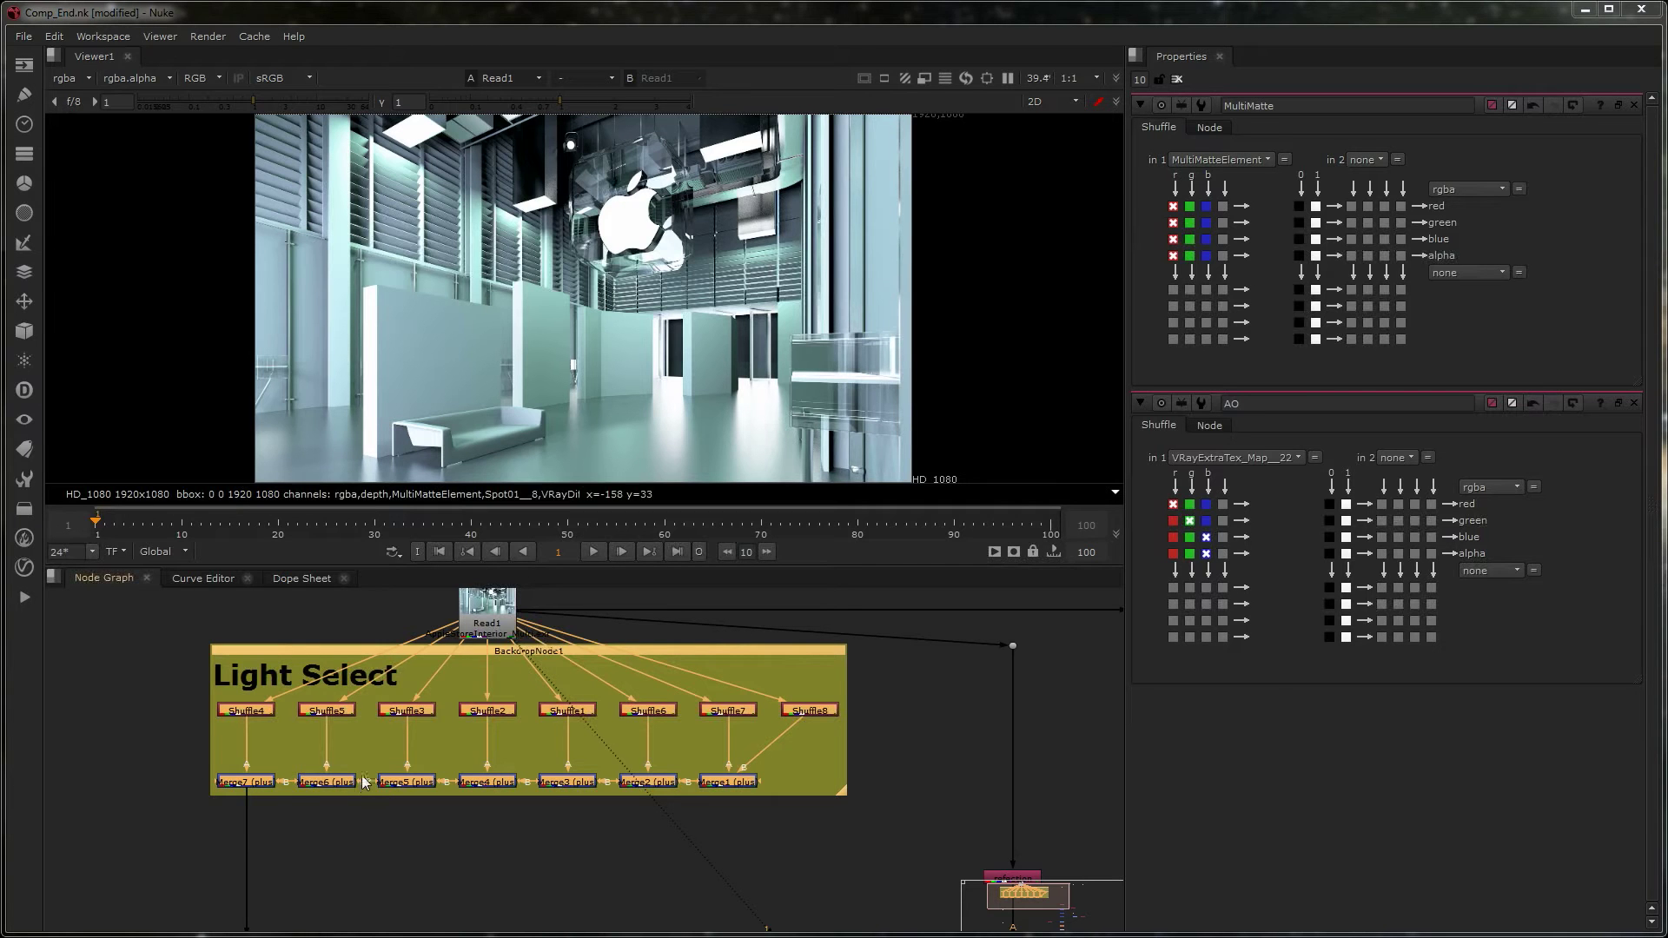
- Open the Read1 node's properties and view its depth, MultiMatteElement and Spot01__8 layers one after another
click(887, 722)
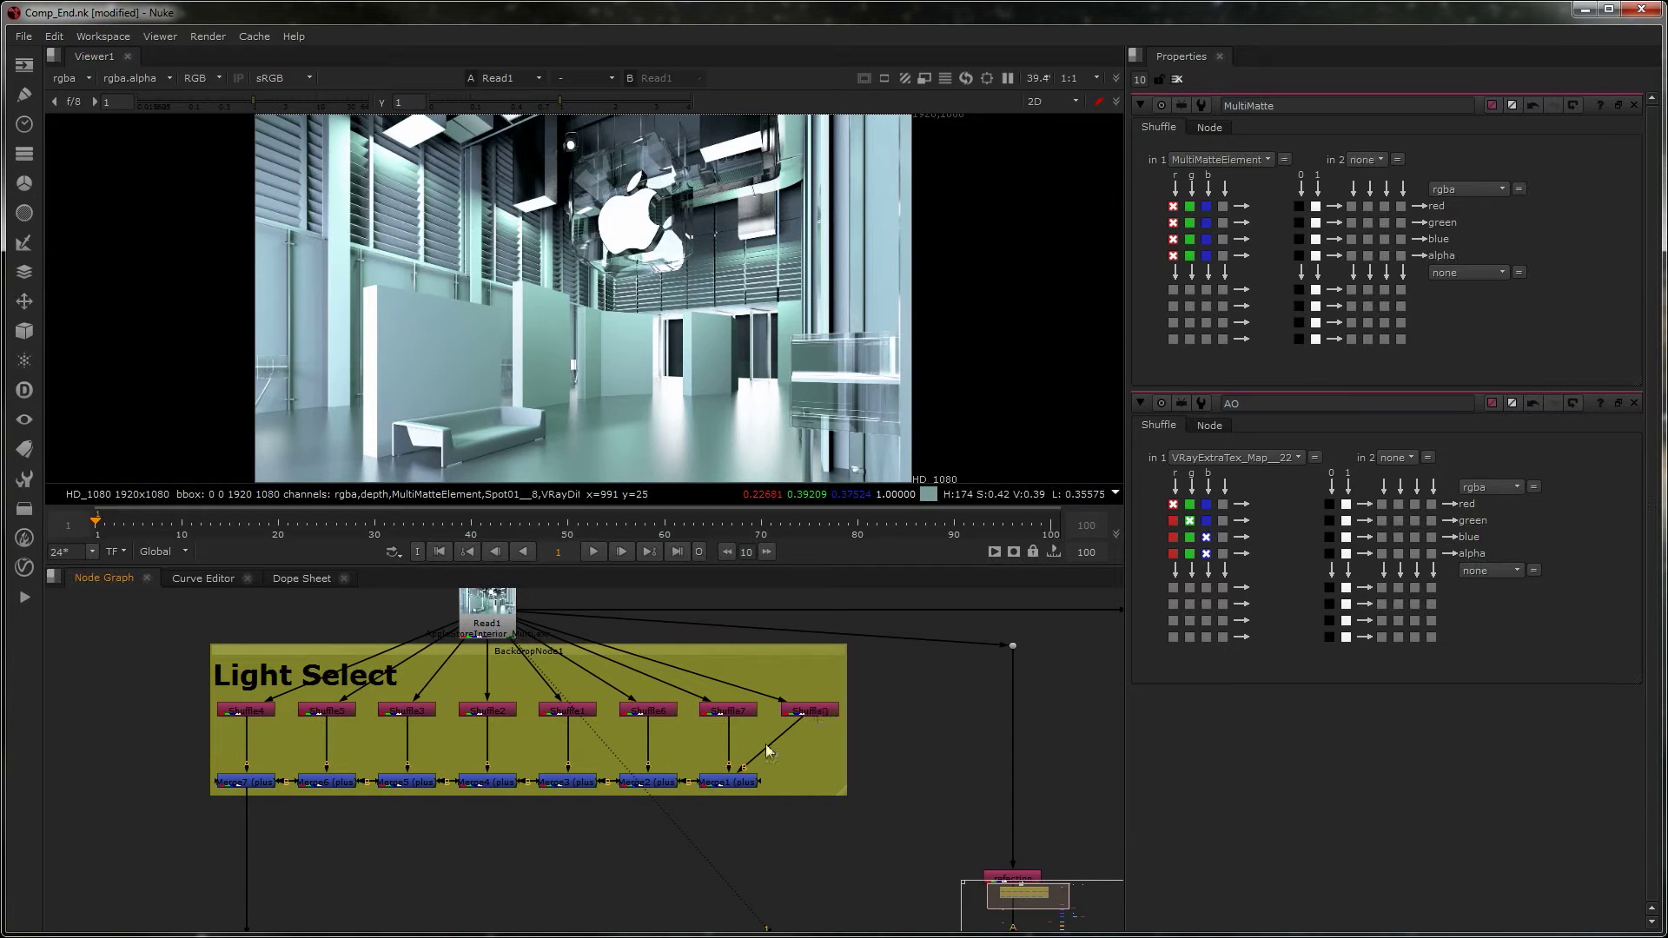
double_click(486, 632)
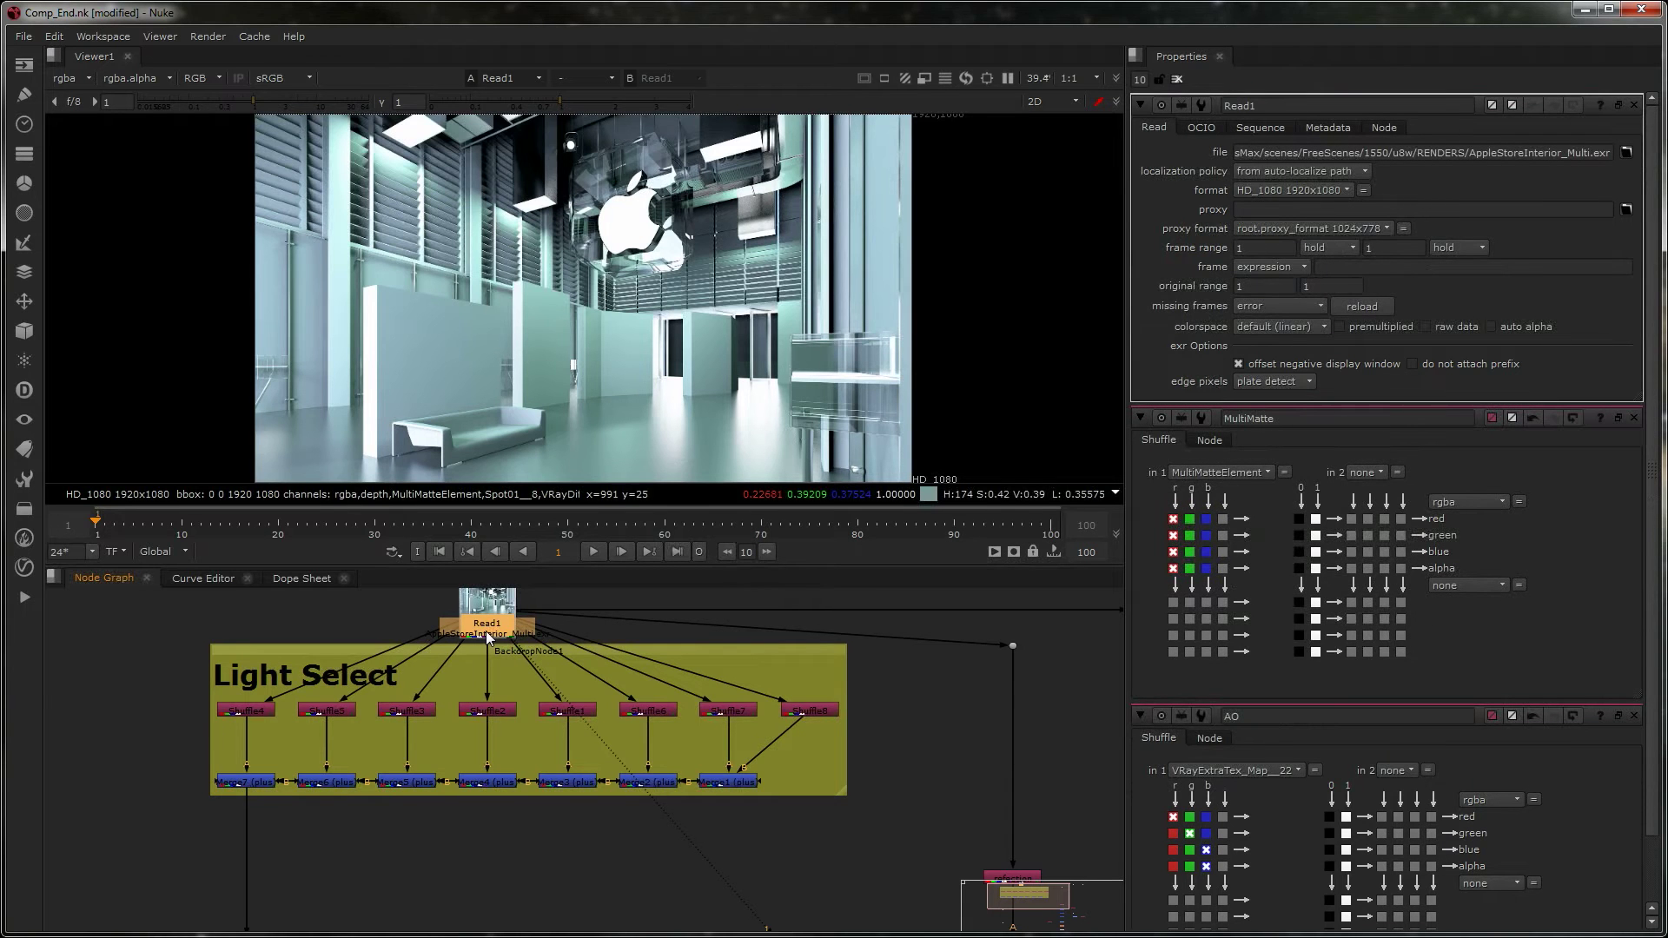
click(68, 77)
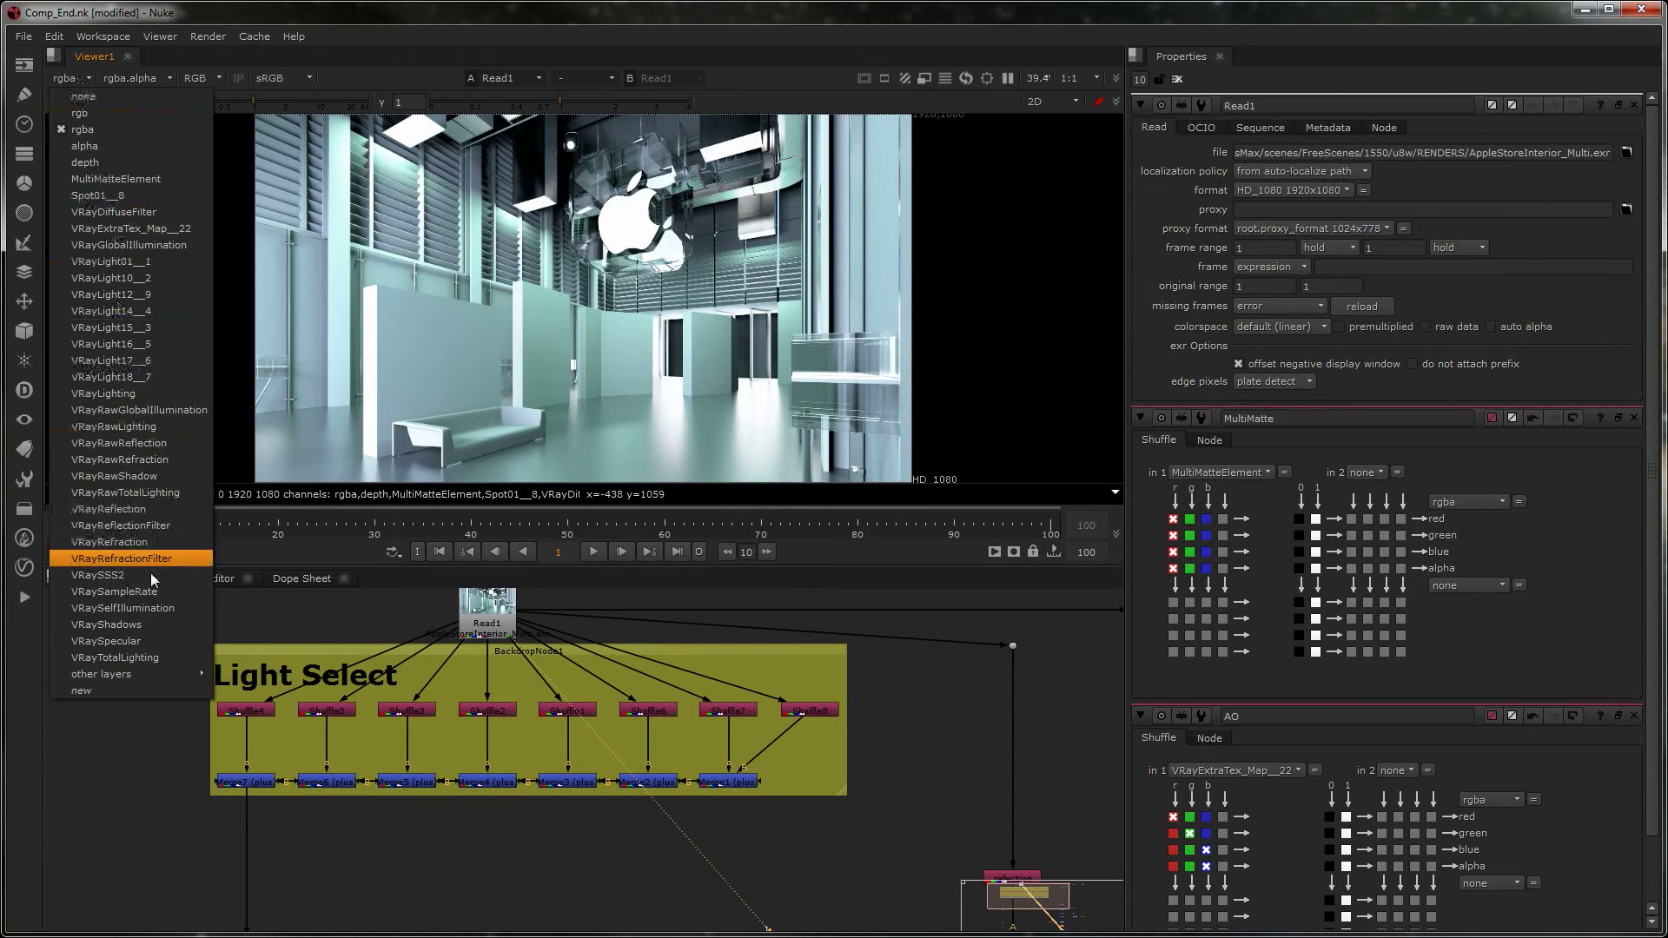
click(86, 162)
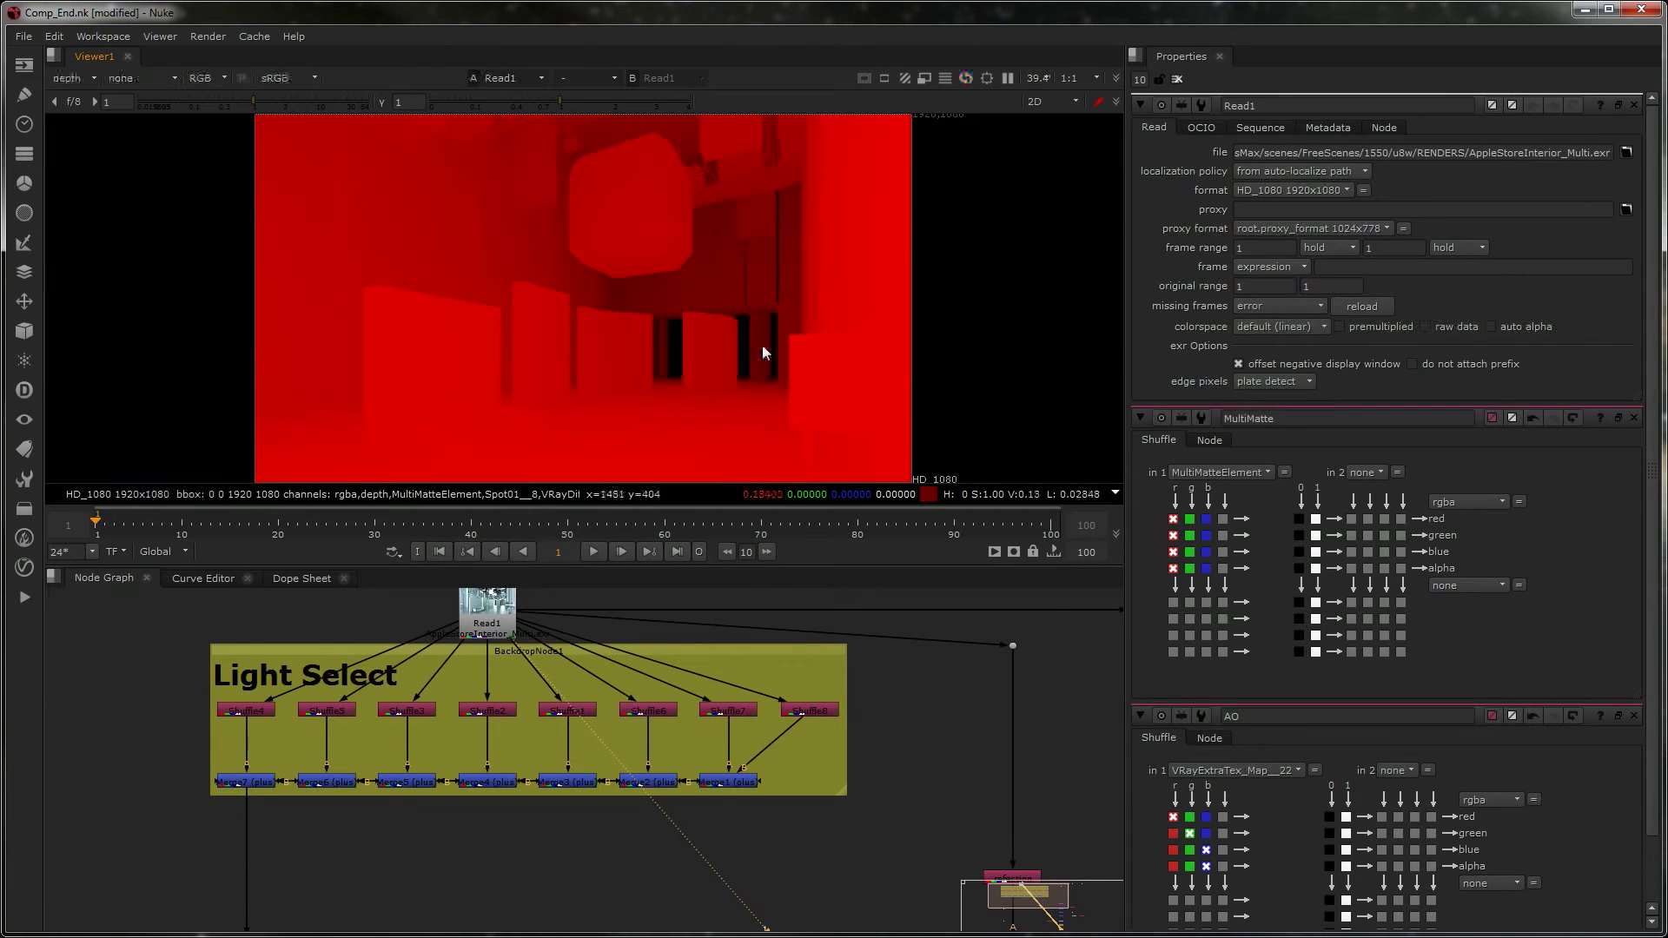
click(65, 80)
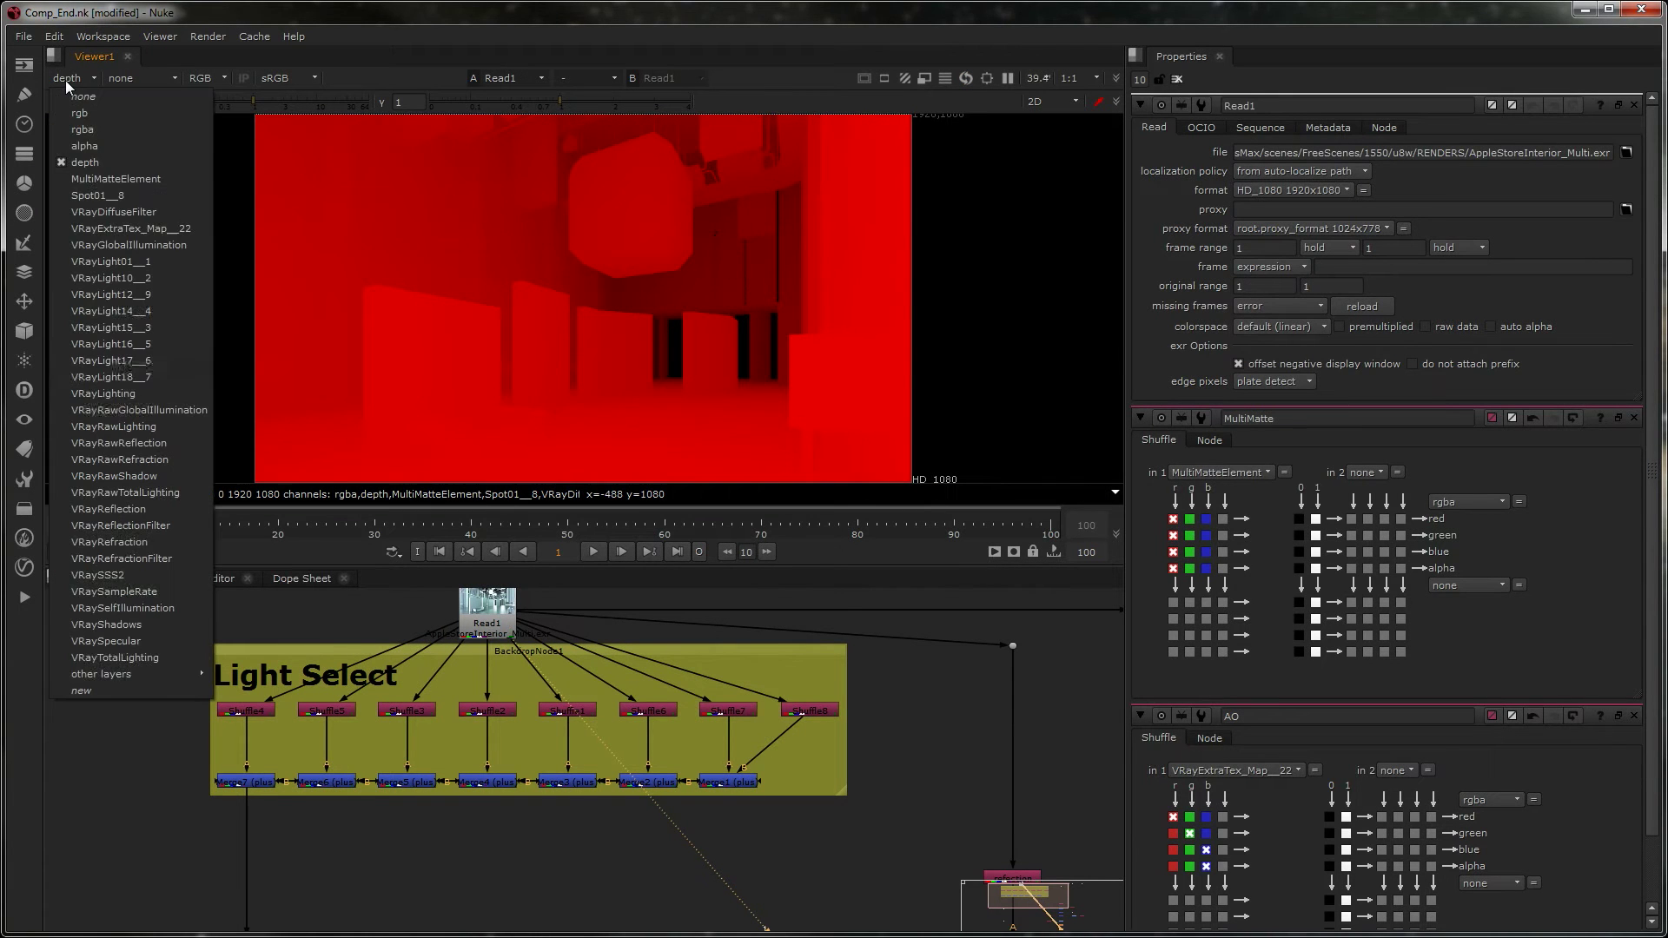
click(92, 180)
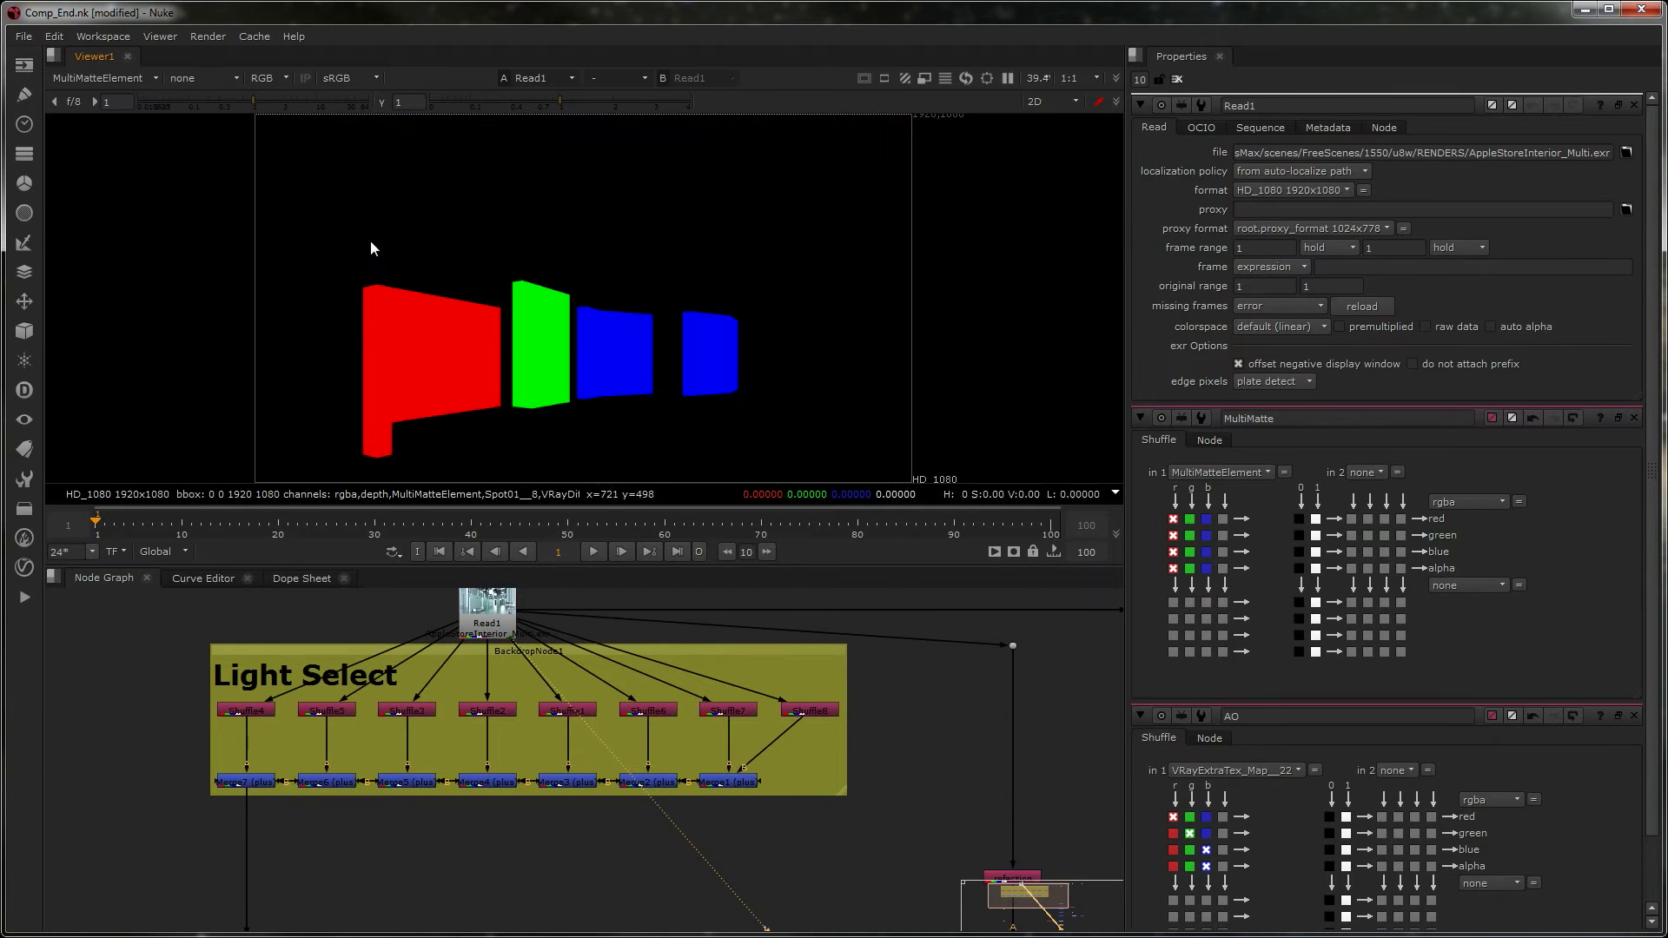
click(90, 78)
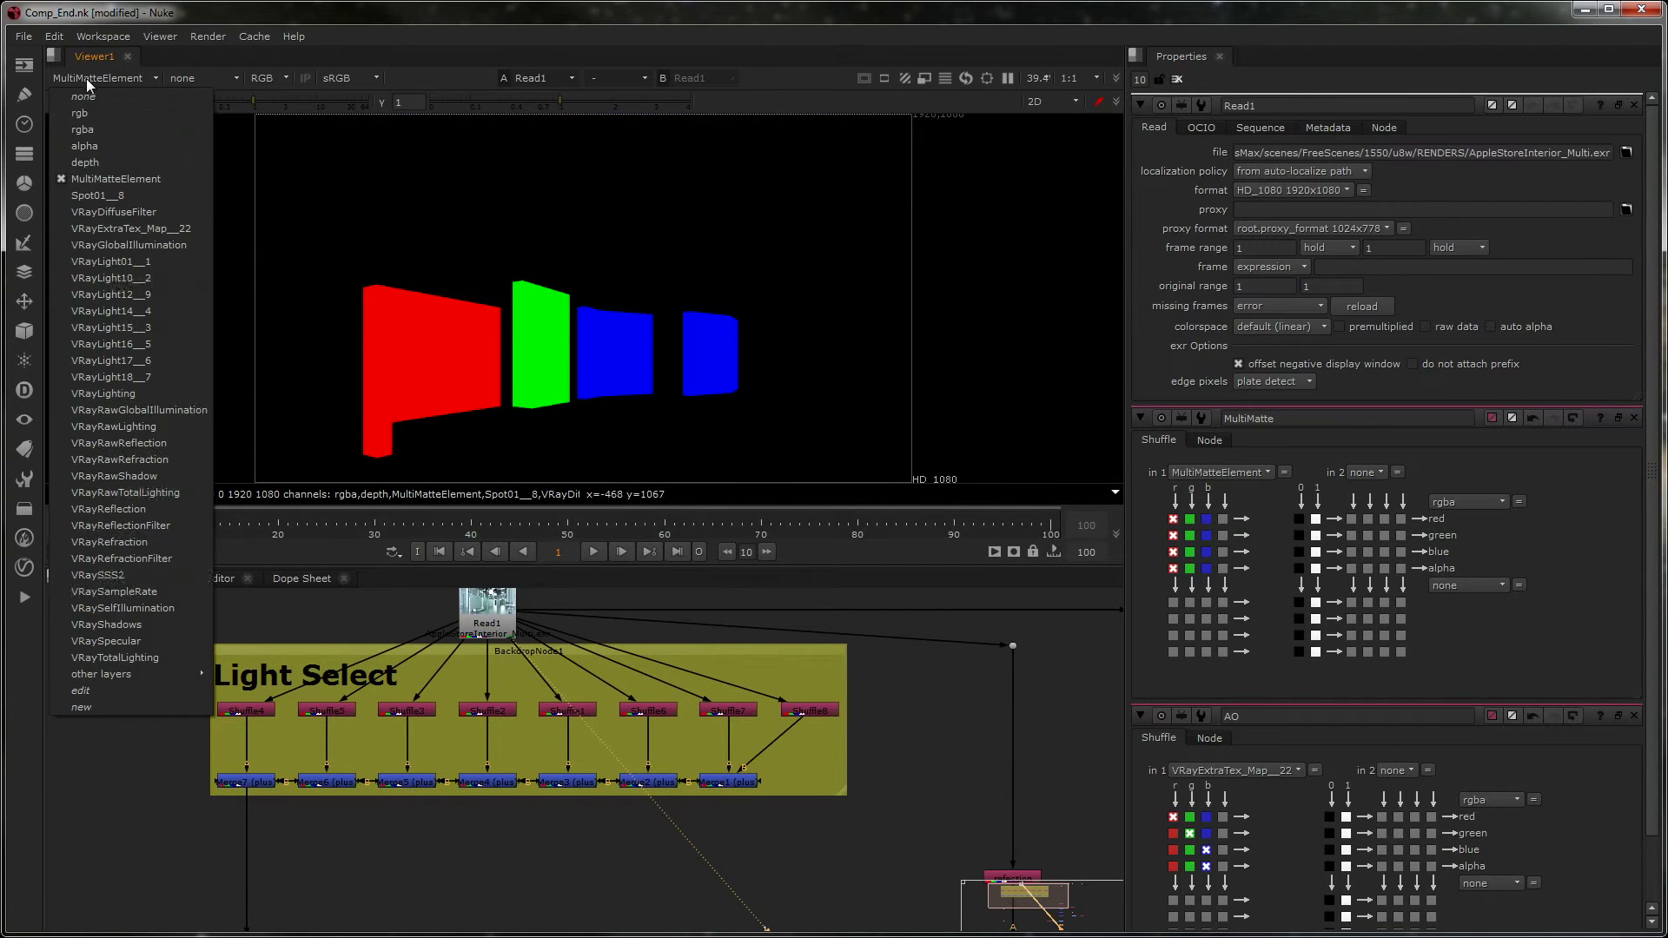
click(115, 194)
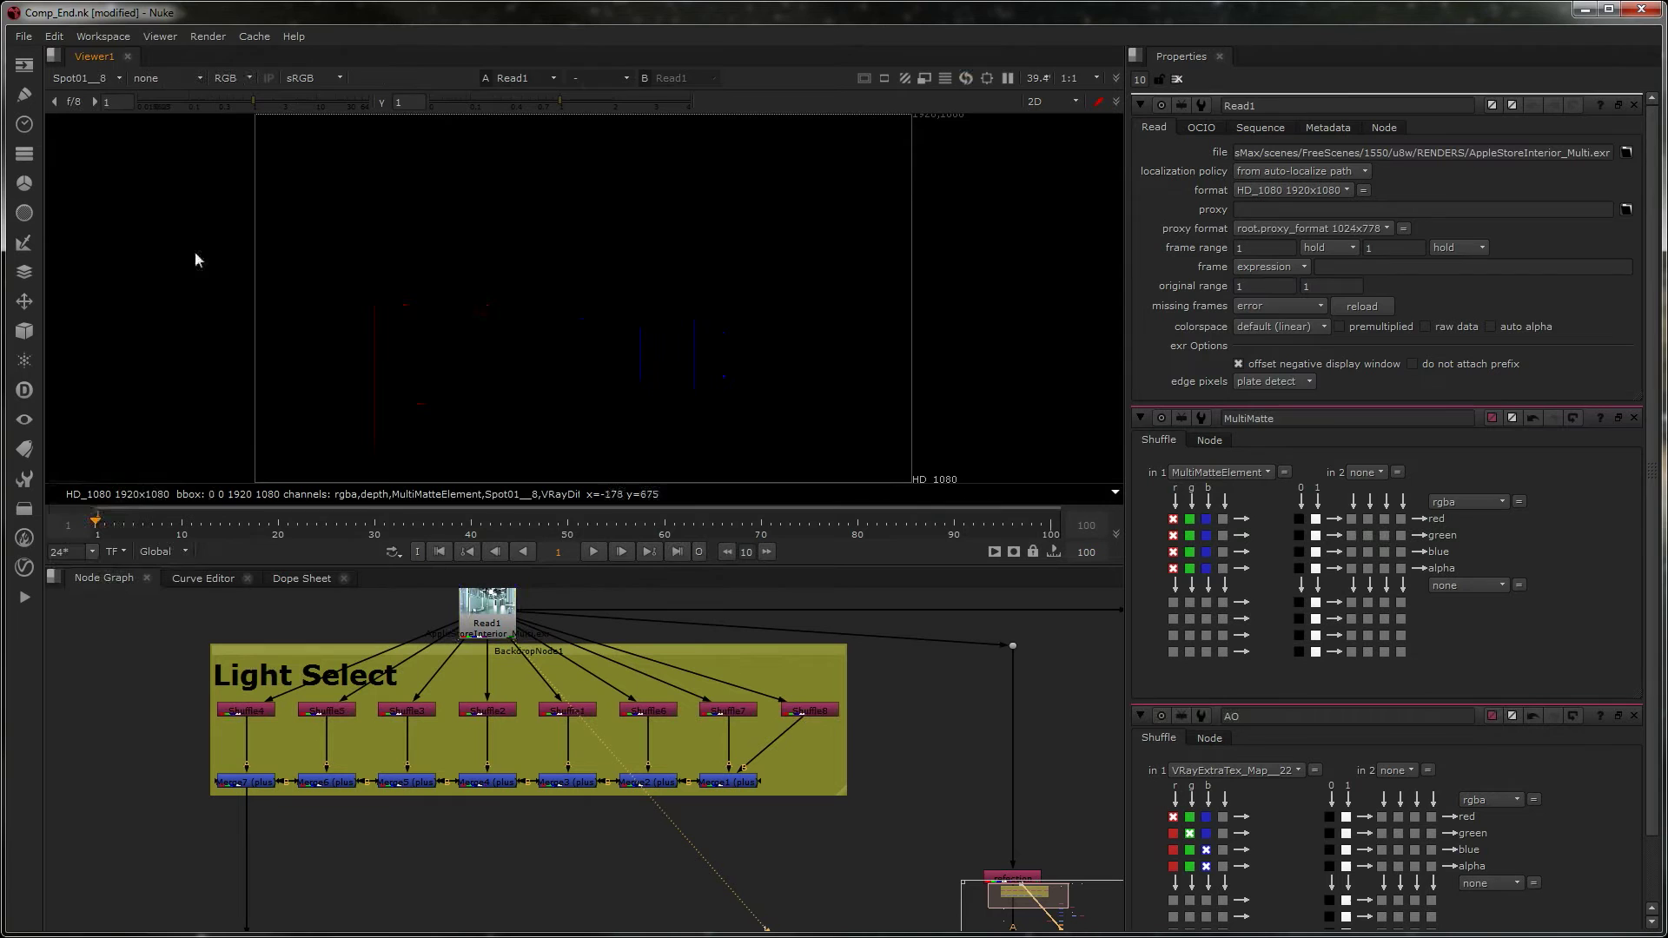
- View the VRayDiffuseFilter, VRayExtraTex_Map__22 and VRayGlobalIllumination layers of the Read1 render in turn
click(79, 78)
click(111, 211)
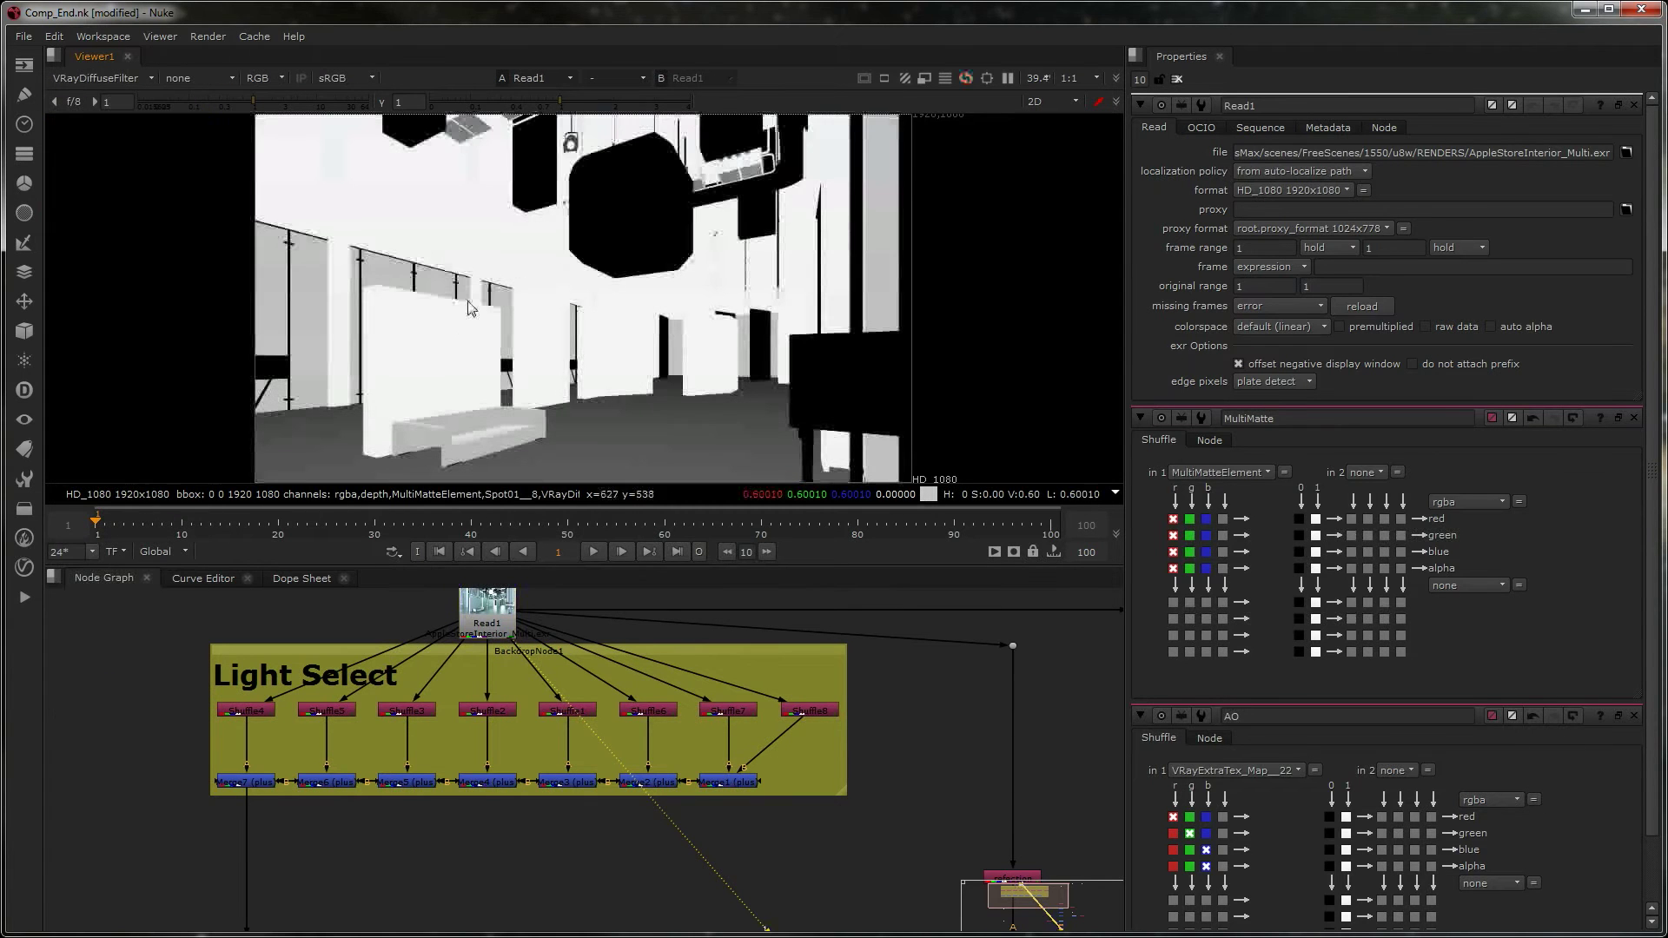
click(78, 78)
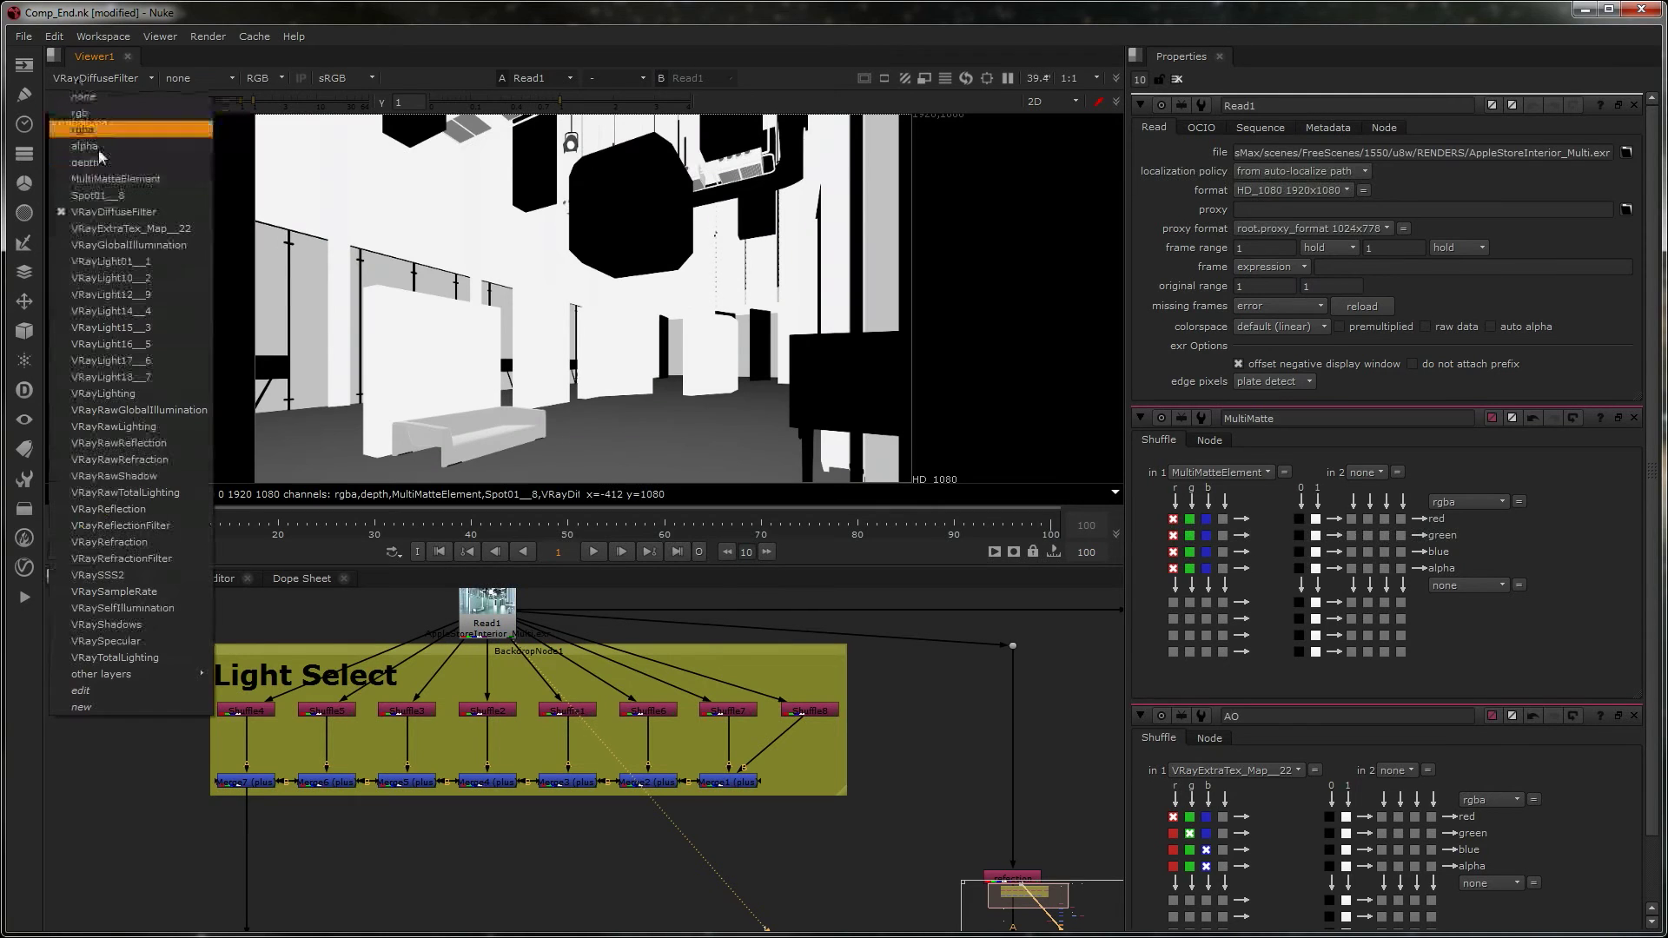
click(117, 227)
click(106, 79)
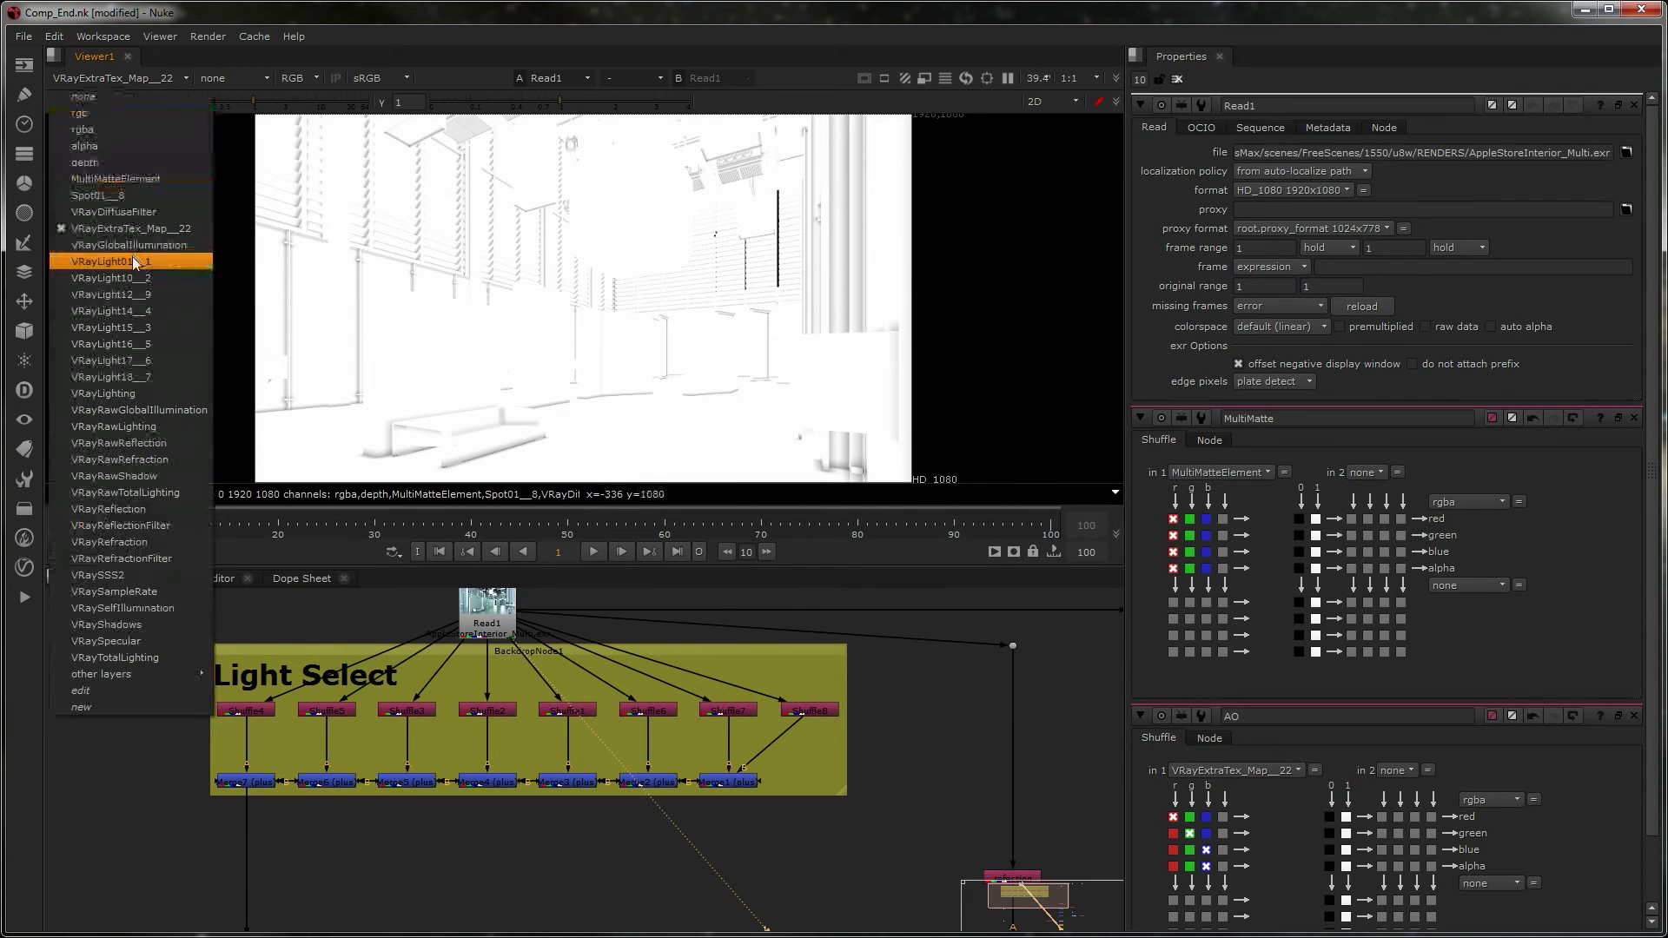
click(136, 247)
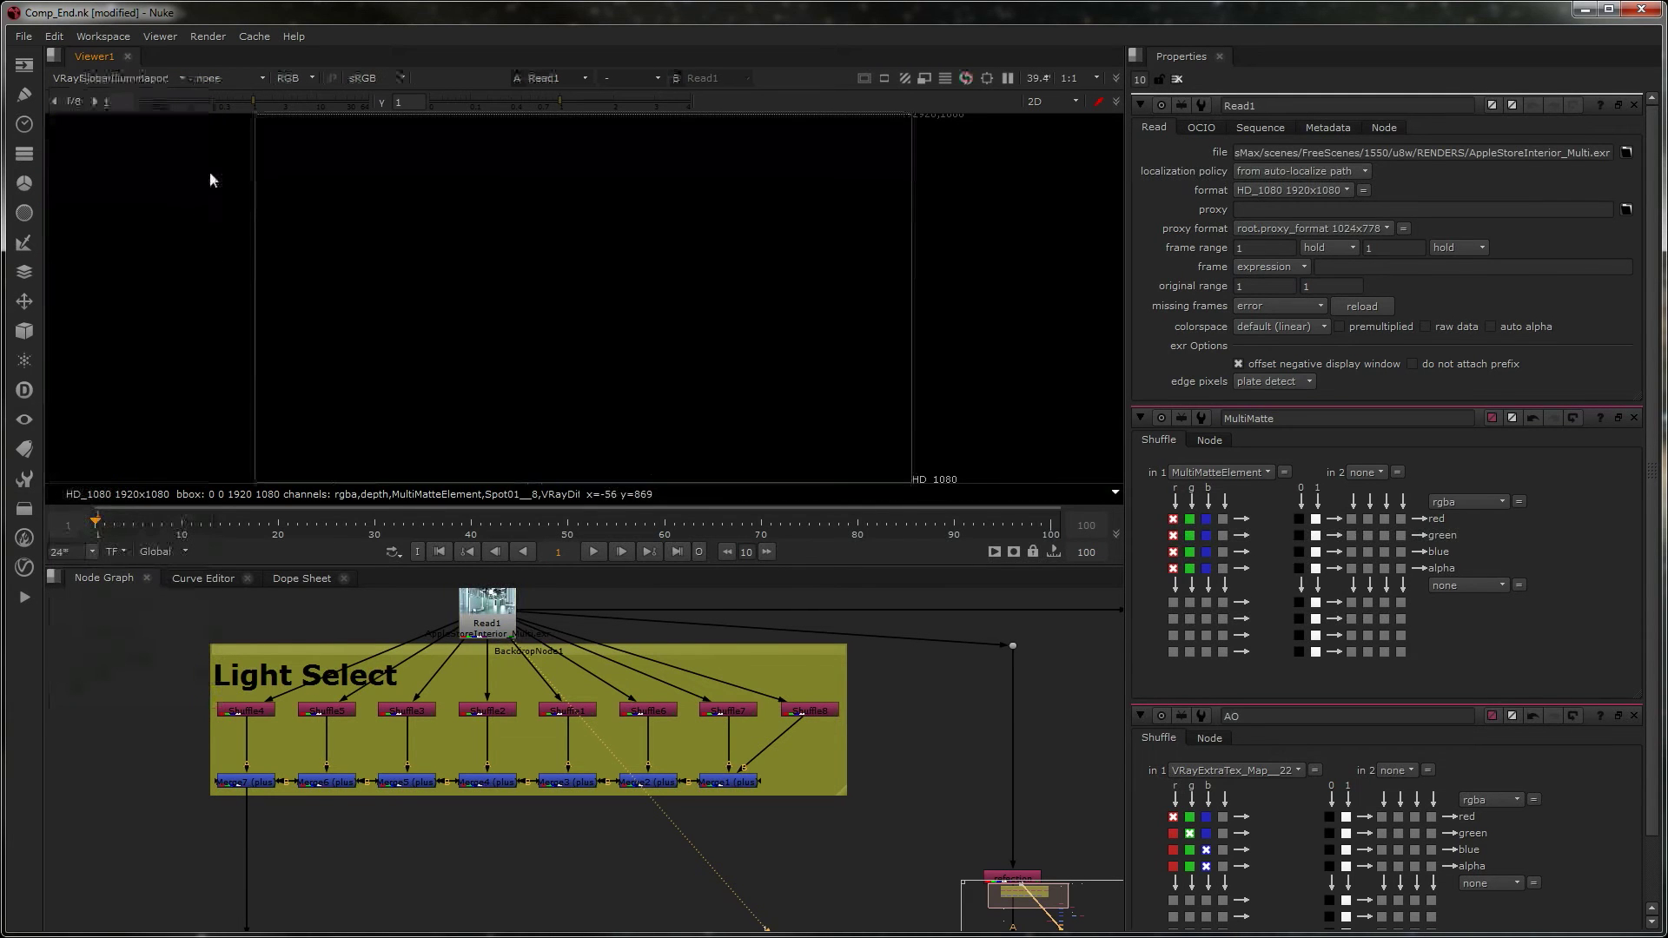
- View the individual light layers VRayLight01__1, VRayLight10__2, VRayLight12__9 and VRayLight14__4 in turn
click(108, 76)
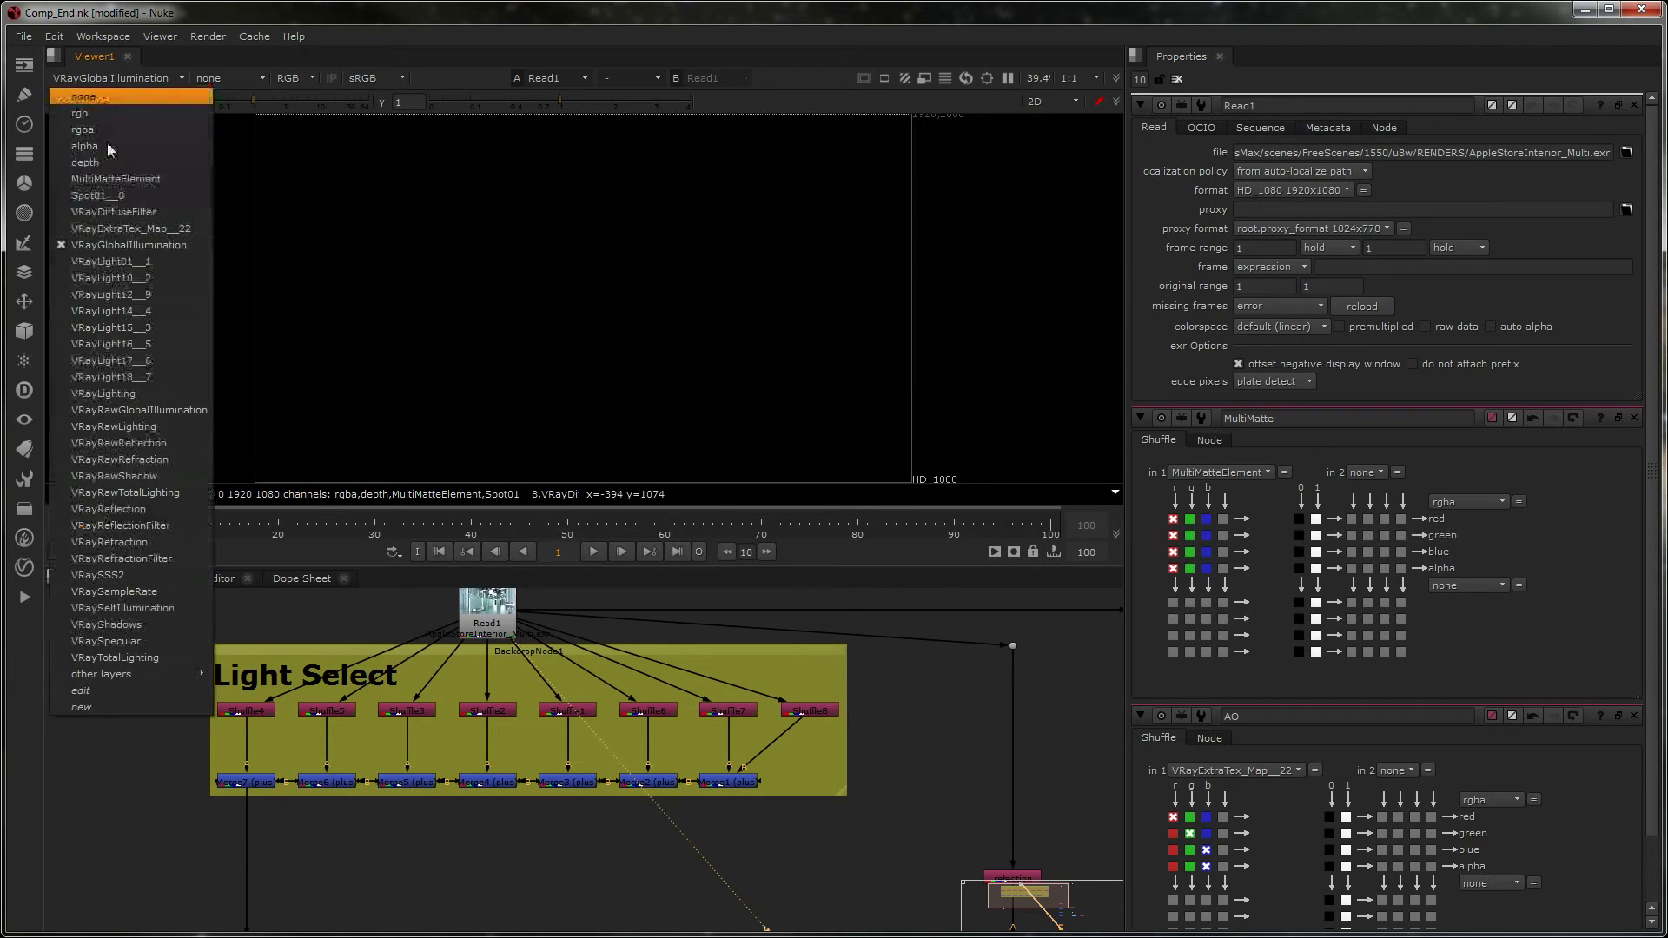
click(118, 266)
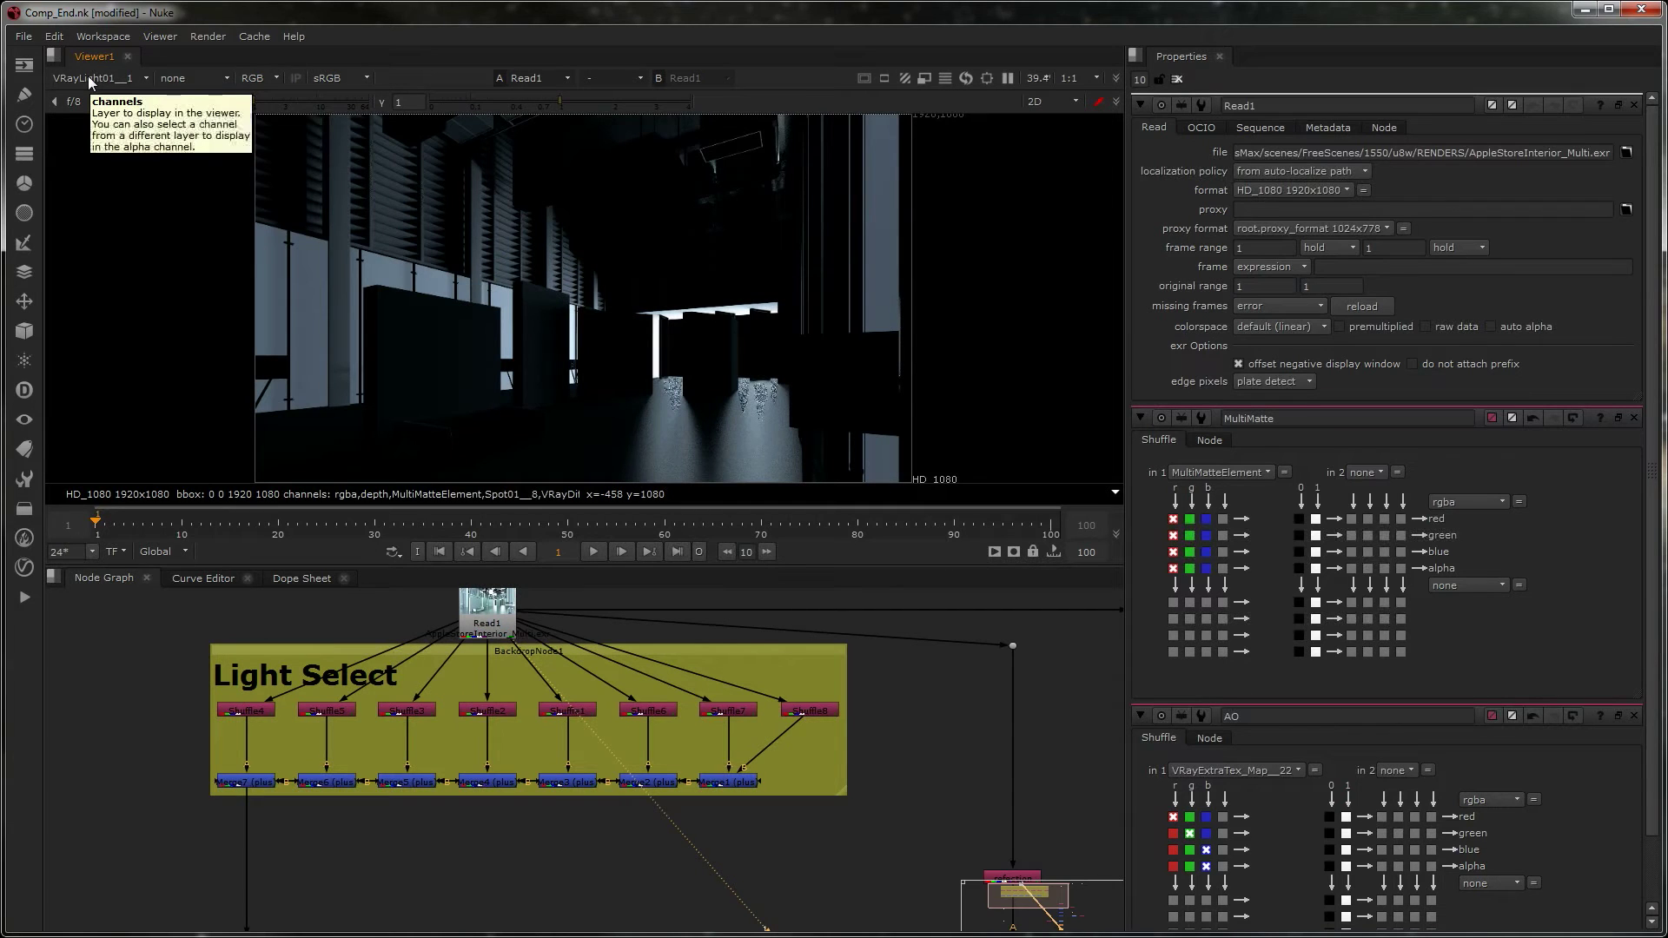
click(87, 76)
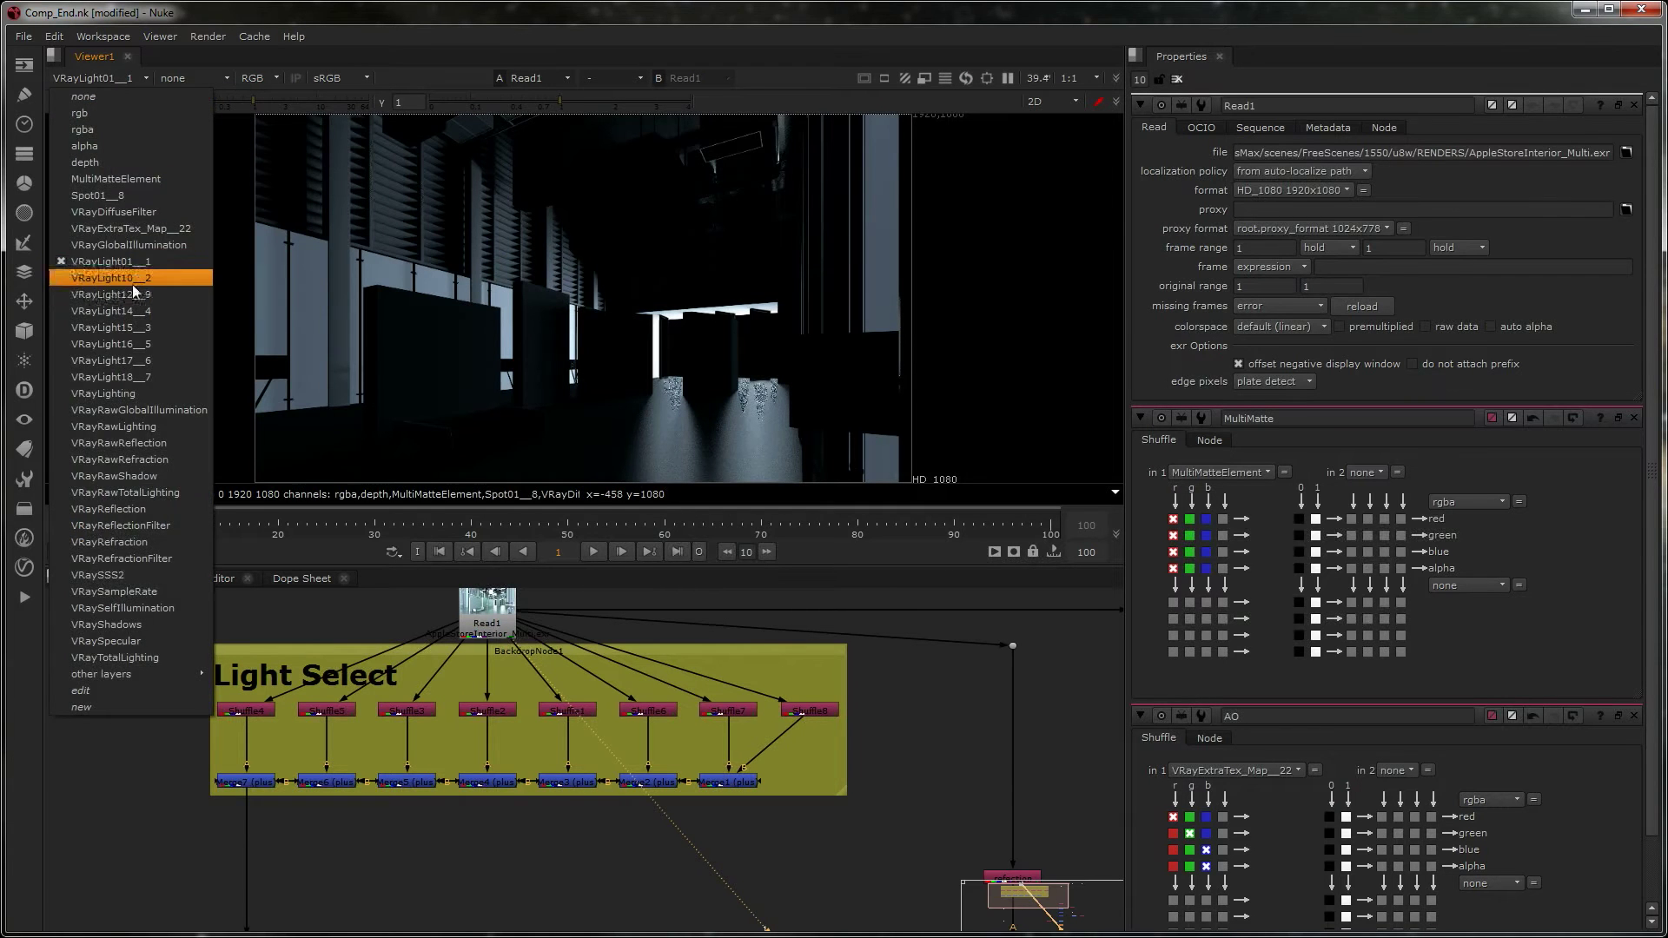
click(132, 282)
click(80, 81)
click(134, 296)
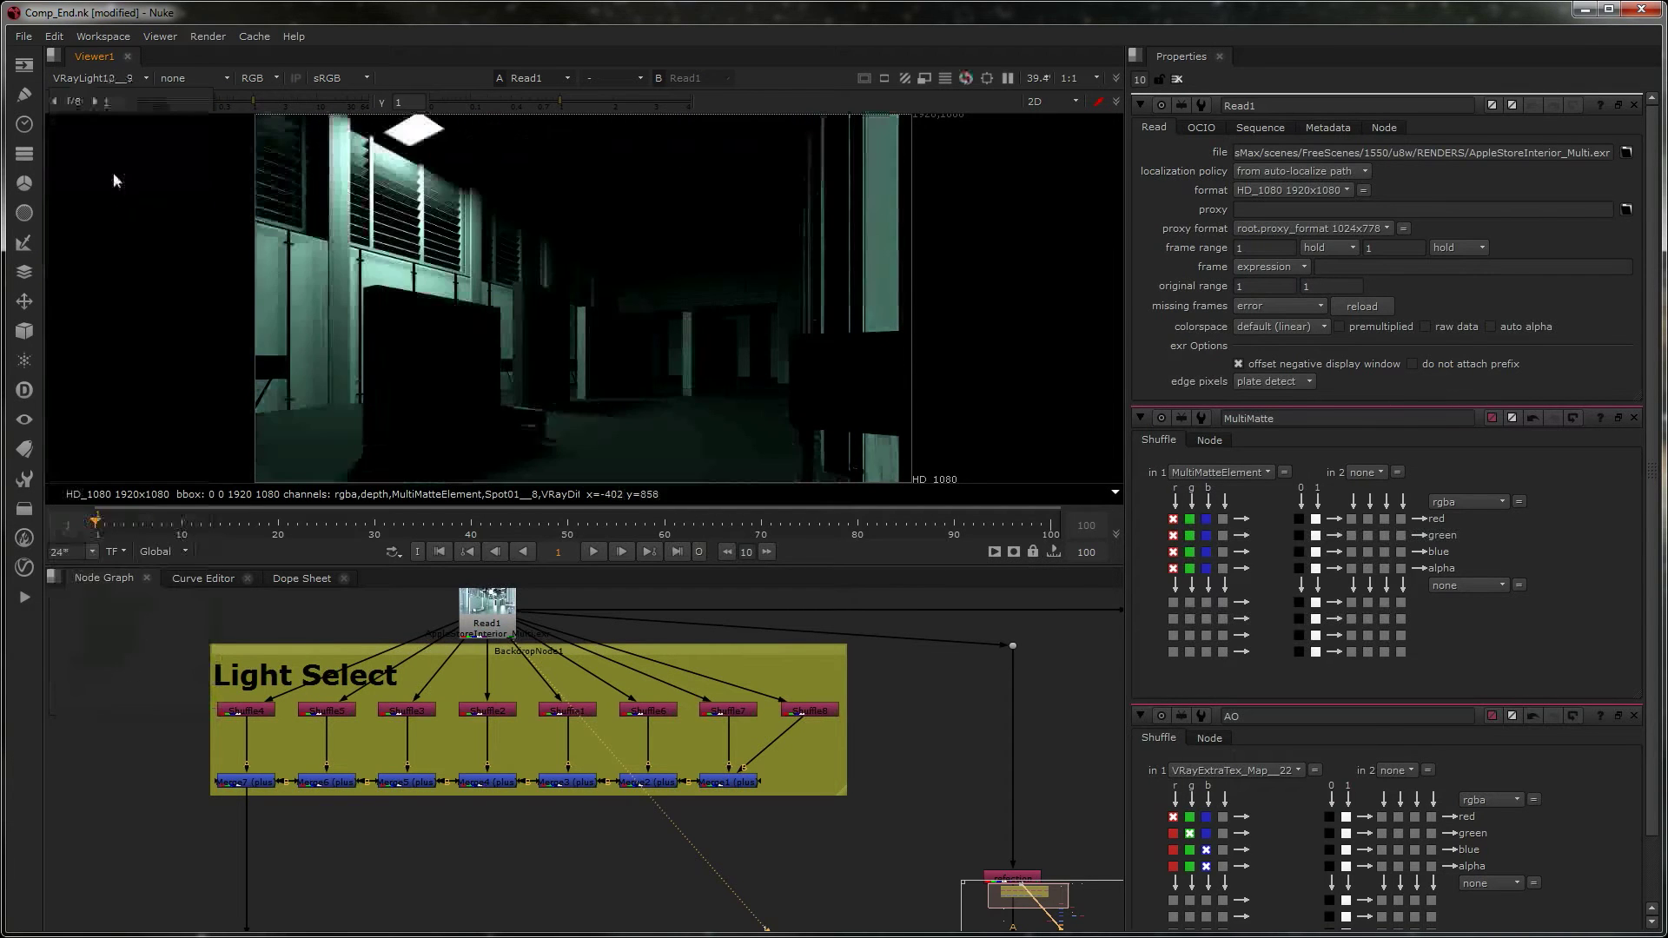
click(84, 80)
click(113, 310)
- View the remaining light layers VRayLight15__3, VRayLight16__5, VRayLight17__6 and VRayLight18__7 in turn
click(91, 79)
click(113, 328)
click(91, 79)
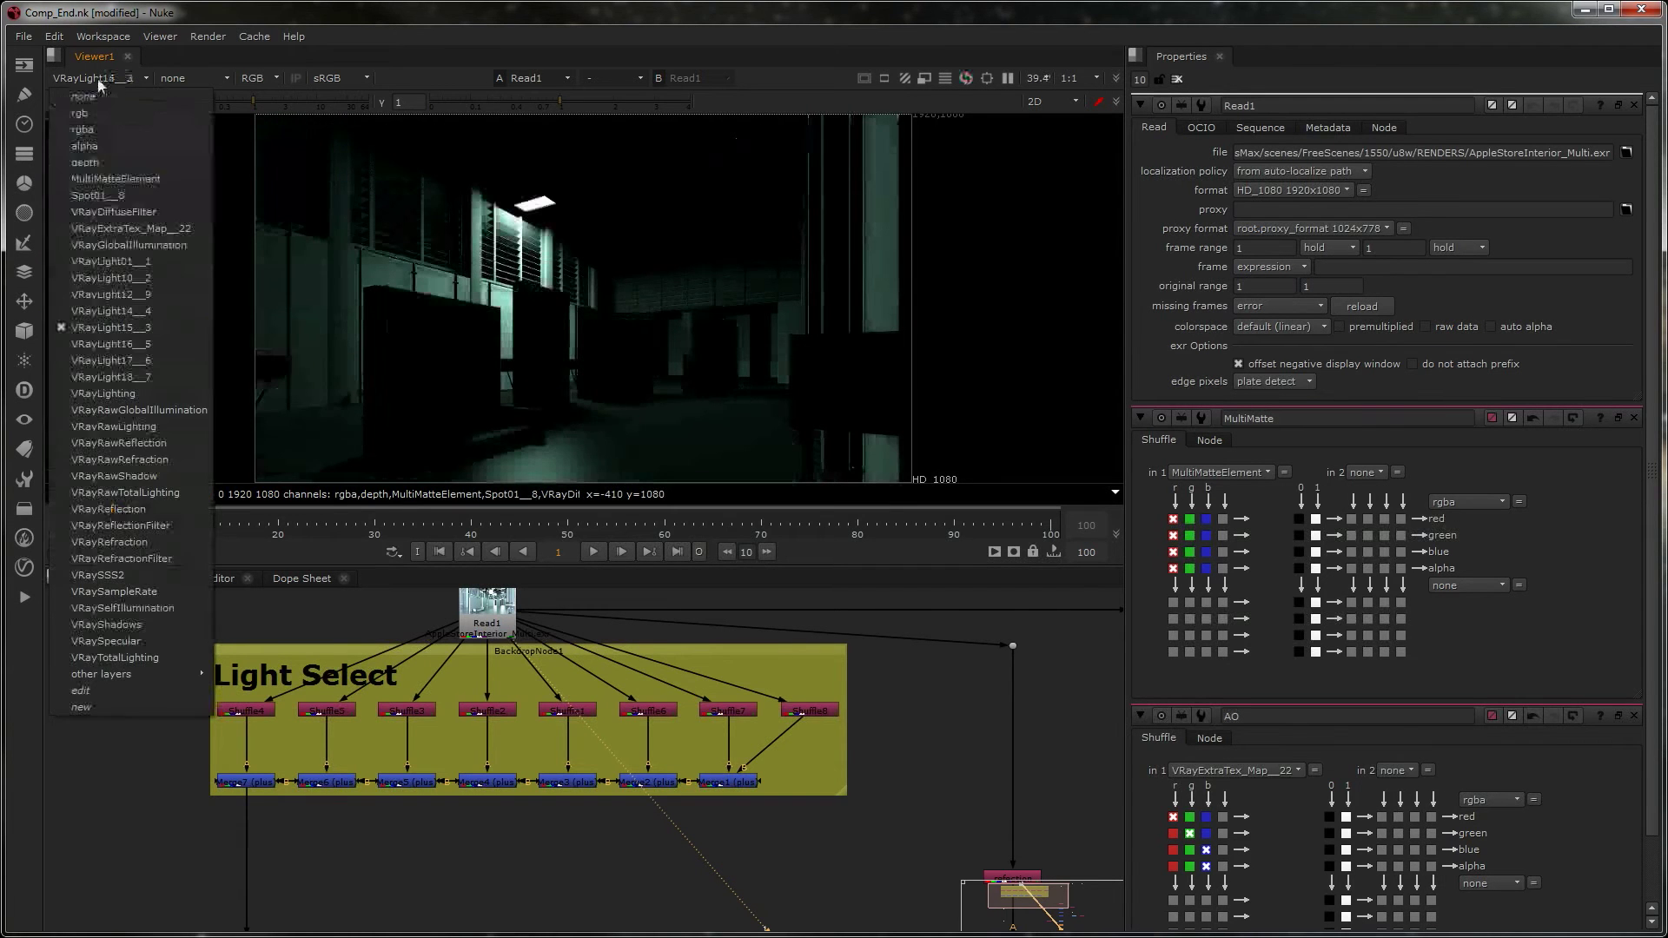
click(127, 342)
click(95, 80)
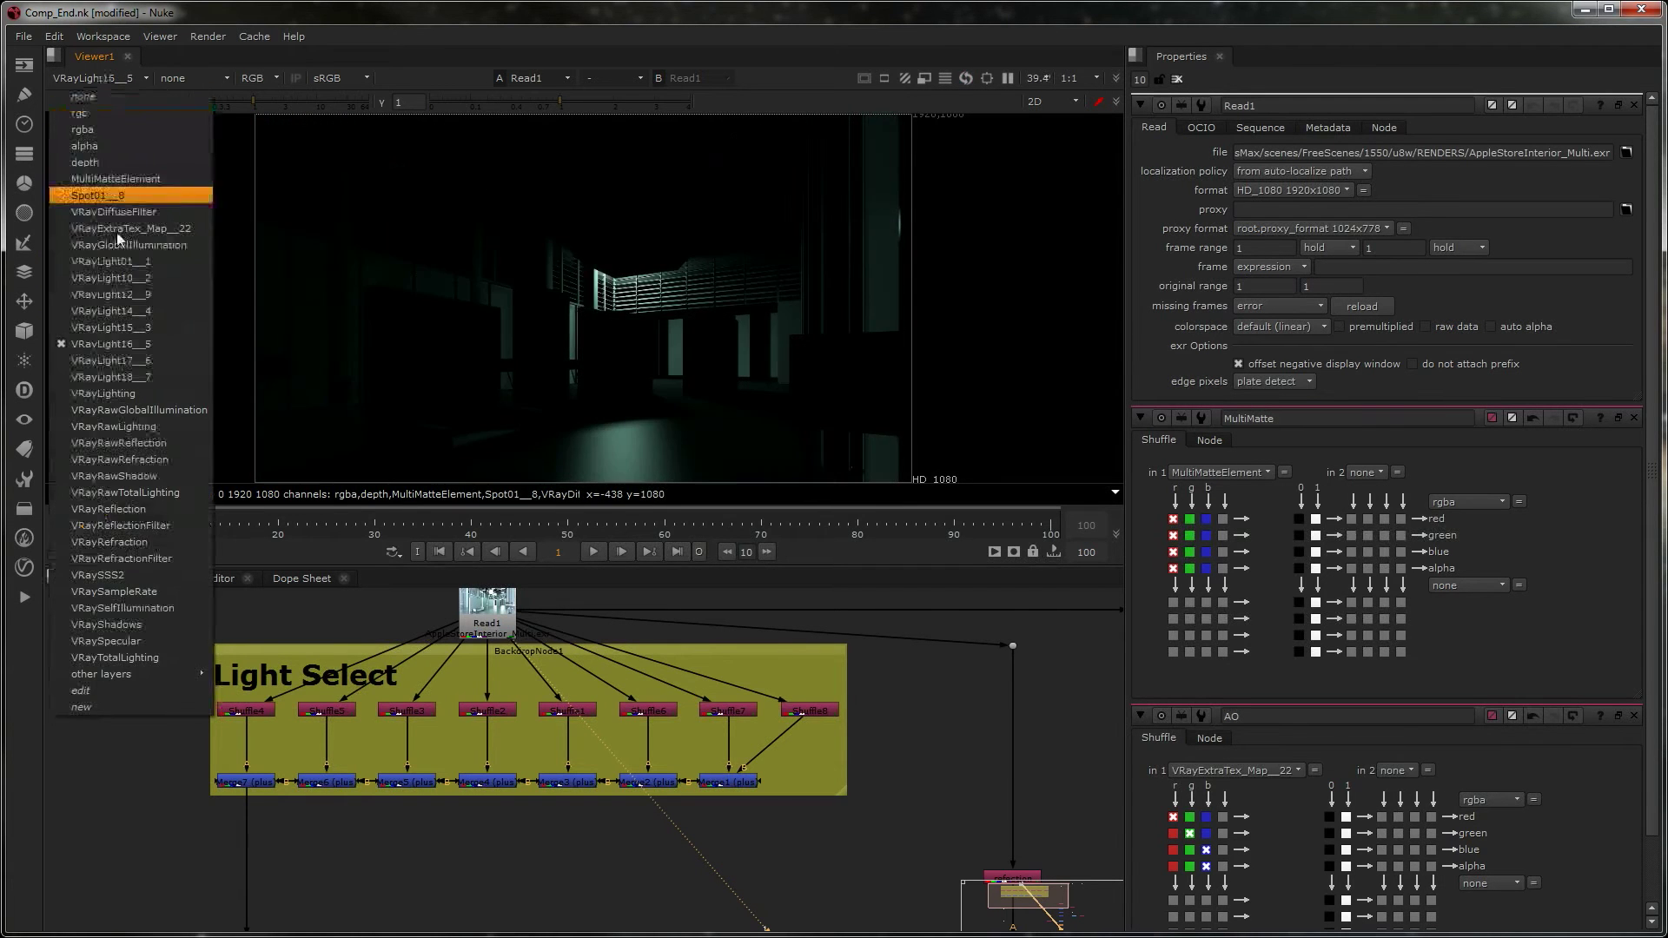
click(128, 360)
click(93, 80)
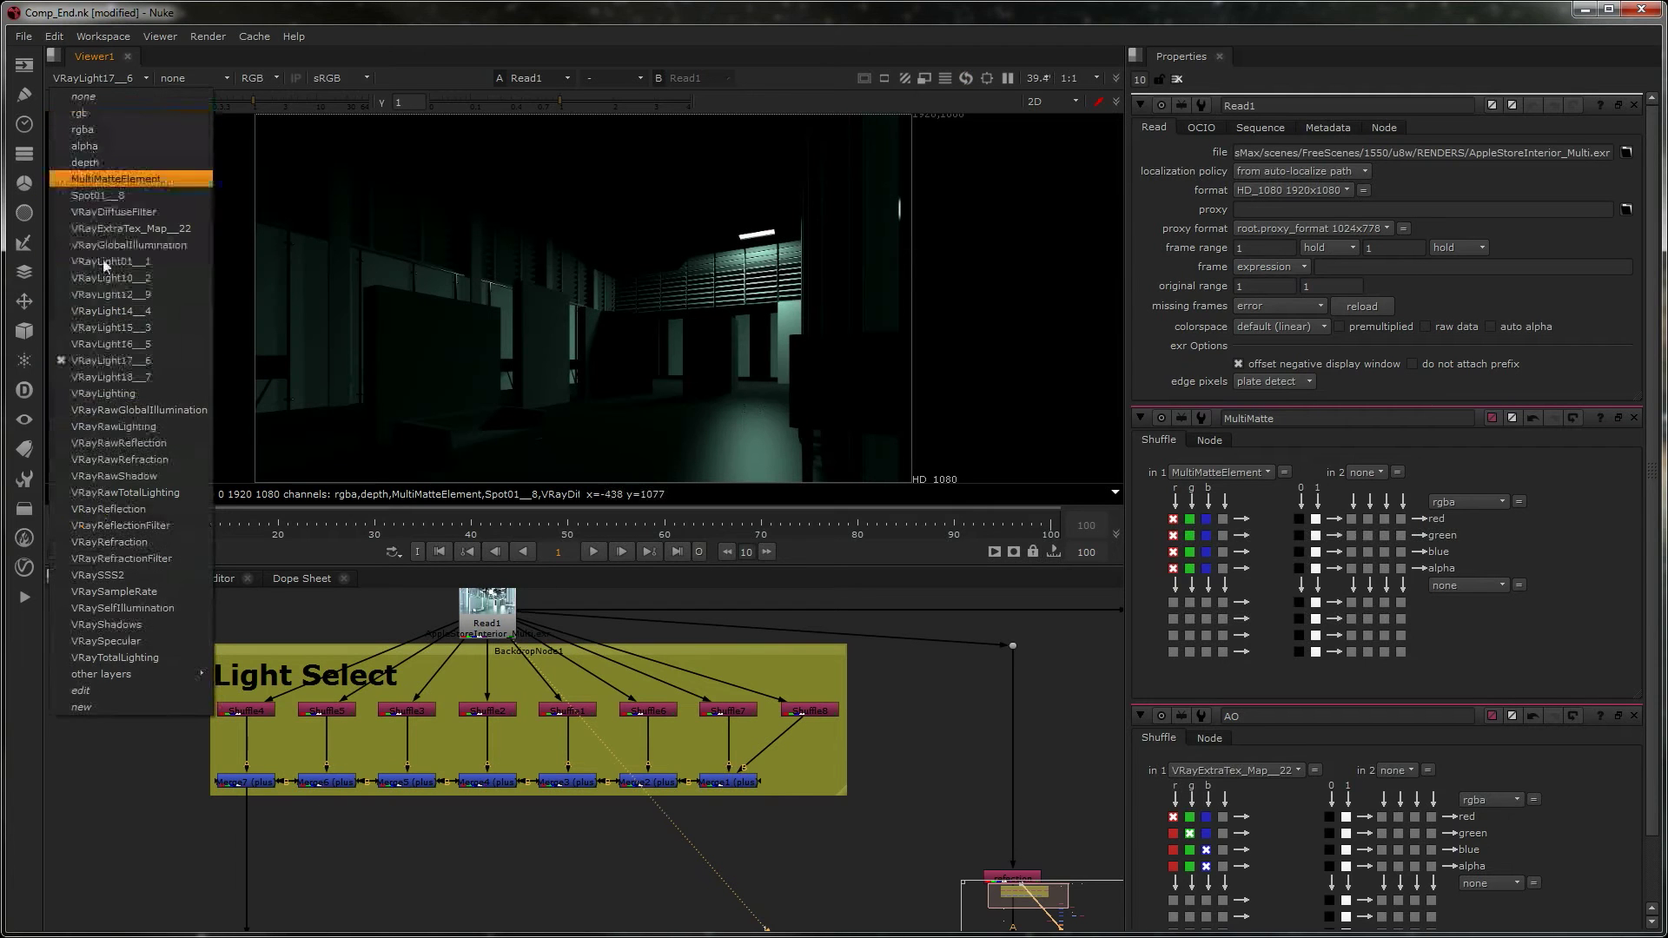
click(130, 377)
- Inspect the VRayLighting, VRayRawGlobalIllumination and VRayRawLighting passes of the render one by one
click(102, 82)
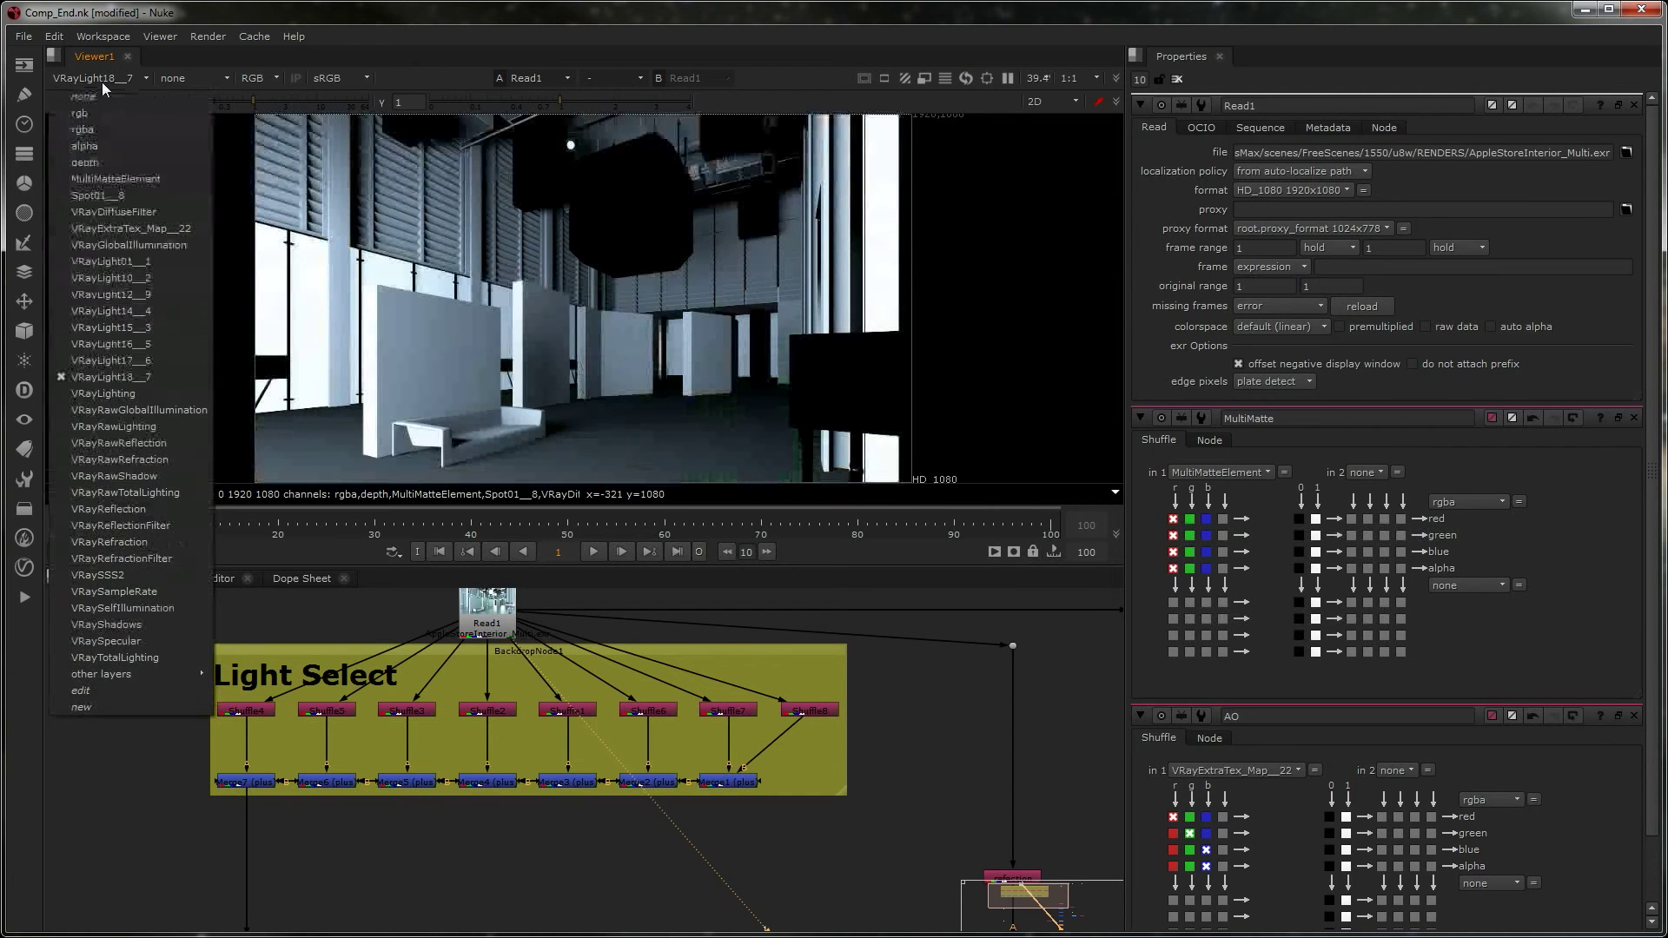
click(144, 394)
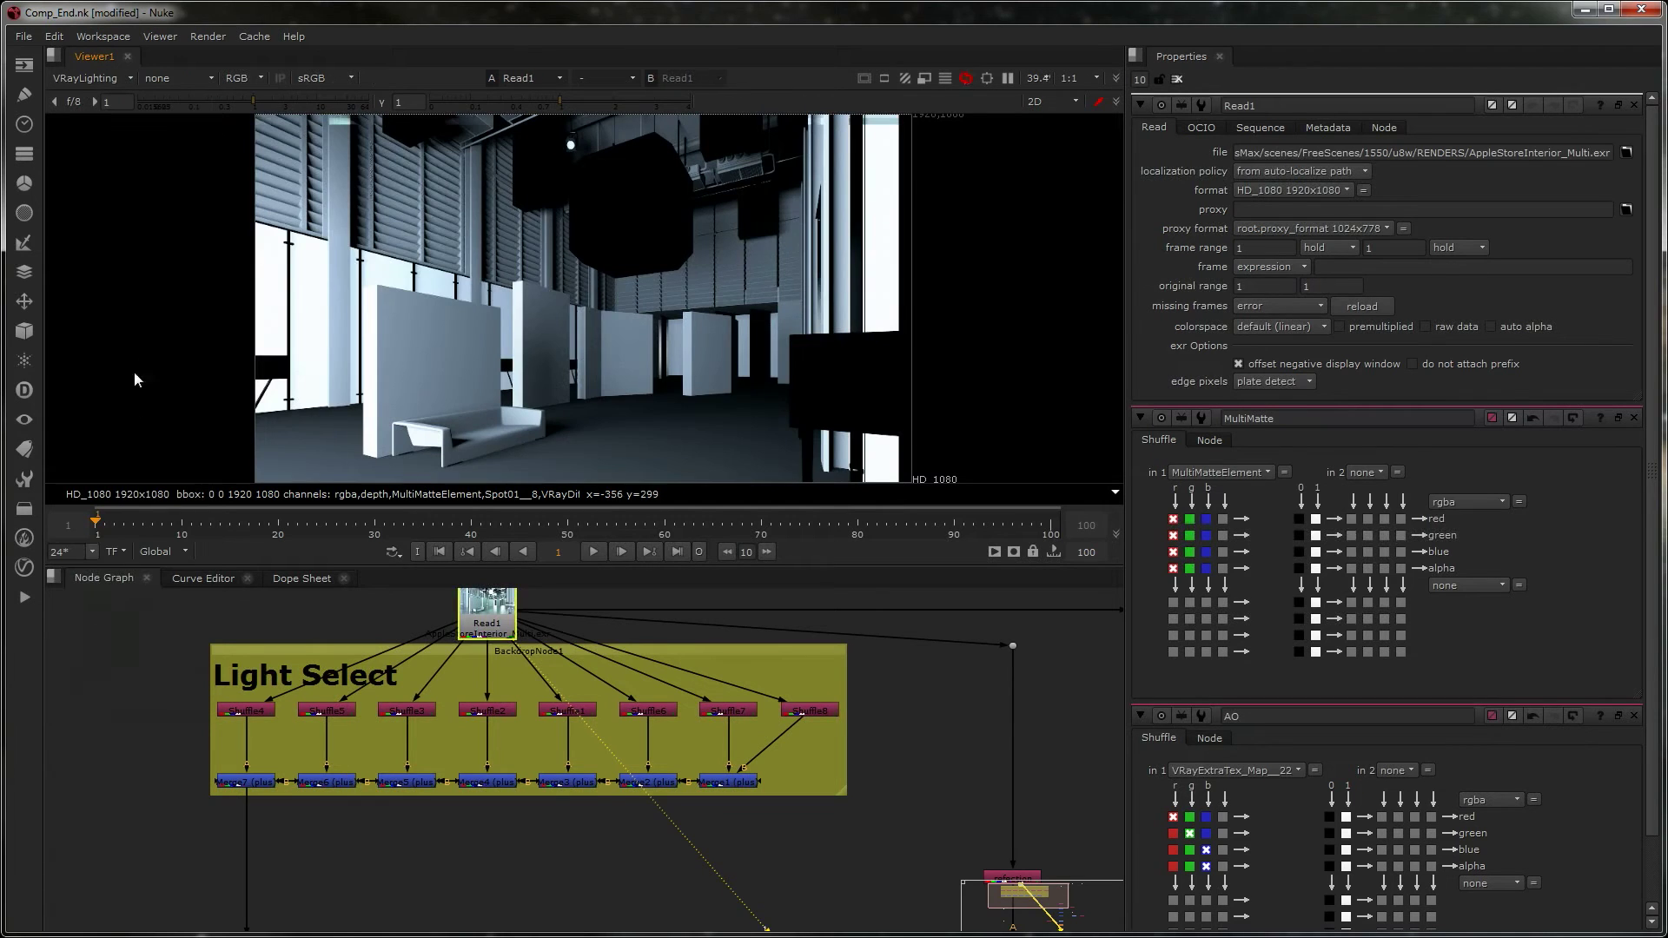
click(80, 82)
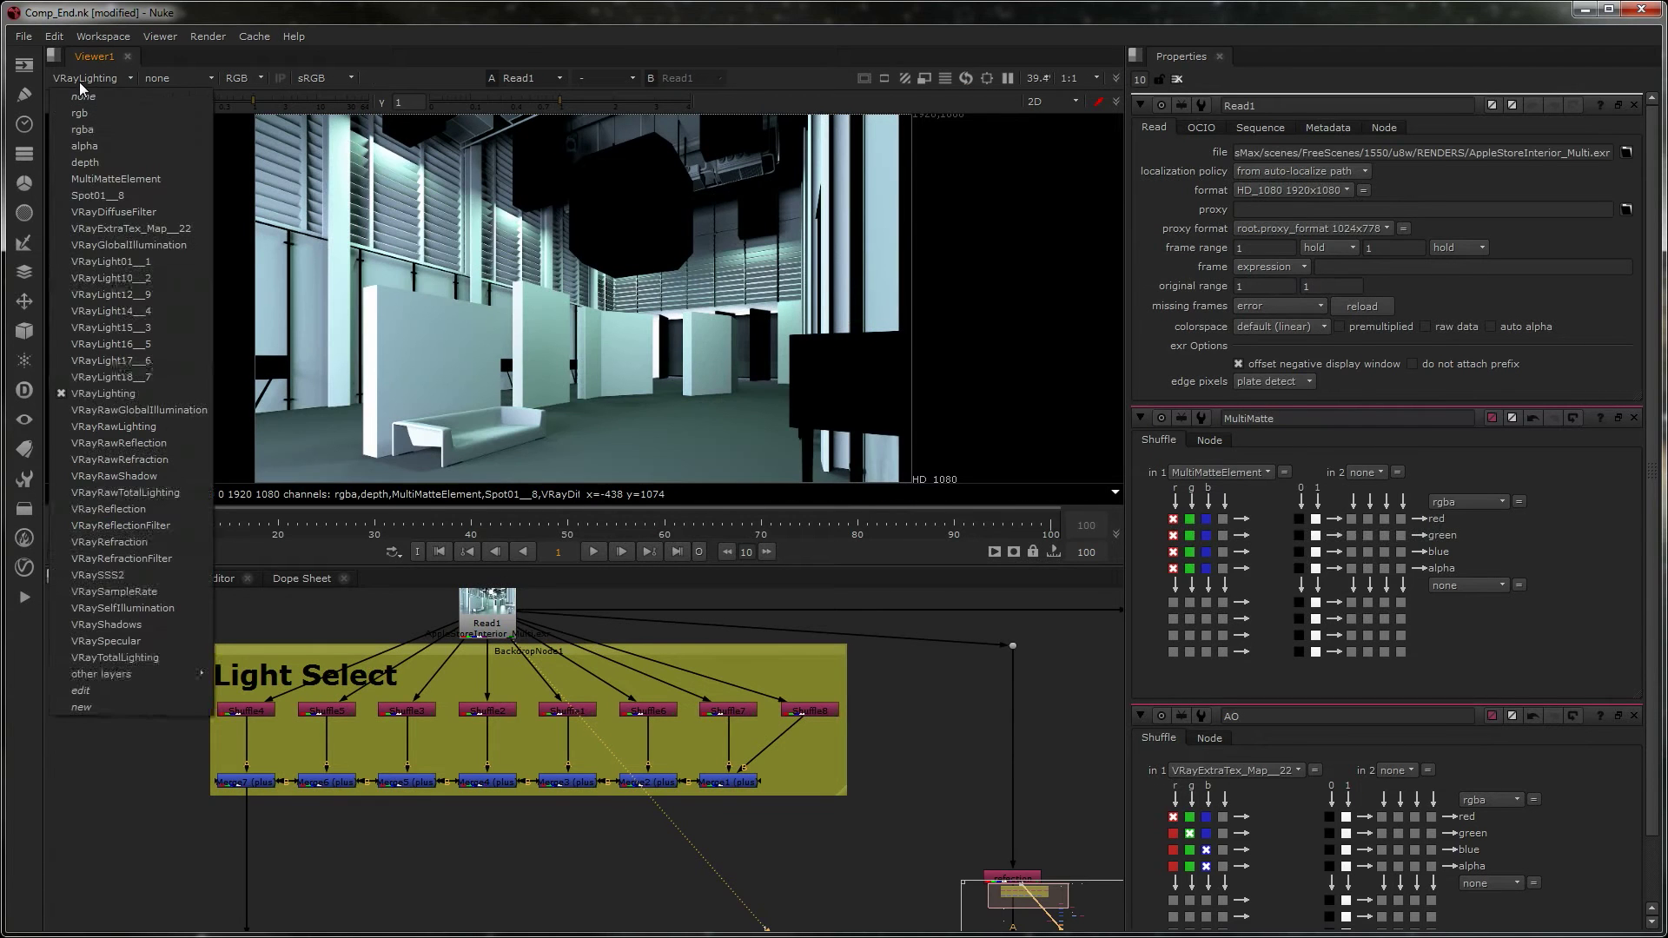
click(113, 414)
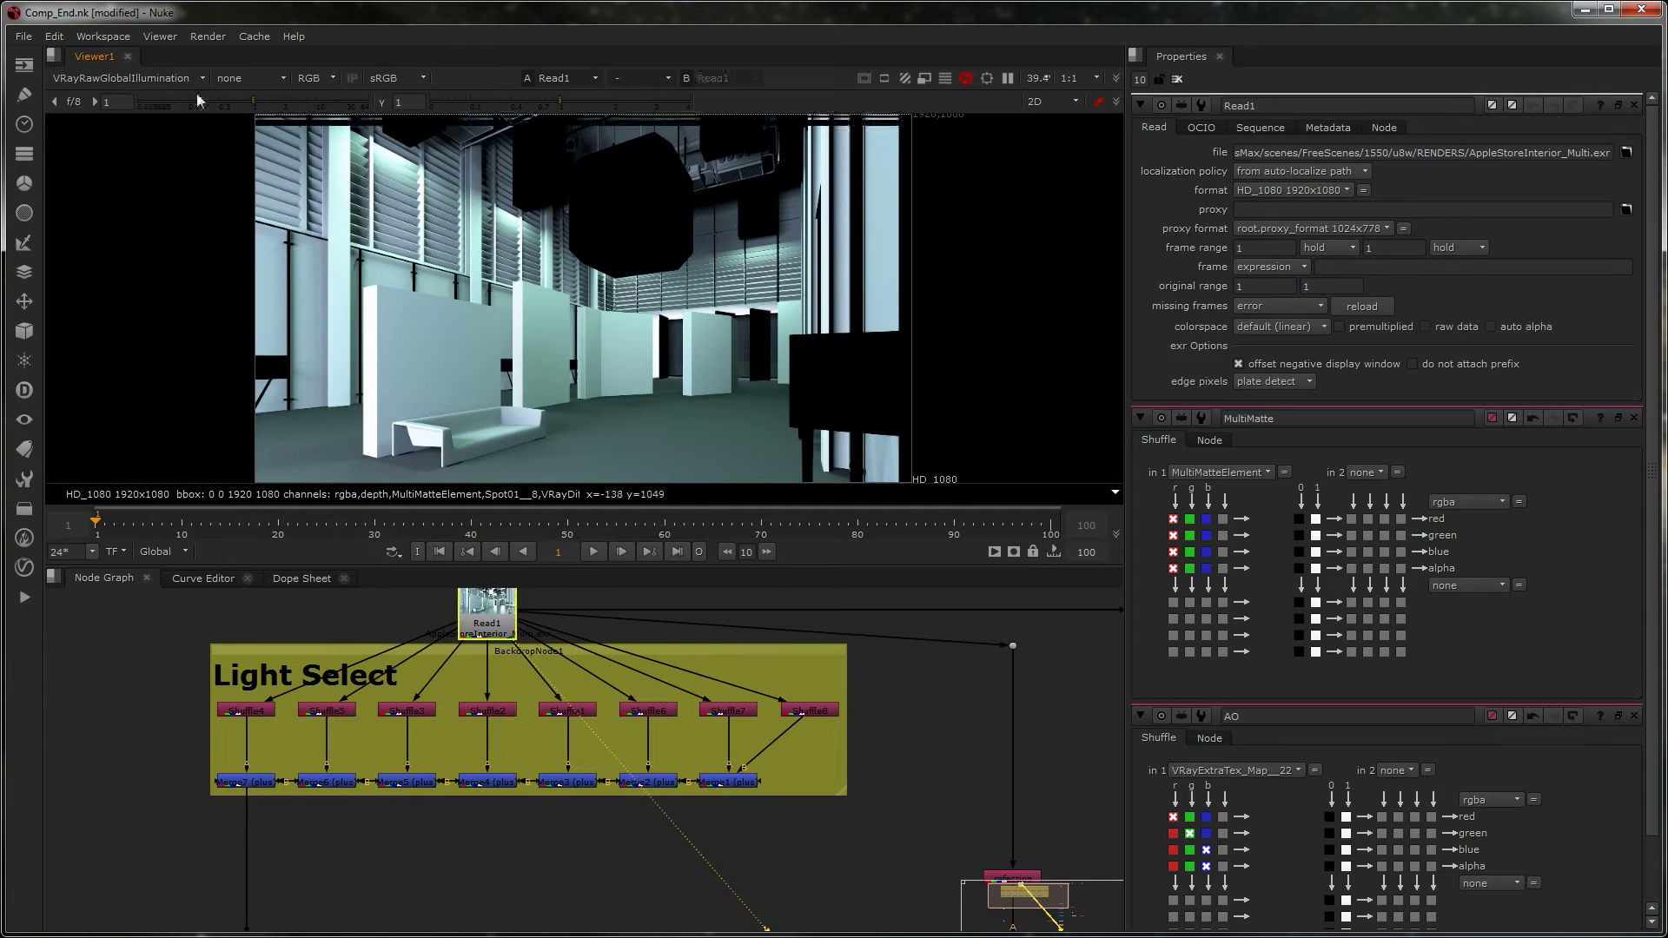
click(108, 77)
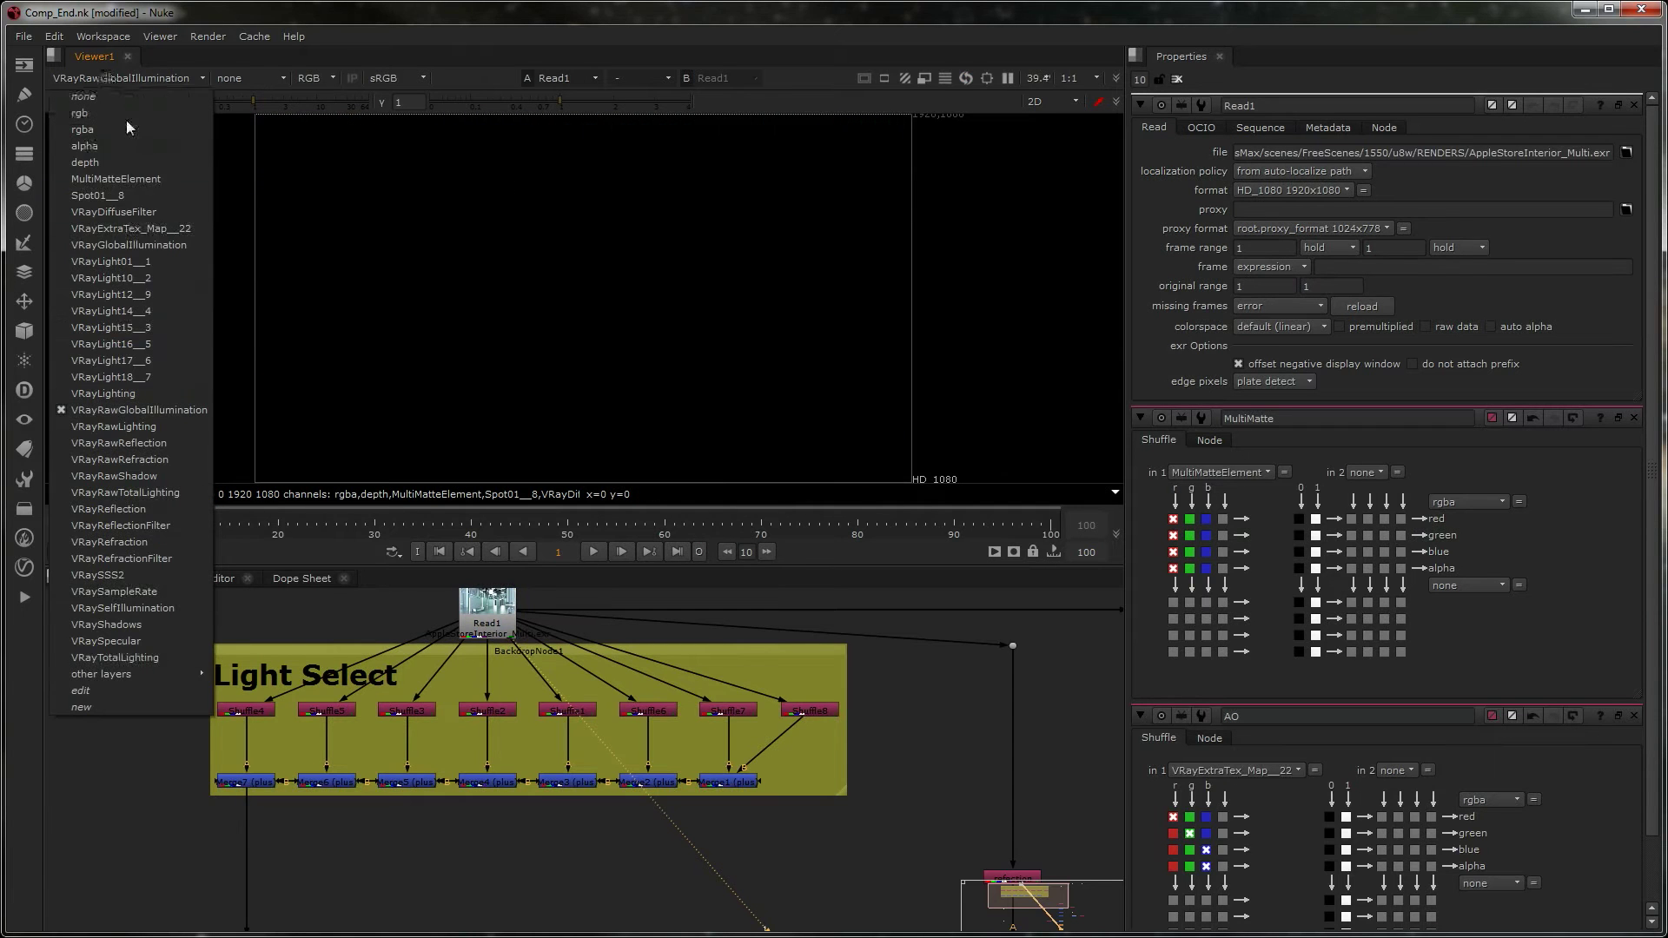
click(147, 430)
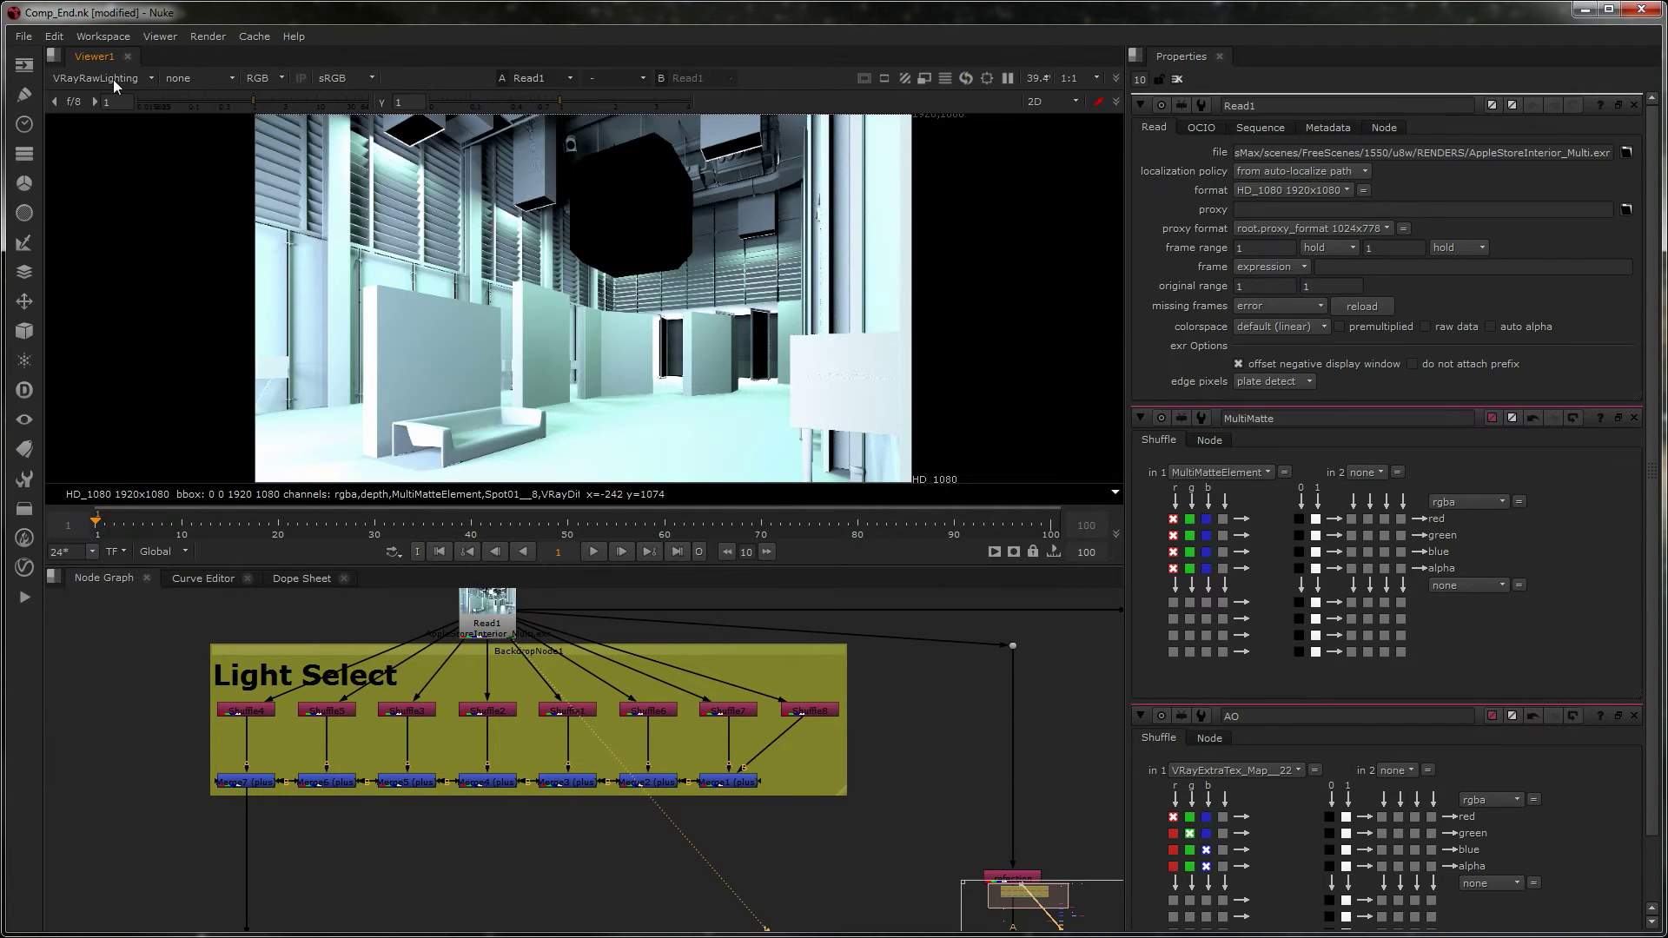
- Inspect the VRayRawReflection, VRayRawRefraction and VRayRawShadow passes of the render one by one
click(113, 80)
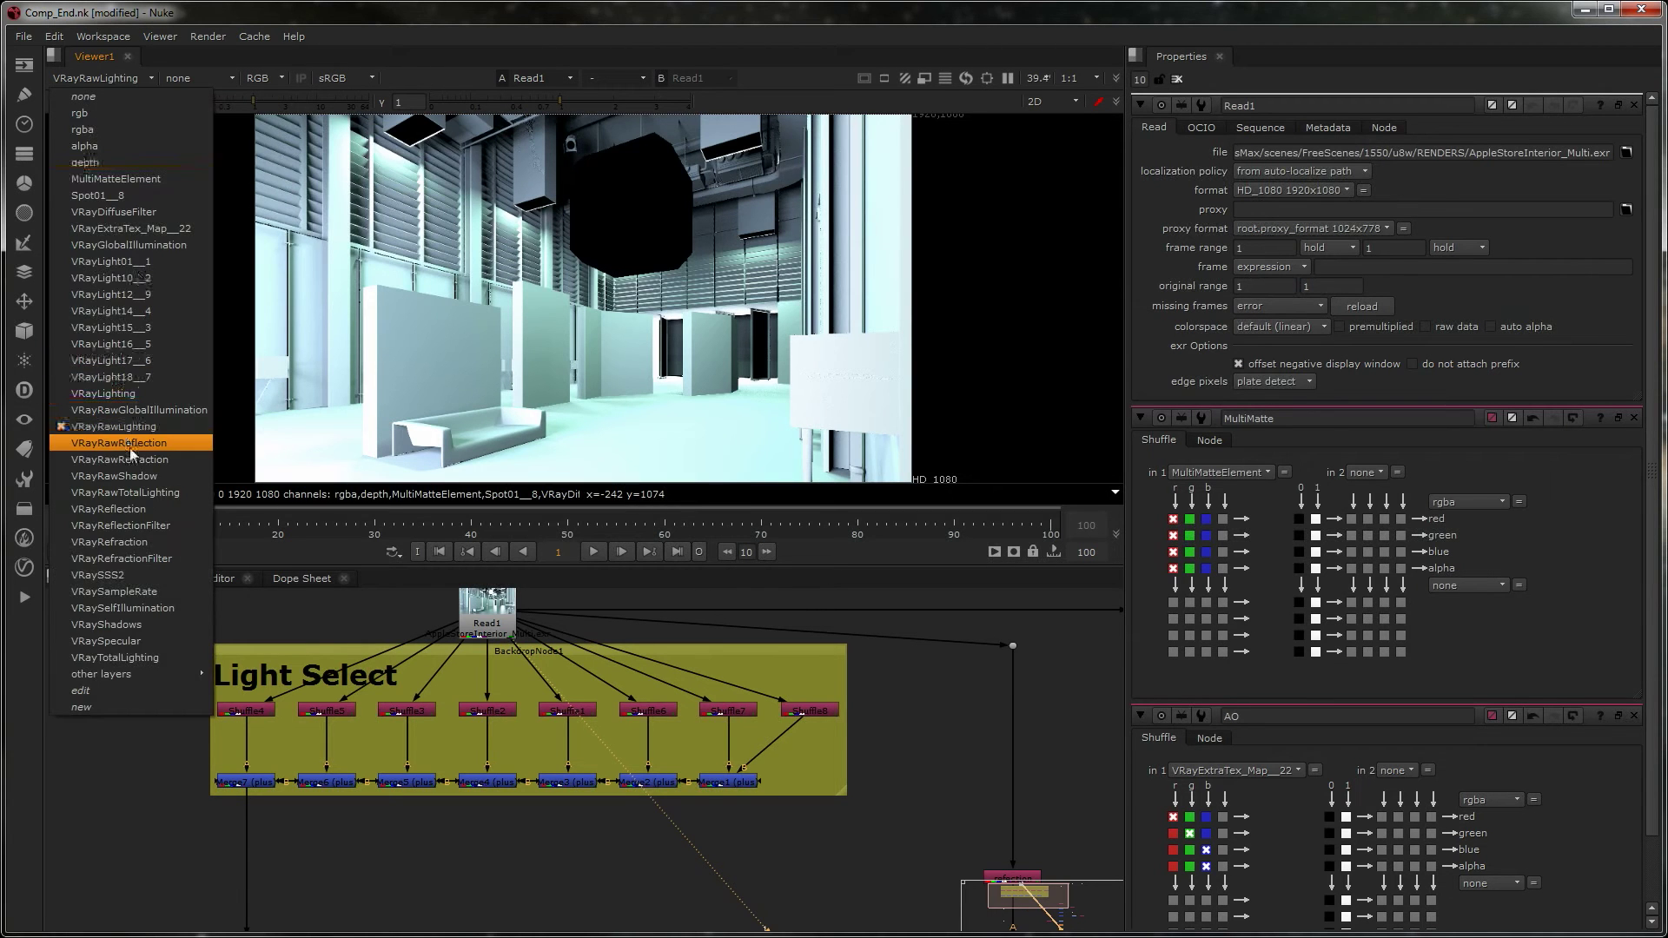
click(130, 445)
click(95, 80)
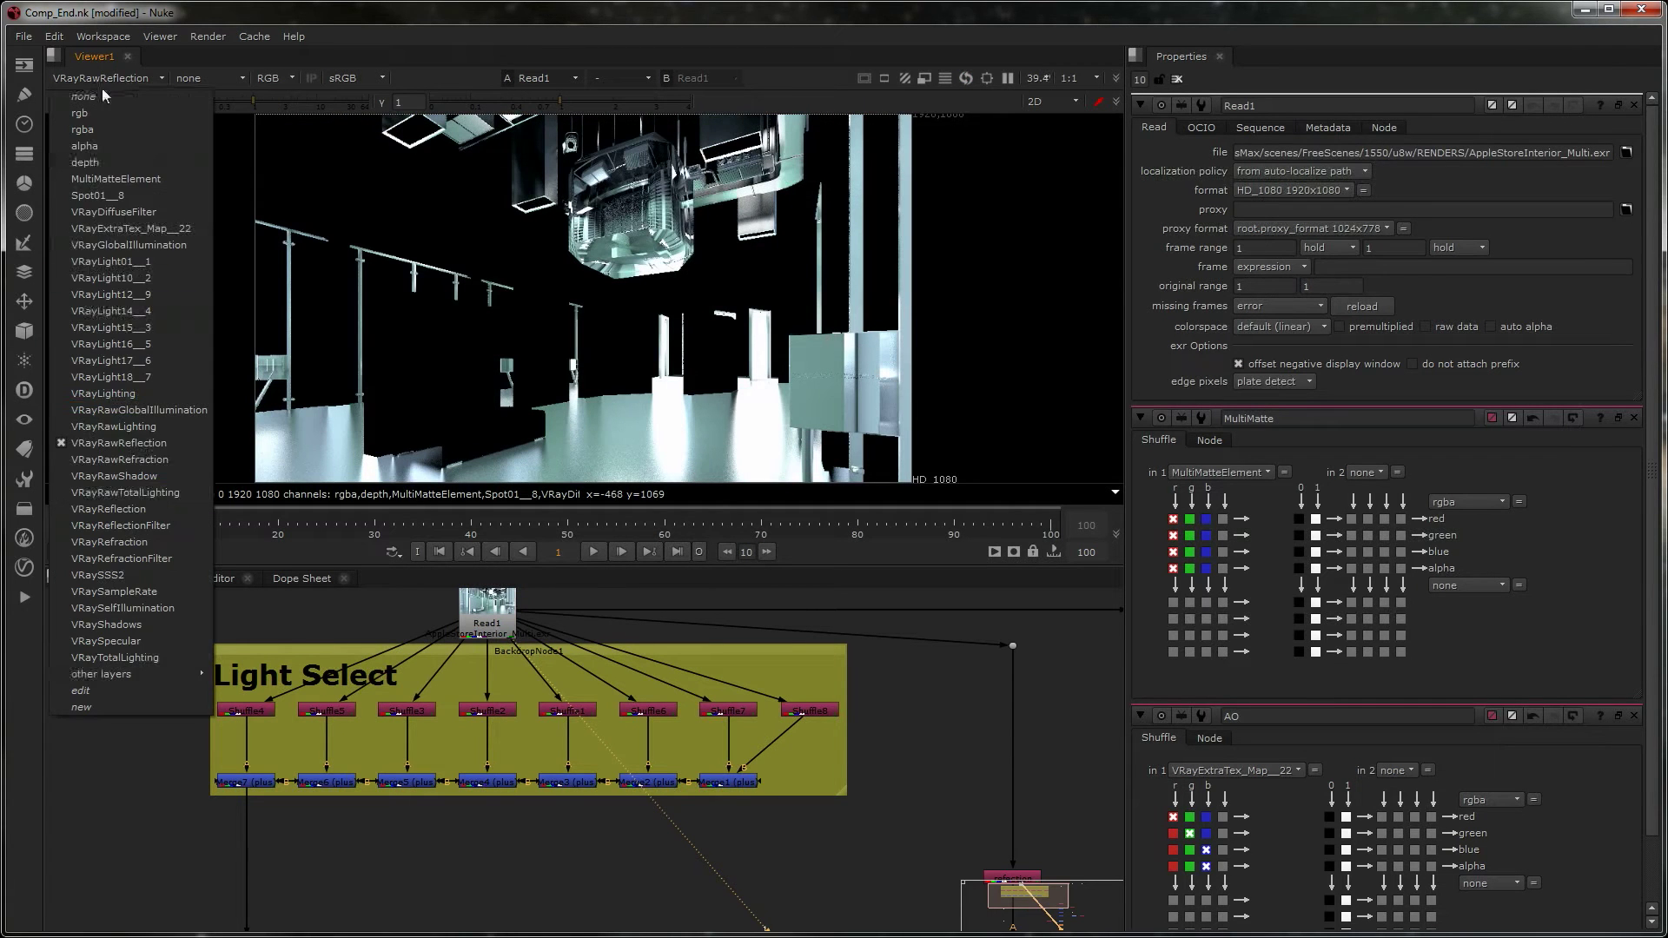
click(141, 464)
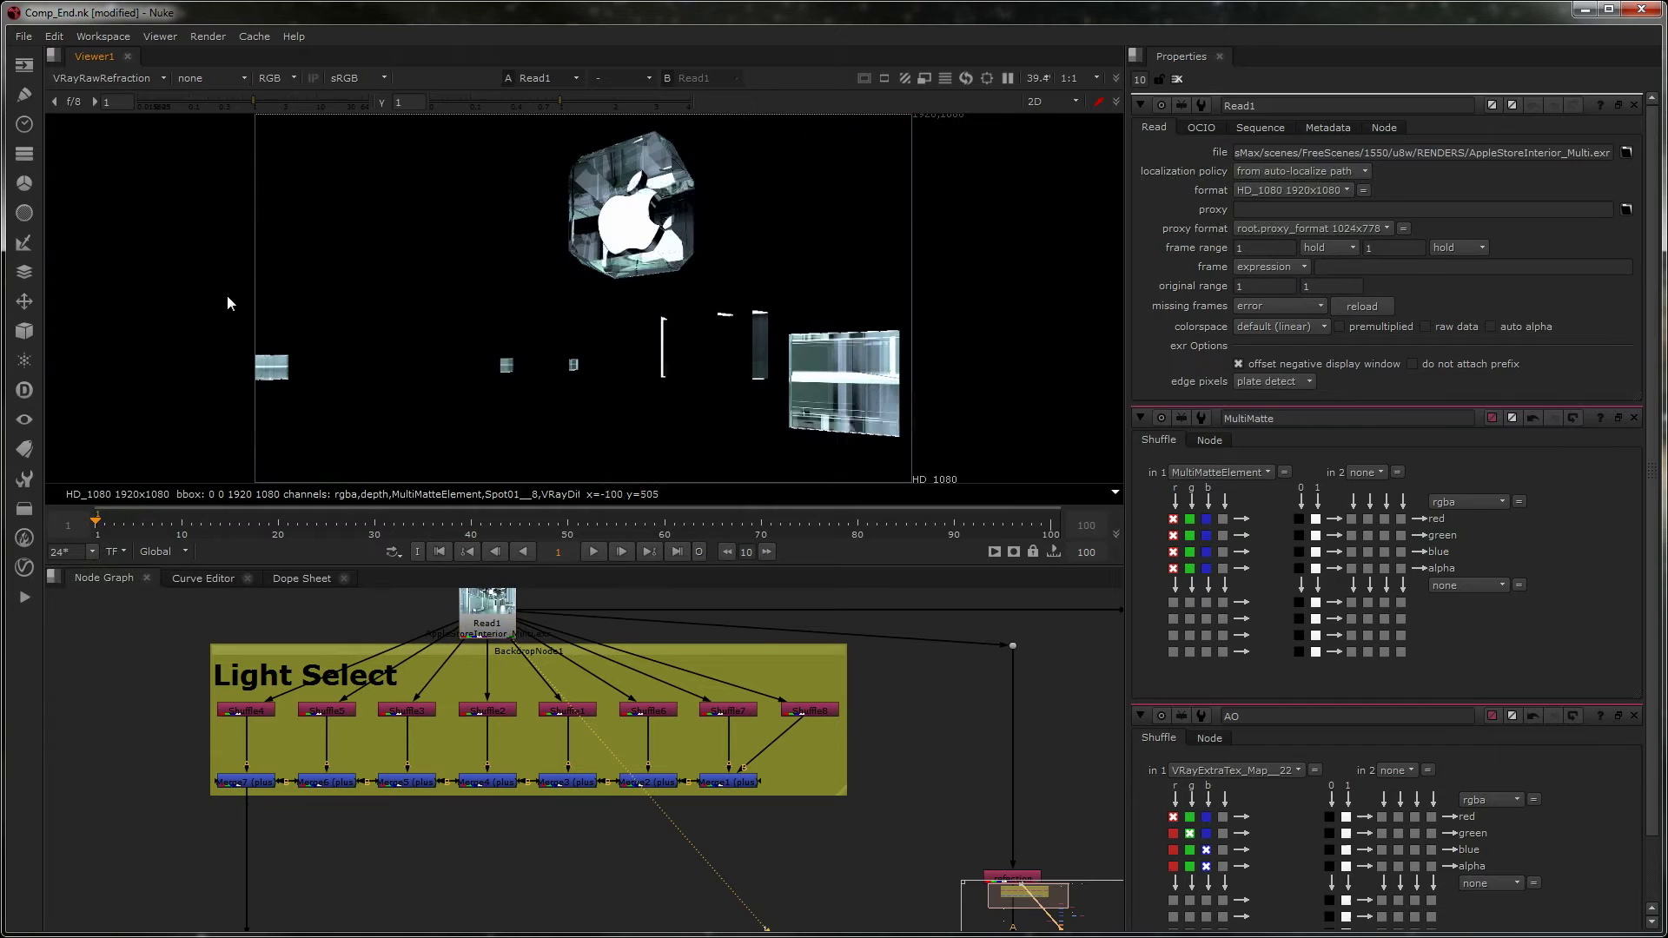
click(97, 77)
click(102, 477)
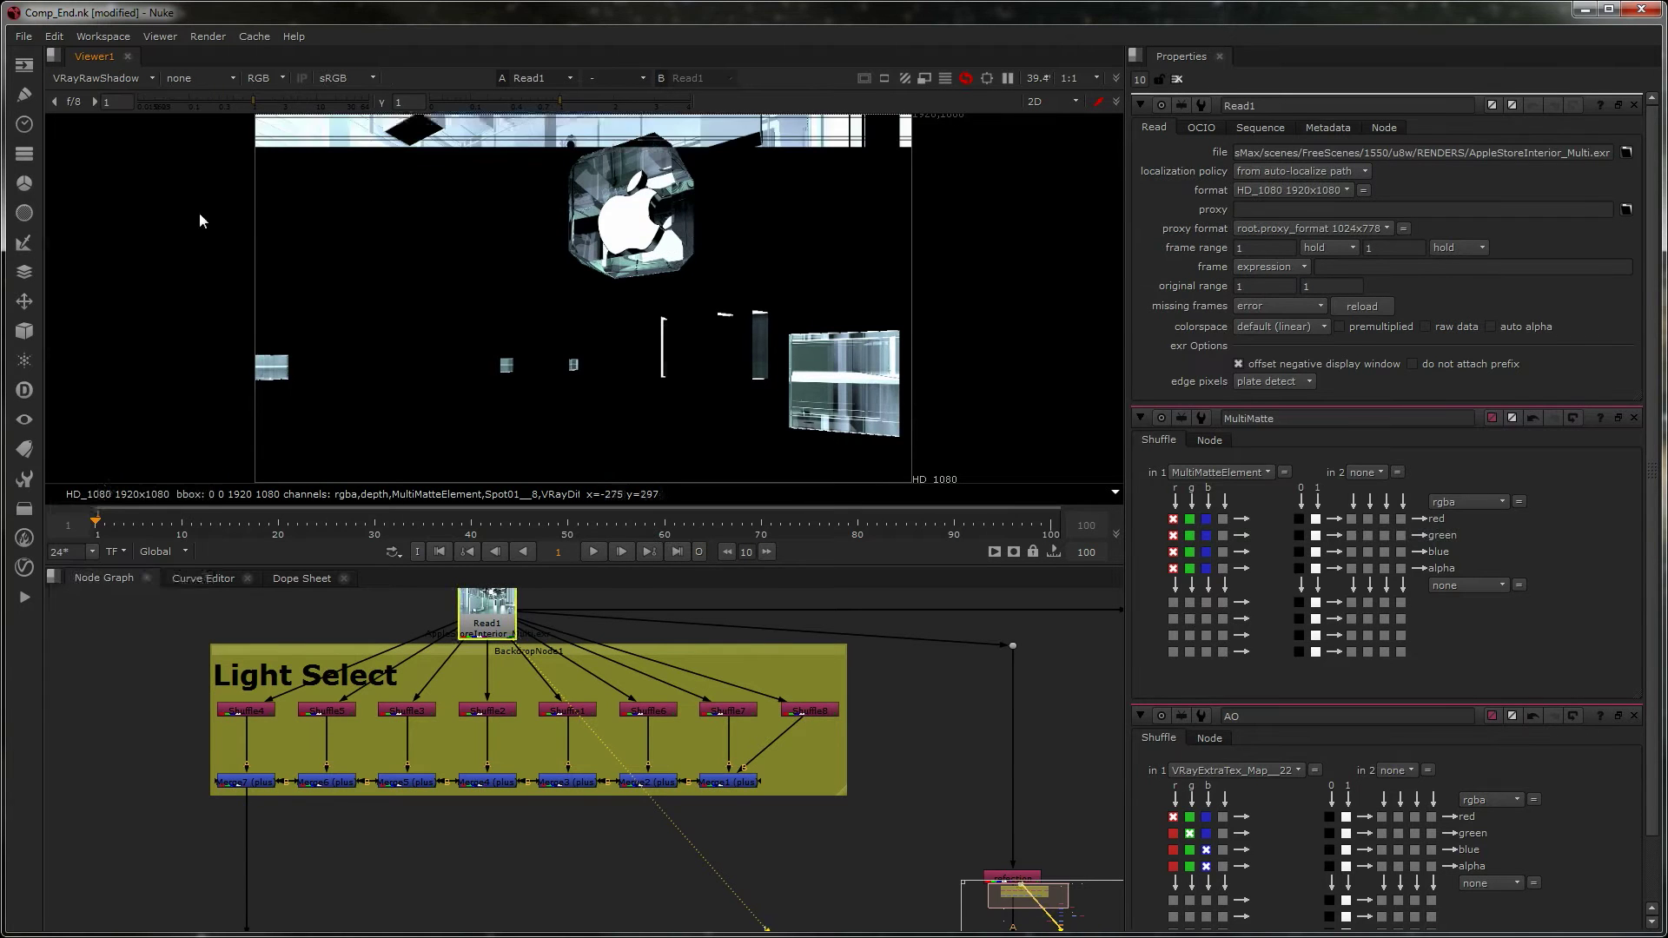
- Inspect the VRayRawTotalLighting, VRayReflection and VRayRefraction passes of the render one by one
click(121, 77)
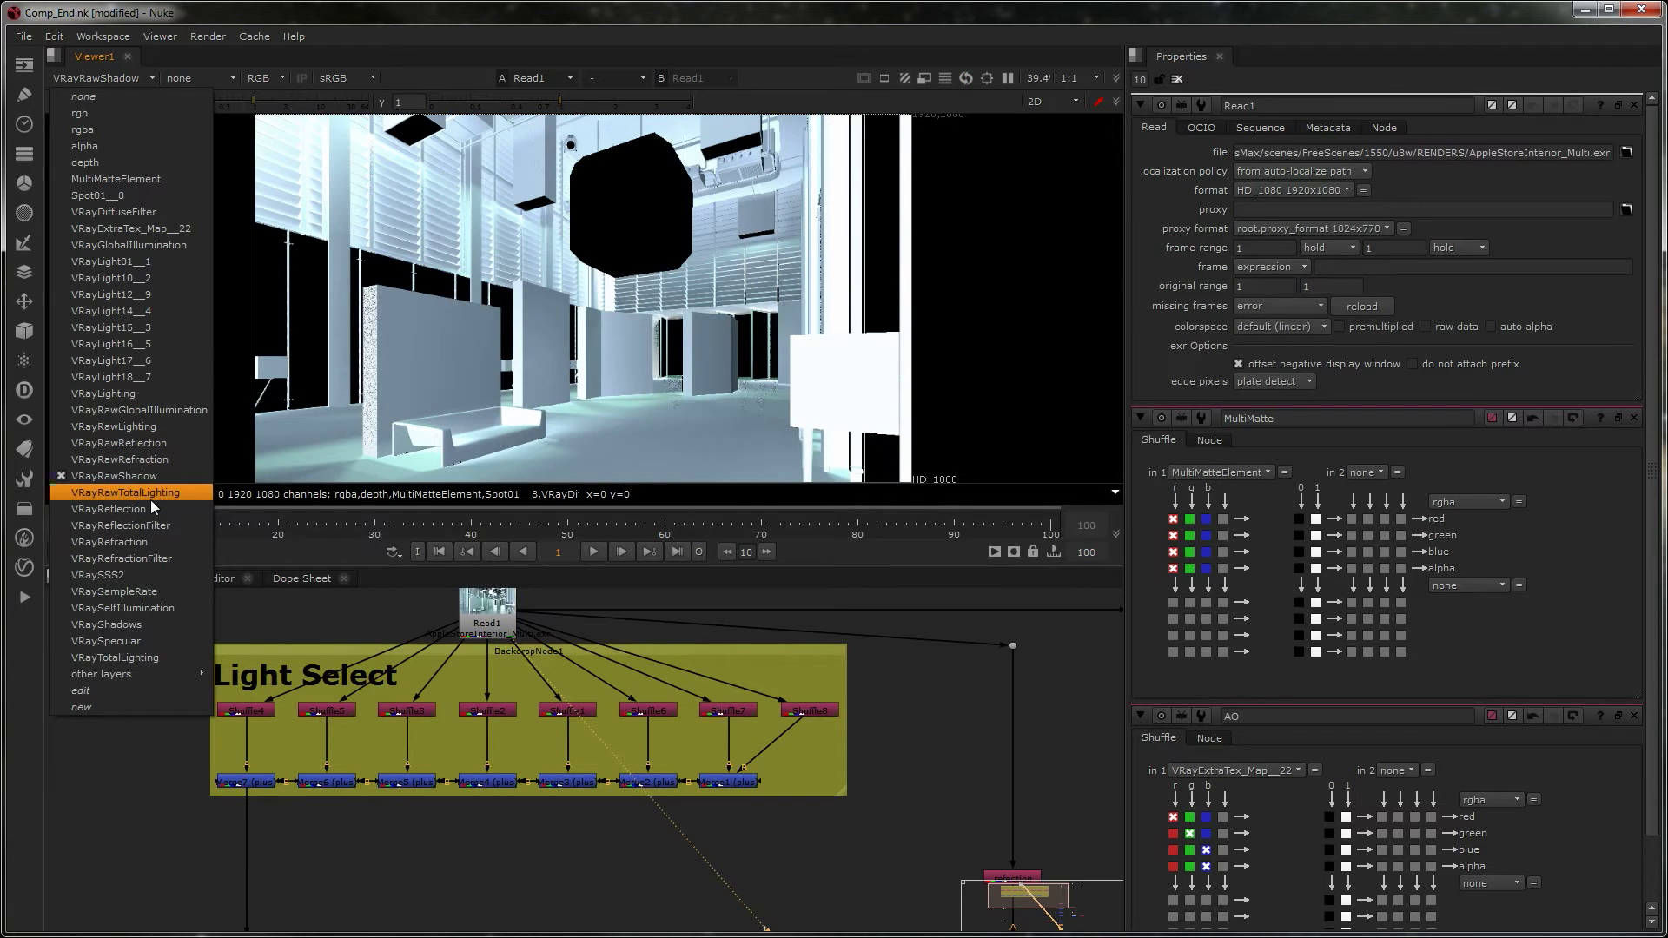
click(150, 493)
click(104, 77)
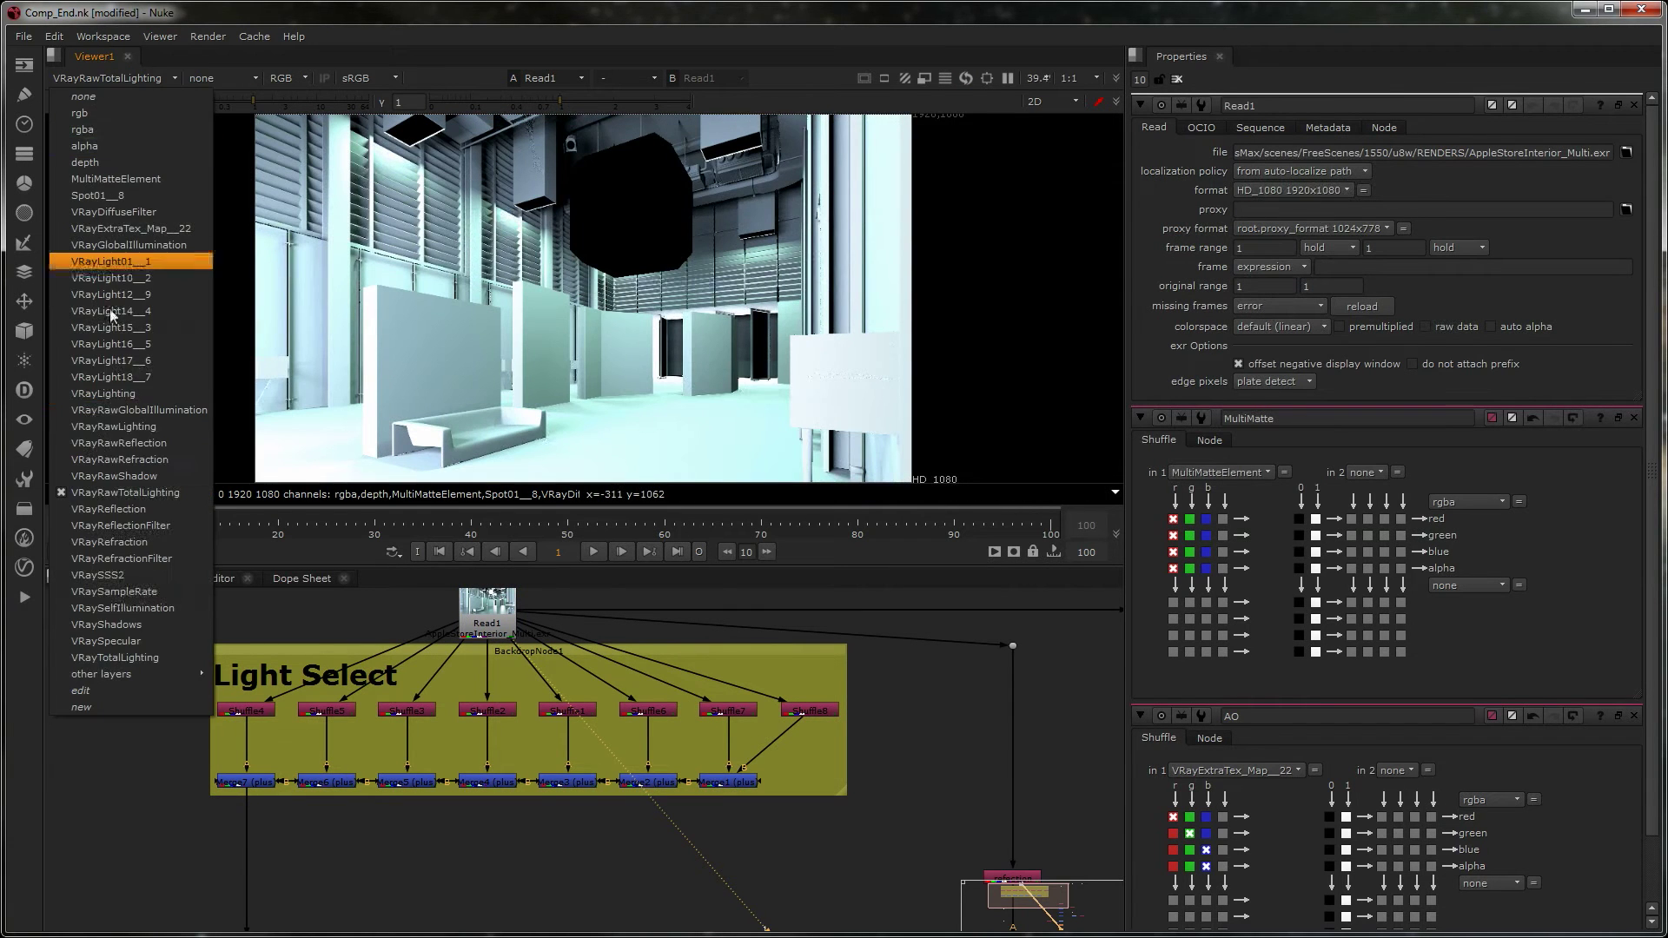
click(121, 495)
click(96, 79)
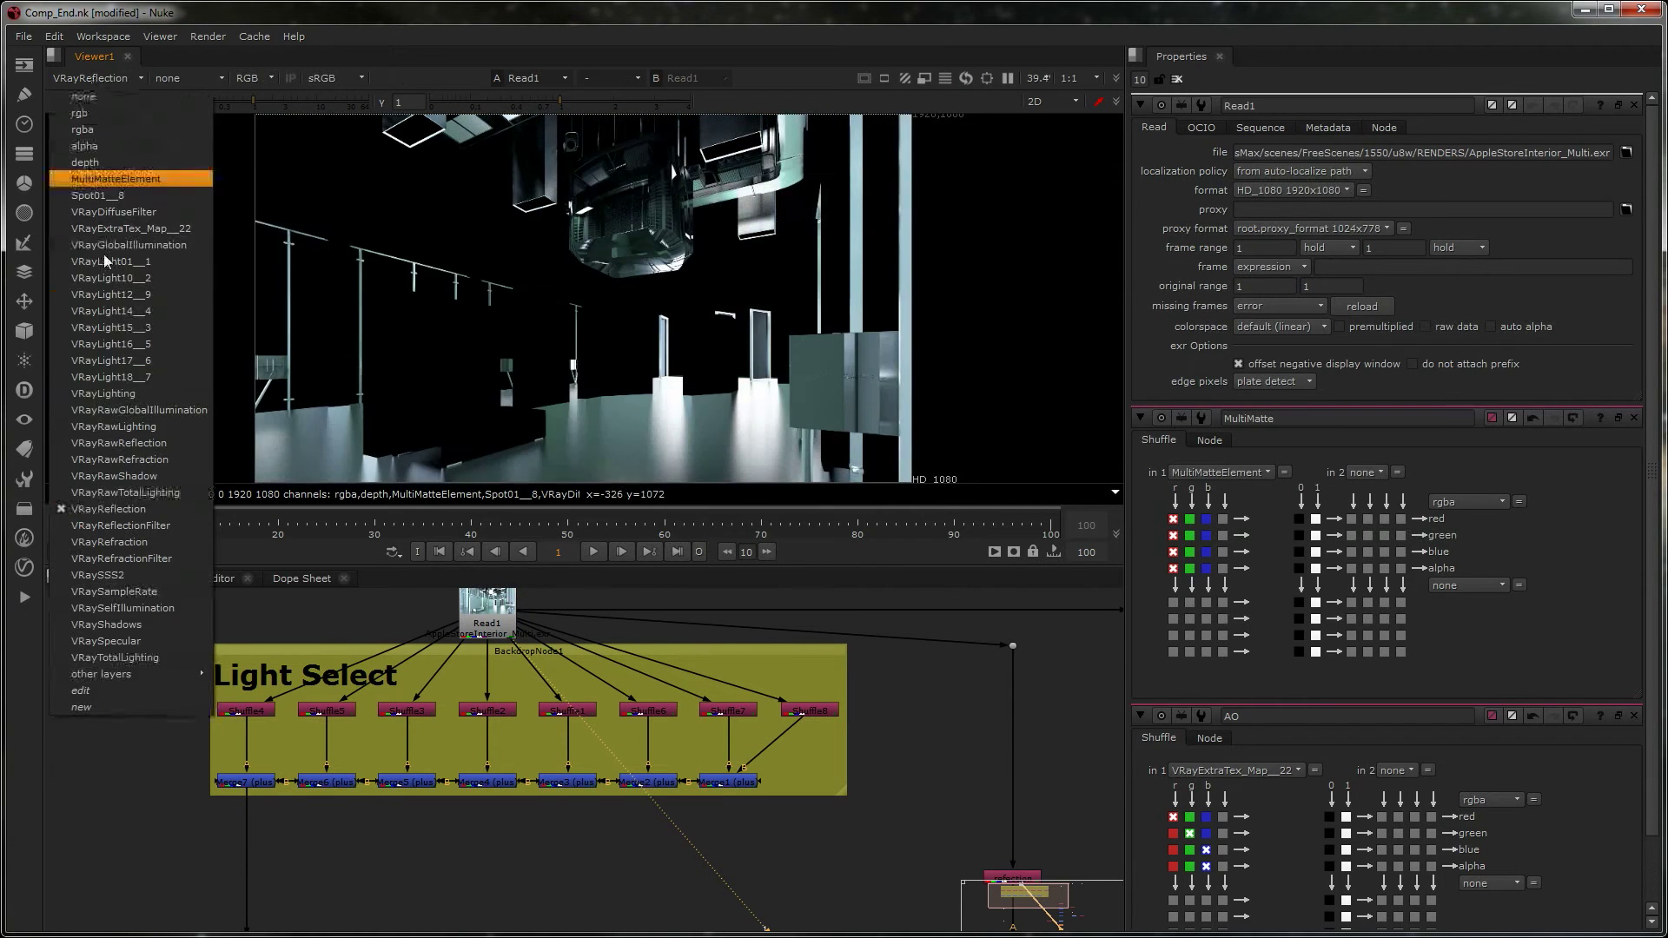
click(109, 543)
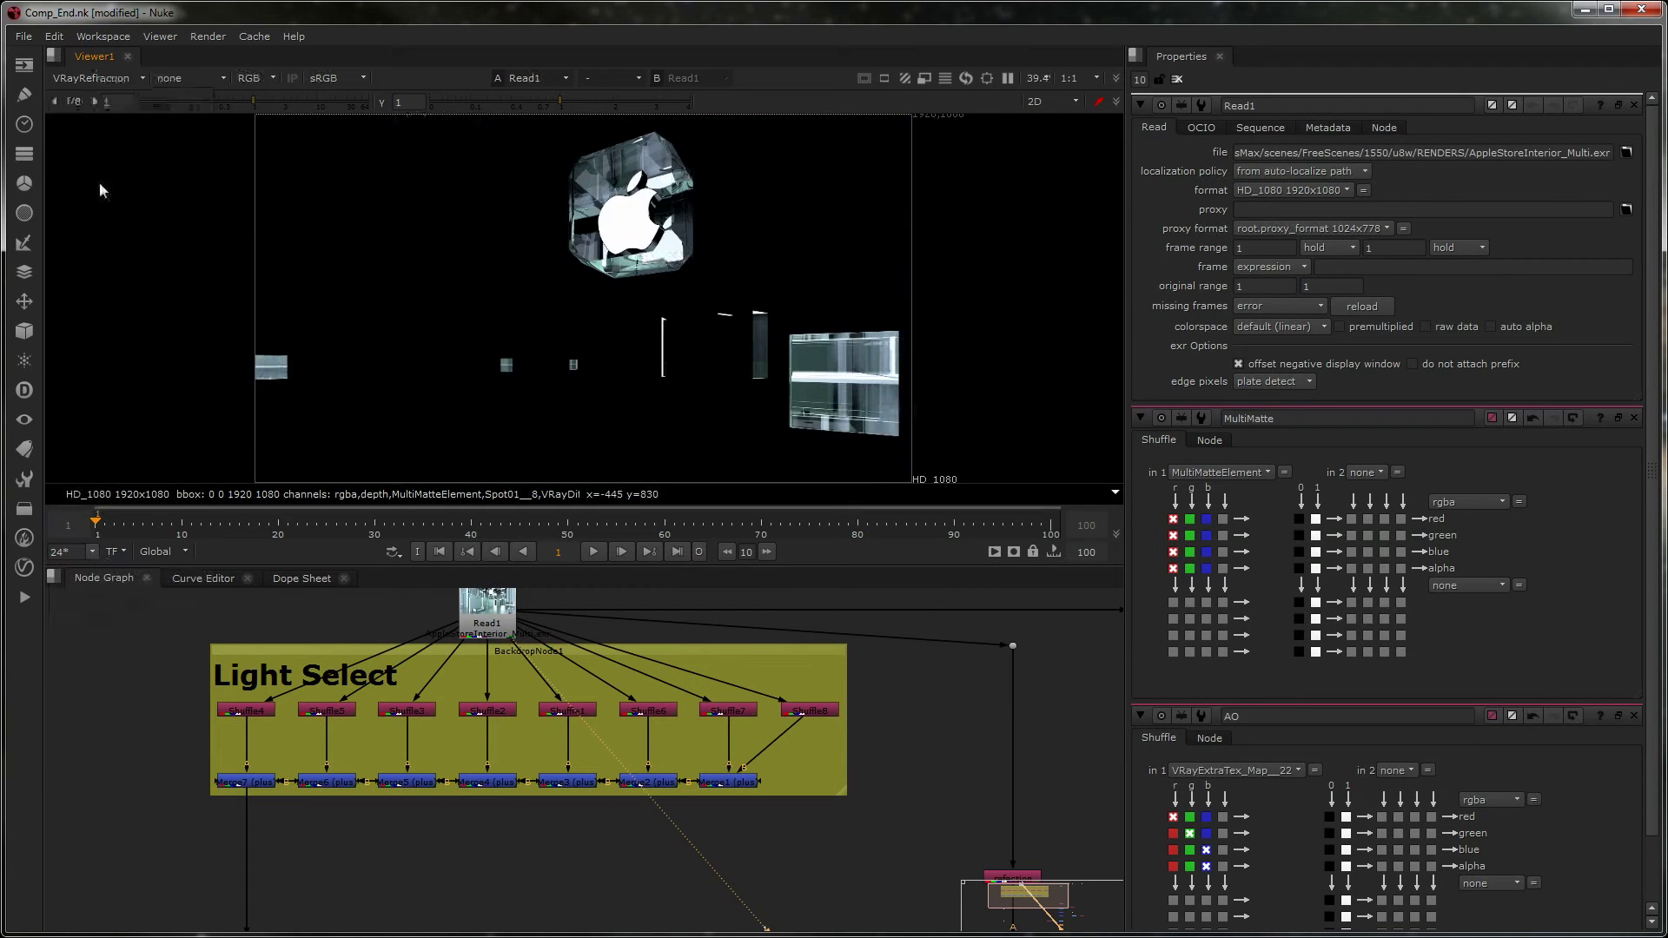
- View the VRaySSS2, VRaySampleRate and VRaySelfIllumination passes of the render in turn
click(83, 78)
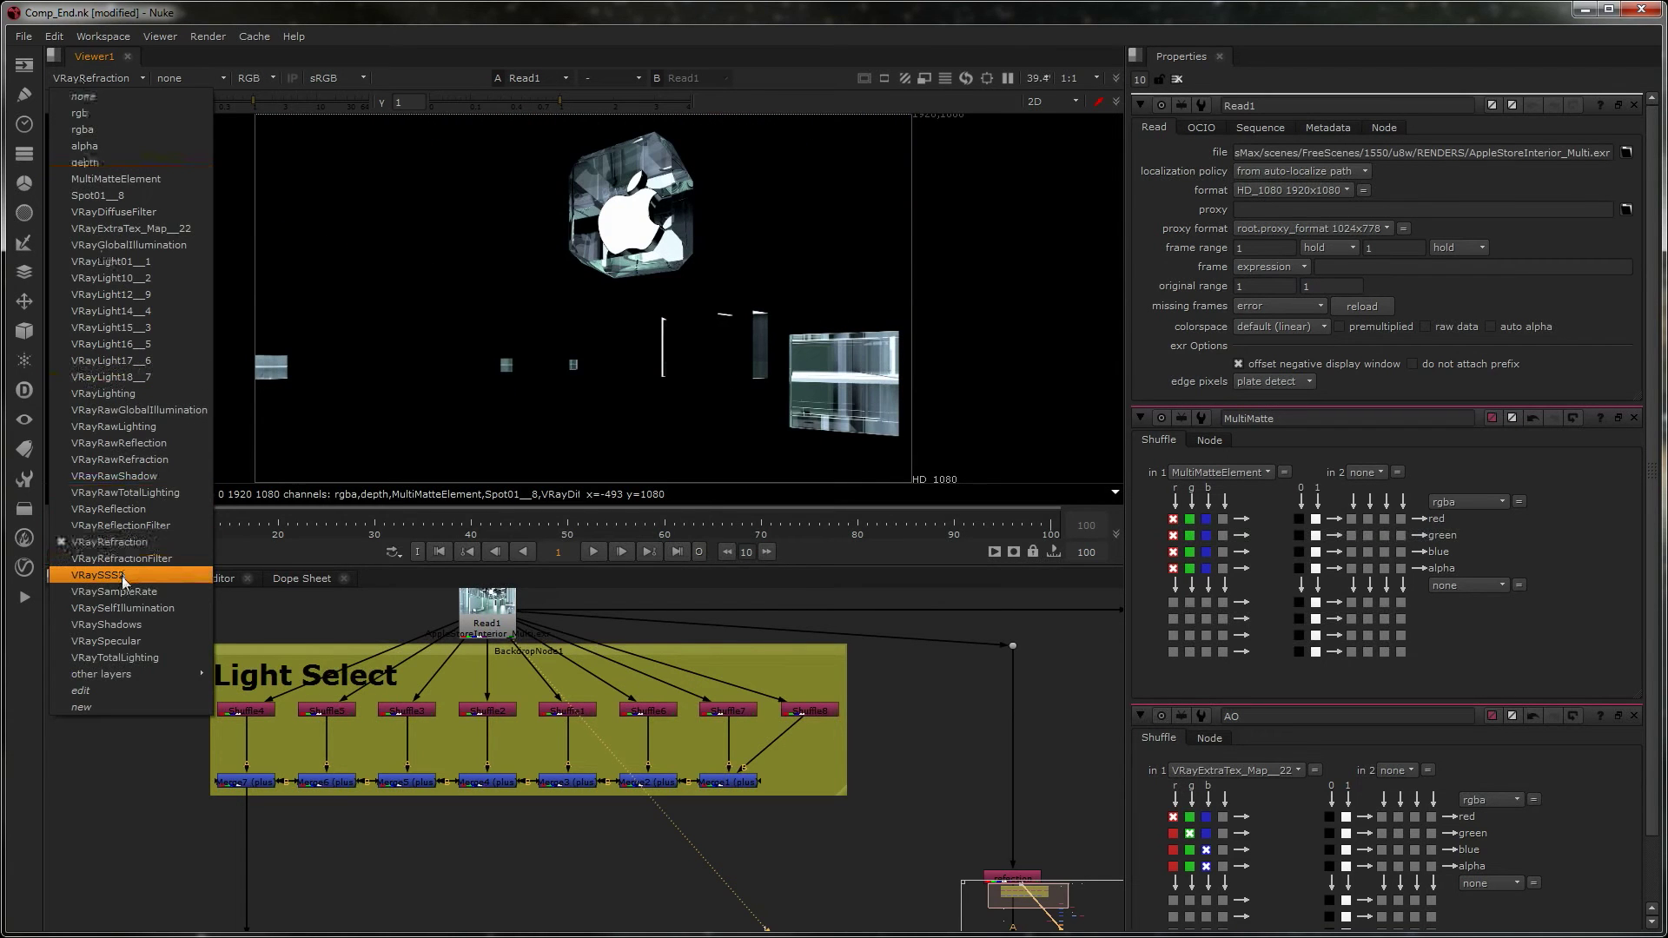
click(121, 575)
click(92, 80)
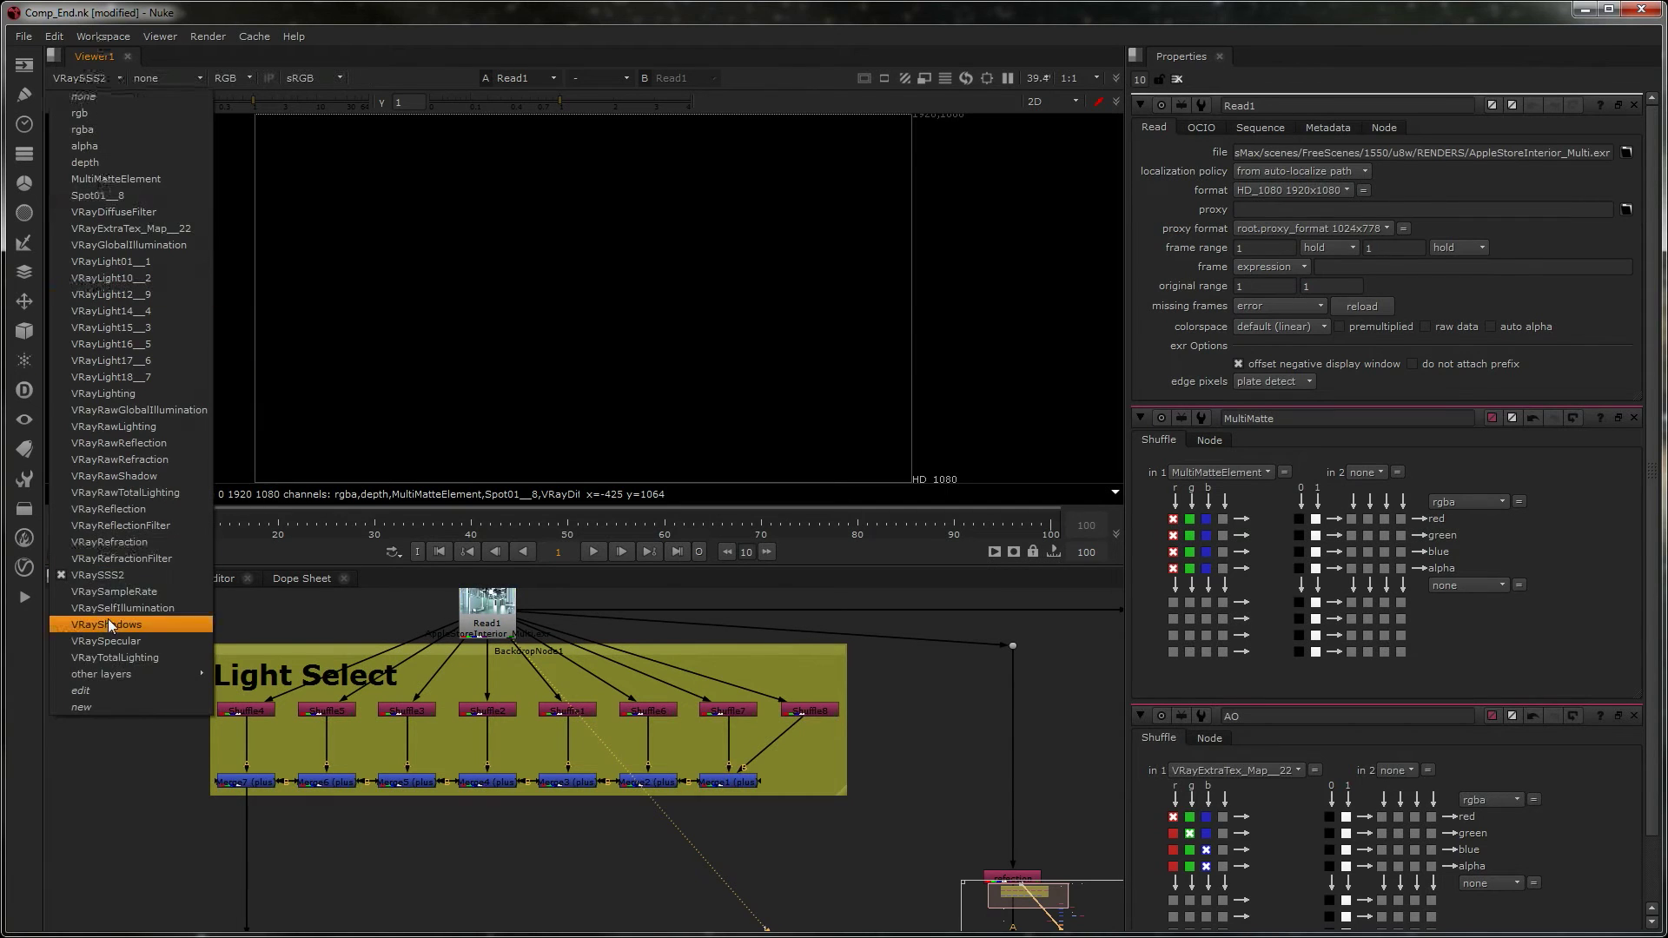
click(117, 594)
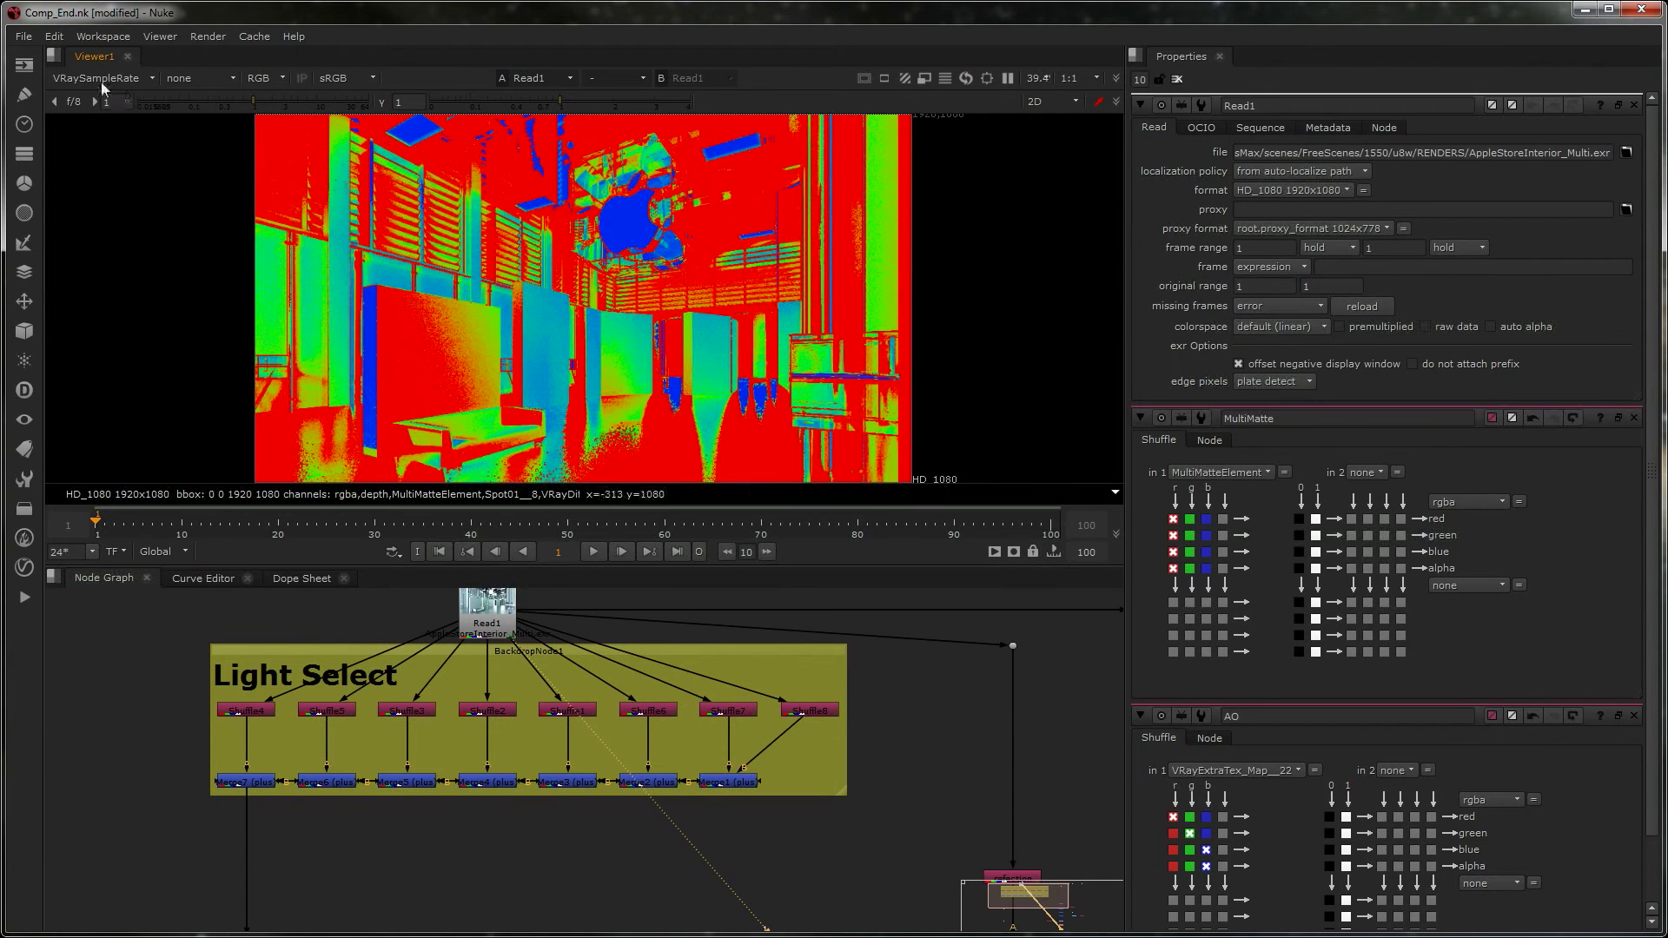
click(92, 77)
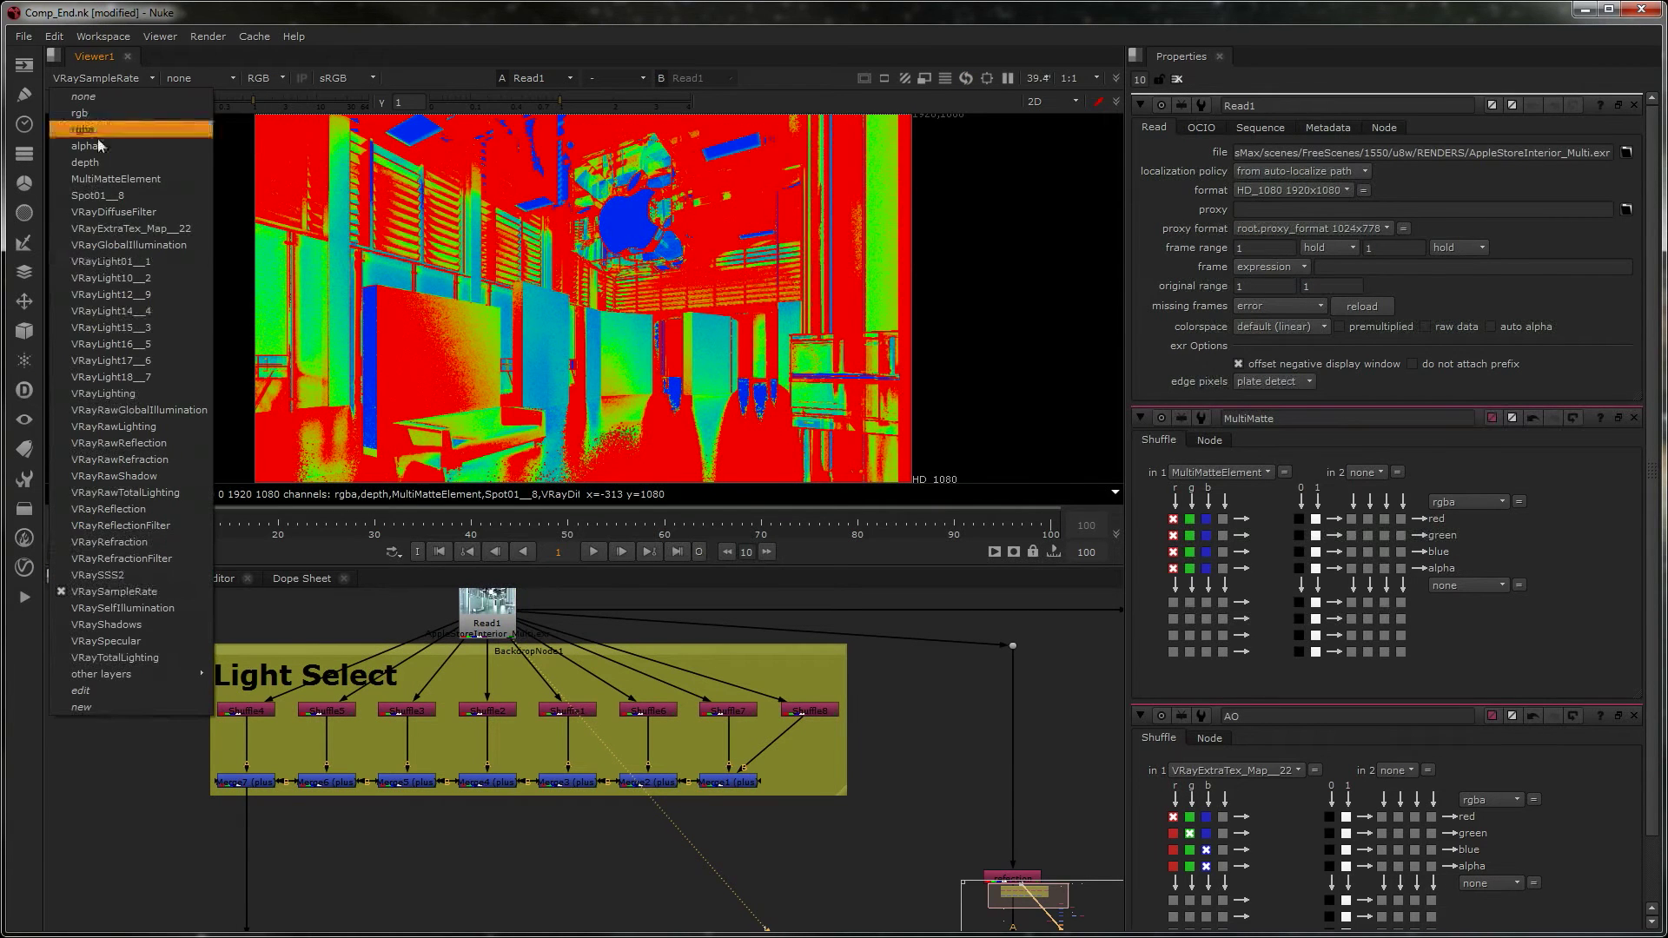
click(113, 608)
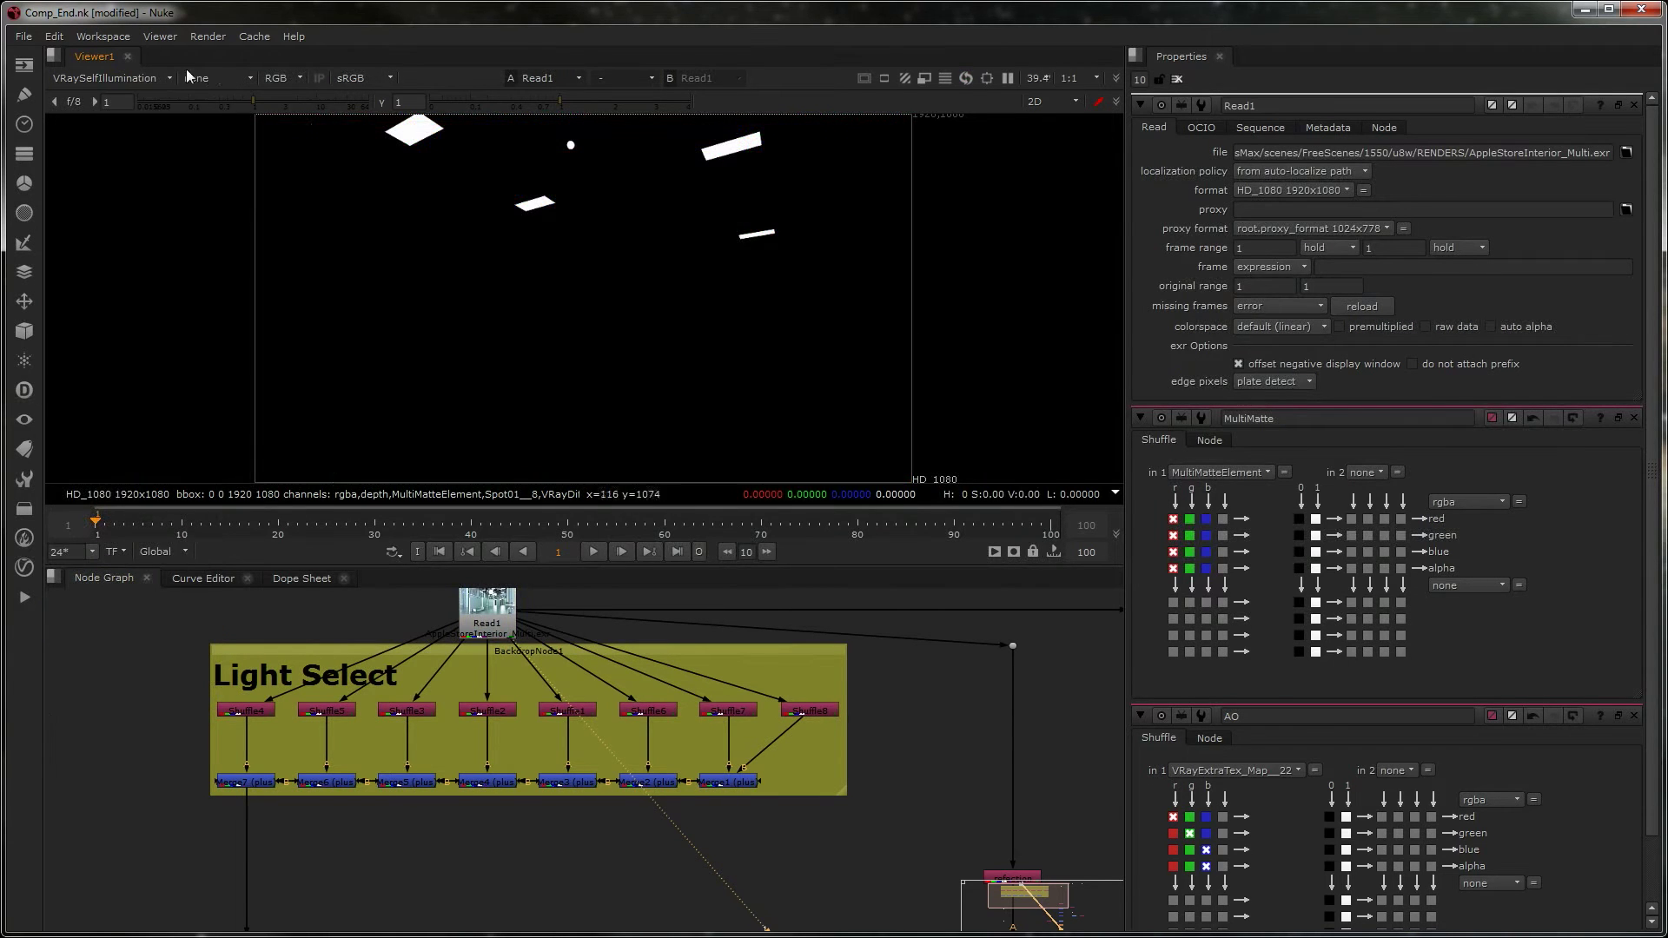
- View the VRayShadows and VRaySpecular passes, examining the specular highlights on the floor up close
click(159, 78)
click(113, 623)
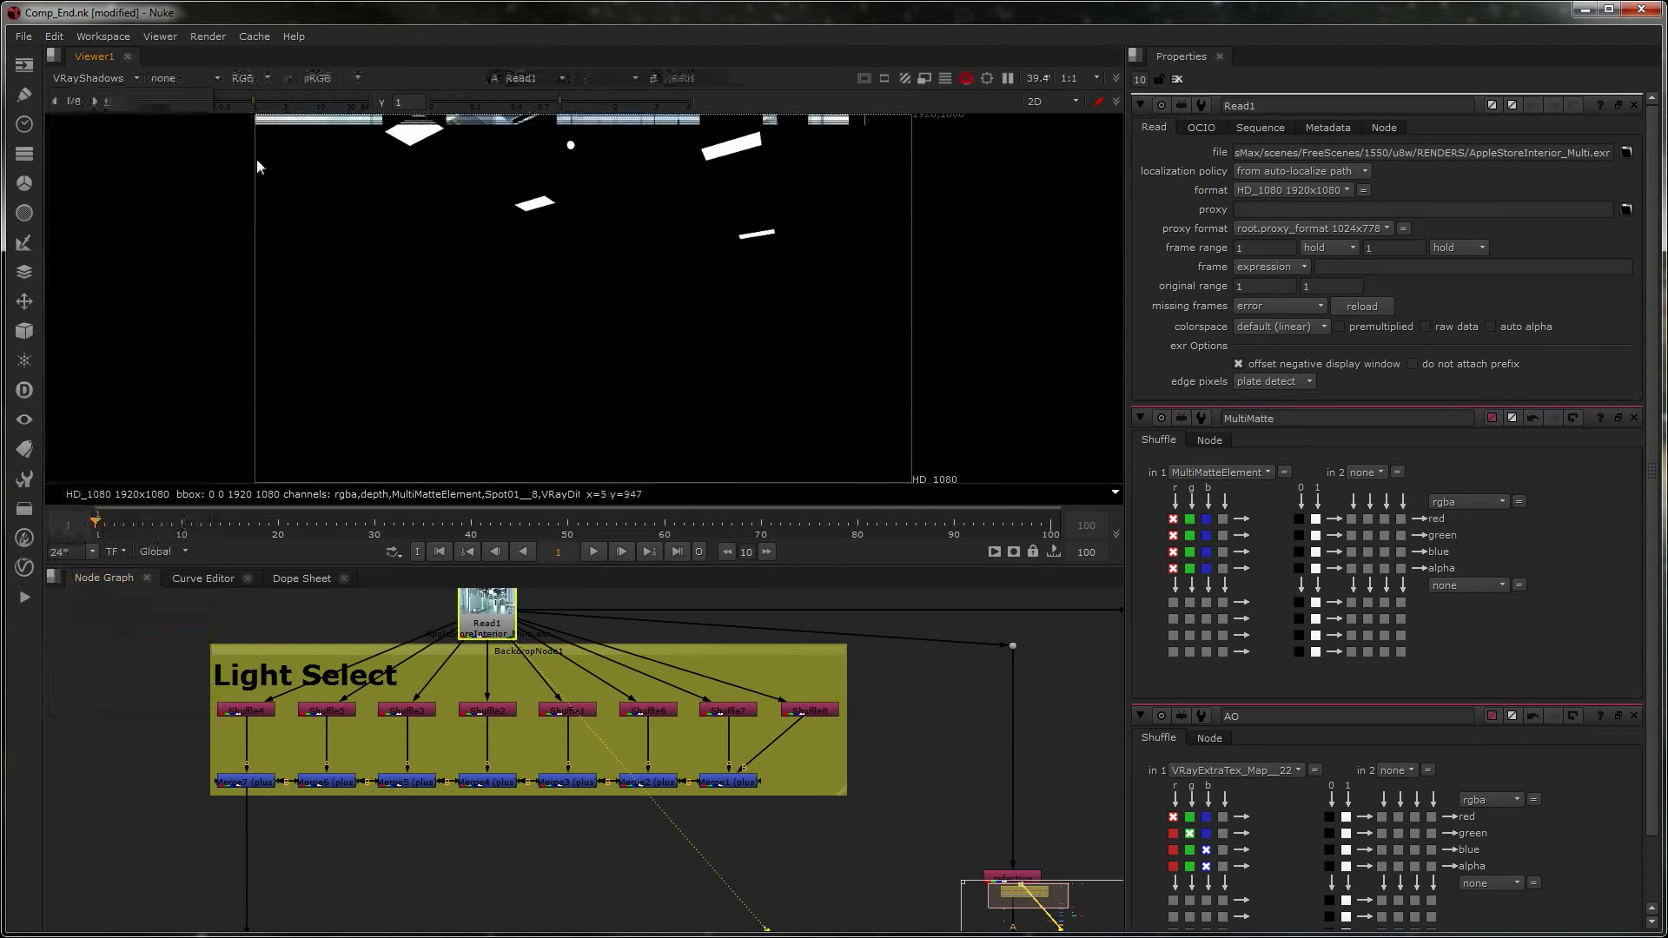
click(92, 77)
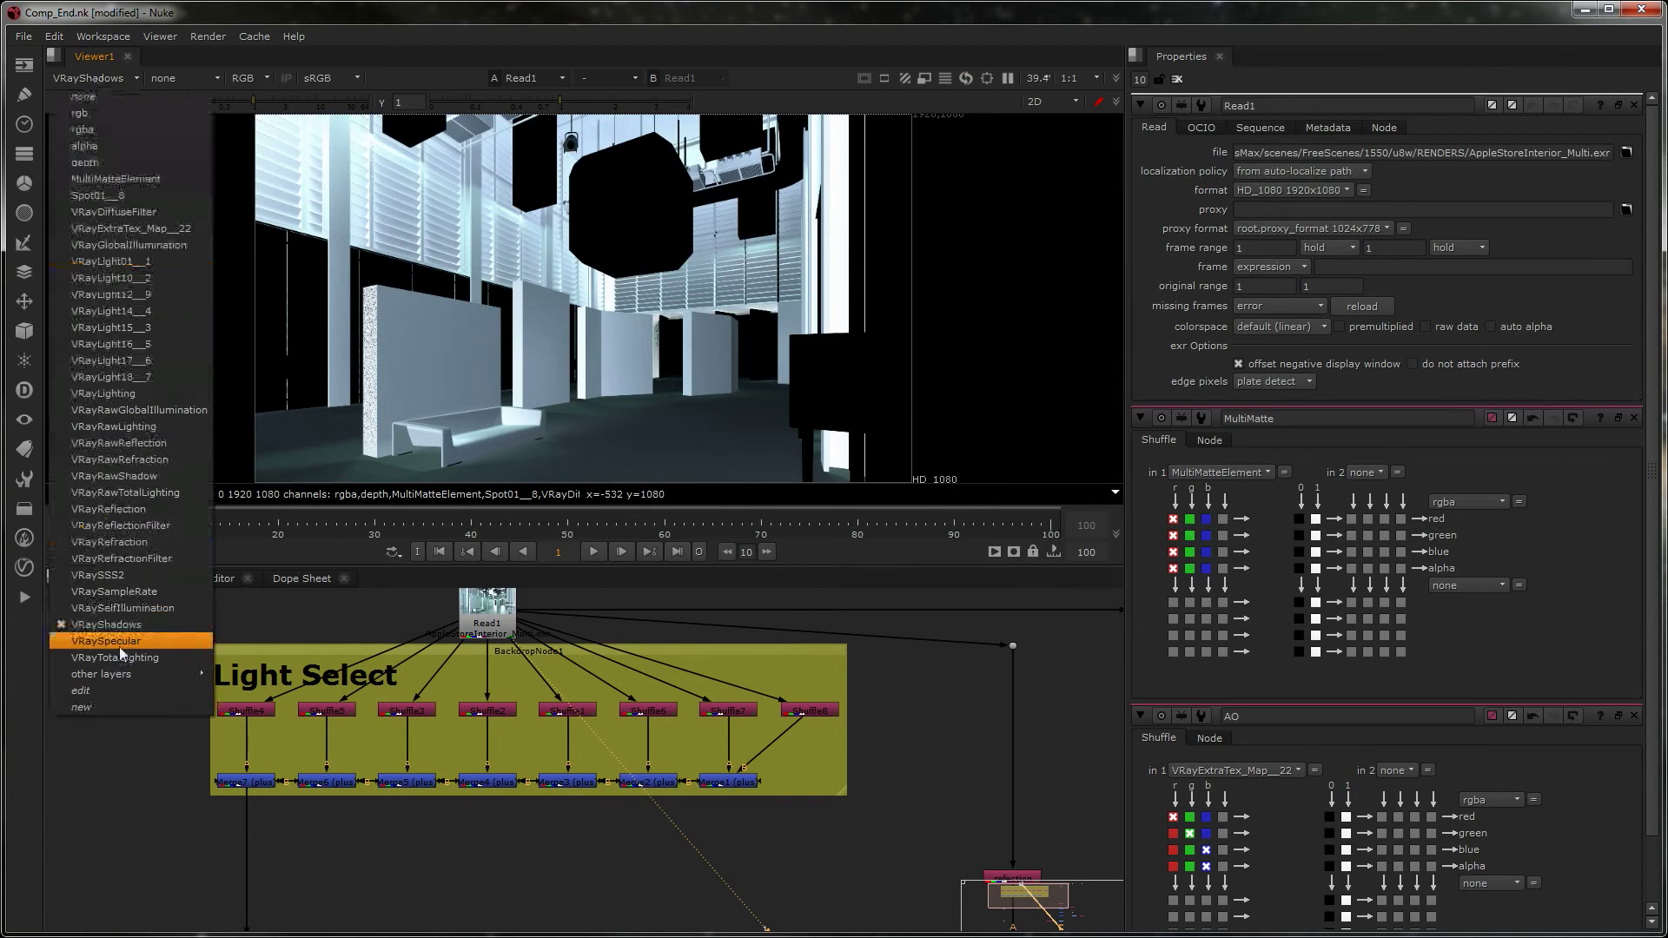
click(121, 643)
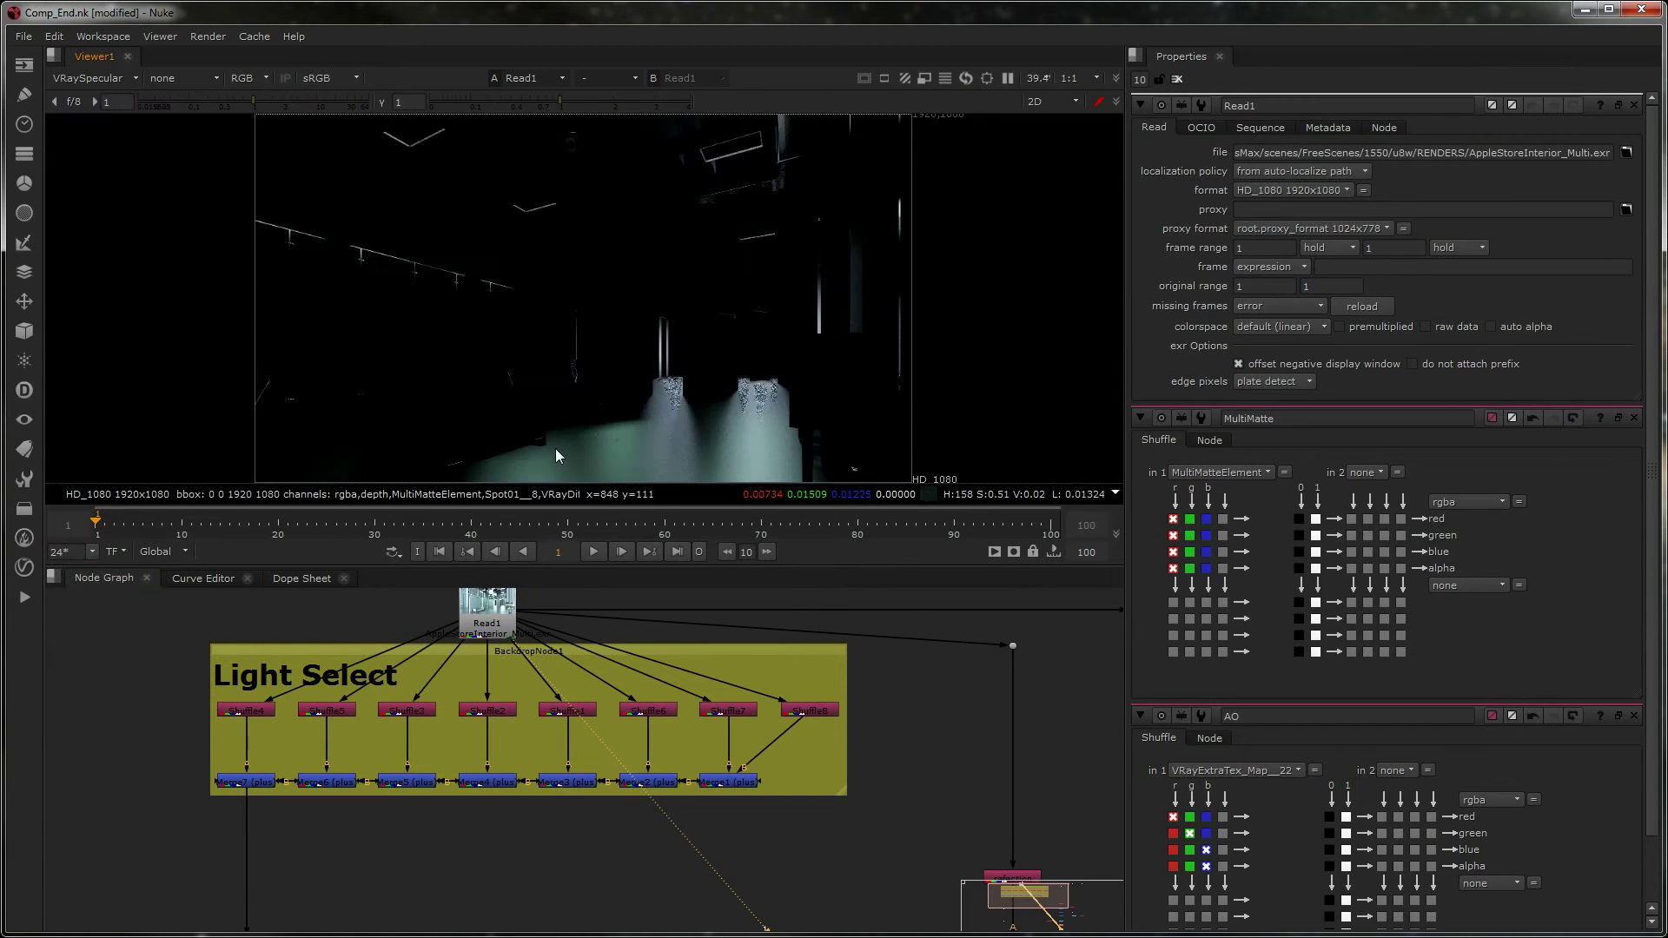
click(88, 79)
click(738, 394)
scroll(719, 400, up, 5)
scroll(710, 409, down, 6)
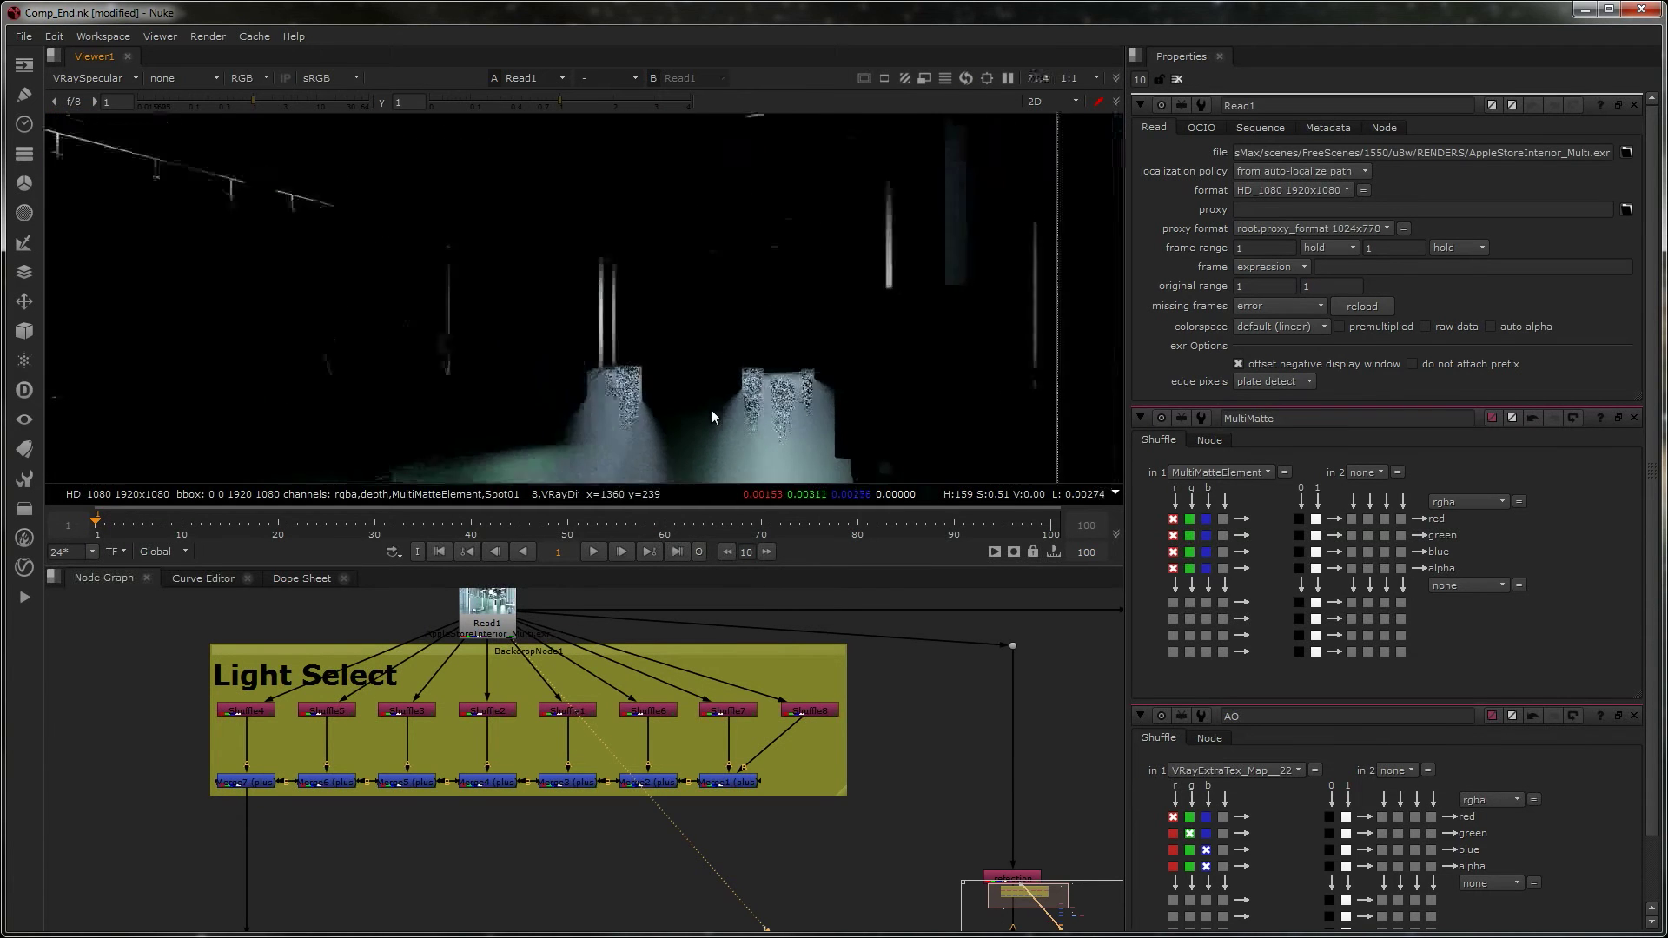
- View the VRayTotalLighting pass, finishing with the viewer back on the rgba layer
click(91, 79)
click(112, 659)
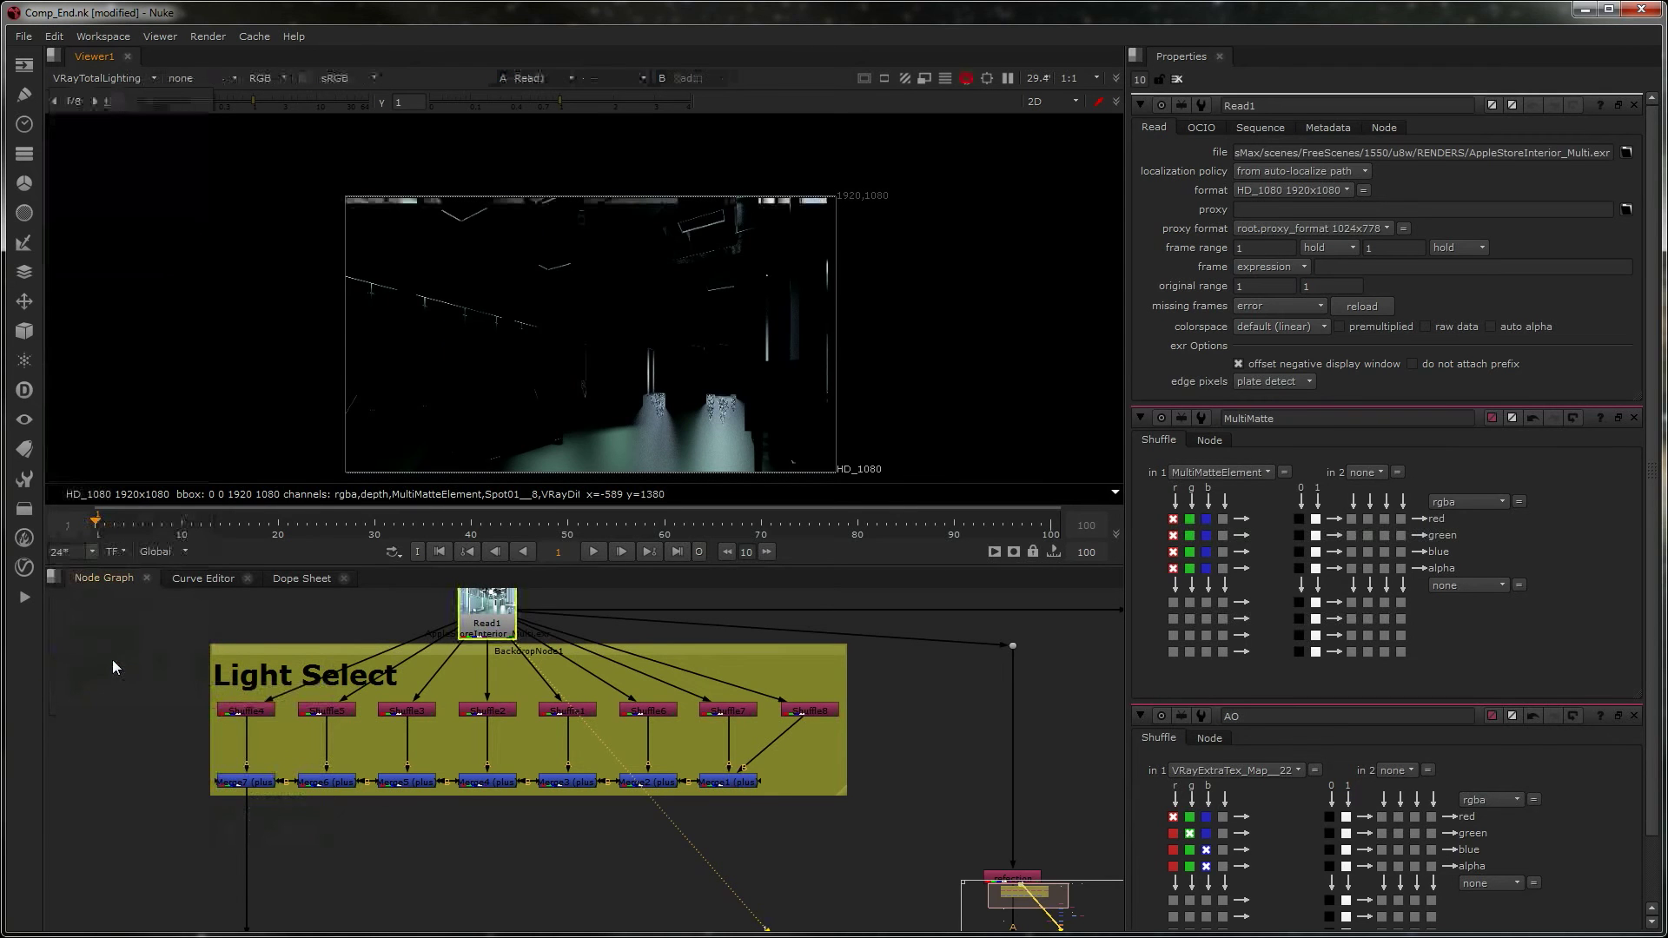
click(97, 77)
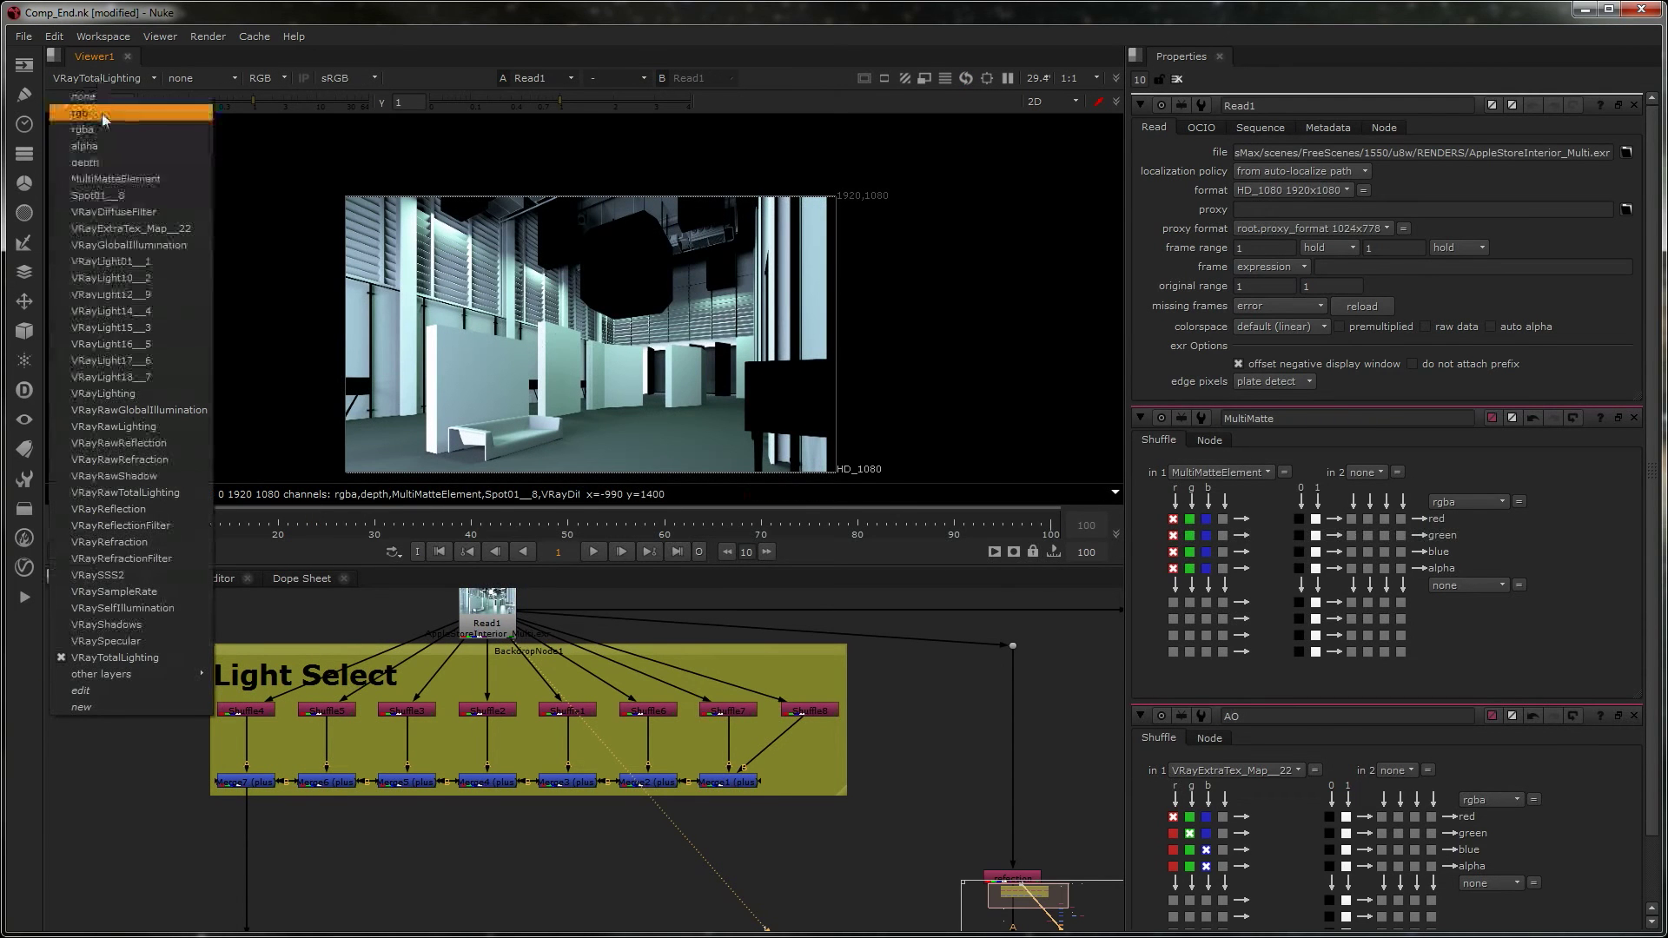
click(102, 132)
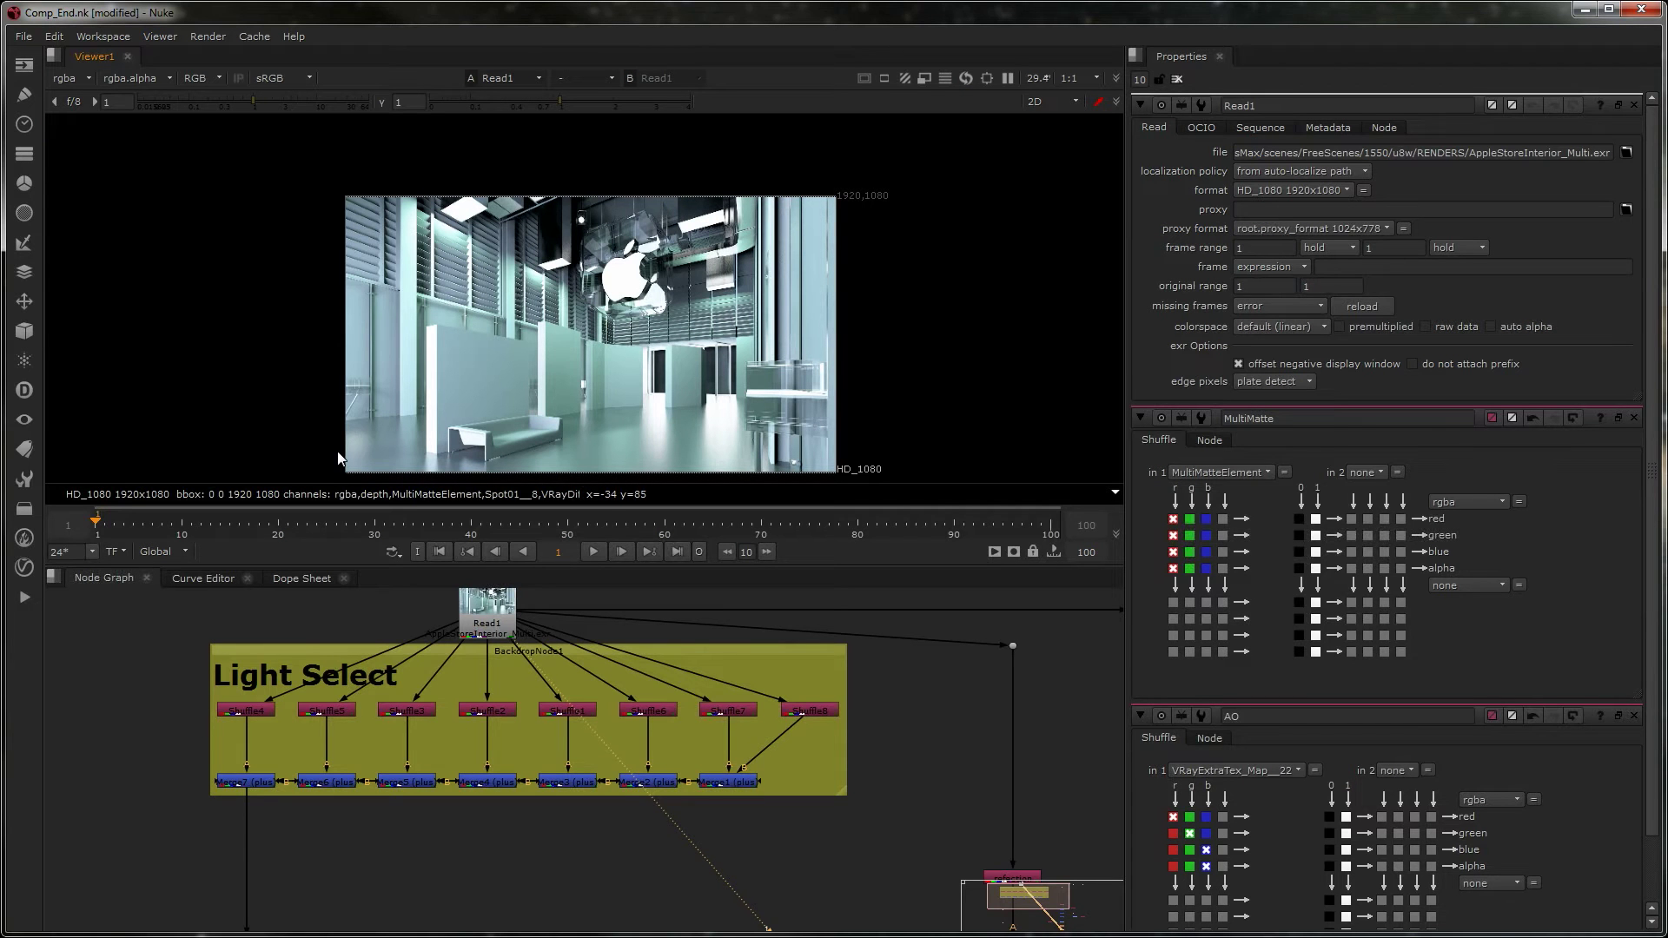
- Duplicate the Read1 node into an empty area of the node graph, away from the existing setup
scroll(719, 711, up, 3)
middle_drag(700, 706, 736, 711)
scroll(806, 716, down, 2)
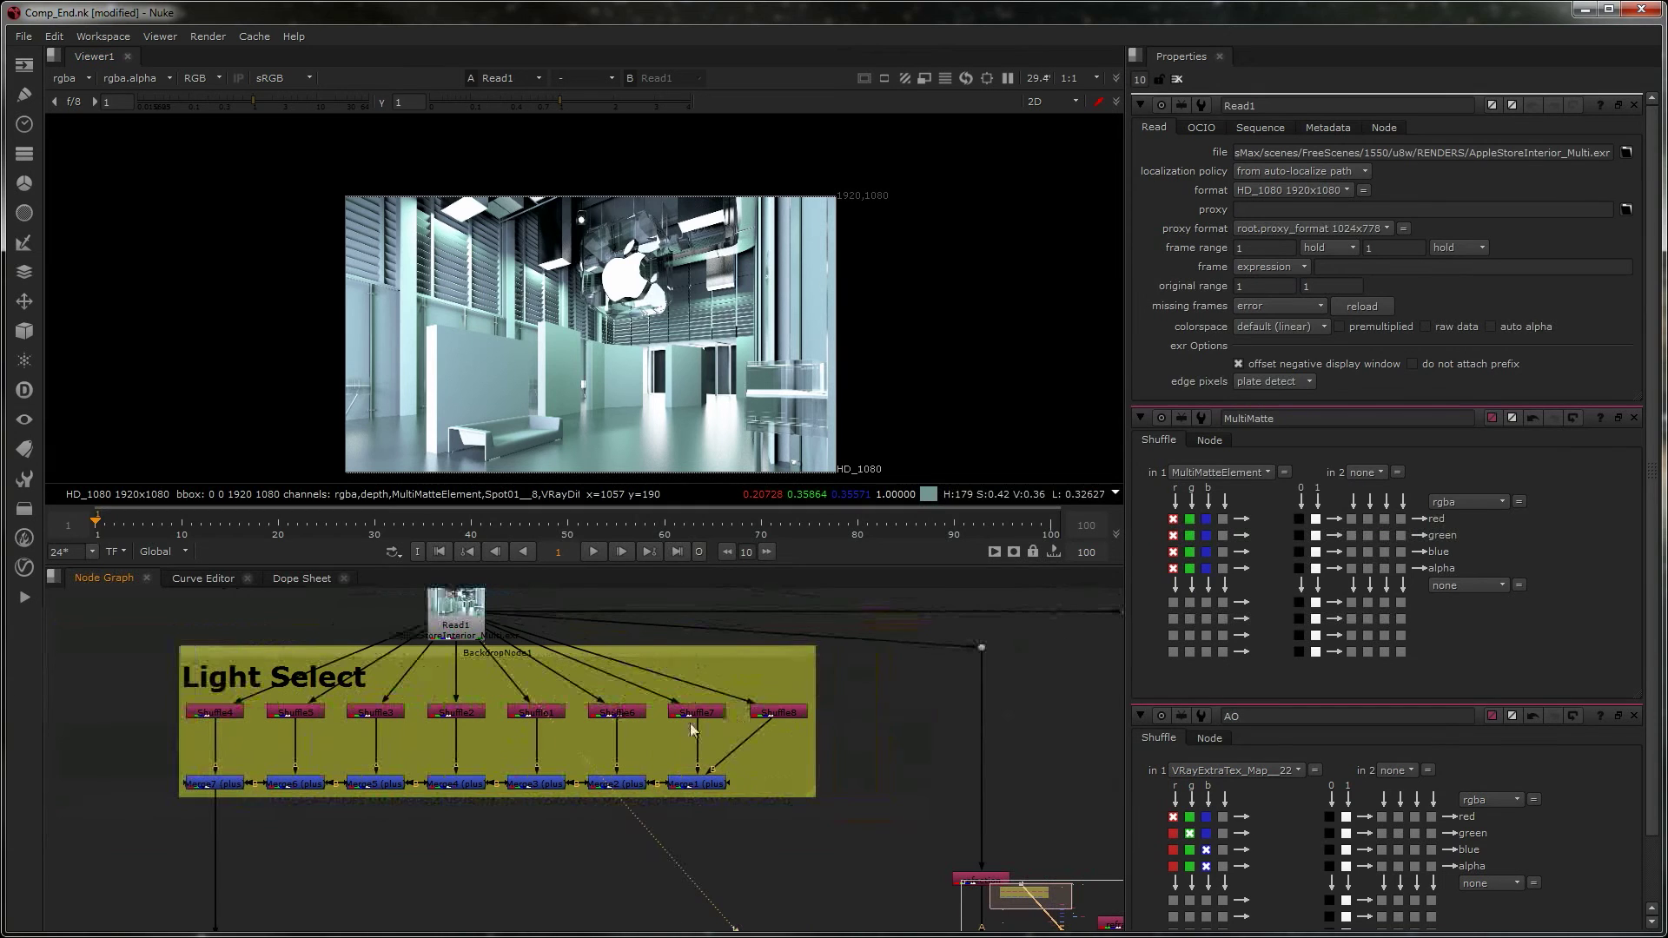
click(445, 624)
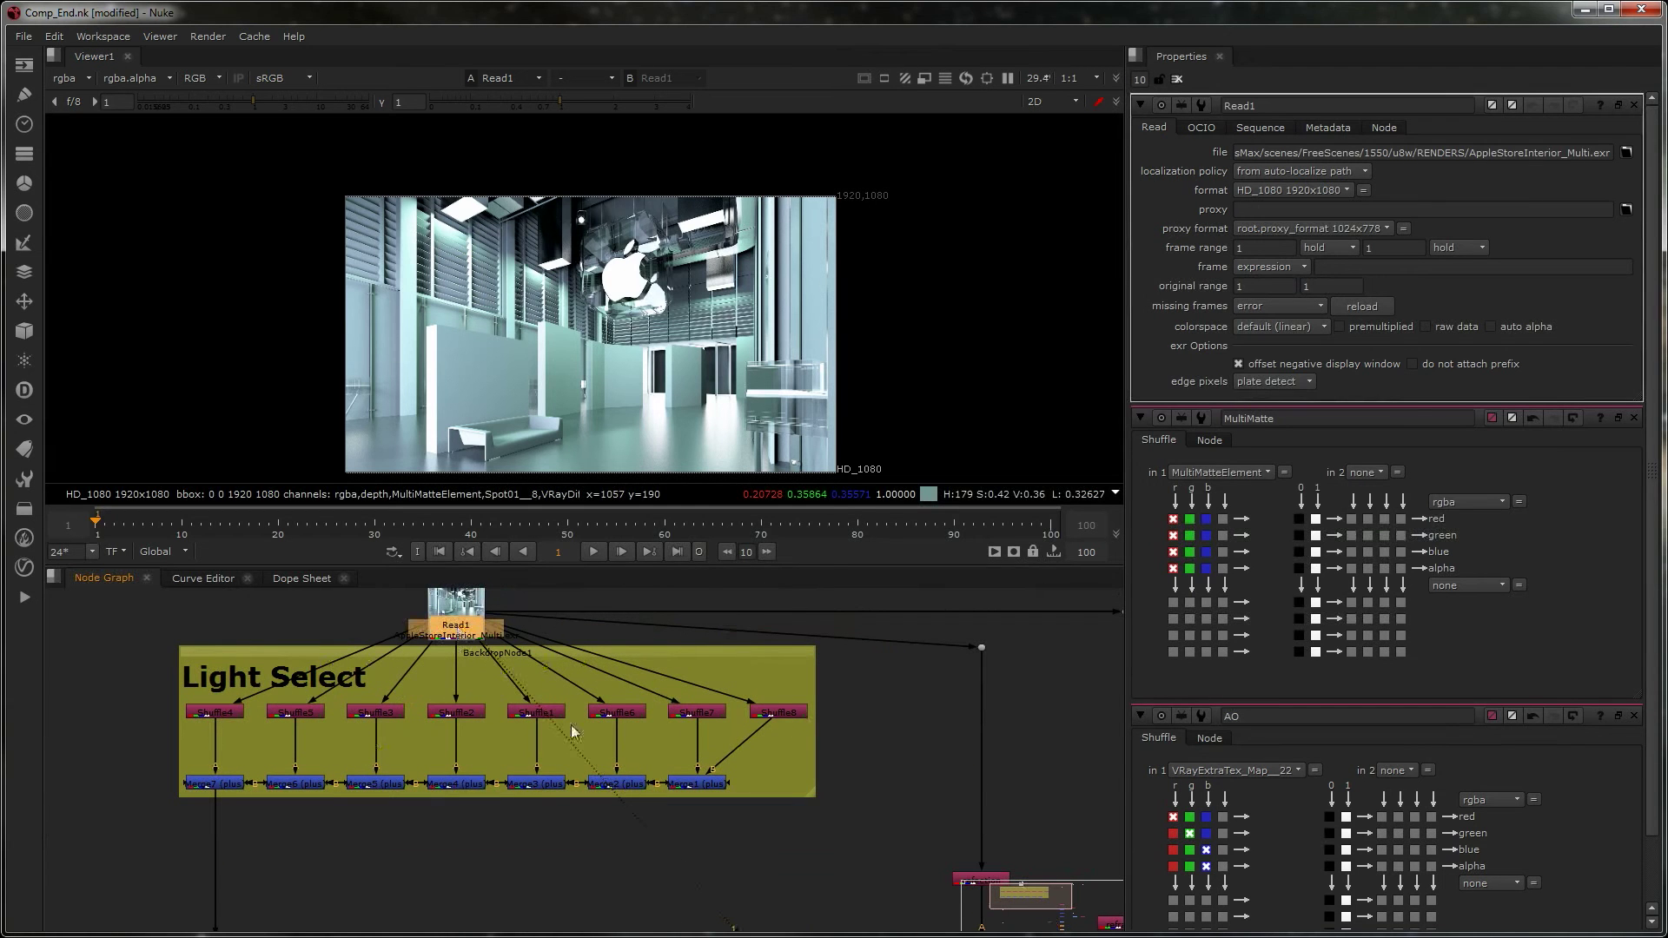
middle_drag(839, 719, 218, 769)
scroll(686, 752, down, 3)
middle_drag(928, 709, 678, 722)
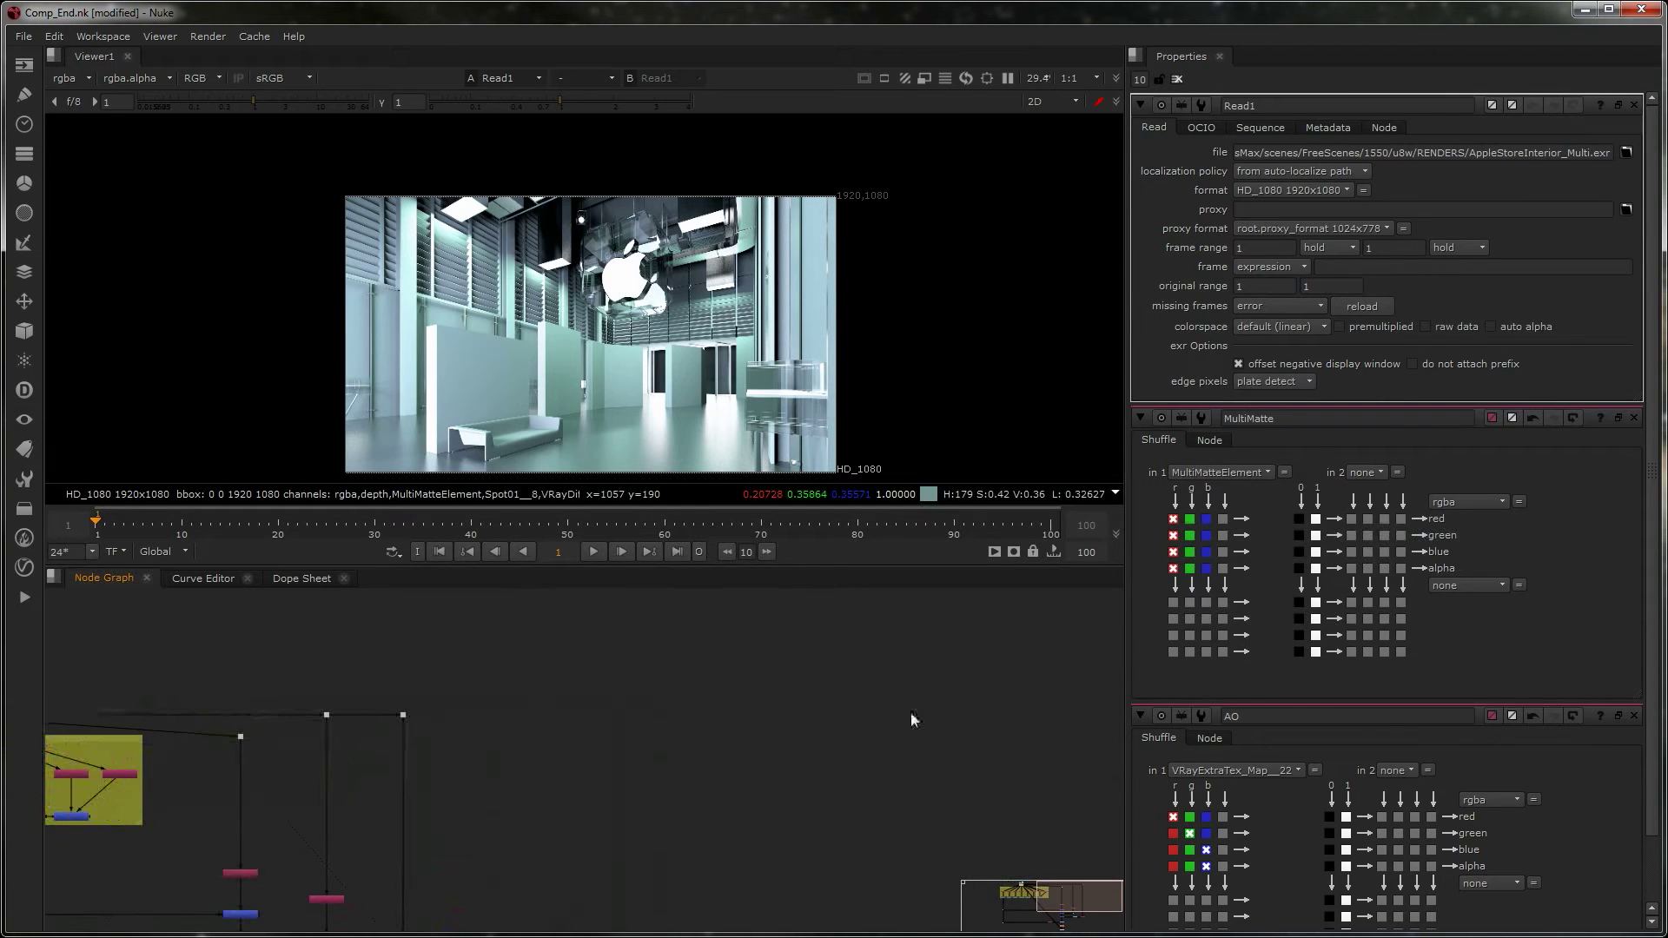
key(ctrl+v)
- Open the properties of Shuffle8 in the Light Select group and view its output
scroll(709, 705, up, 3)
double_click(476, 748)
key(1)
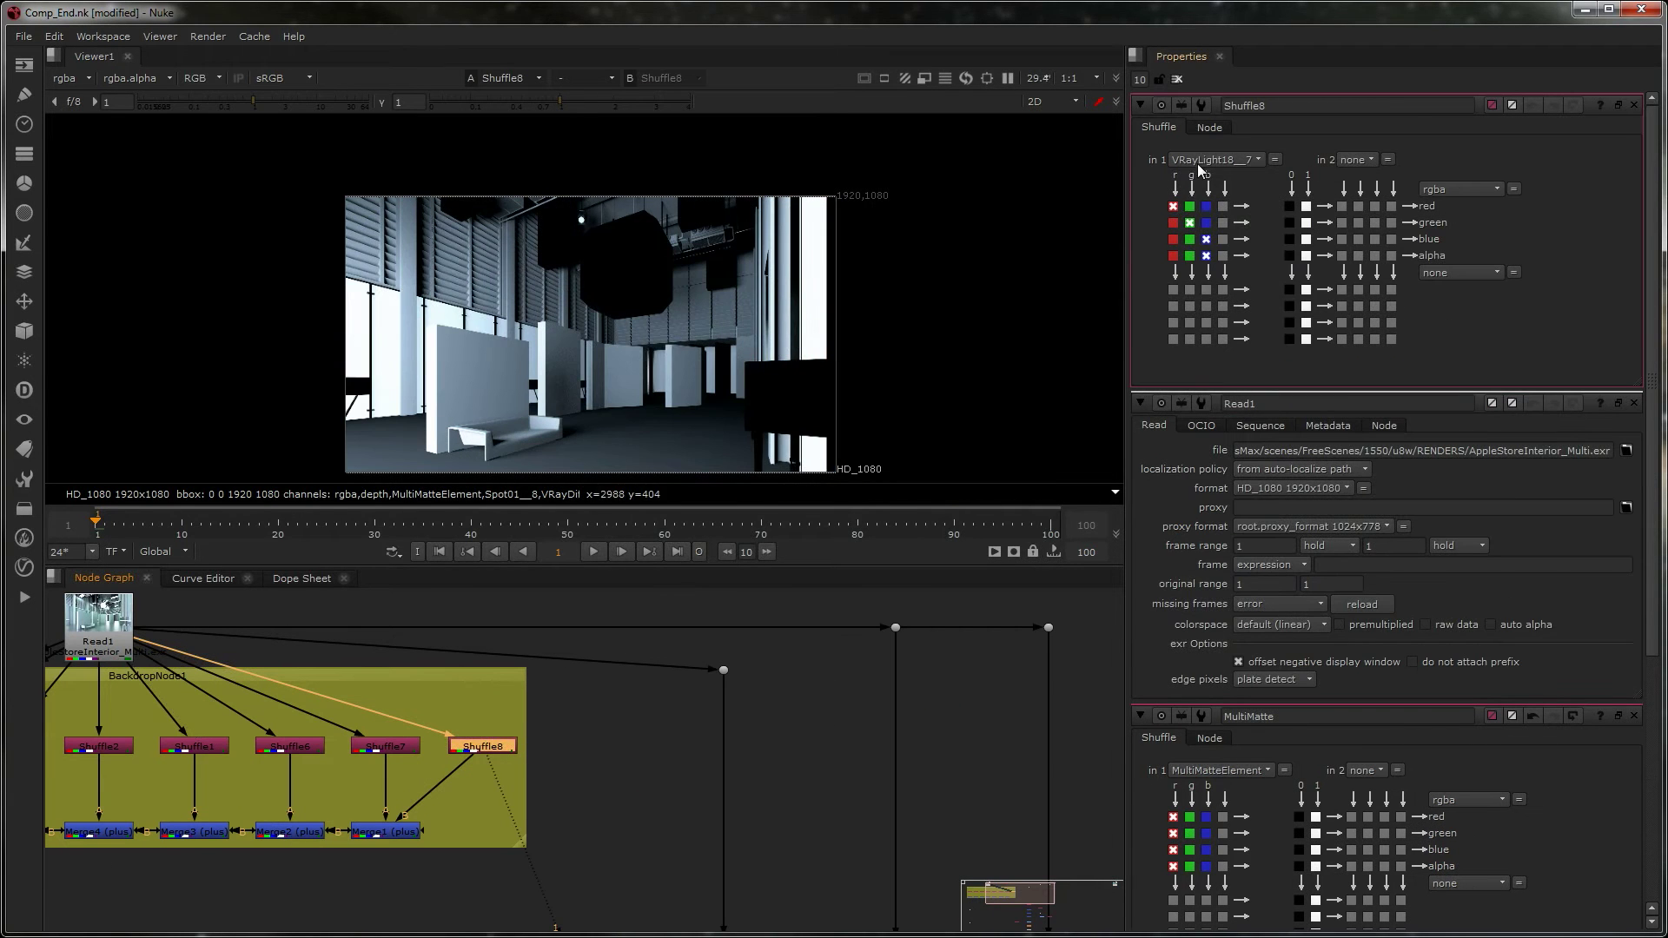
- Add a new Shuffle node in the empty area beside the duplicated Read node
middle_drag(848, 781, 128, 717)
scroll(639, 763, down, 3)
middle_drag(778, 738, 596, 738)
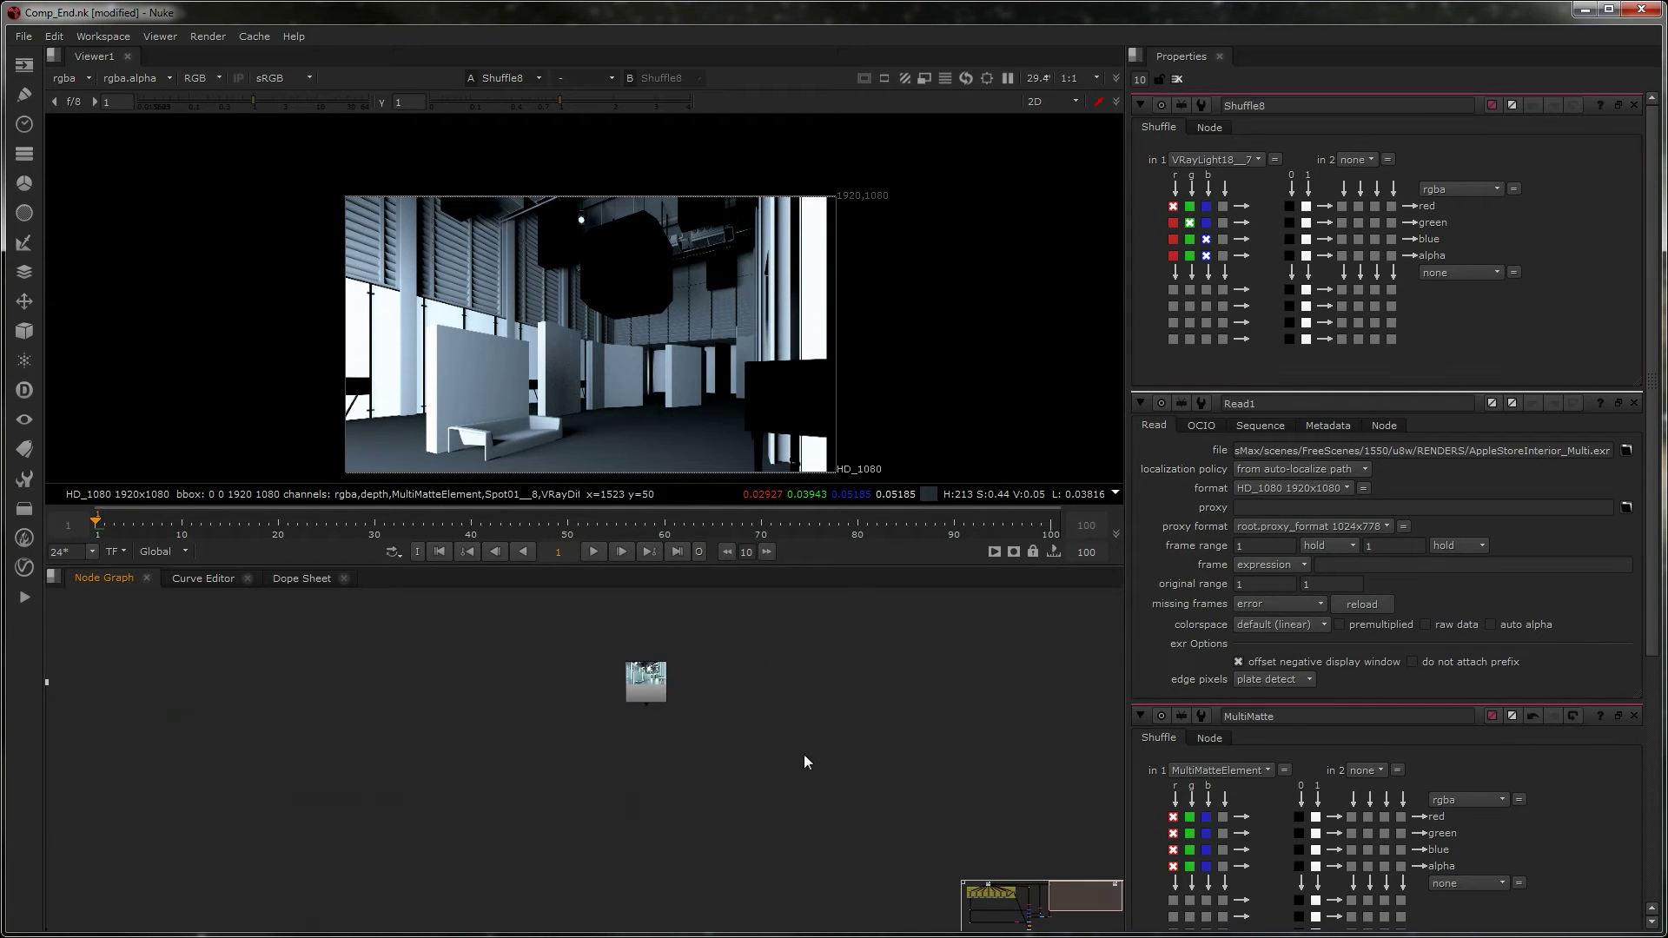
key(Tab)
text(shu)
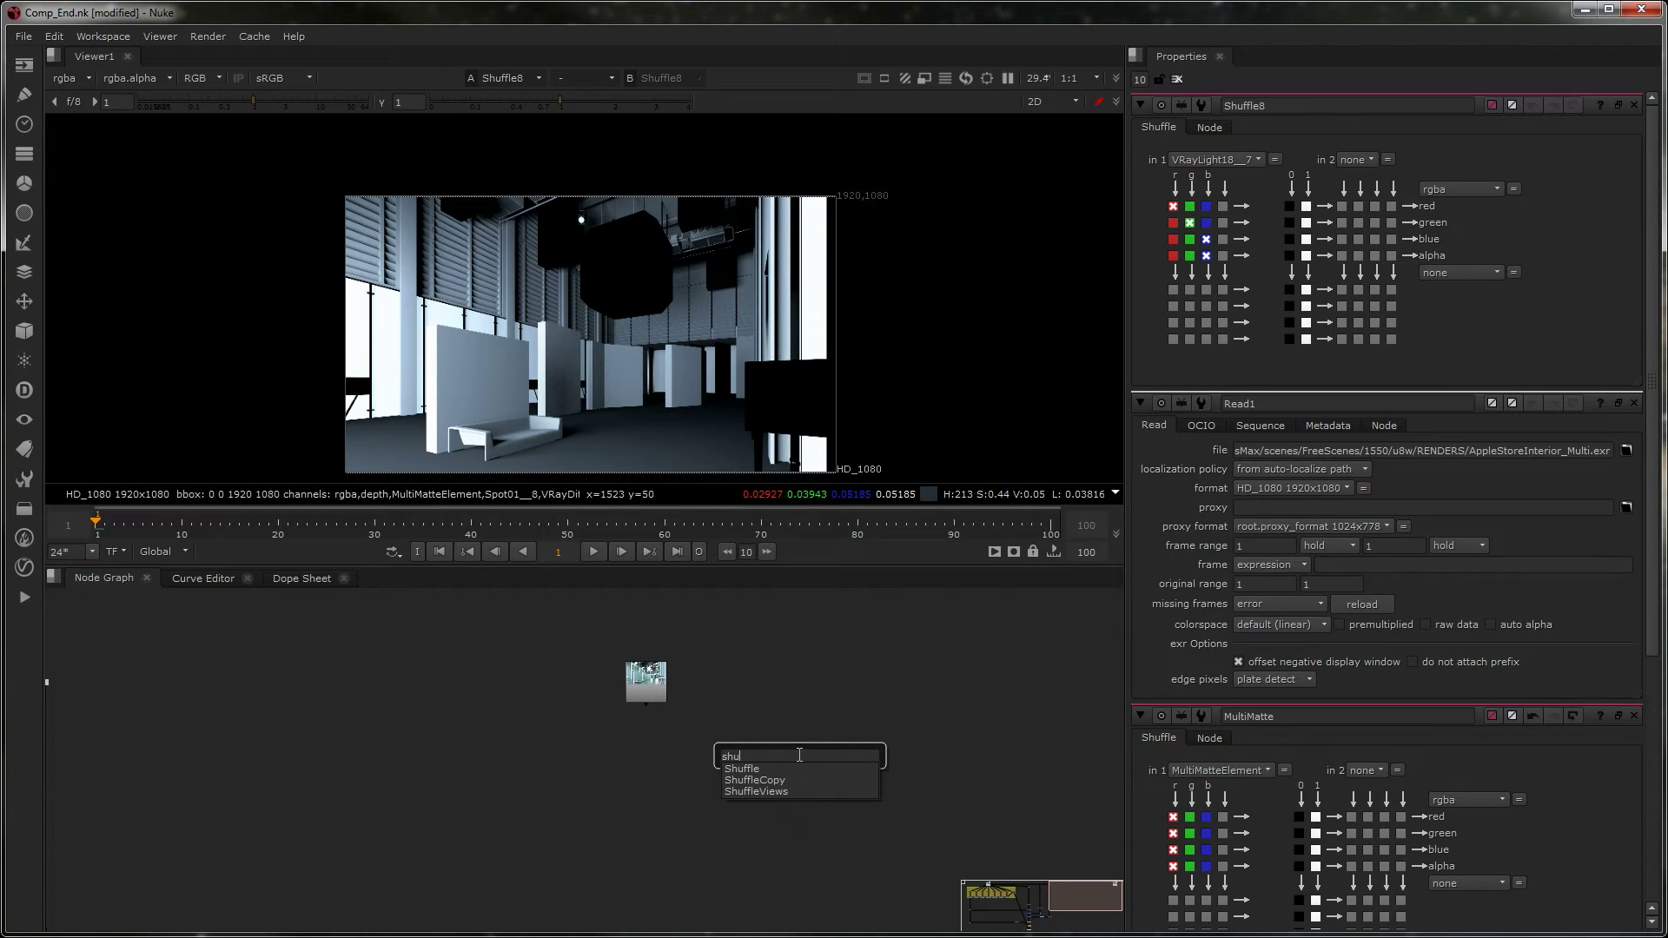
key(Return)
- Paste eight copies of the new Shuffle node as a stack next to it, one for each further light
scroll(362, 790, down, 1)
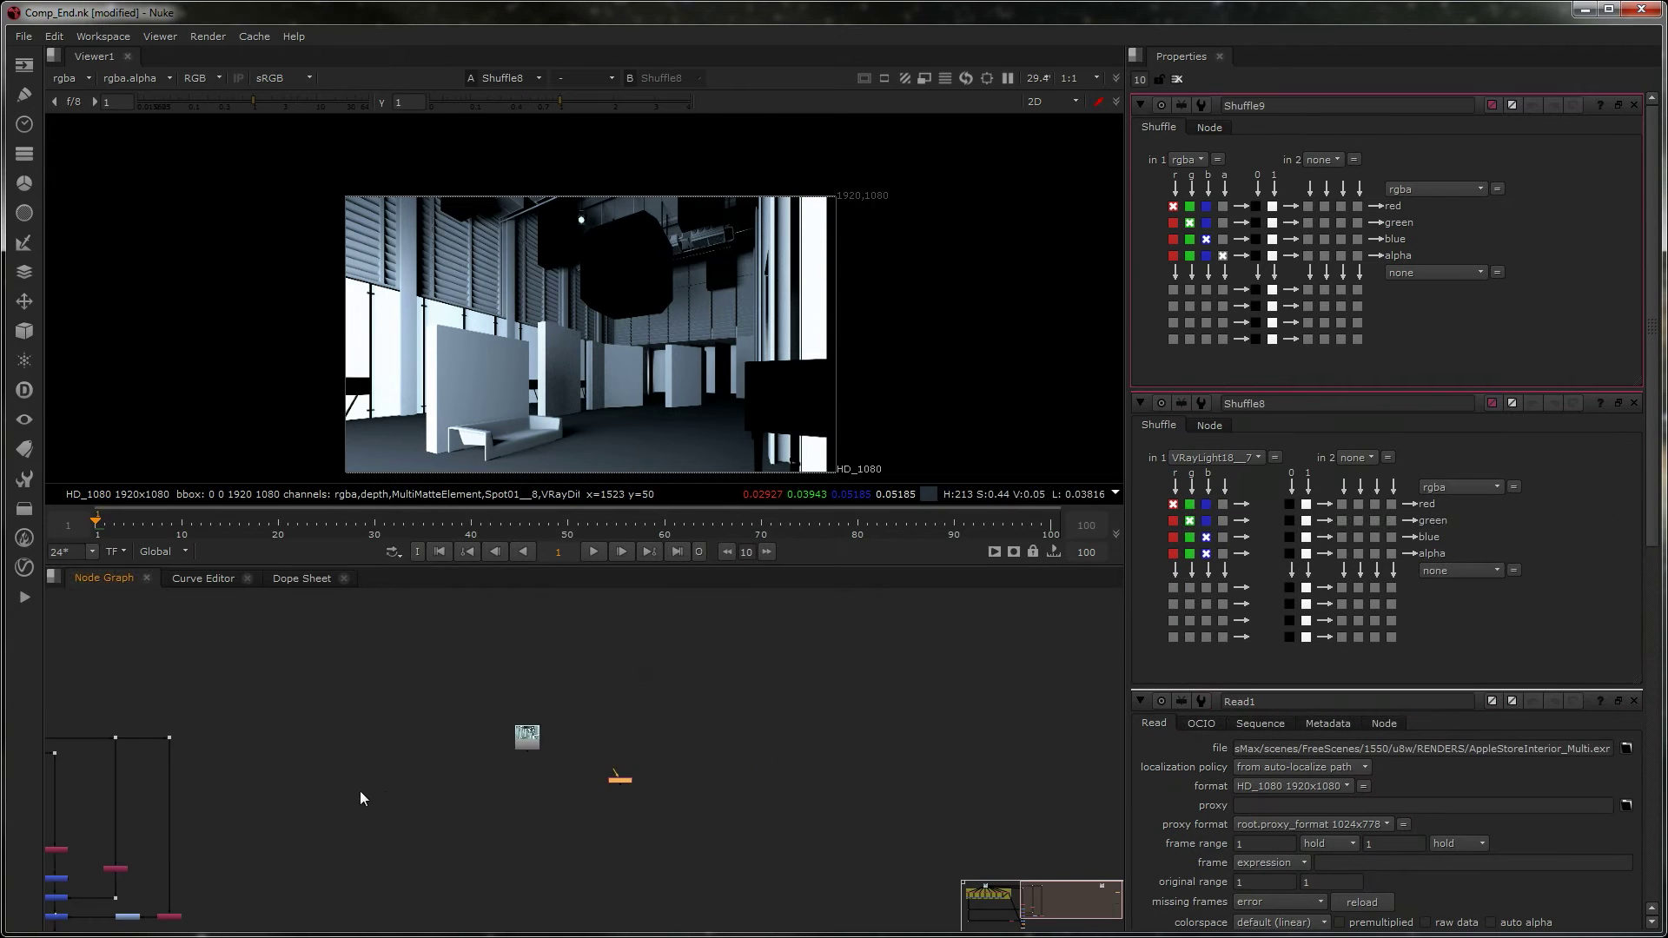
middle_drag(362, 792, 789, 766)
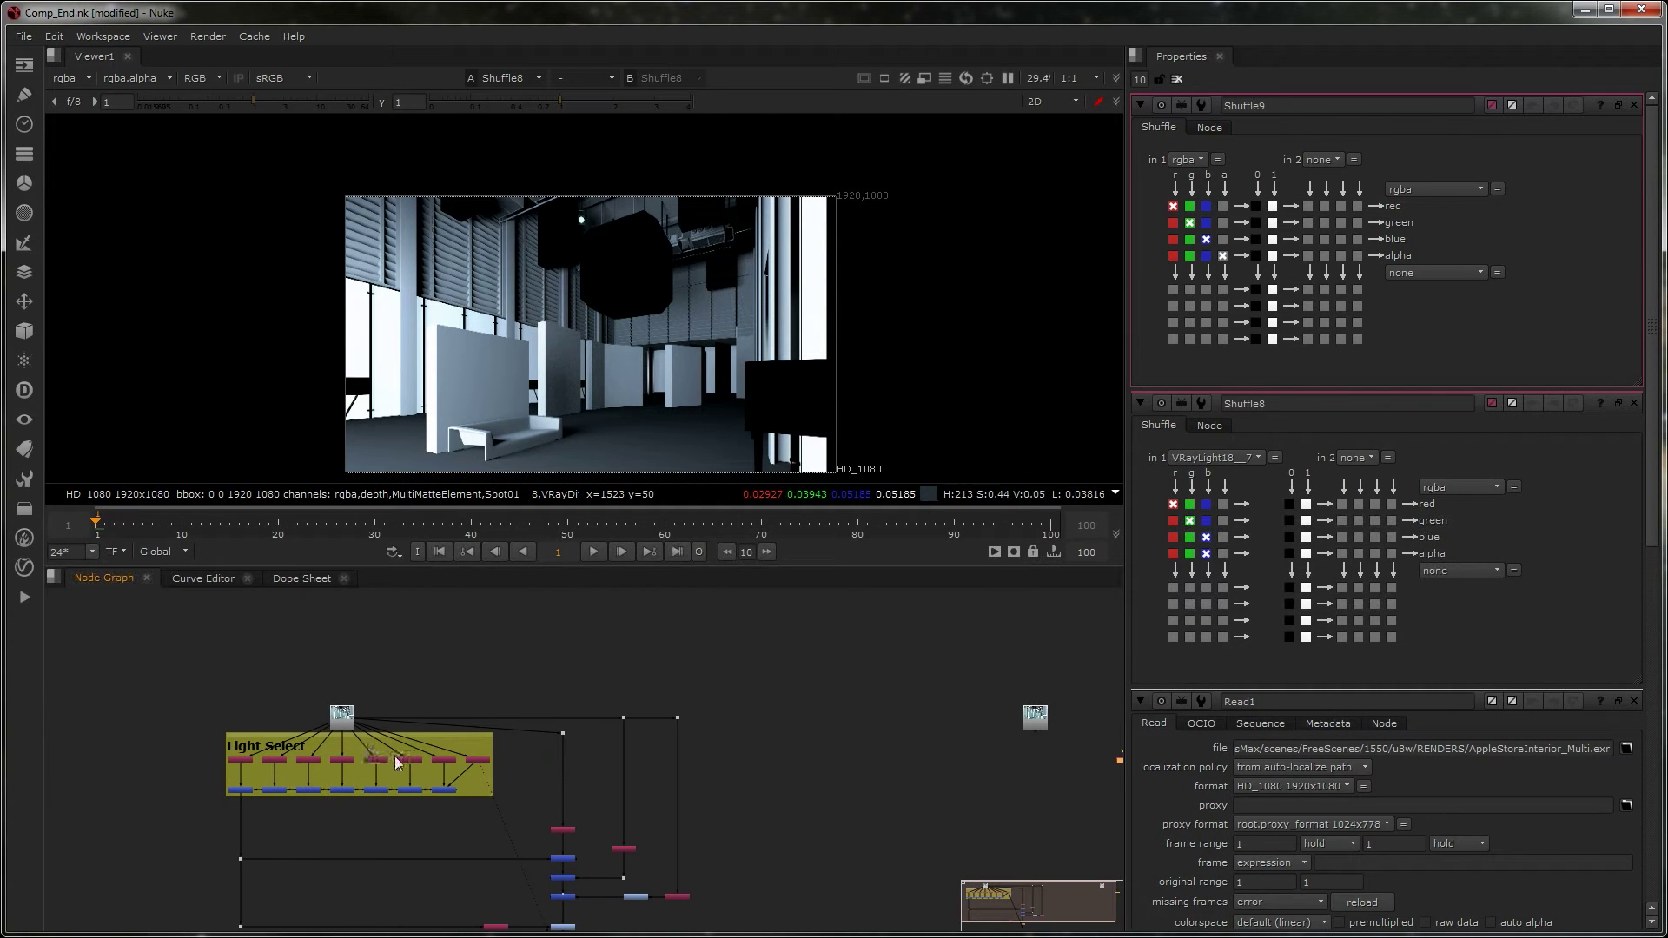
scroll(504, 745, down, 5)
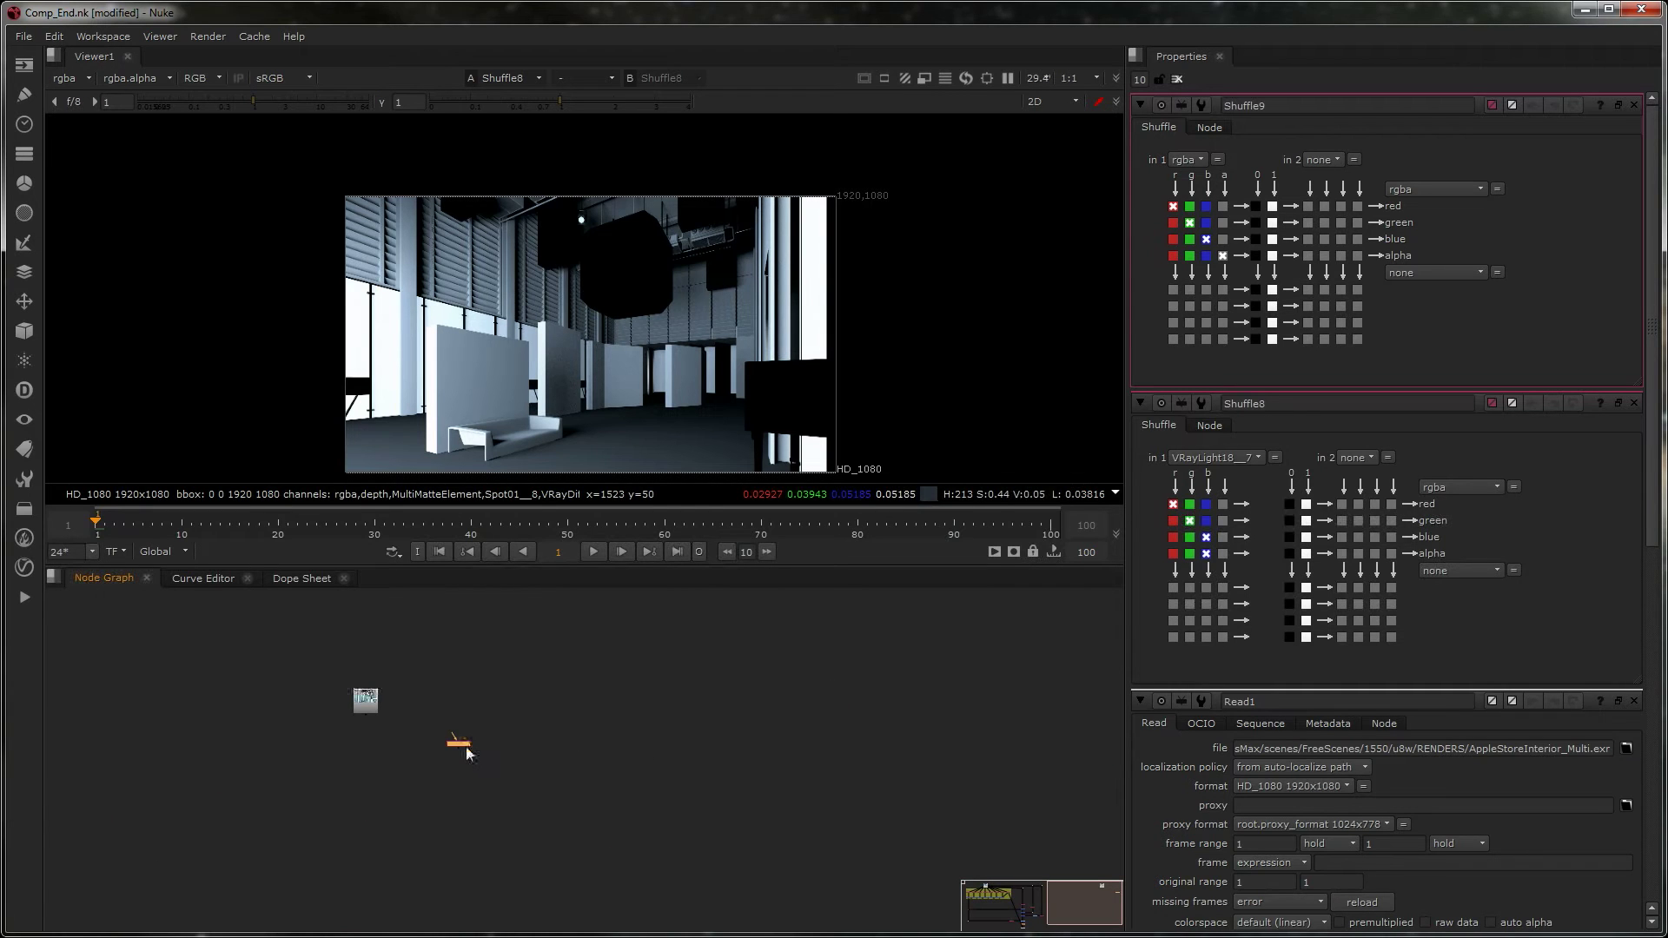
click(495, 749)
key(ctrl+v)
key(ctrl+v)
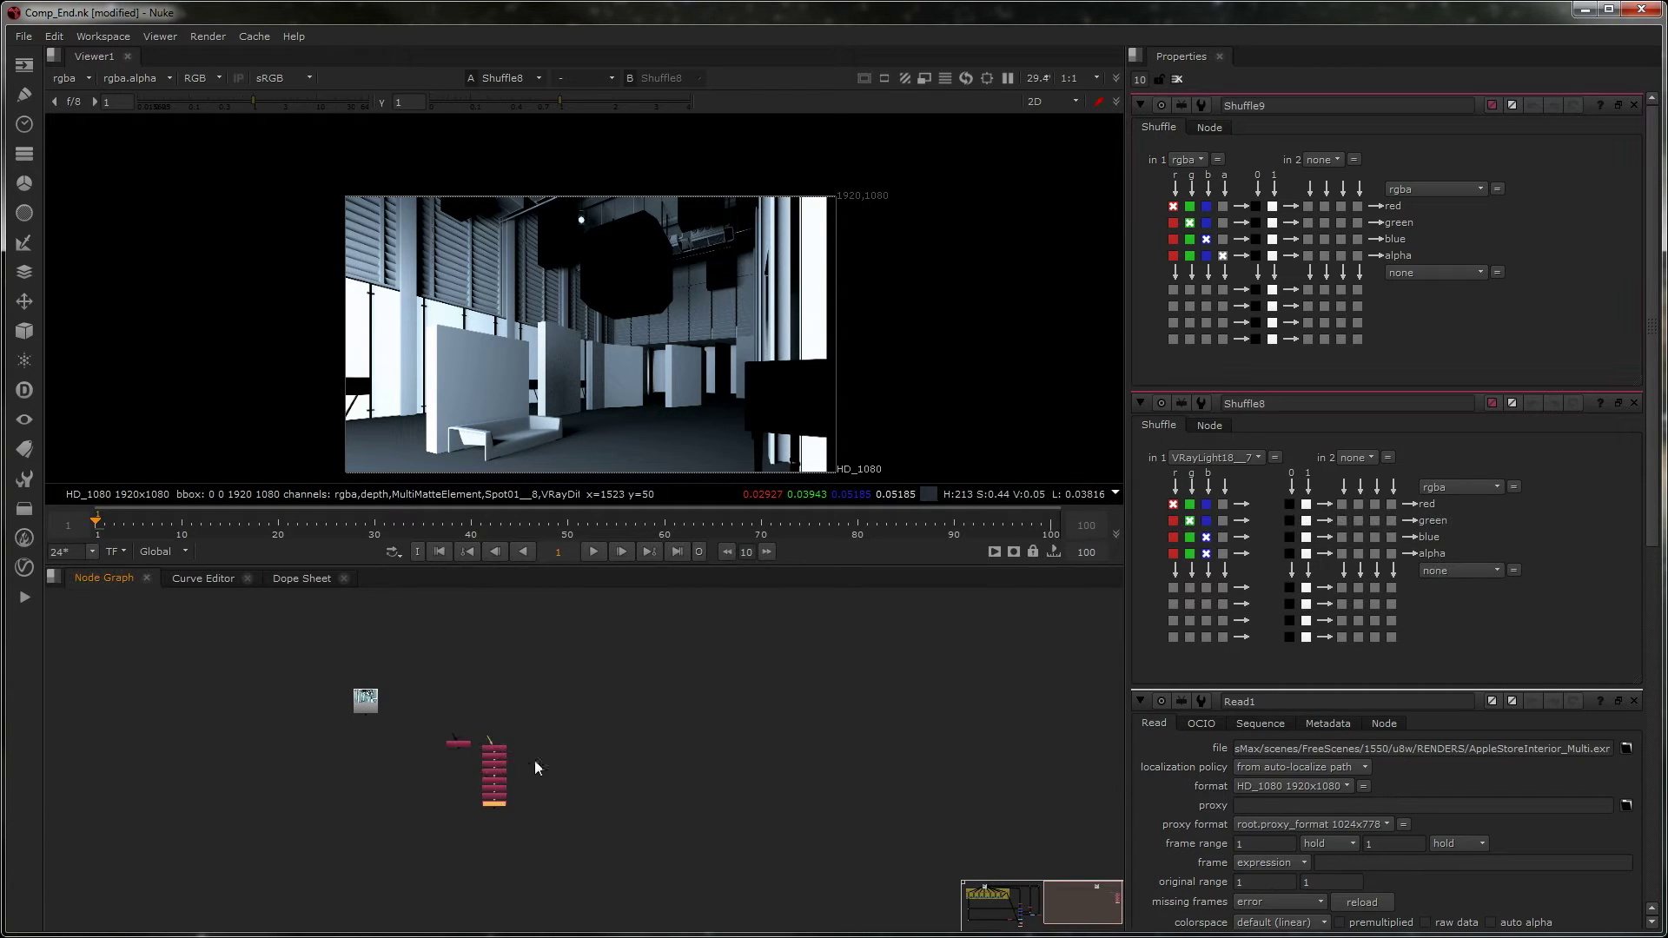
- Connect Shuffle9 to Read2, place it beside the Read node, view it and set its first input layer to VRayLight01__1
scroll(522, 758, up, 5)
drag(490, 753, 230, 639)
click(306, 720)
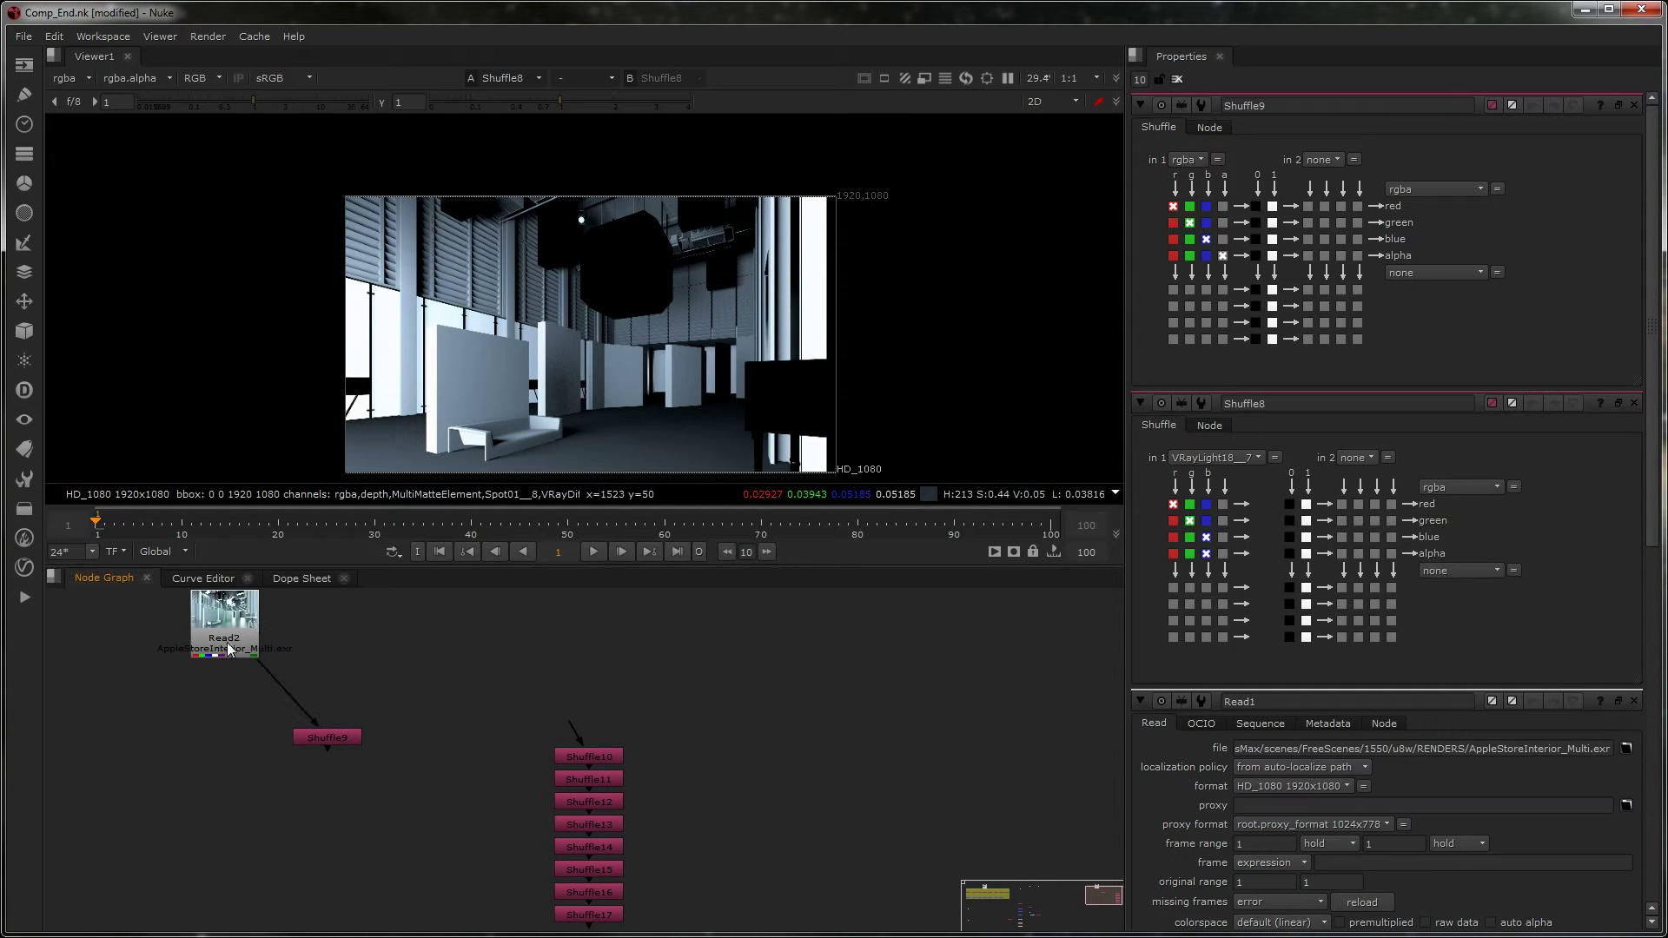
drag(328, 740, 375, 662)
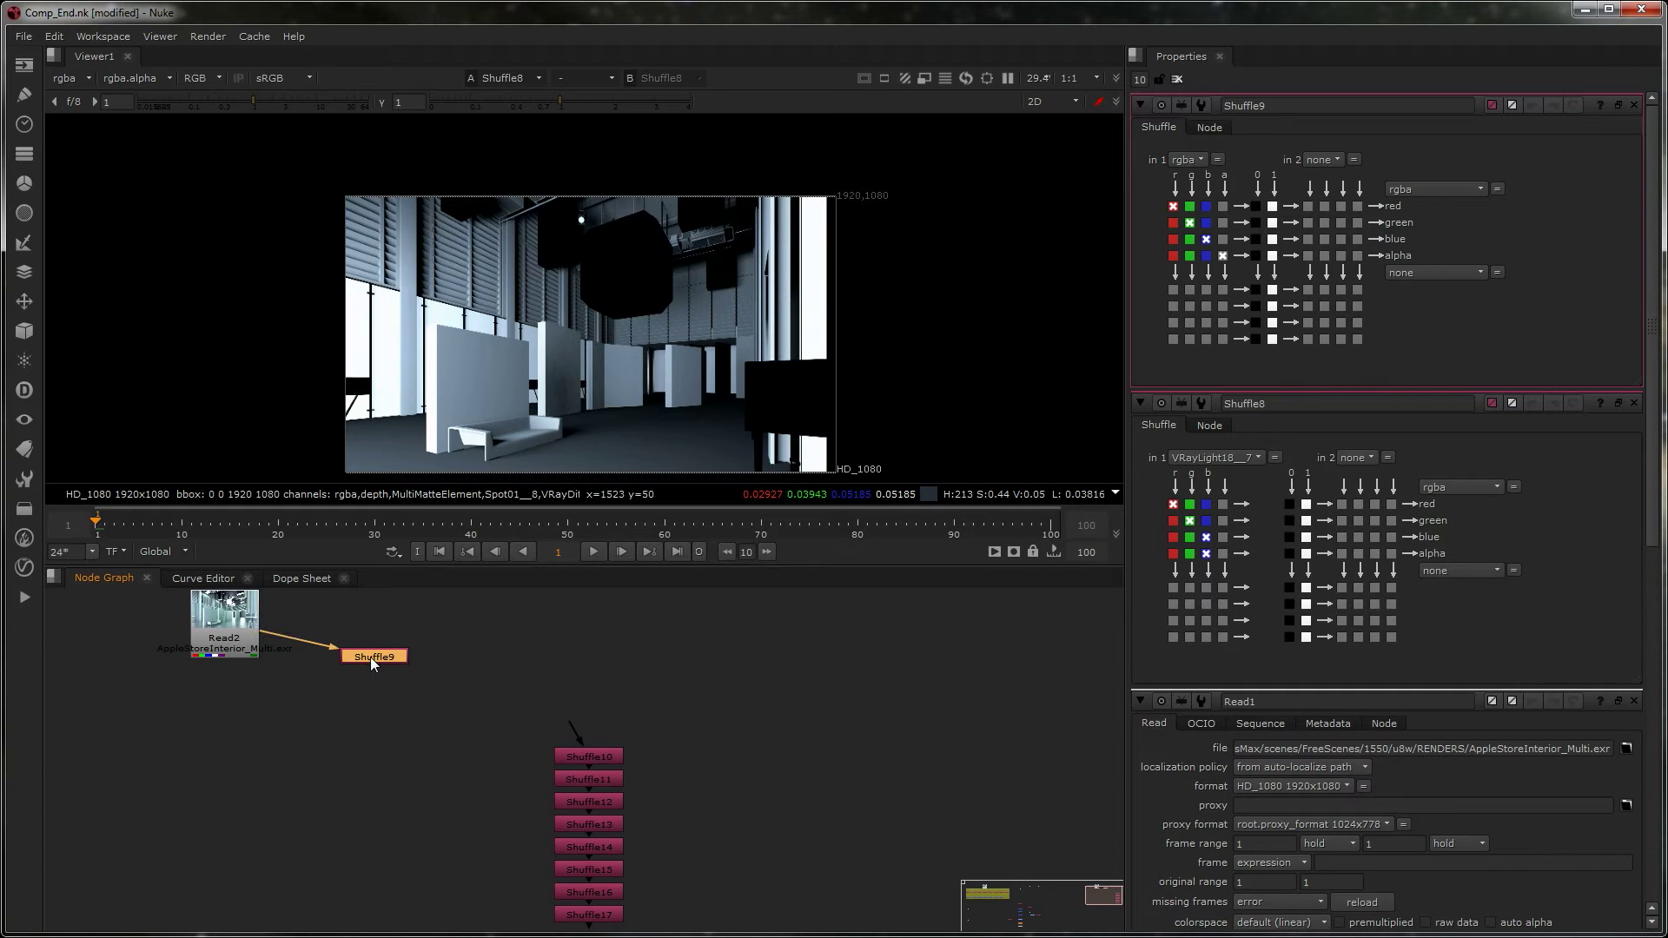
key(1)
click(1183, 159)
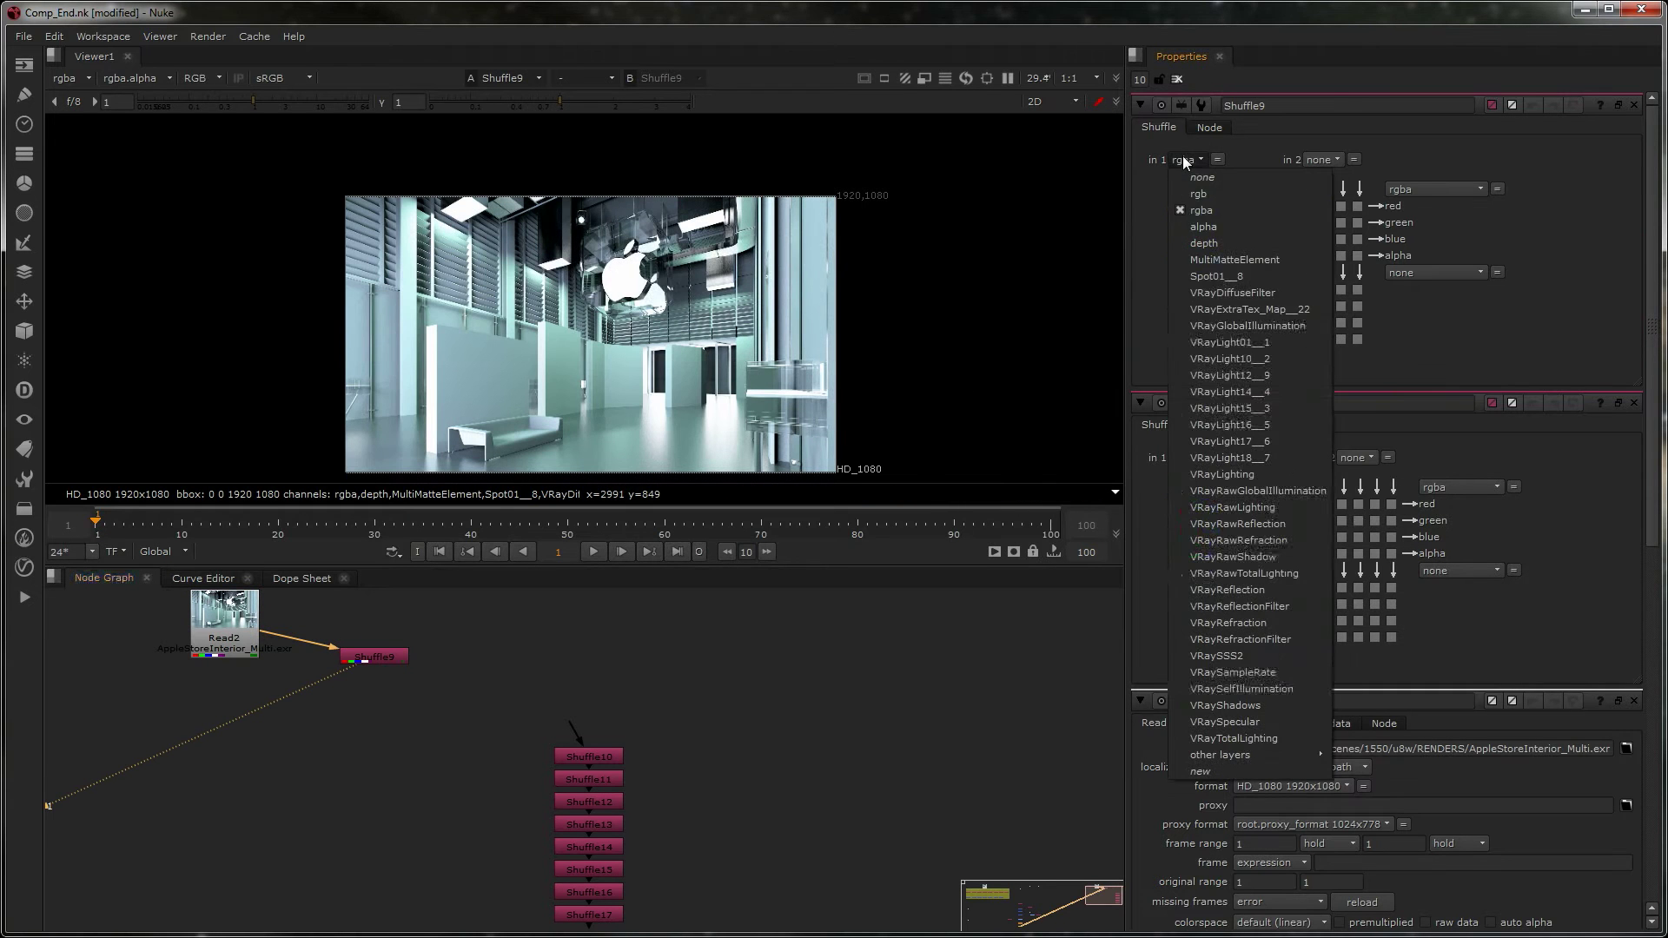
click(1238, 341)
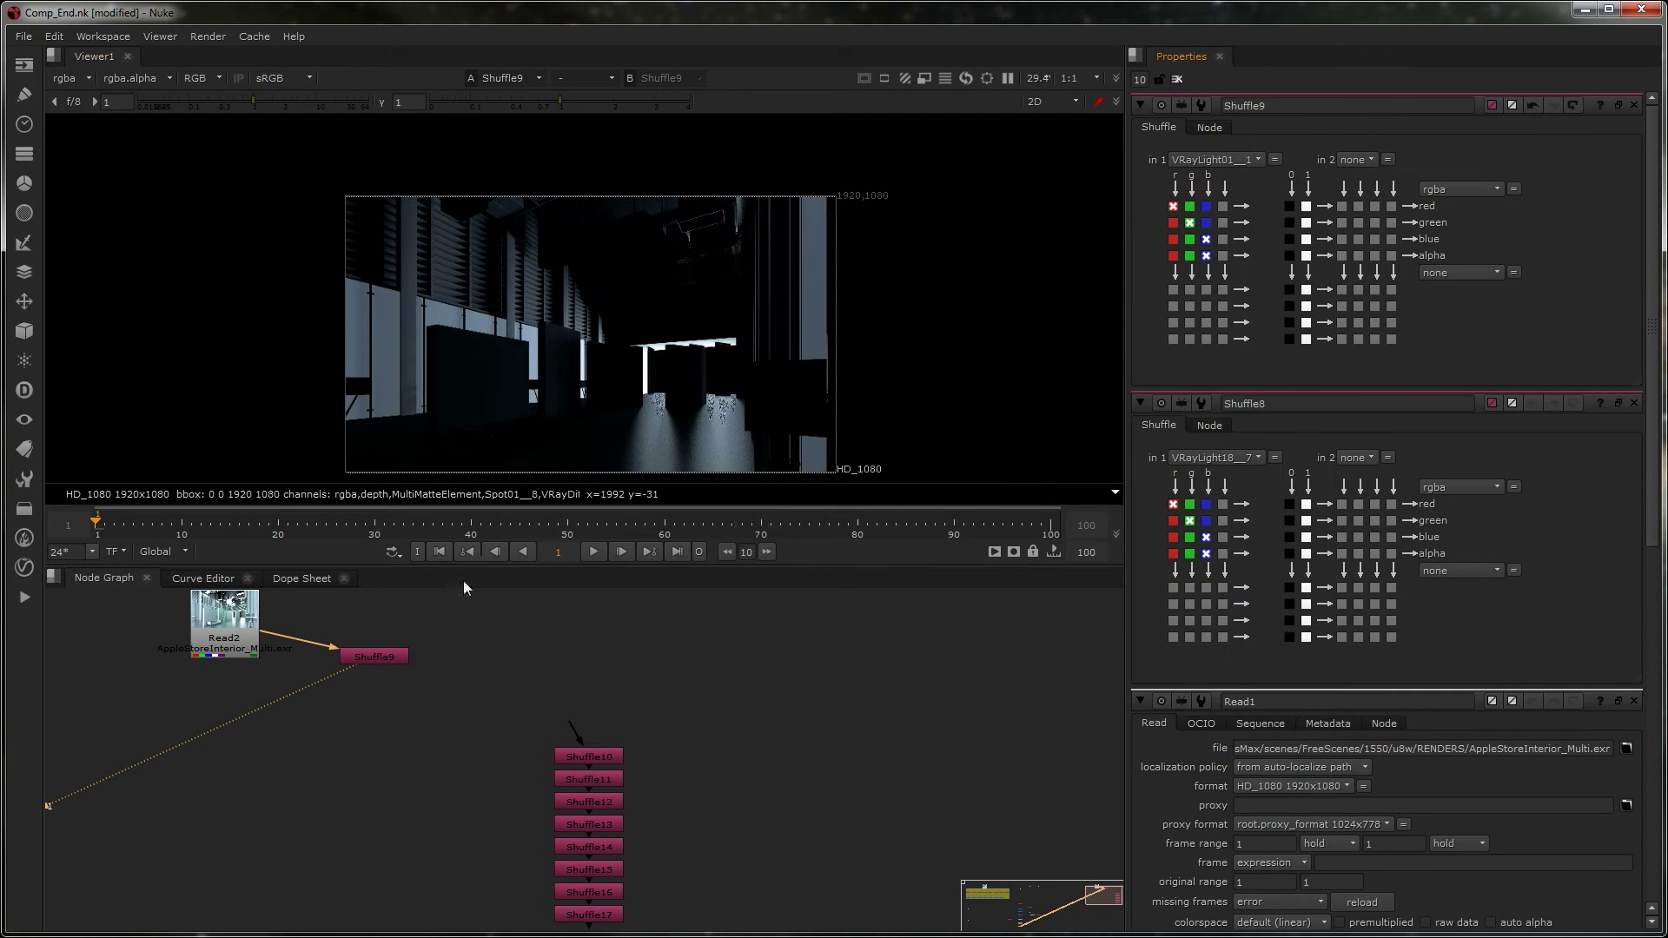
- Pull Shuffle10 out of the stack, connect it to Read2 and place it in line beyond Shuffle9
drag(1287, 106, 855, 132)
drag(612, 756, 228, 618)
click(593, 723)
drag(594, 724, 544, 672)
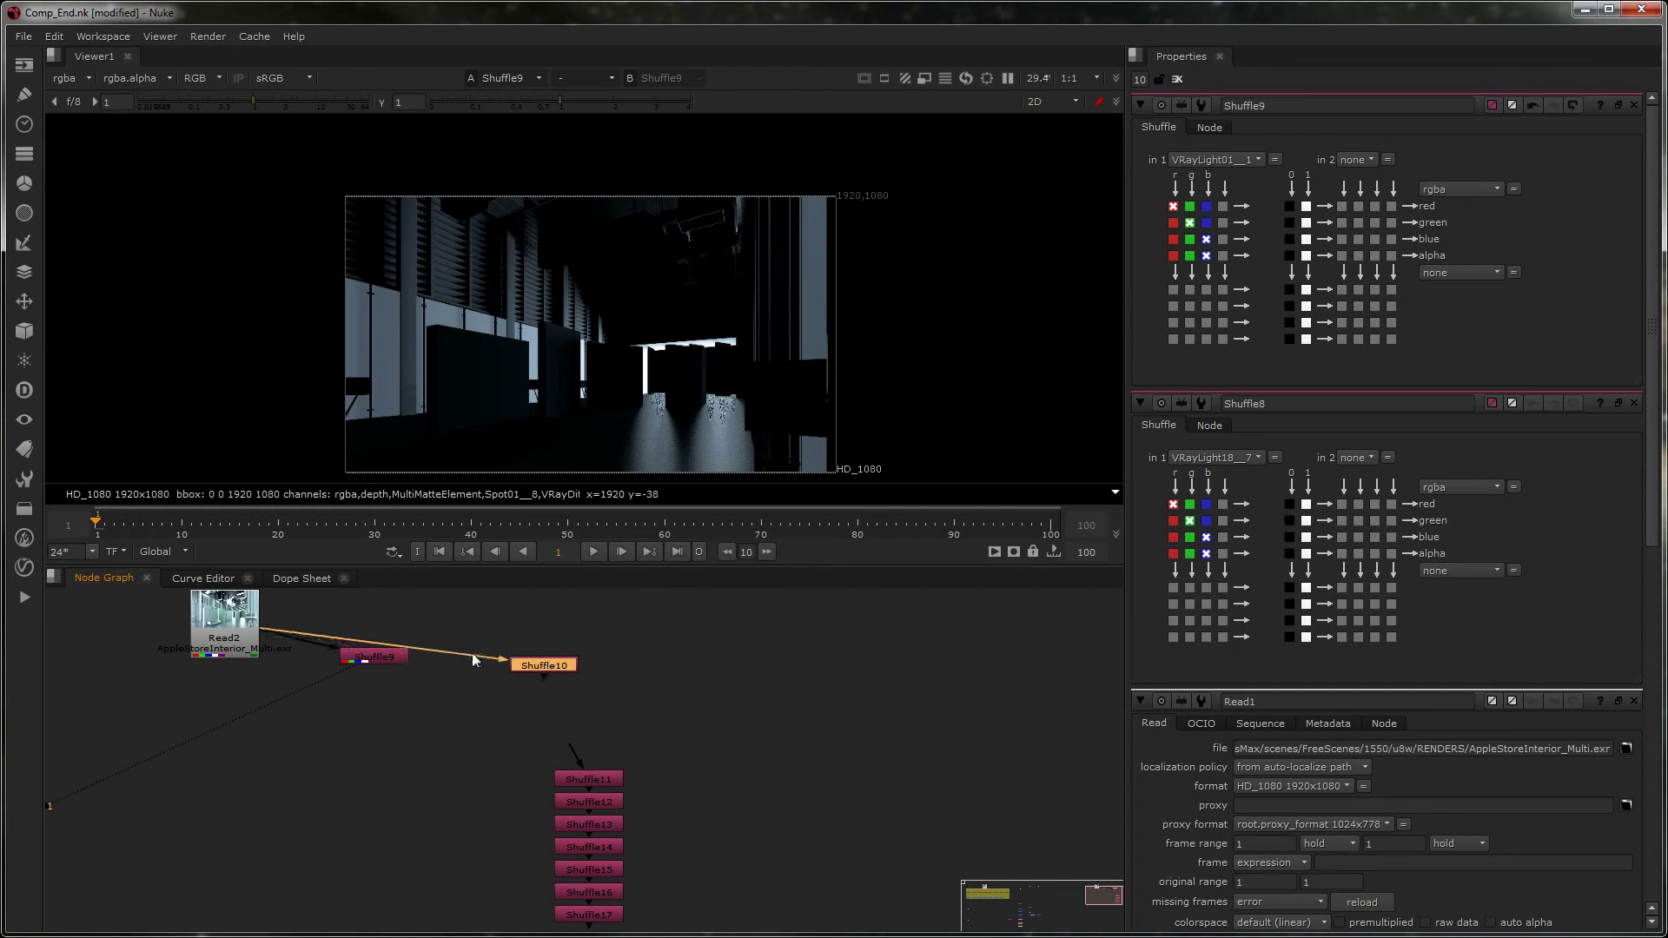
double_click(387, 662)
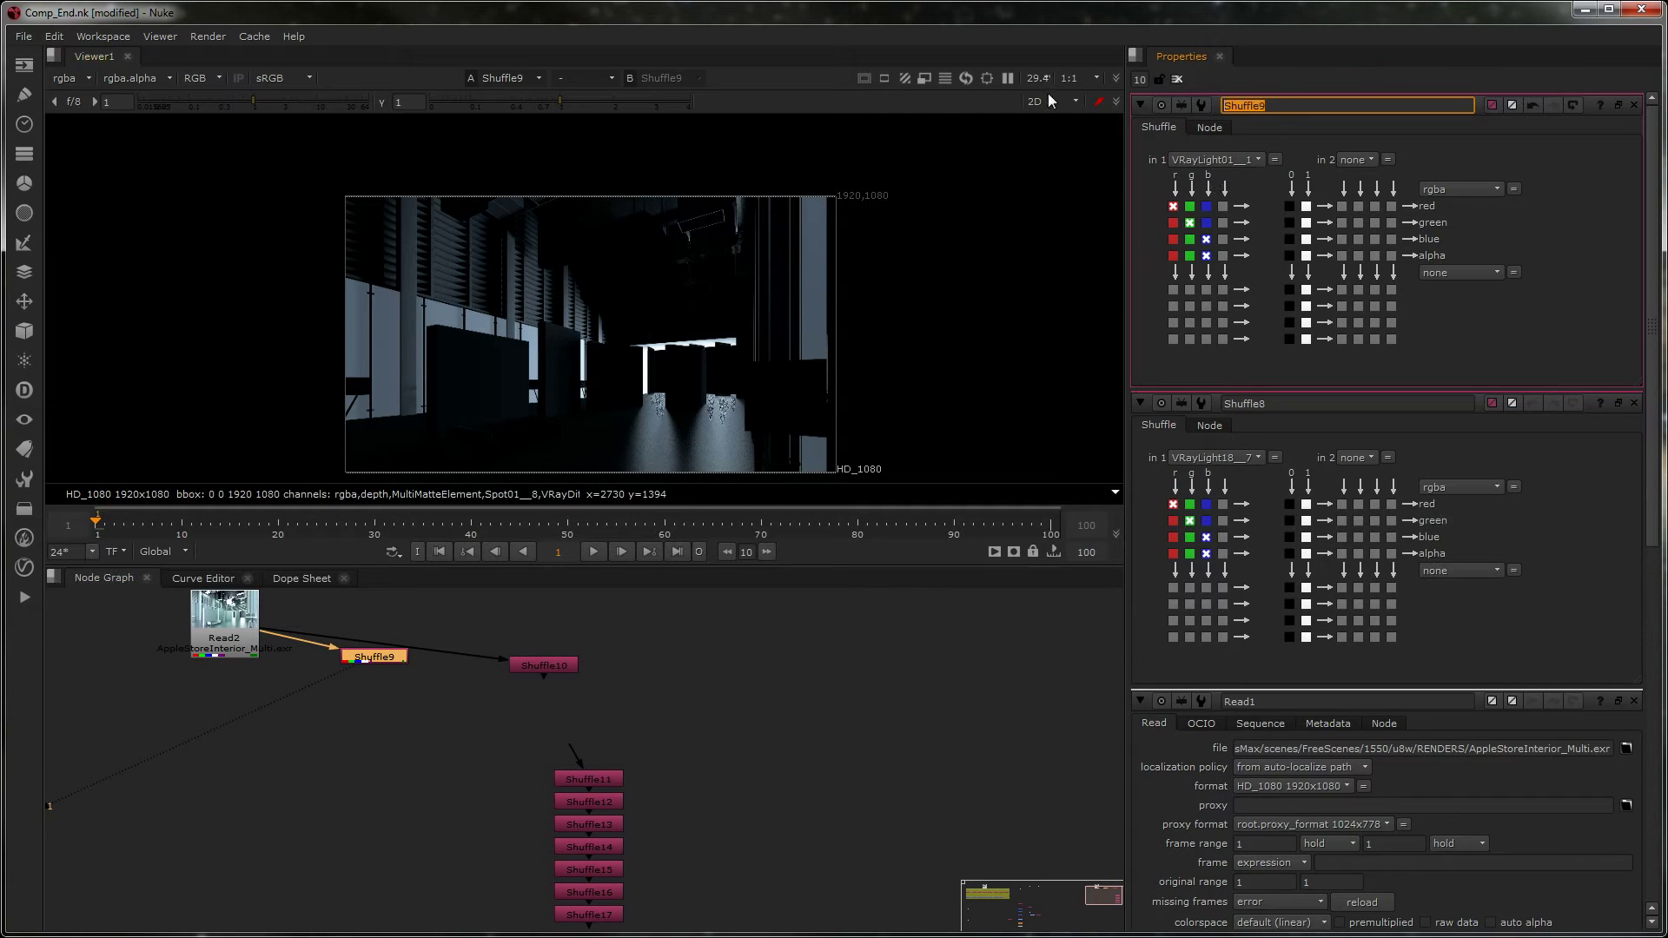
click(764, 681)
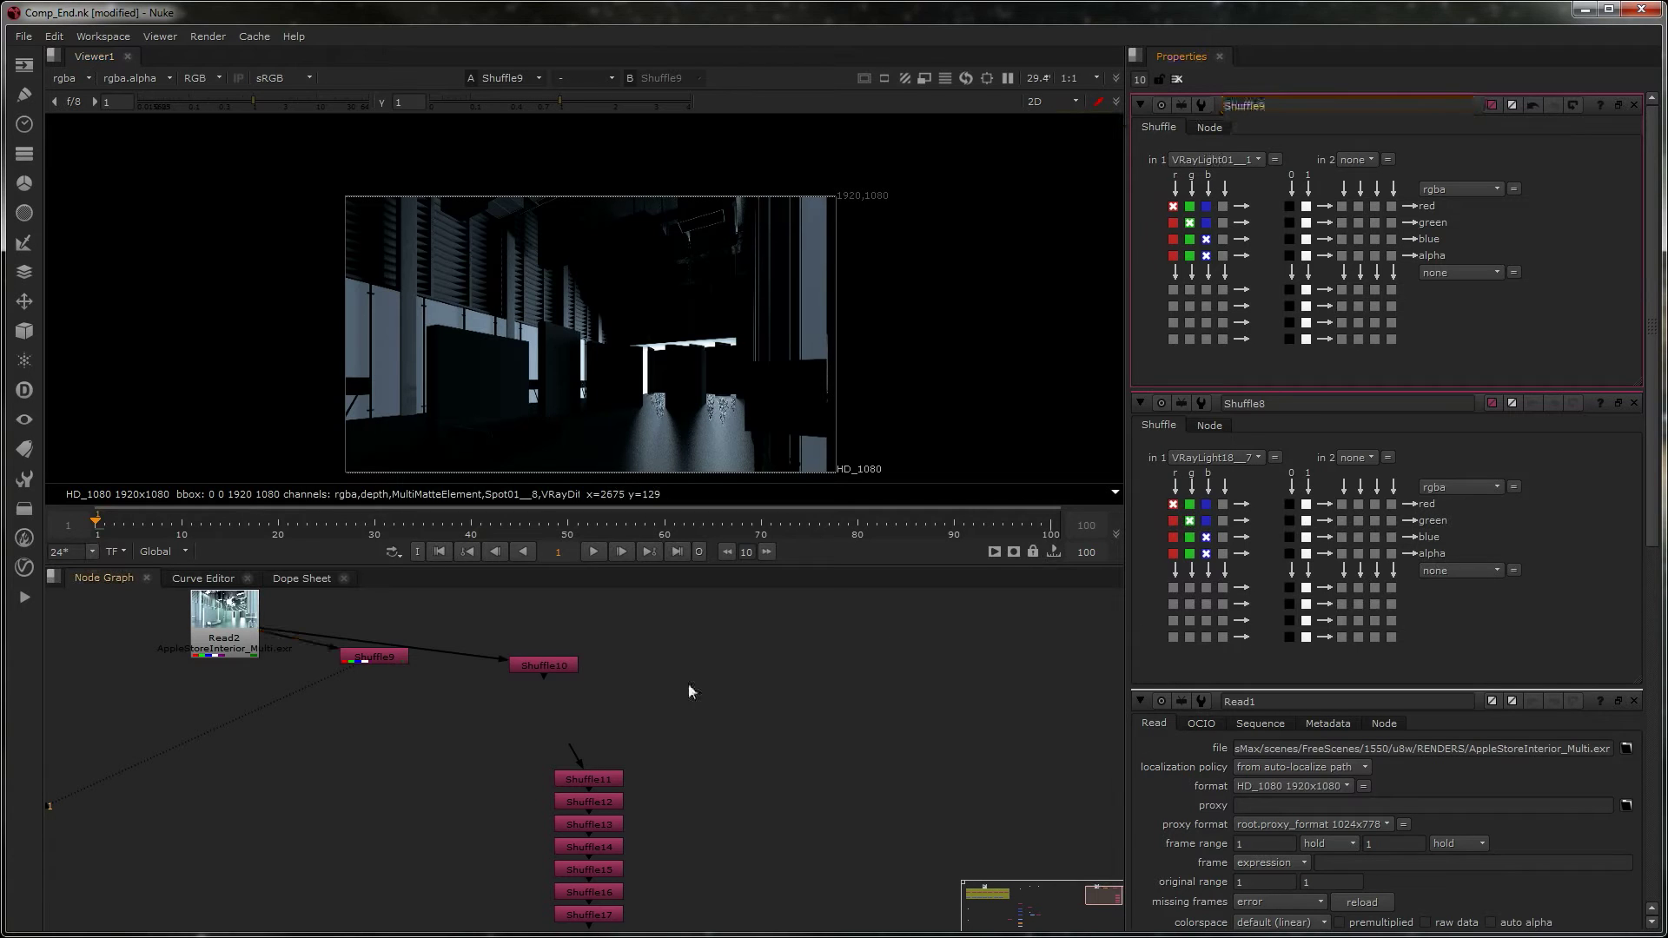
drag(539, 665, 558, 669)
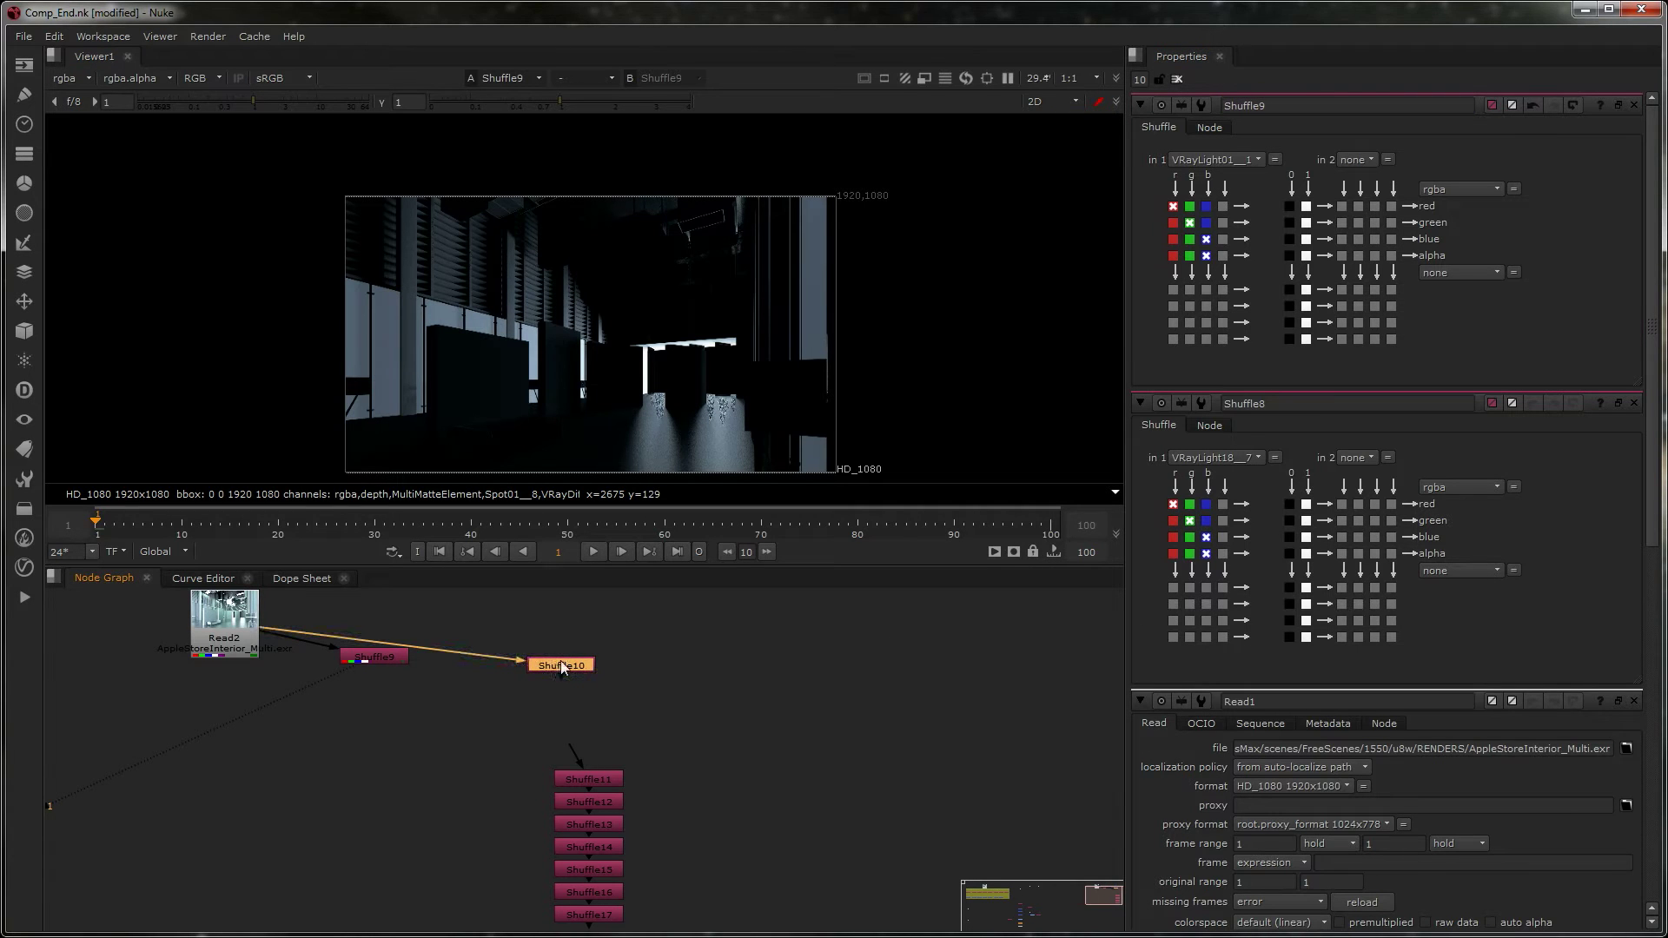
- Connect Shuffle11 to Read2 beyond Shuffle10 and set its first input layer to VRayLight12__9
drag(596, 778, 233, 638)
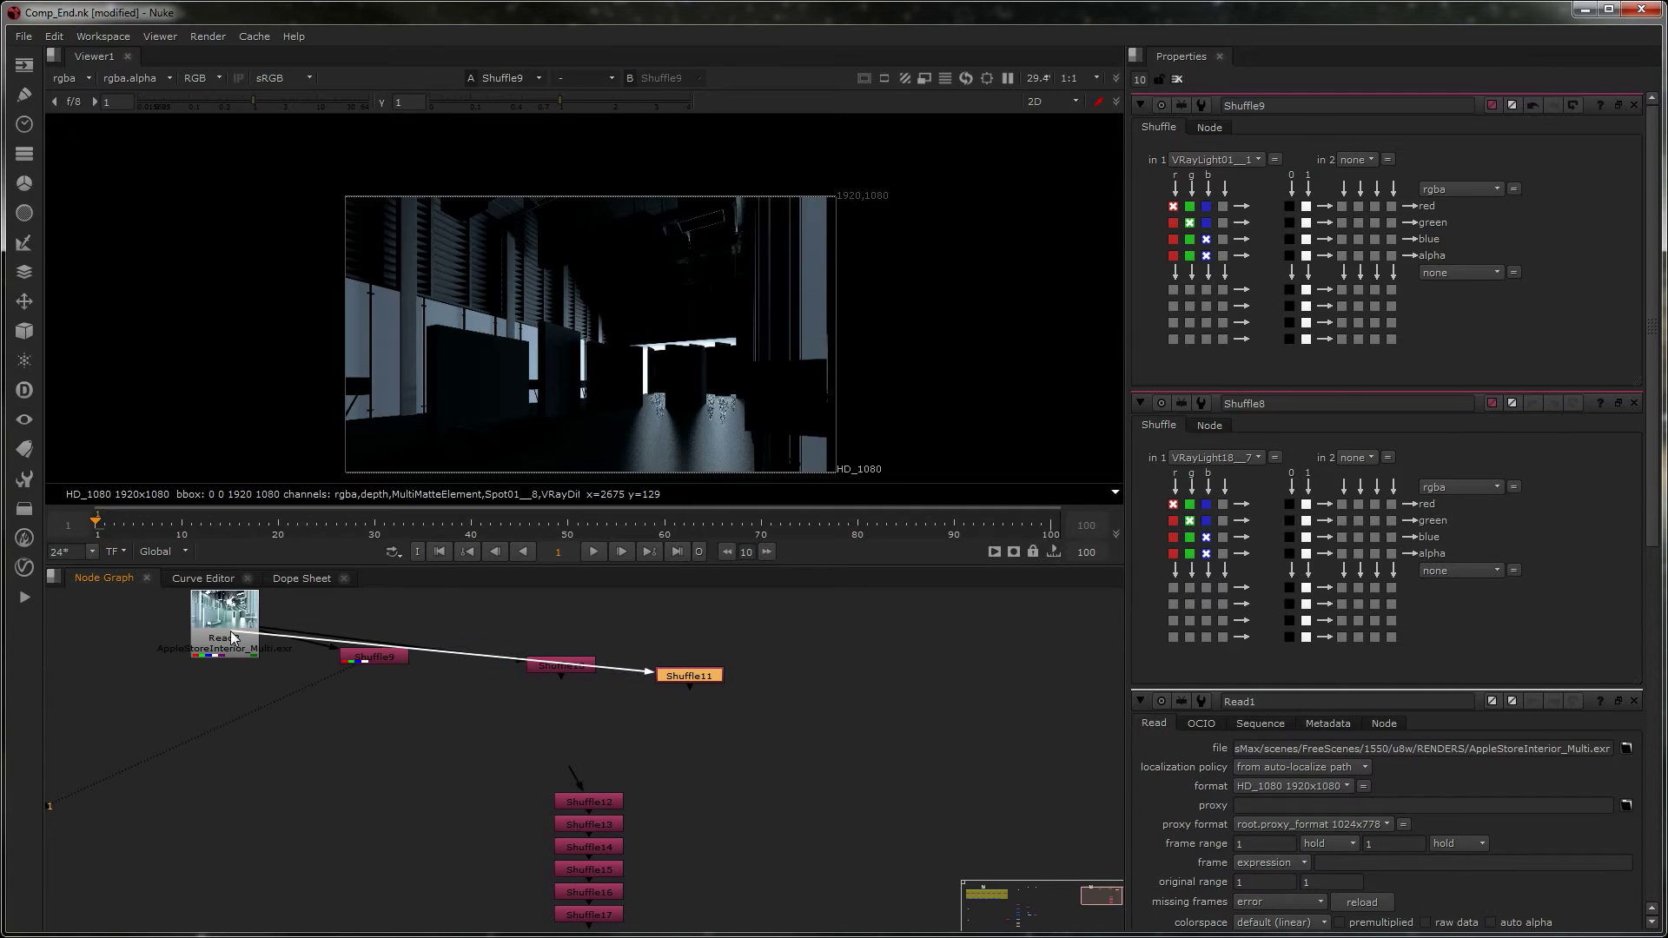
double_click(689, 676)
click(1187, 159)
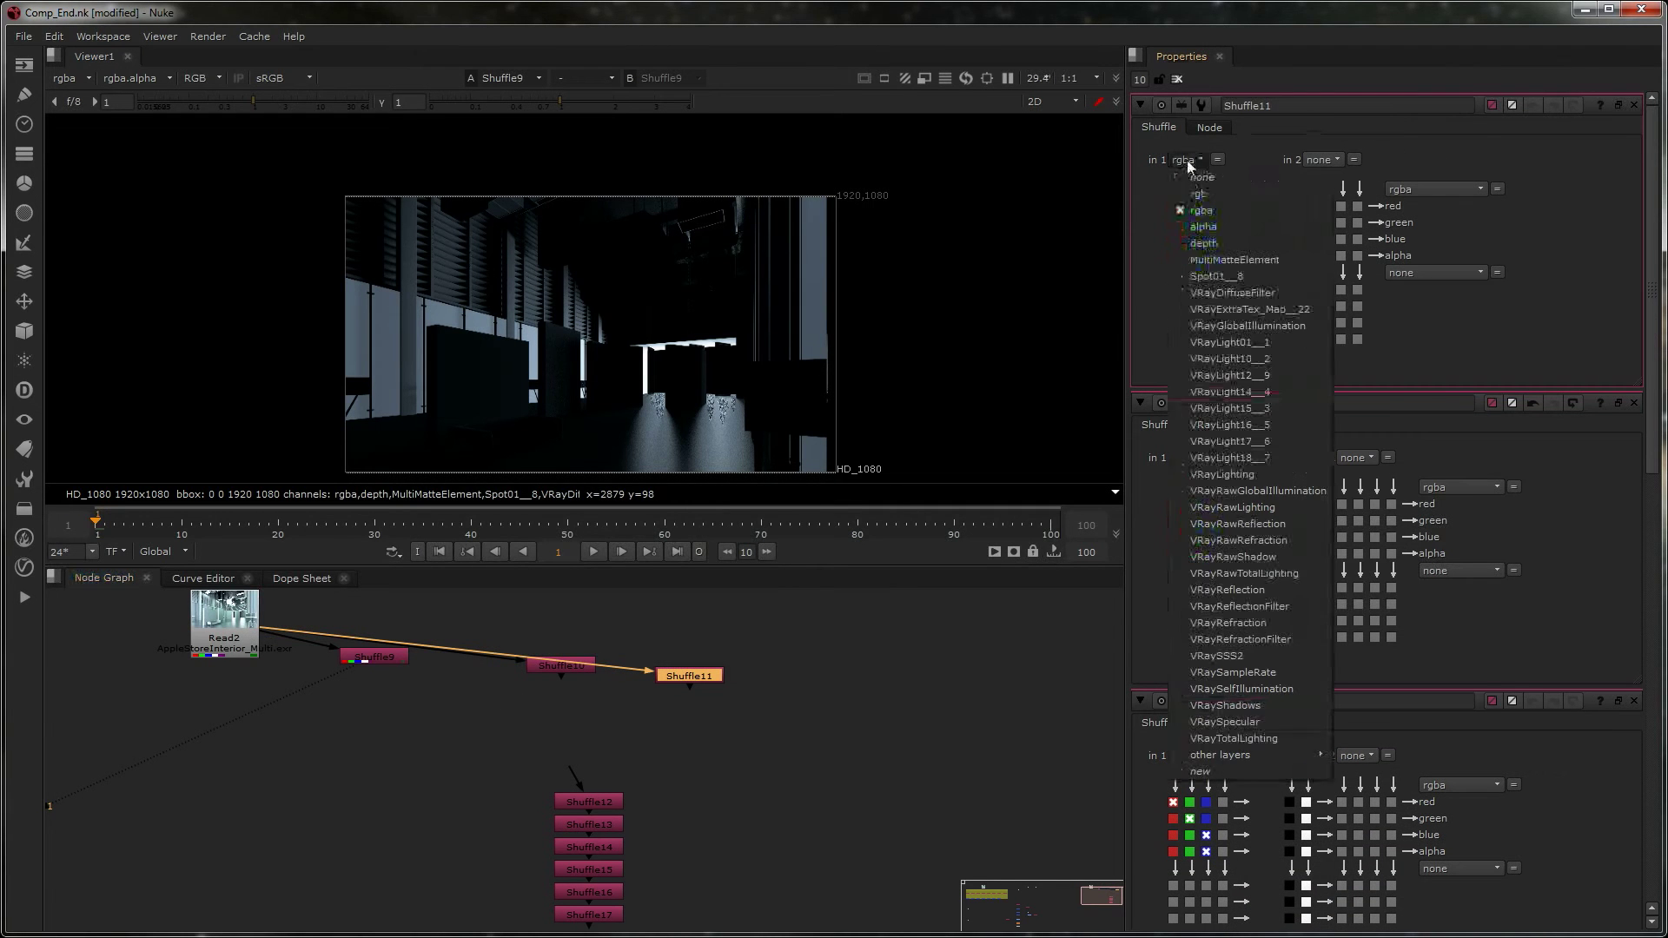
click(1229, 375)
- Connect Shuffle12 to Read2, set its first input layer to VRayLight14__4 and place it on the other side of the Read node
drag(573, 803, 483, 789)
drag(381, 757, 238, 638)
double_click(406, 782)
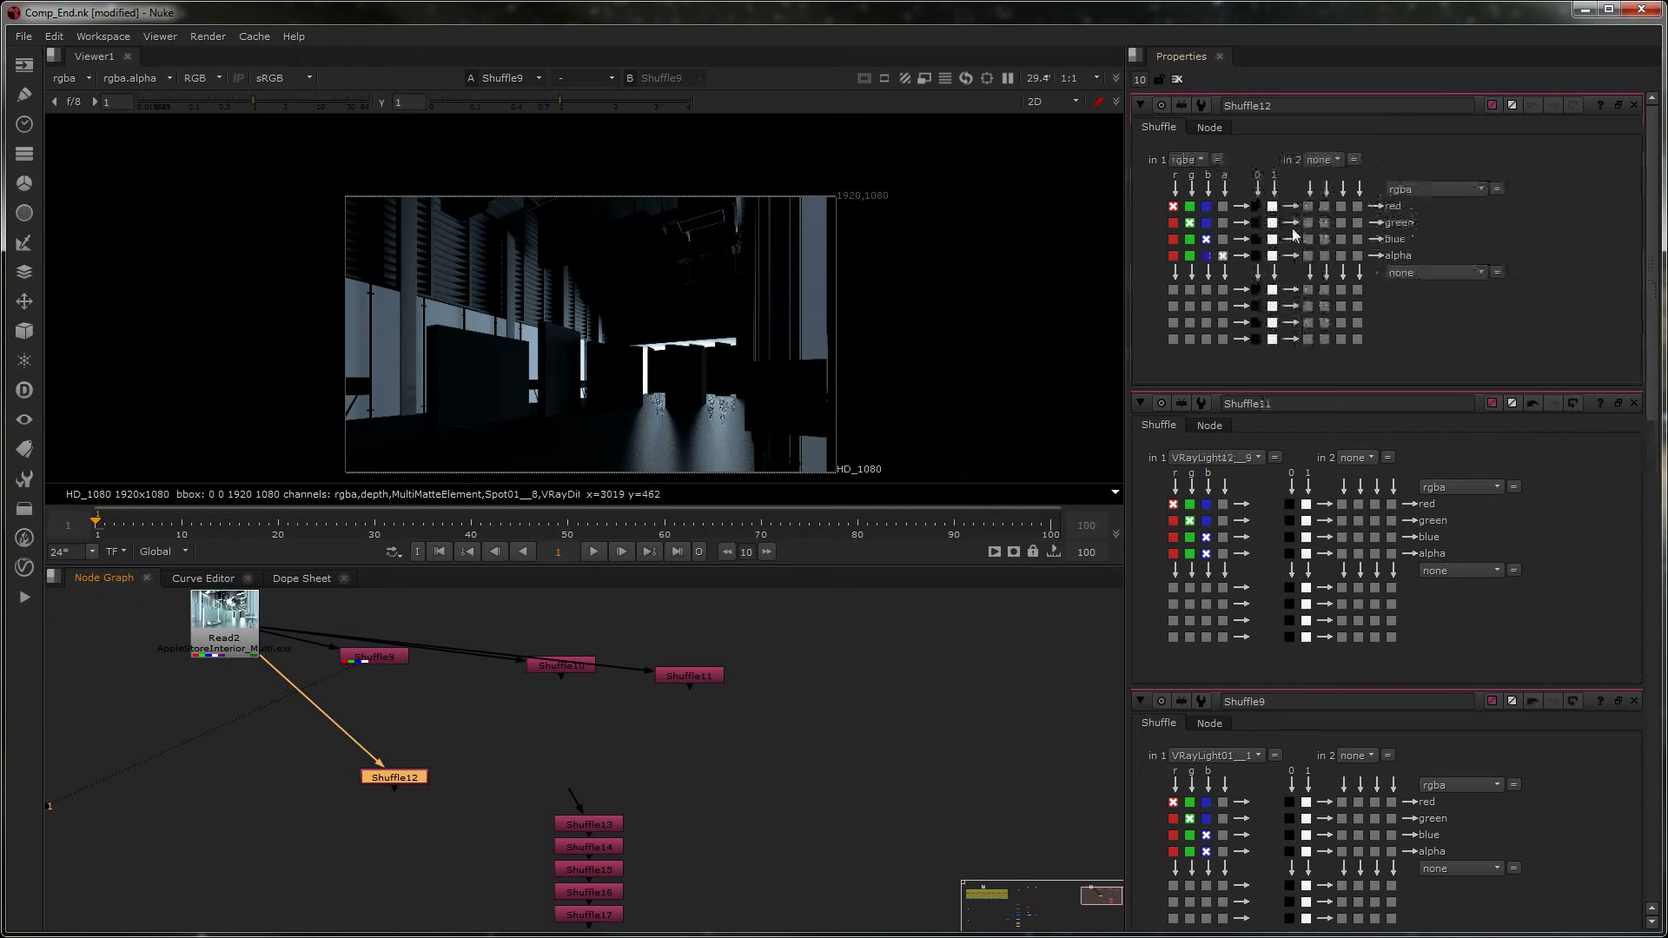
click(1187, 159)
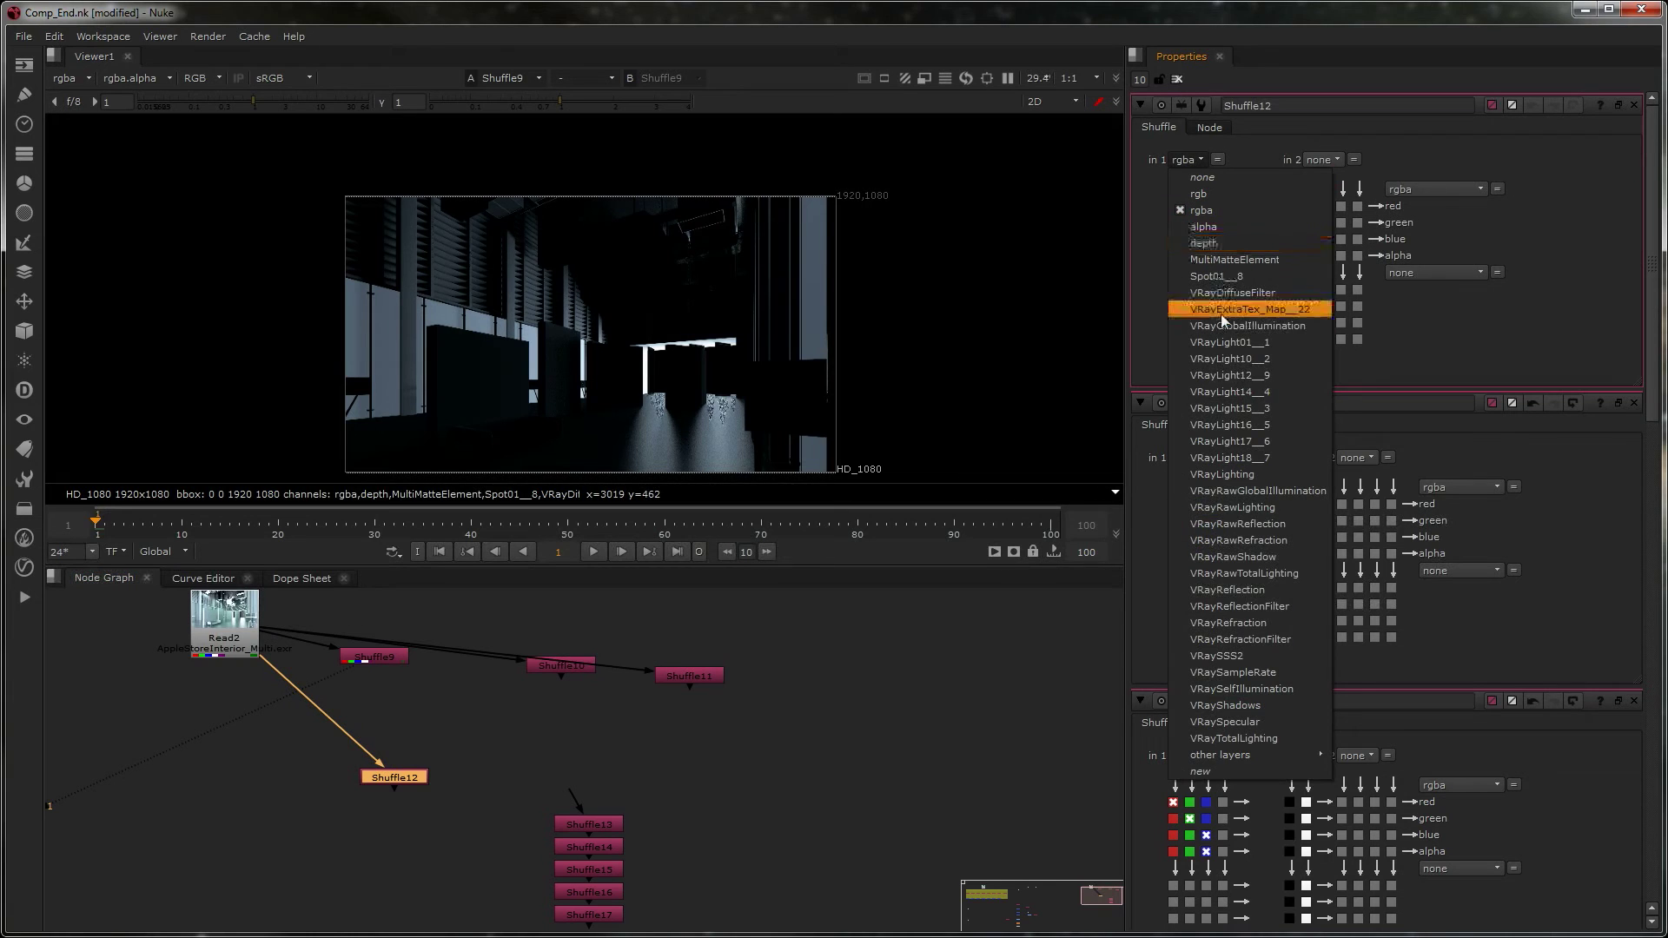
click(1228, 392)
drag(368, 777, 100, 692)
- Connect Shuffle13 to Read2, place it just below the Read node beside Shuffle12 and set its first input layer to VRayLight15__3
drag(587, 824, 524, 781)
drag(592, 830, 235, 685)
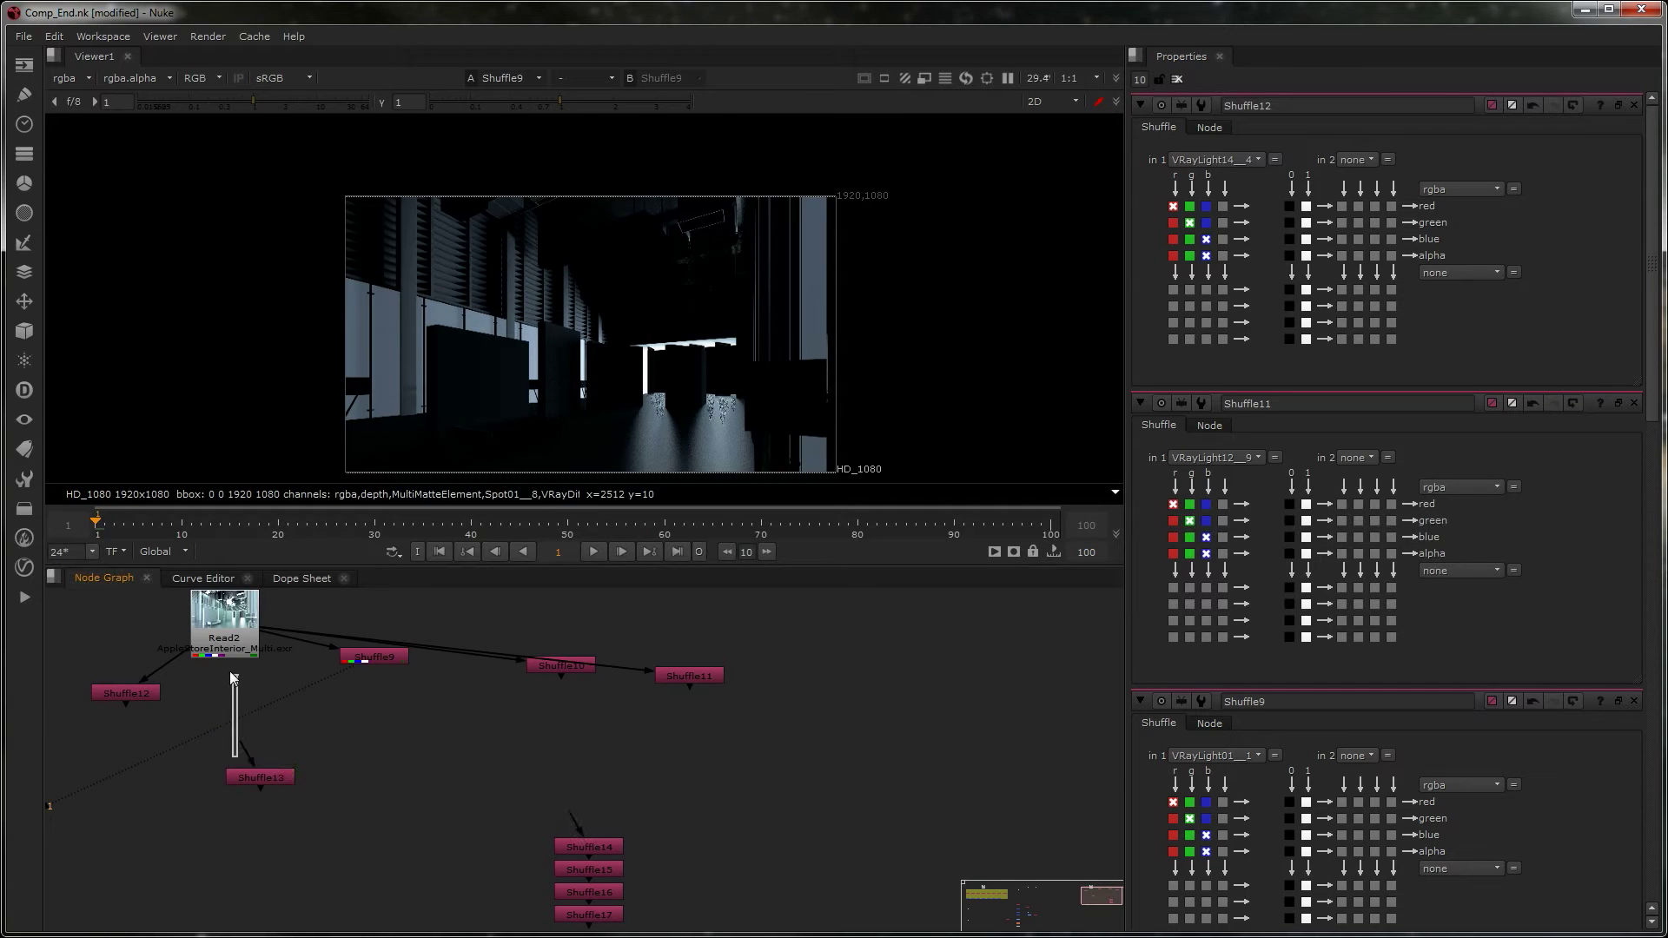
drag(243, 746, 227, 652)
double_click(237, 722)
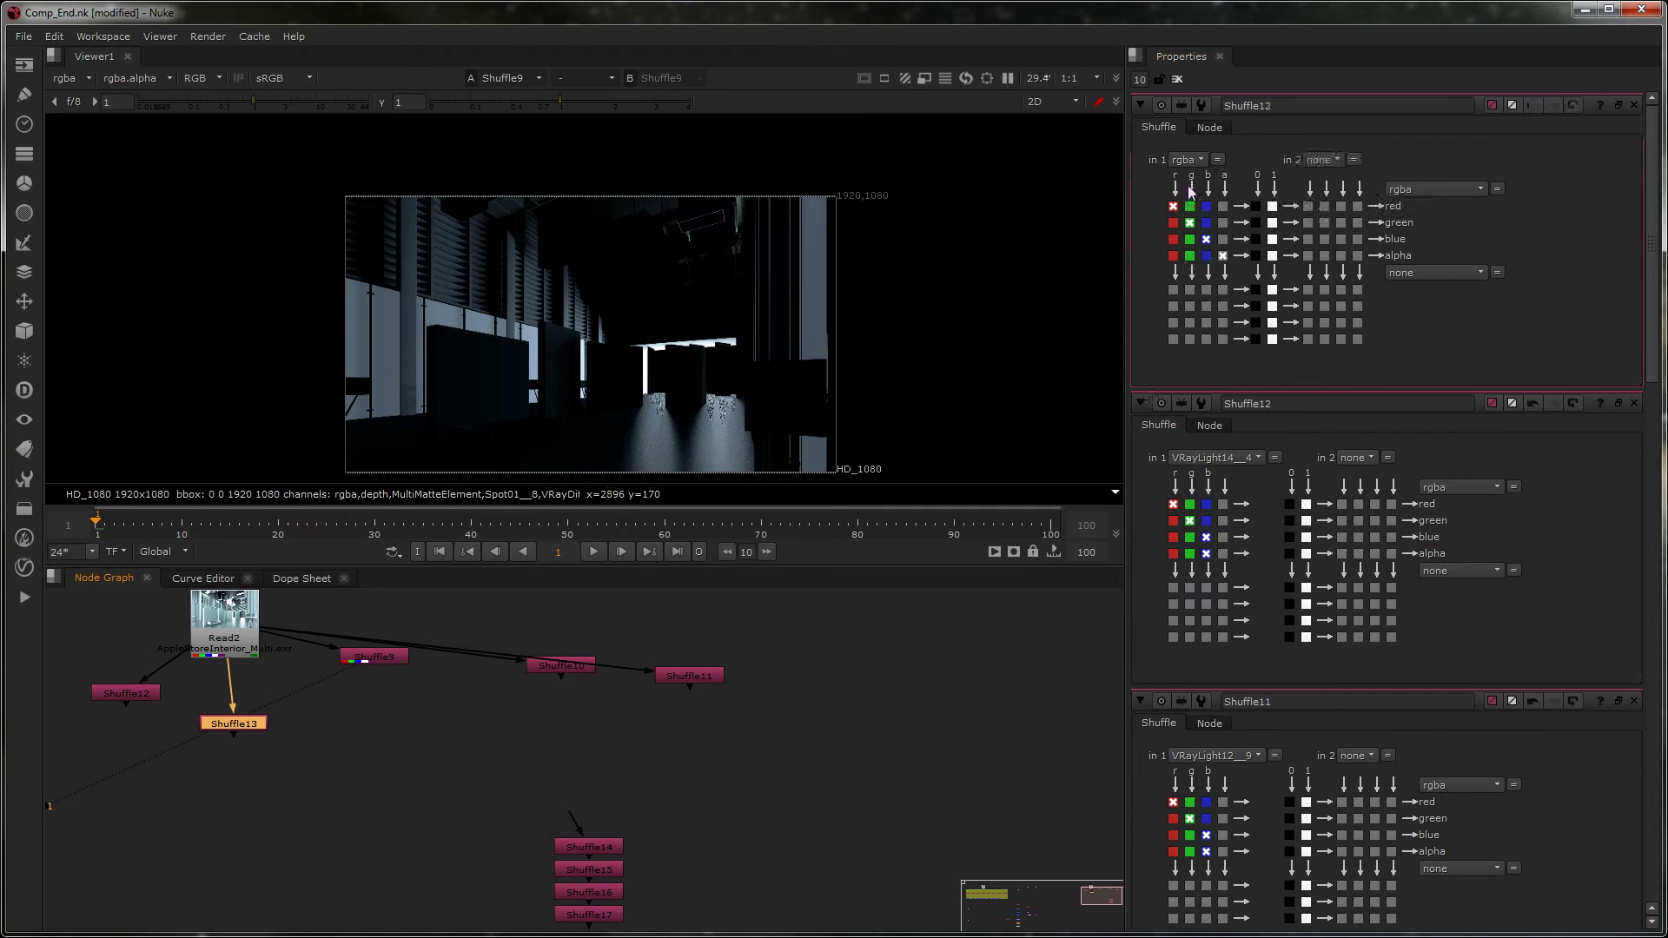
click(1188, 159)
click(1253, 408)
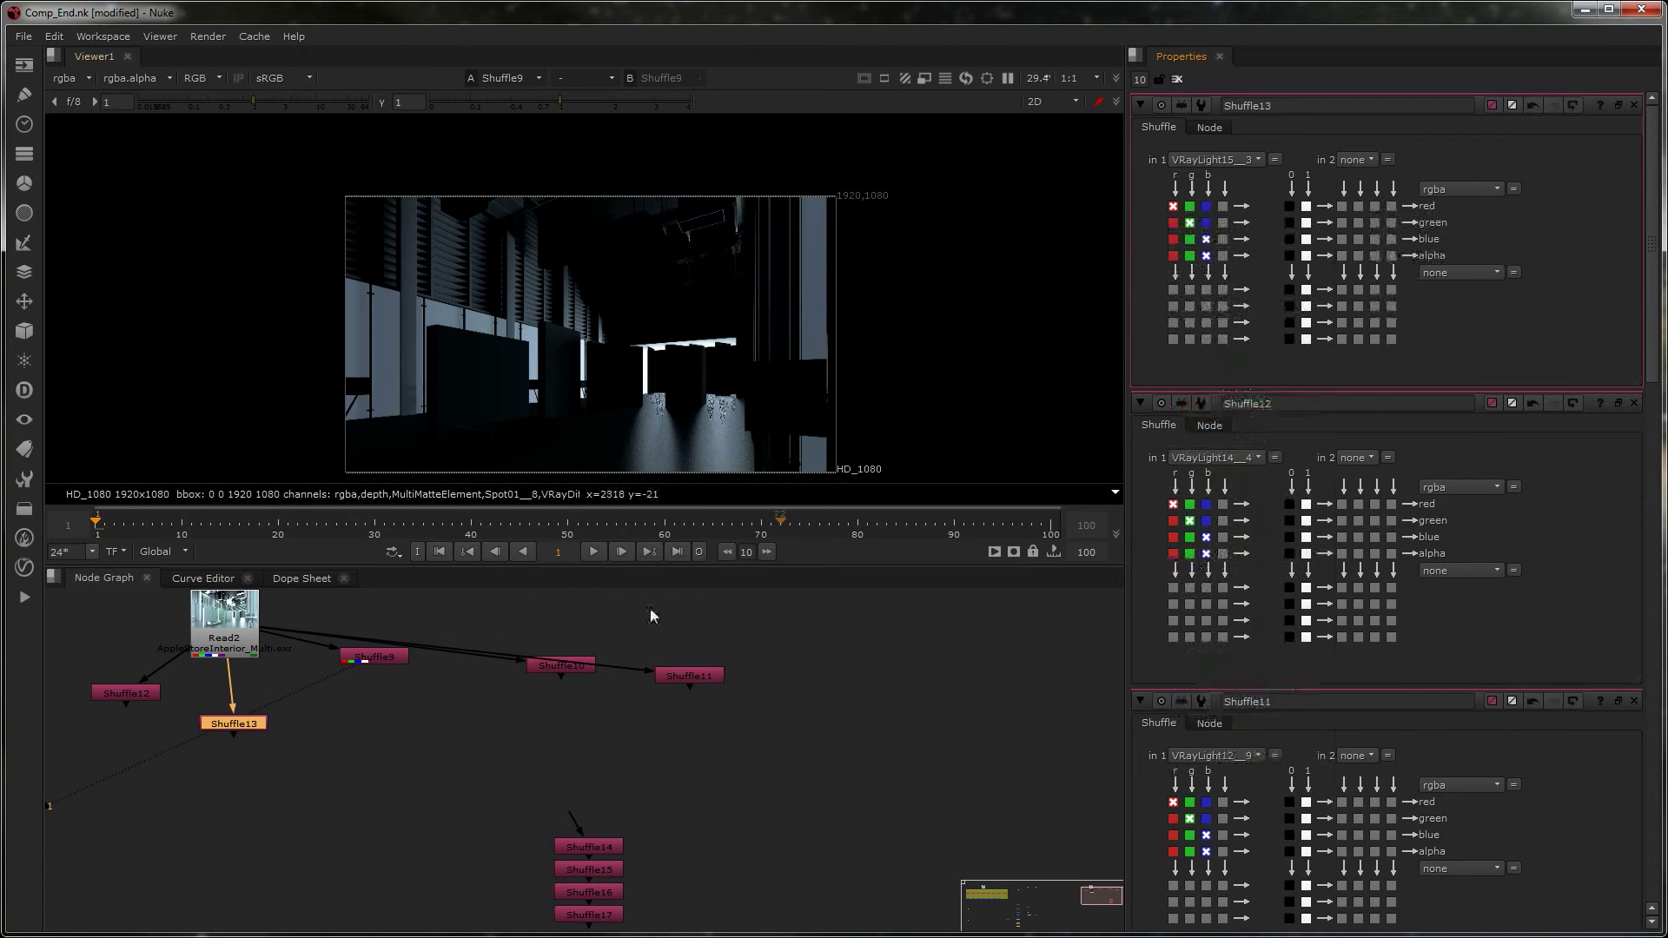
drag(235, 731, 235, 702)
- Pull Shuffle14 out of the stack, connect it to Read2 and set its first input layer to VRayLight16__5
drag(590, 847, 535, 868)
drag(576, 761, 259, 658)
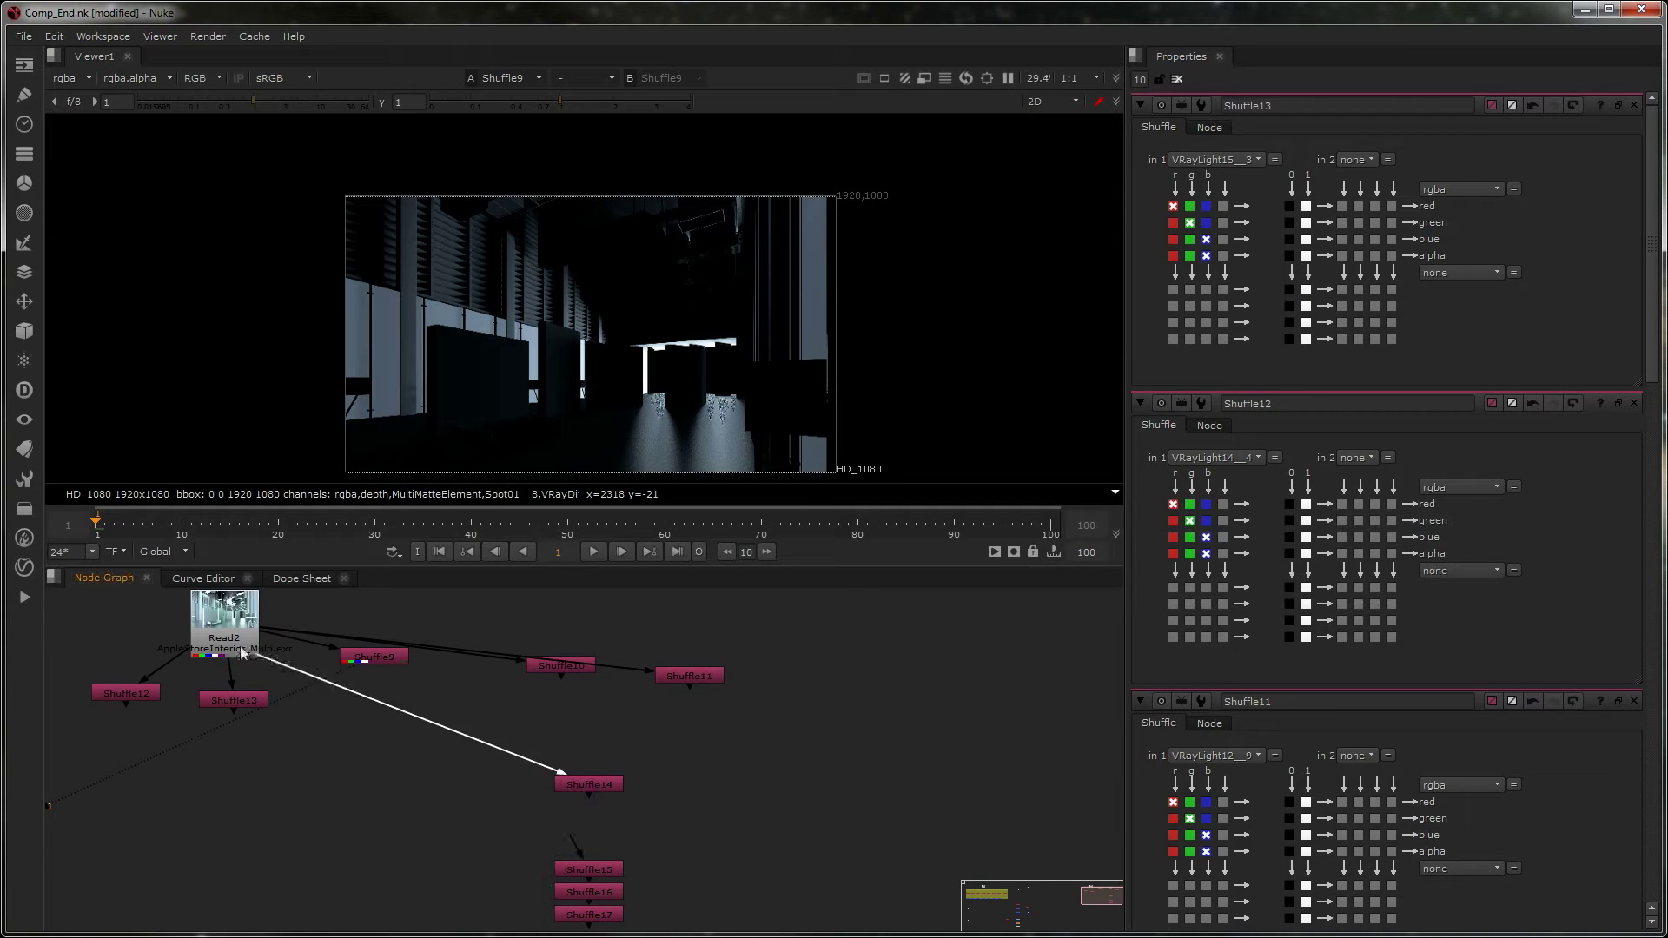
drag(596, 791, 453, 736)
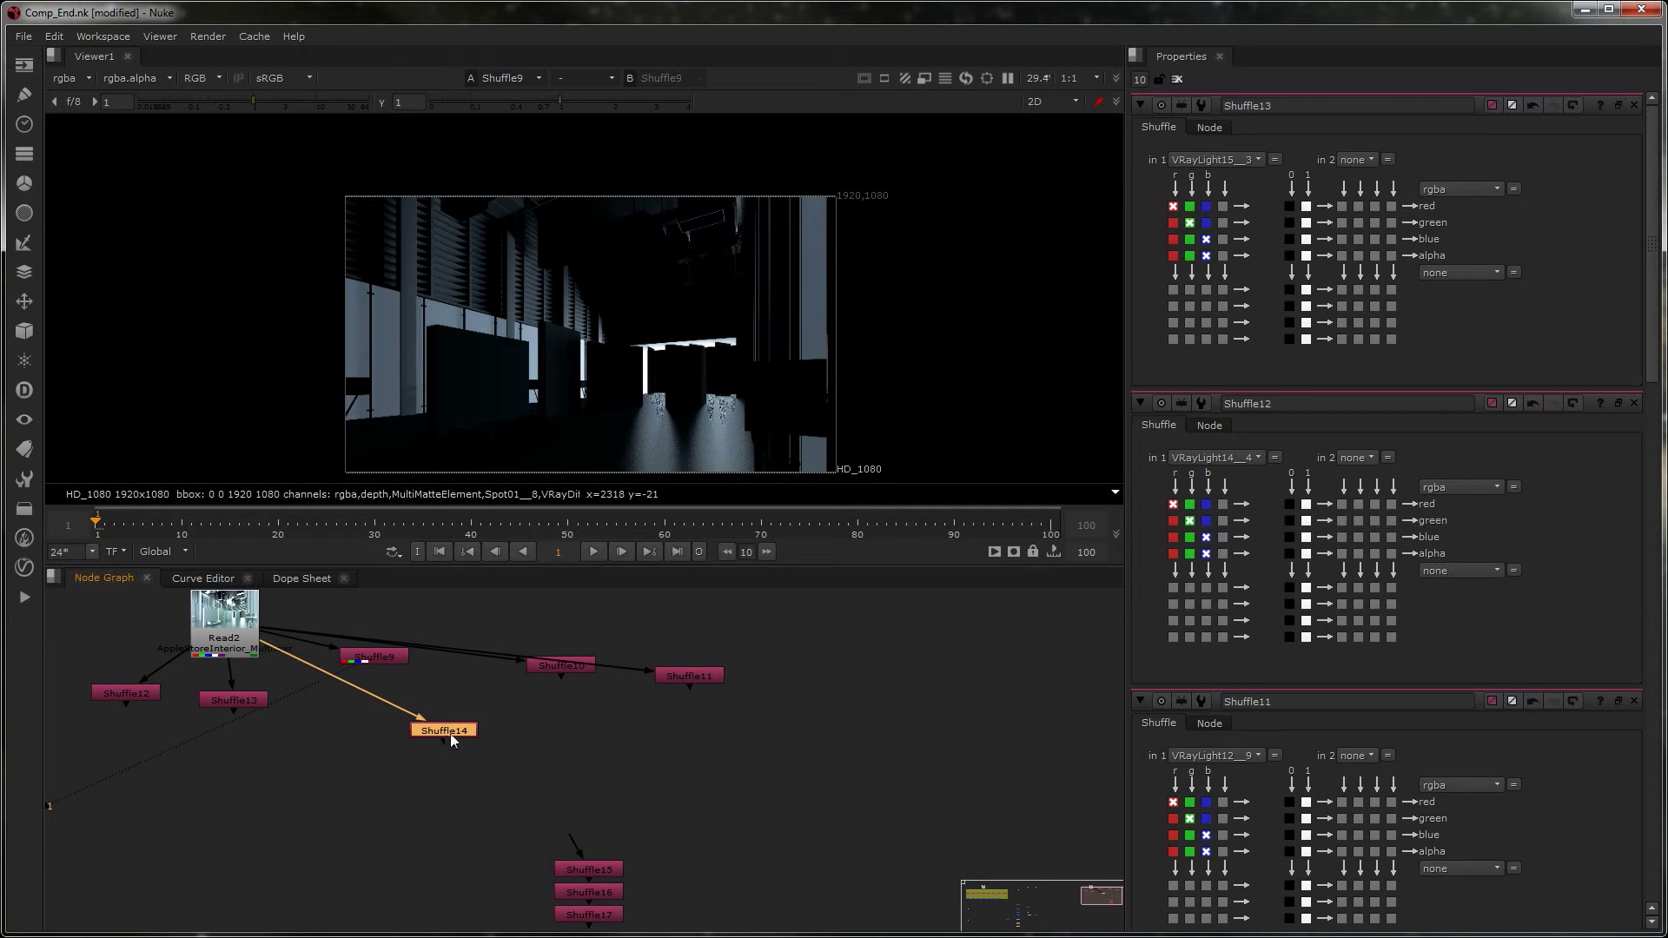
double_click(453, 739)
click(1189, 160)
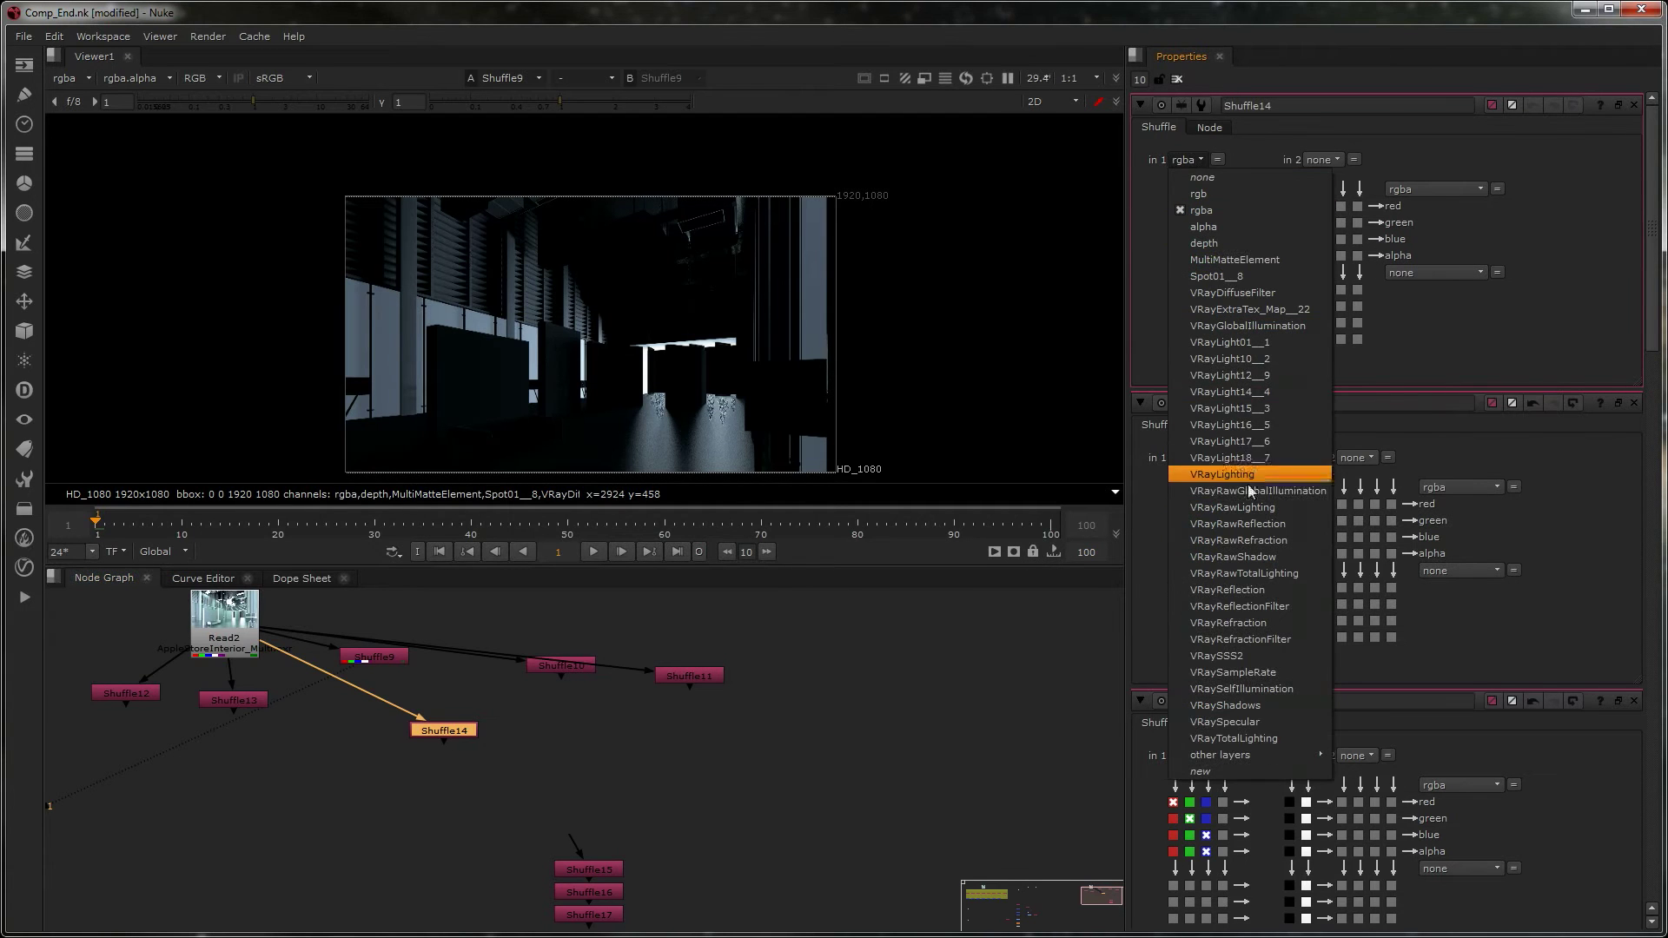
click(1242, 425)
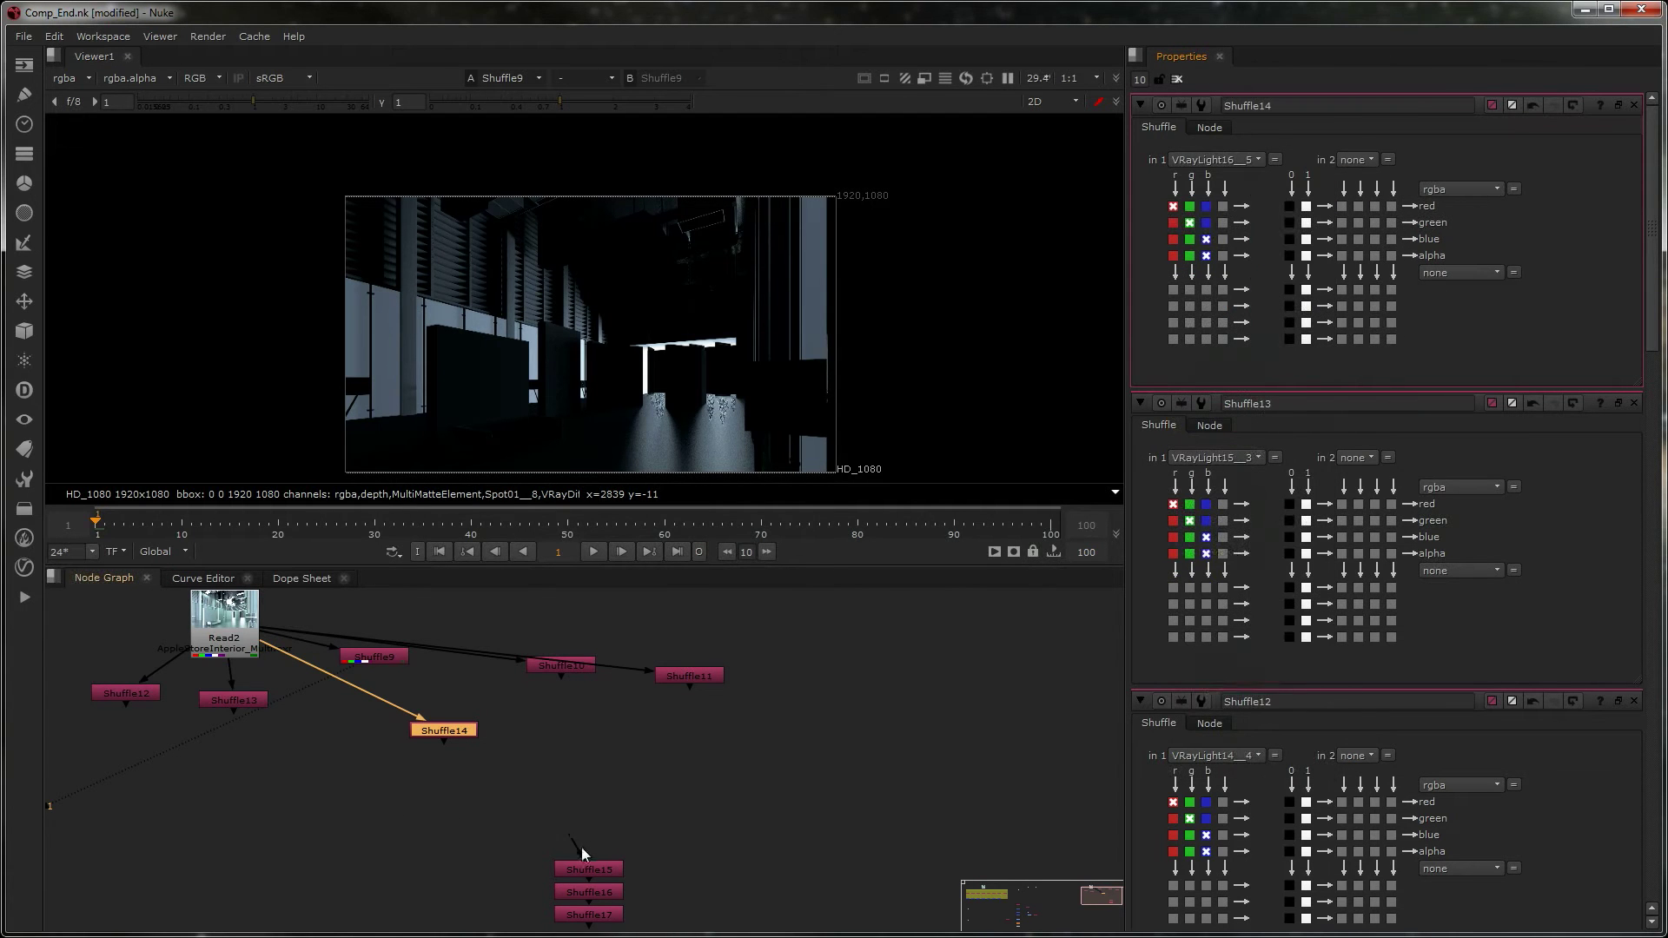
- Connect Shuffle15 to Read2 and set its first input layer to VRayLight17__6
drag(550, 841, 224, 624)
click(606, 872)
double_click(607, 873)
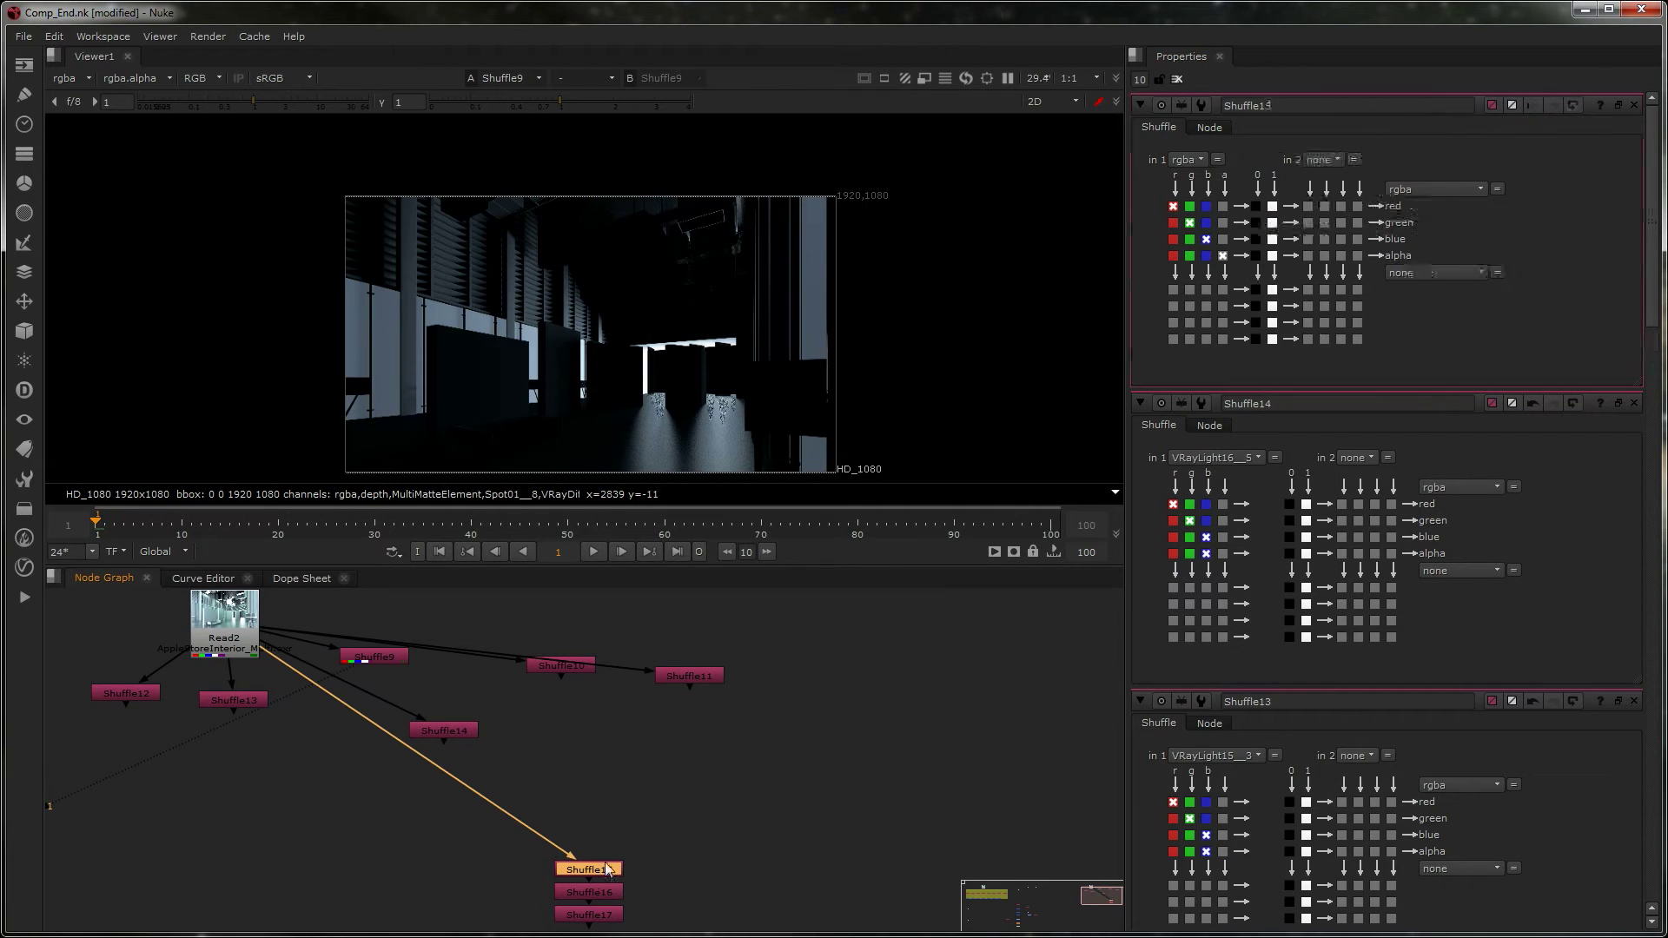
click(1187, 160)
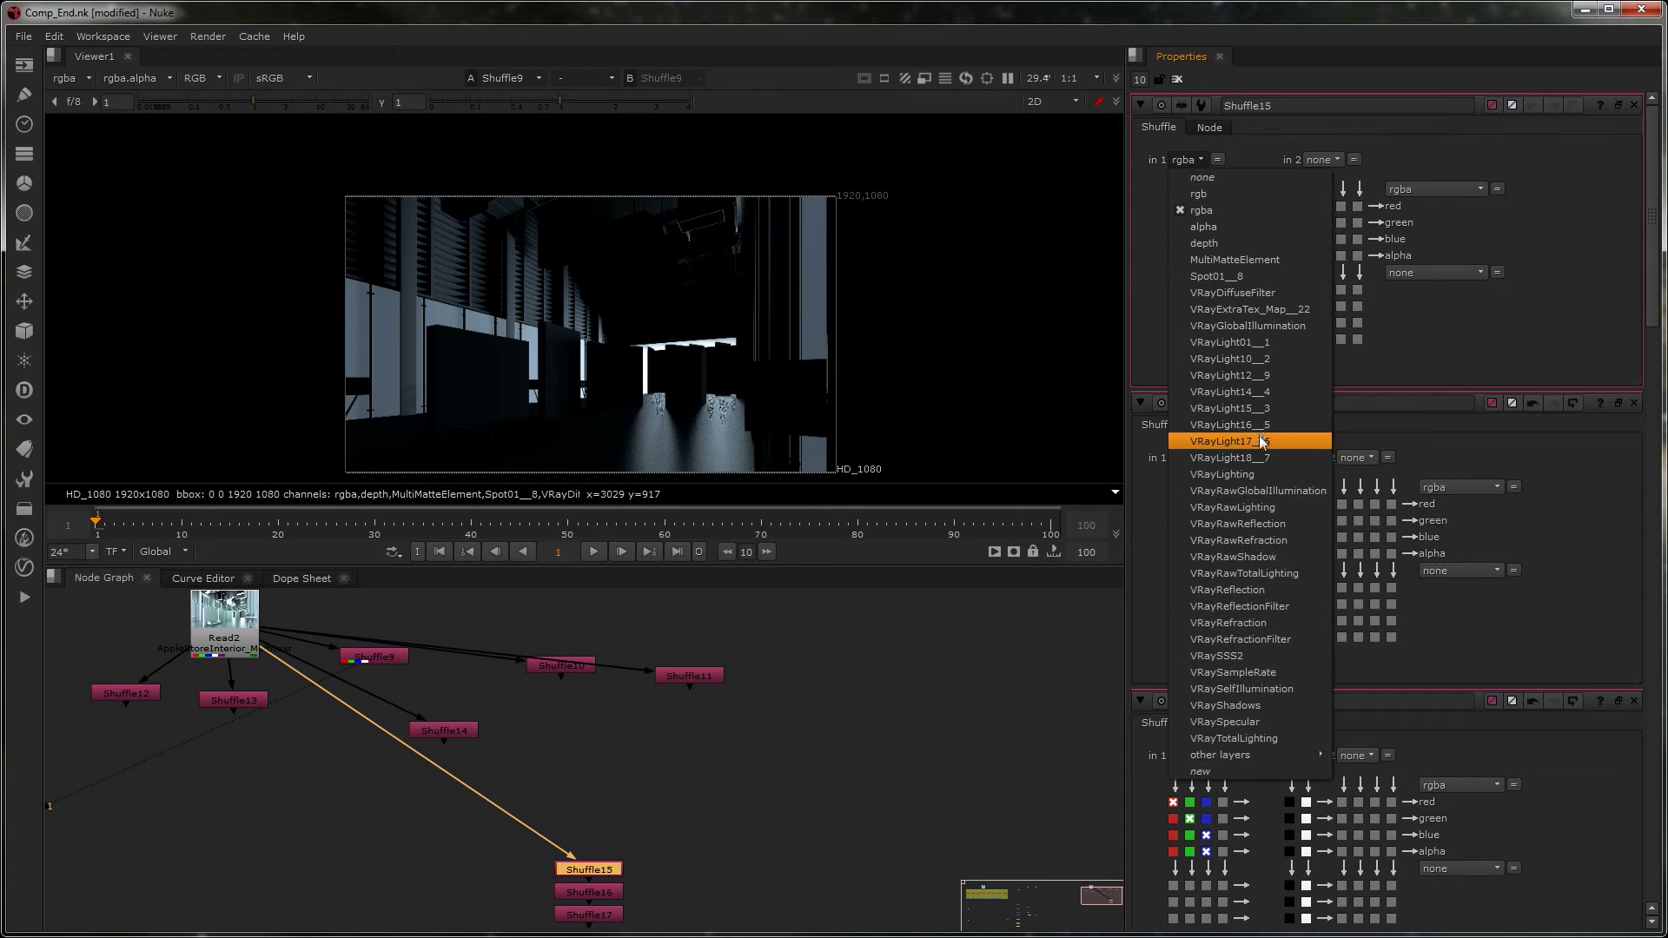
click(1262, 441)
- Move Shuffle15 clear of the stack, connect Shuffle16 to Read2 and set its first input layer to VRayLight18__7
mouse_move(587, 871)
mouse_down()
mouse_move(376, 776)
mouse_move(589, 878)
mouse_move(590, 852)
mouse_up()
drag(406, 789, 250, 645)
double_click(589, 857)
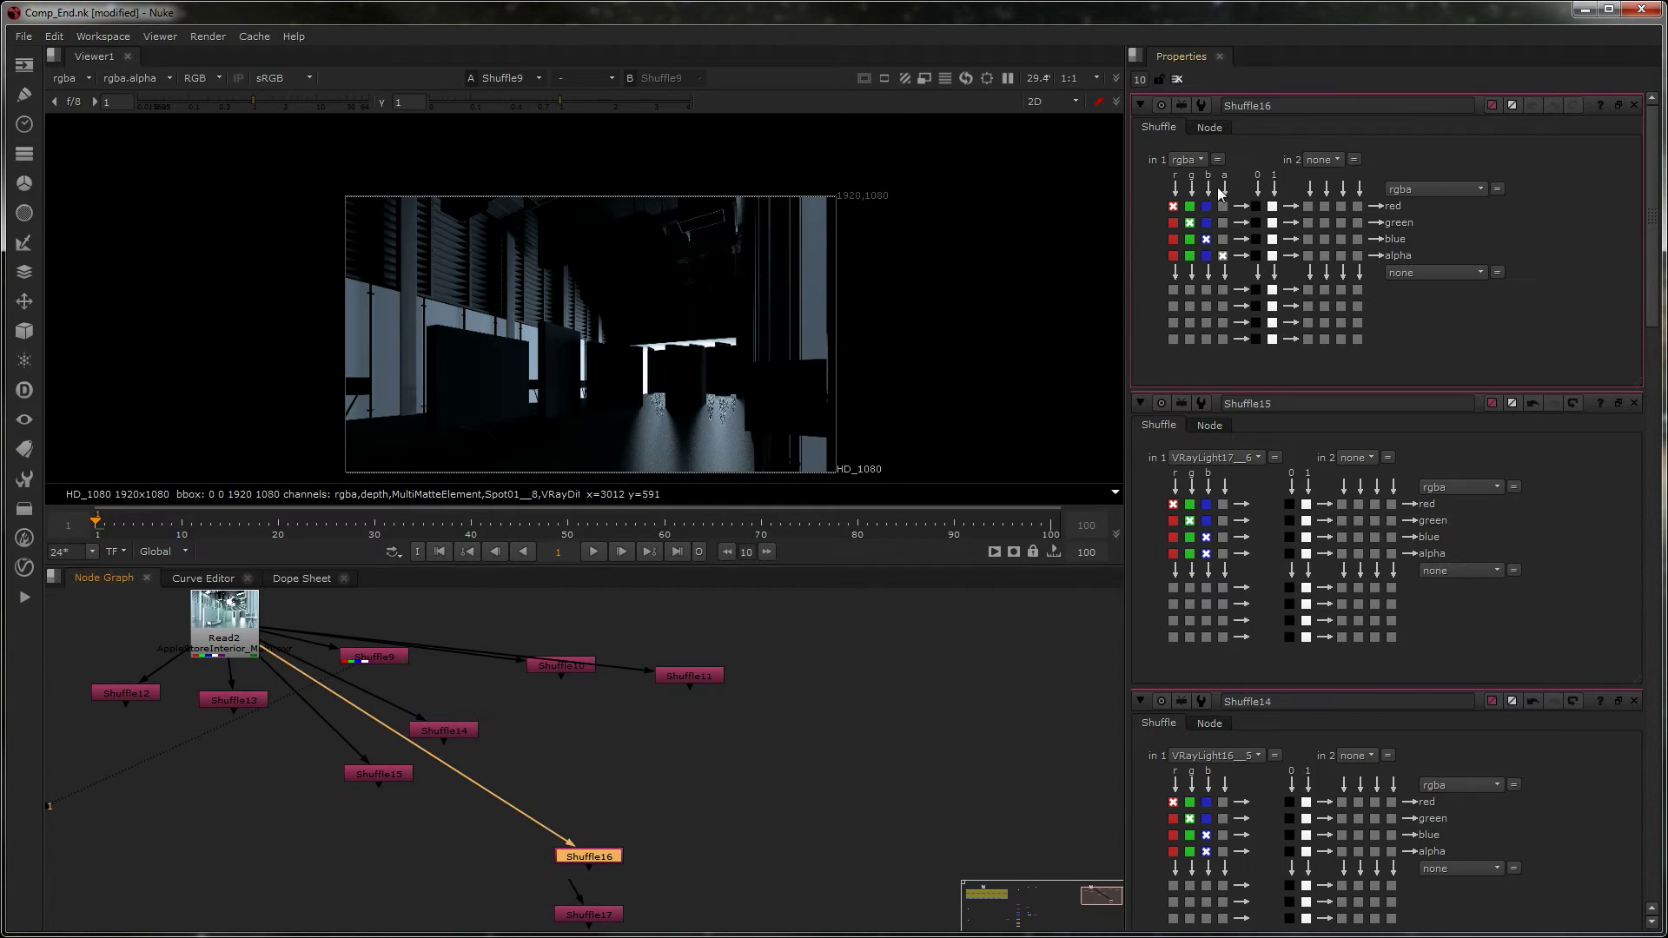
click(1196, 161)
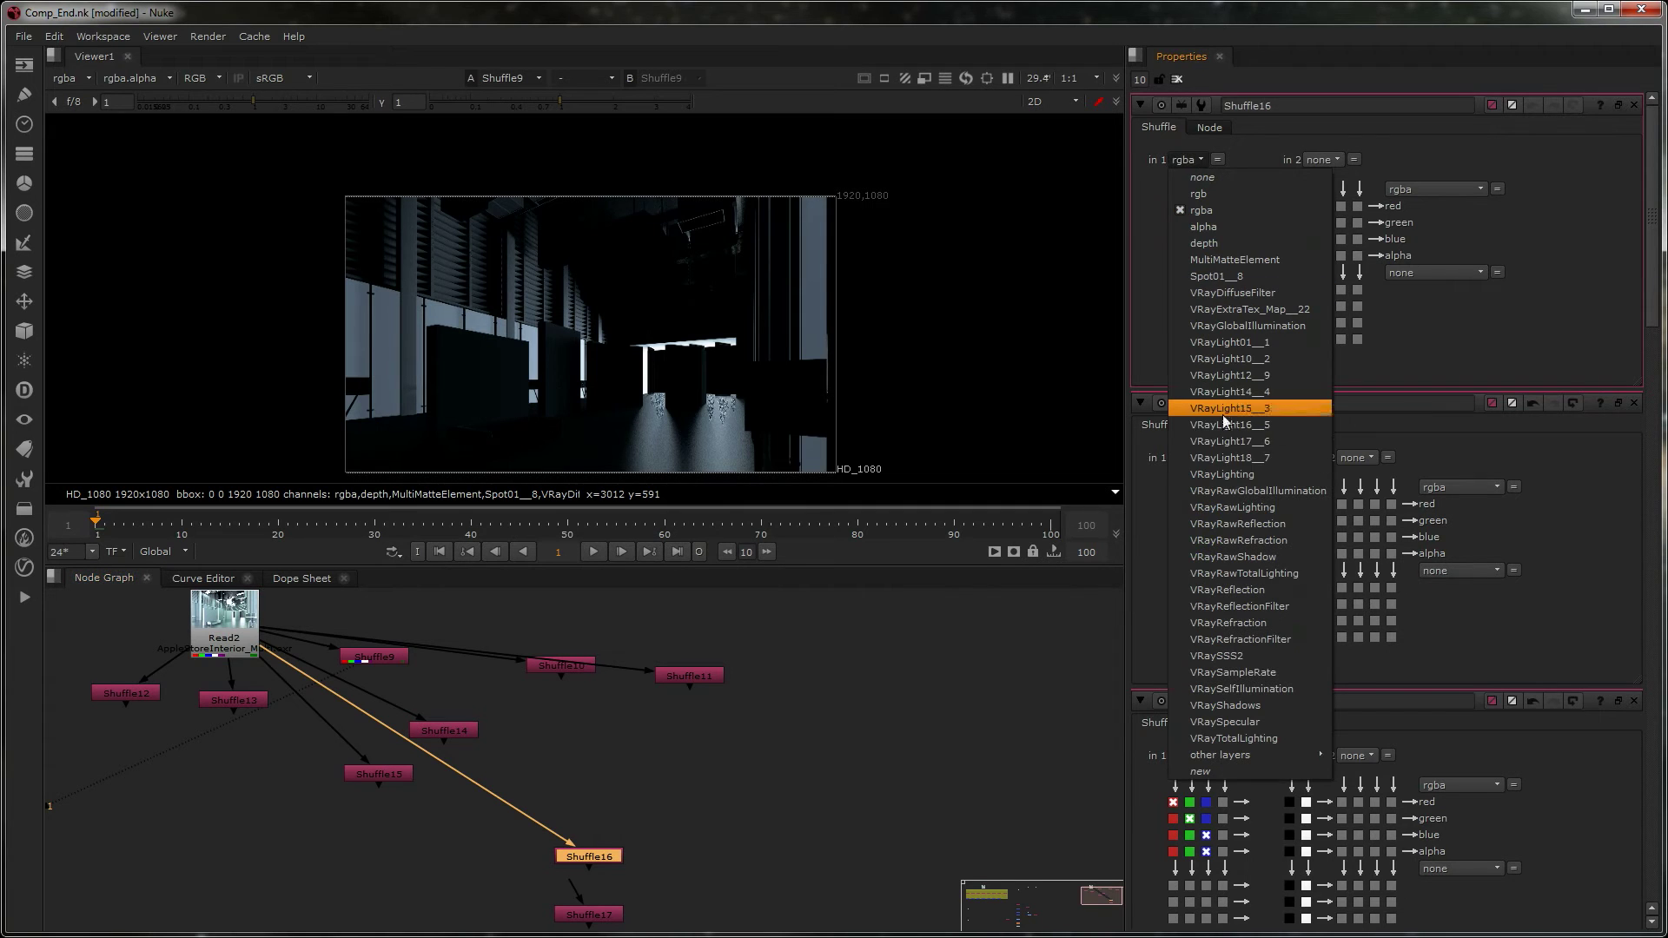
click(1237, 458)
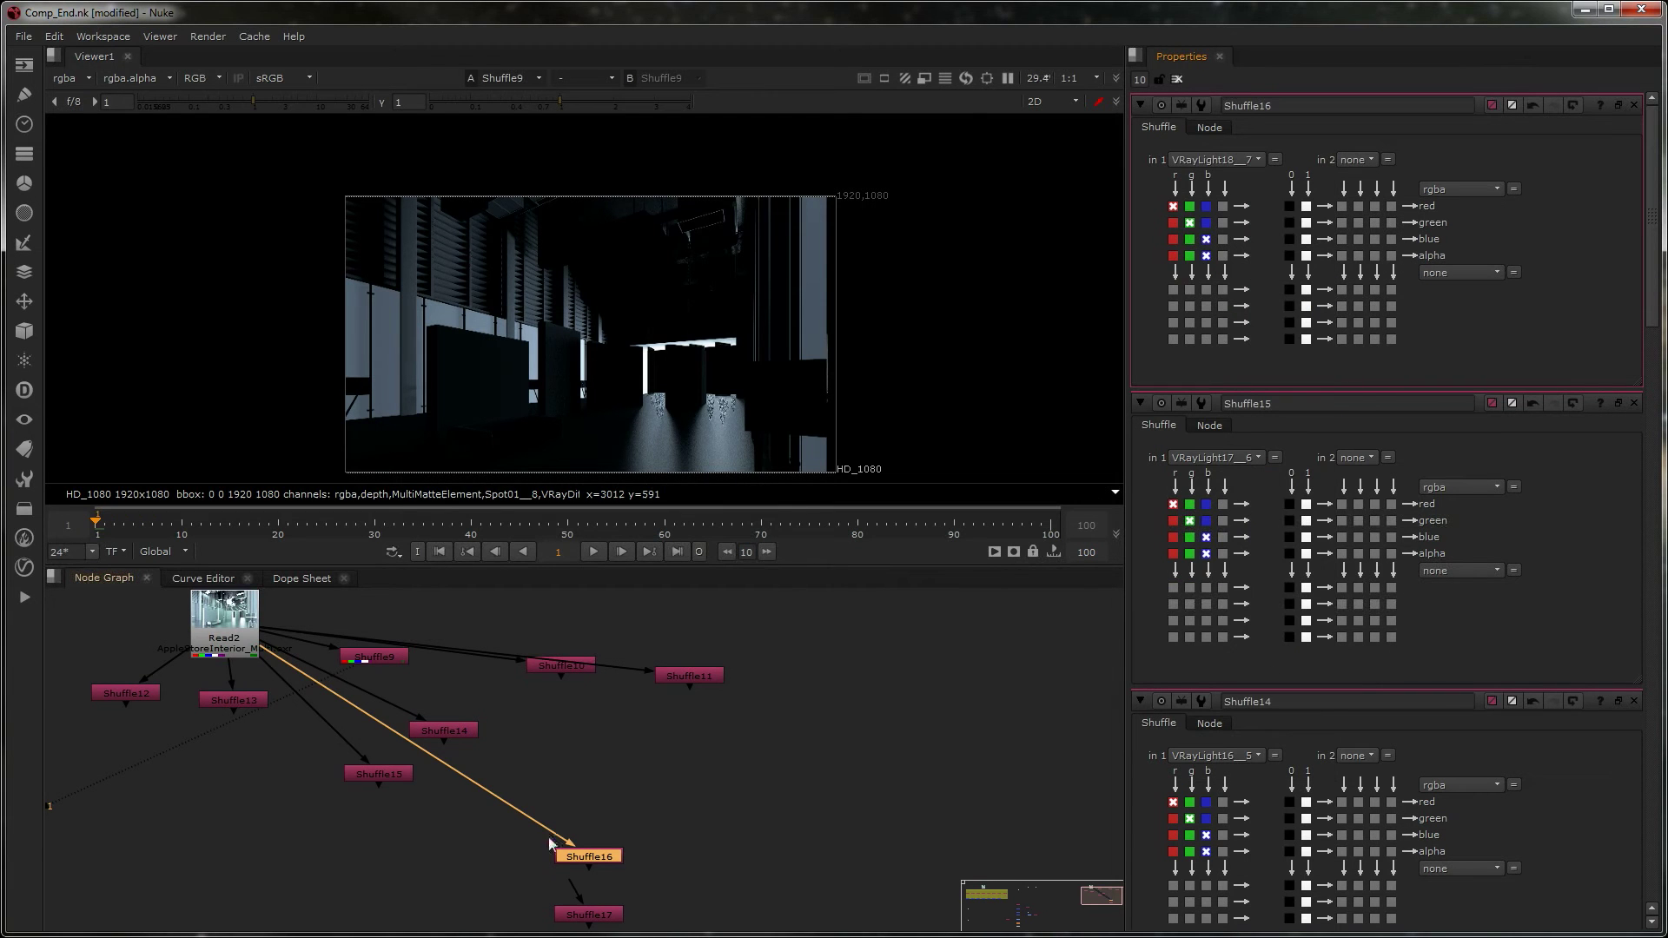
- Delete the unused Shuffle17 node and fit the remaining nodes in the graph
click(601, 915)
key(Delete)
key(f)
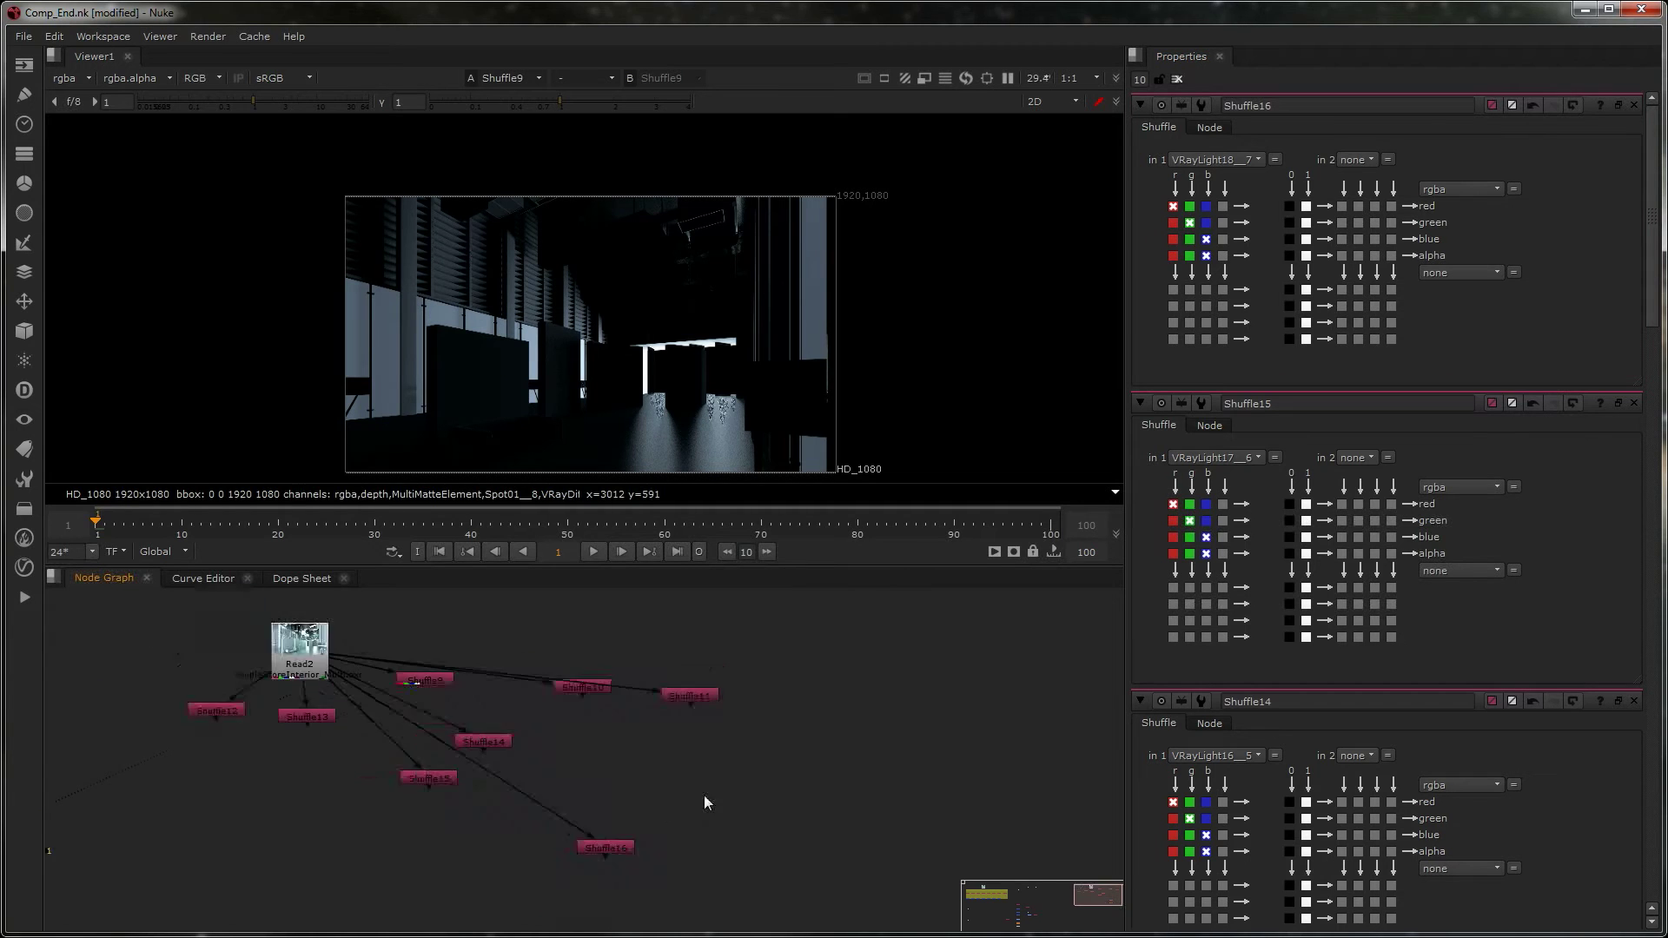
- Auto-arrange Read2 and its Shuffle nodes so that the shuffles sit in one row beneath the Read node
drag(412, 656, 415, 589)
drag(929, 708, 217, 917)
key(l)
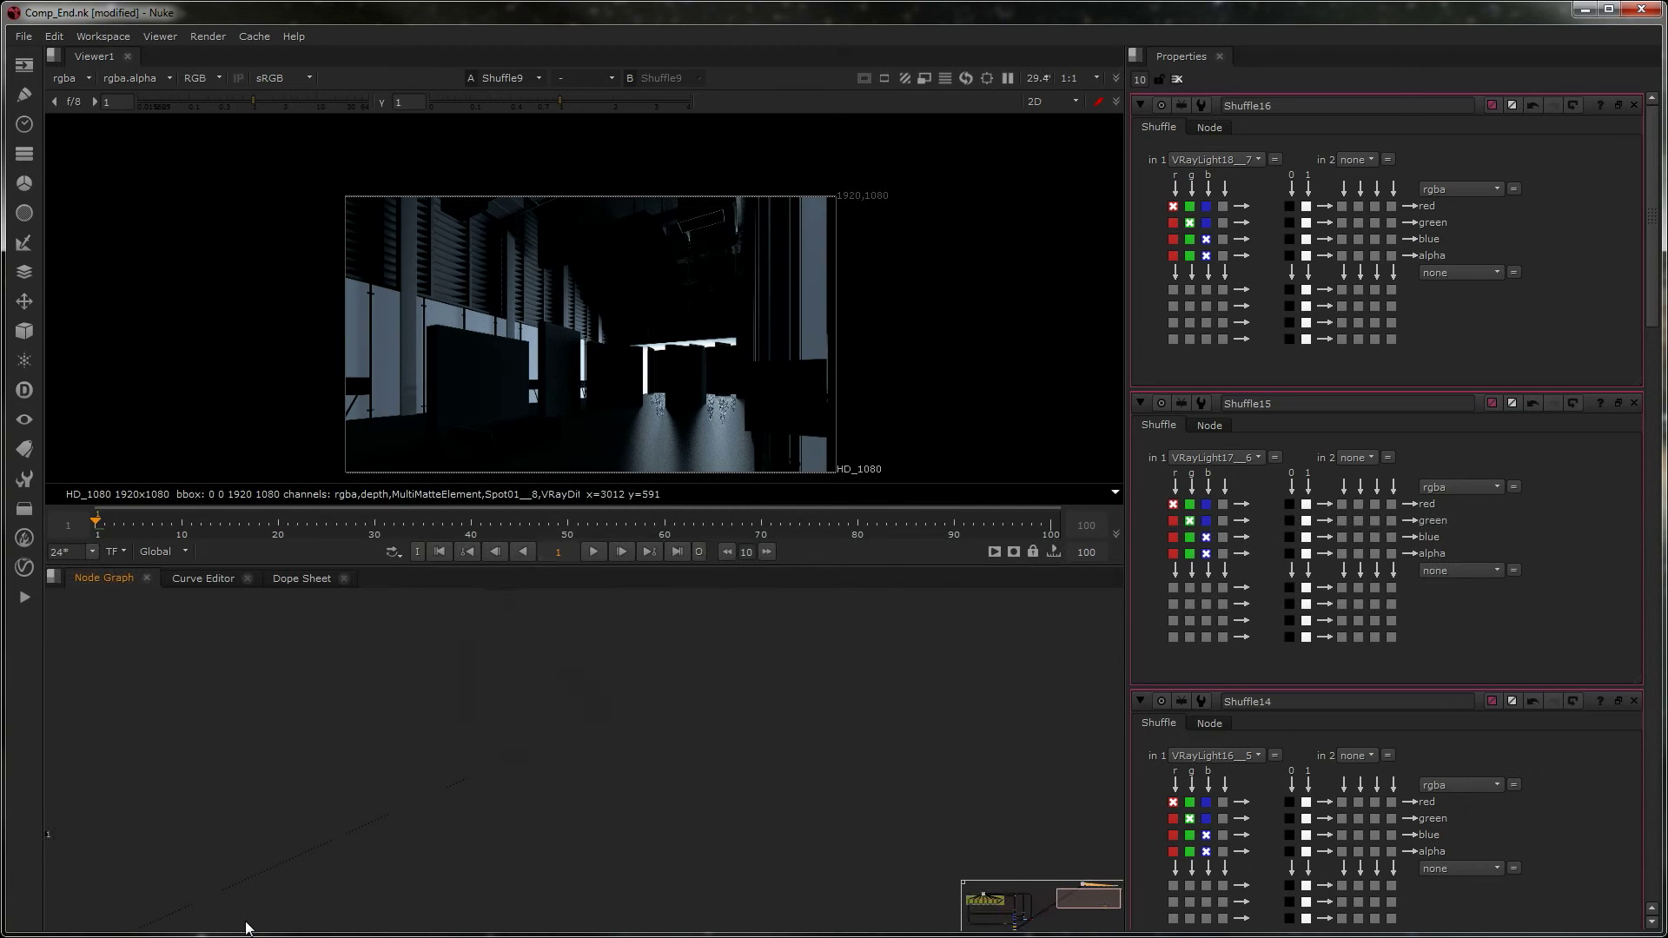
scroll(655, 634, down, 1)
middle_drag(643, 612, 535, 780)
drag(394, 745, 615, 702)
middle_drag(634, 819, 582, 821)
- View each light layer in turn, from Shuffle16 through to Shuffle9
click(821, 776)
key(1)
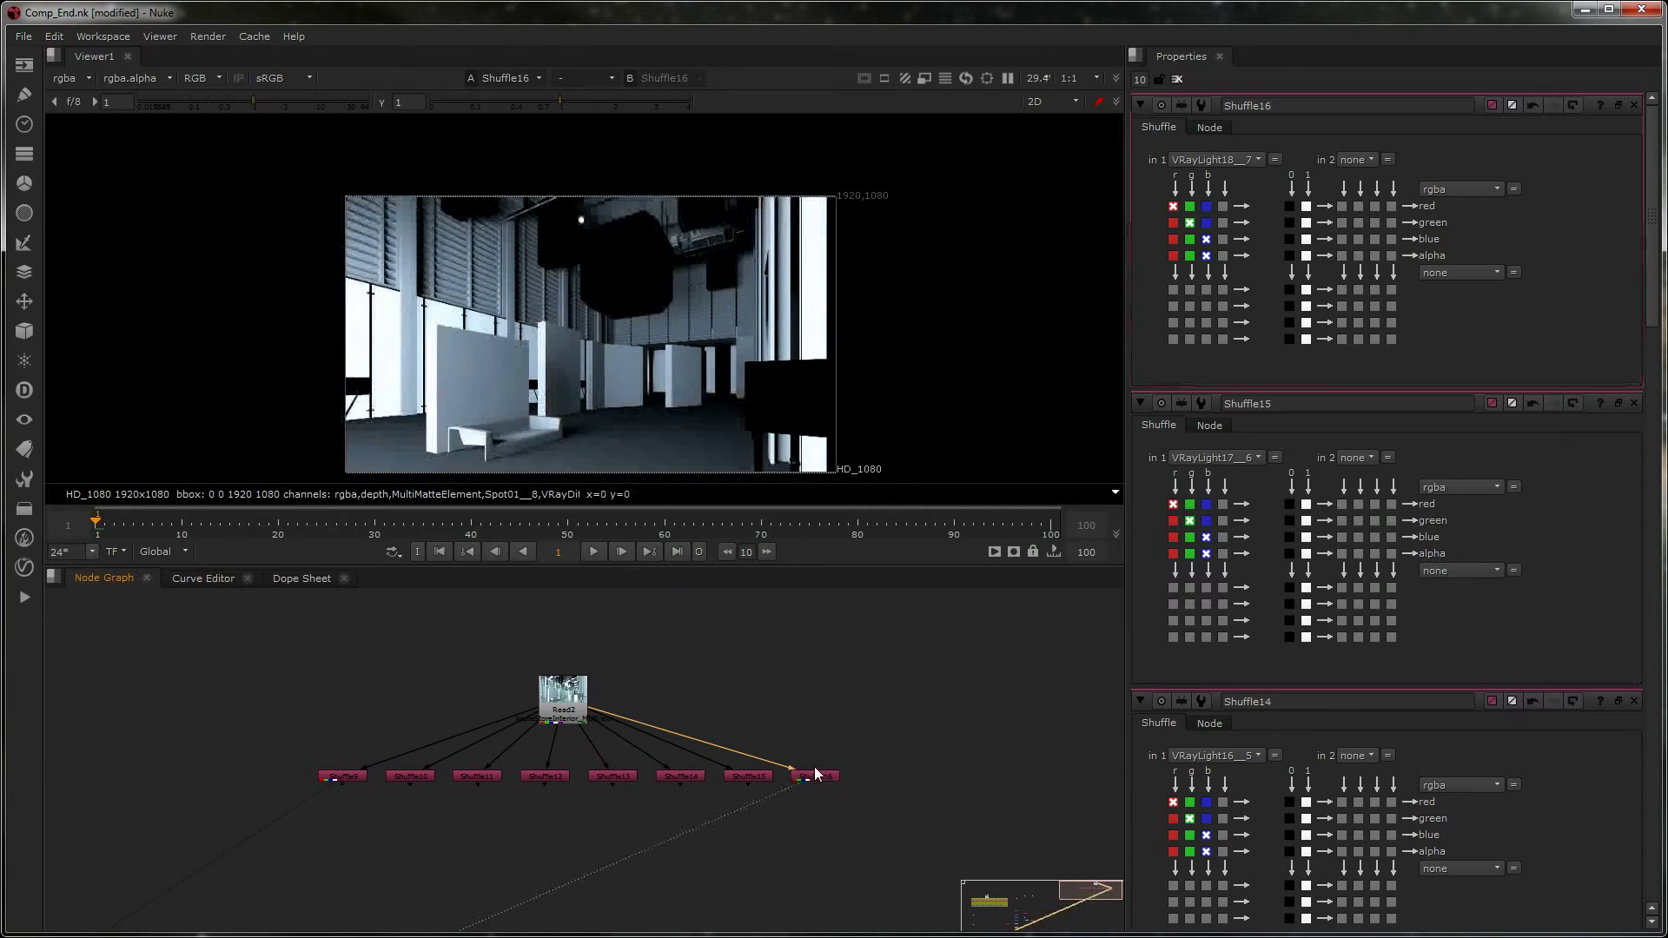
click(753, 776)
key(1)
click(681, 776)
key(1)
click(617, 775)
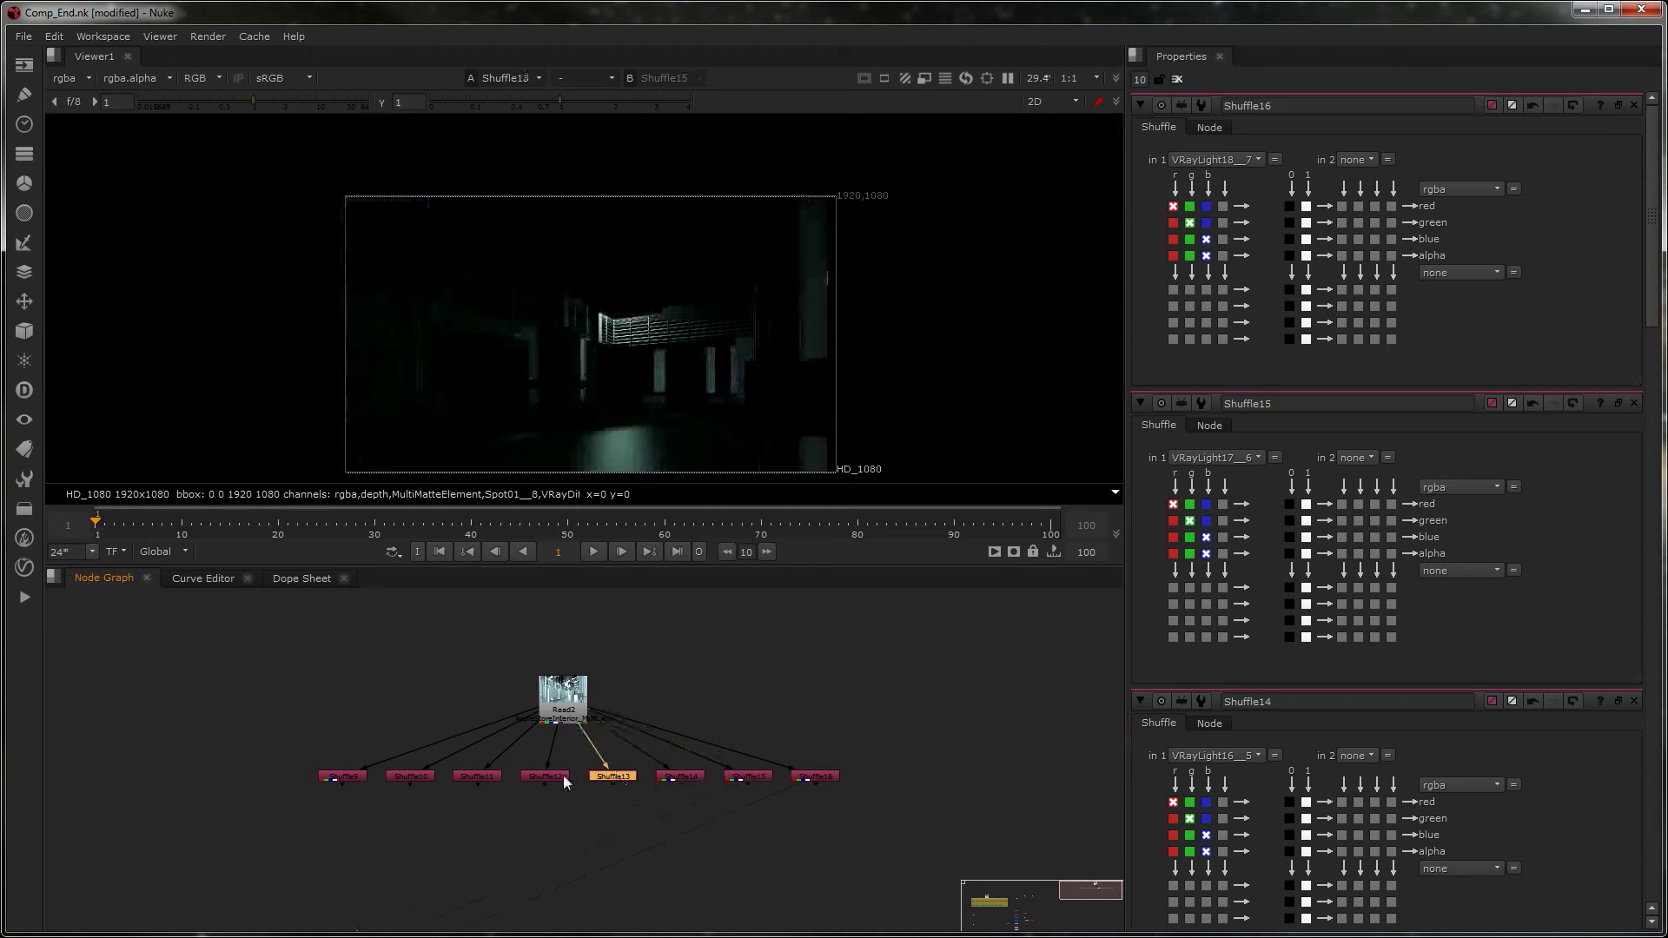
key(1)
click(549, 774)
key(1)
click(476, 776)
key(1)
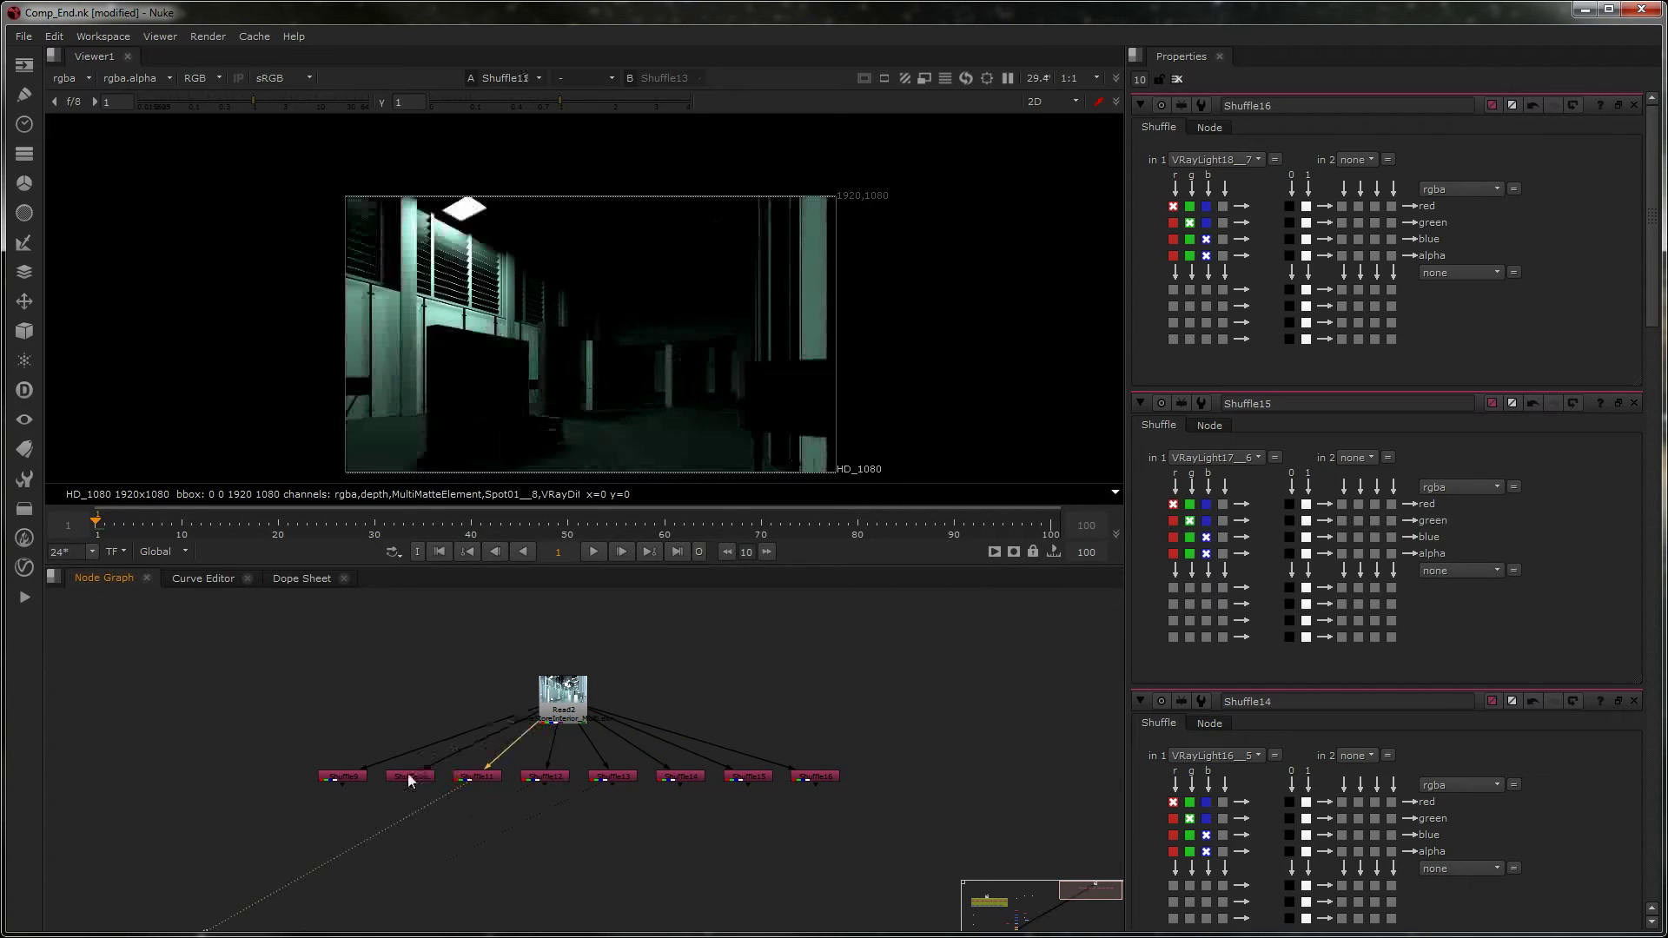
click(408, 775)
key(1)
click(357, 776)
key(1)
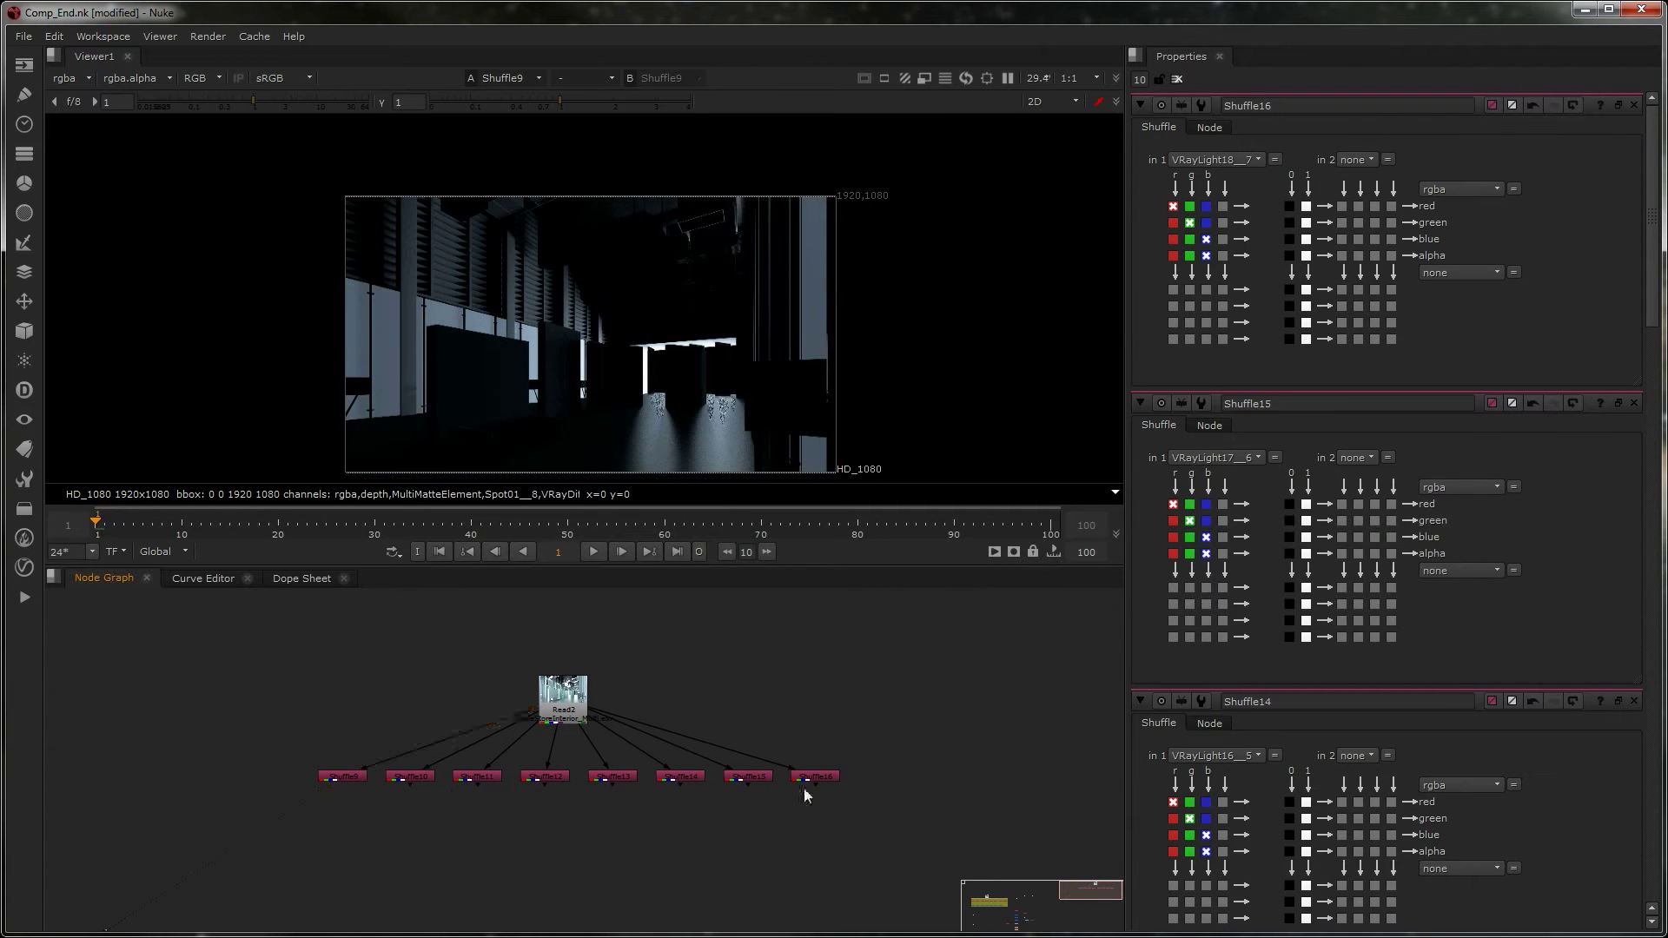
- Add a Grade node after every Shuffle node, from Shuffle16 through to Shuffle9
click(812, 778)
key(g)
click(747, 776)
key(g)
click(682, 778)
key(g)
click(613, 777)
key(g)
click(544, 776)
key(g)
click(480, 778)
key(g)
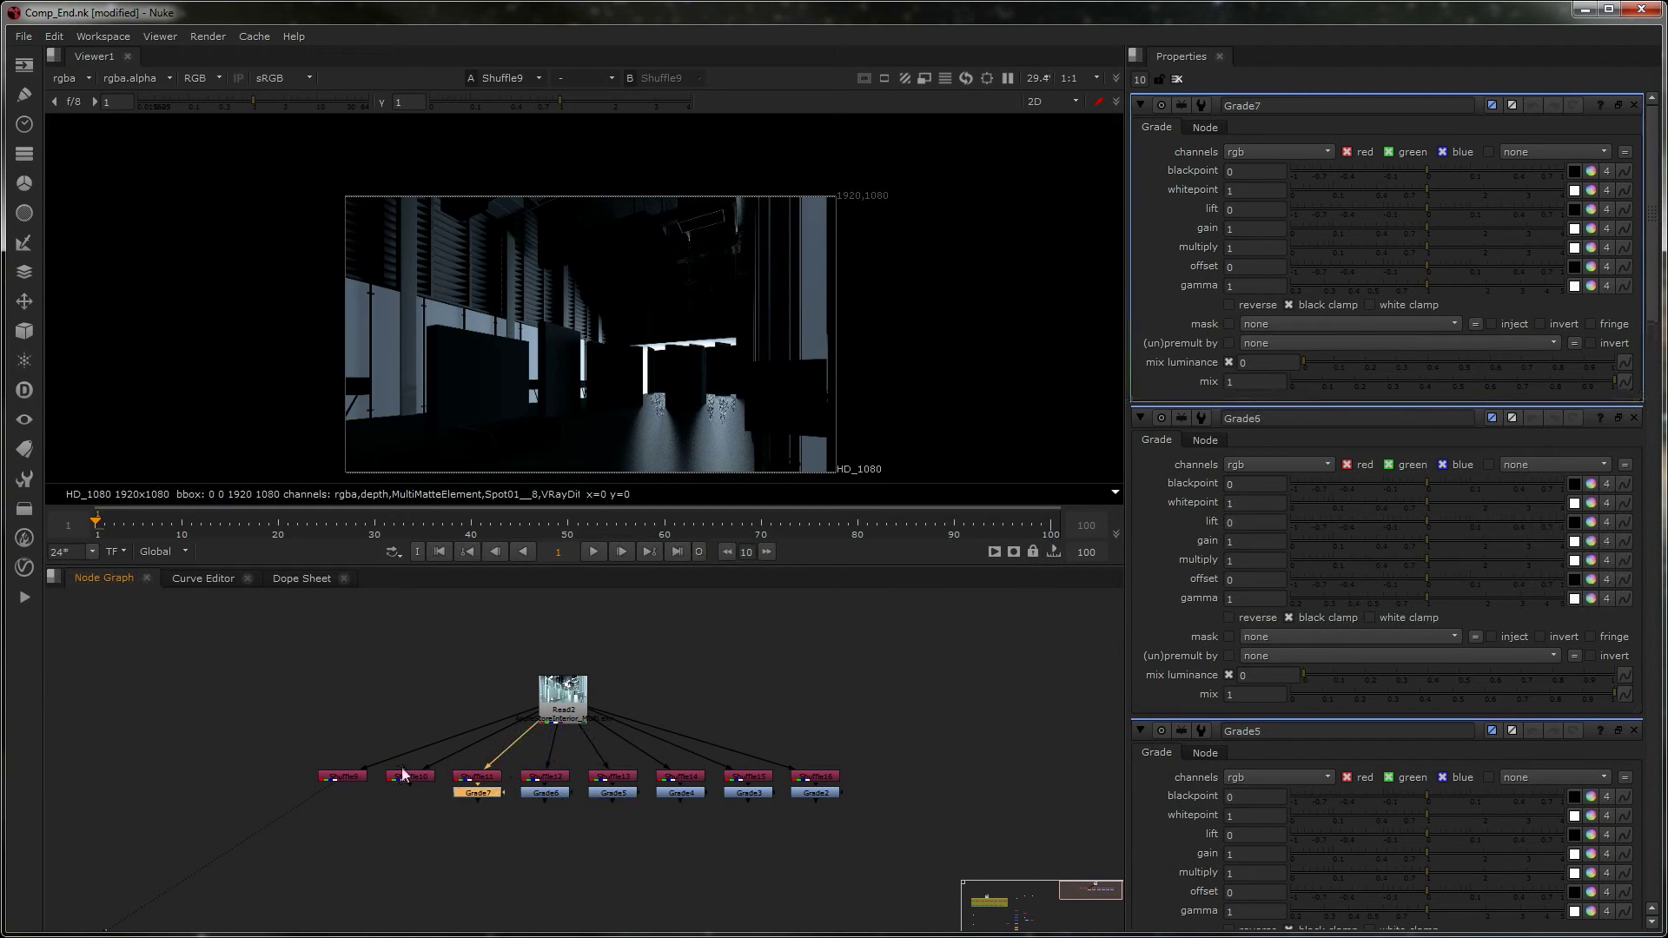
click(401, 779)
key(g)
click(351, 778)
key(g)
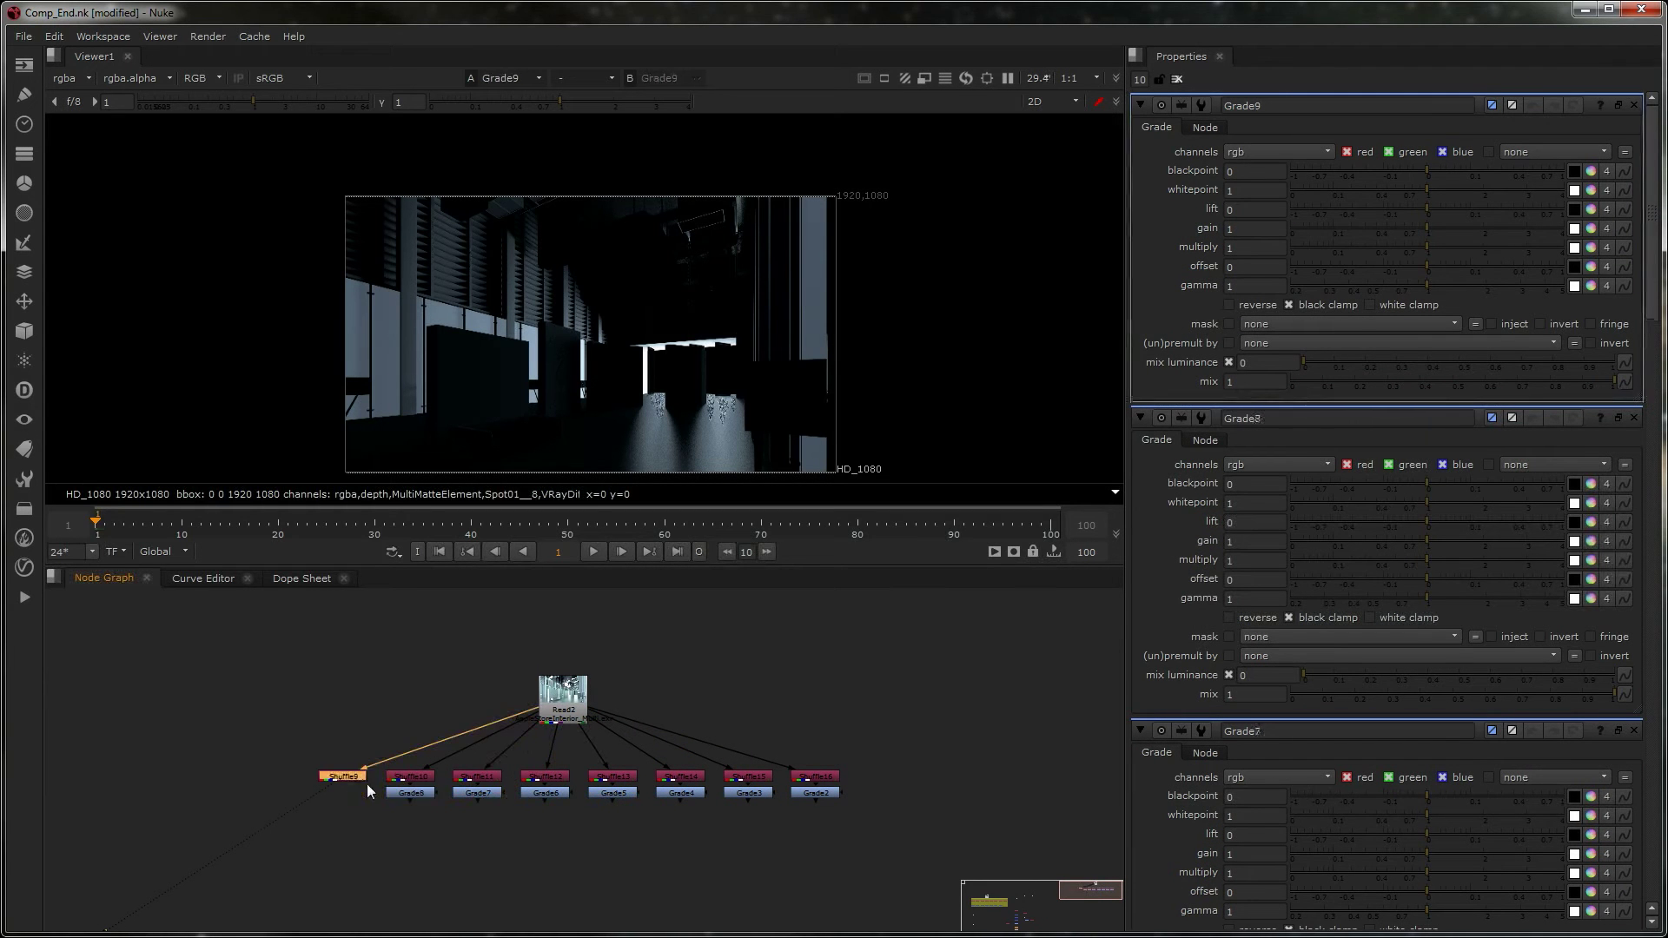
- Merge Grade2 as input A with Grade3 as input B and set the merge operation to plus
middle_drag(597, 807, 715, 790)
scroll(857, 773, up, 1)
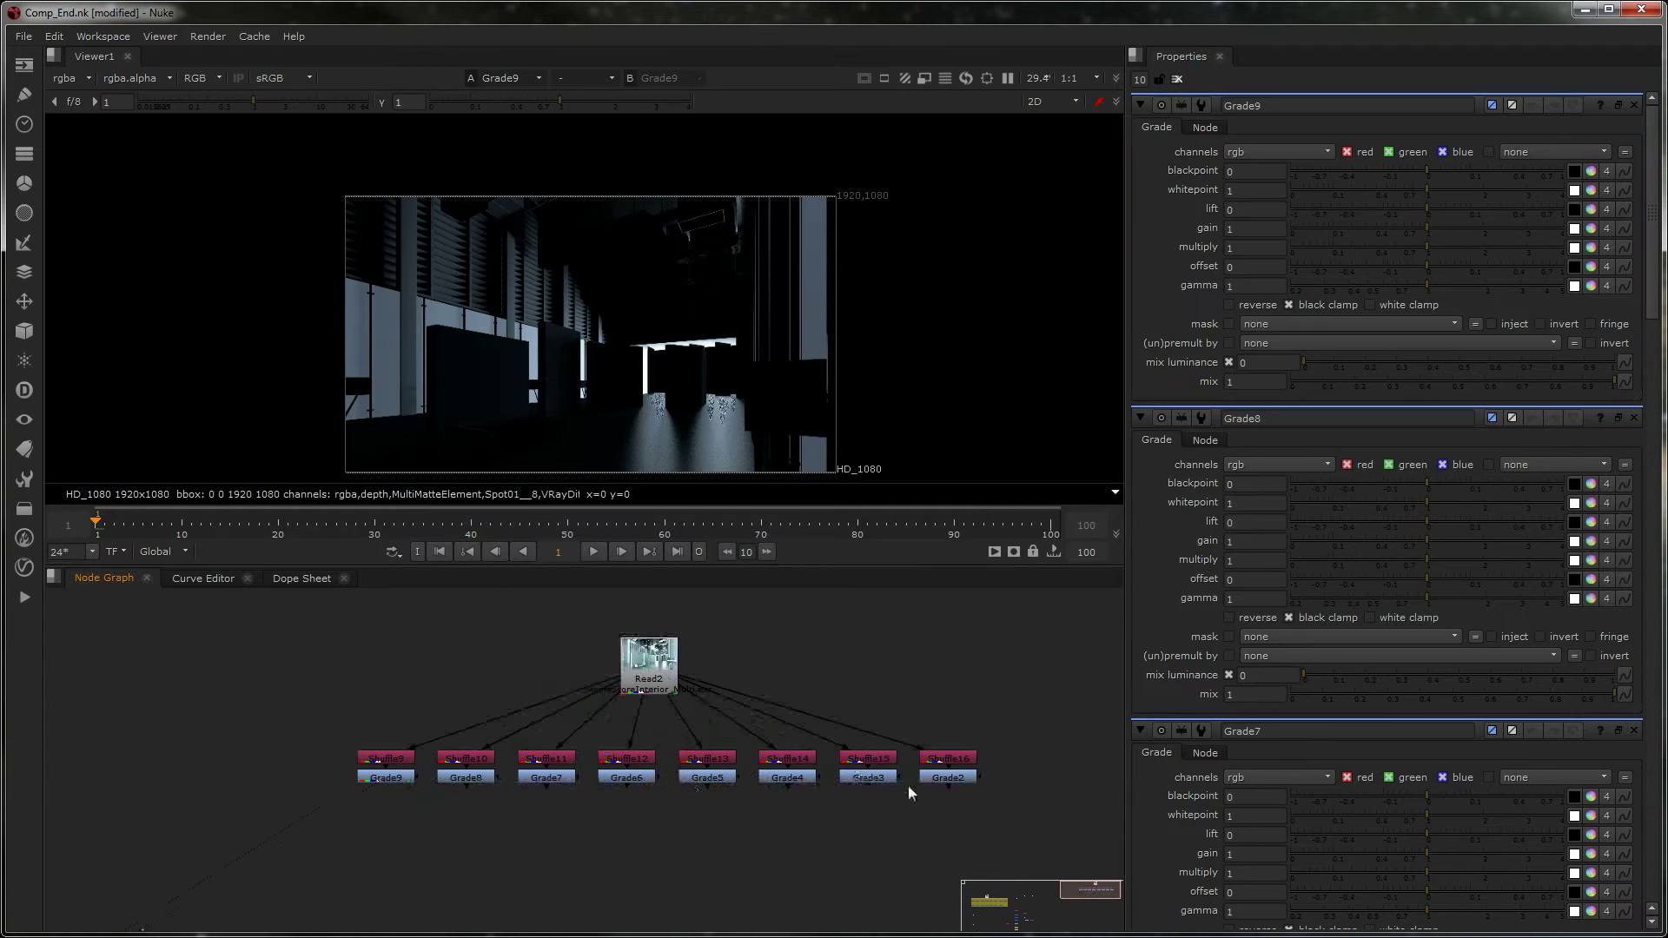
middle_drag(909, 795, 882, 765)
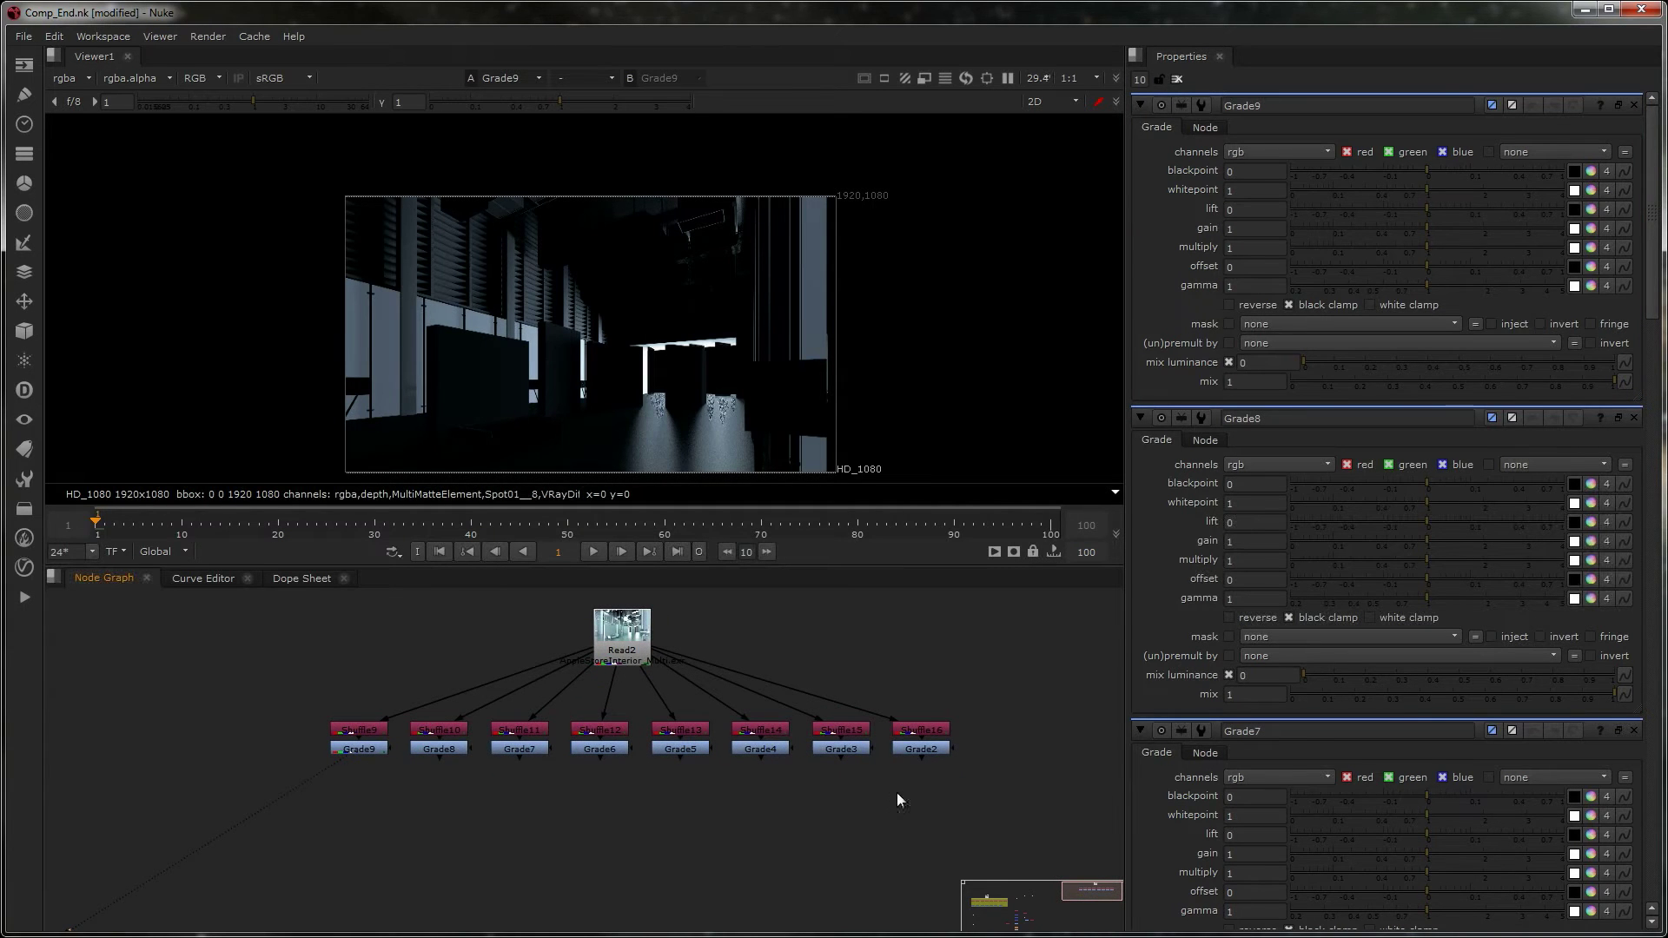
key(m)
mouse_move(882, 776)
mouse_down()
mouse_move(921, 758)
mouse_move(839, 753)
mouse_move(872, 795)
mouse_move(854, 793)
mouse_up()
click(1243, 153)
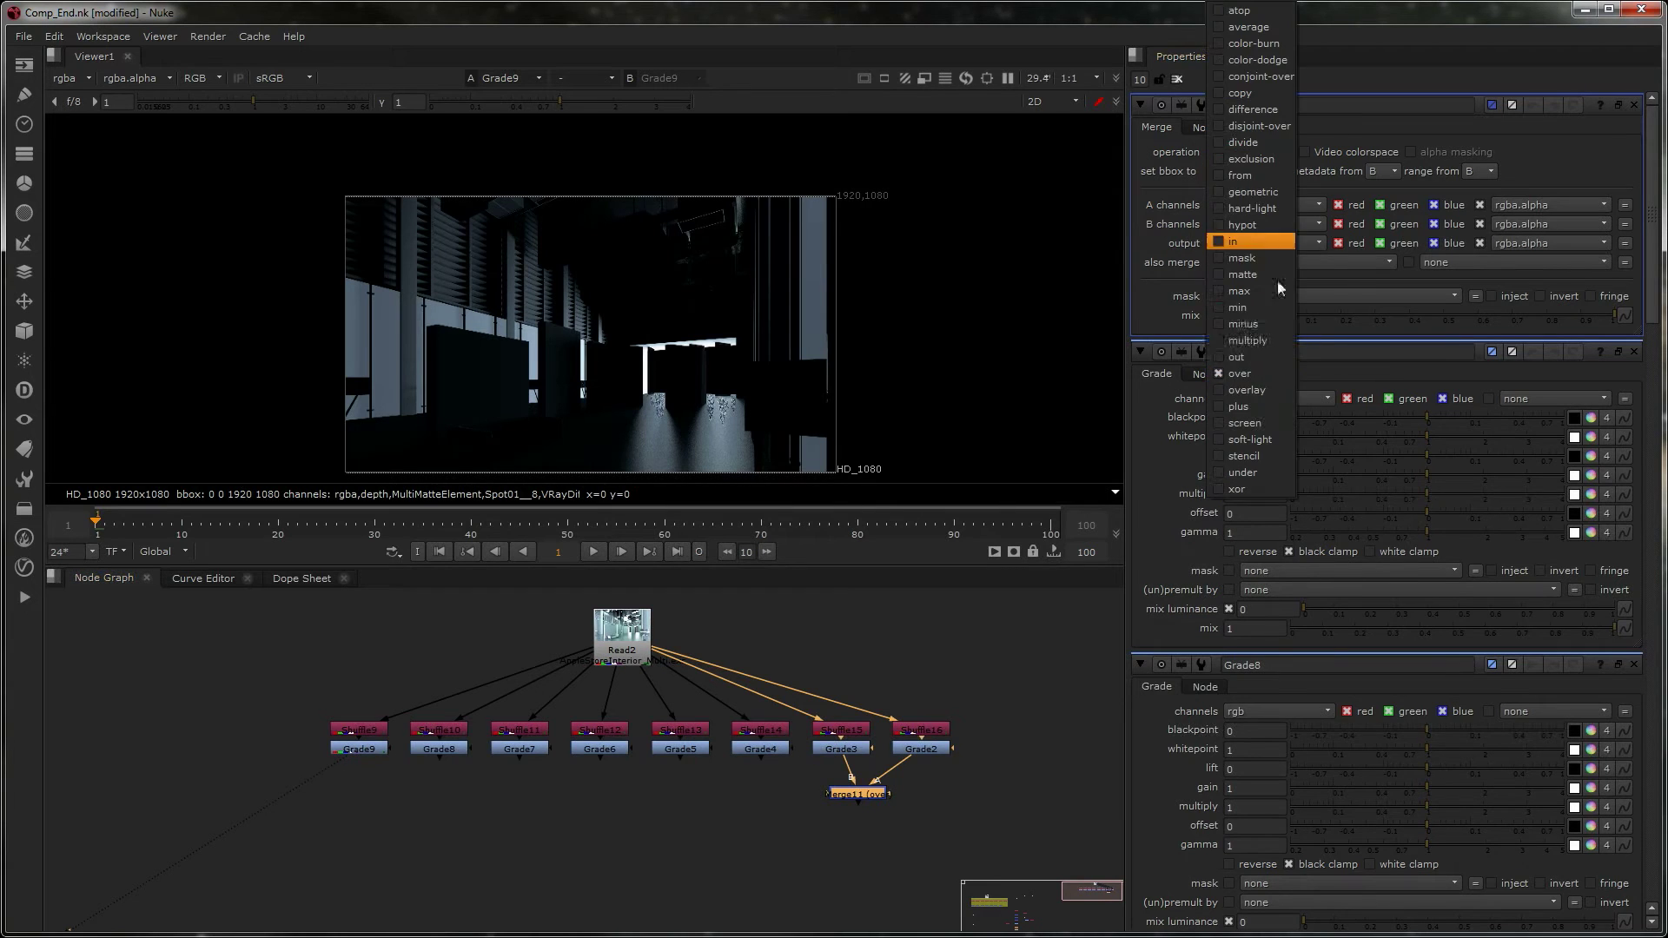
click(1249, 400)
- View the separate graded light and compare it with the merged result of Grade2 and Grade3
click(919, 750)
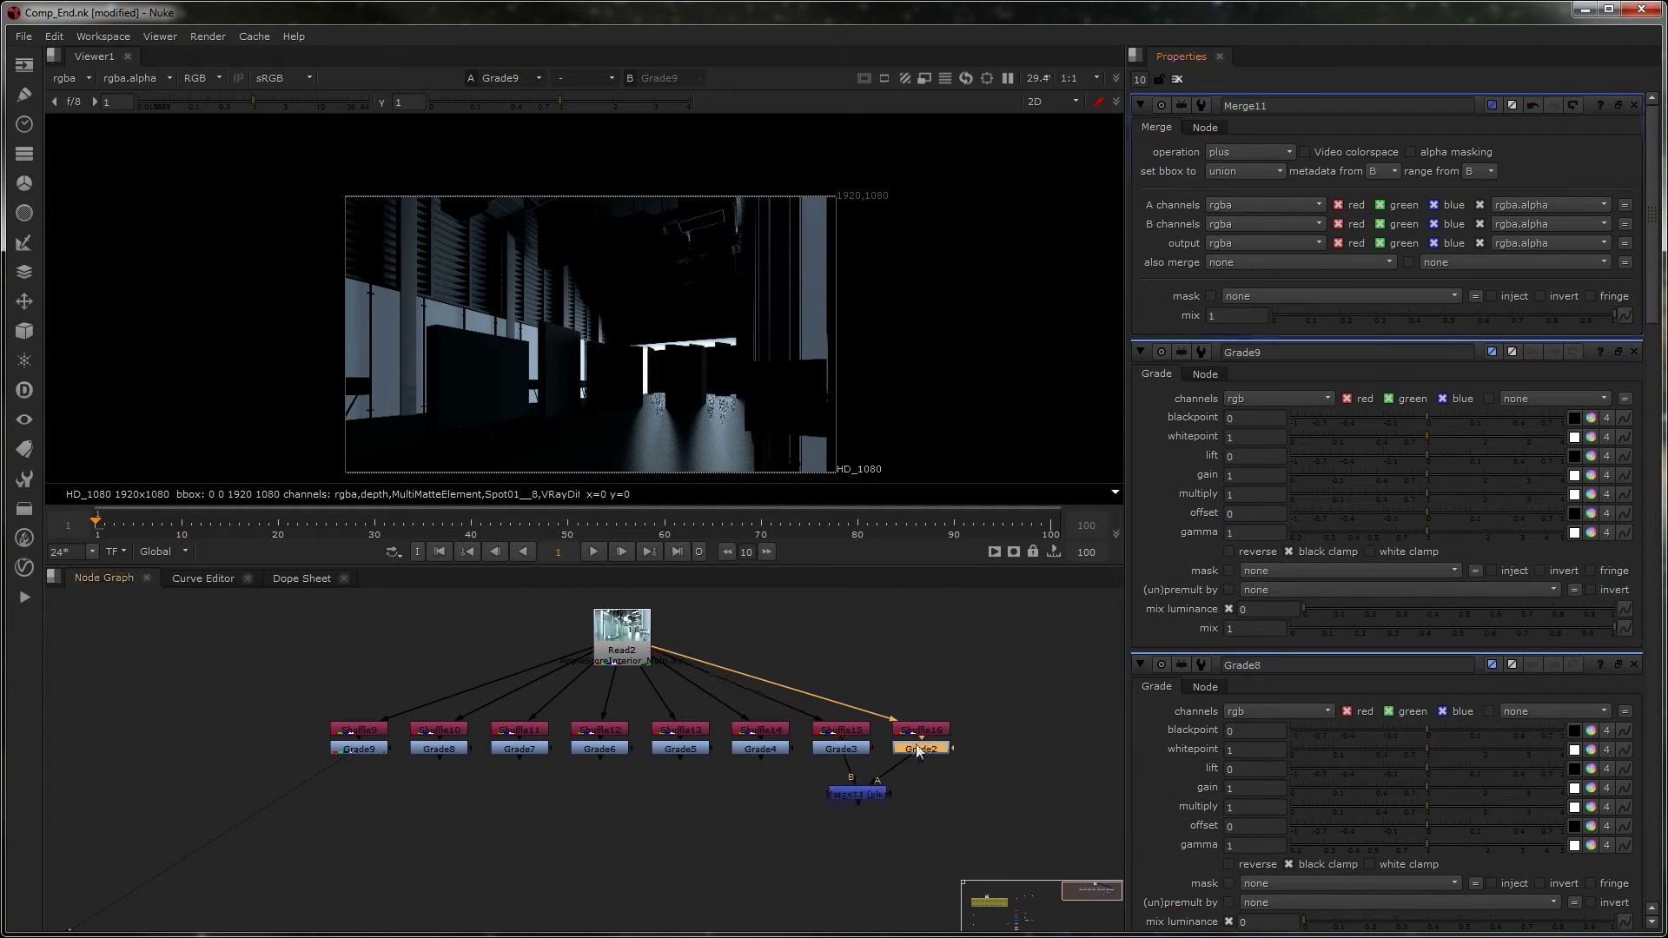
click(856, 750)
key(1)
click(857, 795)
key(1)
- Add a Merge below Grade4 with Grade4 as A and Merge11 as B, set its operation to plus and view it
click(759, 795)
key(m)
drag(744, 777, 761, 749)
drag(843, 798, 844, 797)
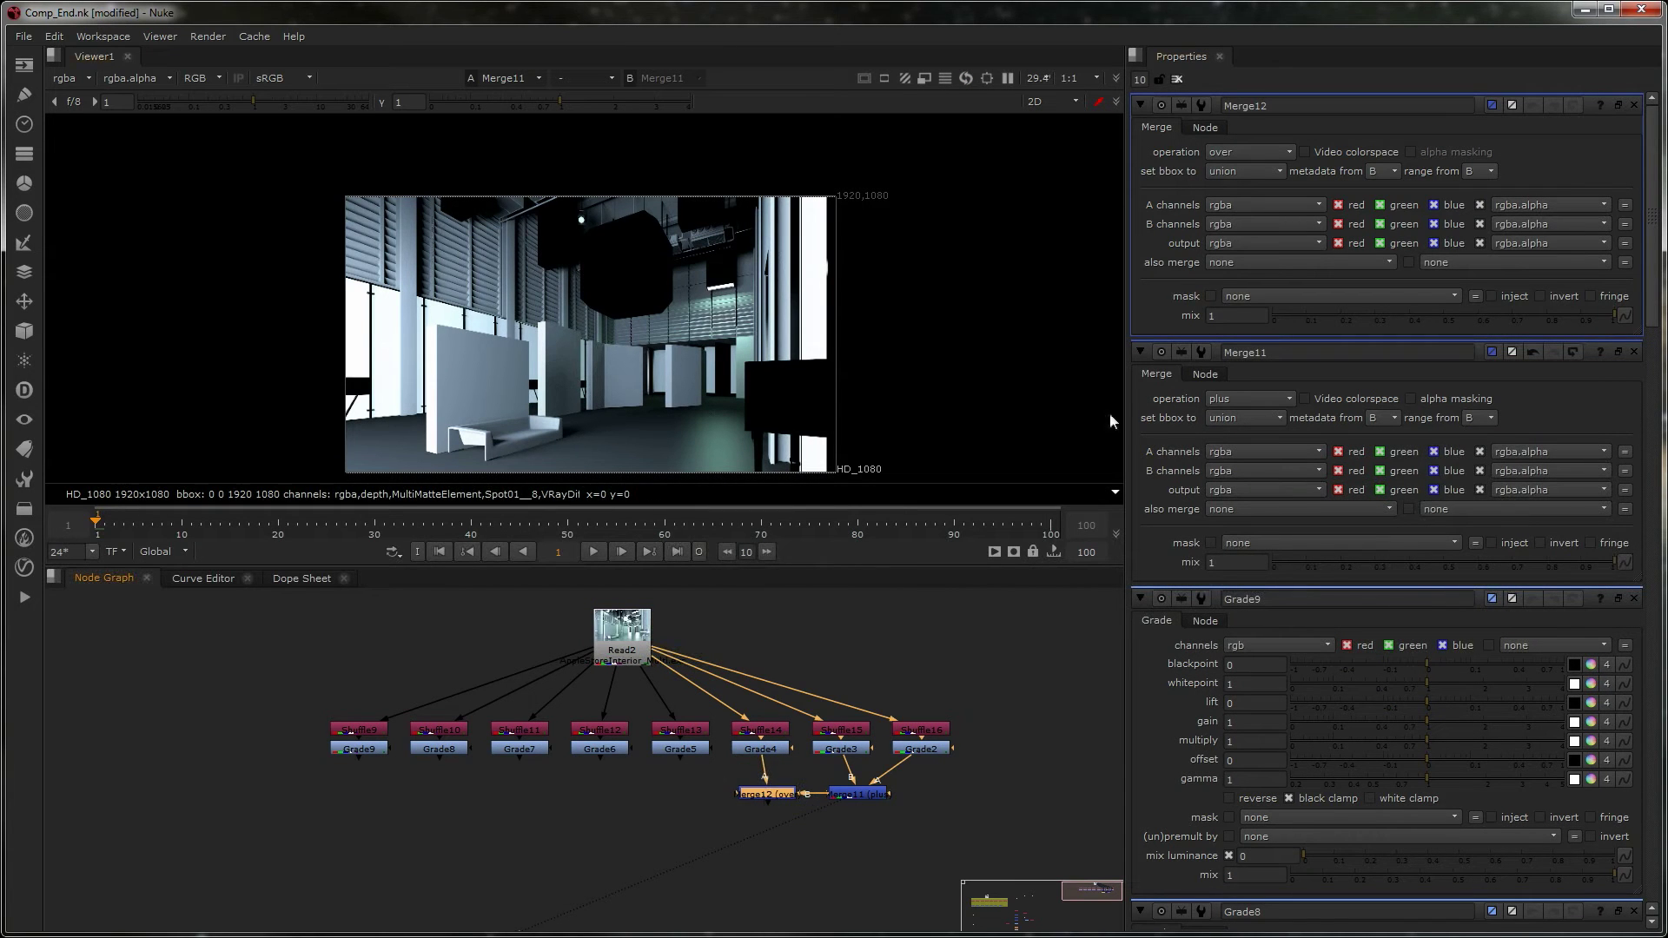
click(1222, 153)
click(1233, 404)
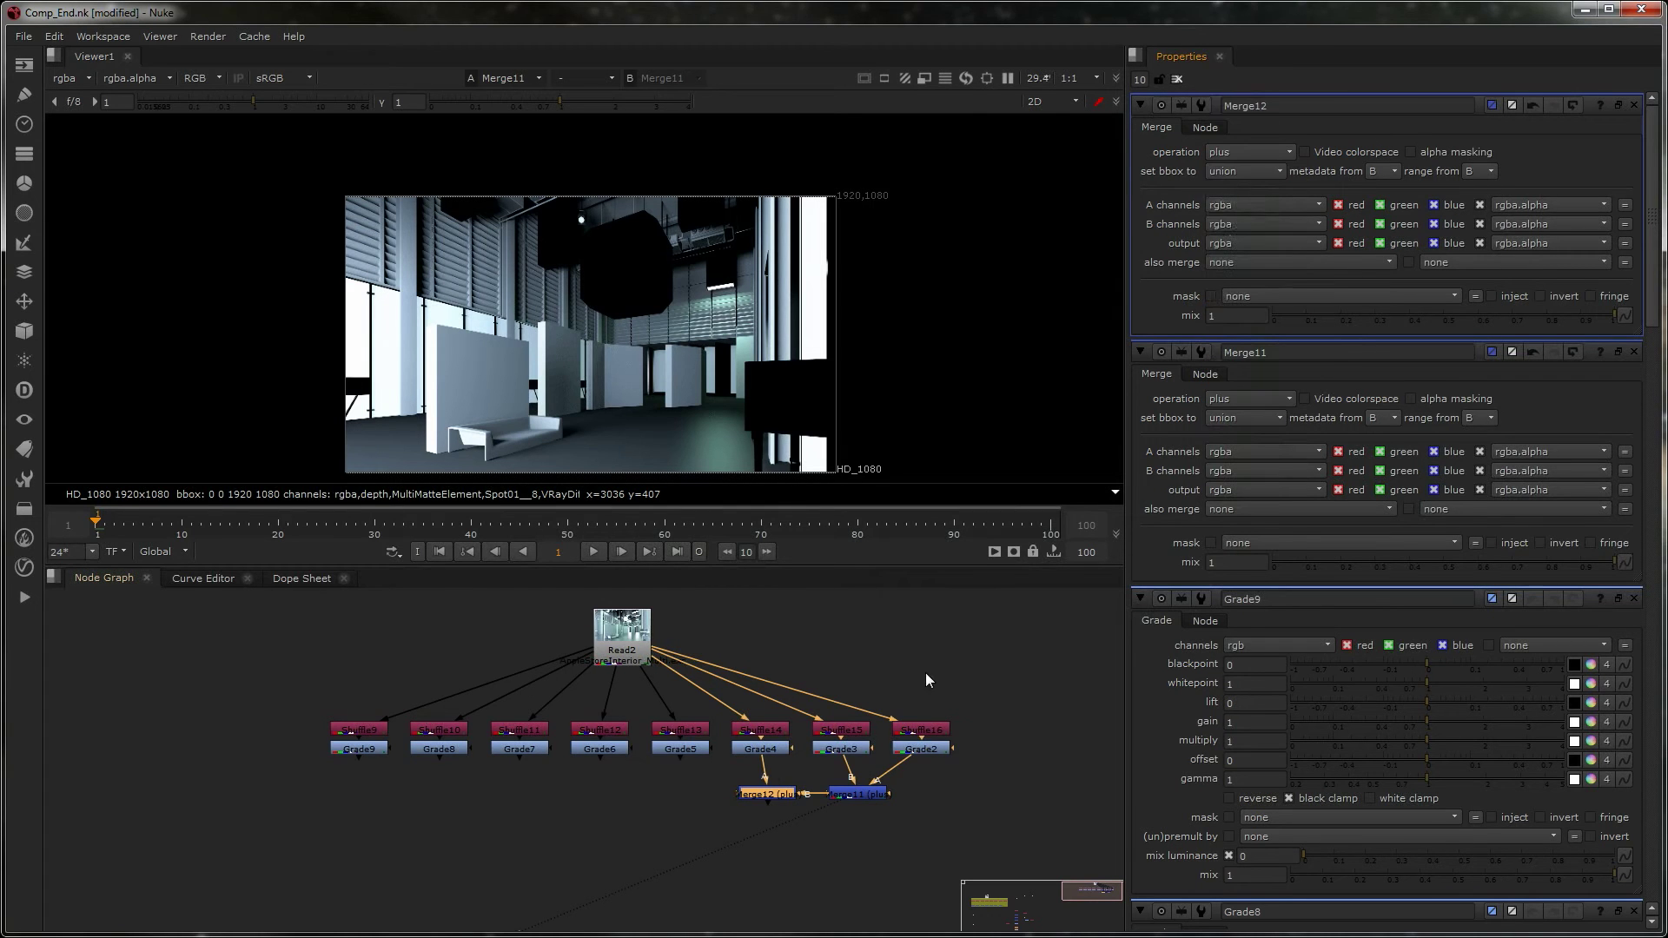
key(1)
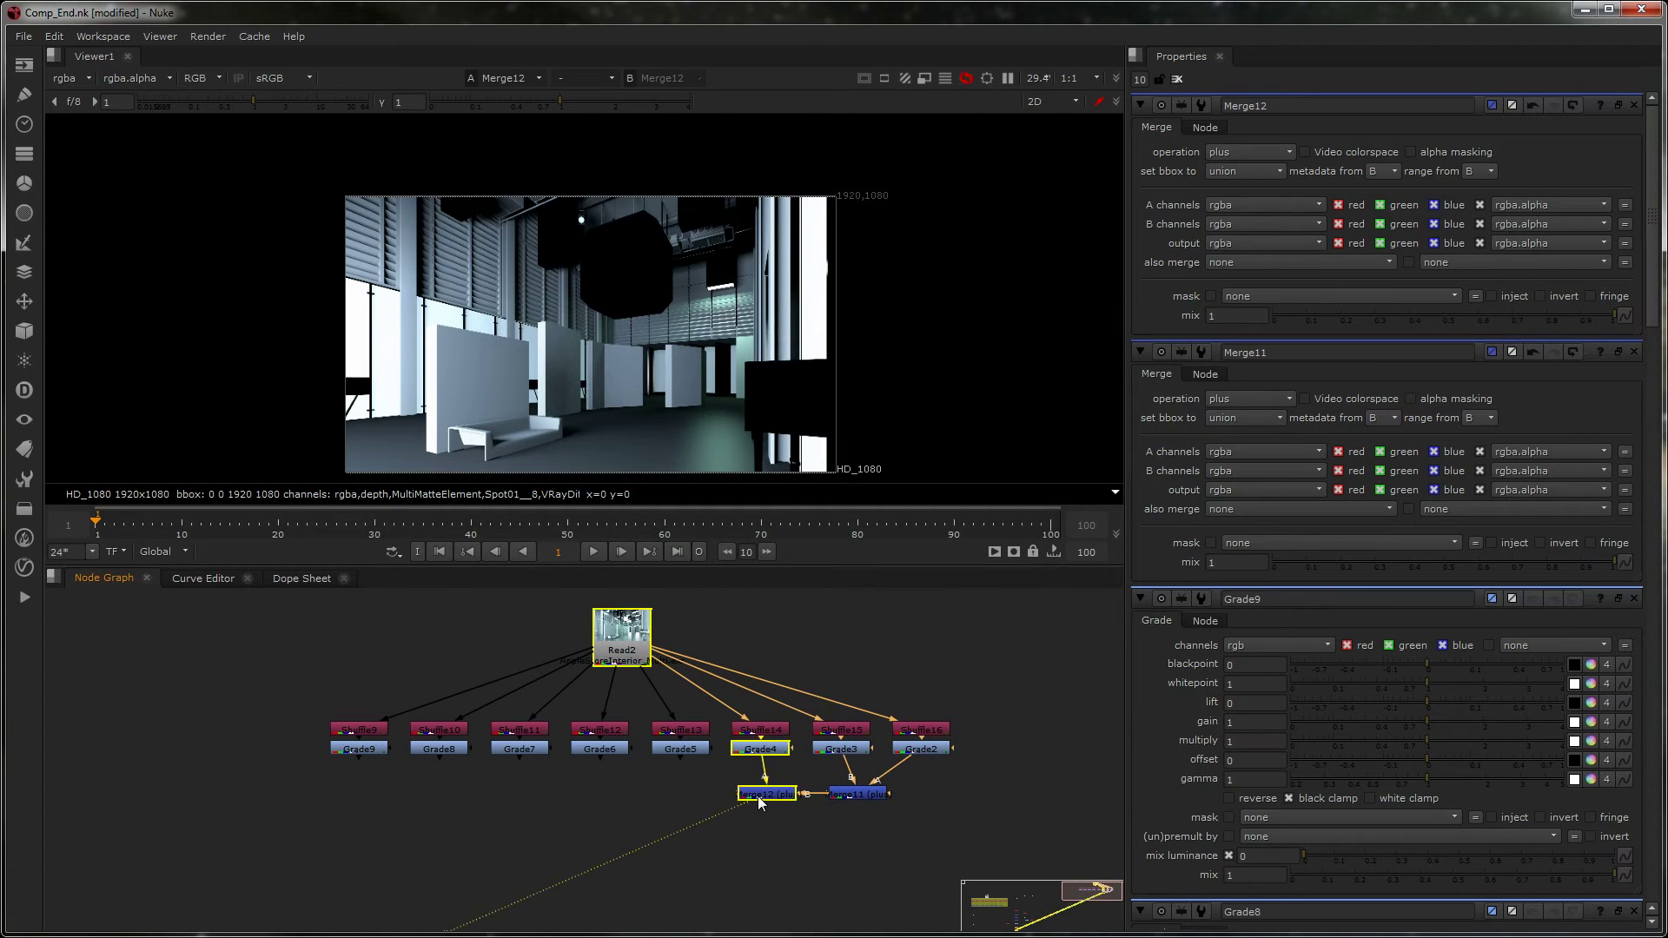
- Add a Merge below Grade5 with Grade5 as A and Merge12 as B, set its operation to plus and view it
click(664, 795)
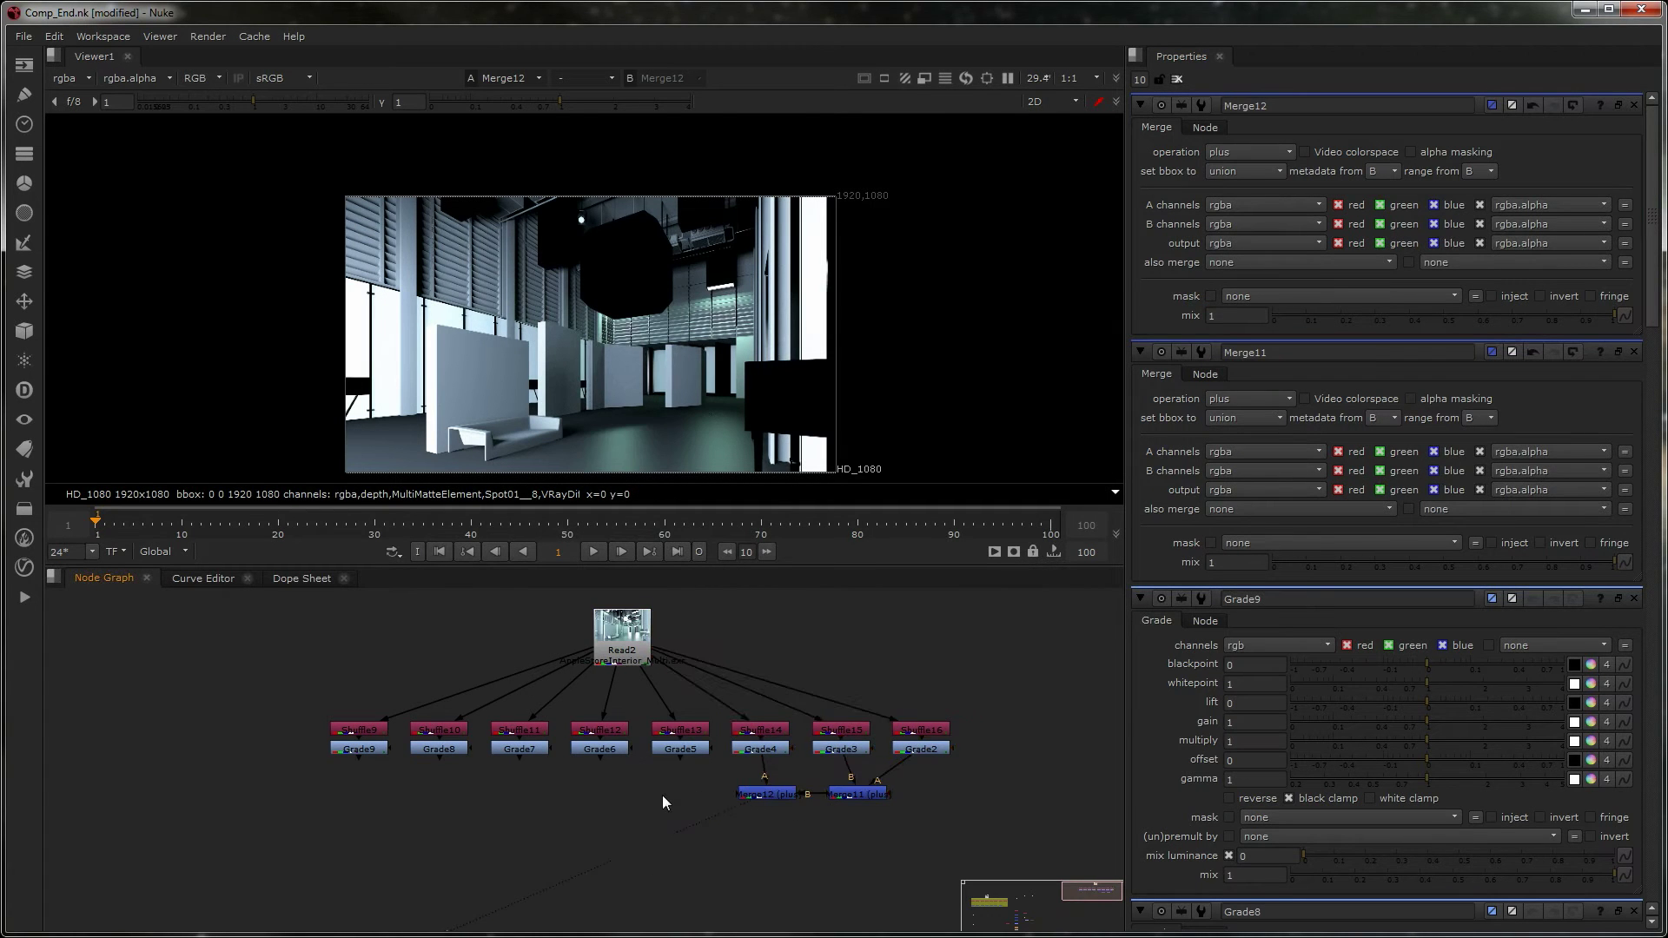
key(m)
drag(752, 797, 754, 796)
drag(650, 778, 690, 796)
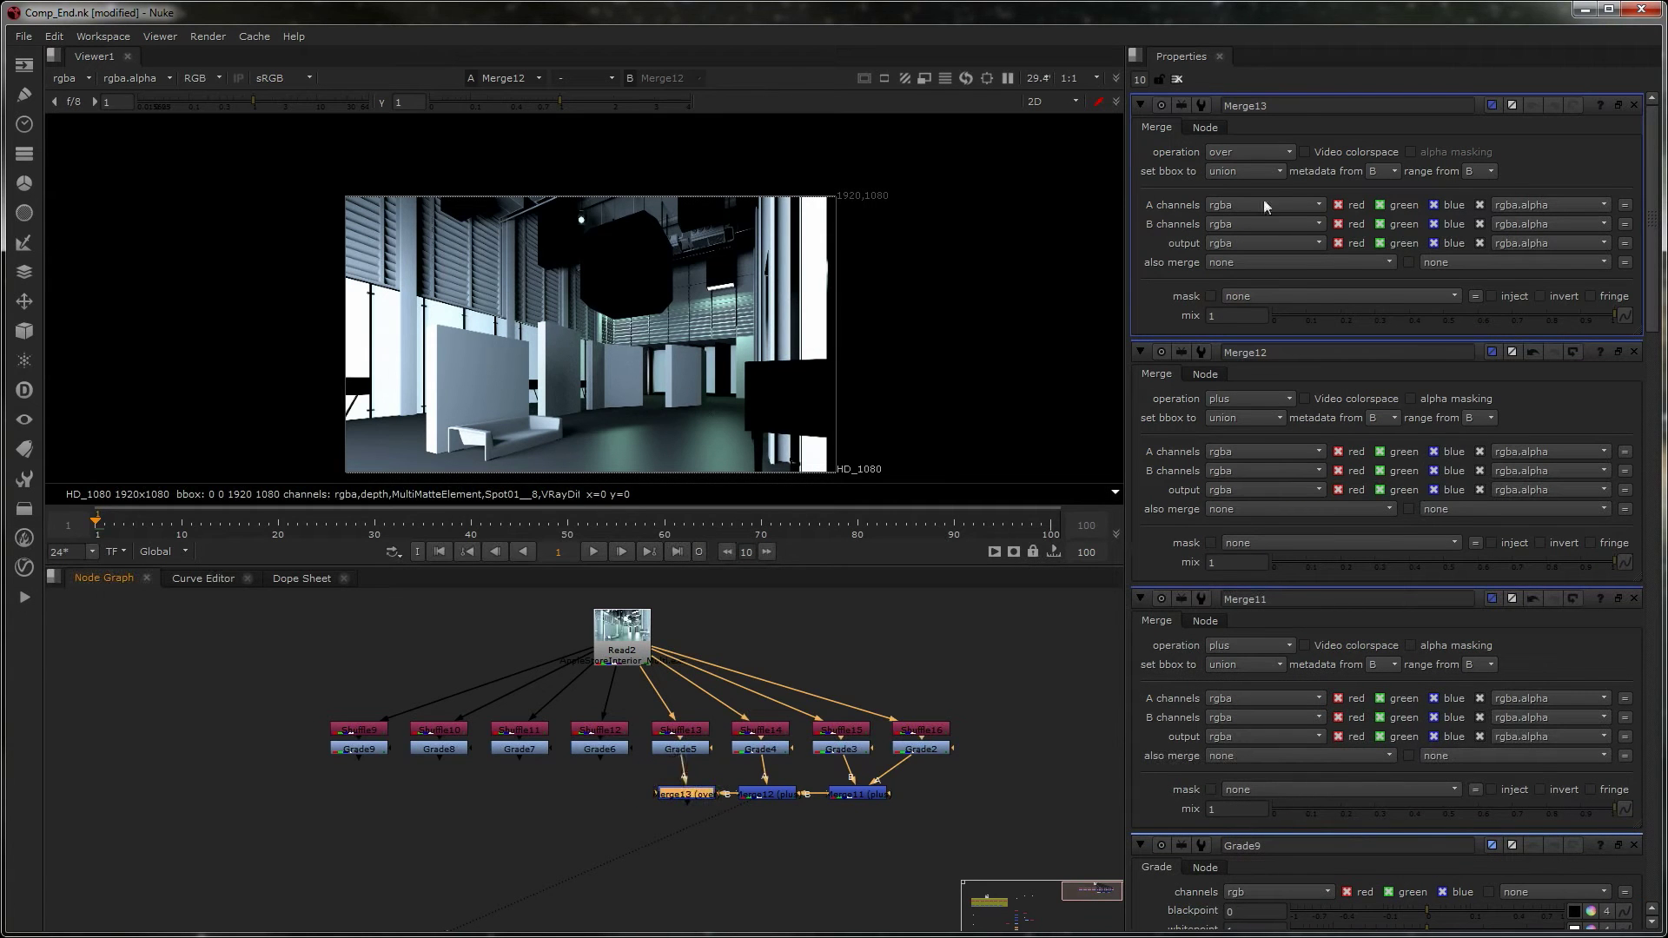
click(1248, 151)
click(1257, 409)
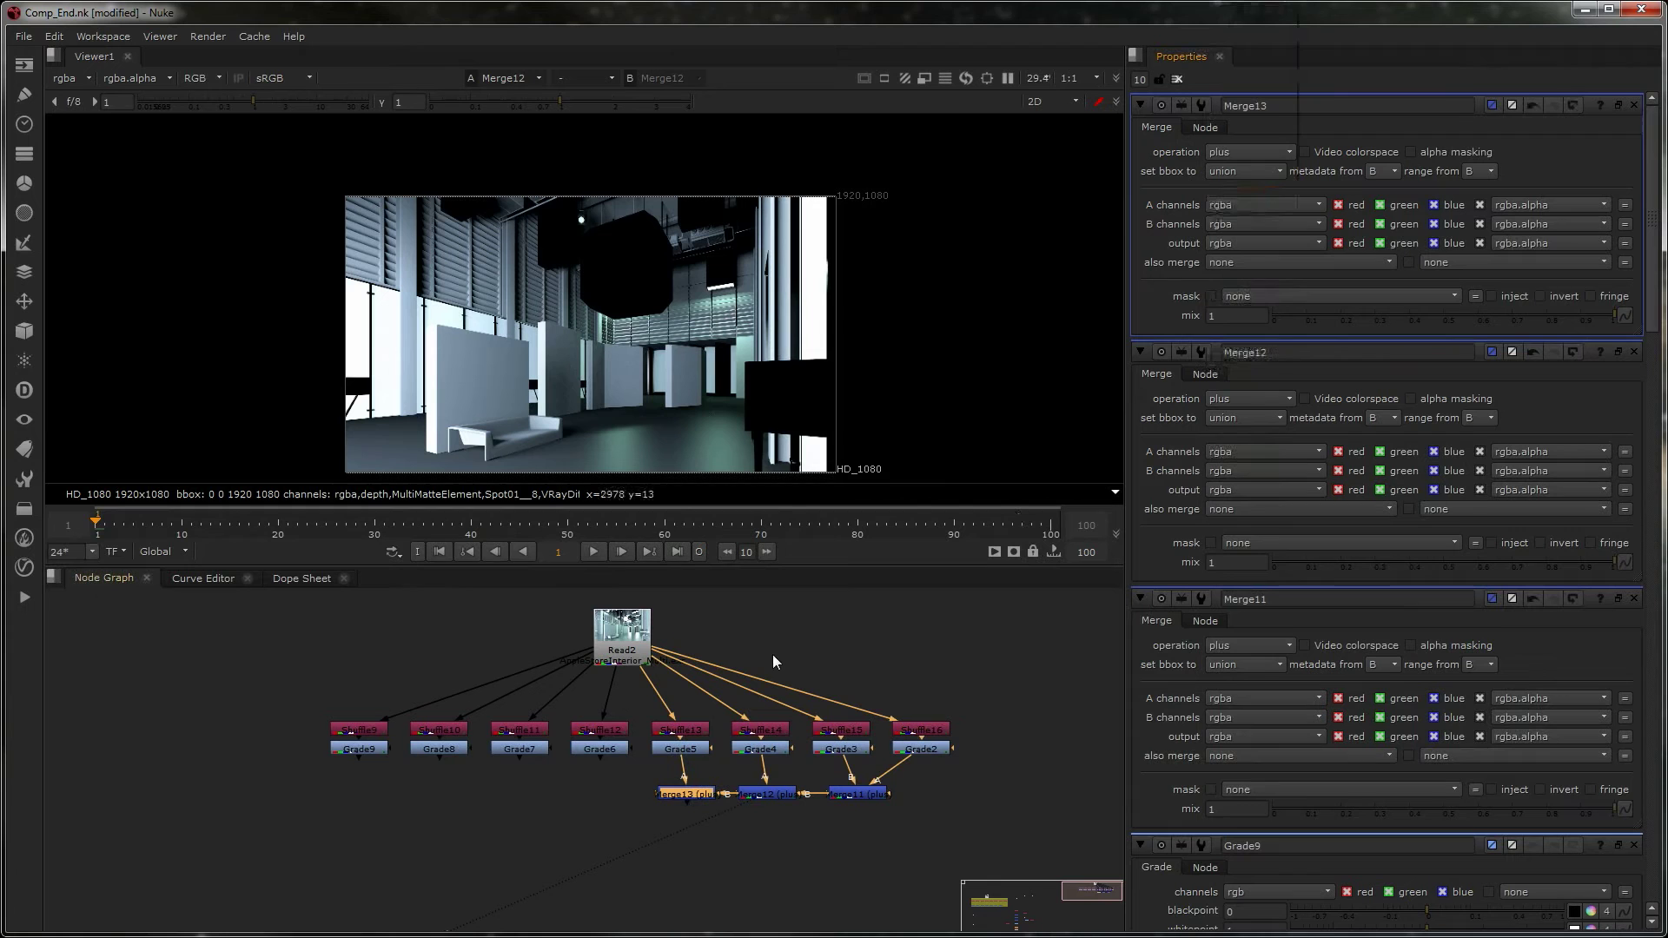
key(1)
- Duplicate the plus Merge13 below Grade6, connect its B input to Merge13 and A input to Grade6, and view it
click(612, 791)
click(688, 794)
click(561, 799)
key(ctrl)
drag(570, 778, 678, 791)
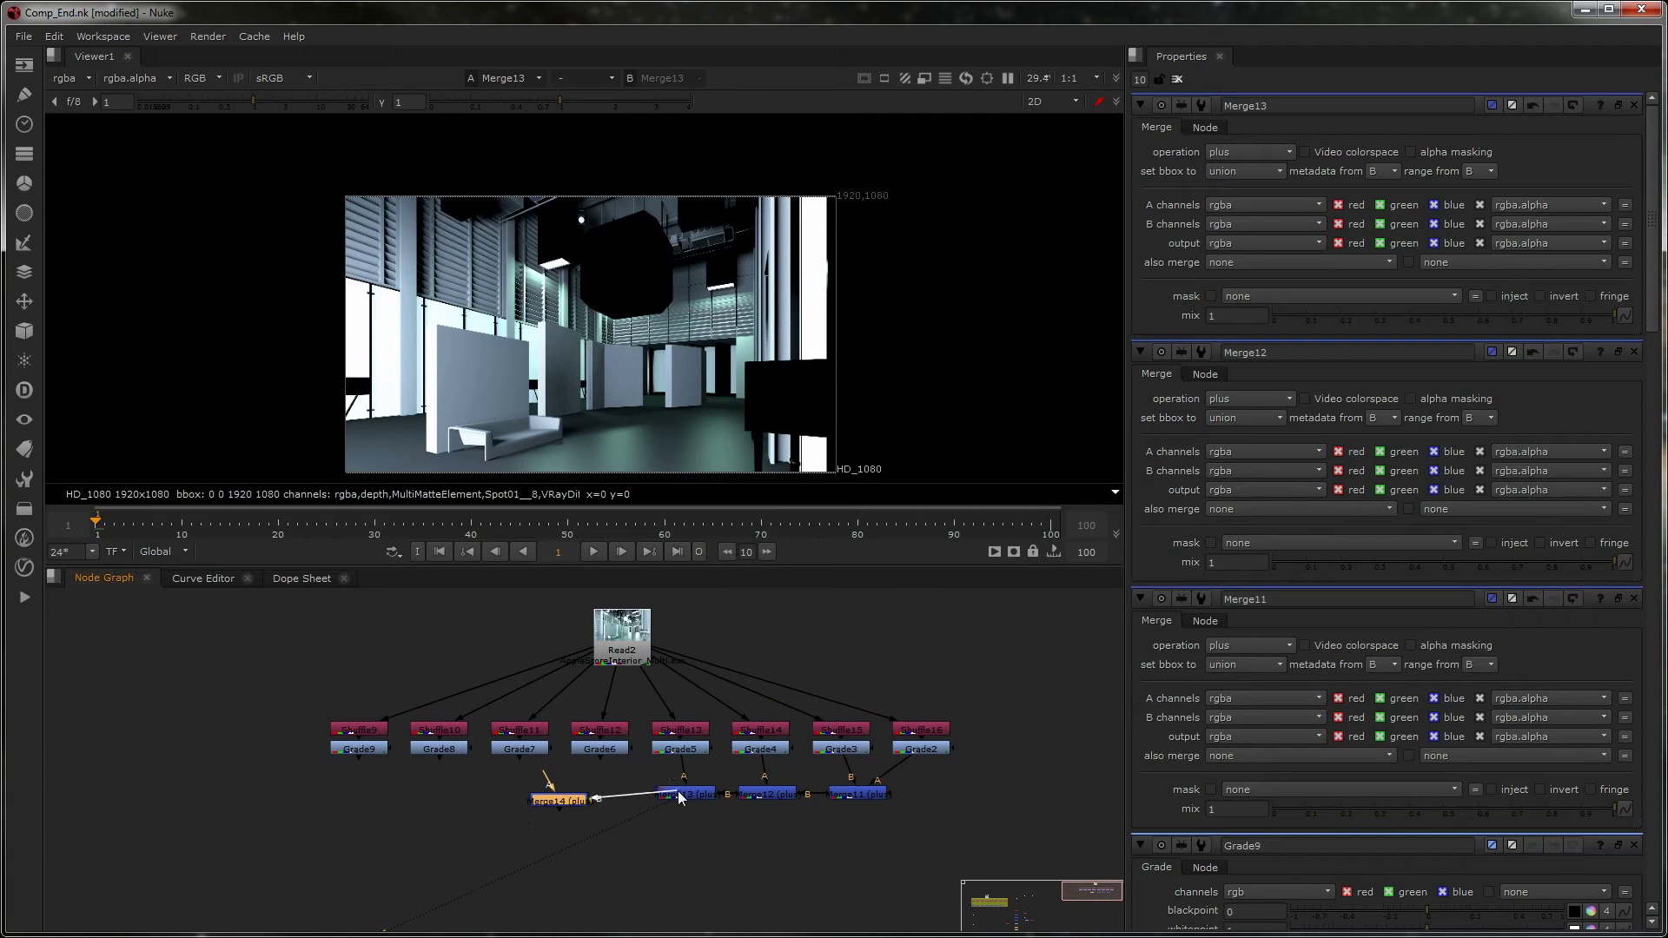
drag(554, 779, 601, 799)
double_click(597, 790)
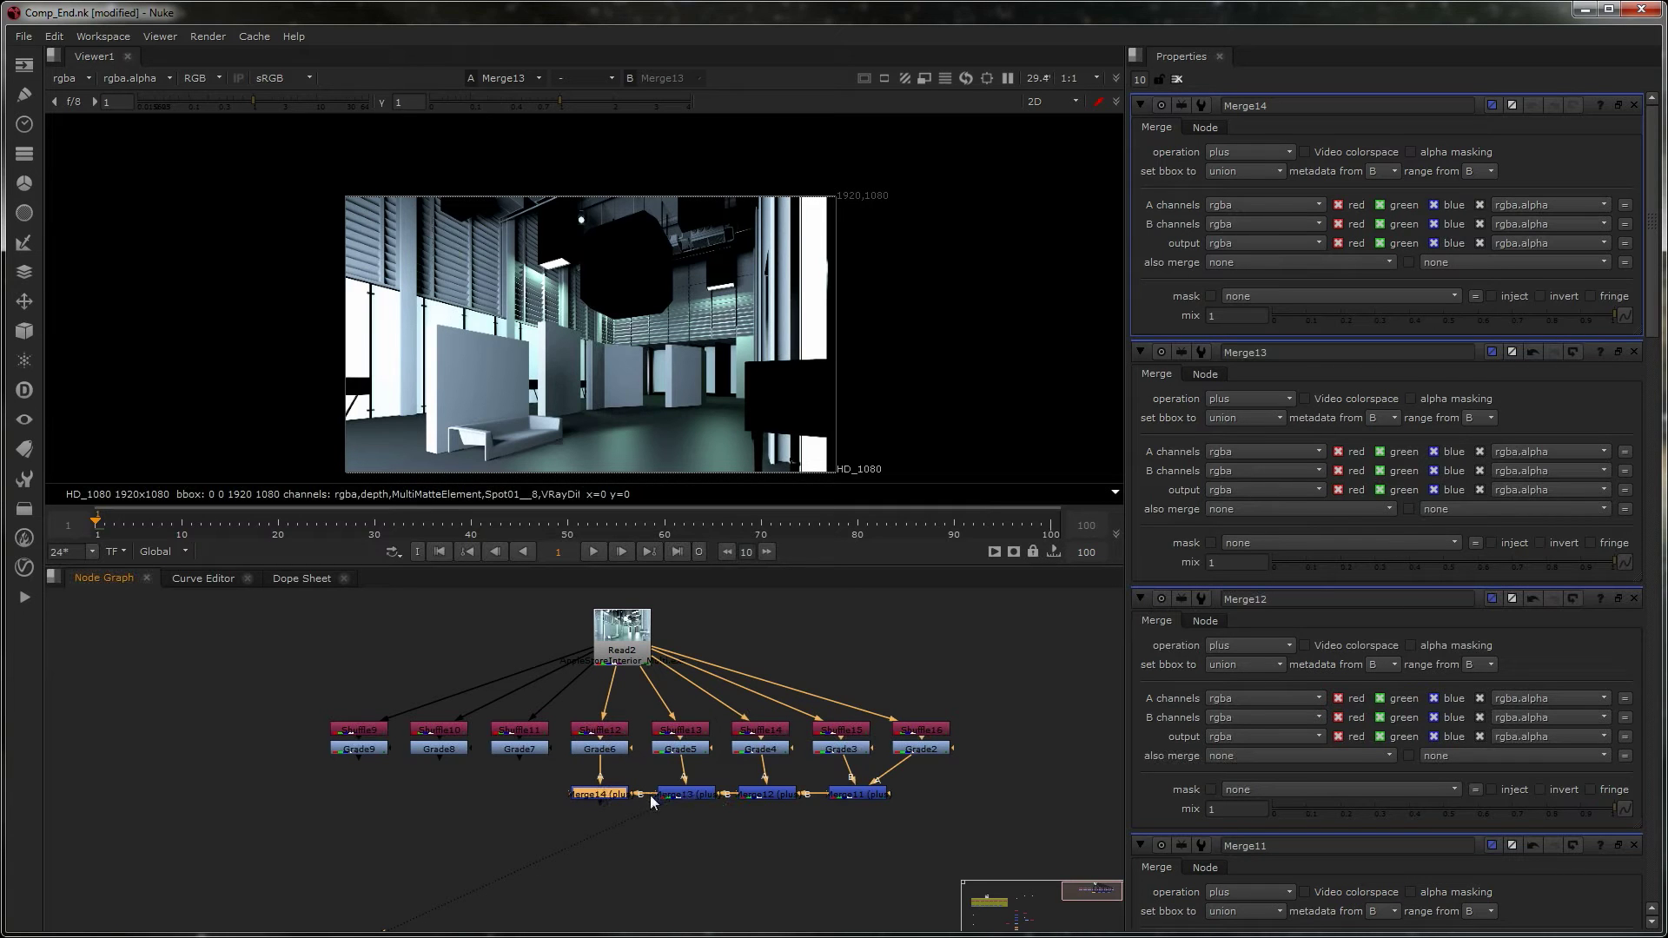
key(1)
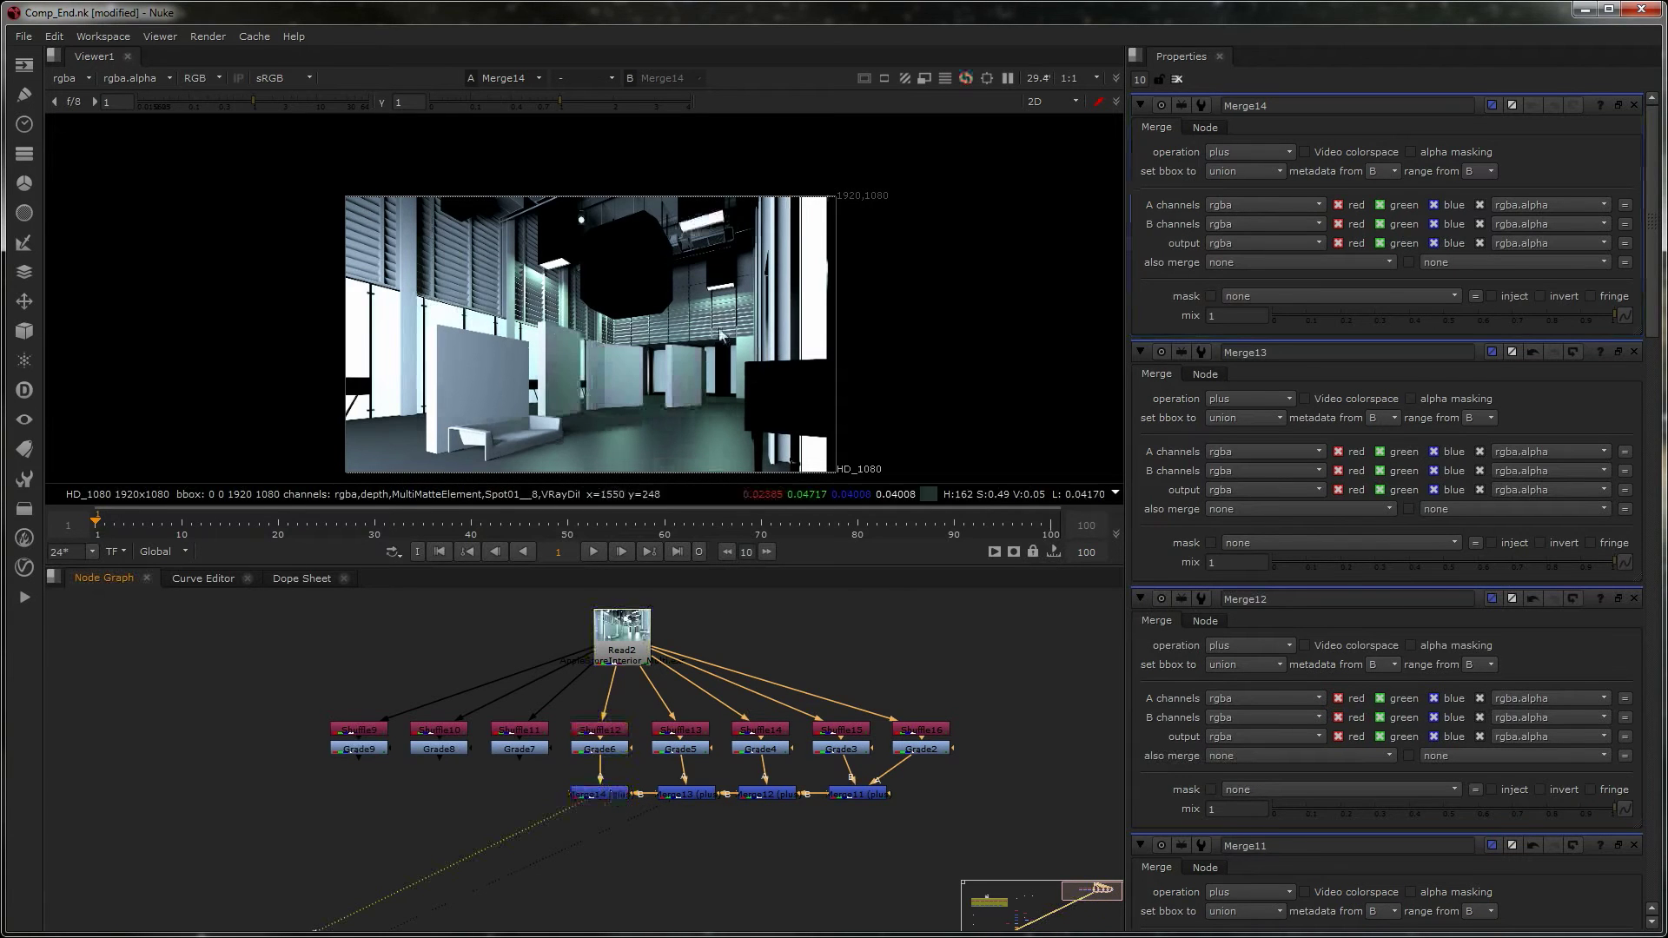
- Add another plus Merge below Grade7, joining Grade7 with Merge14, and view the combined lights
click(504, 794)
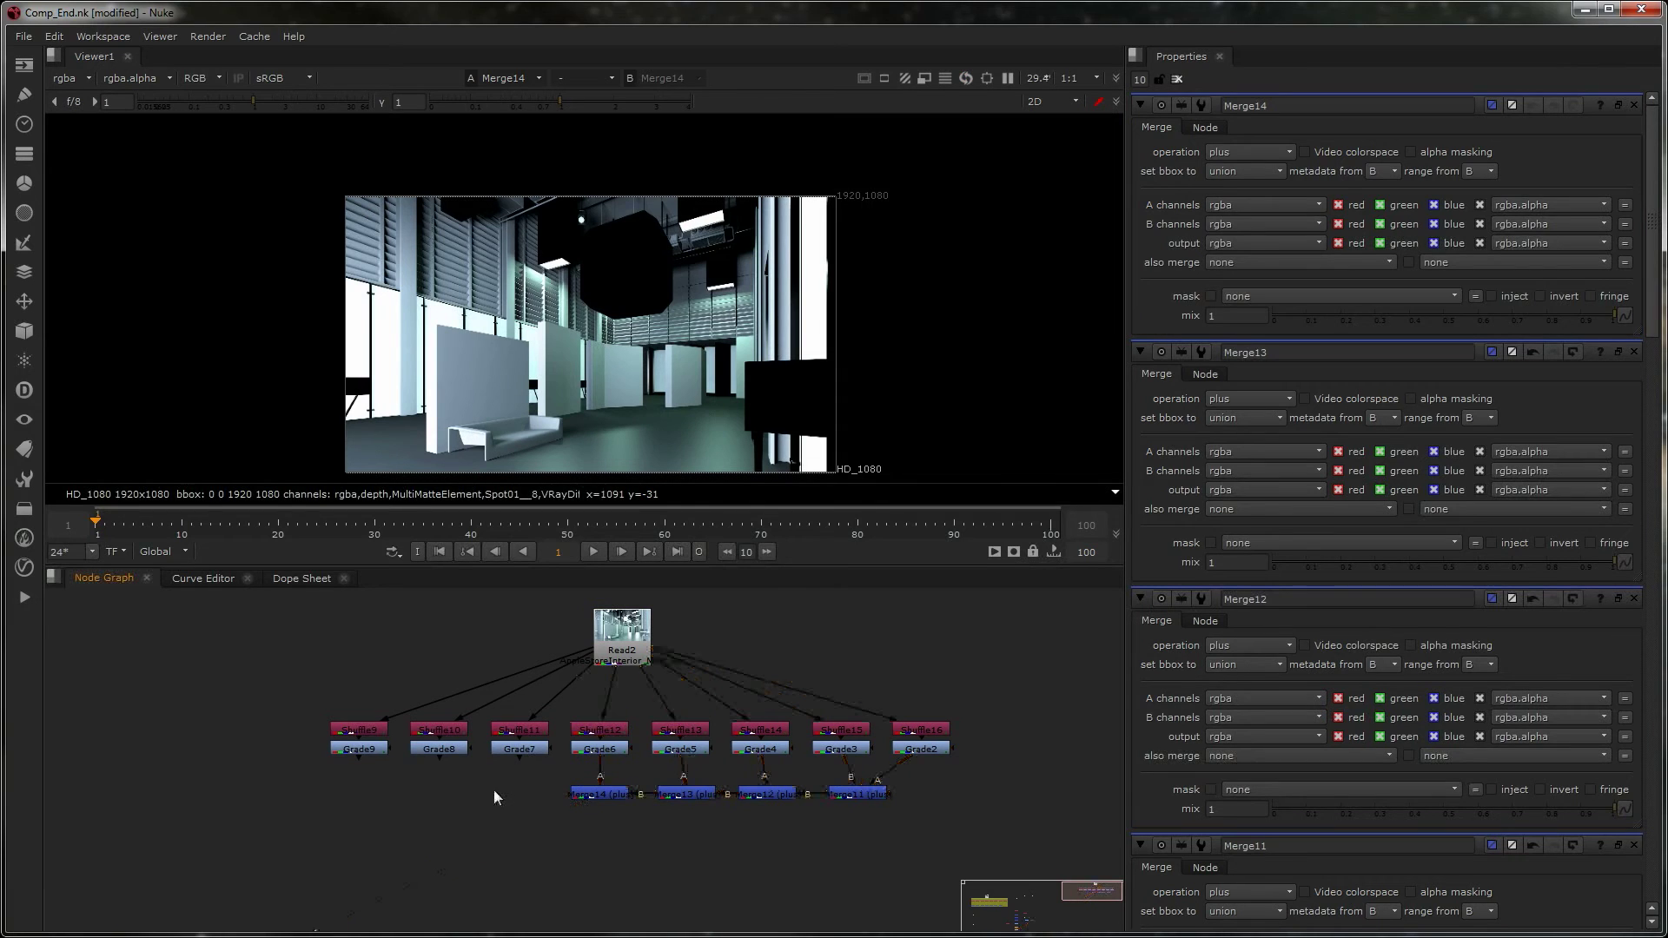
mouse_move(518, 768)
mouse_down()
mouse_move(599, 794)
mouse_move(519, 749)
mouse_move(517, 793)
mouse_up()
key(1)
click(493, 778)
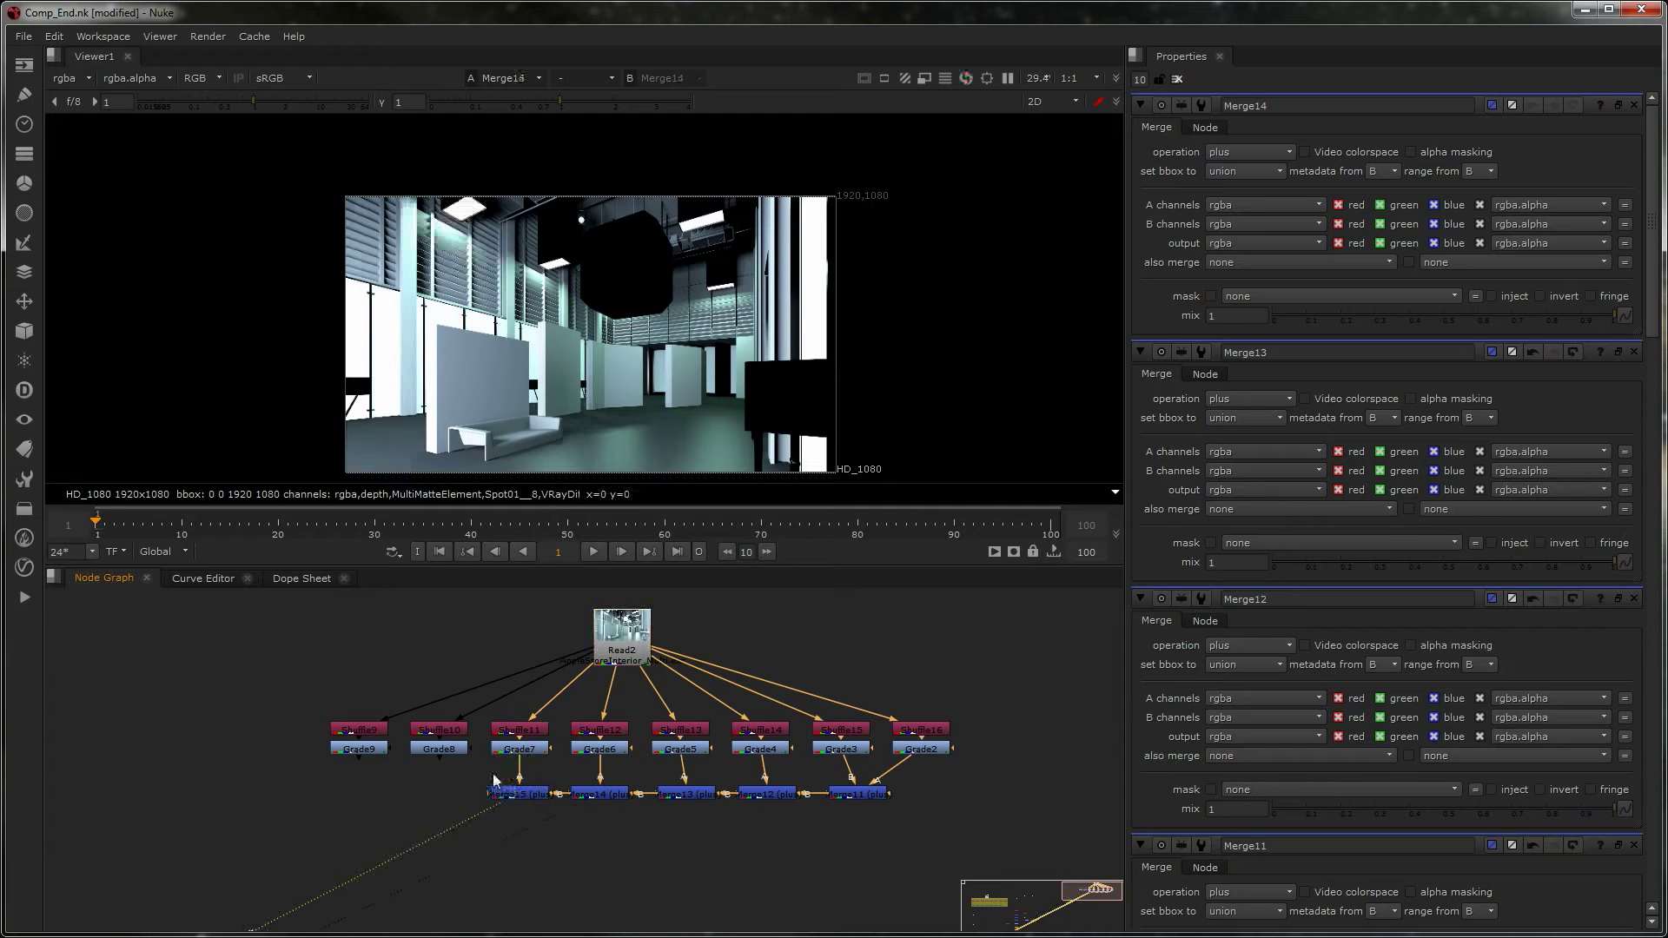
- Add a plus Merge below Grade8, with Grade8 as A and Merge15 as B
key(m)
click(358, 801)
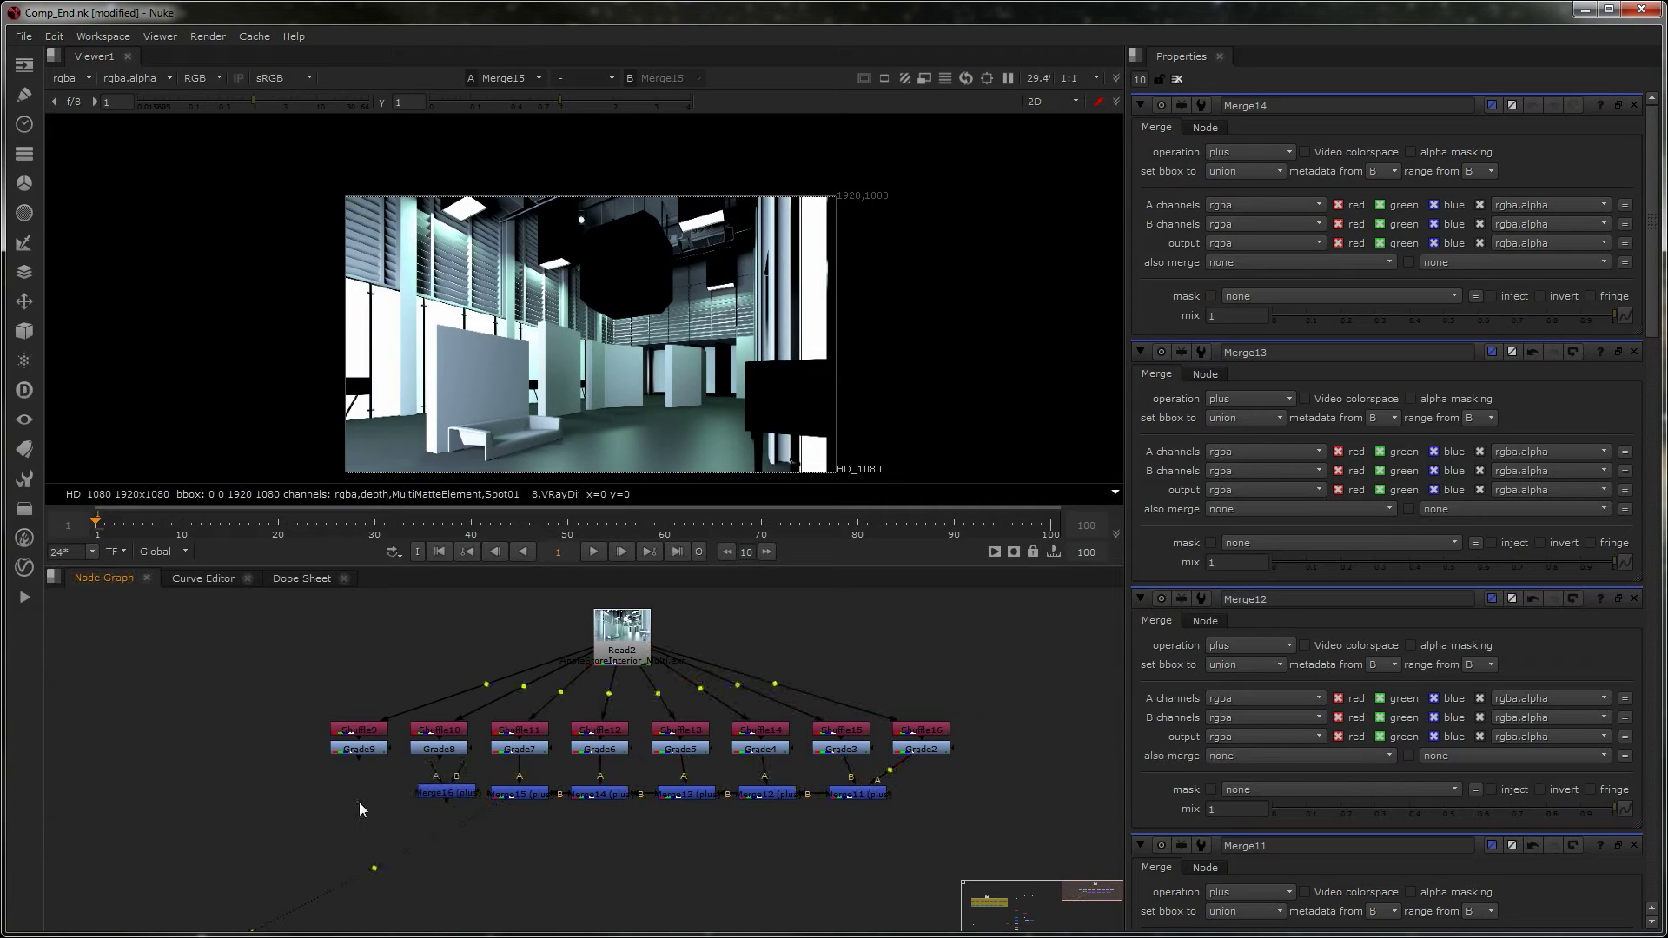
drag(456, 780, 513, 796)
drag(445, 759, 445, 757)
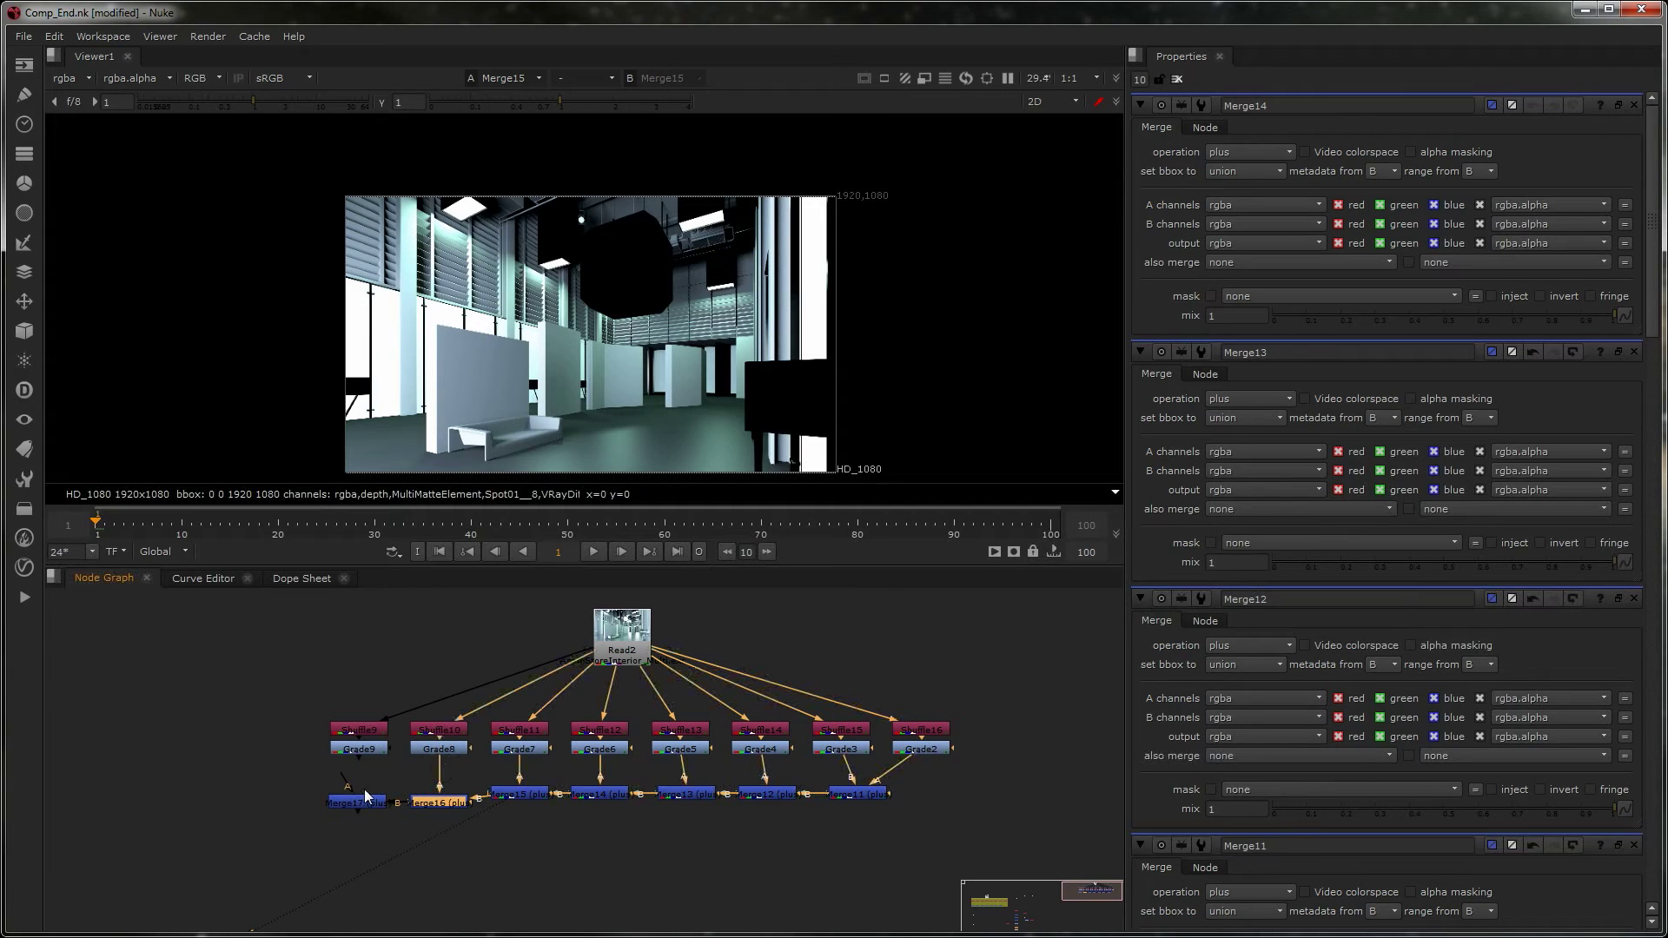
- Connect Grade9 to the A input of a plus Merge below it, following Merge16, and view the combined result
drag(343, 779, 359, 754)
drag(437, 808, 443, 797)
key(1)
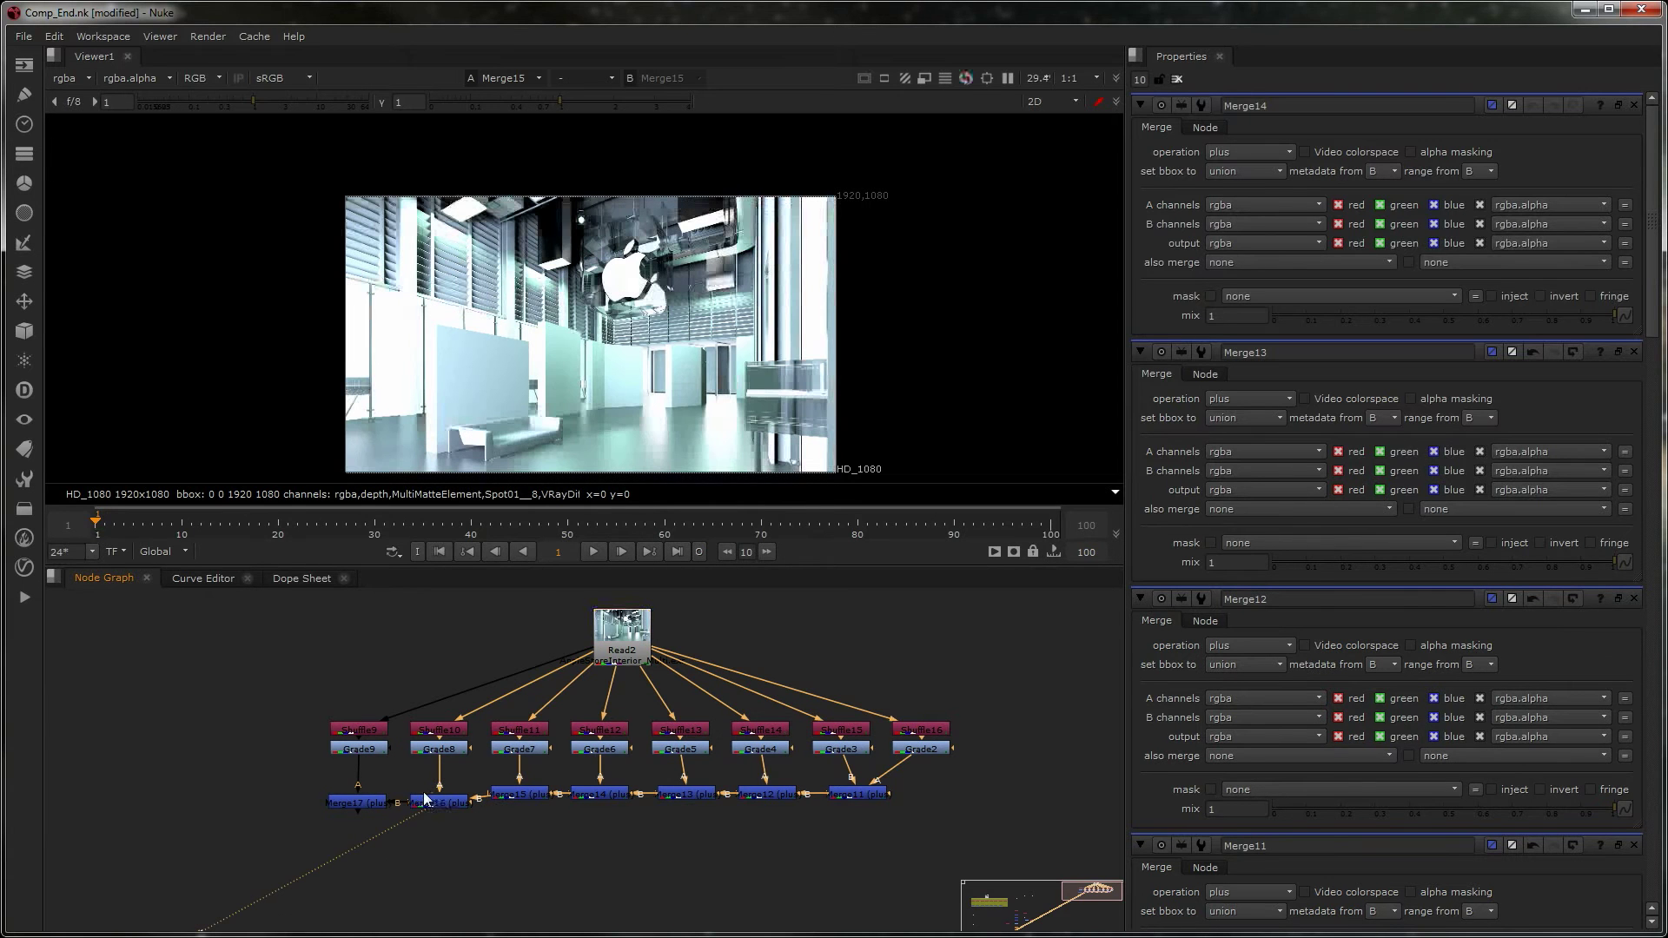
click(374, 805)
key(1)
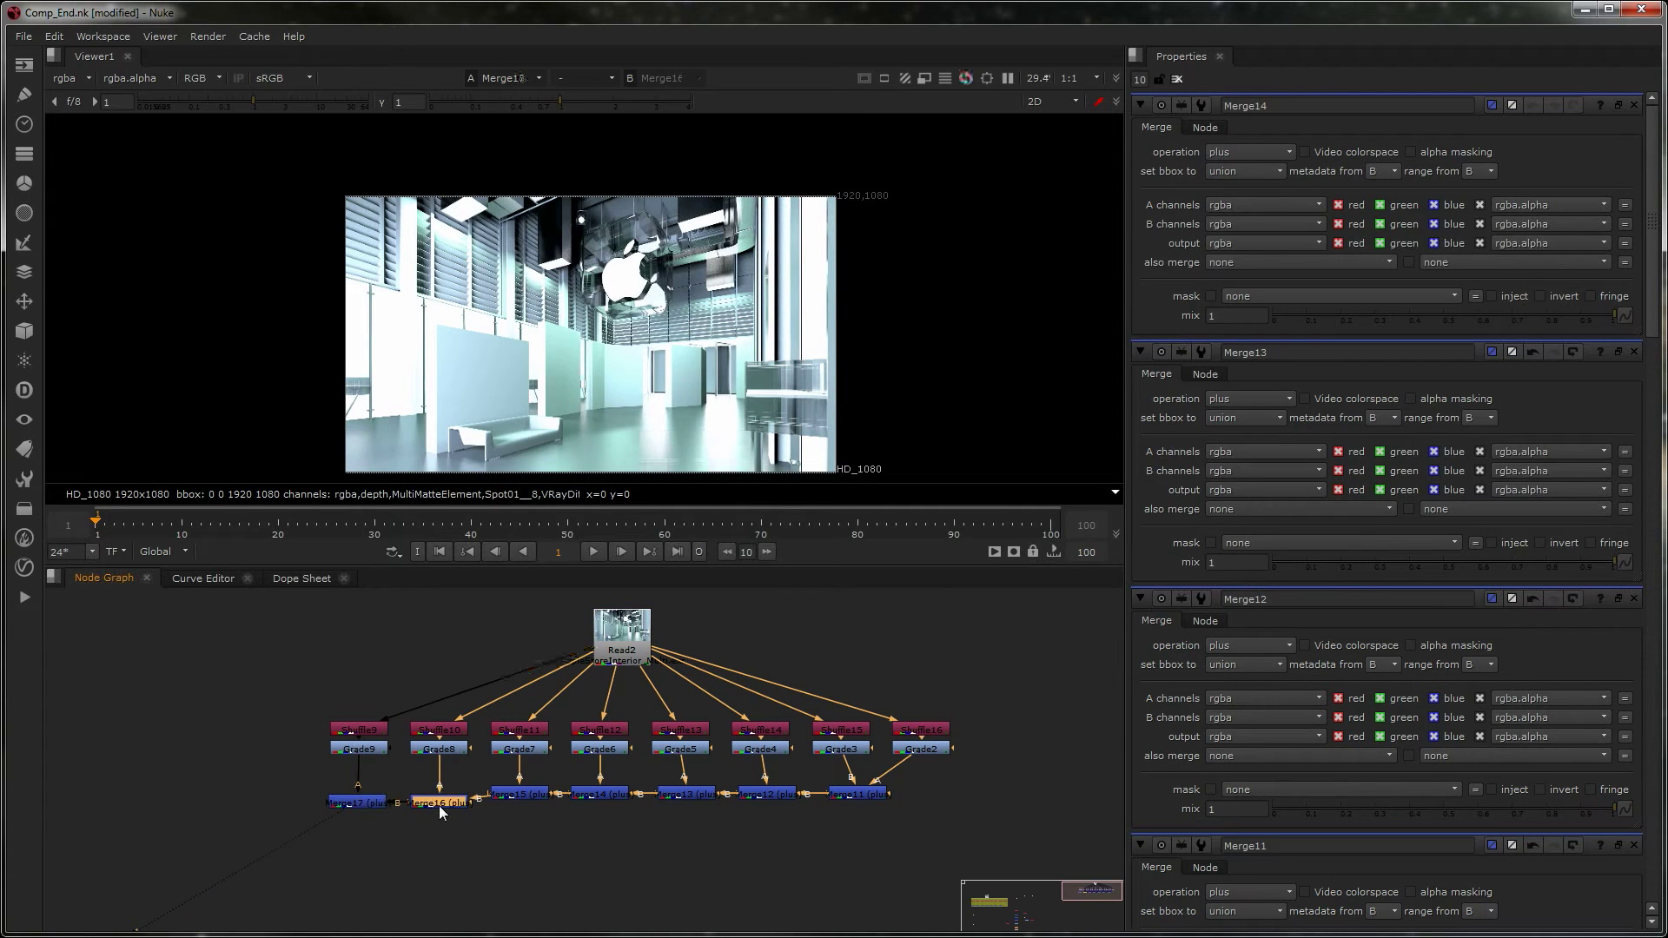
- Compare the layers assigned to Shuffle9 and Shuffle10, and set Shuffle10's first input to VRayLight10__2
double_click(443, 730)
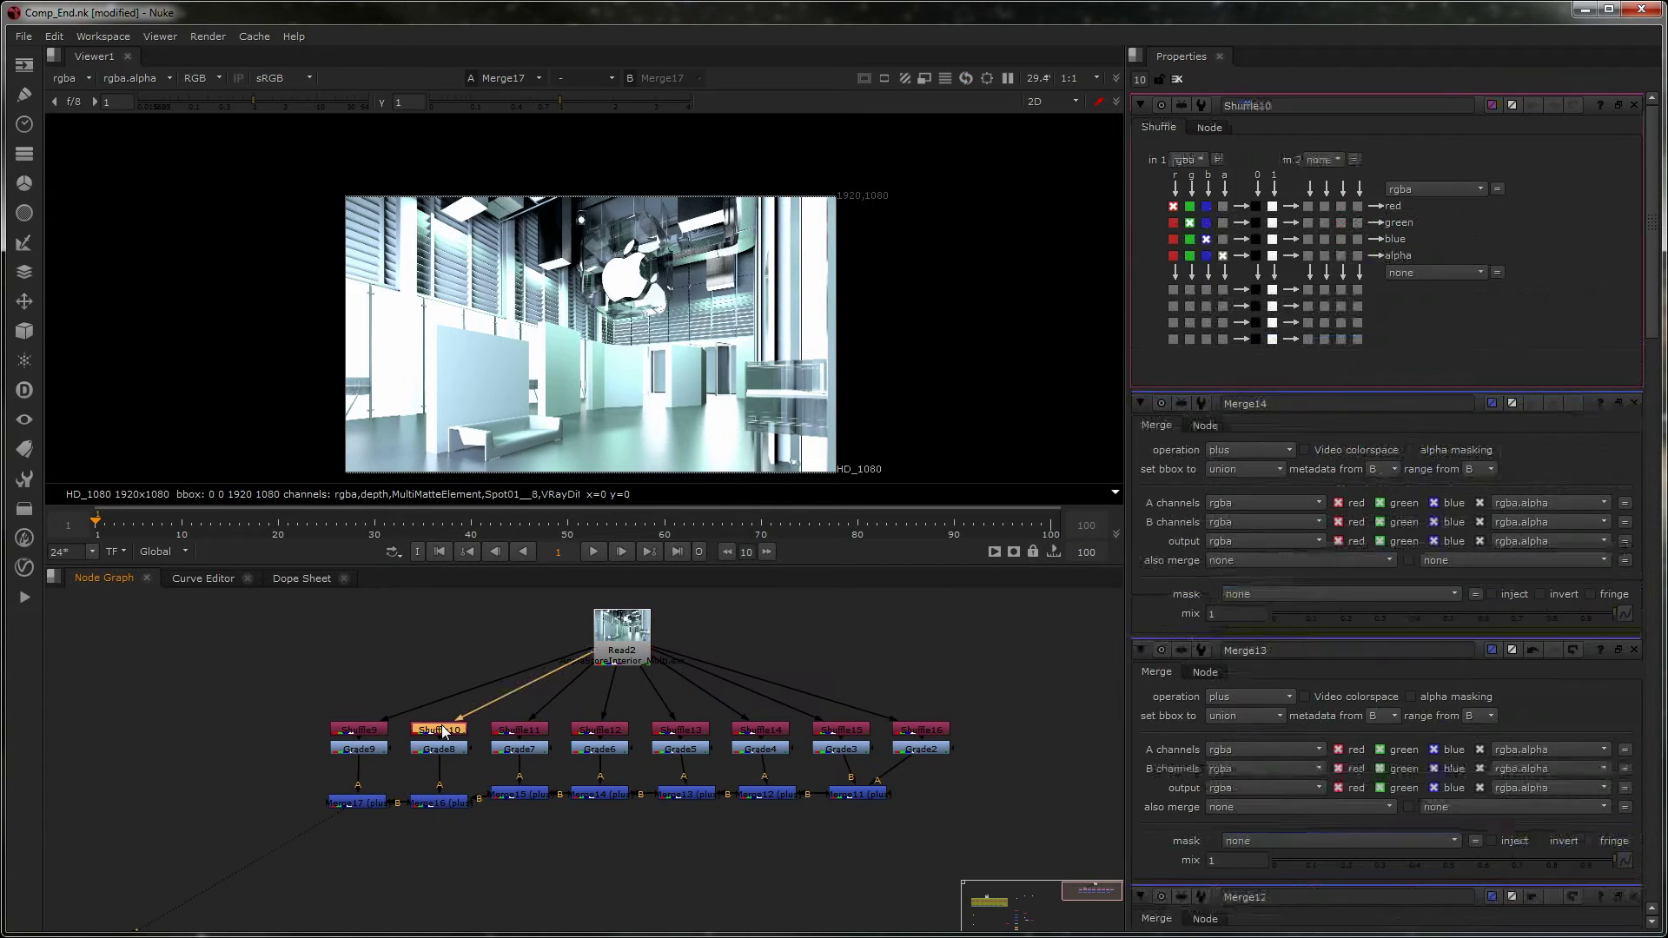
double_click(369, 732)
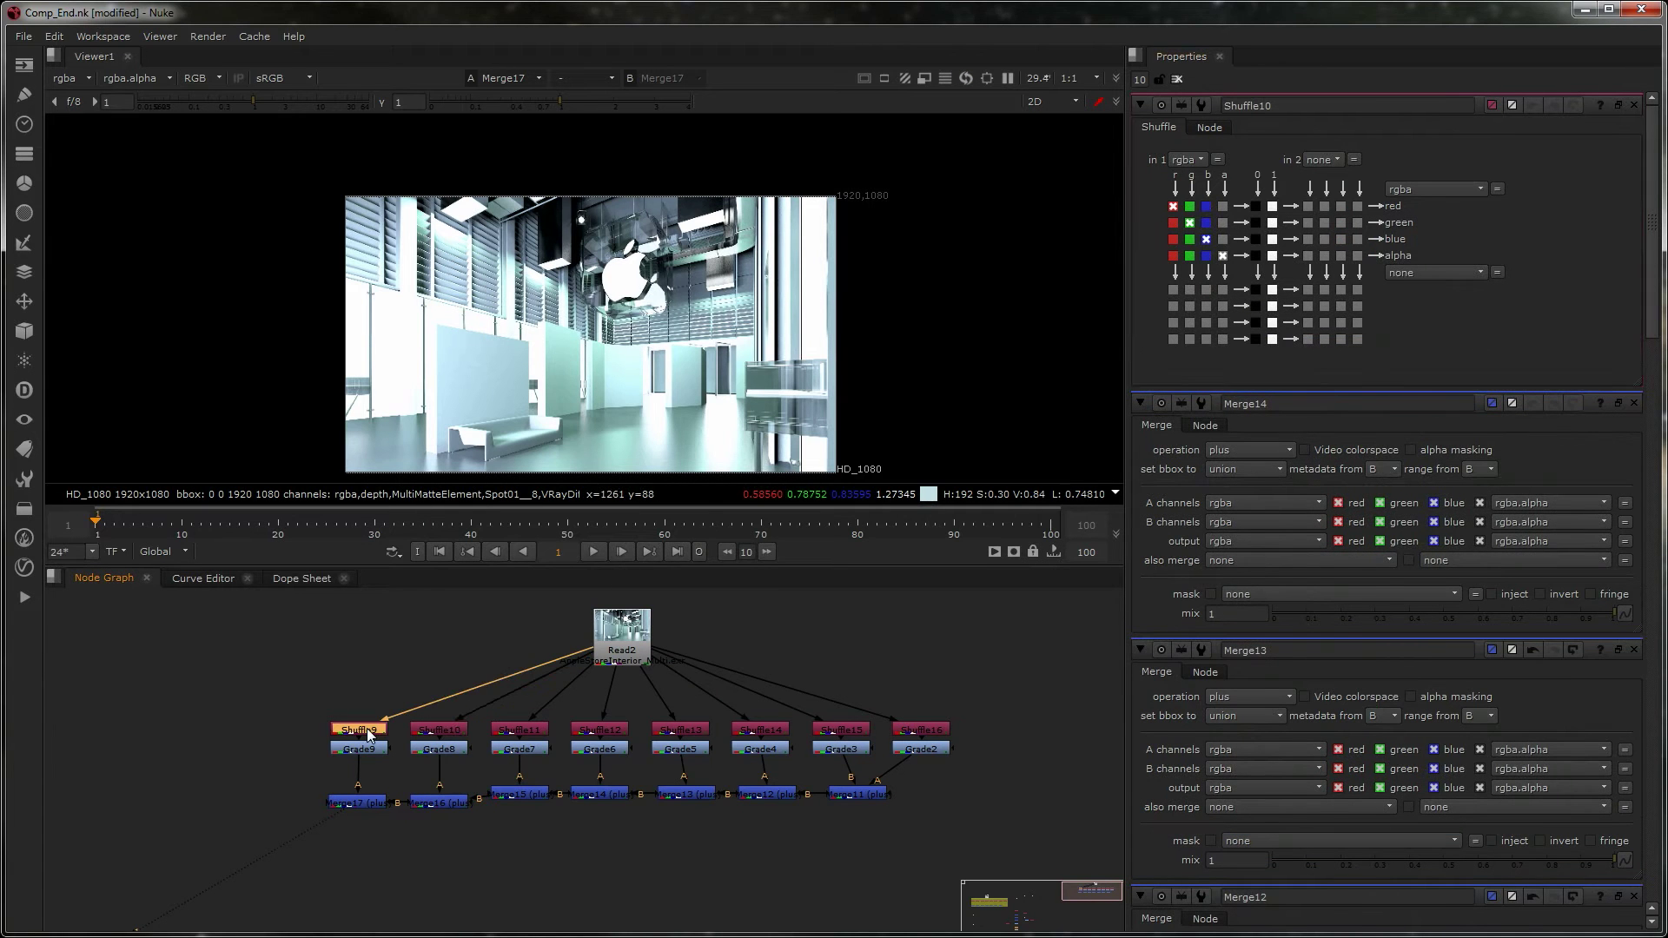
double_click(424, 731)
click(1199, 162)
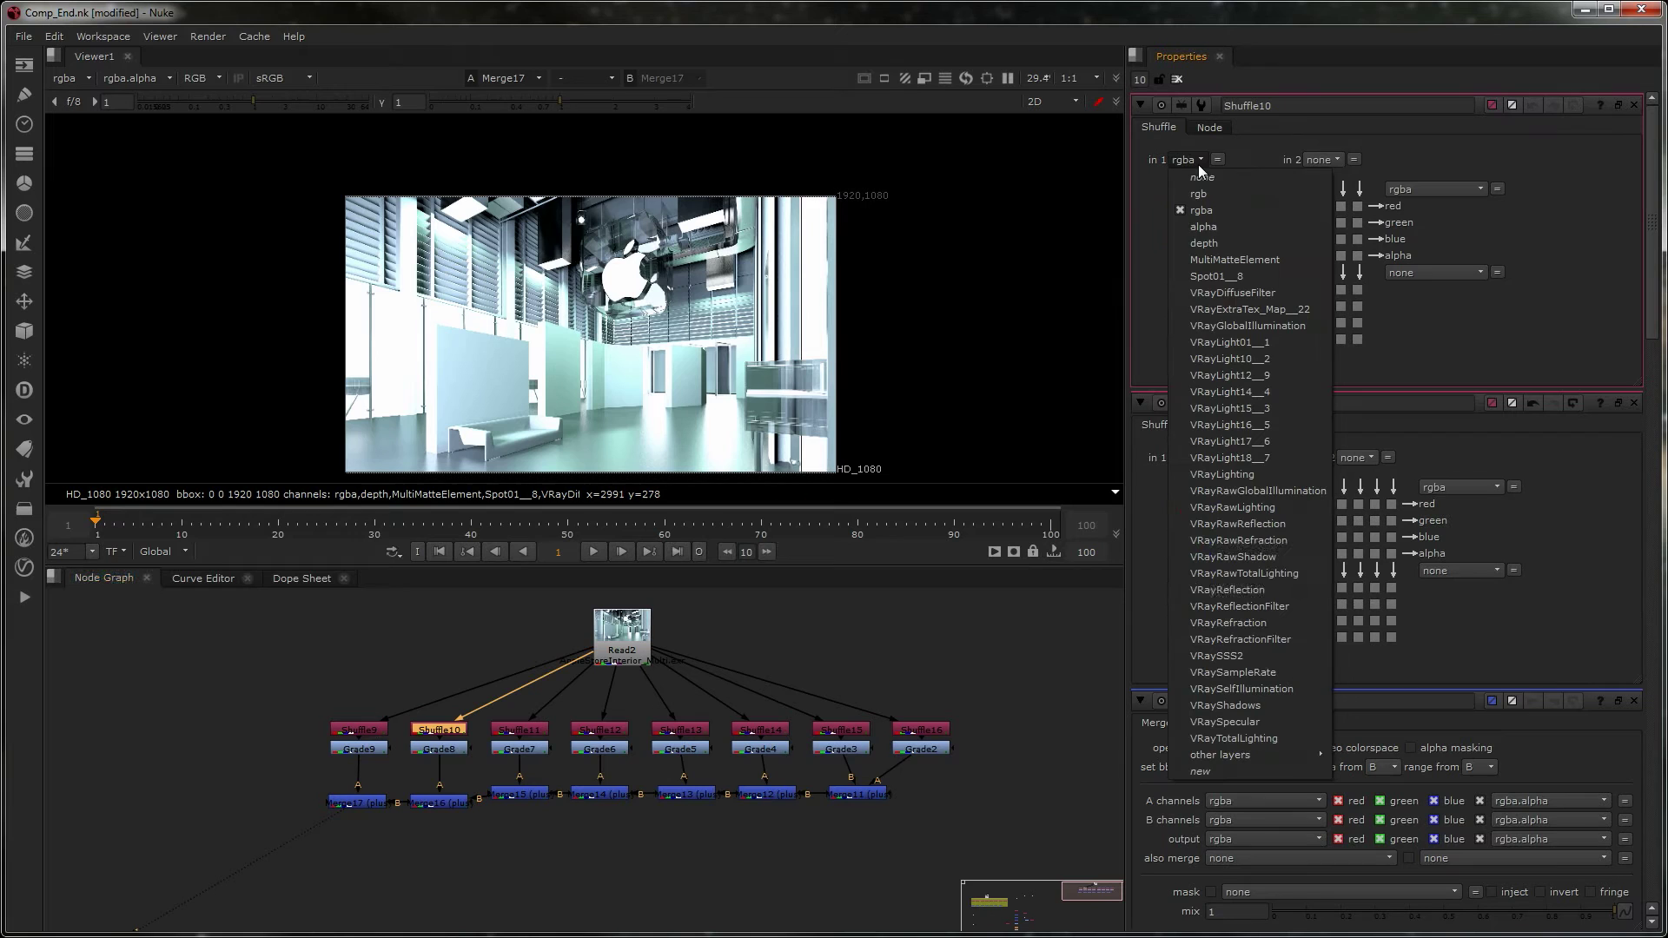
click(1237, 356)
- View Shuffle11, check its first input against the available light layers, and view Merge17 again
click(513, 730)
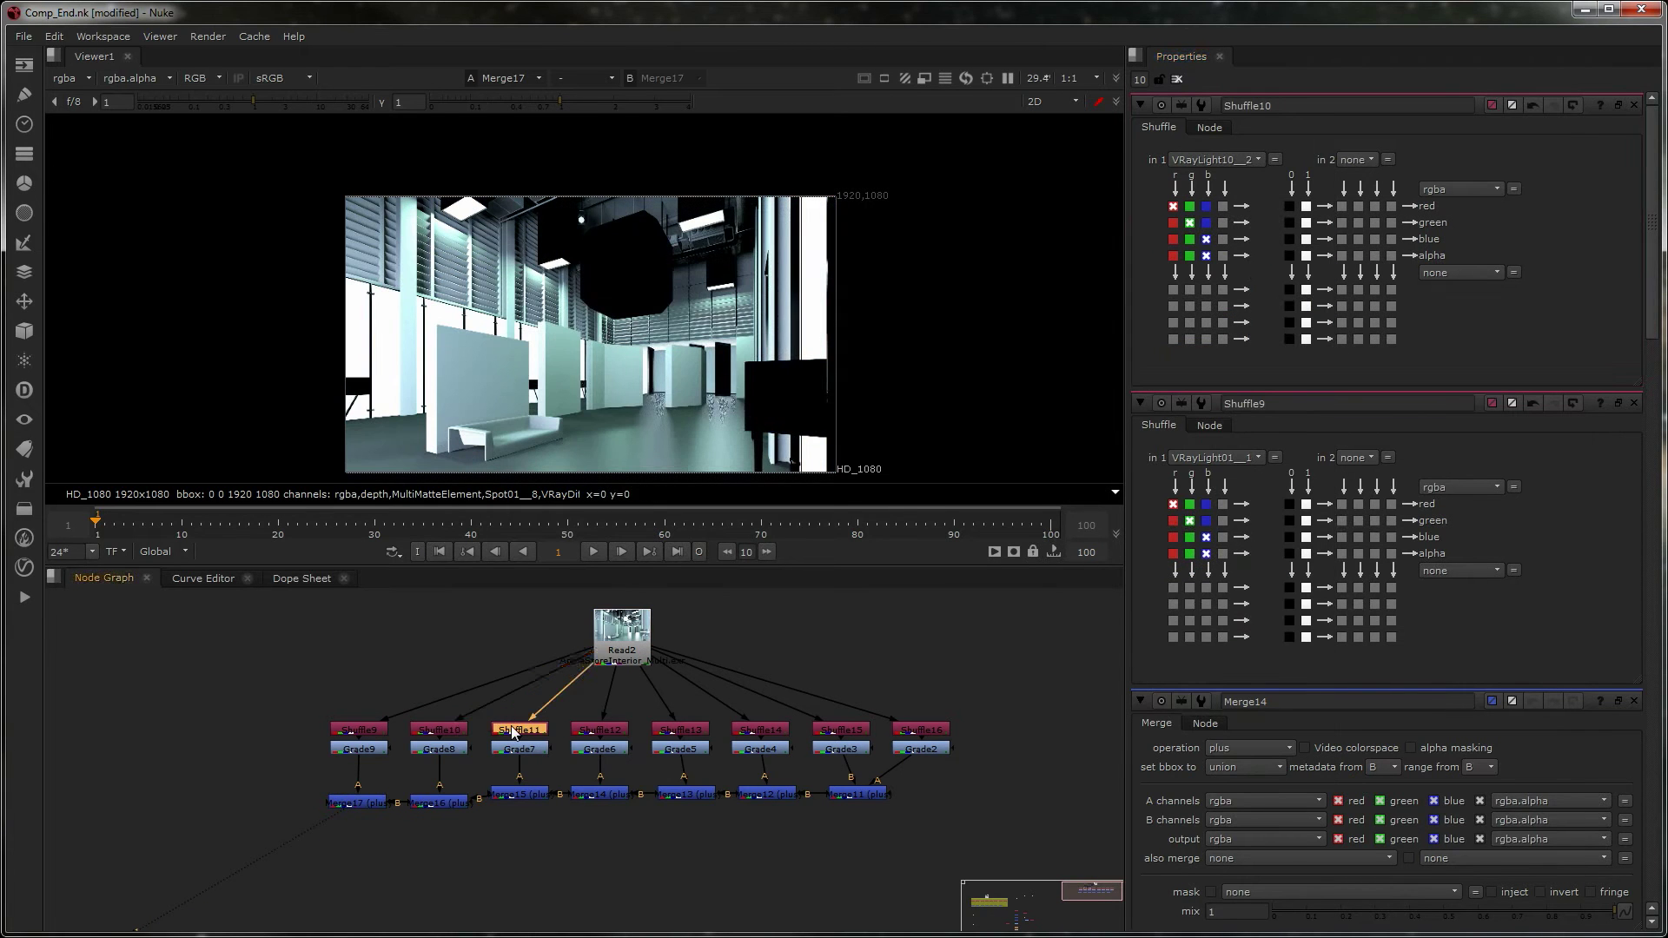
double_click(513, 731)
key(1)
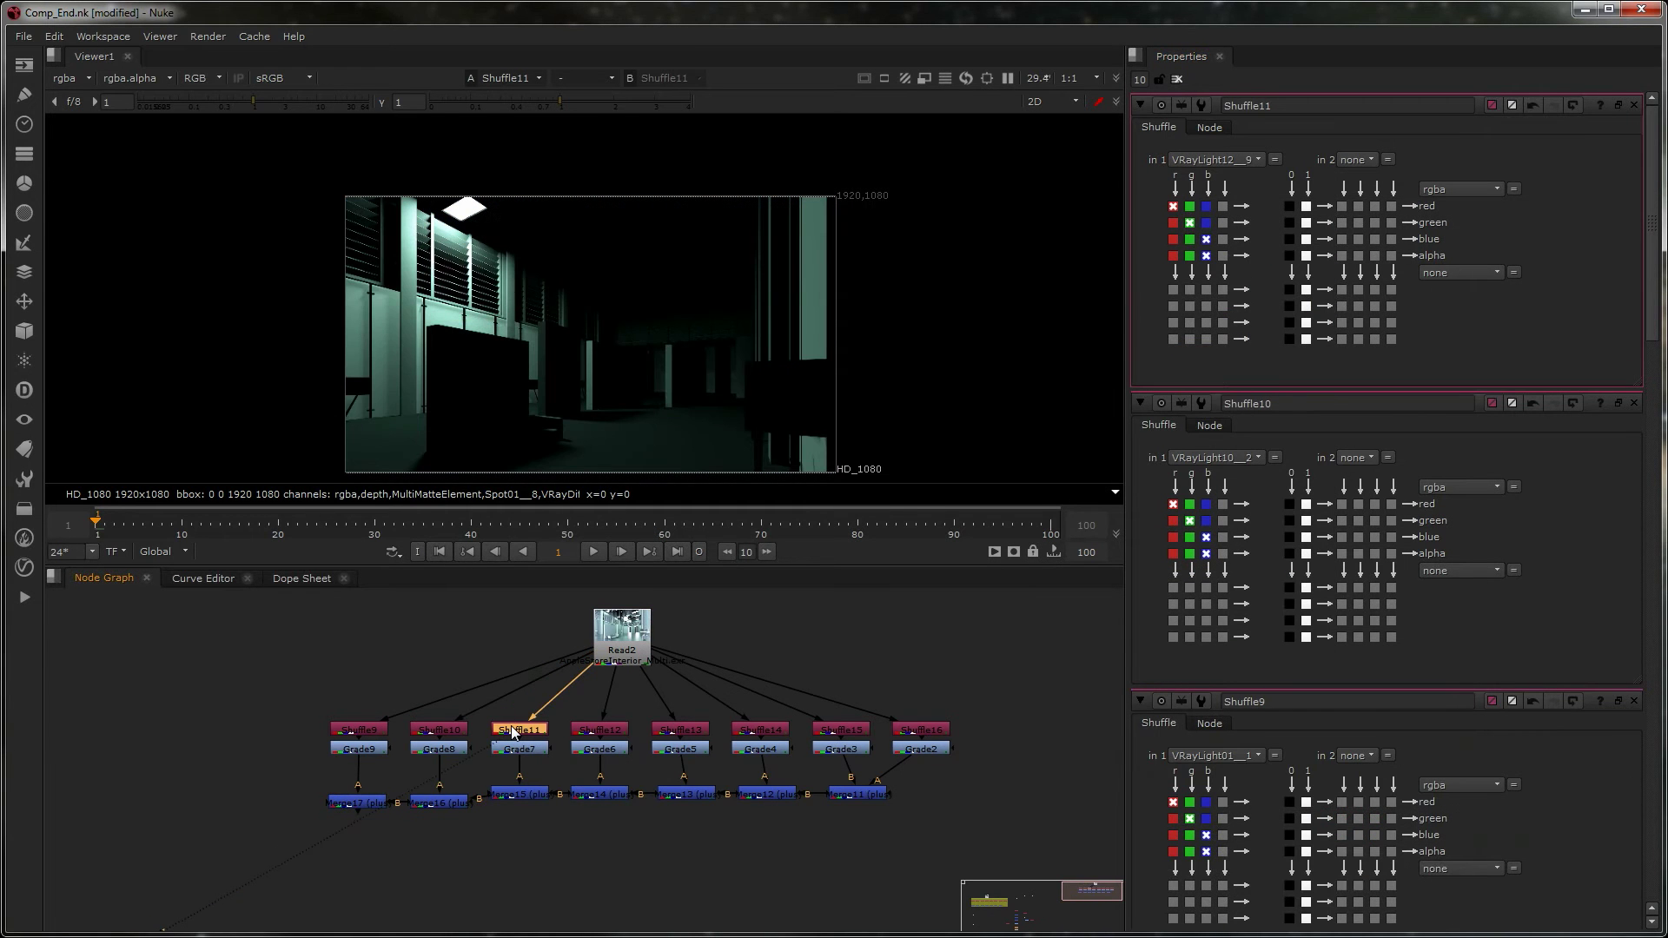
click(1195, 161)
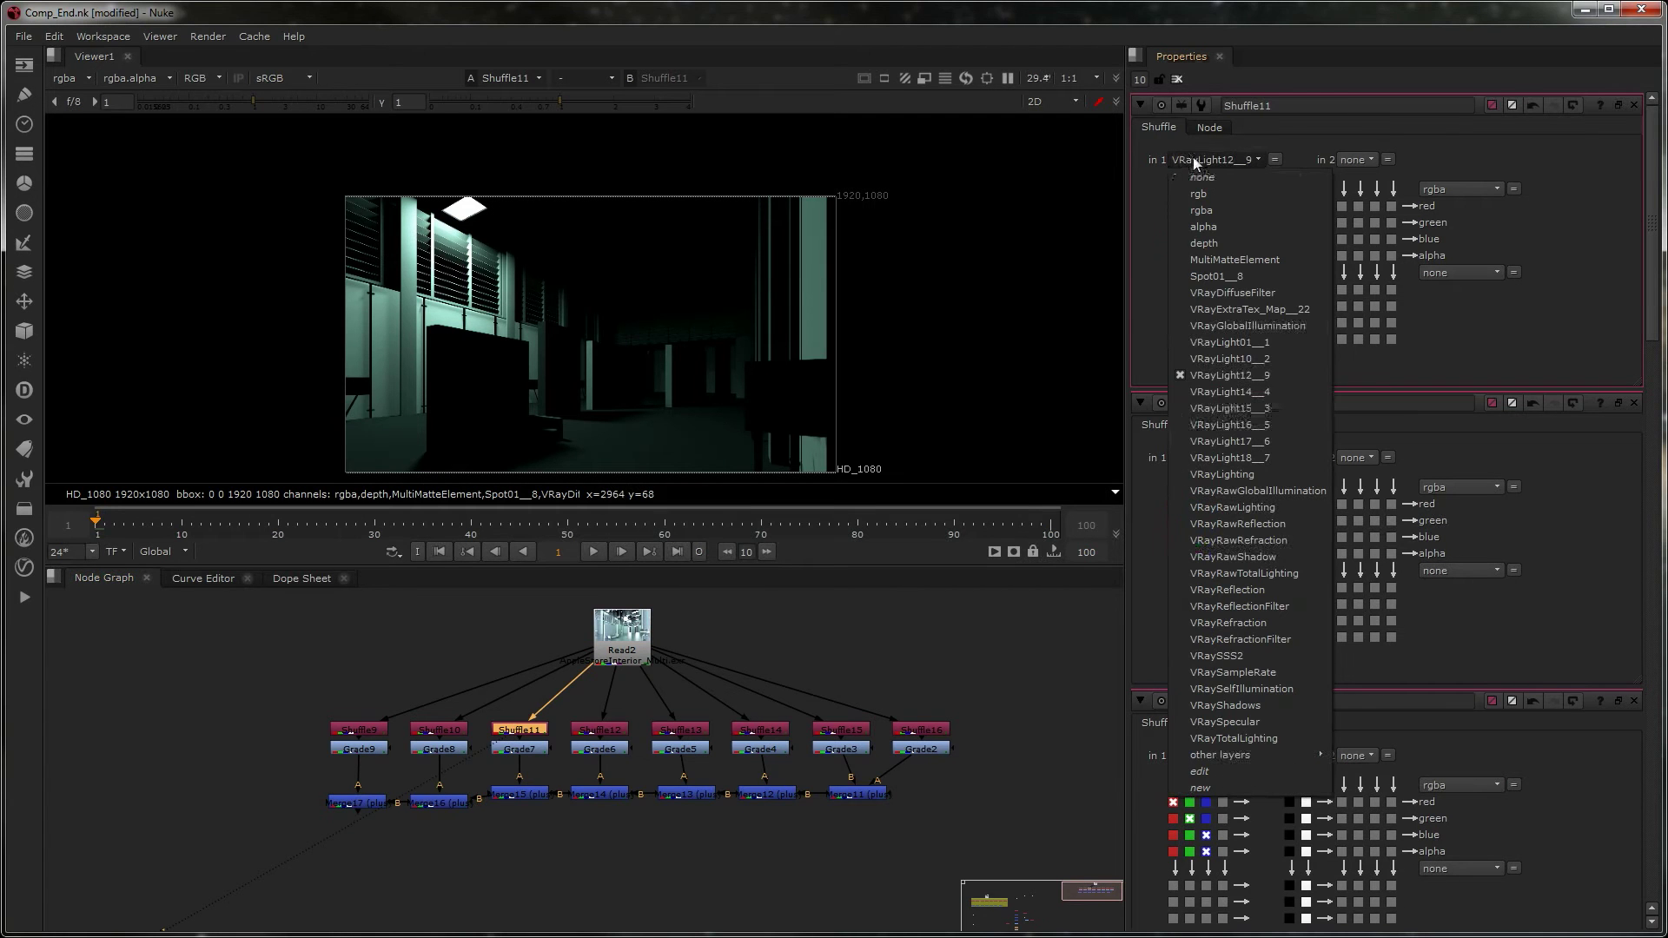
click(379, 798)
key(1)
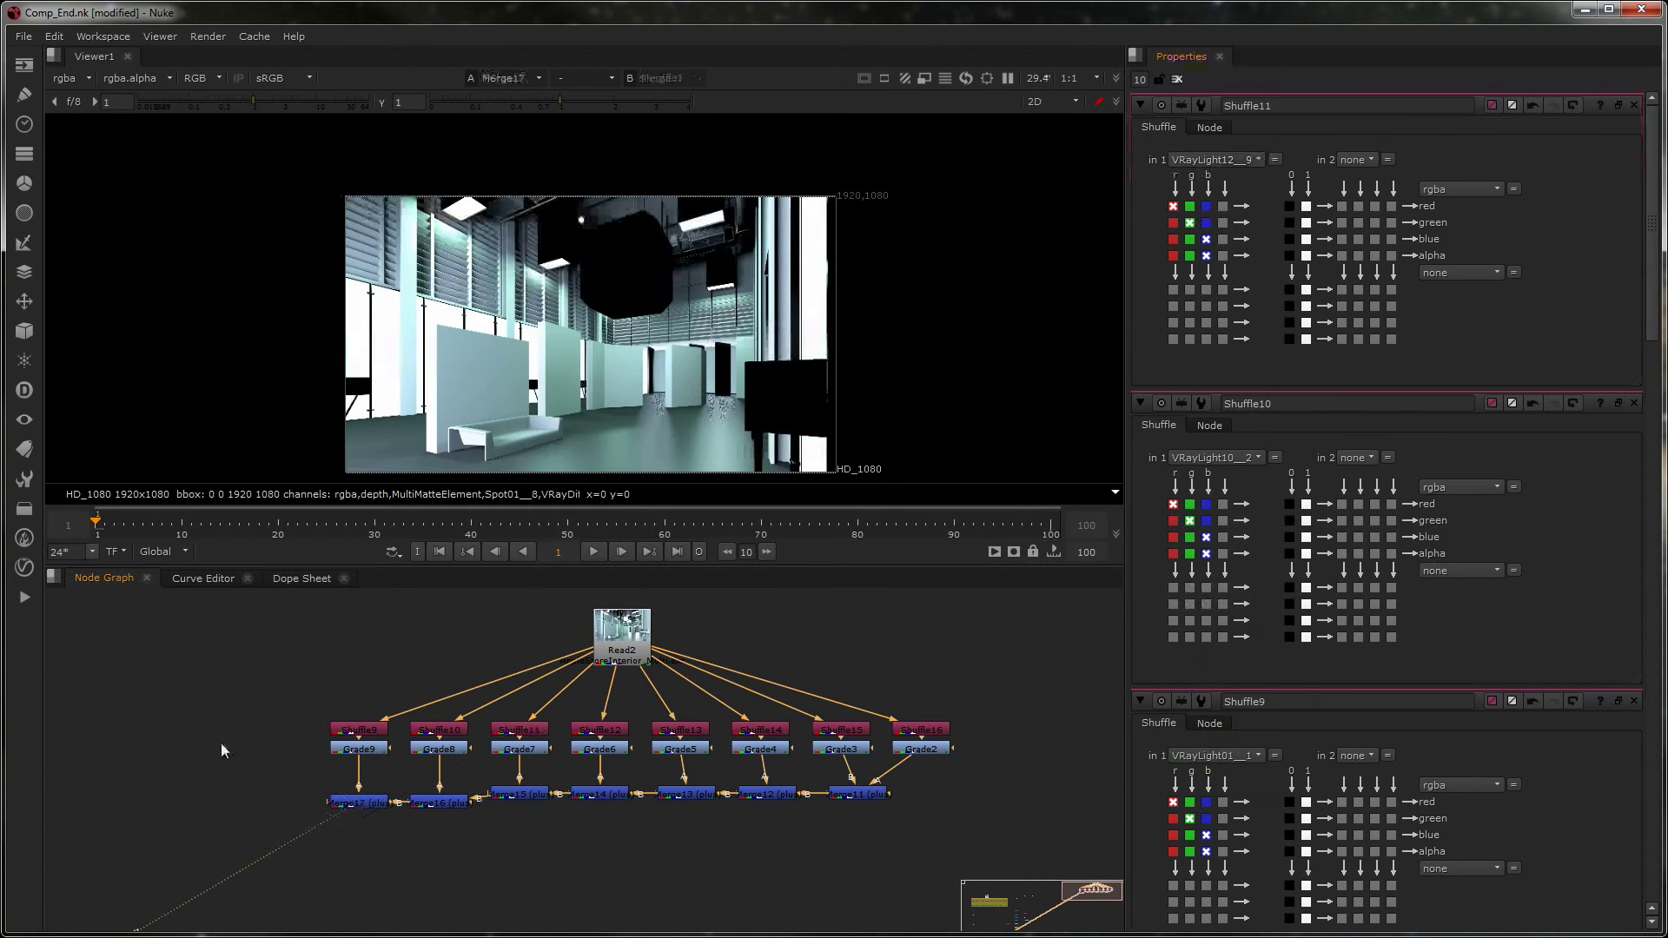
click(227, 751)
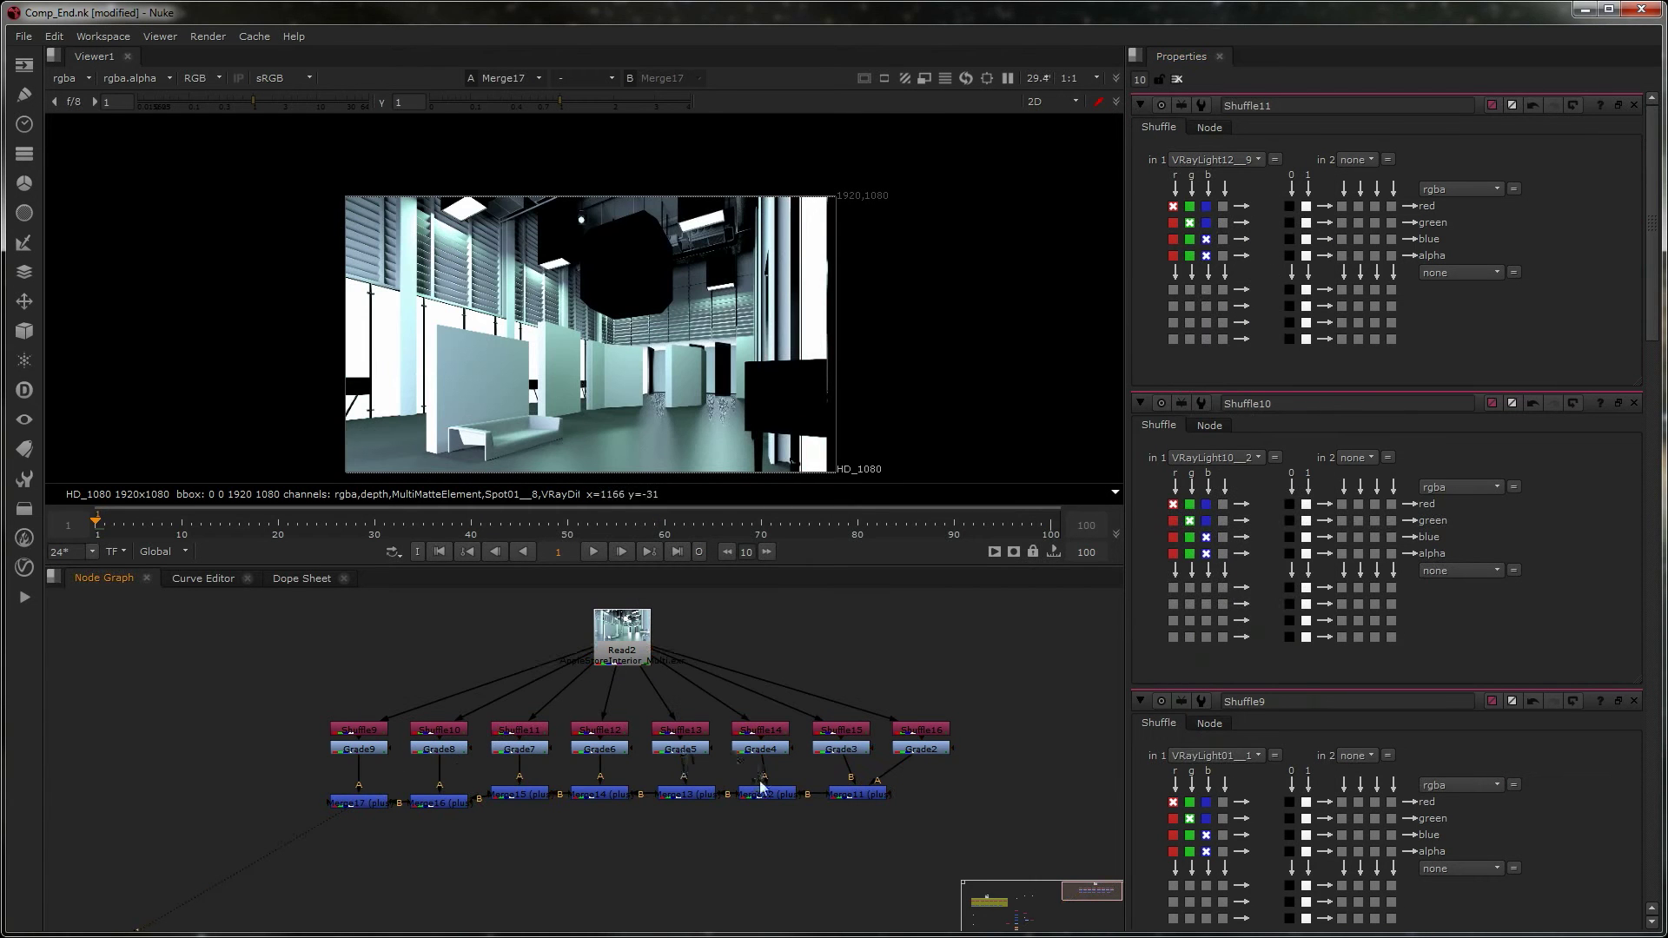
- Try to auto-arrange the row of plus Merge nodes
scroll(983, 763, down, 3)
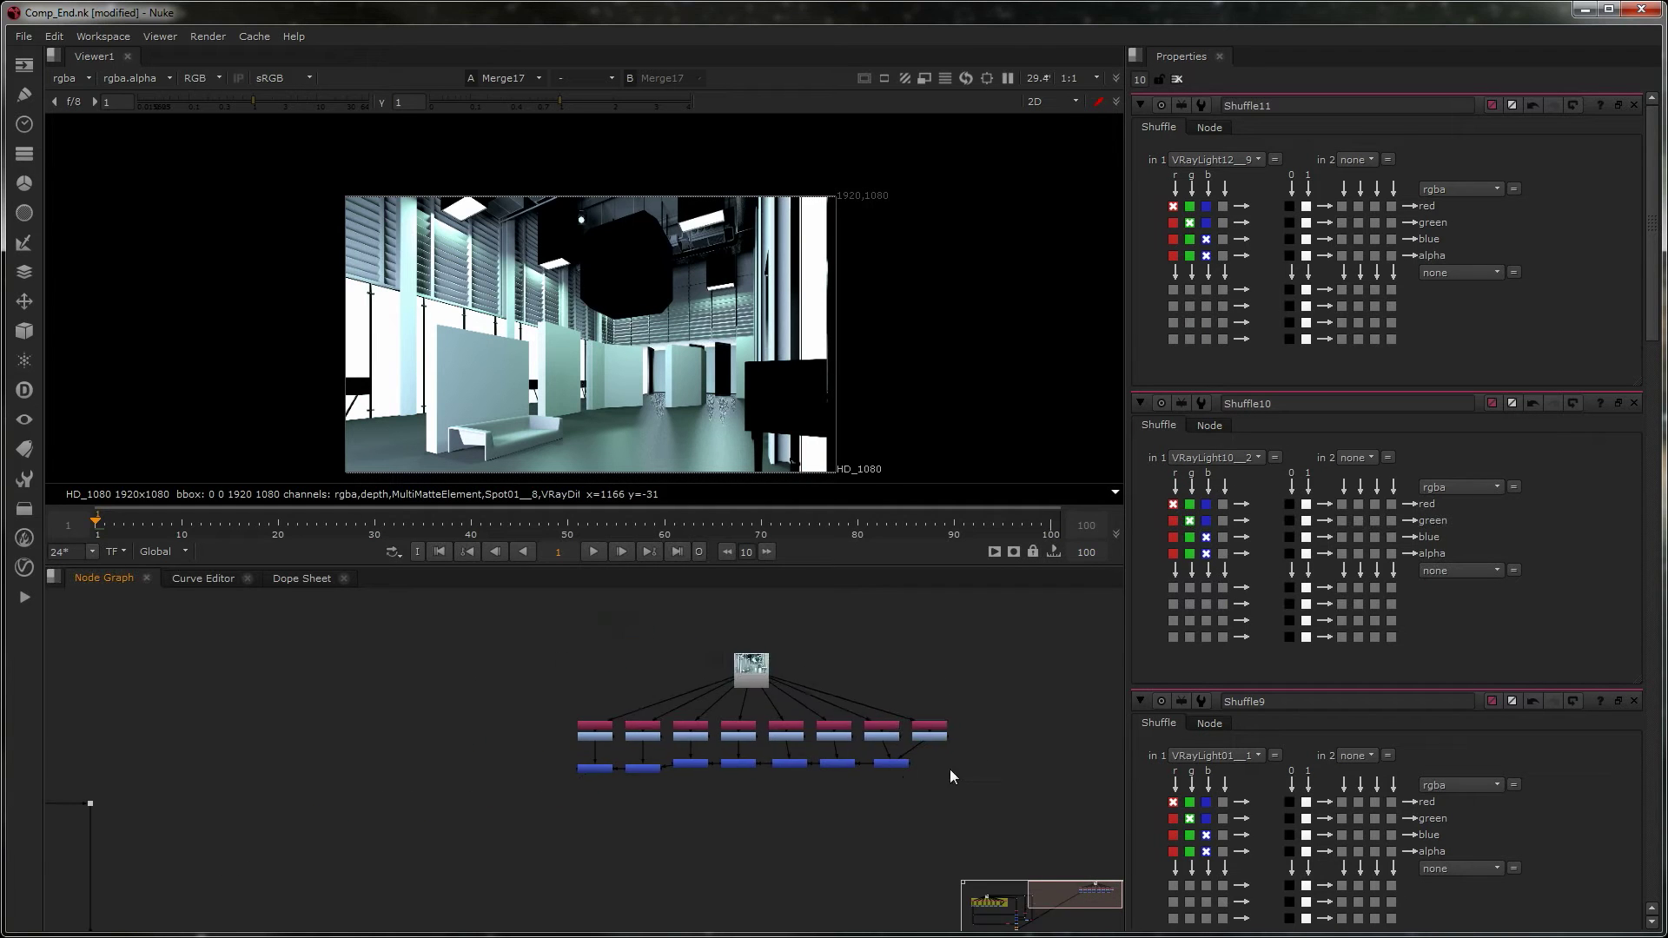
drag(803, 739, 377, 785)
key(l)
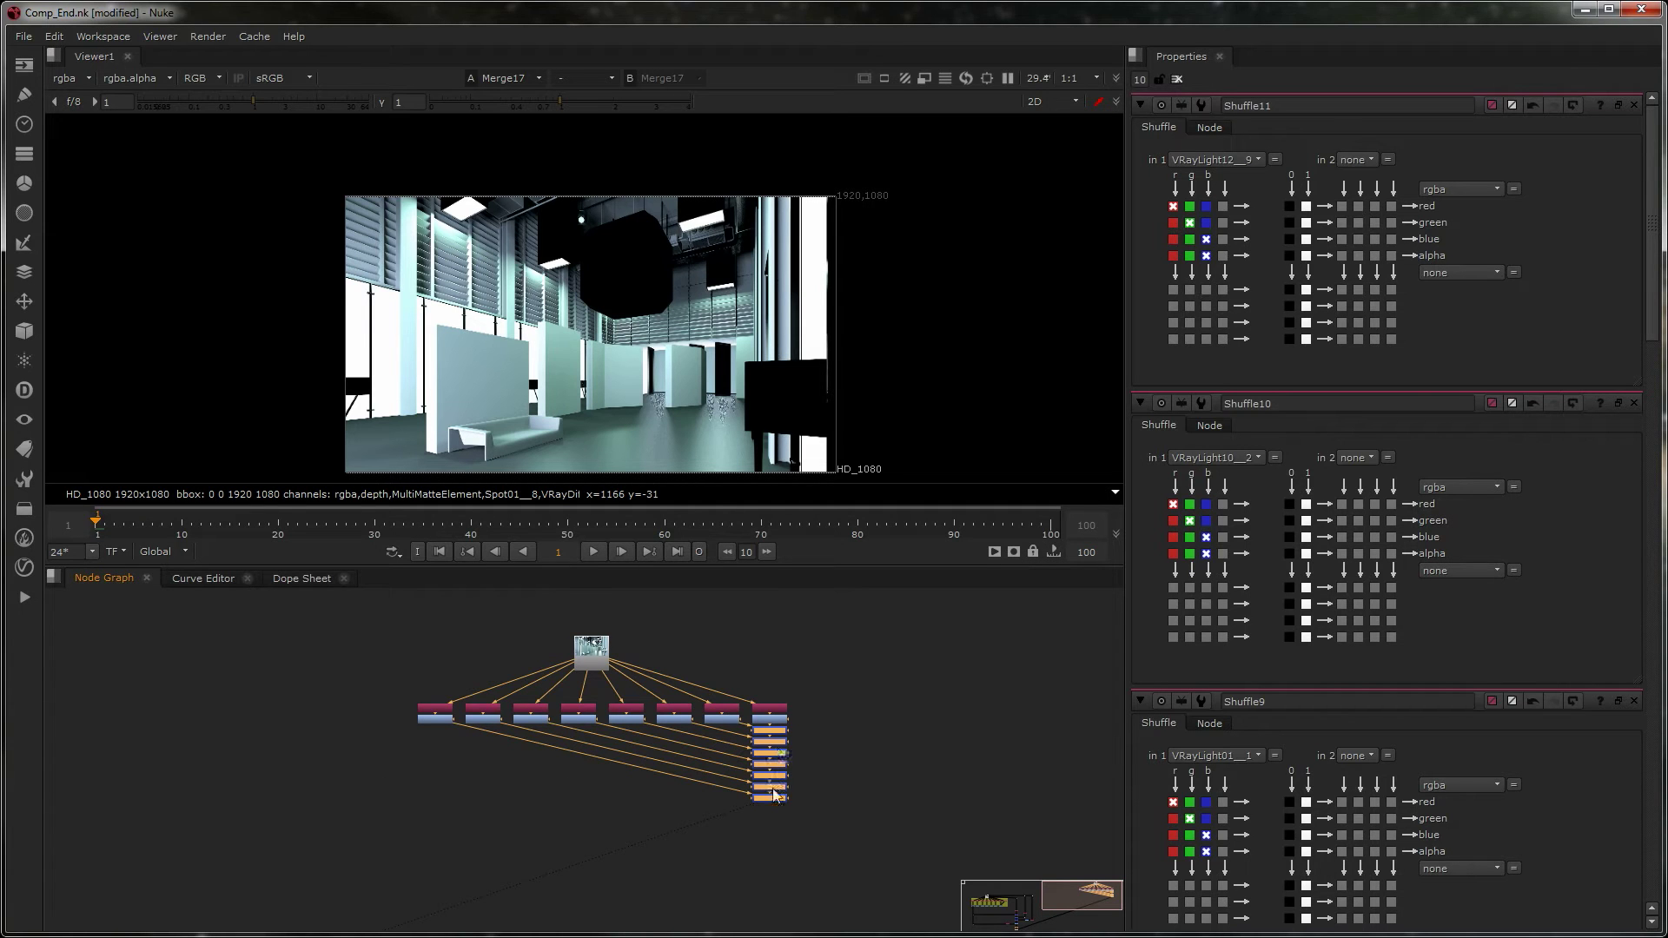
key(ctrl+z)
- Line up the Merge nodes below Grade8 and Grade9 with the rest of the Merge row
click(469, 789)
mouse_move(476, 758)
mouse_down()
mouse_move(485, 737)
mouse_move(433, 779)
mouse_move(429, 747)
mouse_move(480, 750)
mouse_up()
click(841, 687)
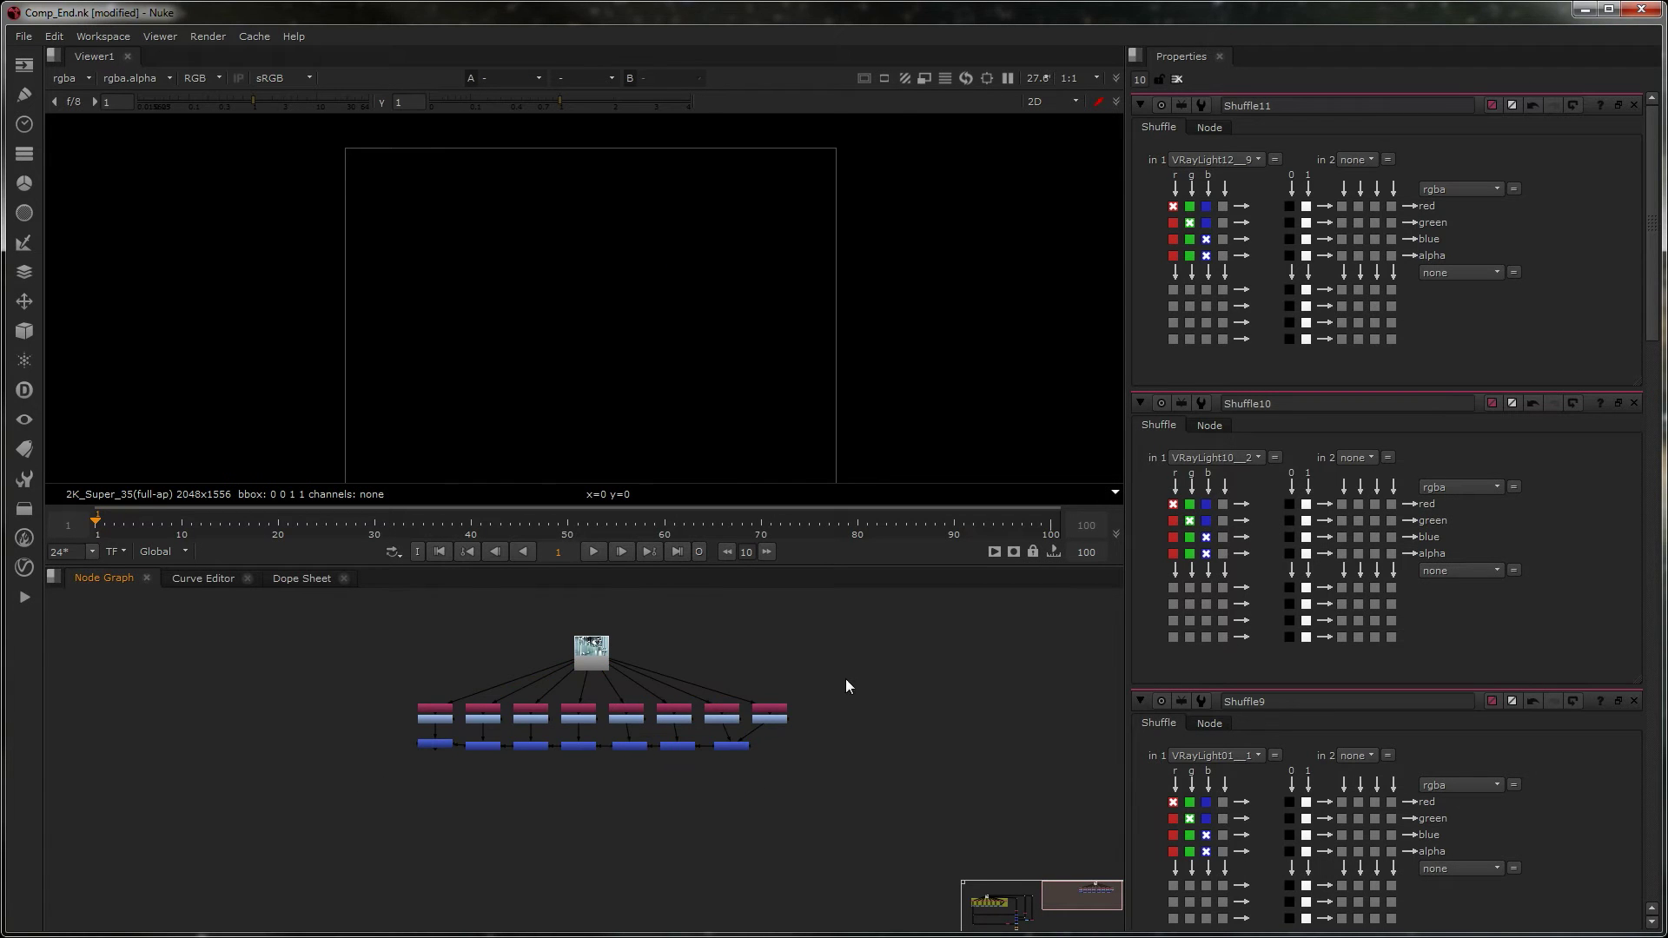
- Create a backdrop behind all the light Shuffle, Grade and Merge nodes and label it LightSelect
drag(859, 675, 360, 826)
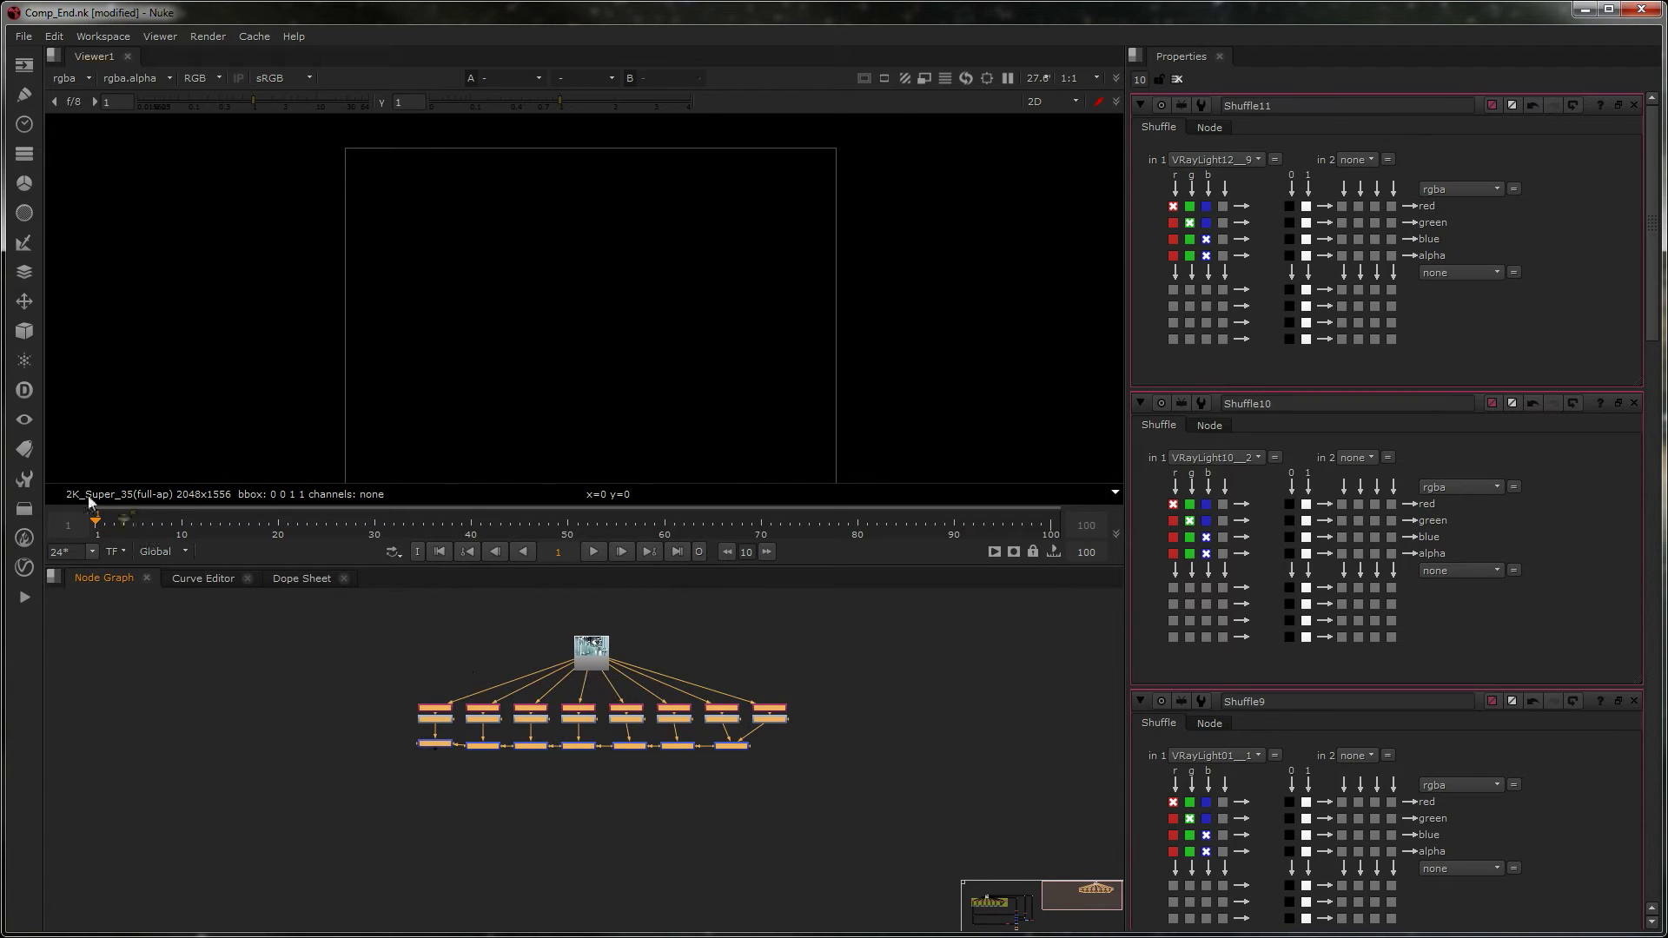
click(24, 511)
click(96, 556)
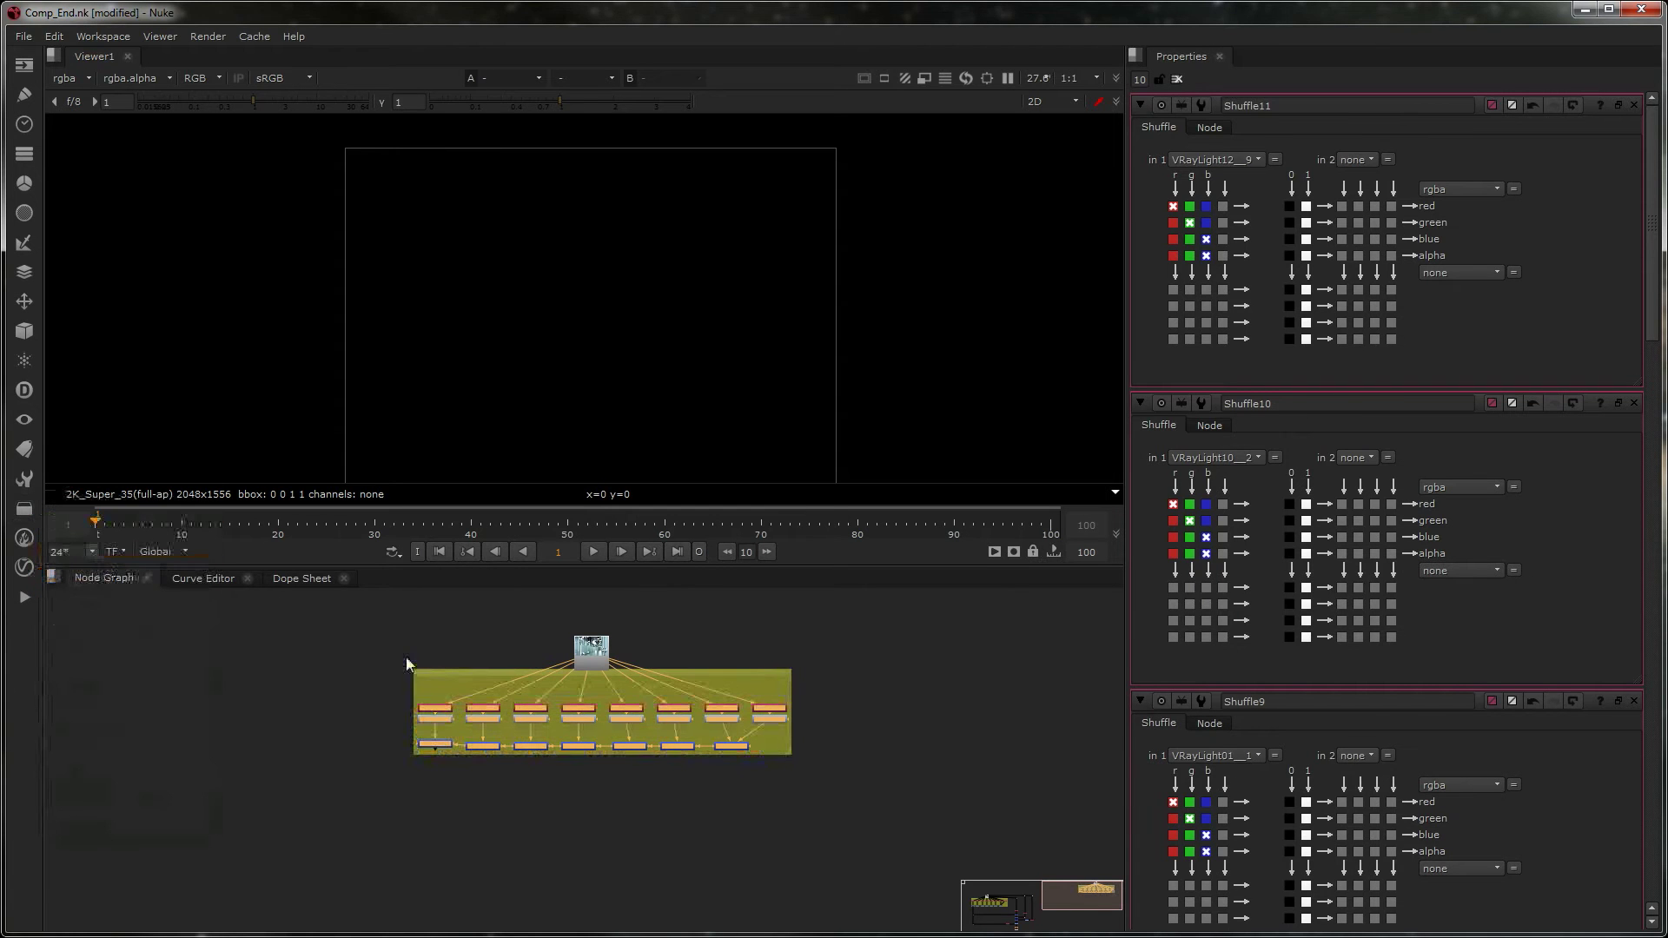
double_click(440, 672)
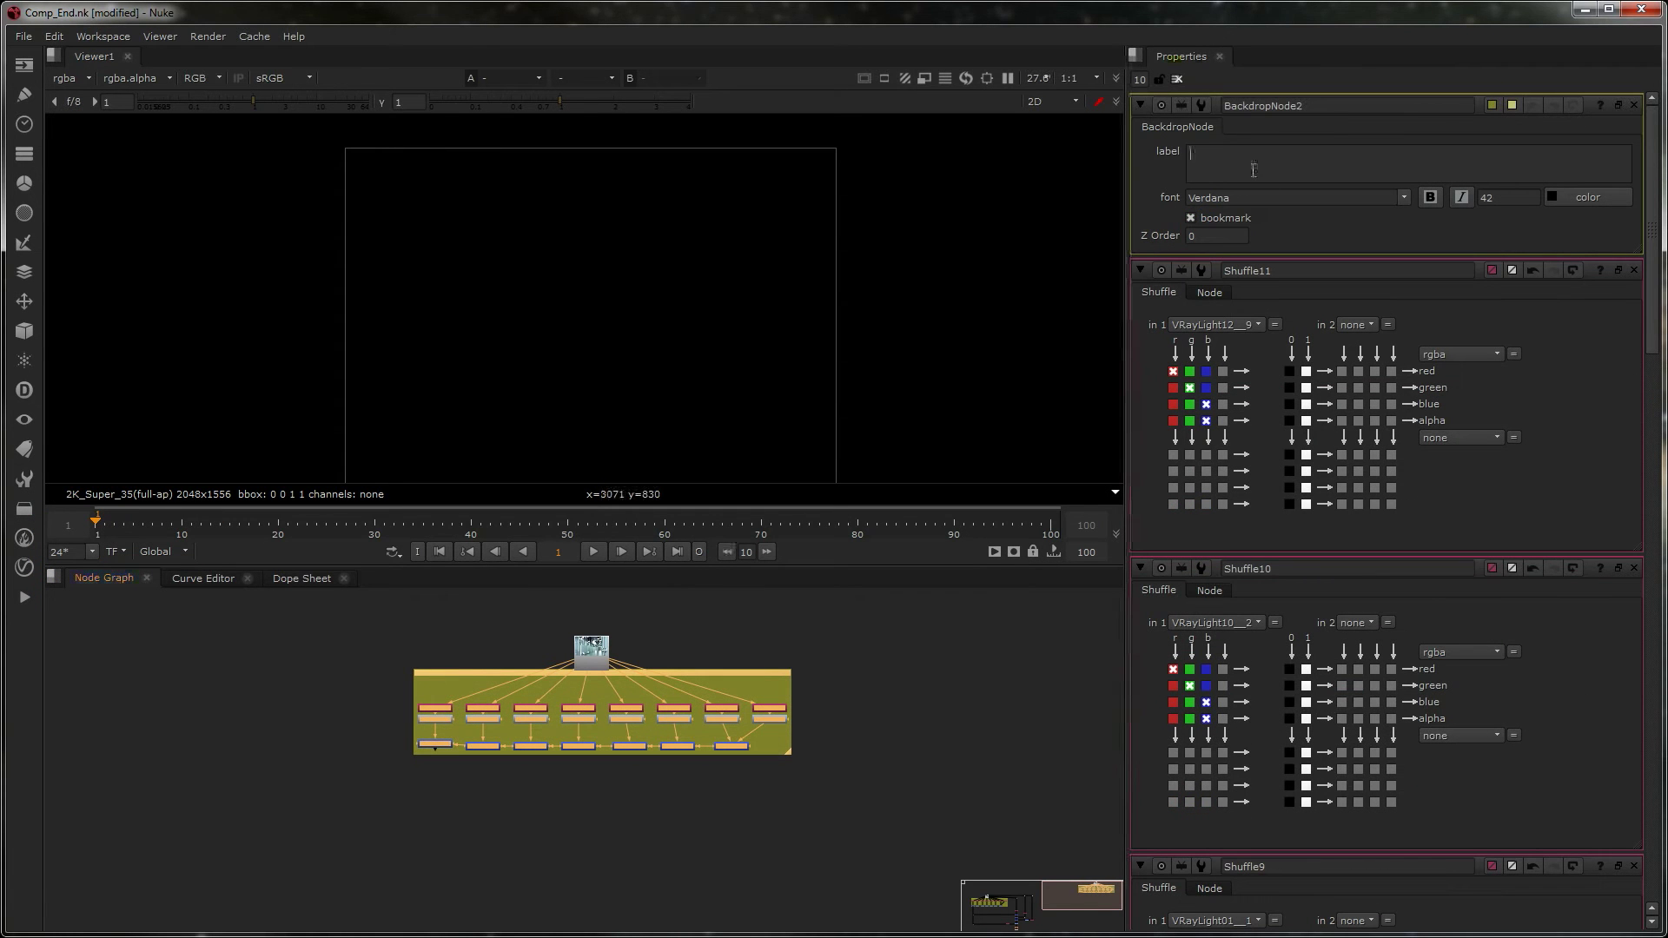
text(LightSelect)
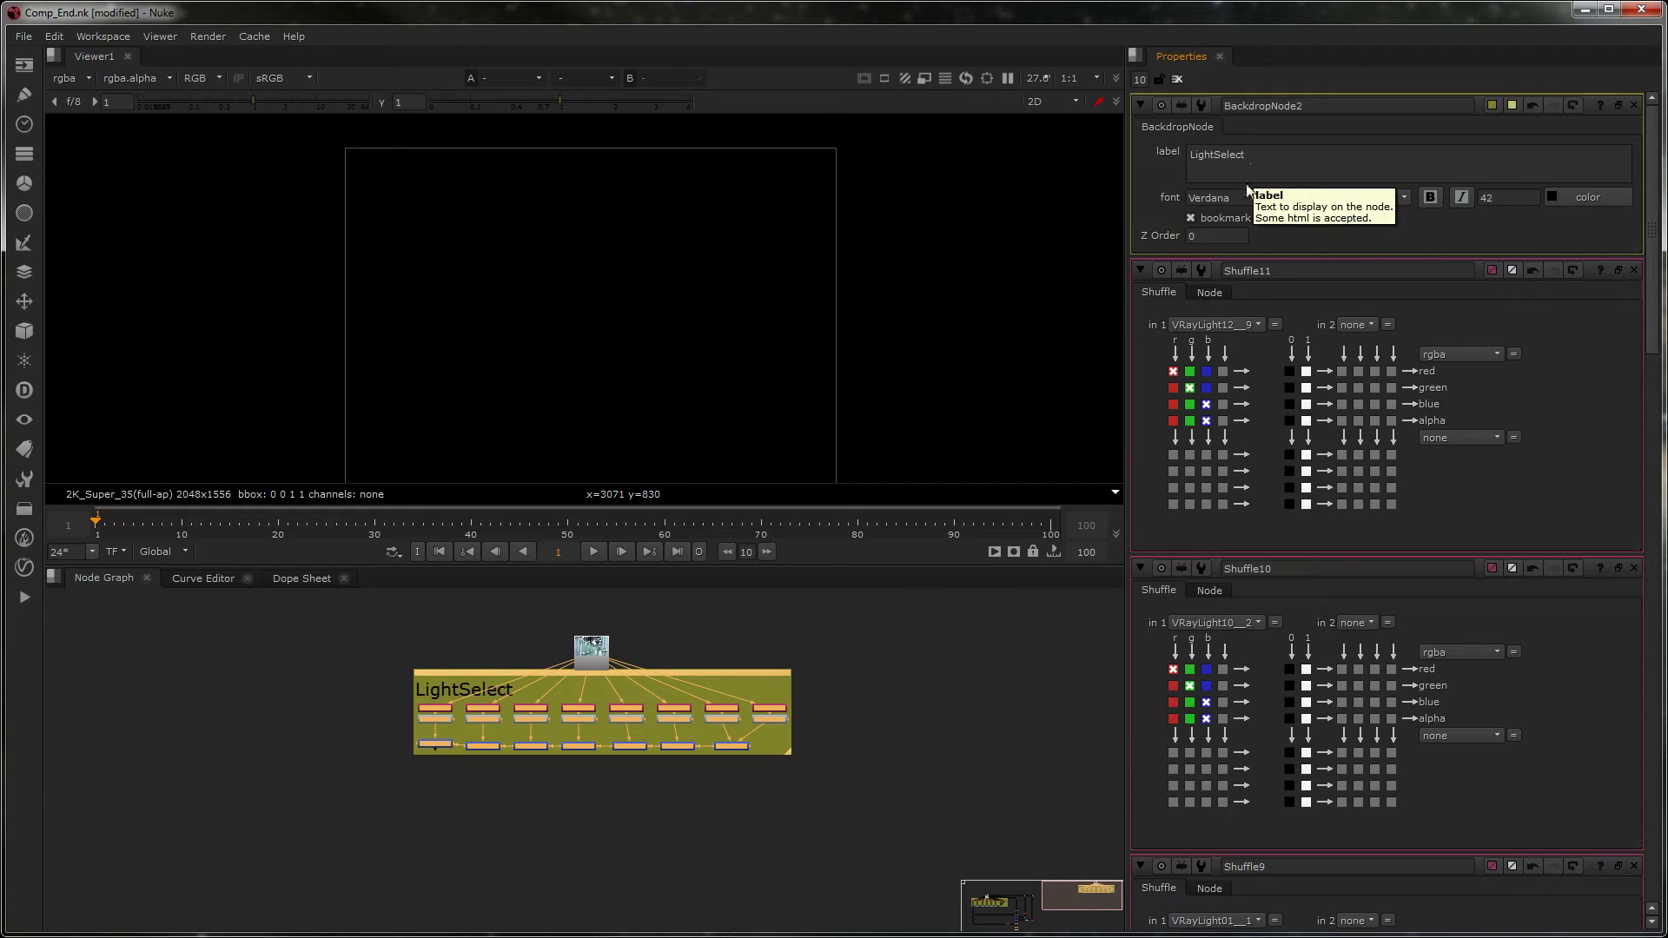
click(969, 673)
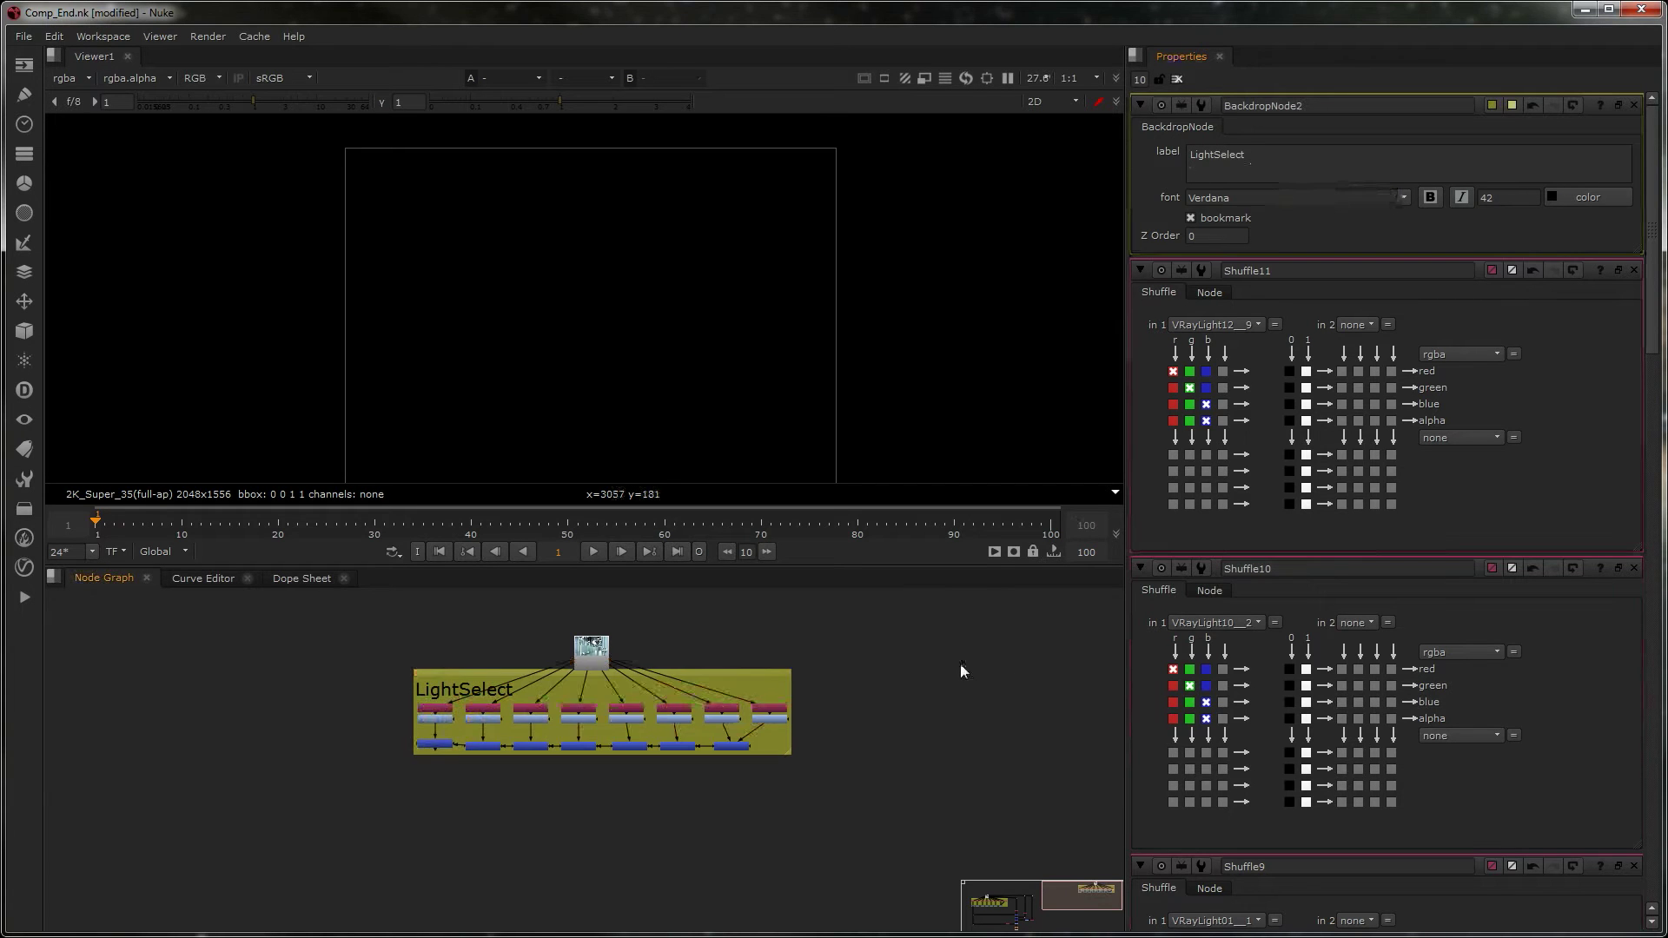
- Make the LightSelect backdrop's label bold
click(519, 676)
click(1430, 198)
click(862, 714)
- Open the properties of the final plus Merge in the LightSelect group and view its output
middle_drag(830, 747, 785, 748)
scroll(799, 759, down, 2)
scroll(802, 760, up, 3)
scroll(791, 803, down, 1)
scroll(741, 725, up, 2)
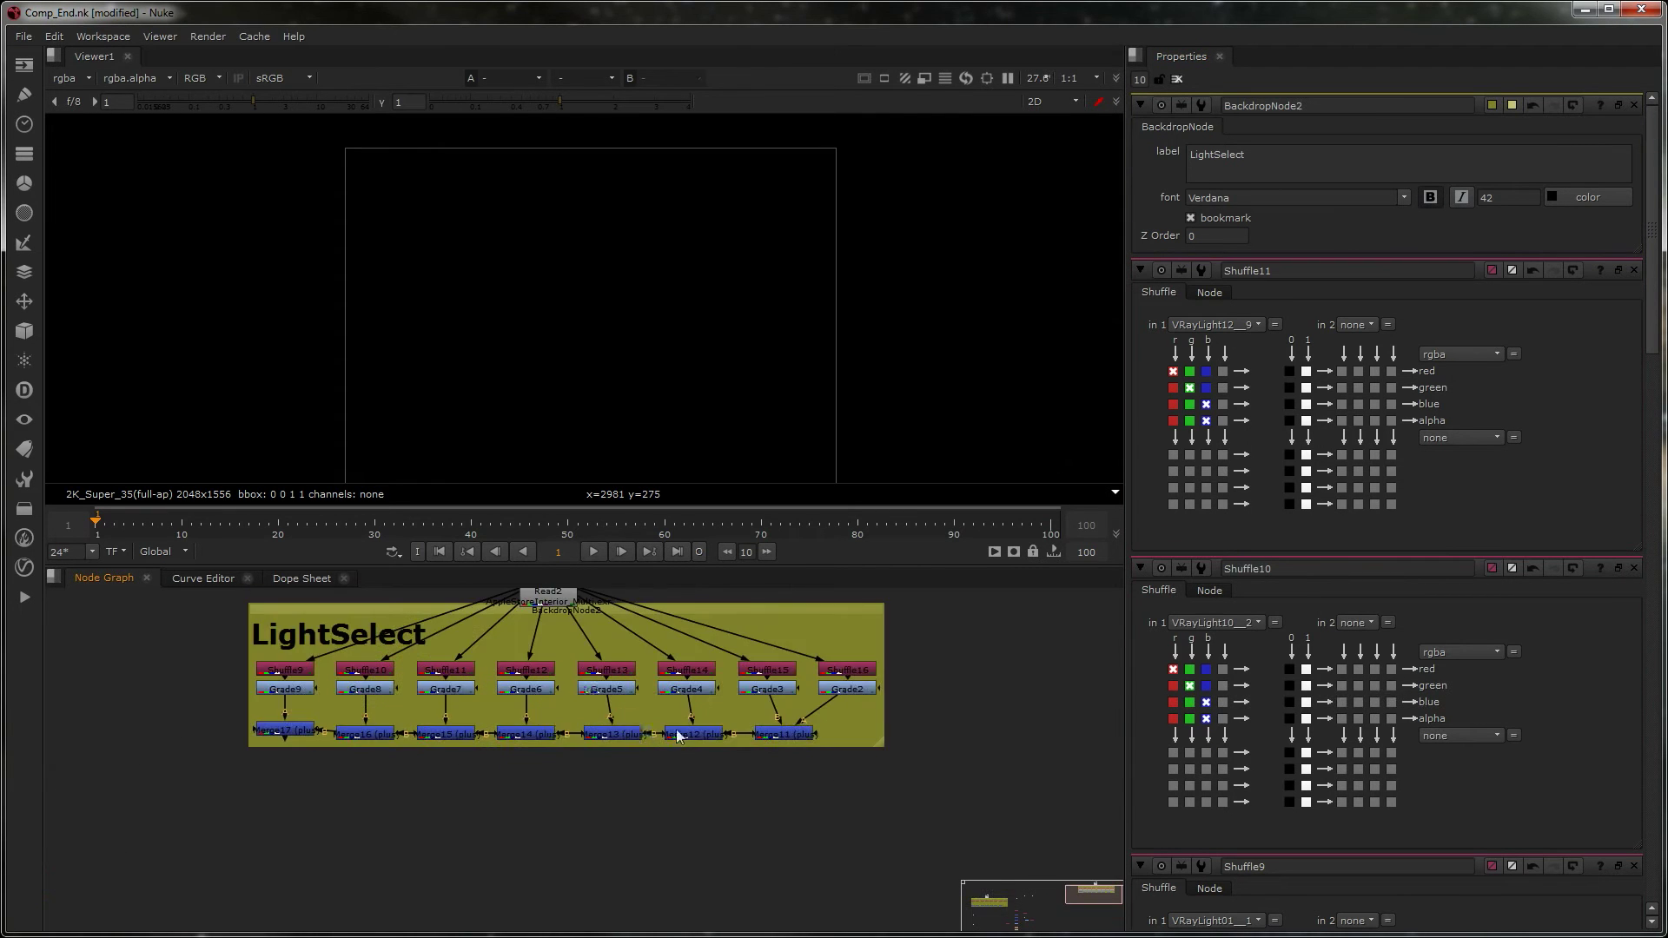
double_click(272, 732)
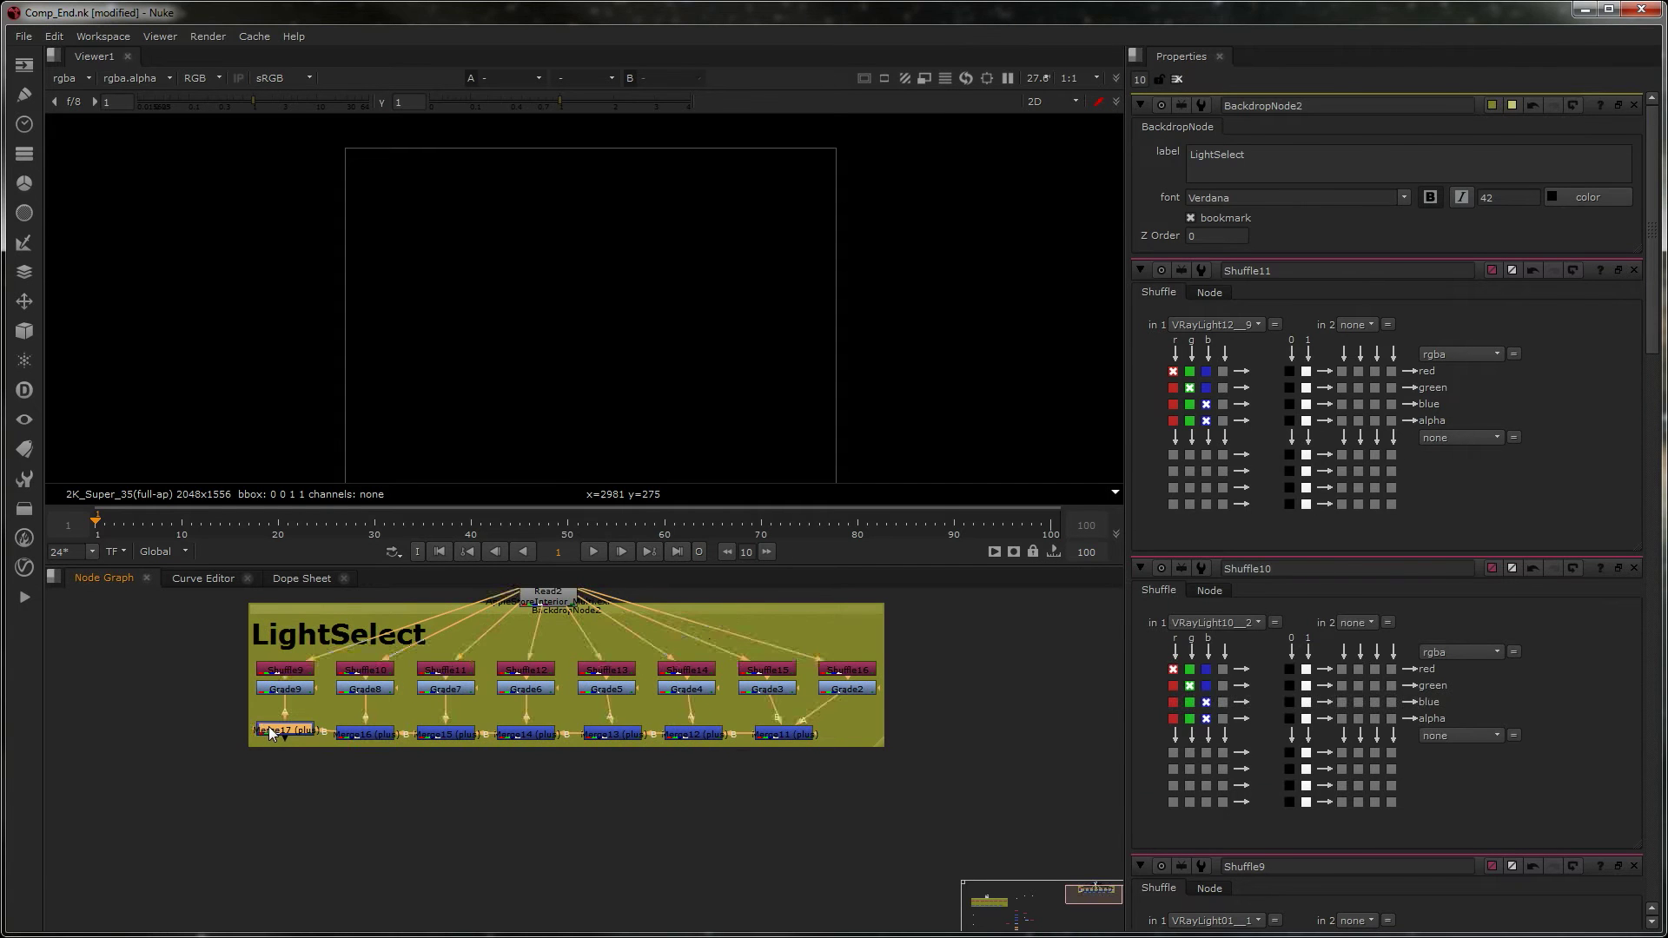
key(1)
- Add a Shuffle node outside the LightSelect backdrop and connect its input to Read2
key(Tab)
text(shuffle)
key(Return)
middle_drag(950, 760, 904, 825)
drag(900, 842, 501, 658)
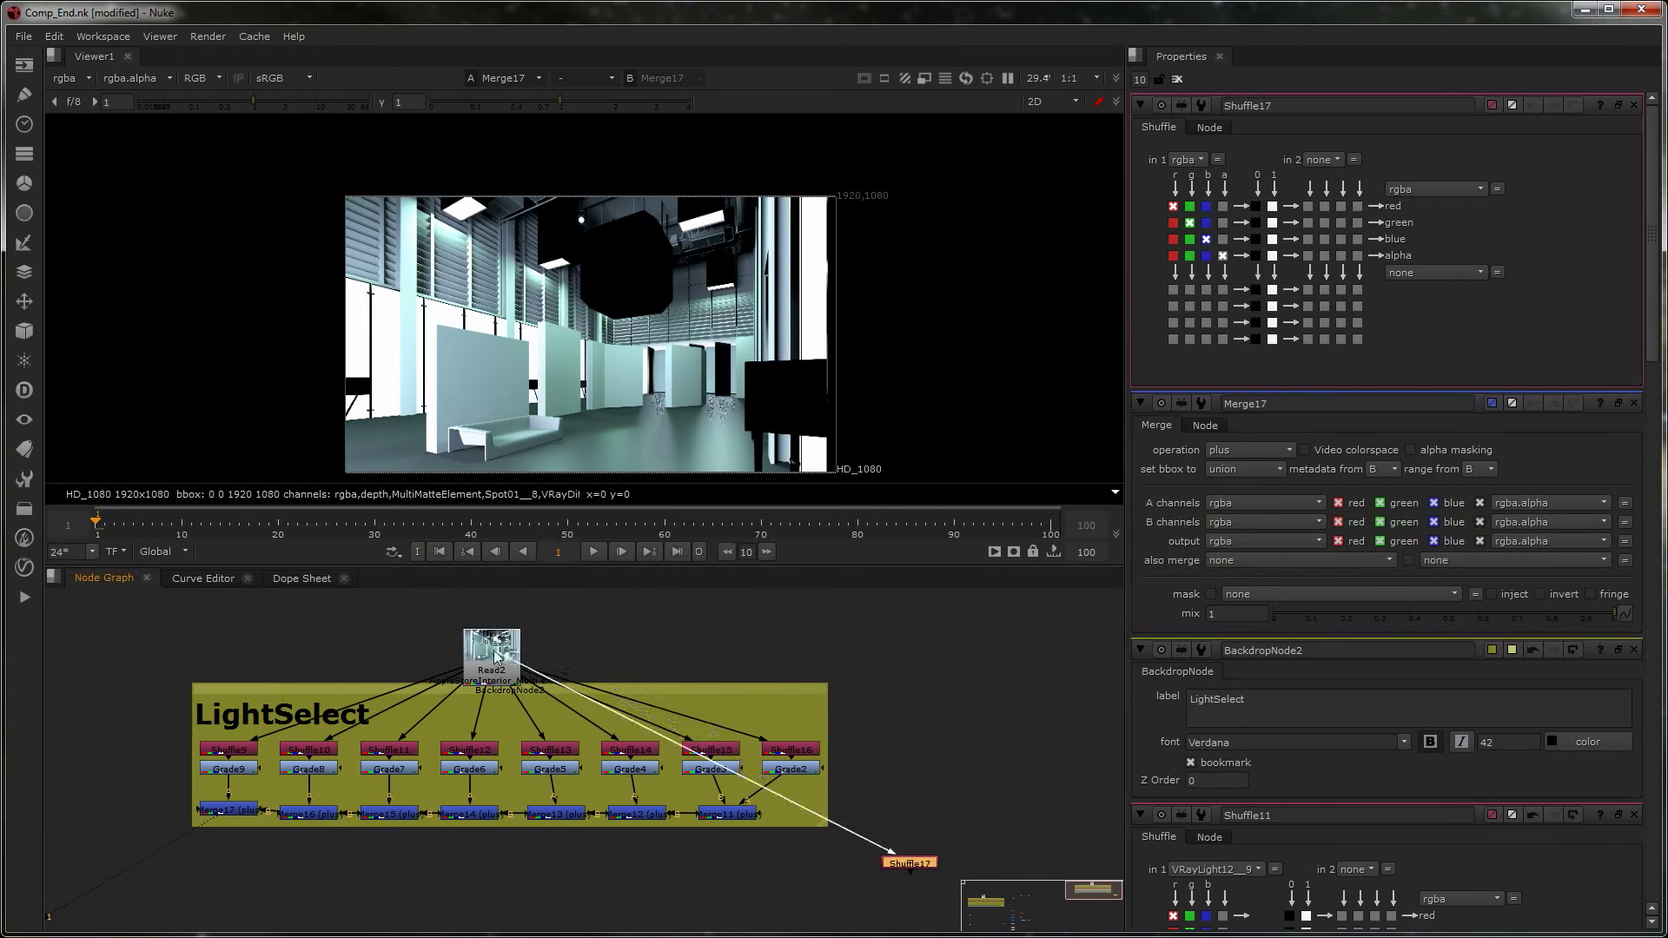
- Set the new Shuffle's first input to VRayReflection, rename the node ref and move it farther from the backdrop
click(1202, 160)
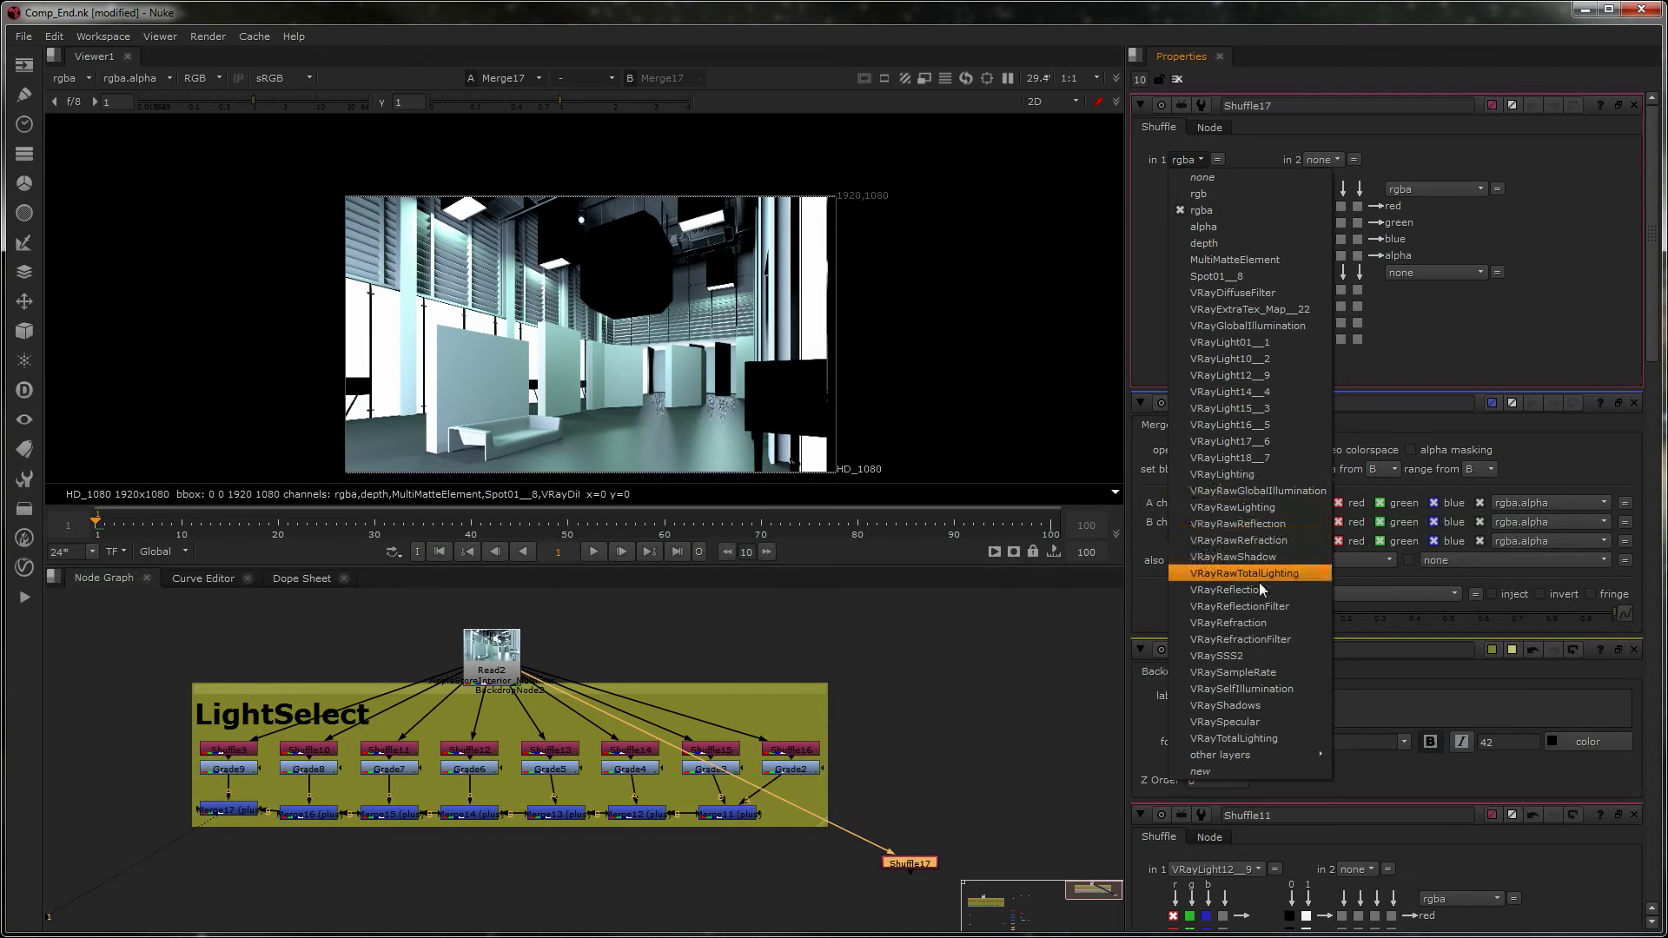
click(1227, 590)
double_click(1241, 102)
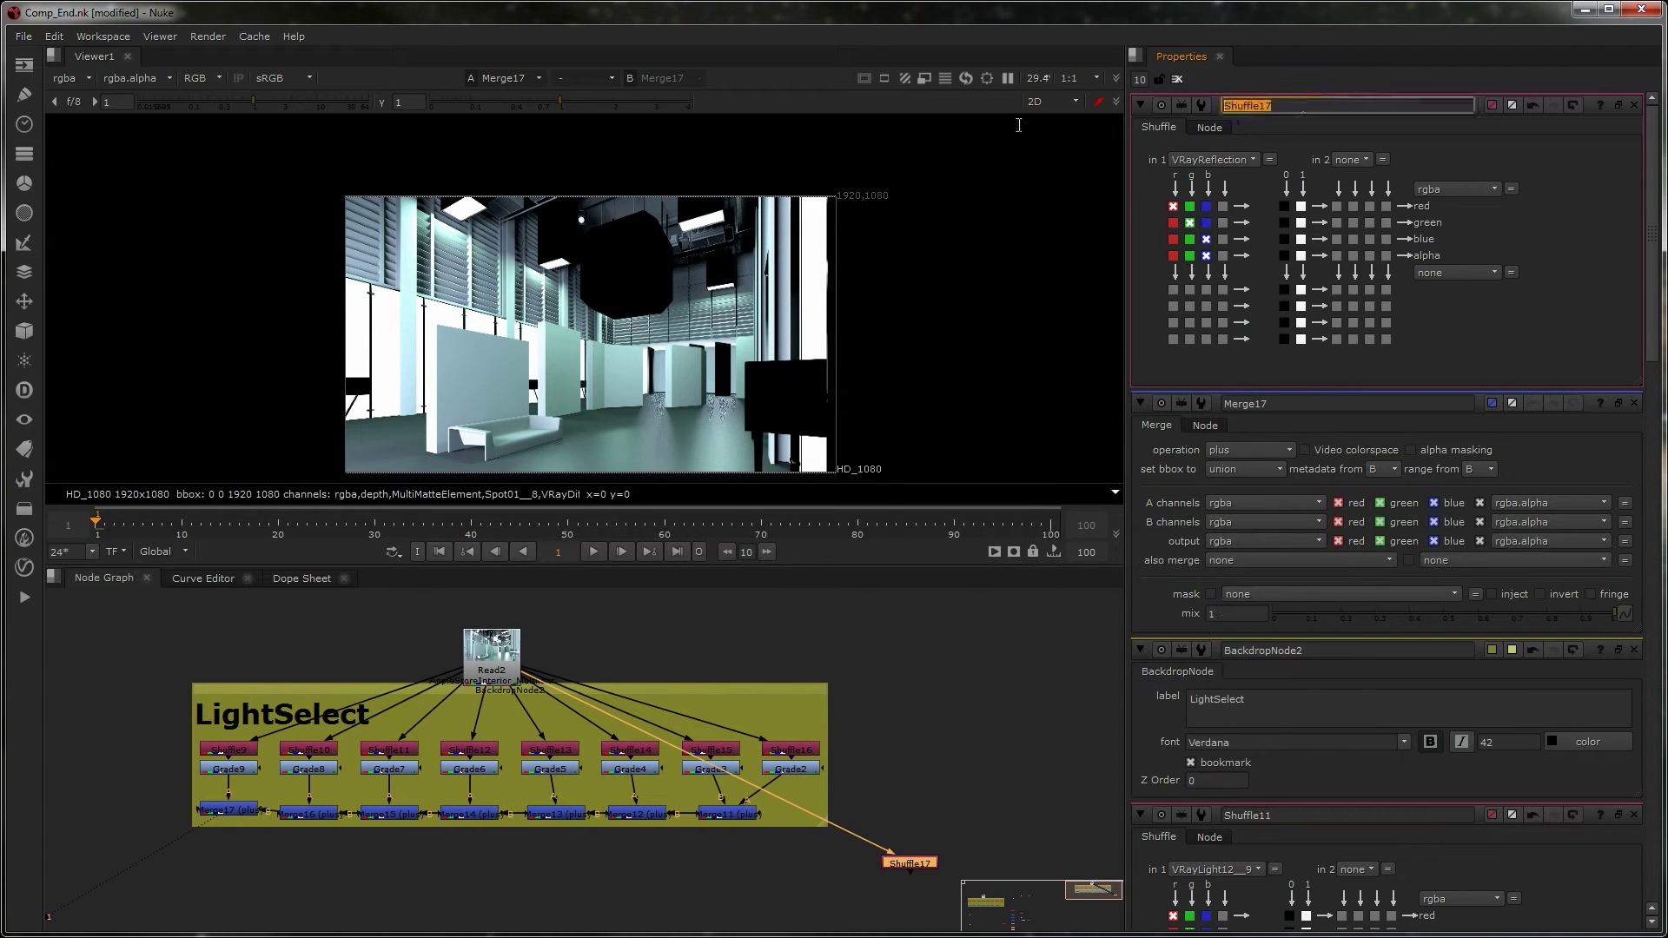
text(ref)
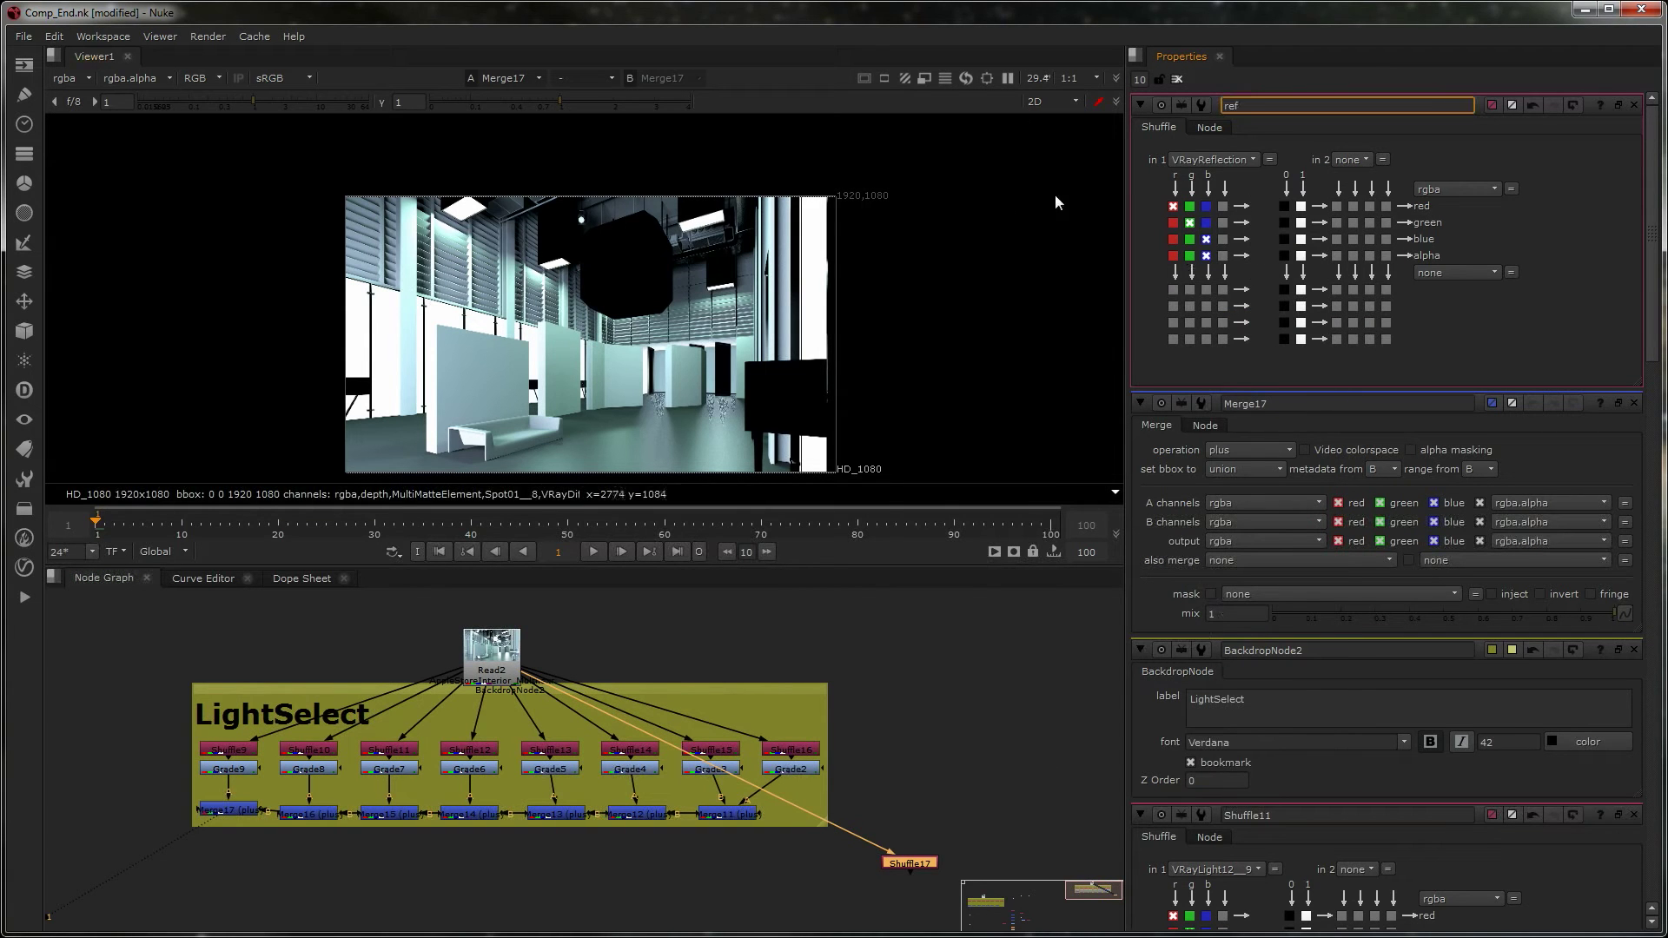
drag(925, 864, 975, 810)
- Add another Shuffle near ref, connect it to Read2 and set its first input to VRayRefraction
click(952, 843)
key(Tab)
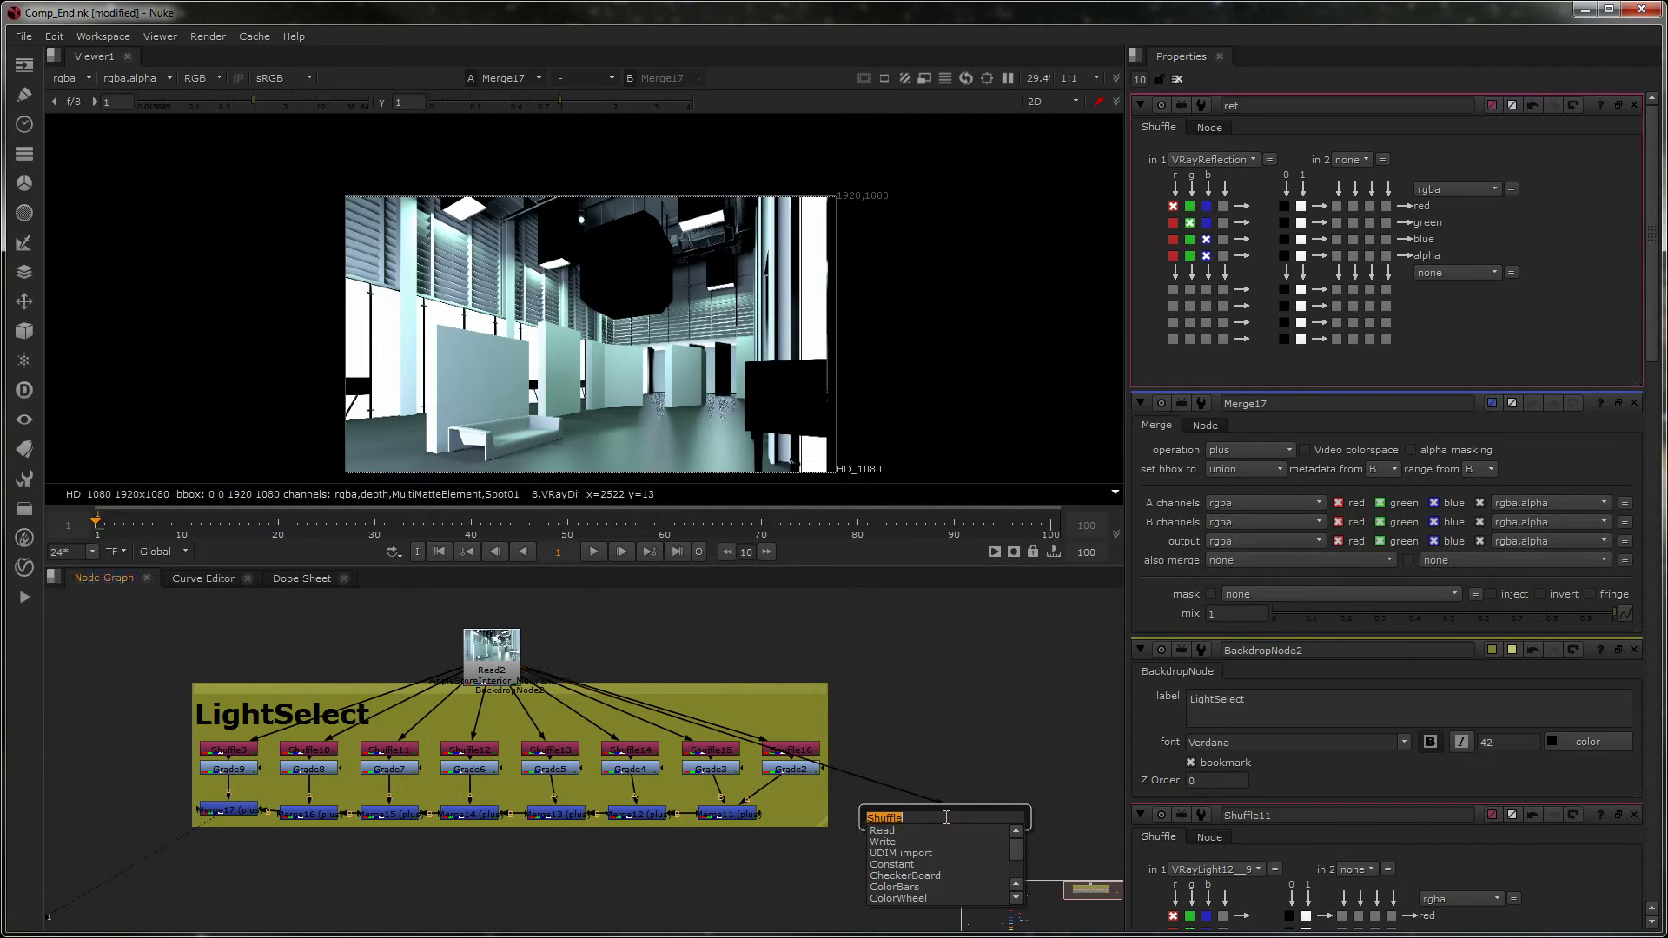
key(Return)
drag(947, 830, 492, 653)
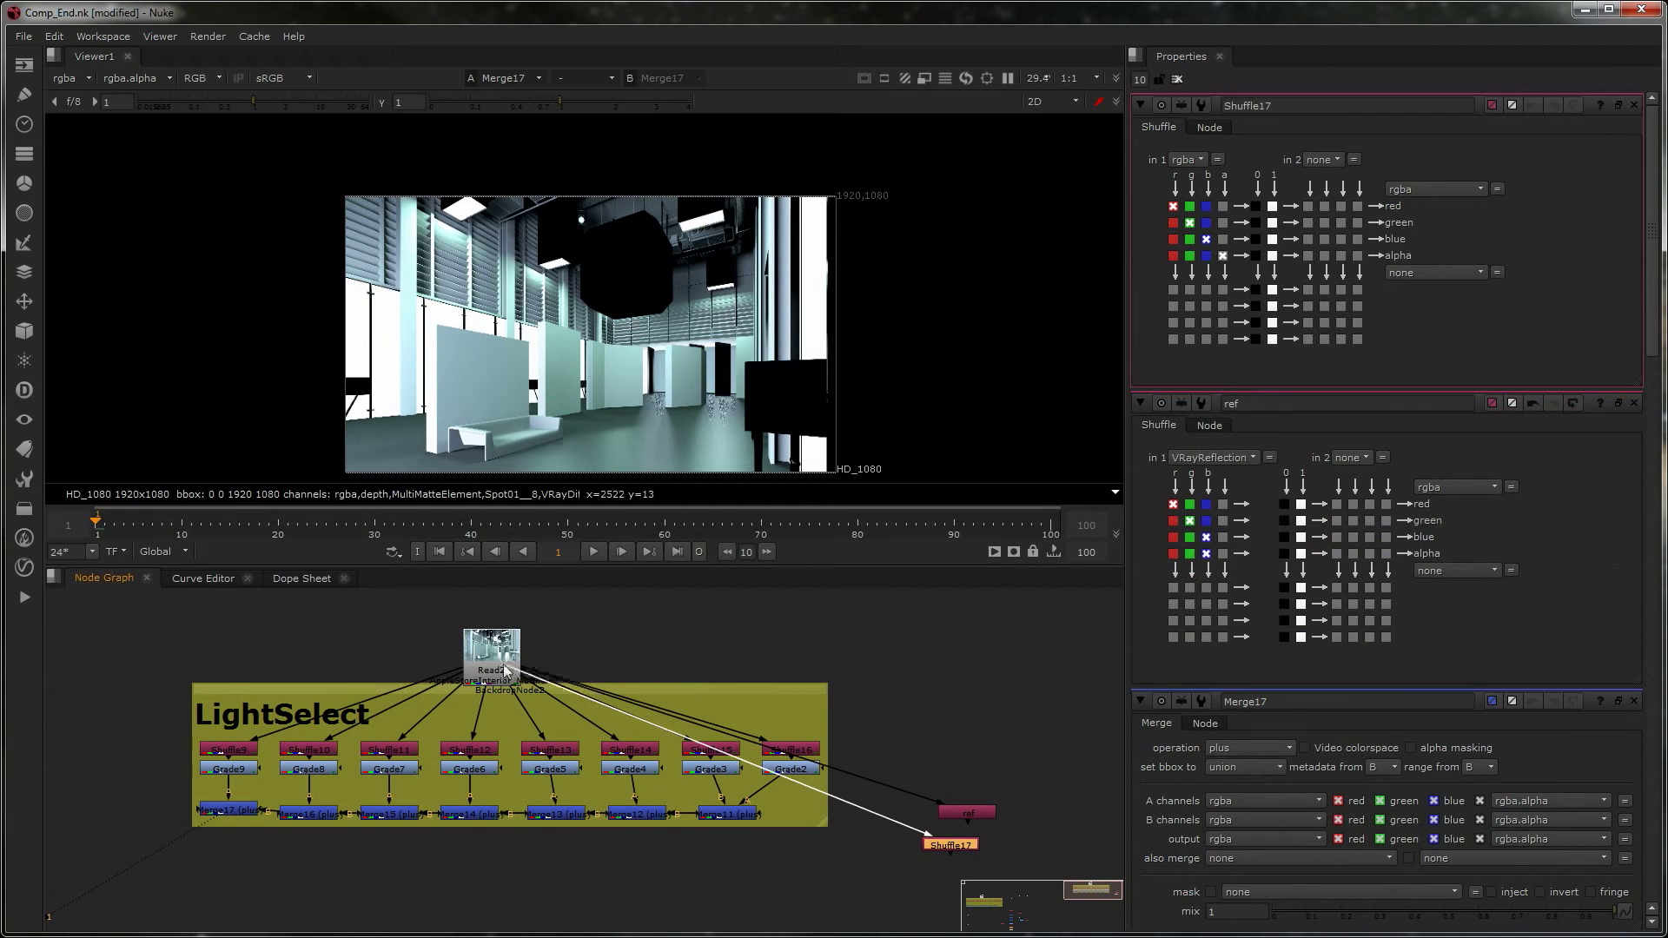
click(1186, 160)
click(1256, 628)
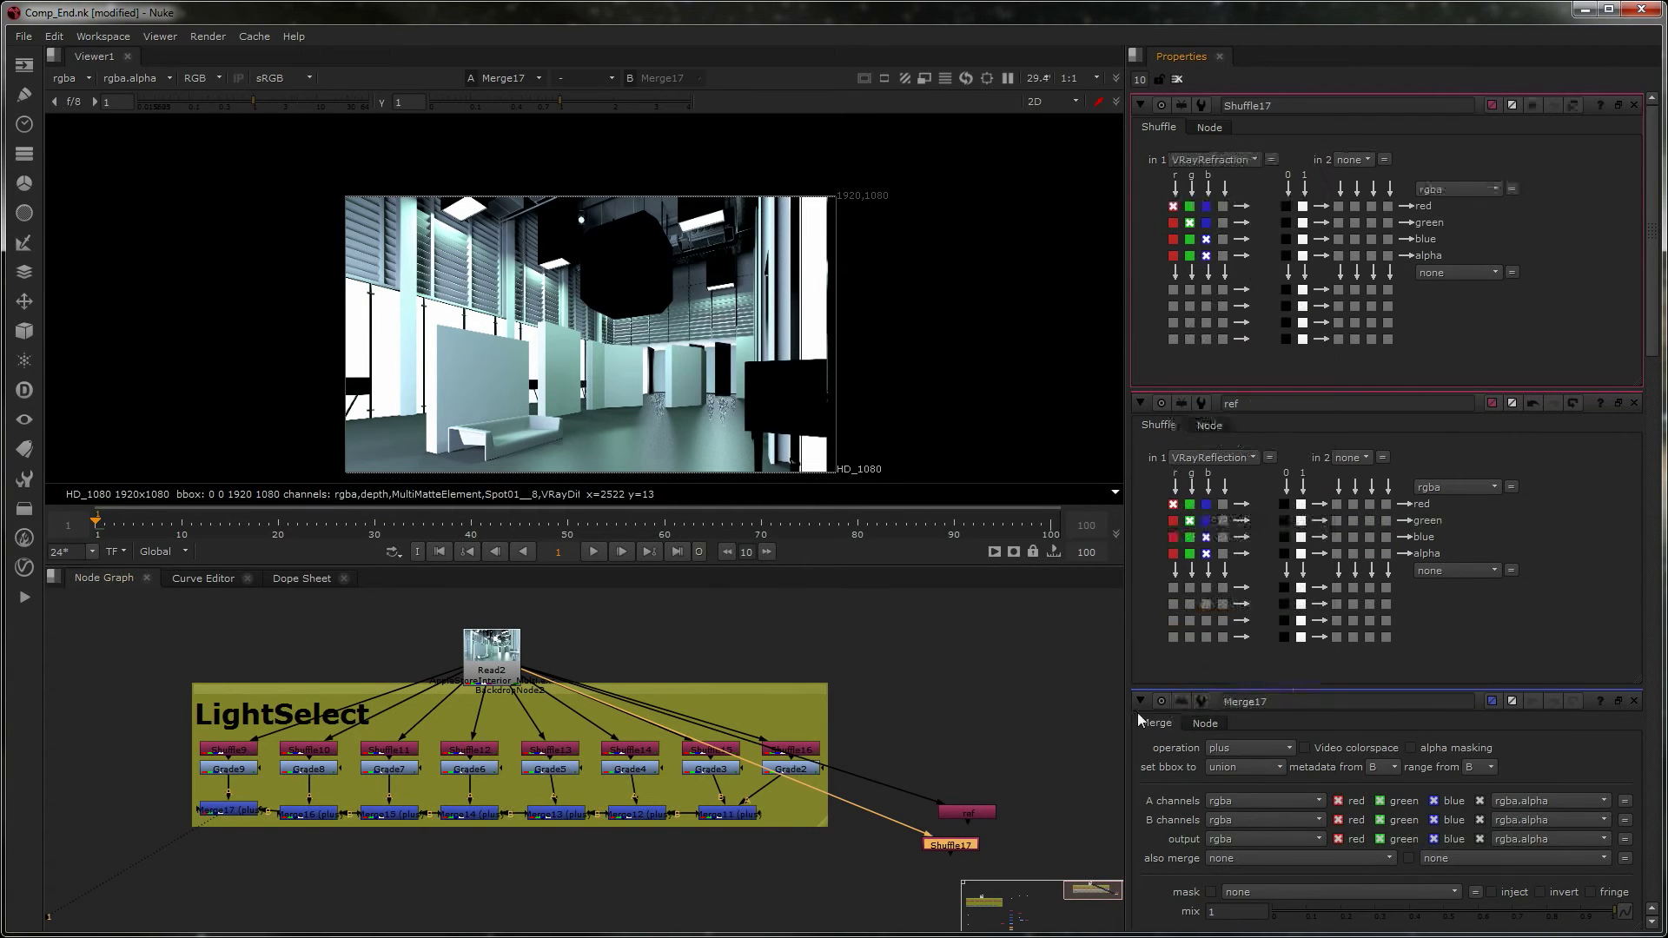
- Rename the VRayRefraction Shuffle refrac and space the refrac and ref nodes apart beside the backdrop
drag(948, 844, 890, 836)
double_click(1271, 105)
text(refrac)
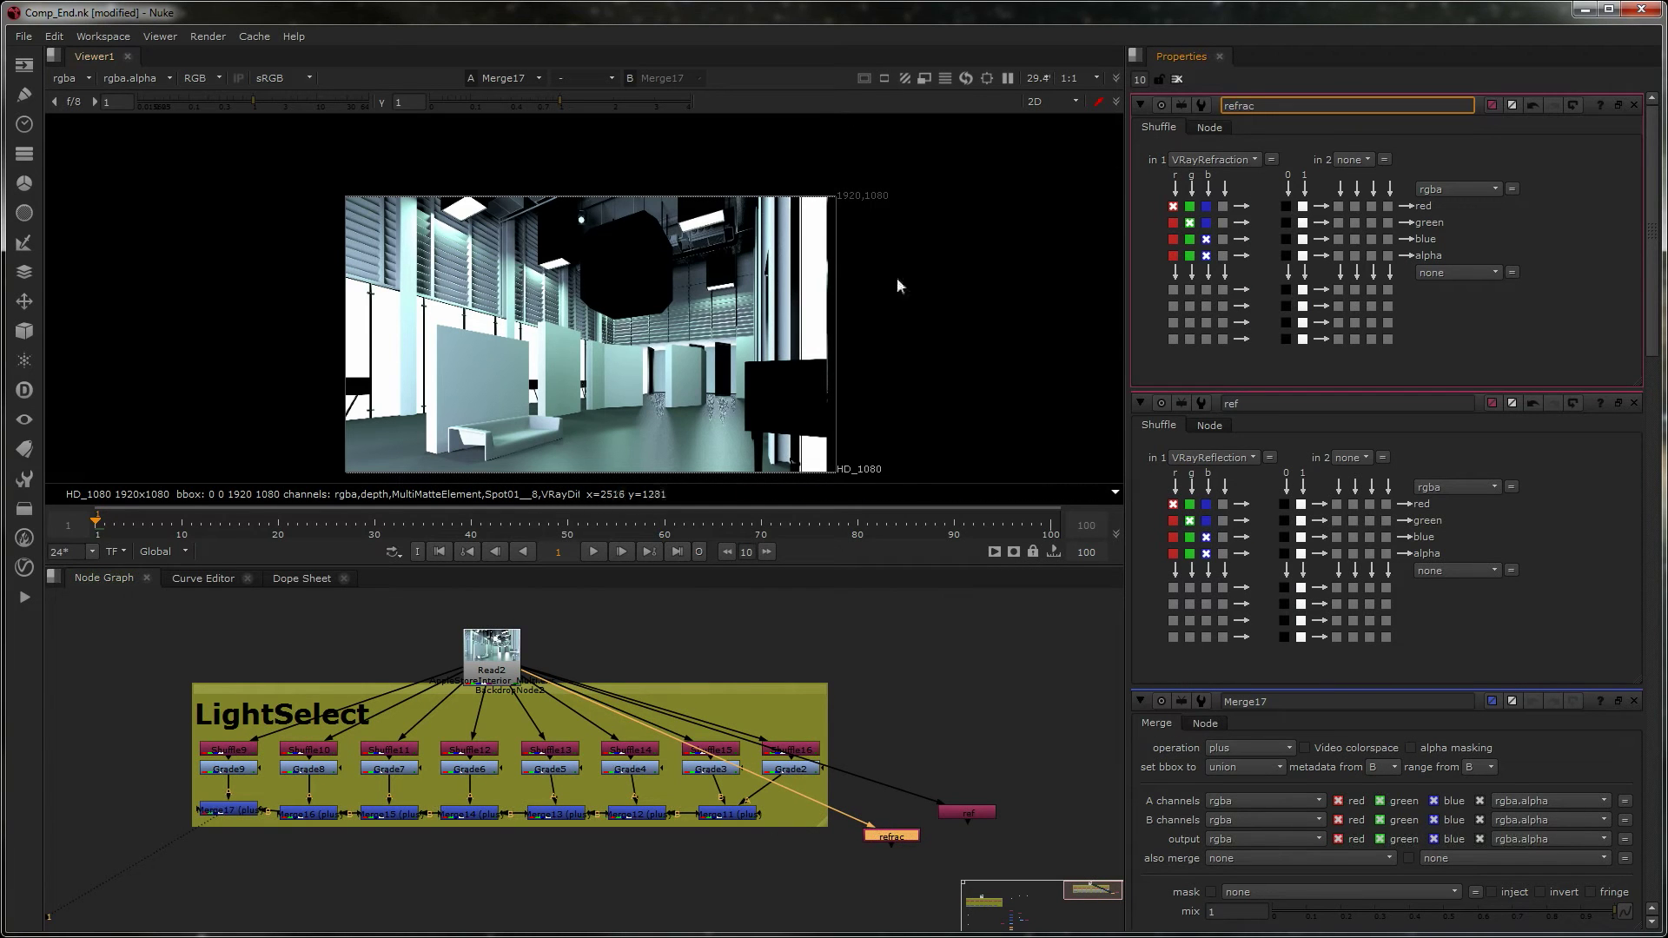
middle_drag(1028, 811, 977, 723)
drag(953, 725, 1003, 744)
drag(867, 747, 883, 740)
- Add a Merge below Merge17 with ref as A and Merge17 as B, and view the result
click(238, 792)
key(m)
drag(146, 794, 1031, 795)
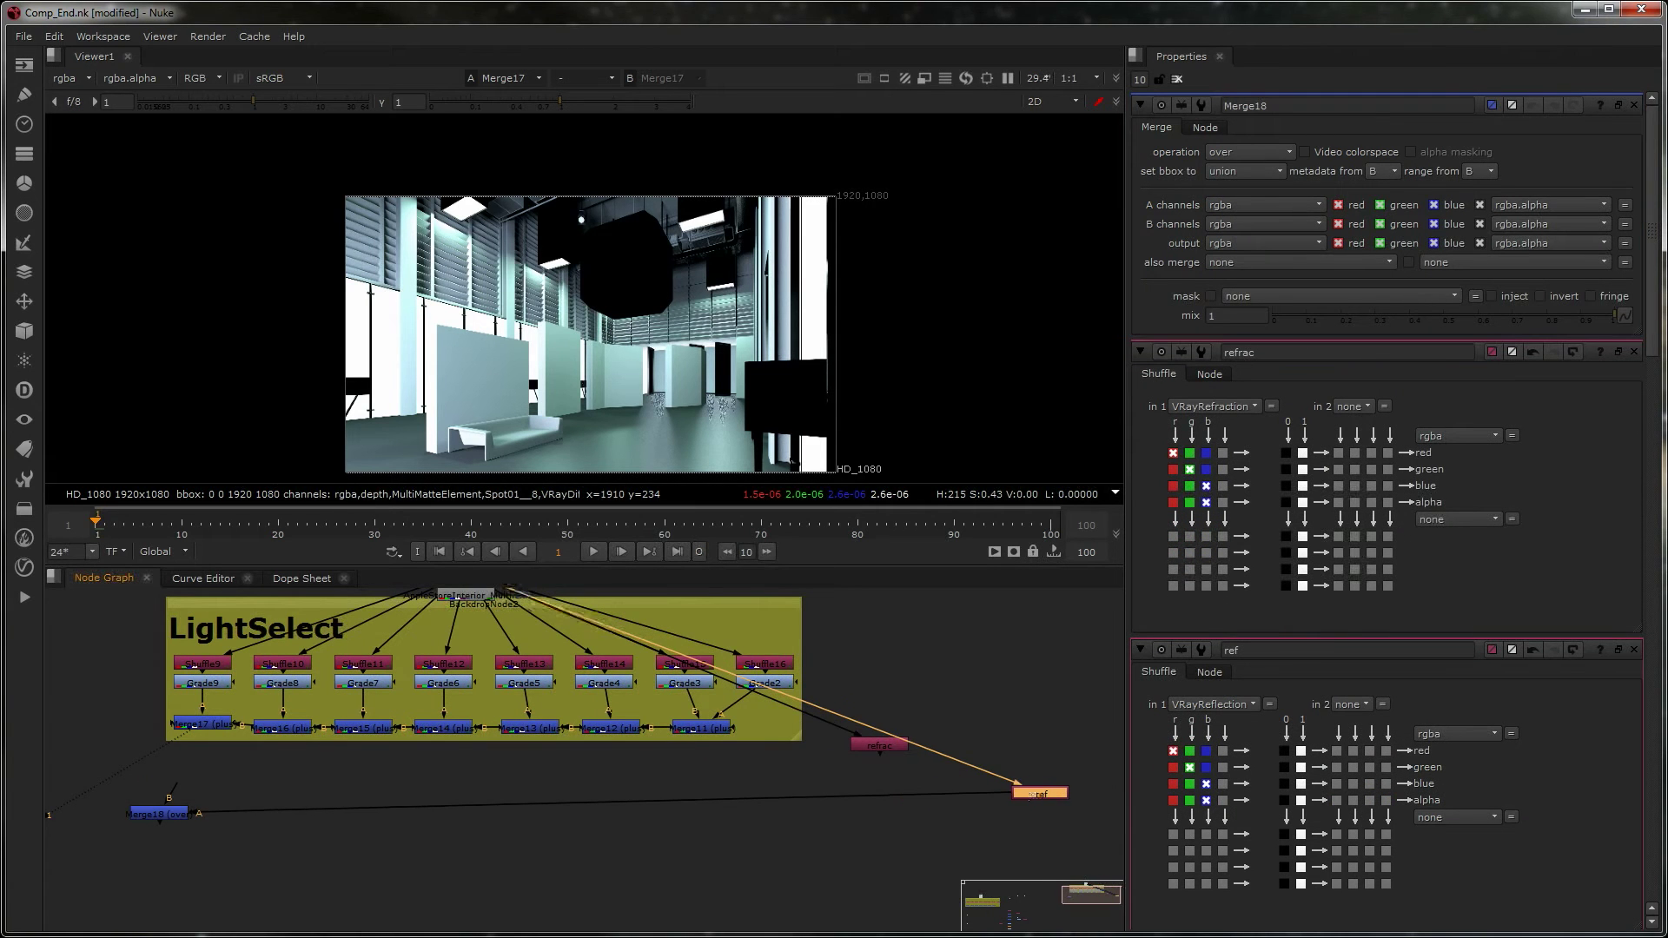
drag(156, 789, 195, 727)
drag(159, 815, 201, 797)
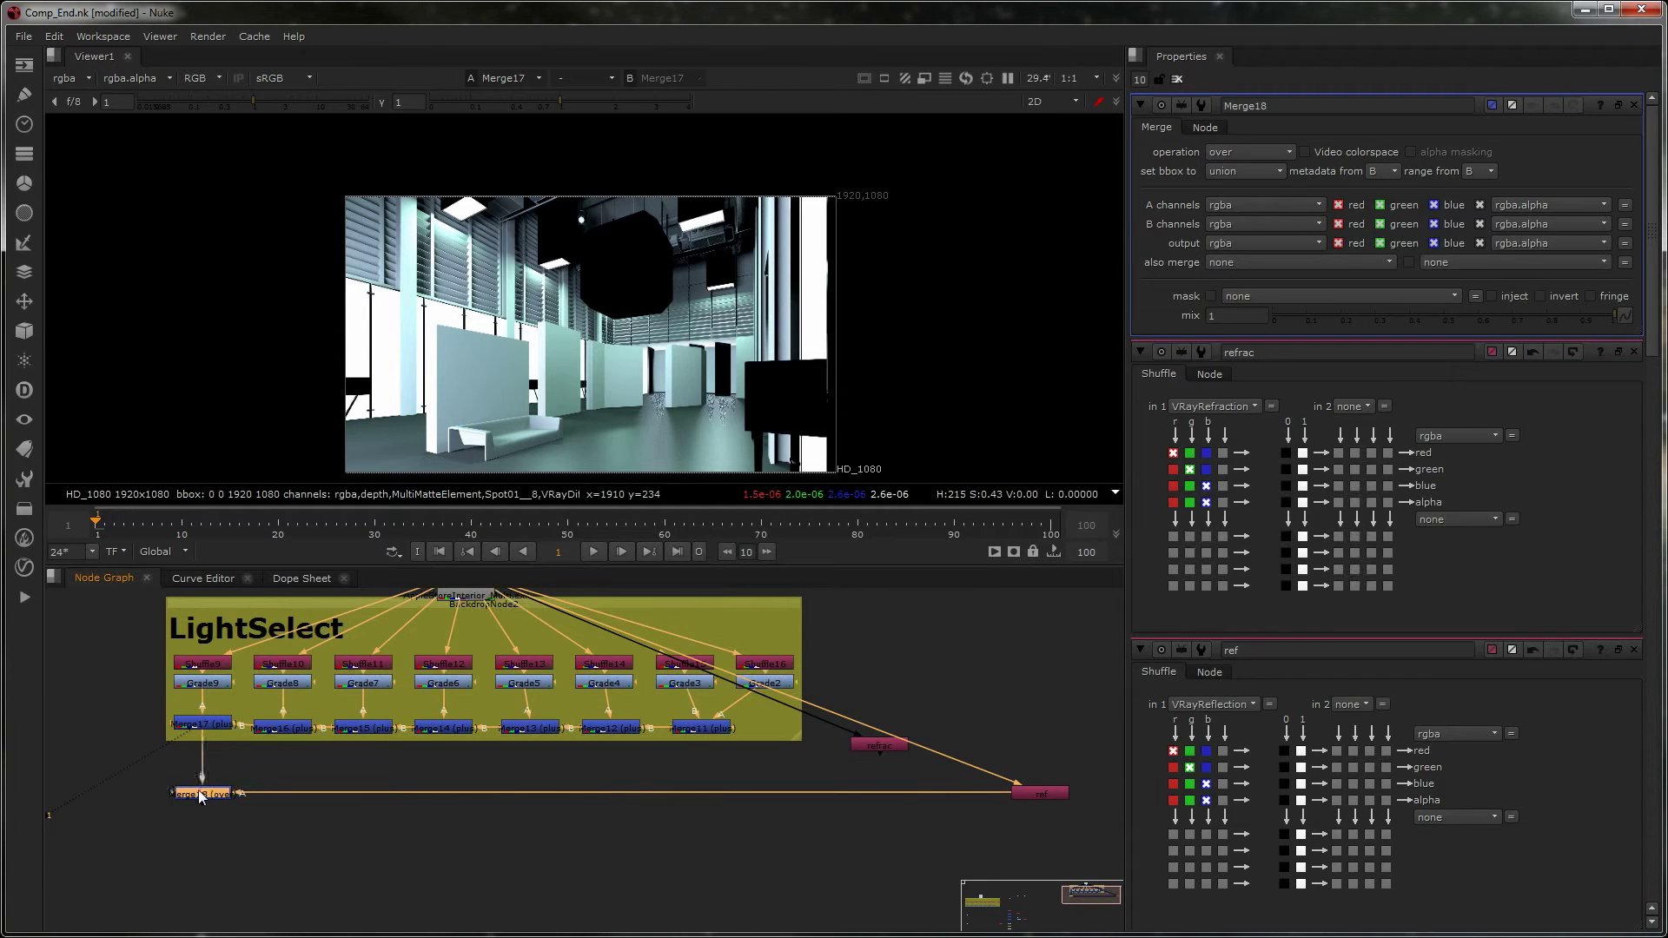
key(1)
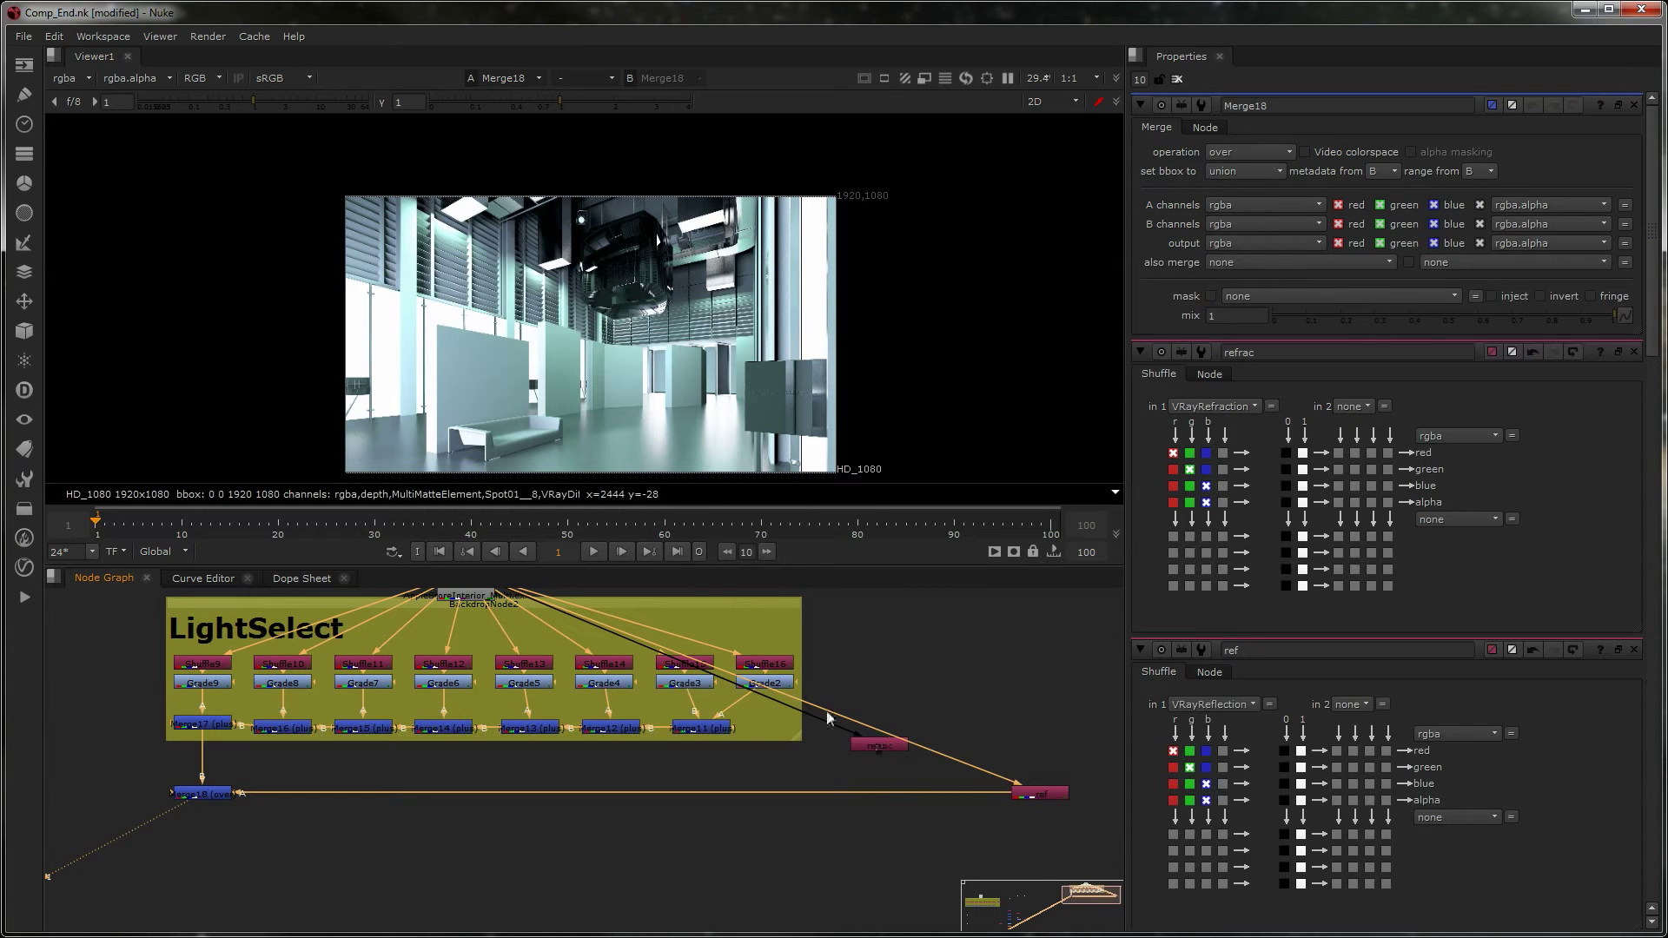
- Enlarge the Node Graph to fill the window and examine the LightSelect, refrac and ref connections
middle_drag(935, 693, 848, 733)
key(space)
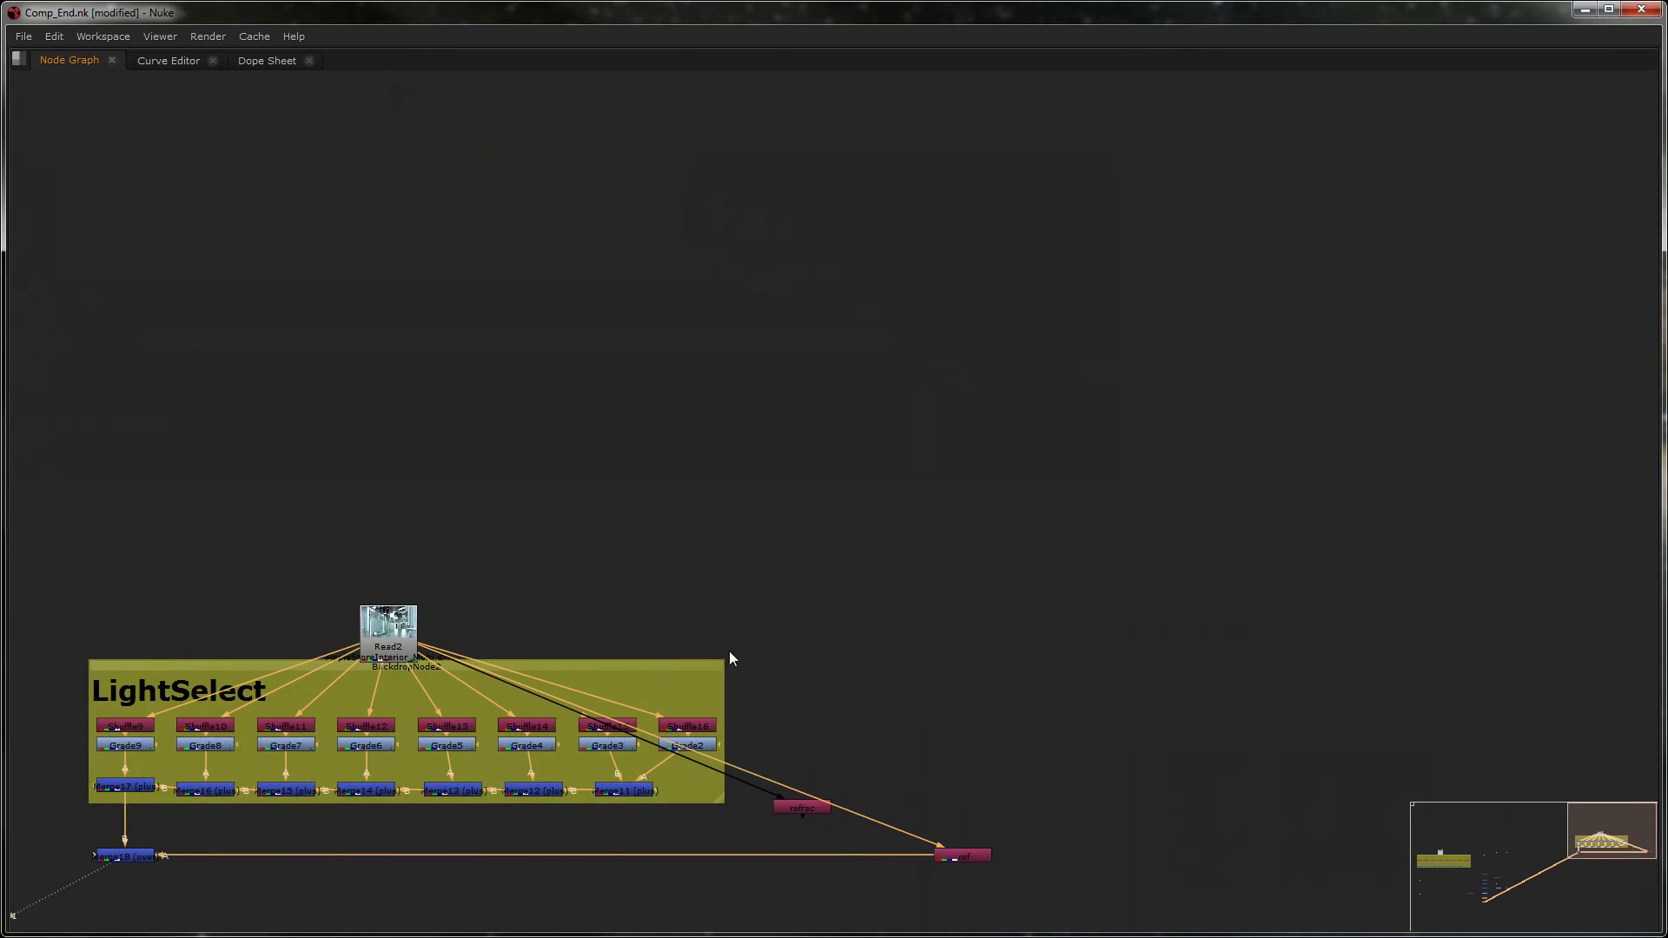
middle_drag(800, 680, 992, 424)
scroll(759, 545, up, 4)
middle_drag(759, 546, 922, 511)
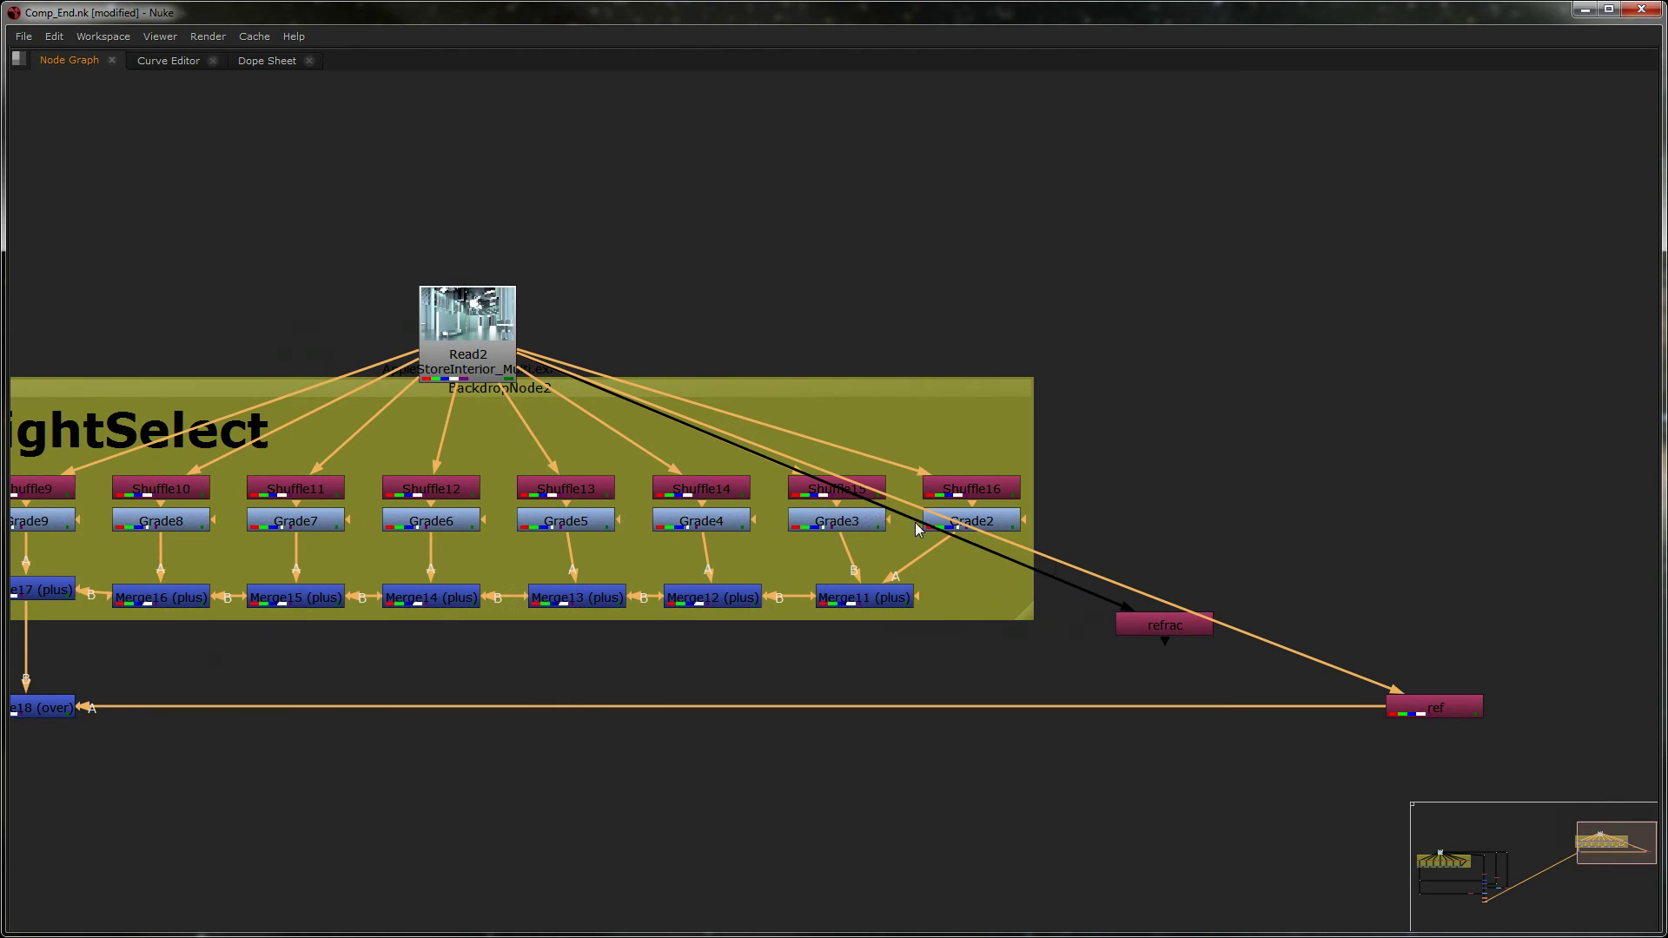
- Insert dots to route the Read2 connections to ref and refrac around the backdrop, and place refrac lower beneath it
key(ctrl)
ctrl+drag(961, 523, 1435, 336)
key(ctrl)
ctrl+drag(825, 485, 1296, 387)
drag(1180, 623, 1289, 856)
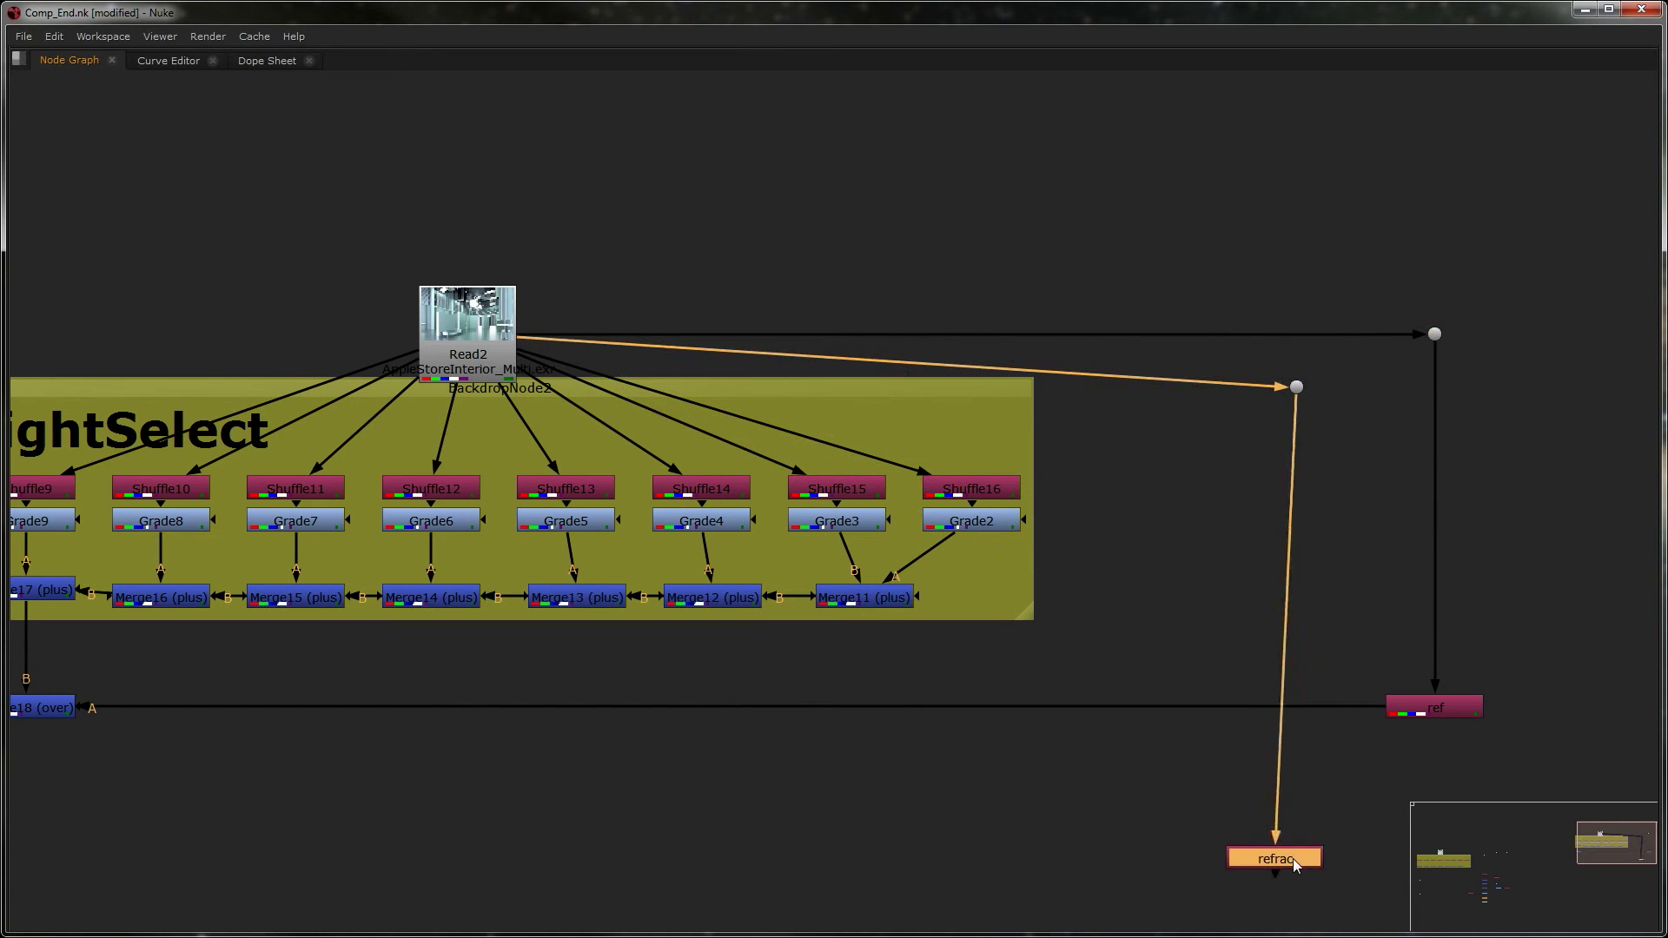
scroll(1299, 861, up, 2)
scroll(1042, 832, down, 3)
middle_drag(957, 825, 1027, 765)
click(360, 803)
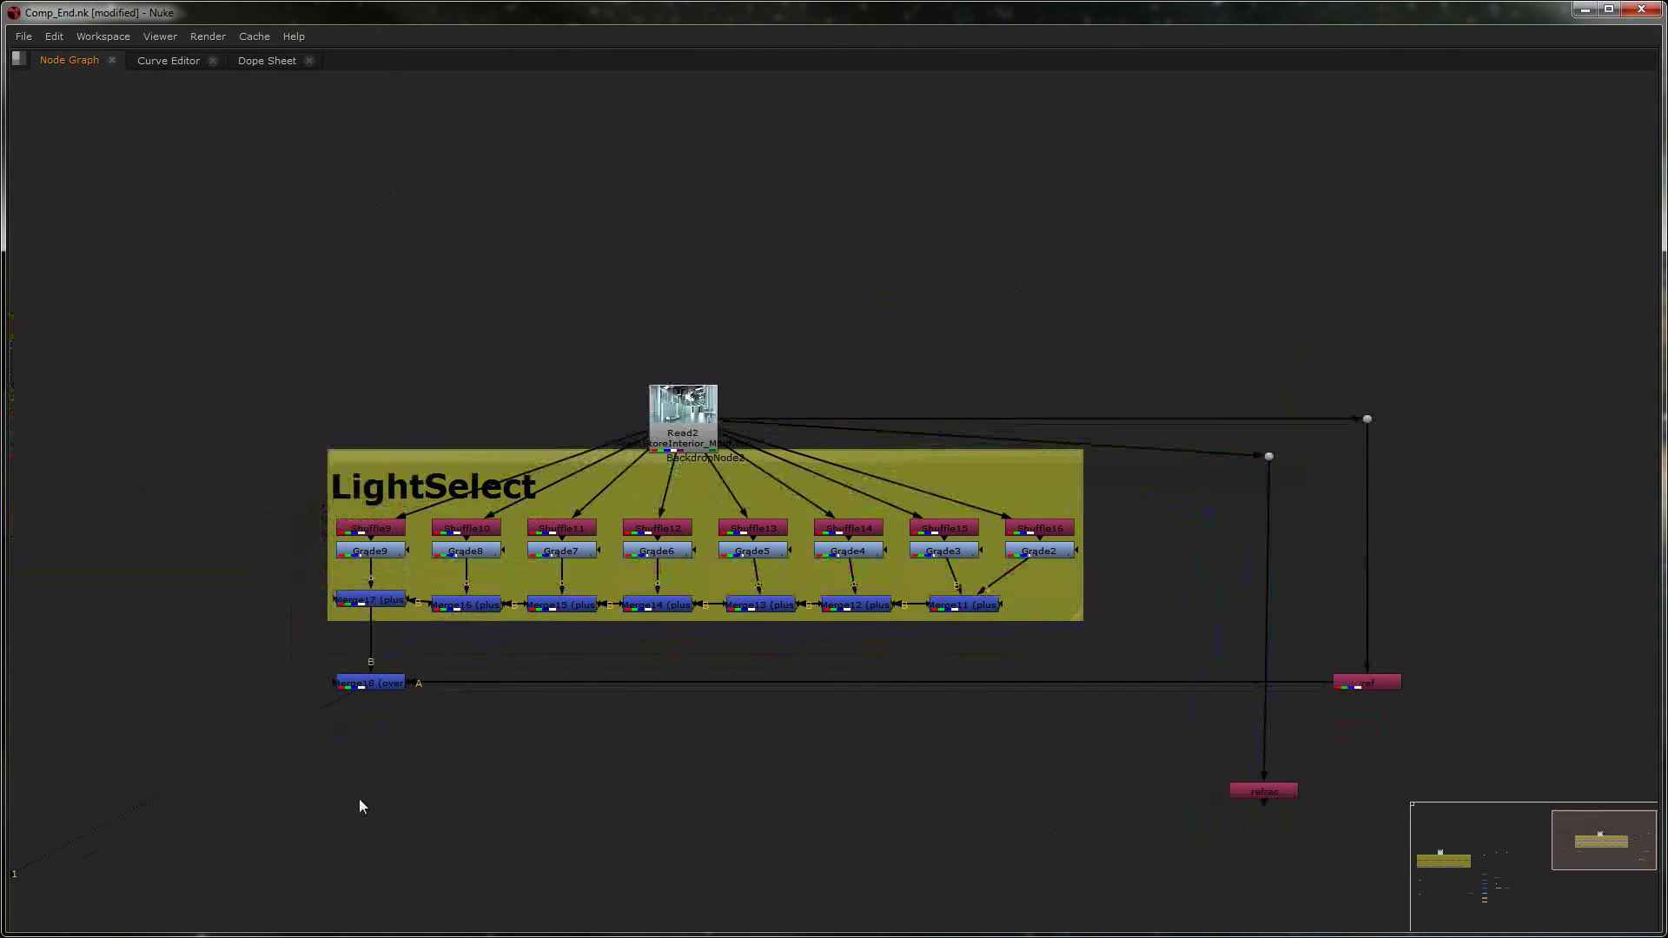
- Set the operation of the Merge combining ref with the light layers to plus
click(361, 685)
key(space)
click(1249, 152)
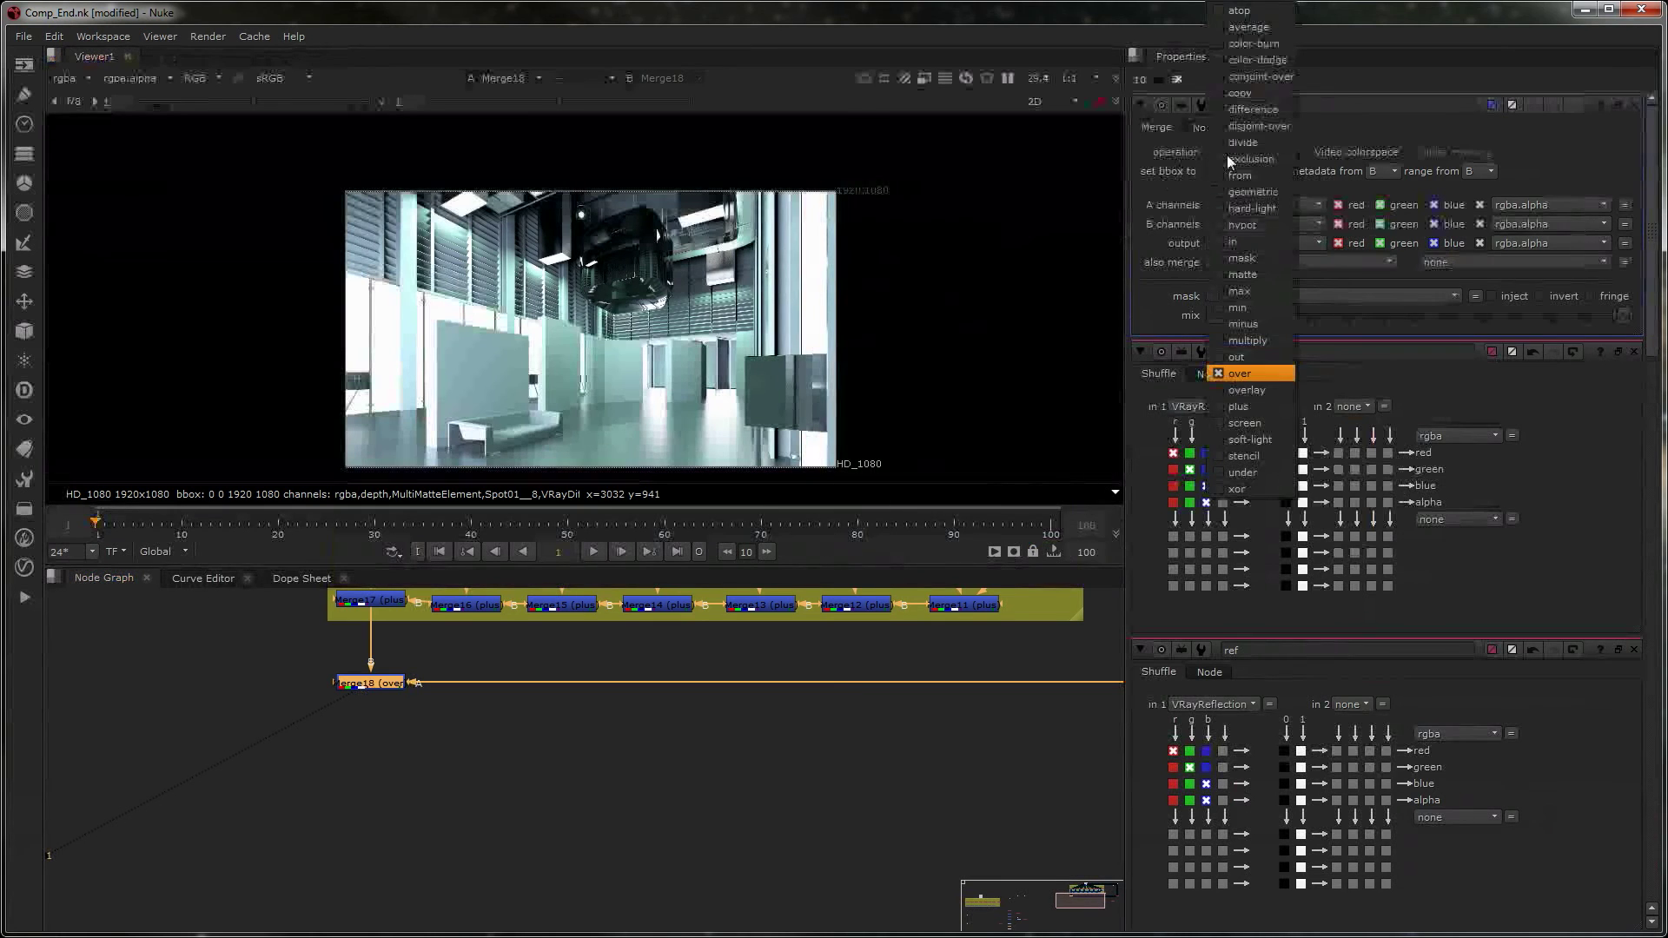
click(1242, 421)
click(439, 756)
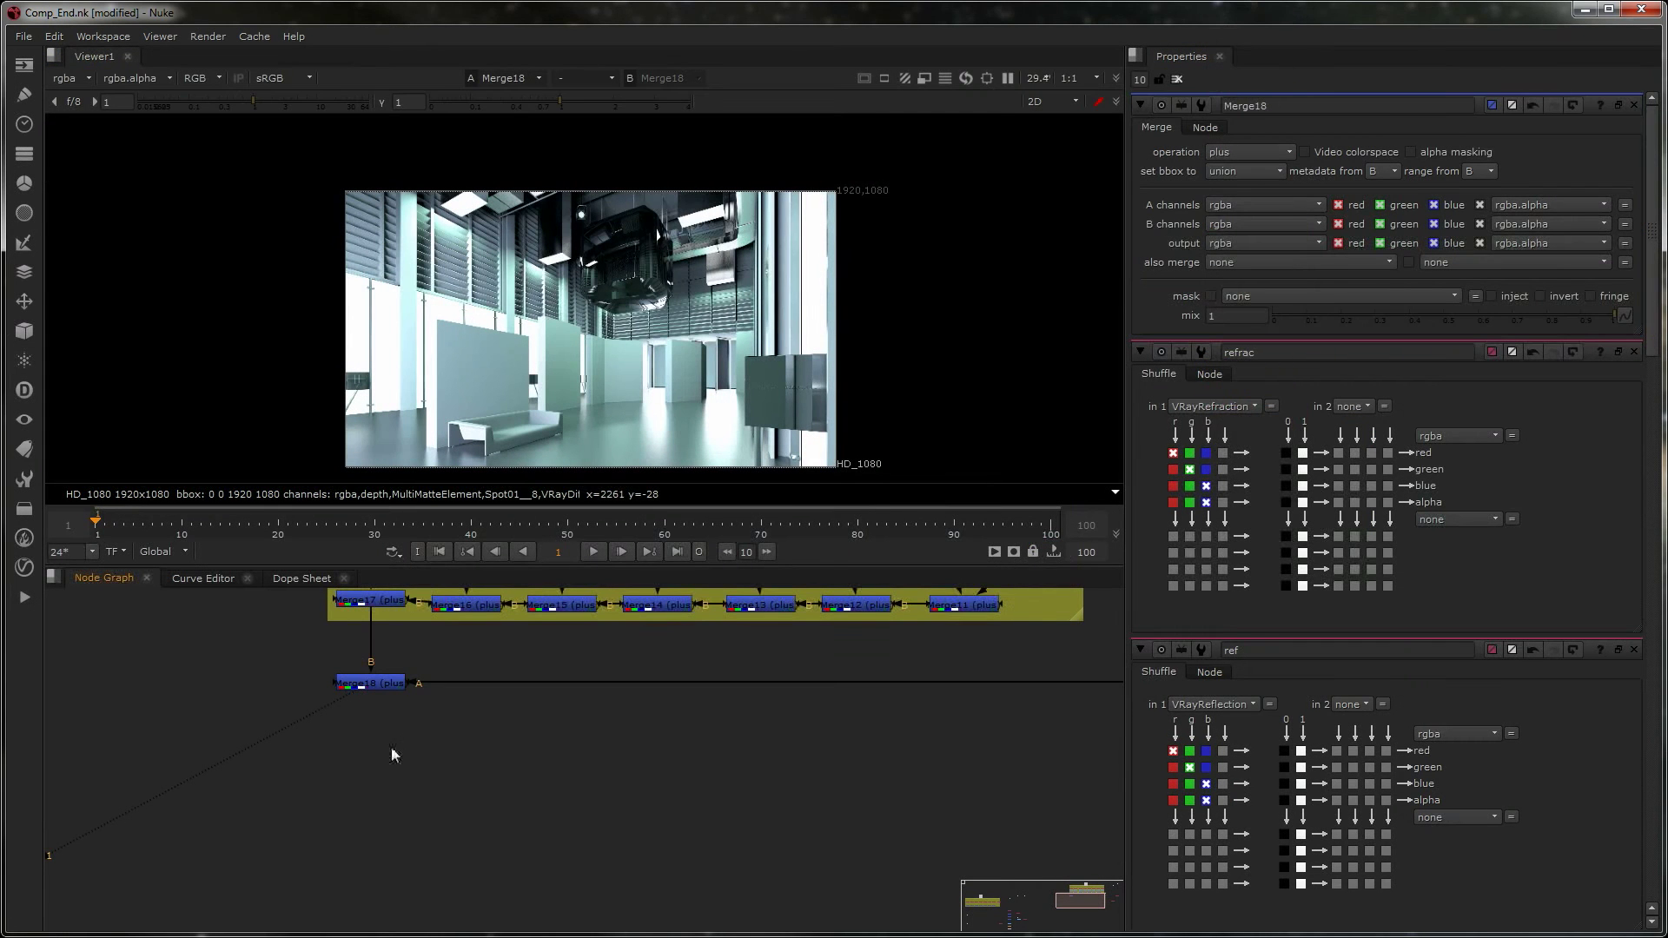
- Add a Merge below Merge18 with Merge18 as B and refrac as A, align the nodes, and view the result
key(m)
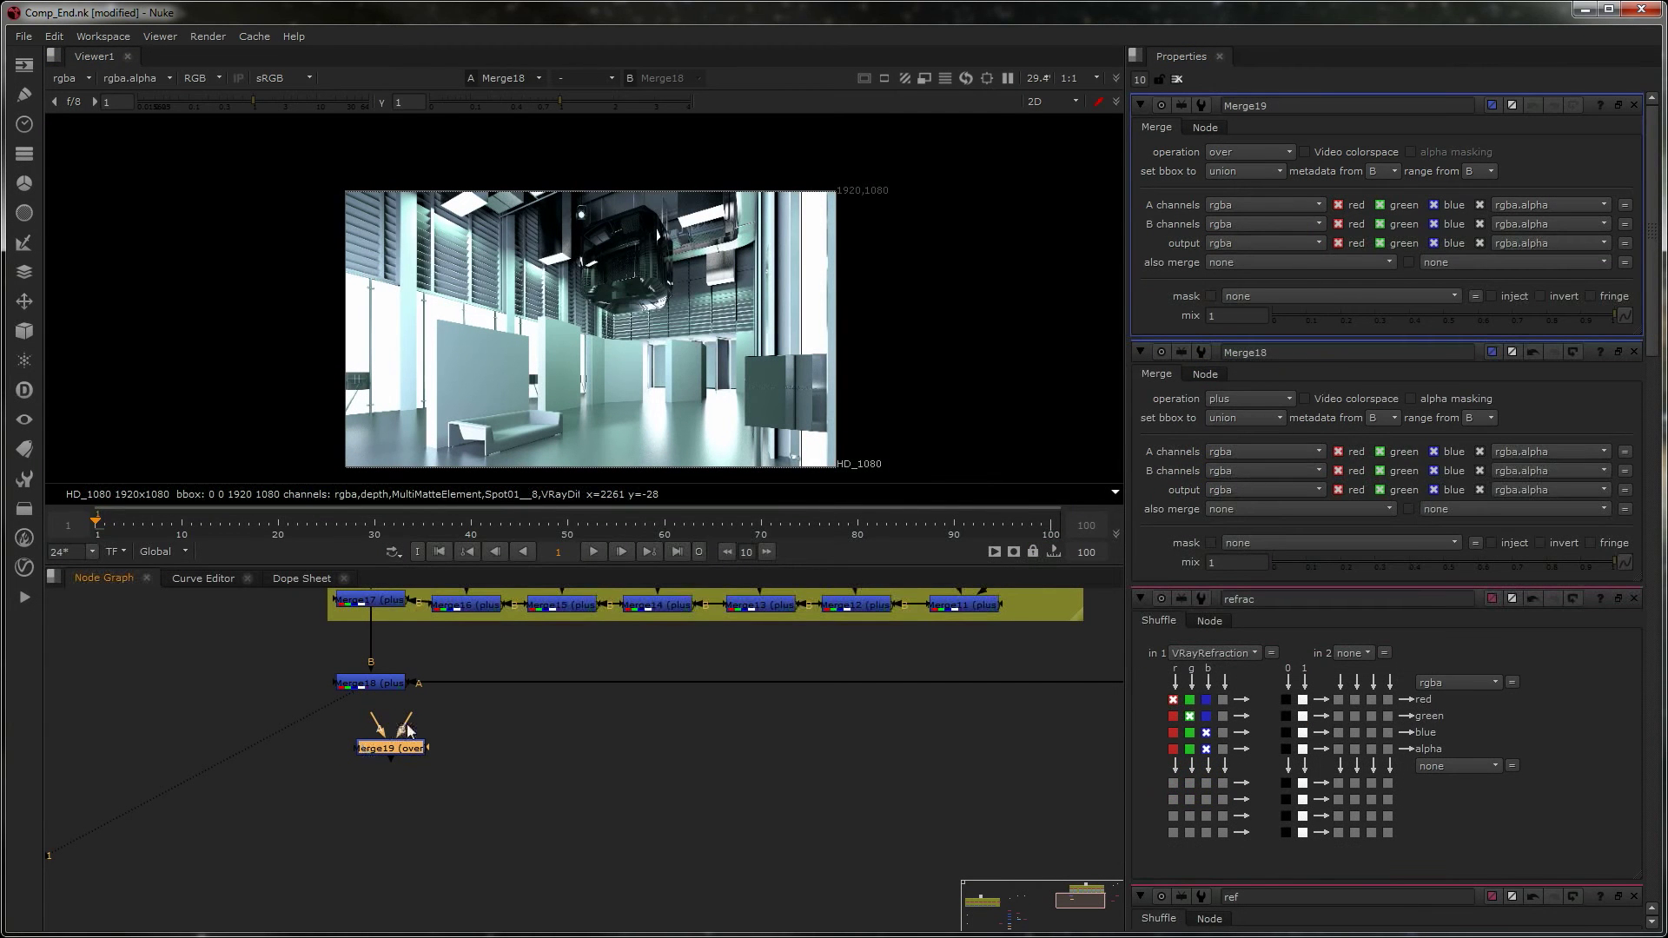
drag(409, 723, 369, 684)
middle_drag(434, 776, 329, 775)
scroll(515, 776, down, 2)
middle_drag(515, 781, 455, 780)
drag(294, 754, 1022, 755)
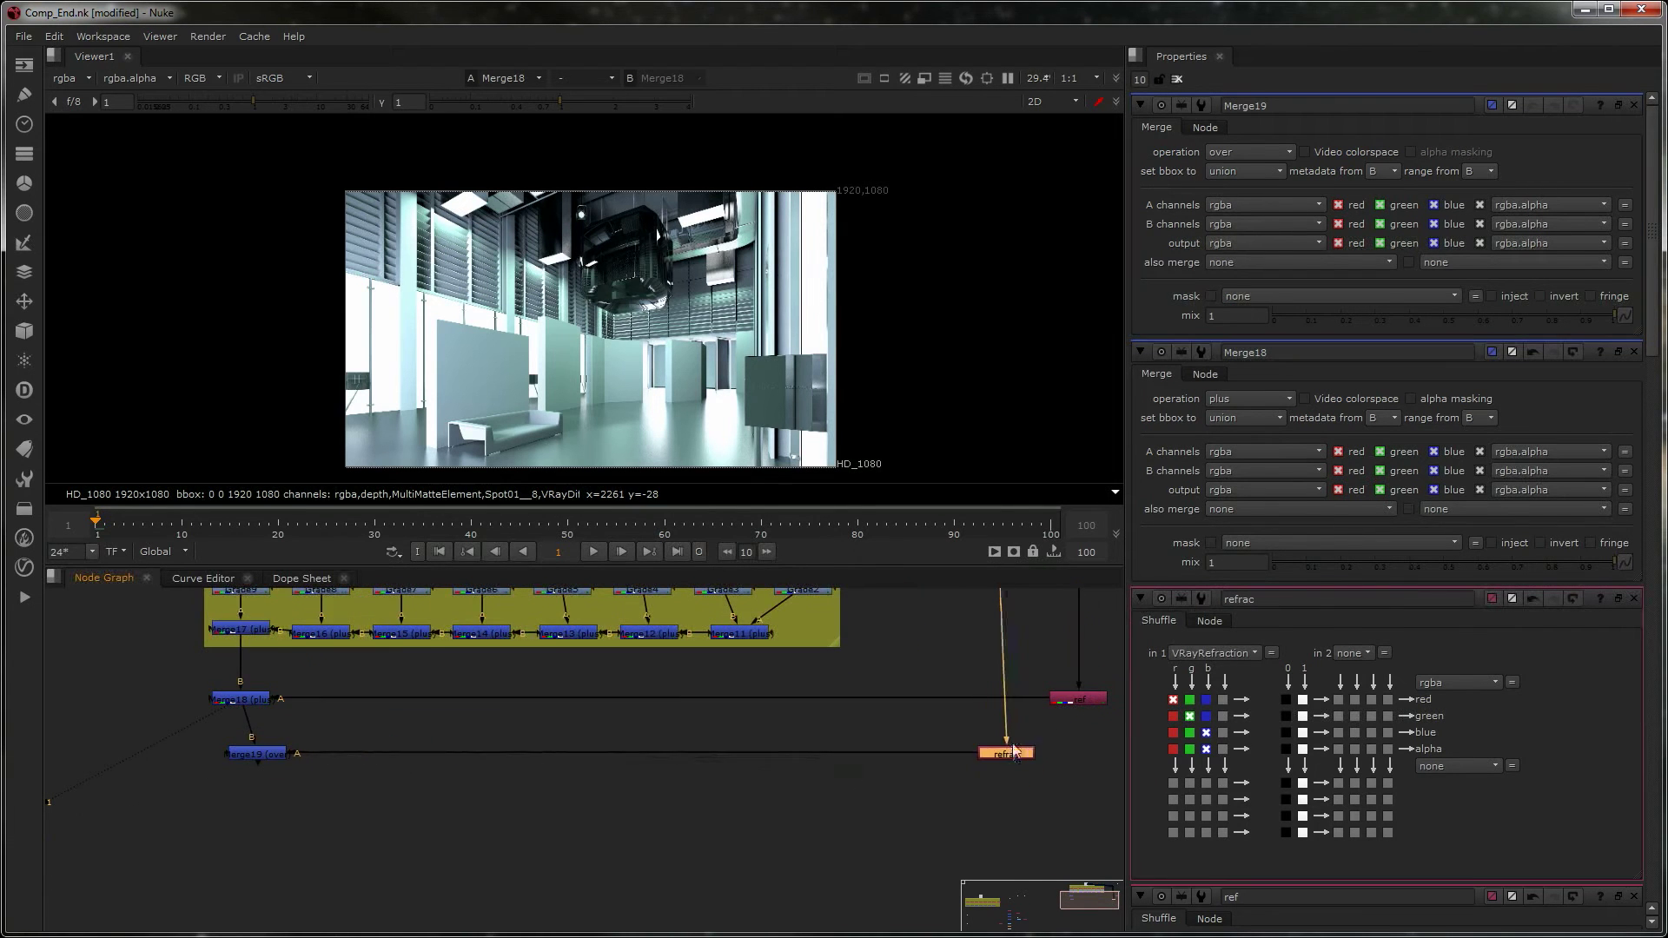
drag(273, 755, 254, 755)
key(1)
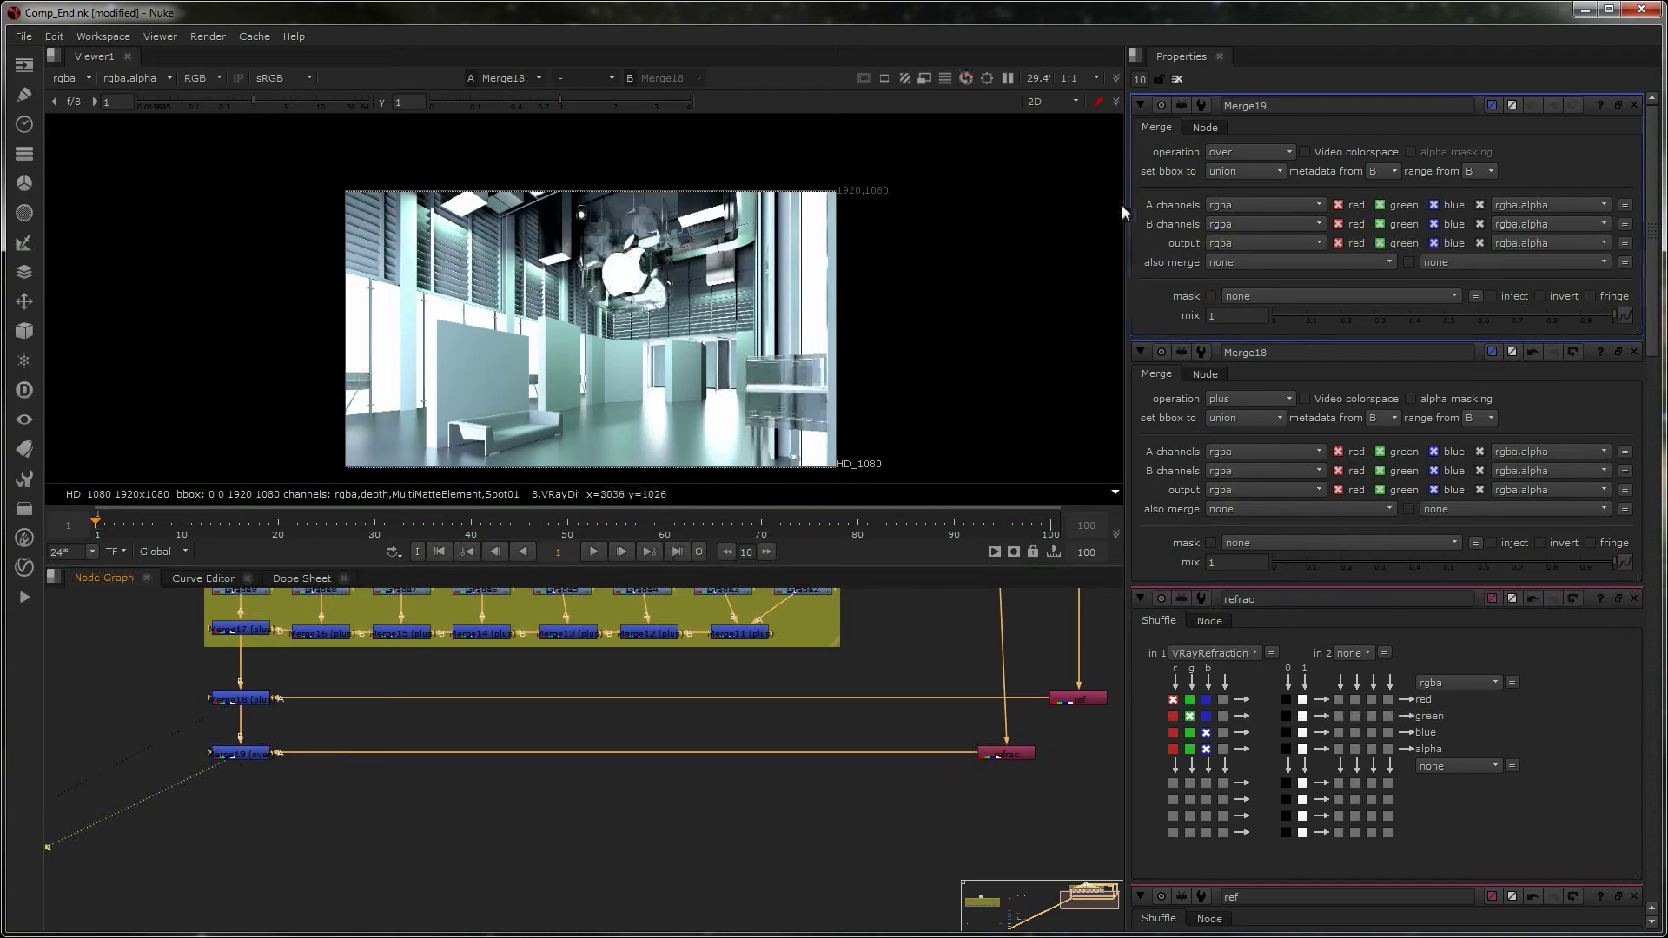
- Set the refraction Merge's operation to plus
click(1249, 152)
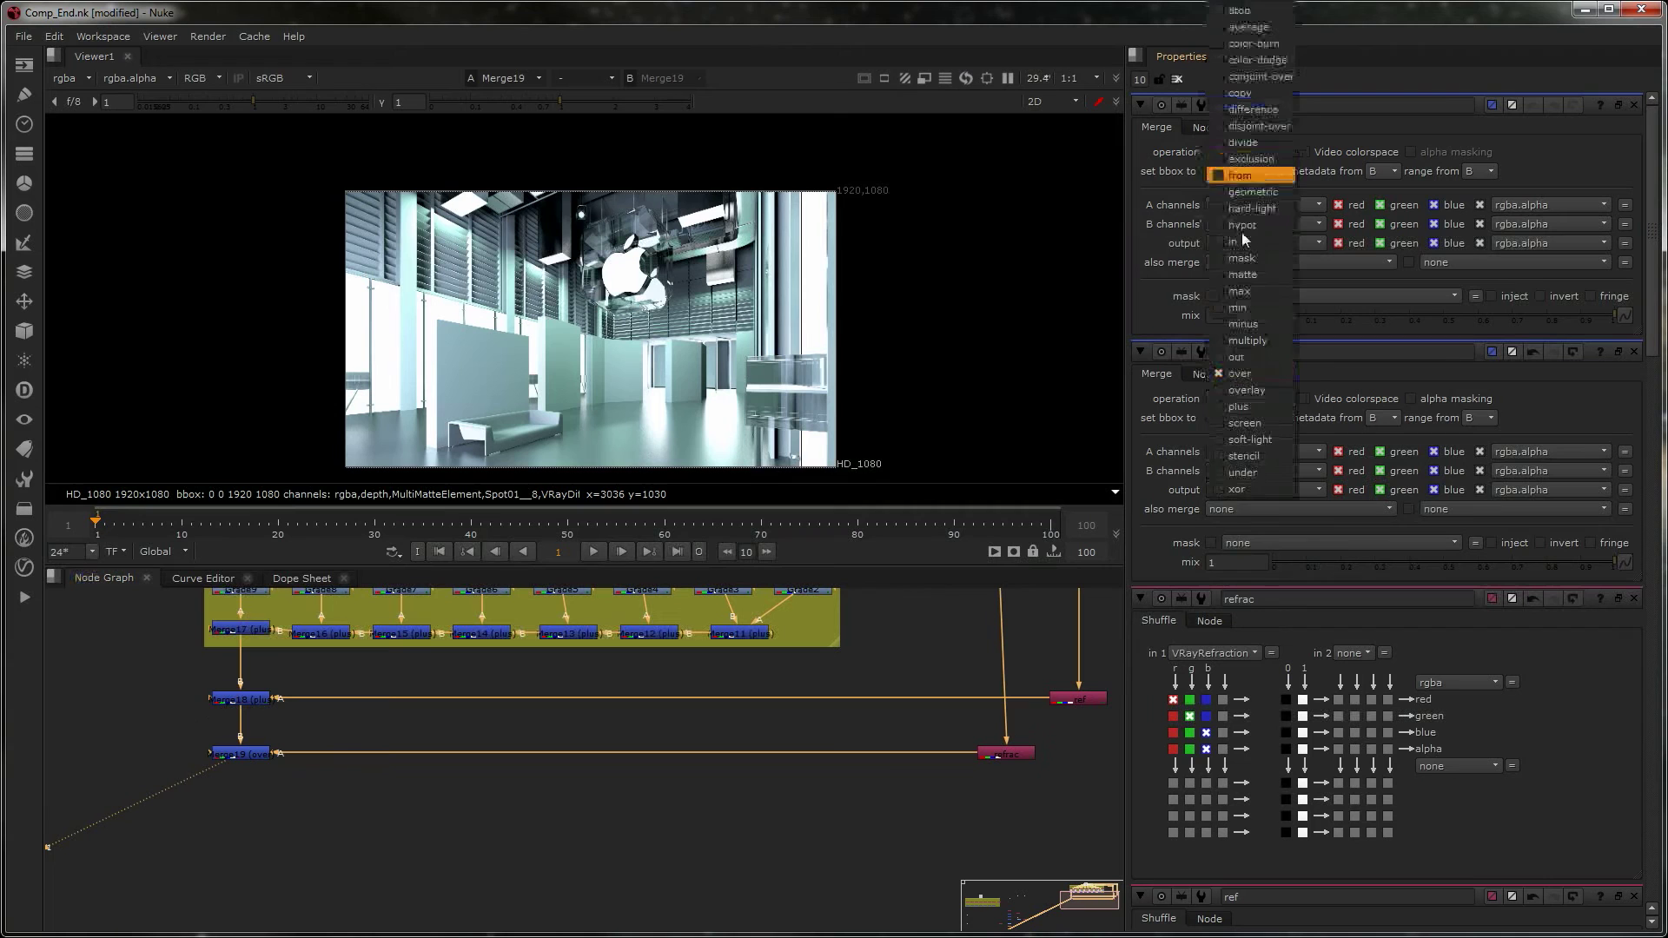
click(1251, 405)
click(387, 736)
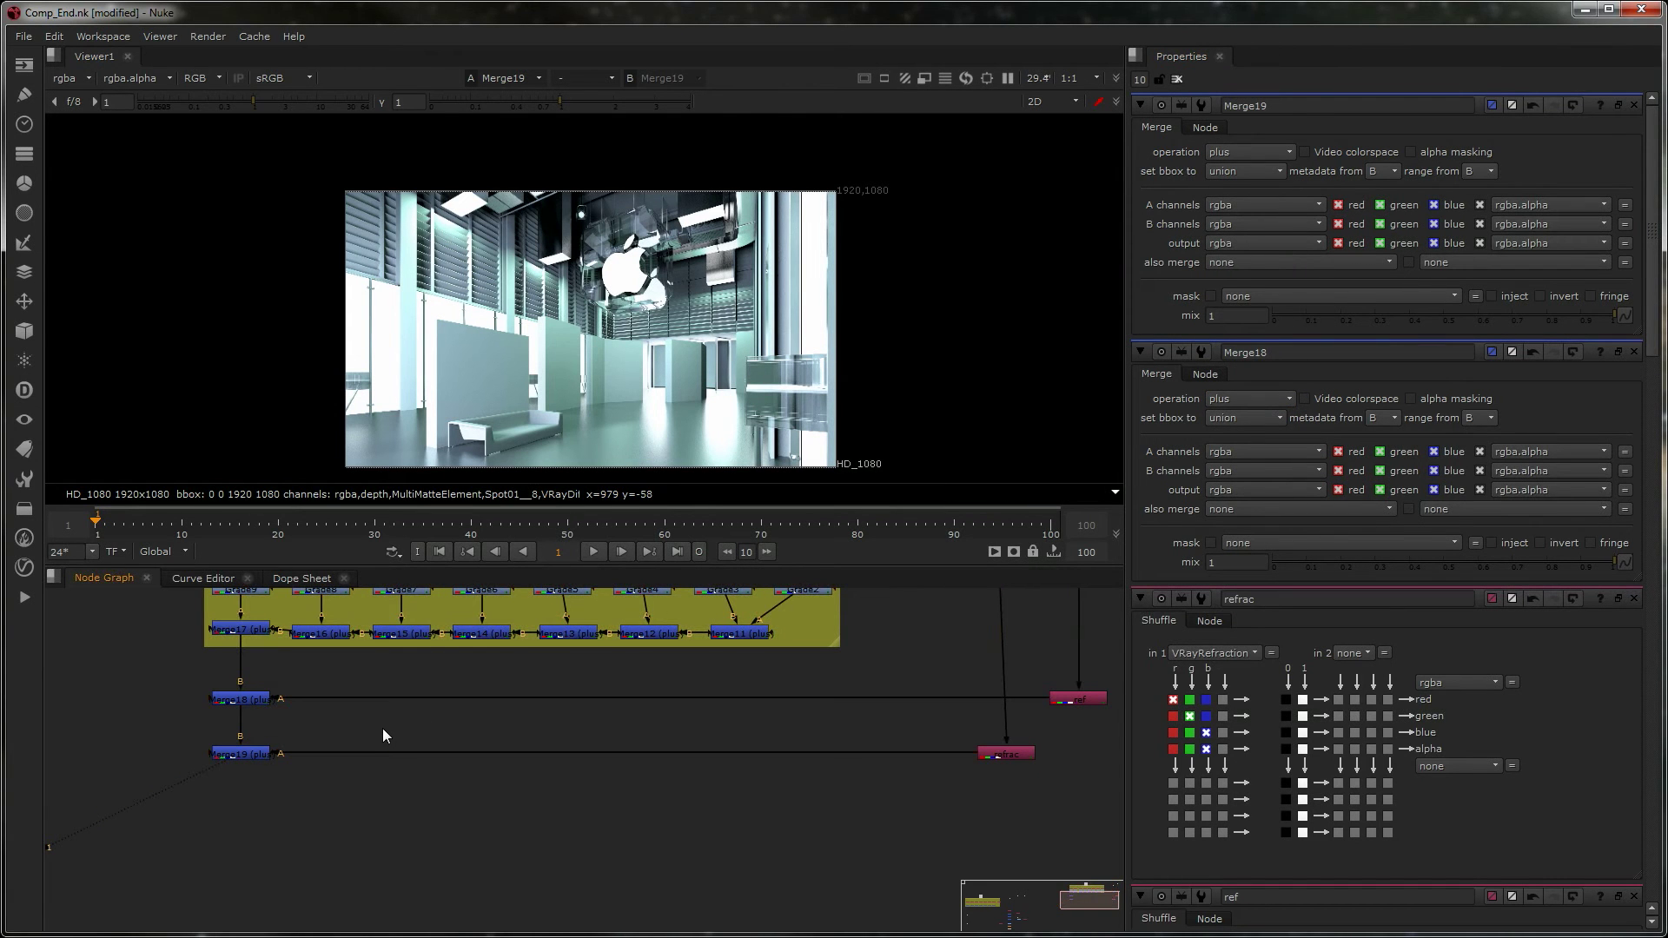
- Examine how the AO Shuffle, its Grade and the multiply Merge are connected in the existing comp
scroll(147, 773, down, 4)
middle_drag(147, 773, 821, 732)
middle_drag(409, 806, 747, 613)
scroll(623, 748, up, 3)
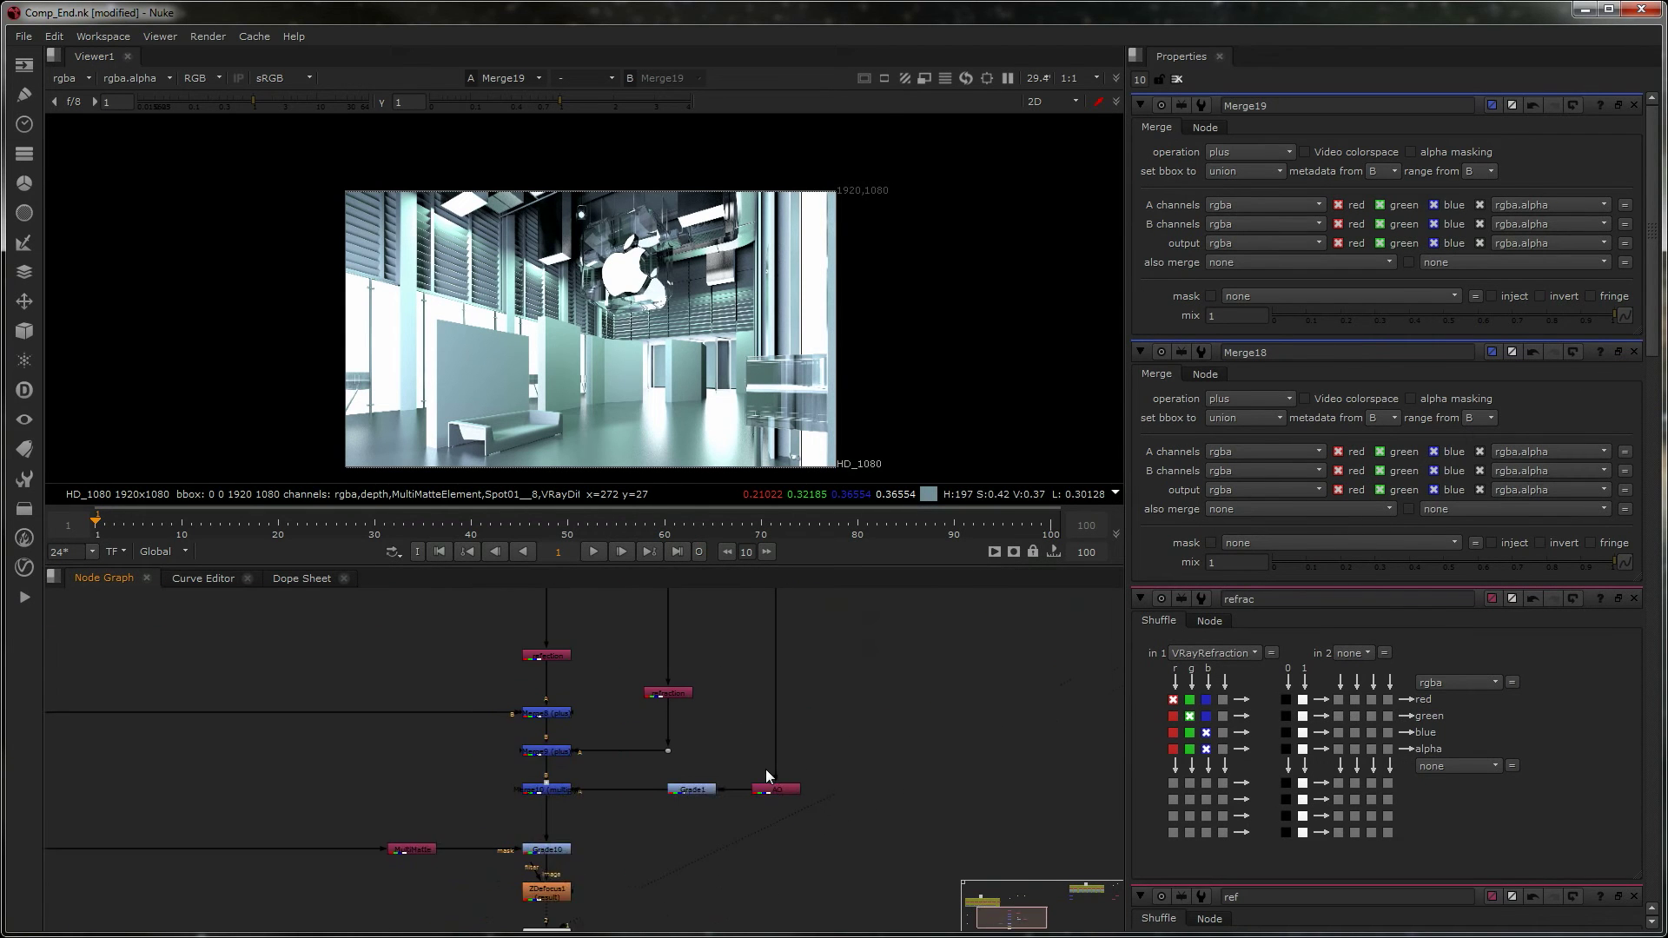
scroll(765, 769, up, 1)
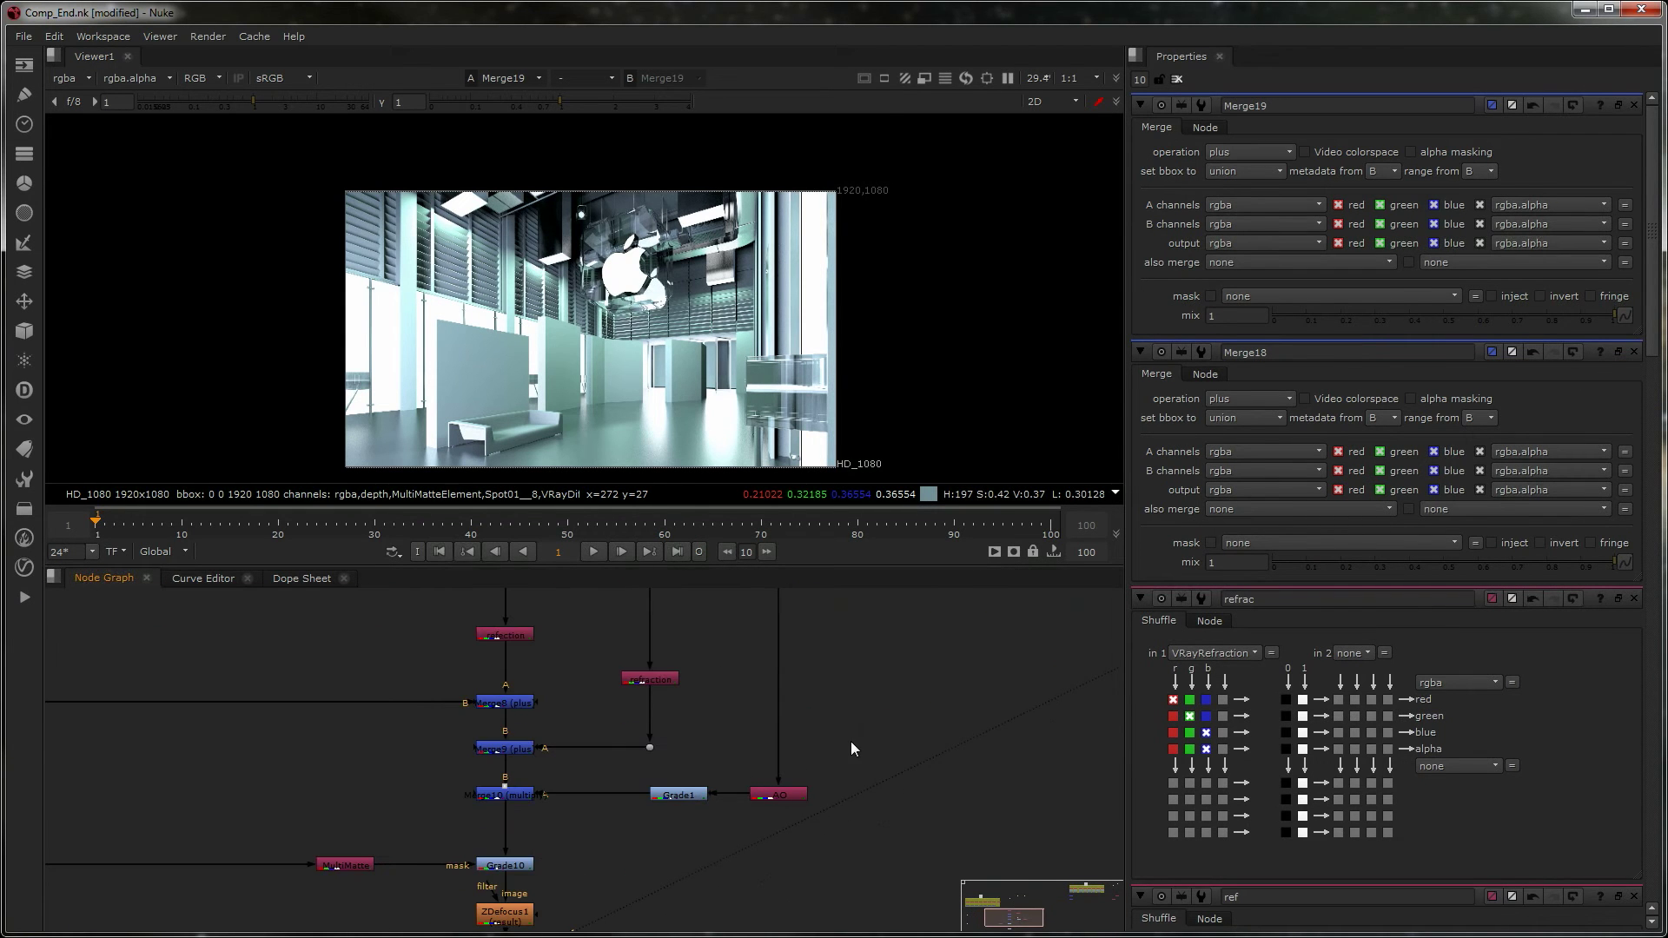
scroll(851, 742, down, 5)
middle_drag(1104, 685, 330, 806)
middle_drag(443, 789, 597, 783)
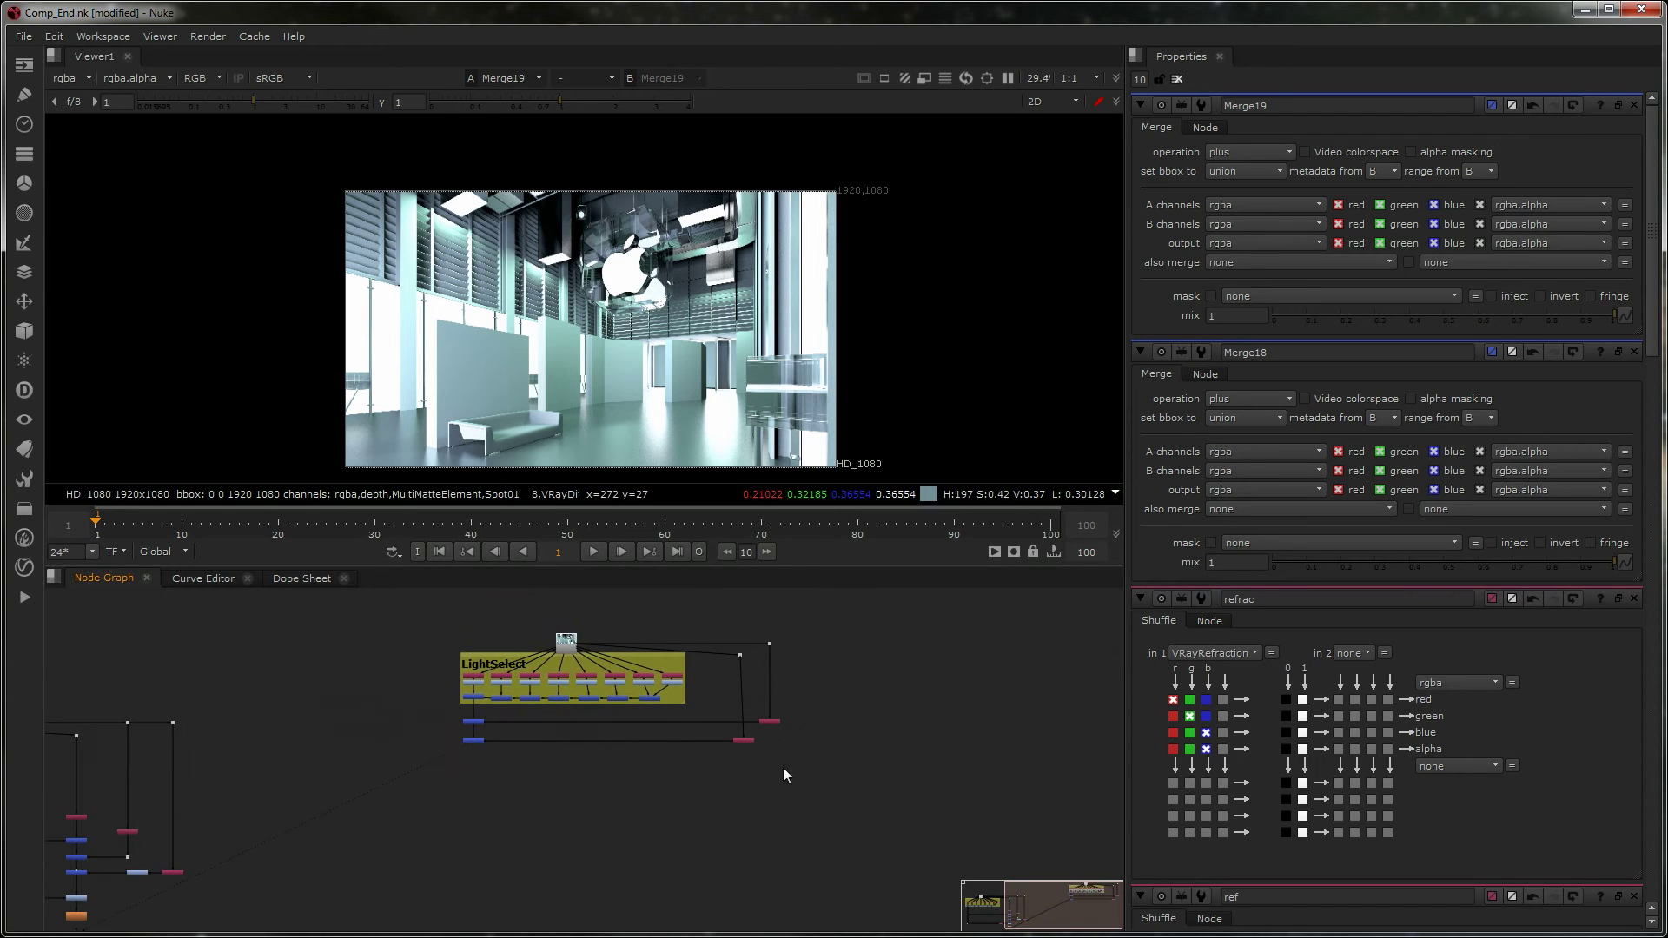
- Add a Shuffle beside the LightSelect backdrop, connect it to Read2, and route the connection through a dot
key(Tab)
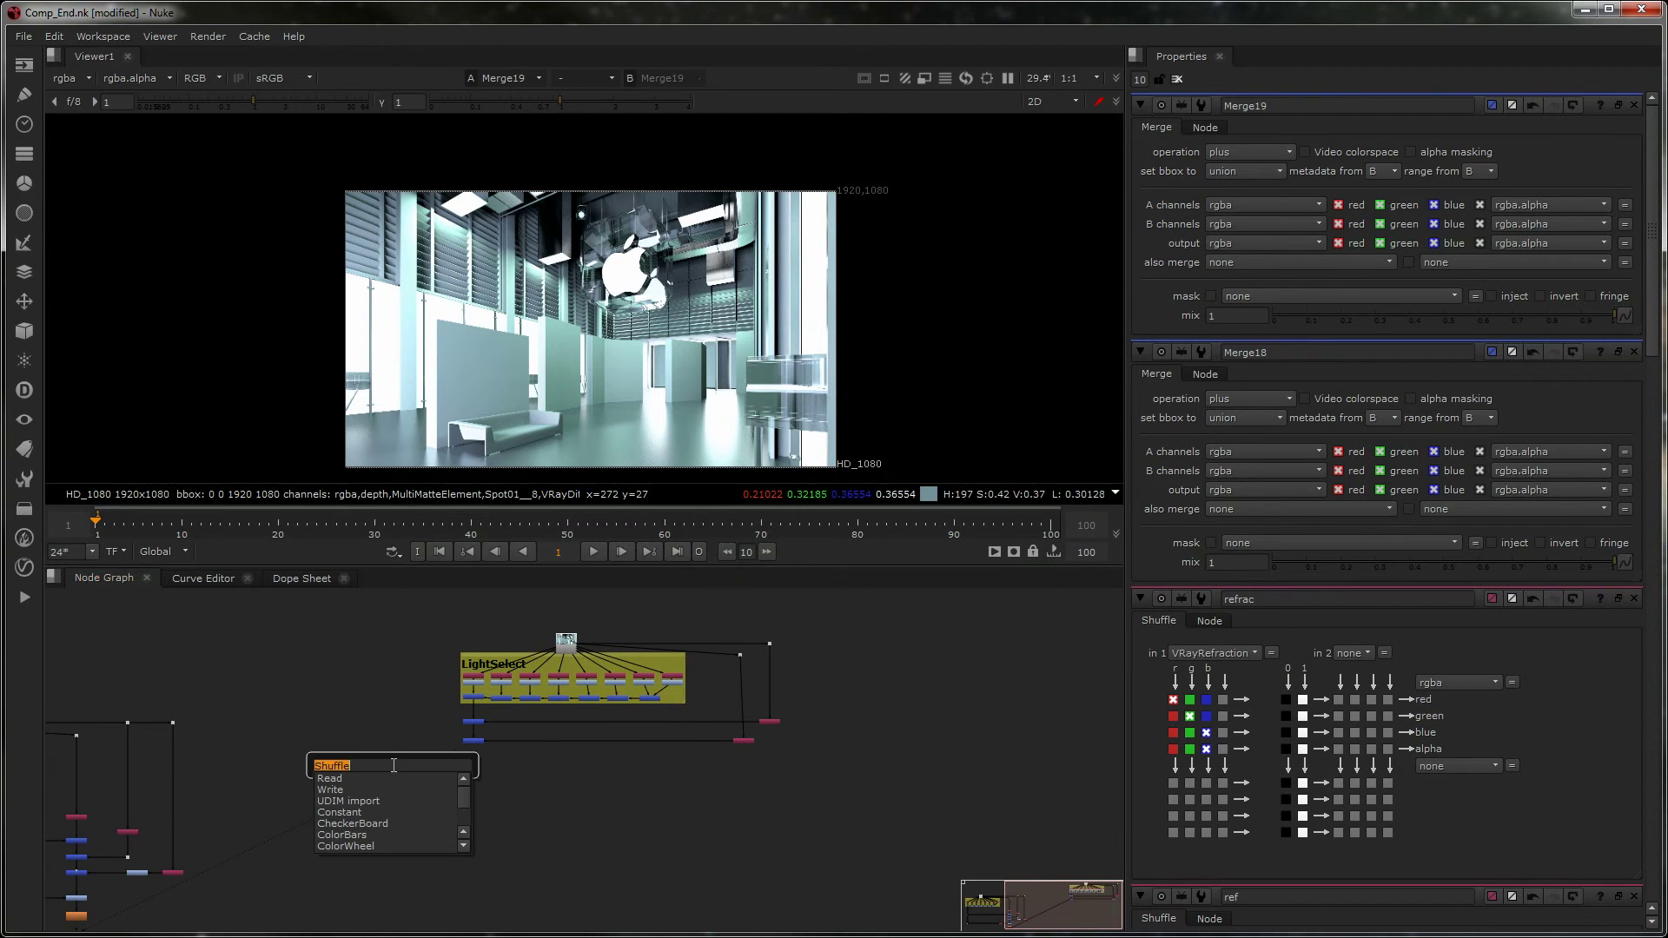
key(Return)
scroll(390, 768, up, 2)
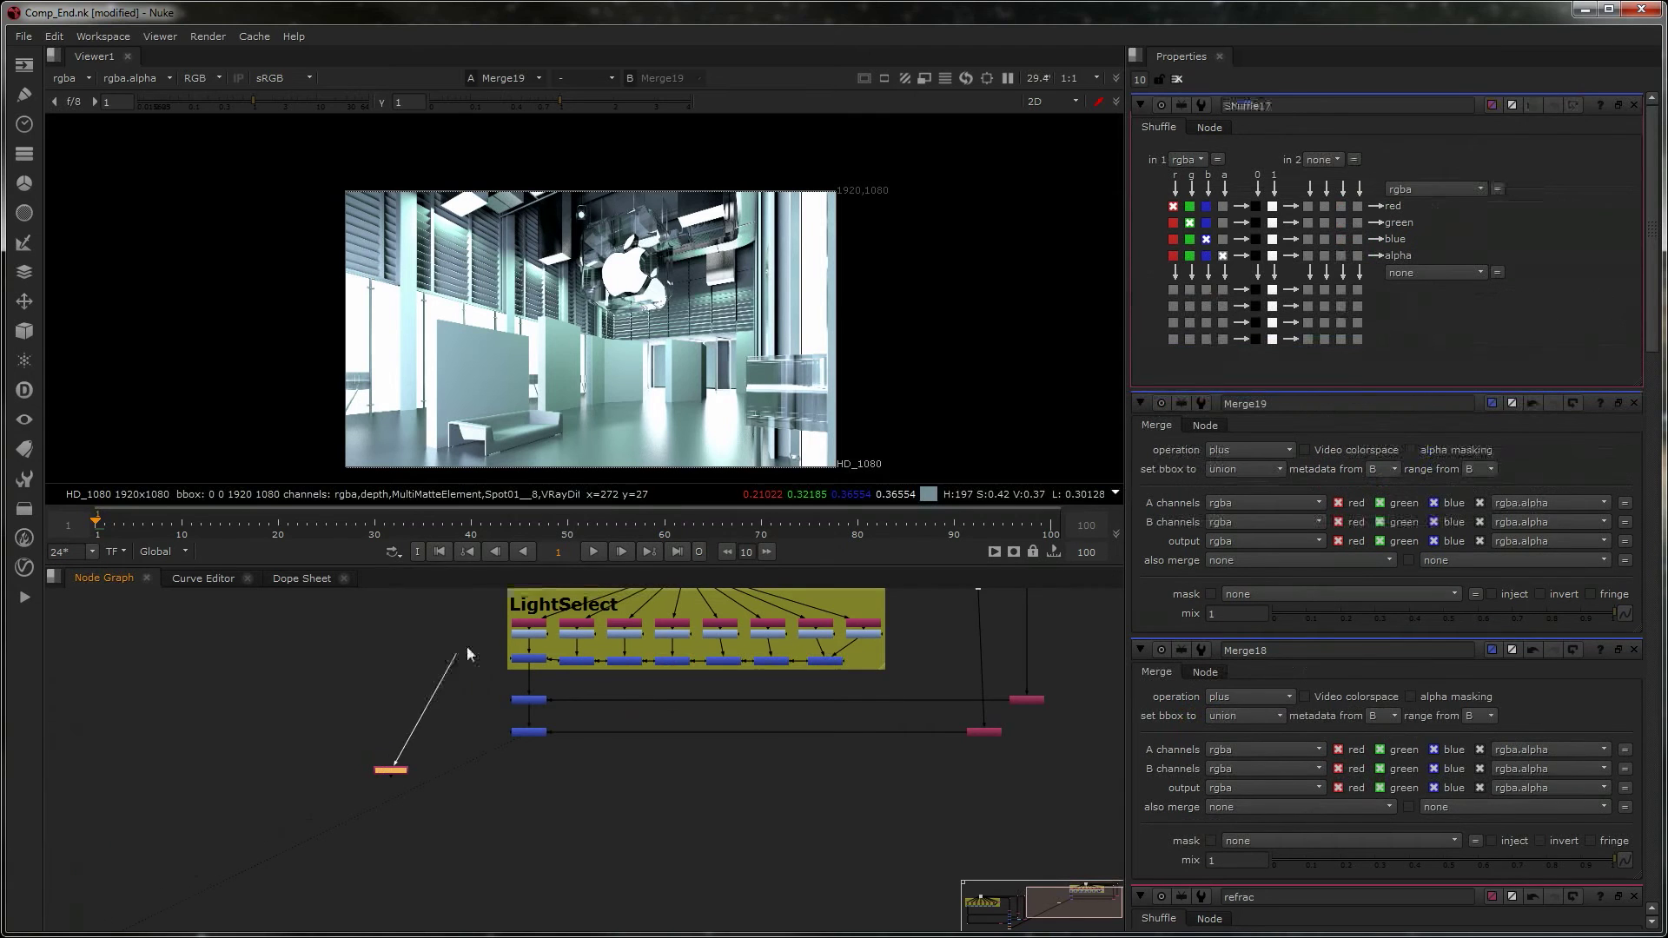
middle_drag(391, 716, 359, 827)
drag(350, 873, 647, 682)
ctrl+drag(505, 790, 362, 681)
- Rename the new Shuffle ao and set its first input to VRayExtraTex_Map__22
click(362, 880)
drag(1281, 107, 937, 78)
text(ao)
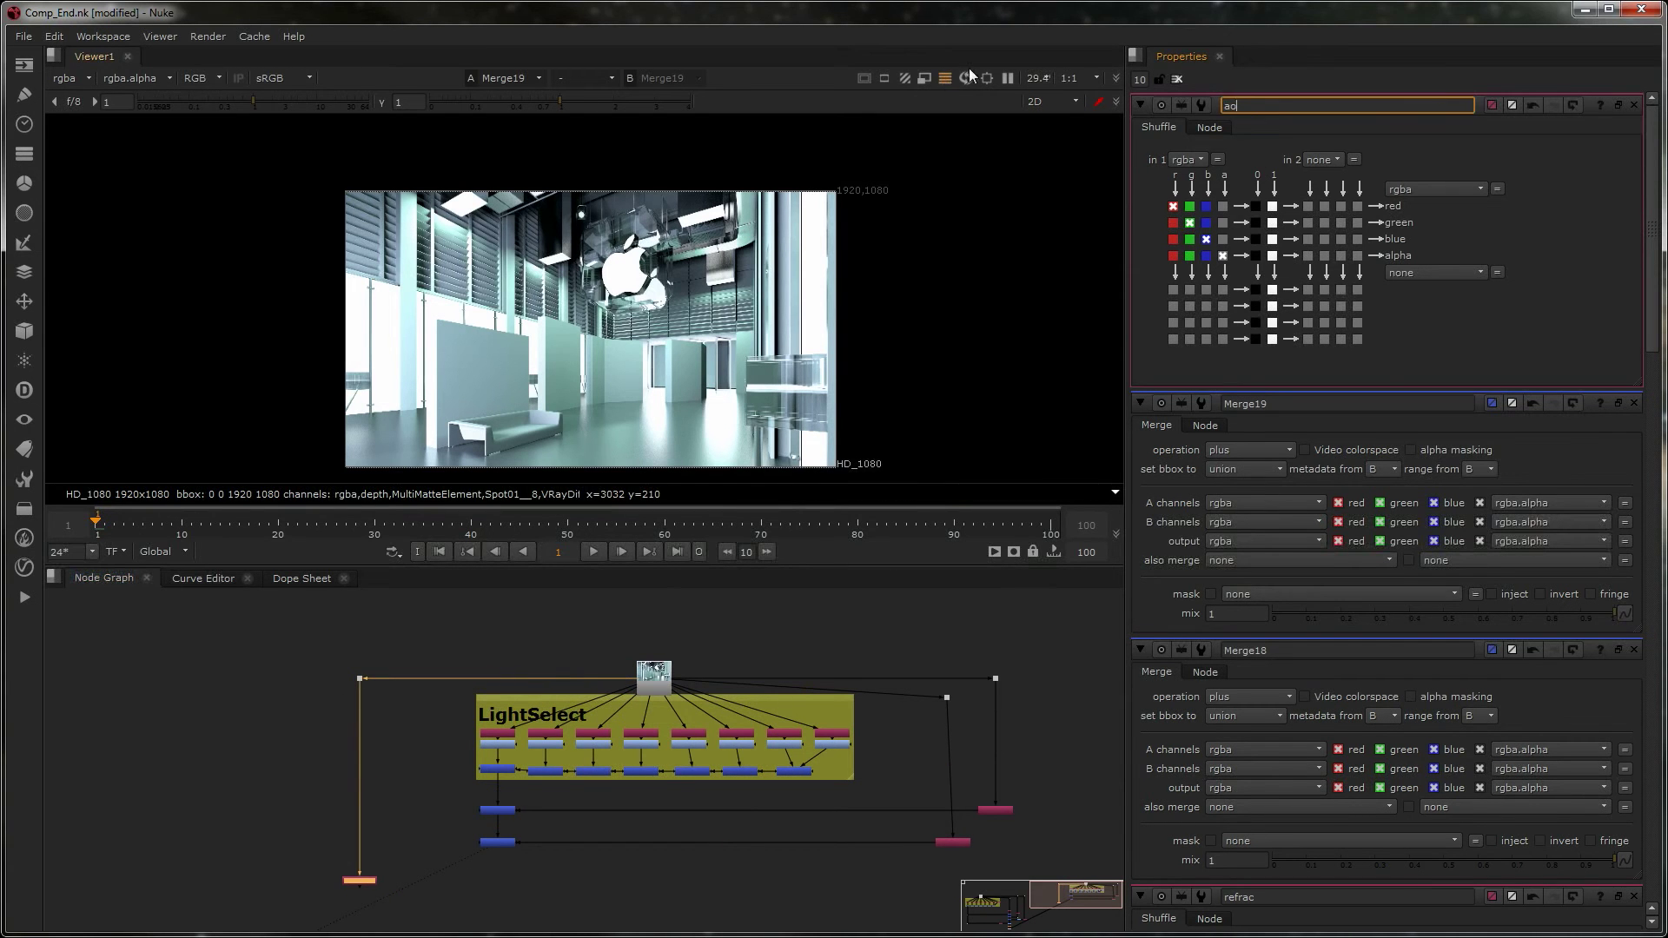
click(1187, 159)
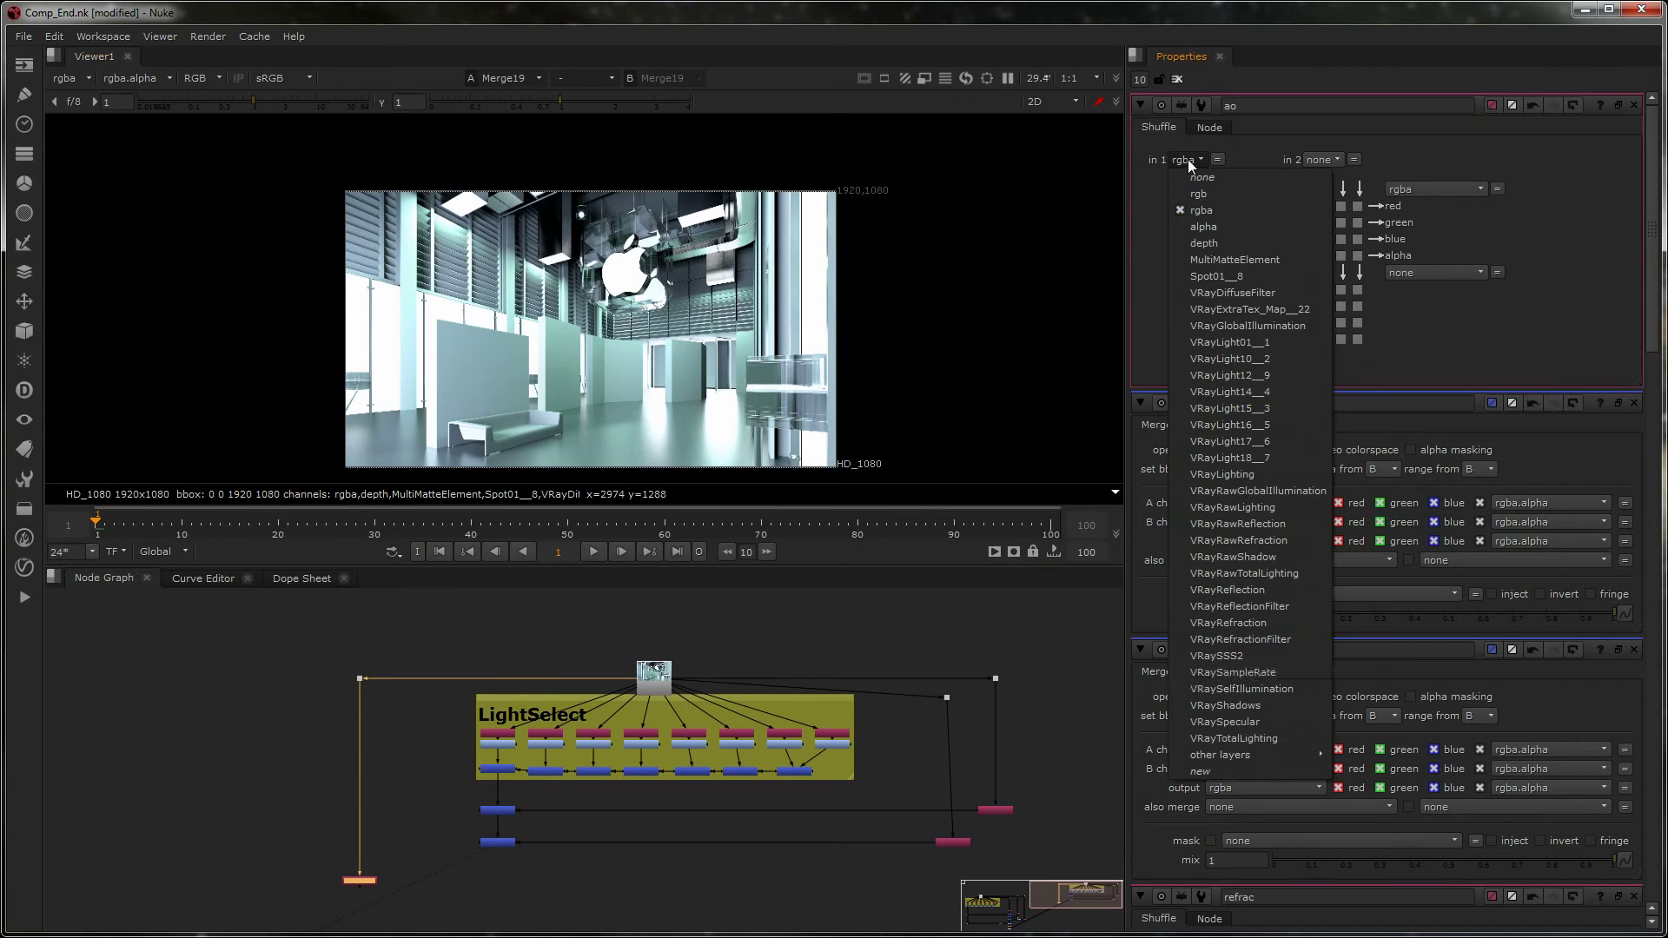
click(1244, 309)
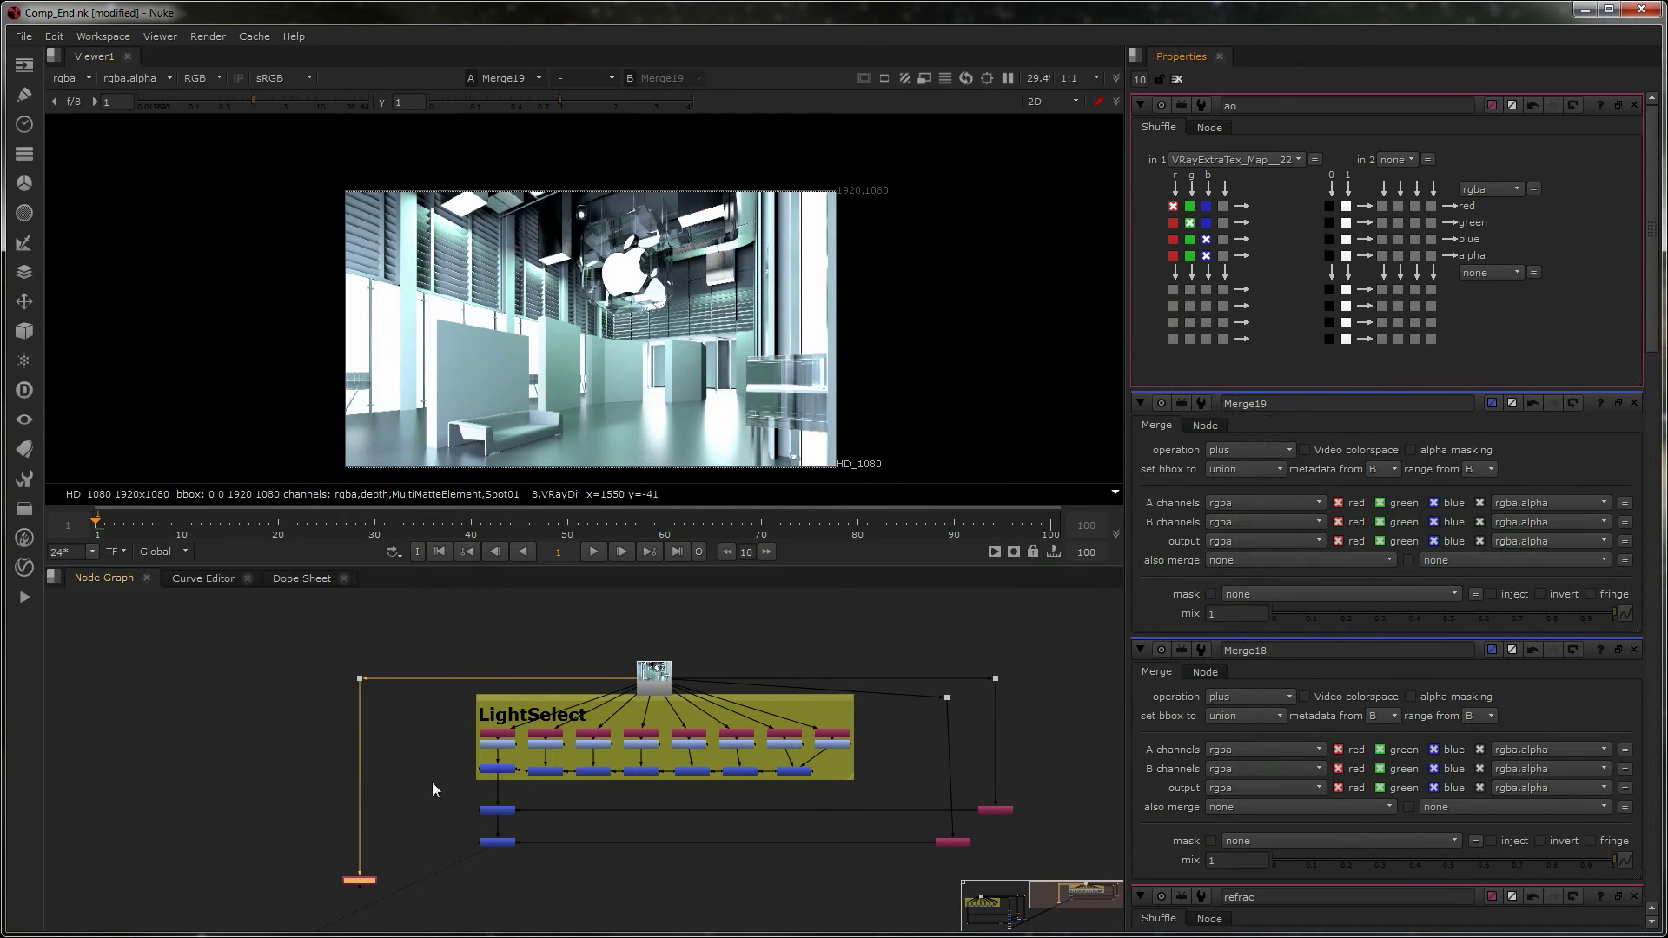
- View the output of the ao Shuffle in the viewer
click(323, 817)
scroll(361, 879, up, 4)
click(368, 883)
key(1)
click(382, 847)
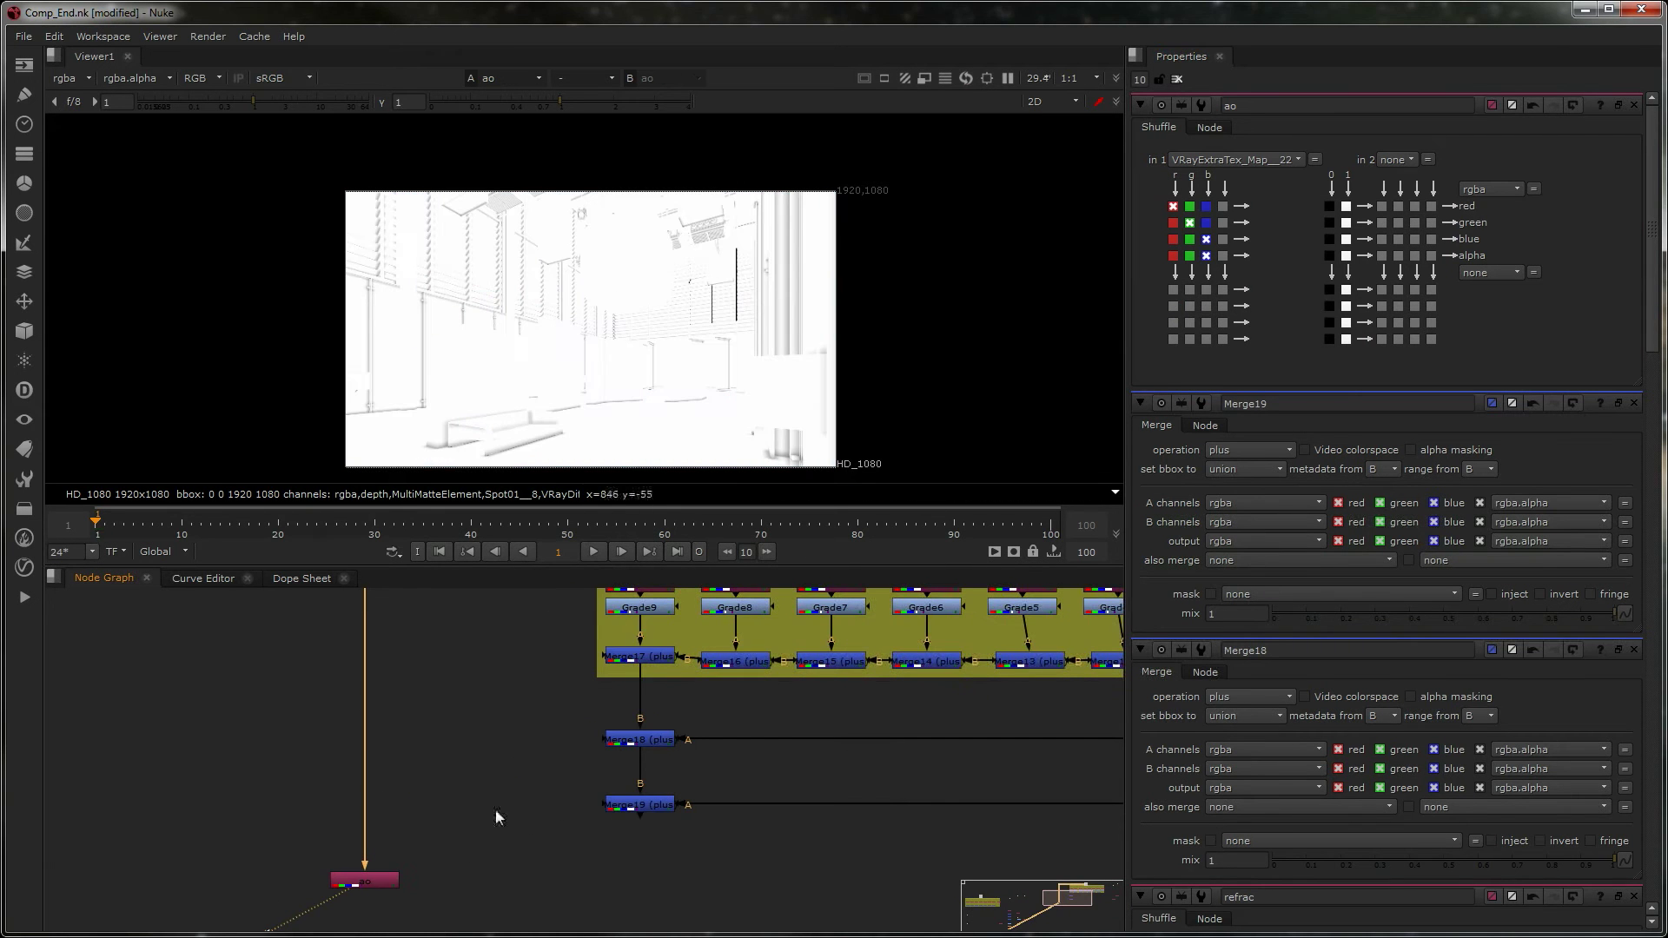
- Add a Grade after the ao Shuffle with blackpoint 0.53 and whitepoint 1.08
click(371, 883)
scroll(503, 388, up, 4)
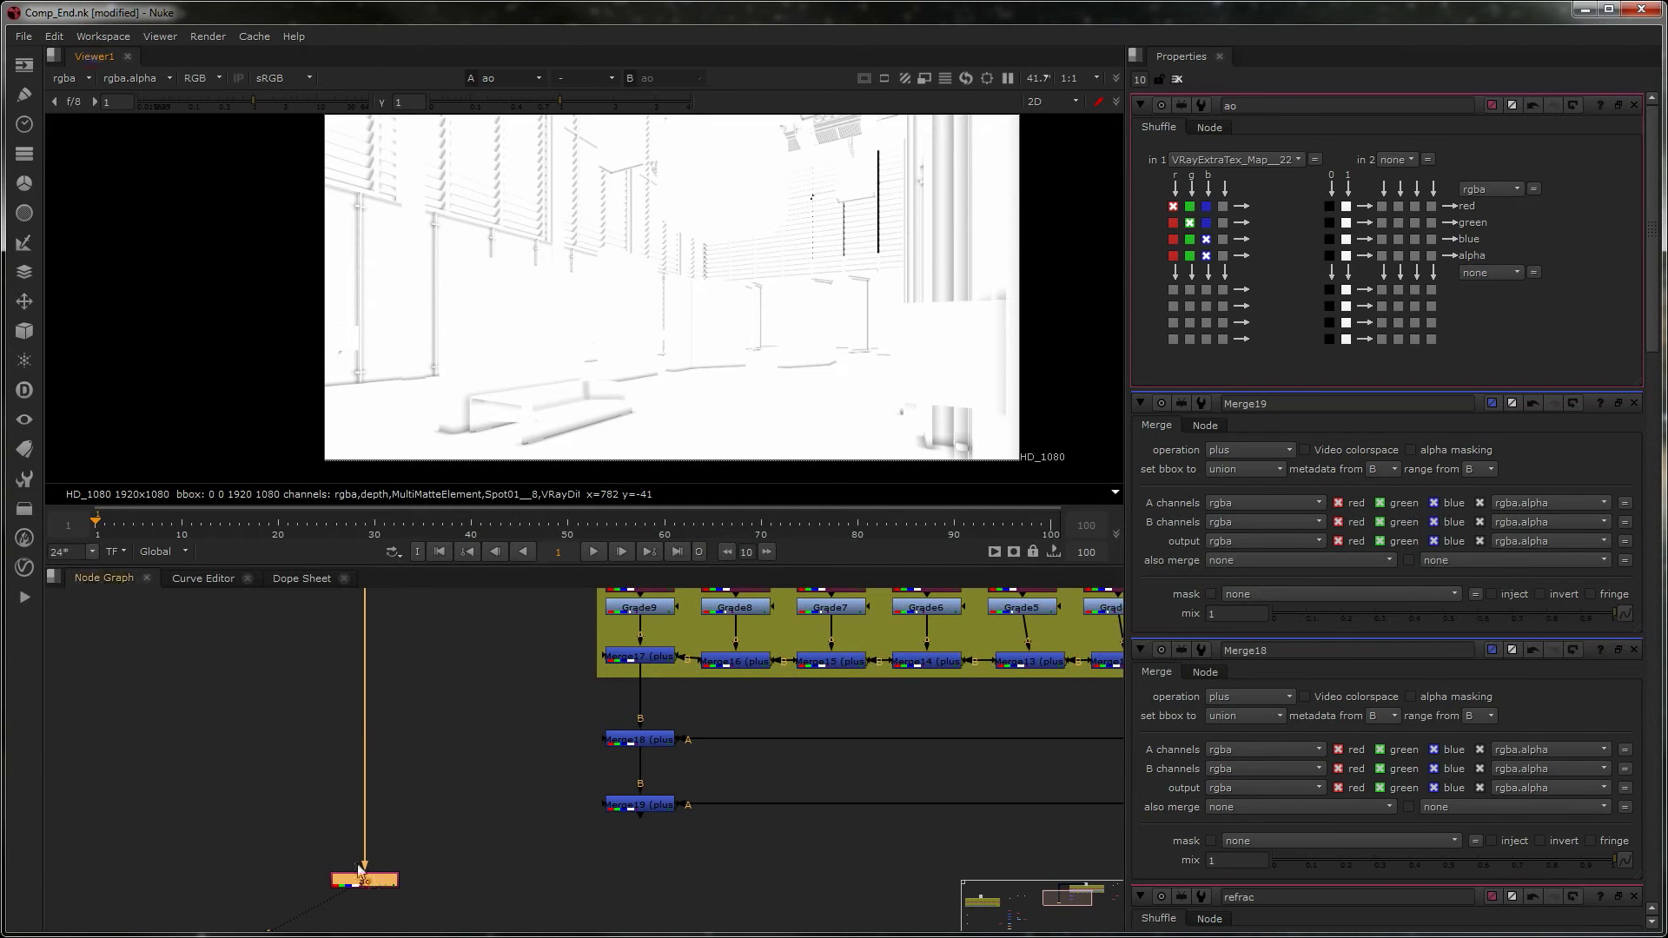
key(g)
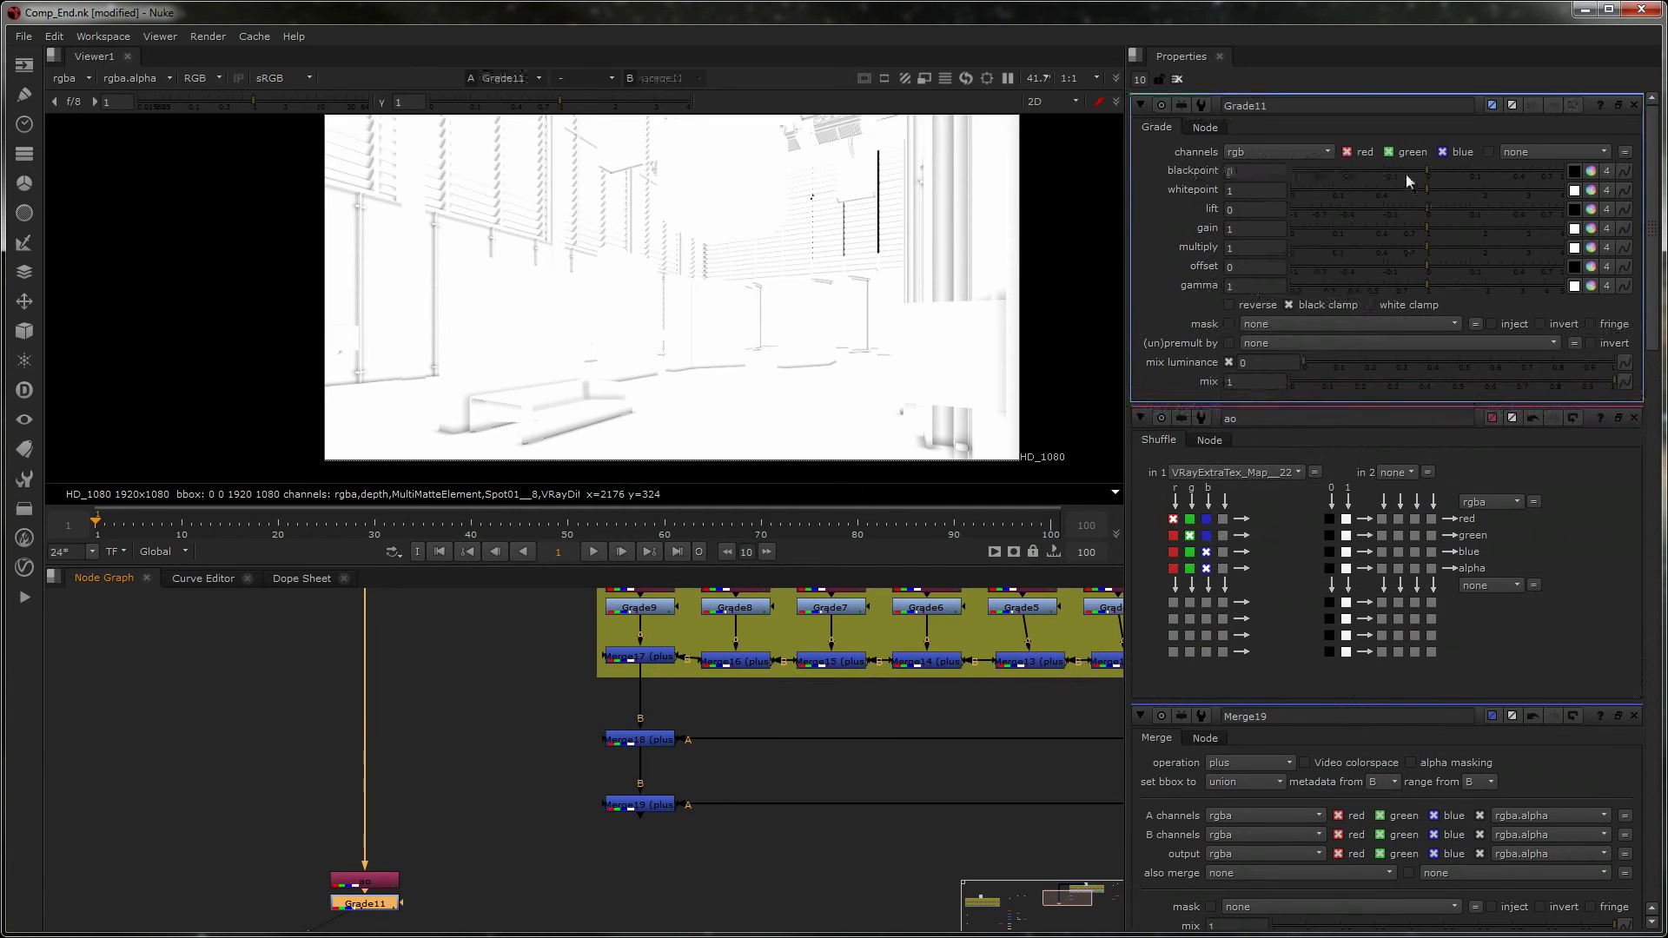
drag(1428, 170, 1526, 174)
- Add a Merge below Merge19 with the graded ao pass as A and Merge19 as B
middle_drag(464, 855, 375, 826)
scroll(487, 826, down, 2)
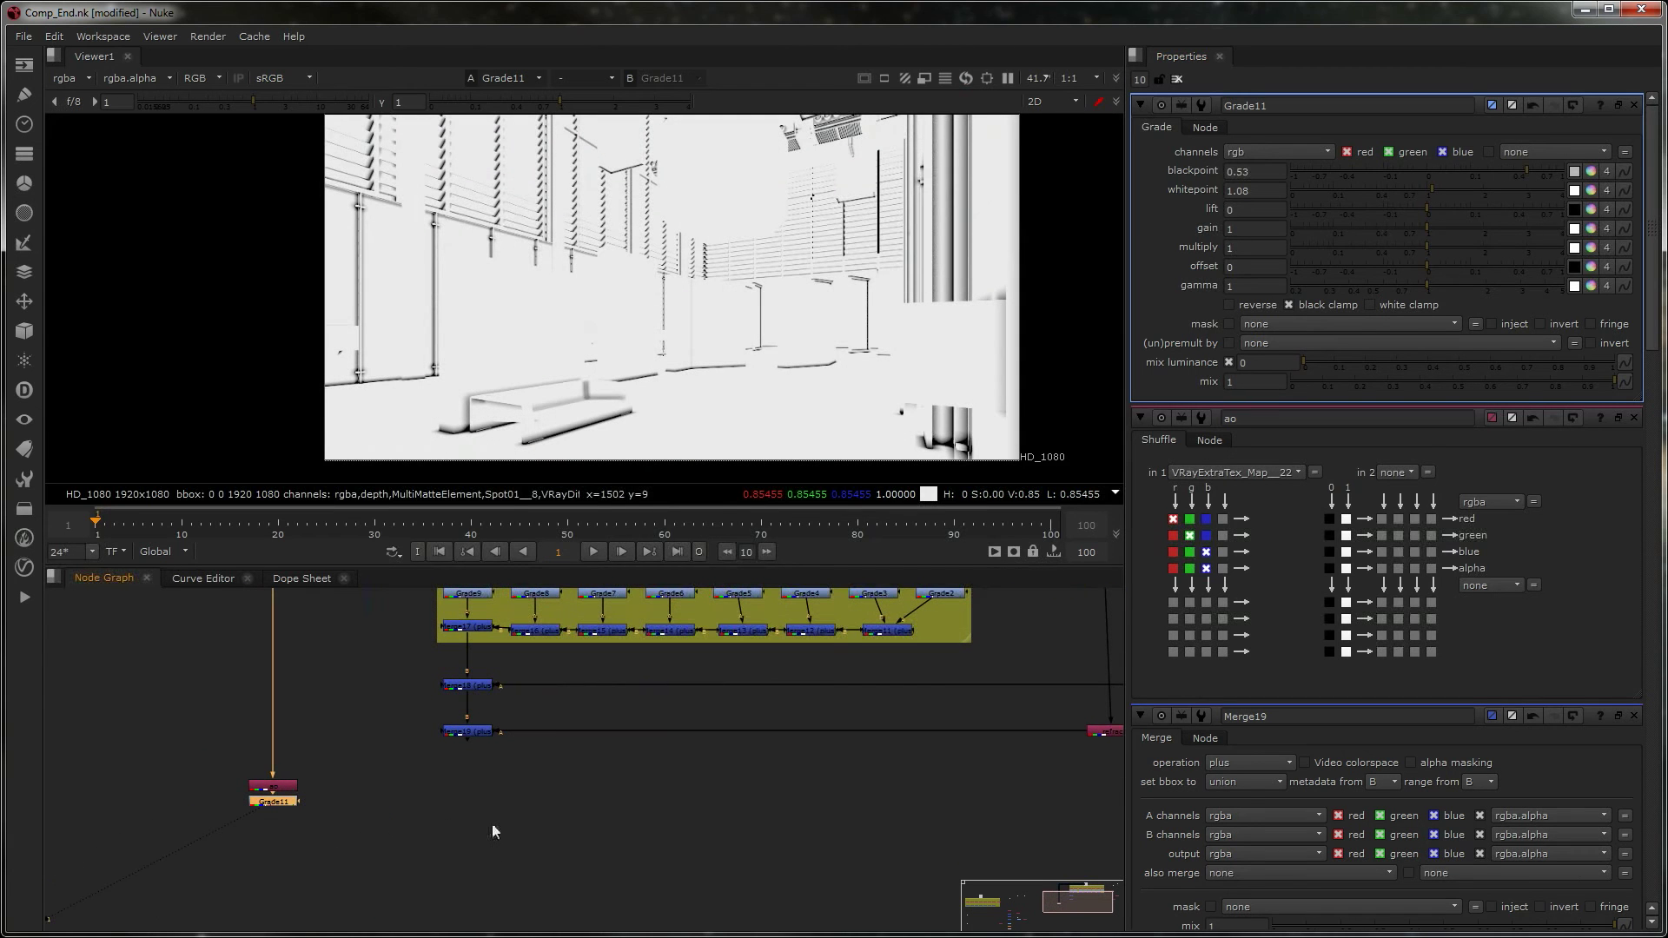
key(m)
drag(346, 803, 466, 735)
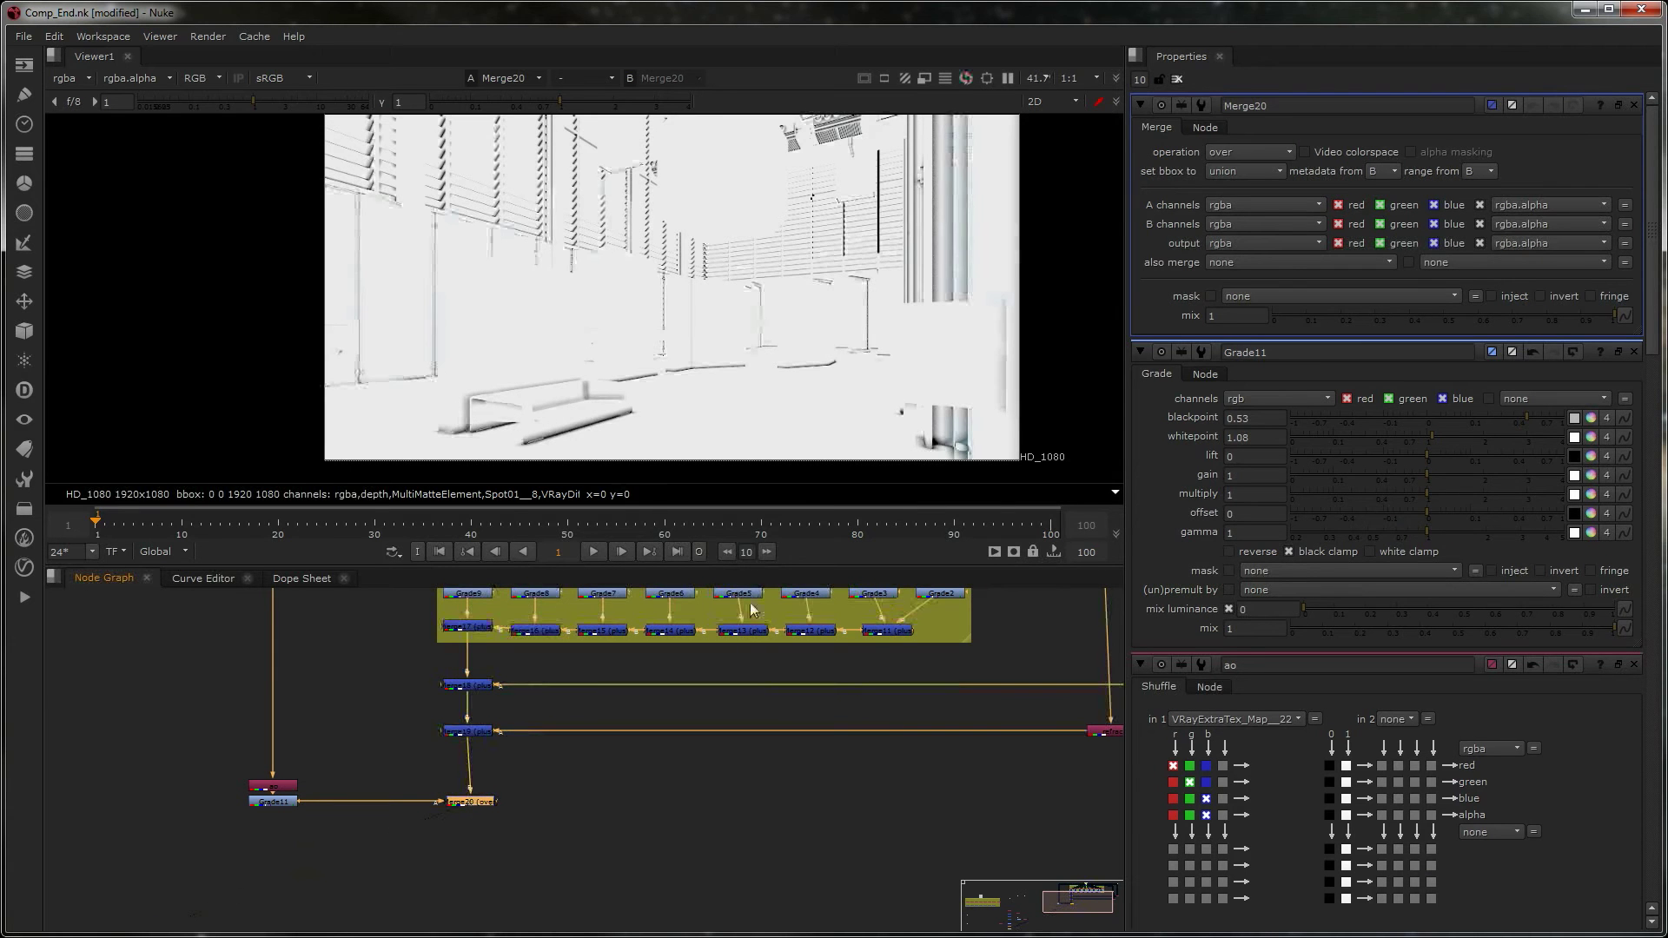
- Set the ao Merge to multiply with a mix of 0.365 and align it beneath Merge19
click(1232, 152)
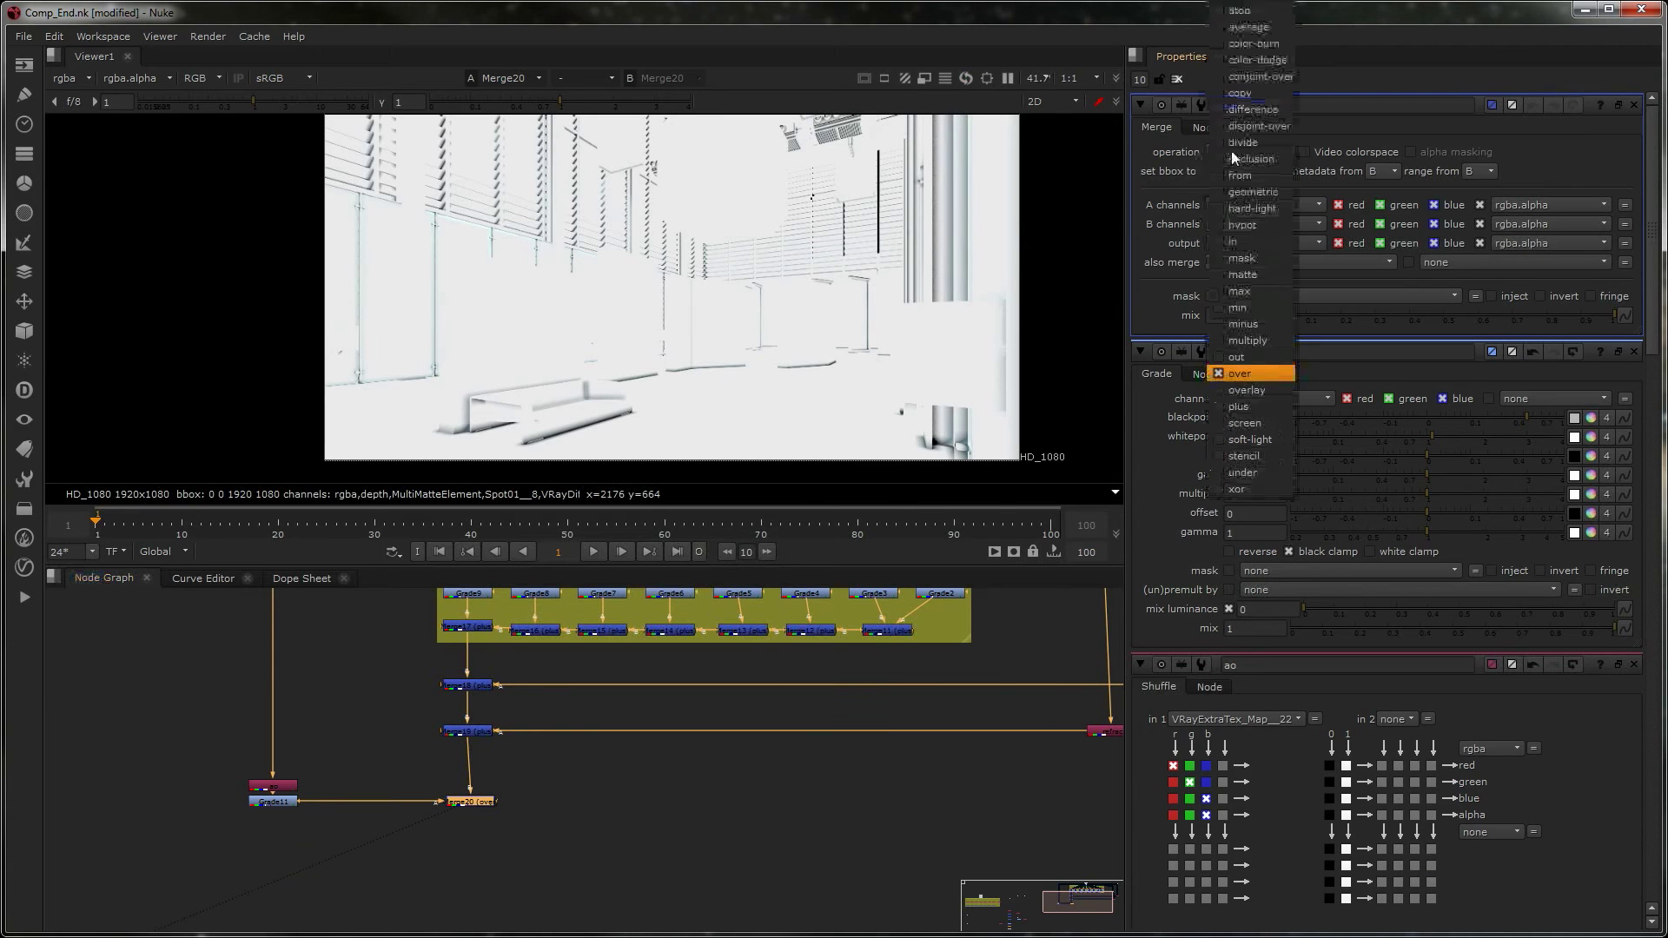
click(1250, 340)
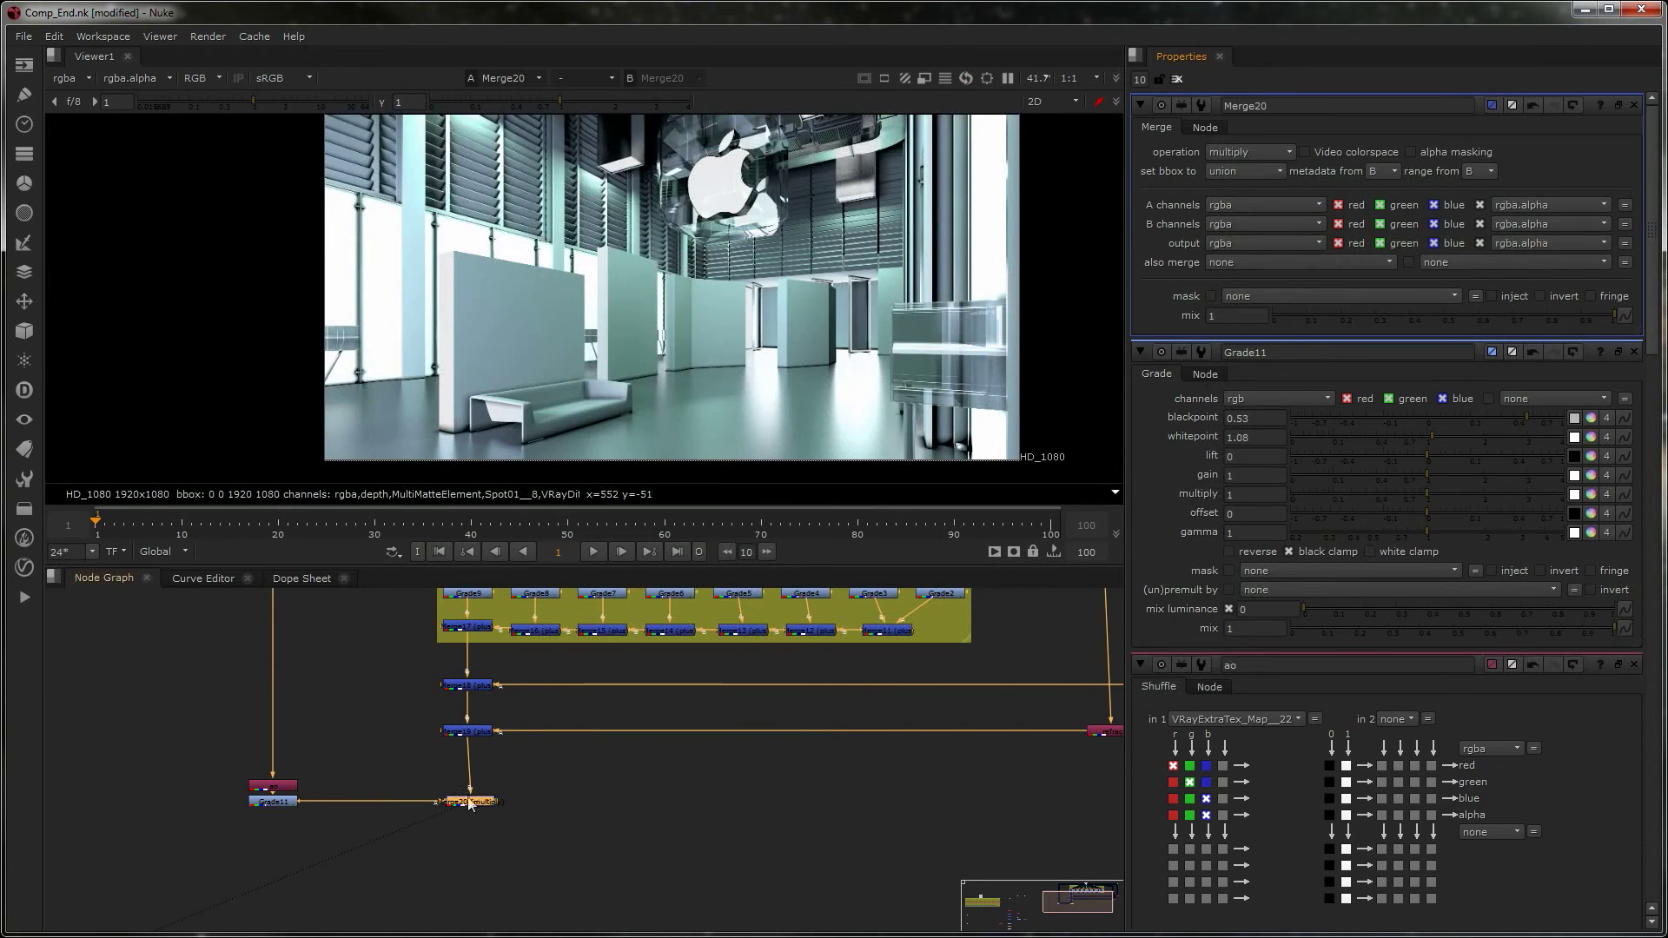
drag(469, 803, 466, 797)
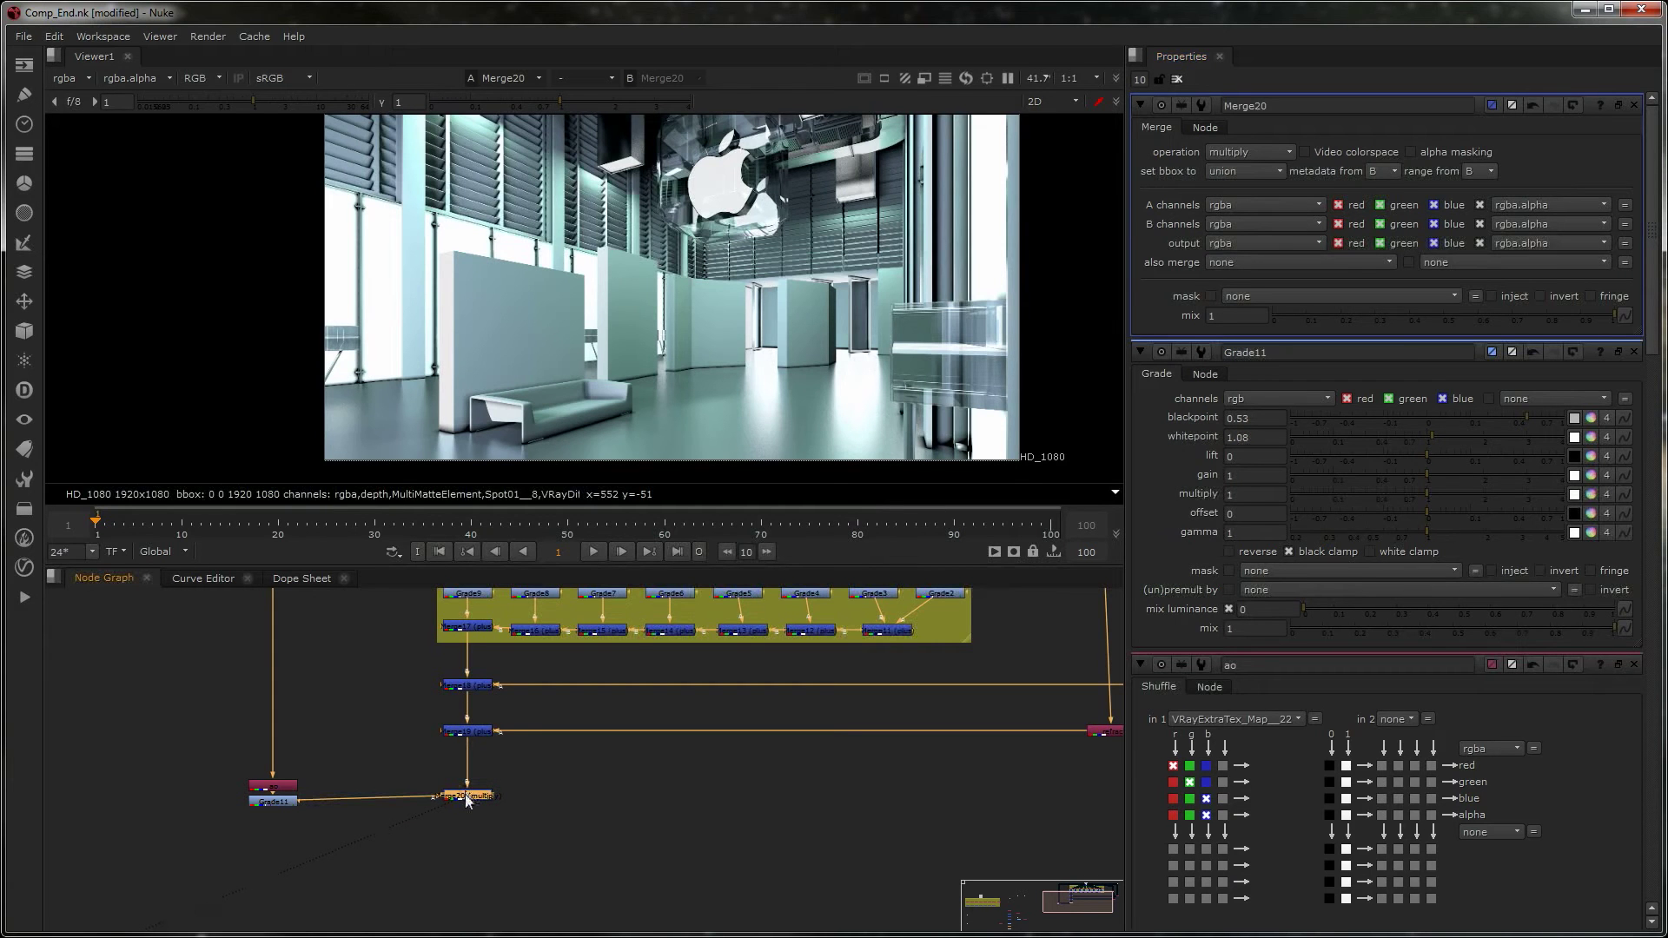
mouse_move(1416, 316)
mouse_down()
mouse_move(1310, 315)
mouse_move(1425, 313)
mouse_move(1354, 311)
mouse_move(1398, 314)
mouse_up()
- Add a Blur after Grade11, view its output, and set its size to 8.4
click(287, 801)
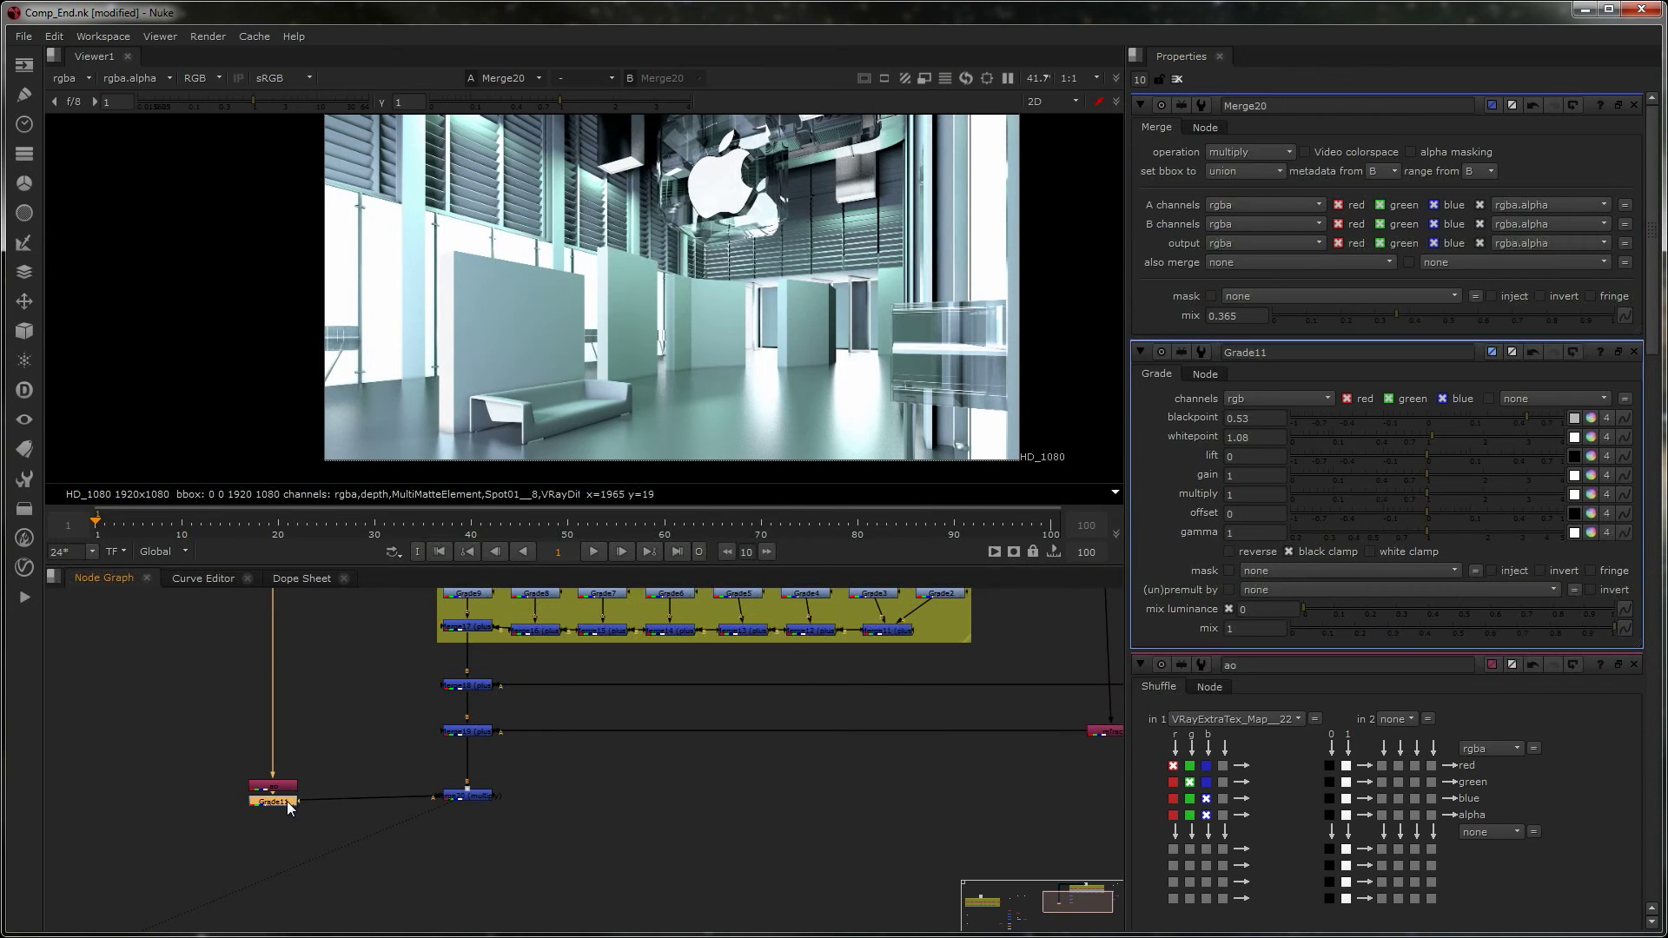
key(Tab)
text(blu)
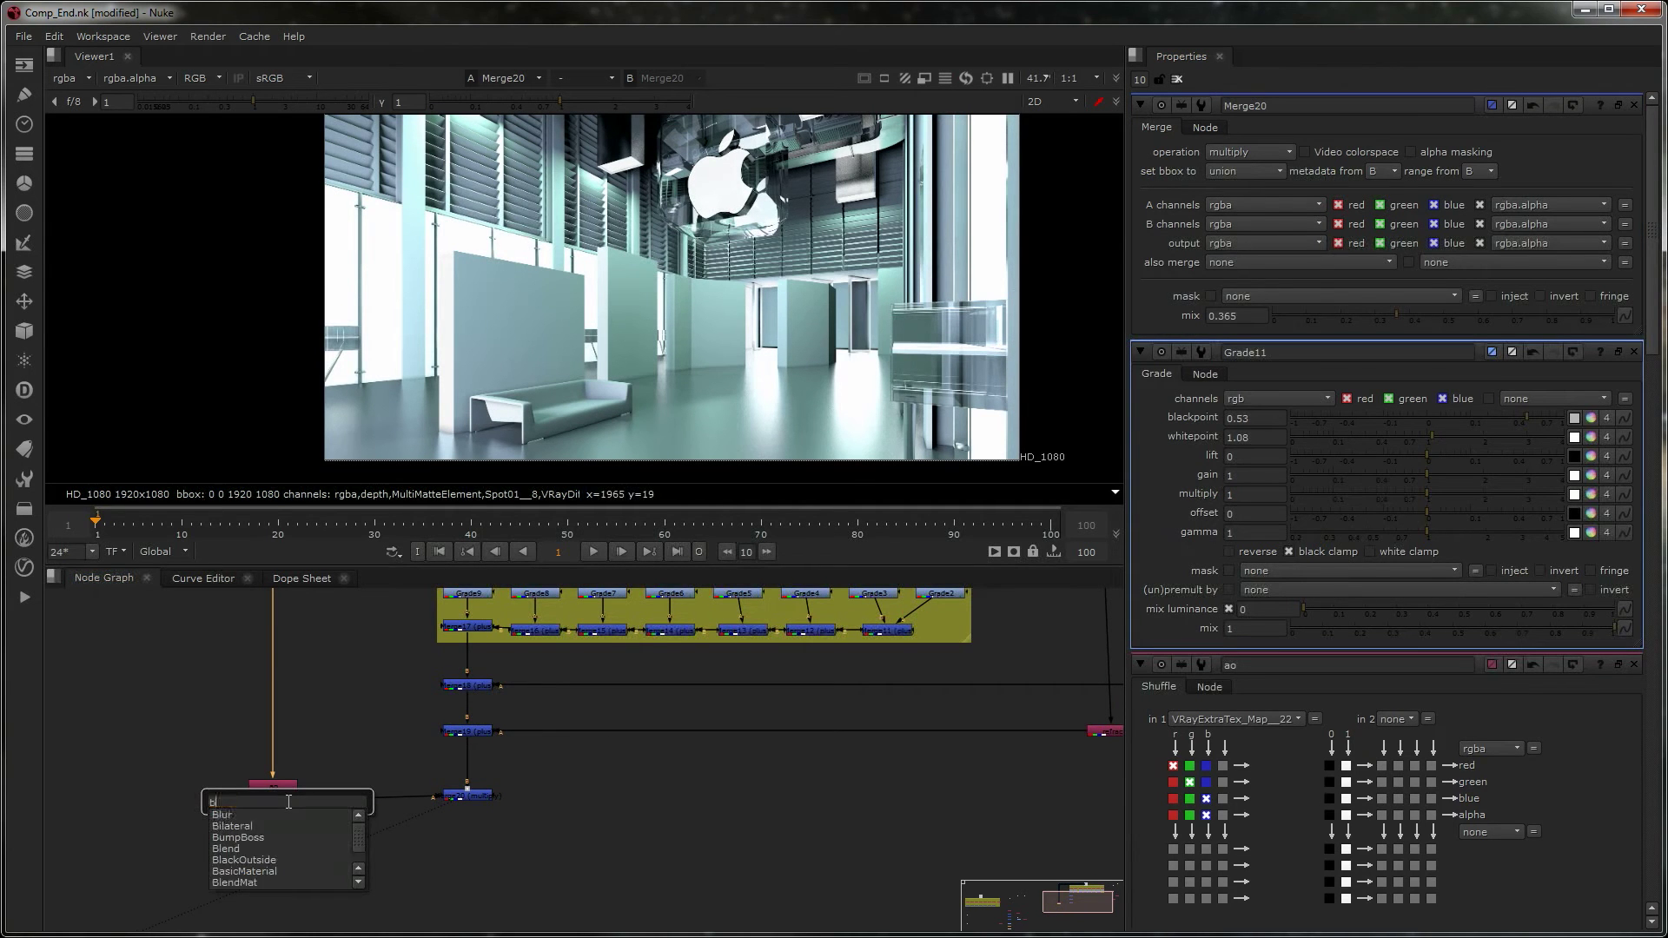
key(Return)
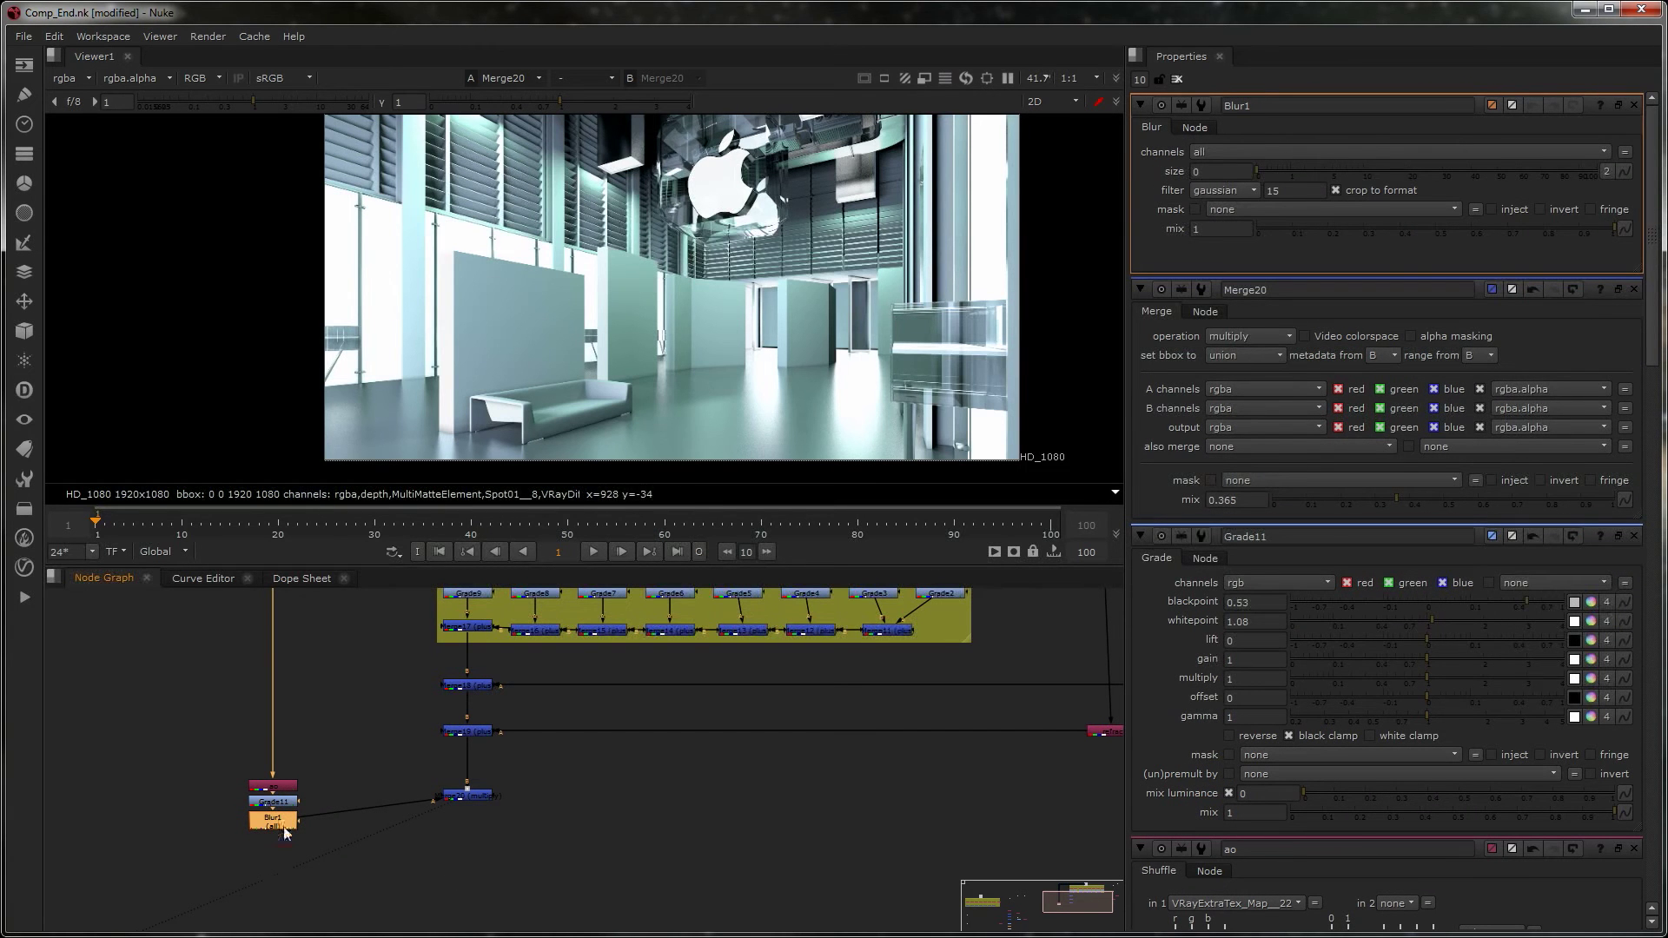
key(1)
click(1388, 173)
drag(1388, 176, 1355, 181)
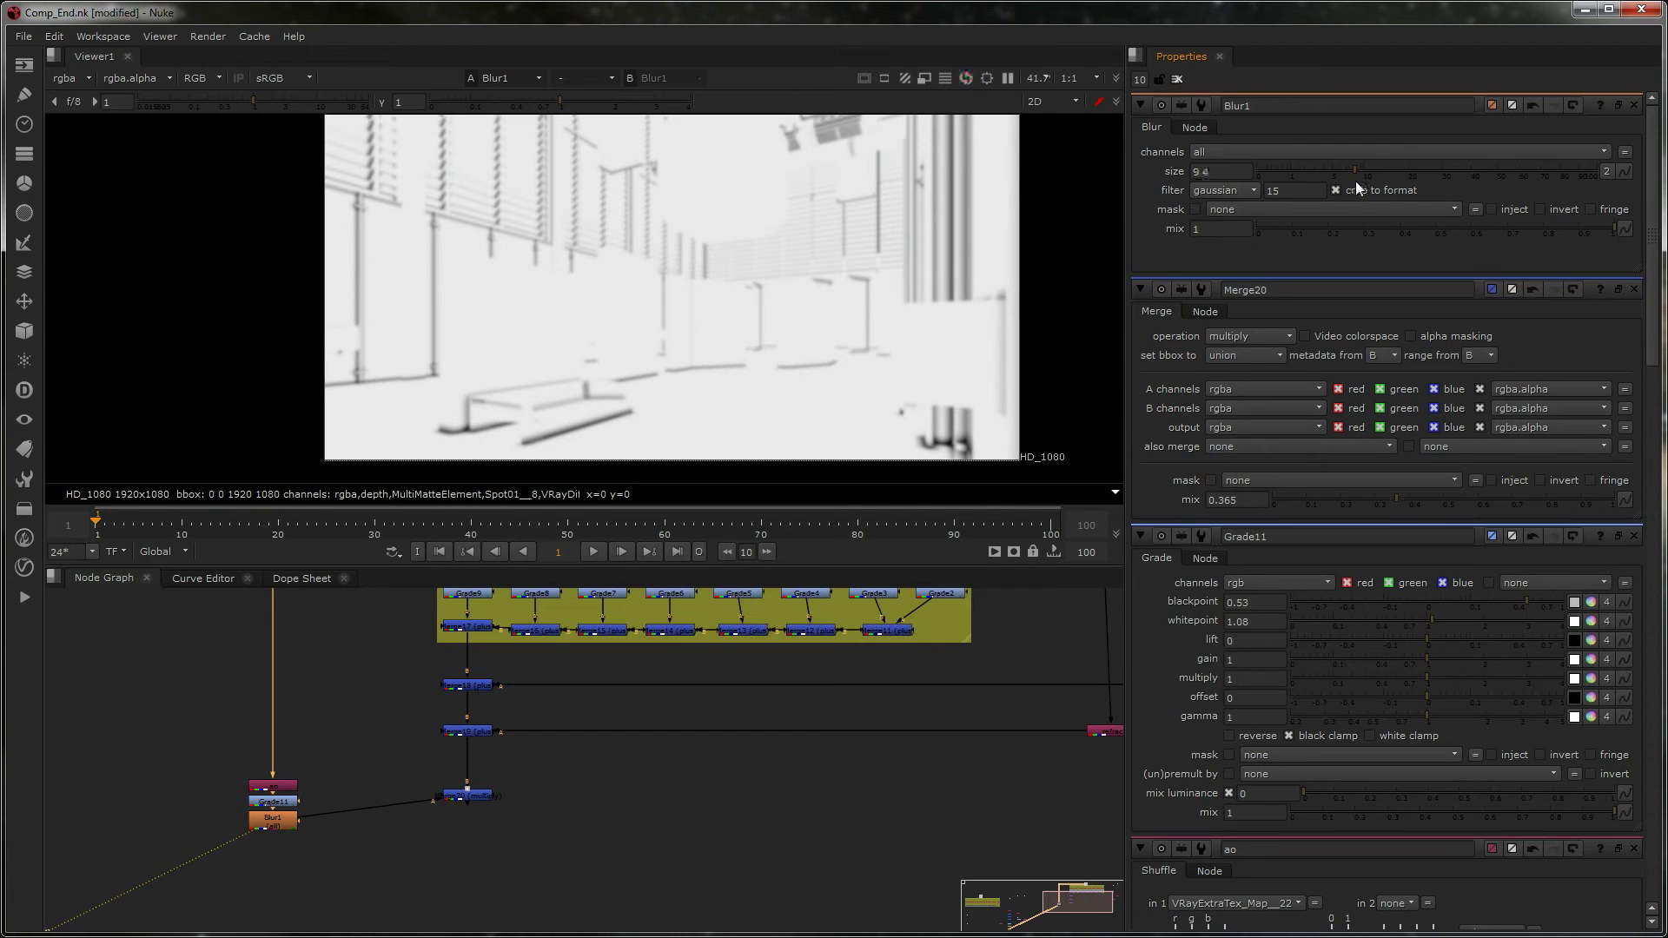
- View the multiply Merge's result and set its mix to 0.905
double_click(489, 797)
key(1)
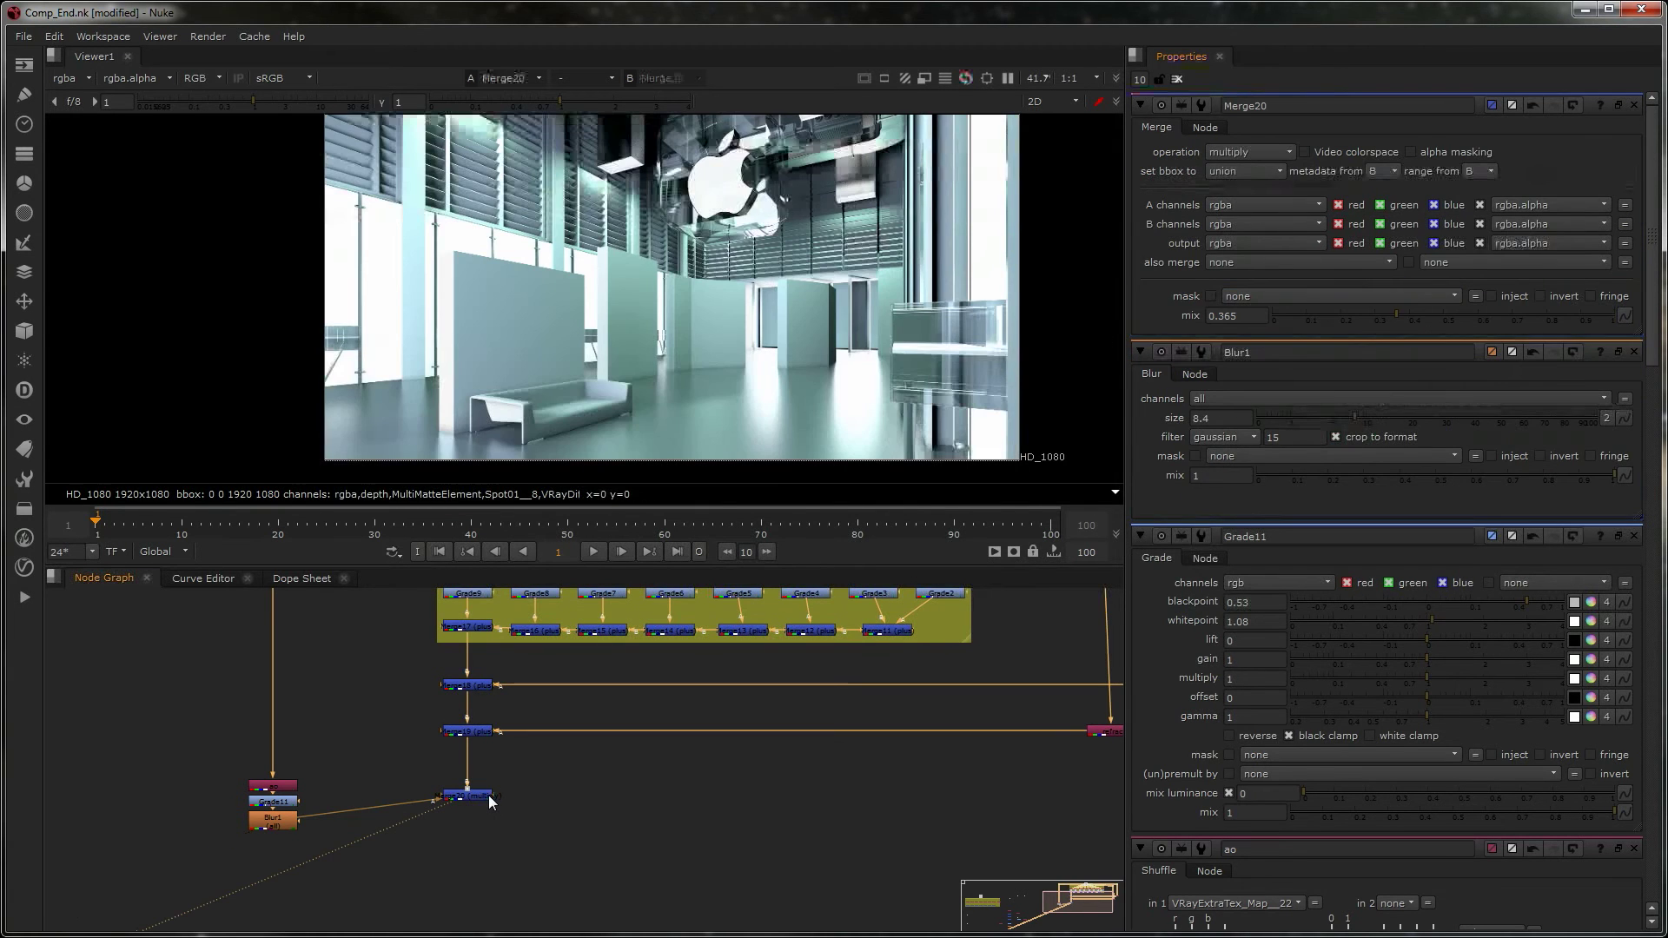
click(274, 821)
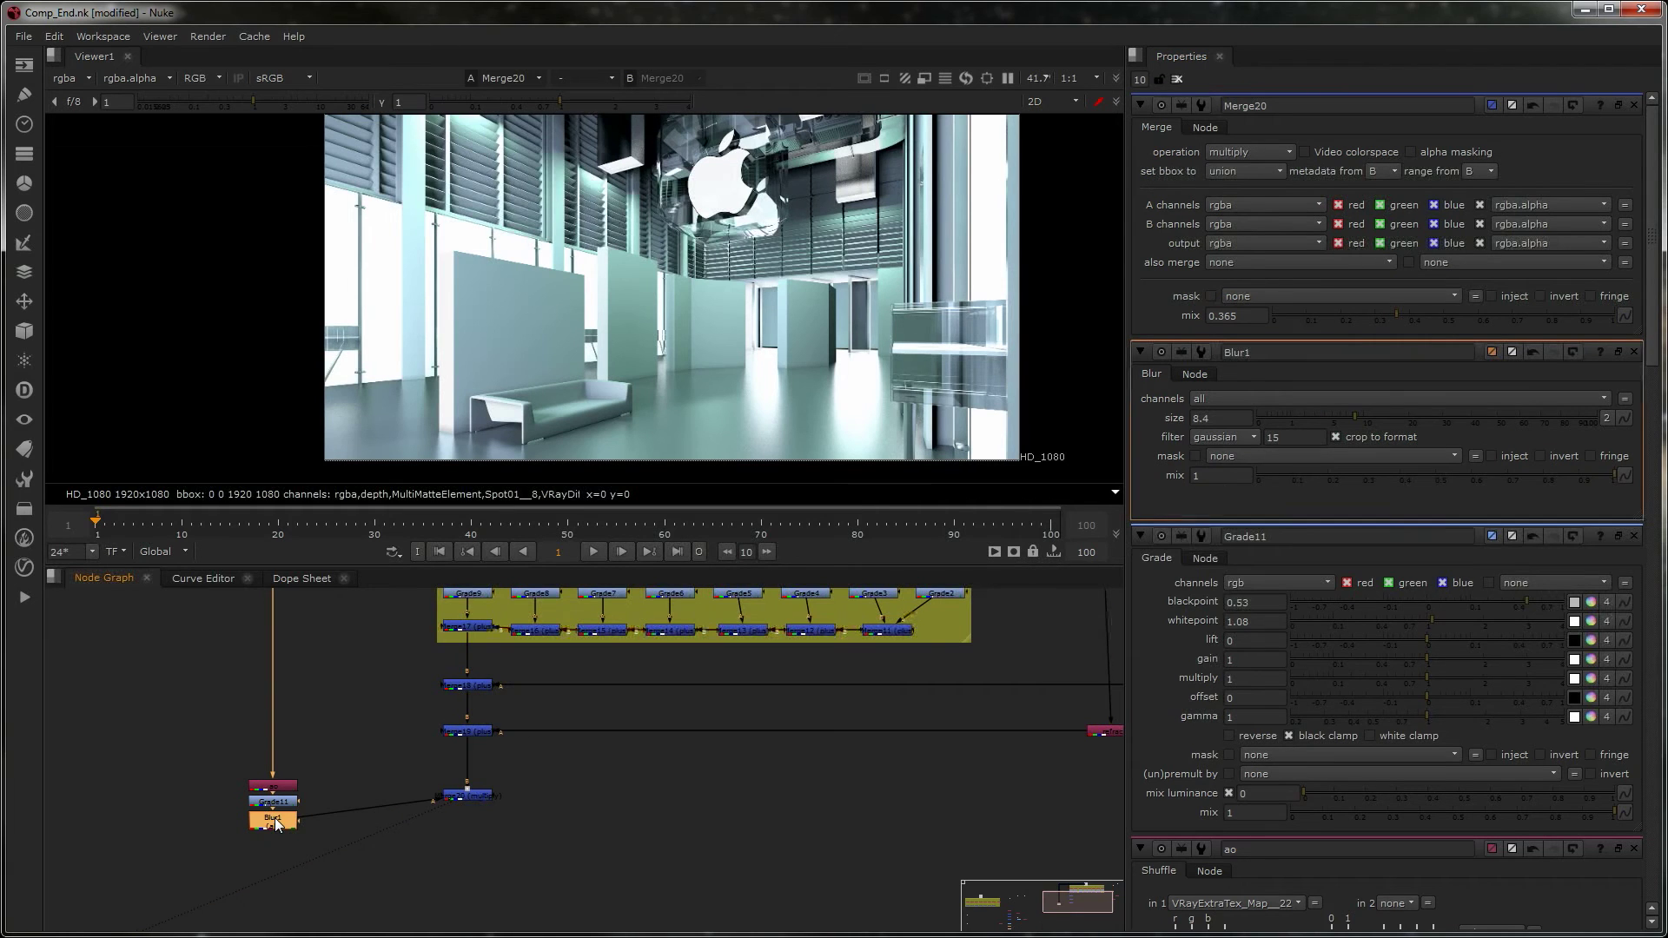
click(467, 796)
drag(1423, 323, 1582, 346)
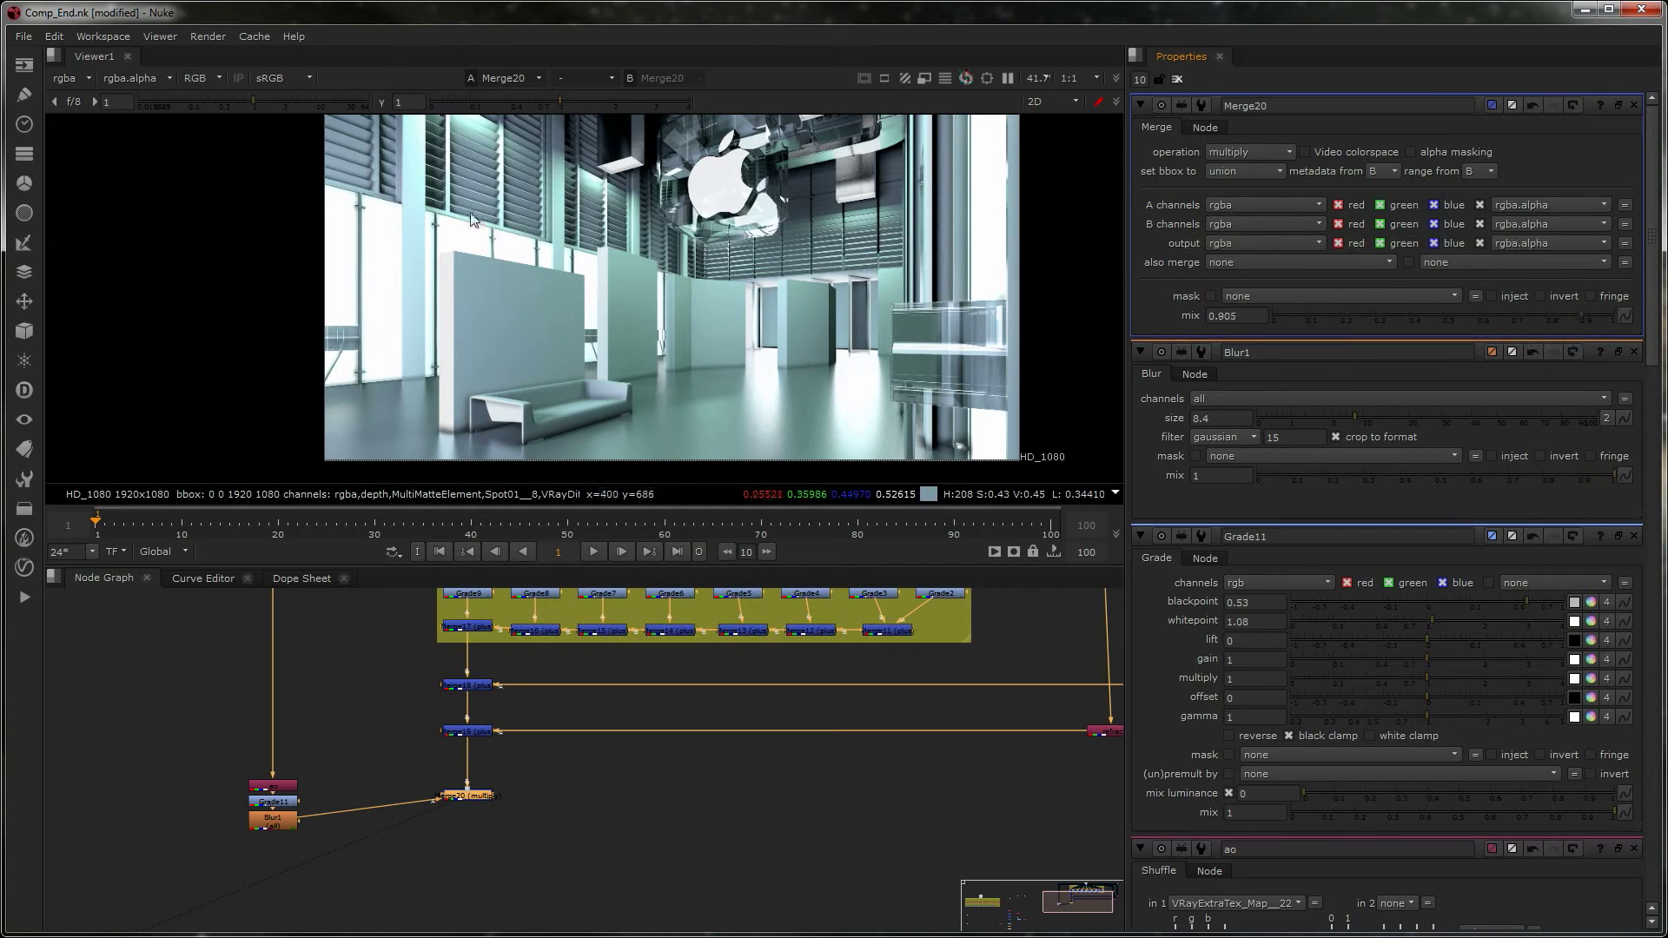
- Move the ao, Grade11 and Blur1 nodes up together to line up with Merge20
click(737, 780)
drag(220, 739, 279, 801)
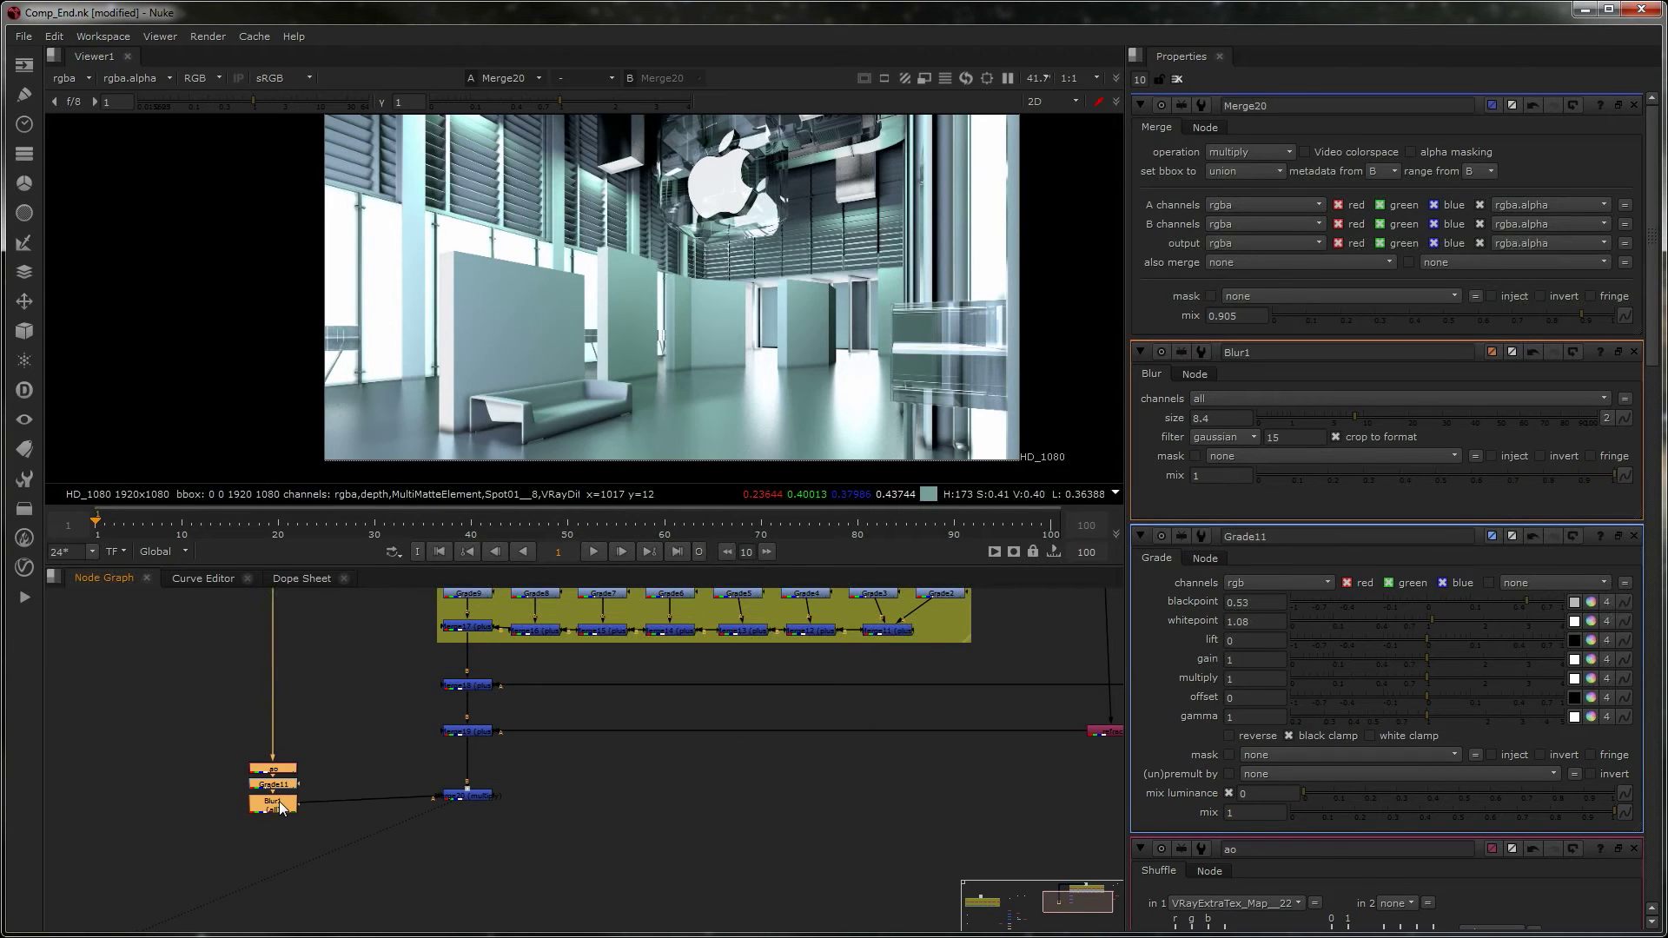
click(582, 798)
- Examine the MultiMatte, Grade10 and ZDefocus1 section of the existing comp and compare it with the new ao branch
scroll(580, 800, down, 1)
middle_drag(468, 803, 493, 803)
scroll(430, 802, down, 3)
middle_drag(366, 798, 785, 643)
scroll(426, 787, up, 5)
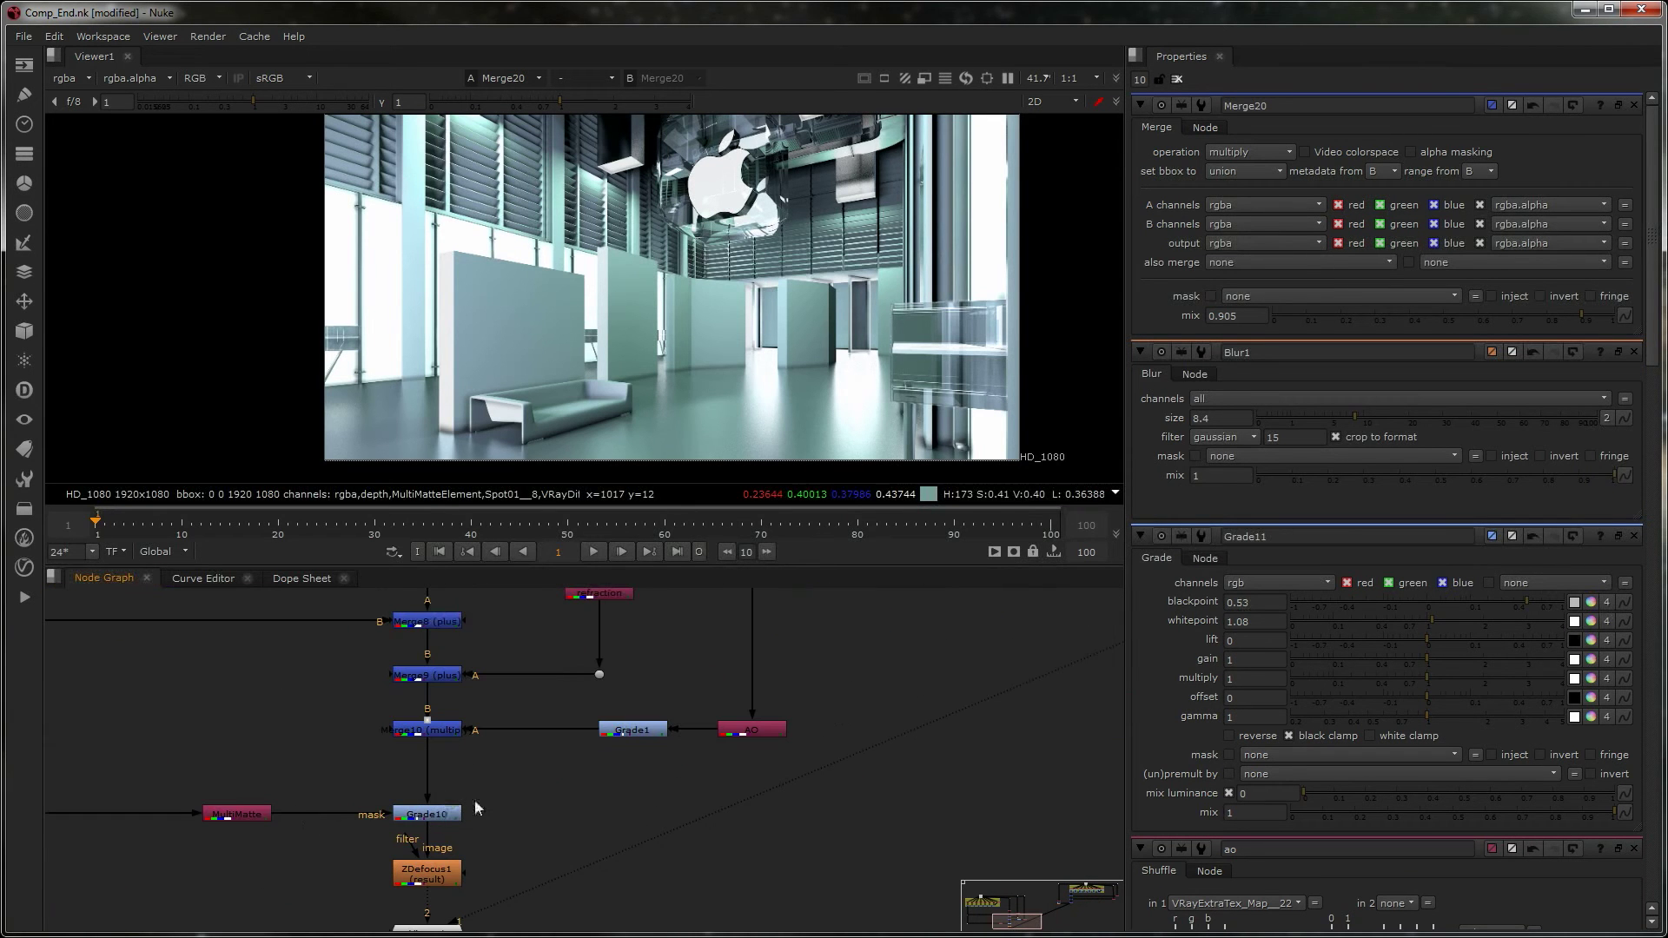
scroll(874, 755, up, 1)
middle_drag(887, 755, 478, 821)
middle_drag(781, 729, 610, 784)
scroll(782, 757, down, 5)
scroll(617, 705, up, 3)
middle_drag(728, 661, 642, 815)
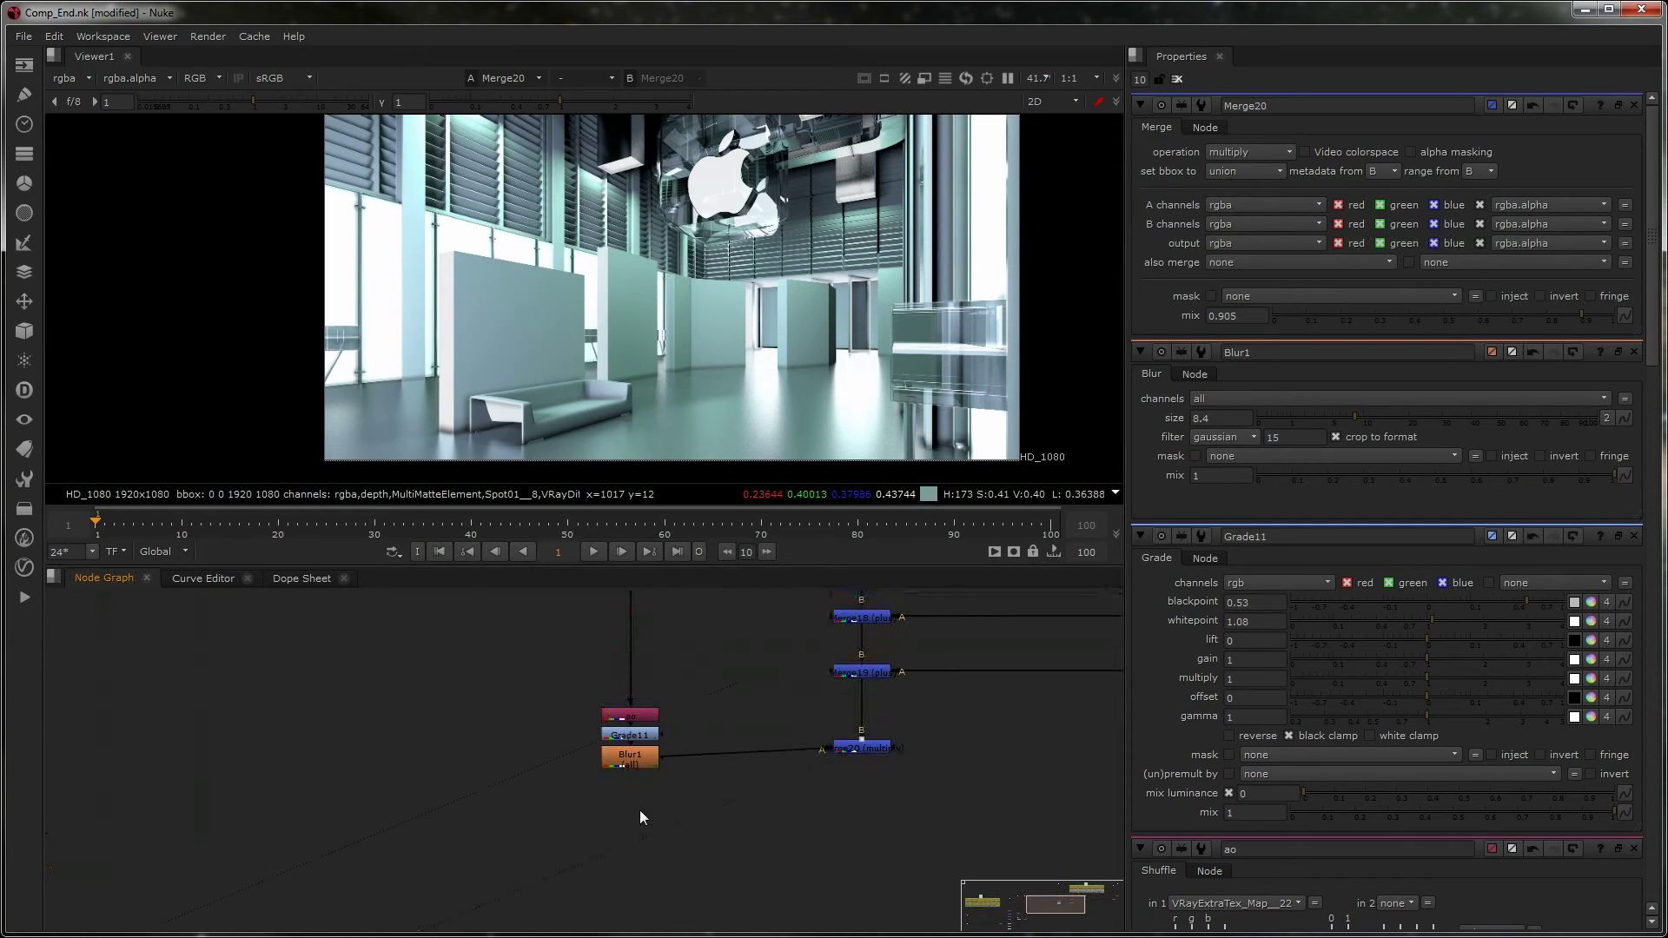
- Add a ZDefocus node below Merge20, connect its image input to that Merge, and view the defocused output
key(Tab)
text(z)
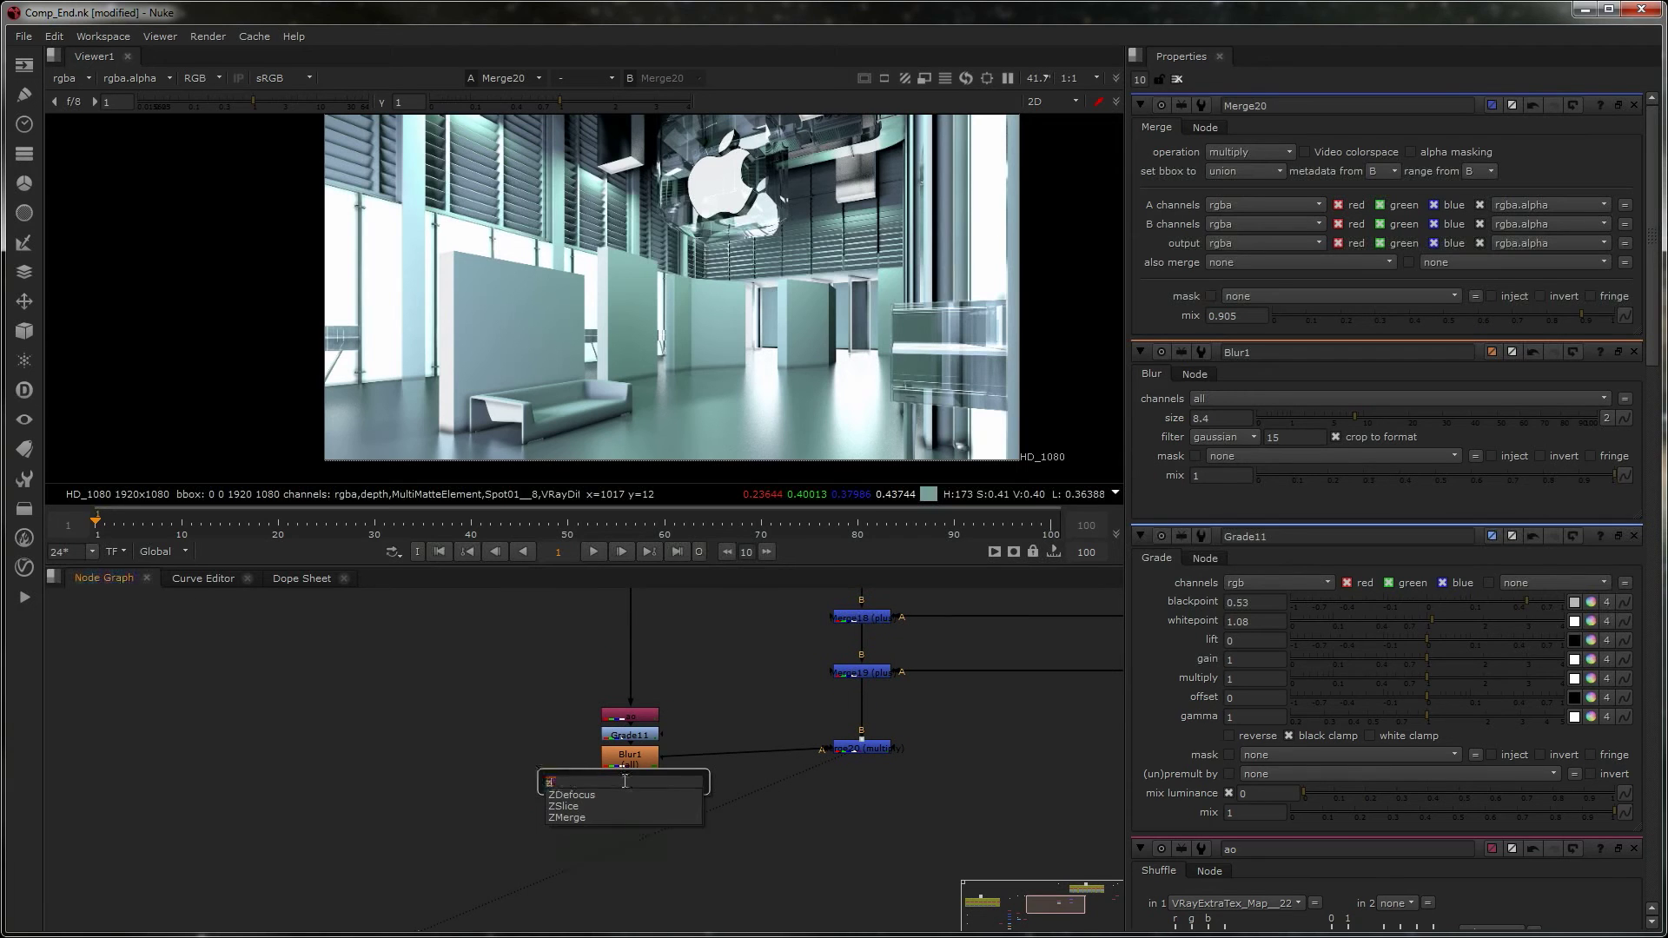
key(Return)
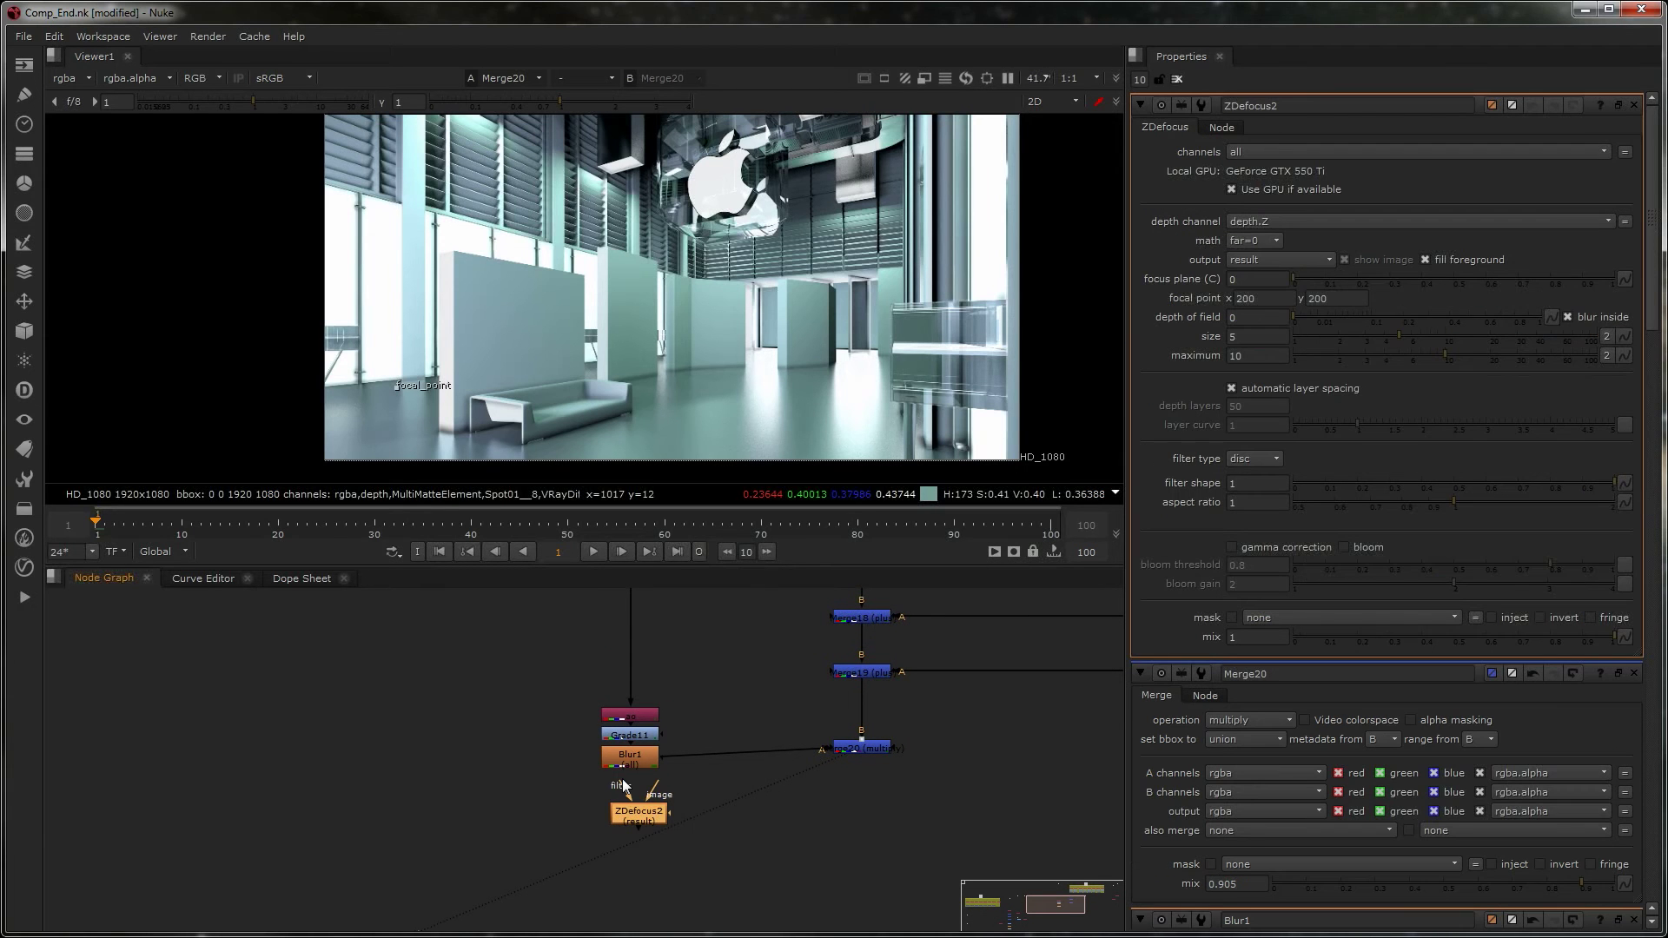
drag(669, 823, 861, 834)
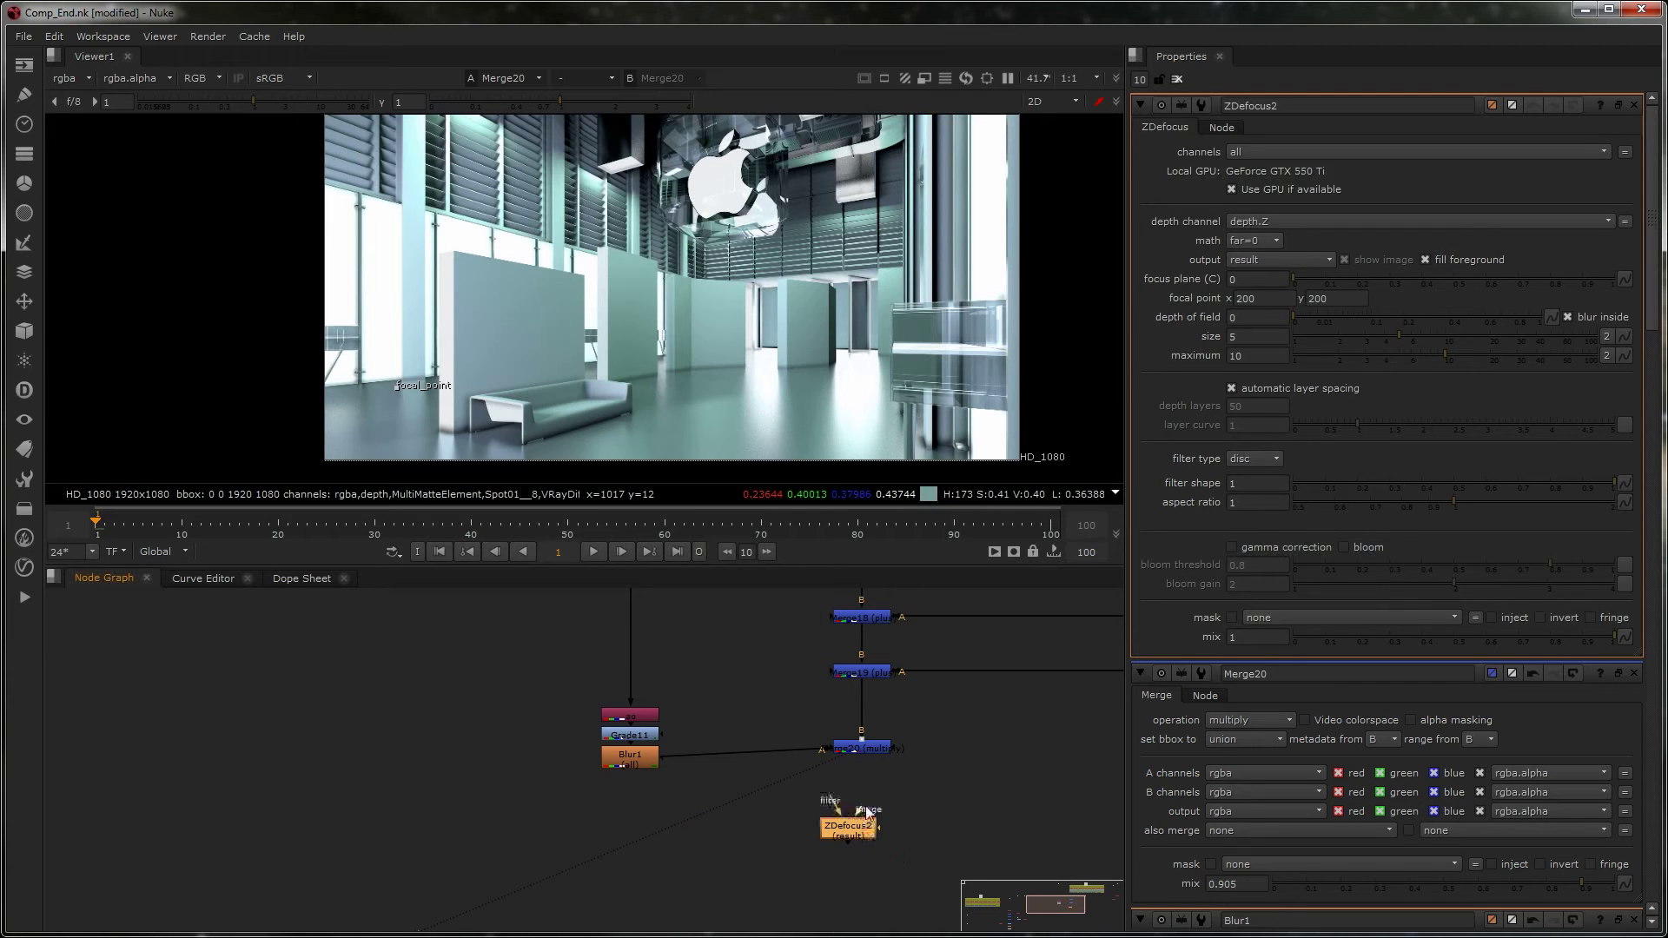
drag(866, 796, 869, 757)
drag(856, 832, 874, 824)
key(1)
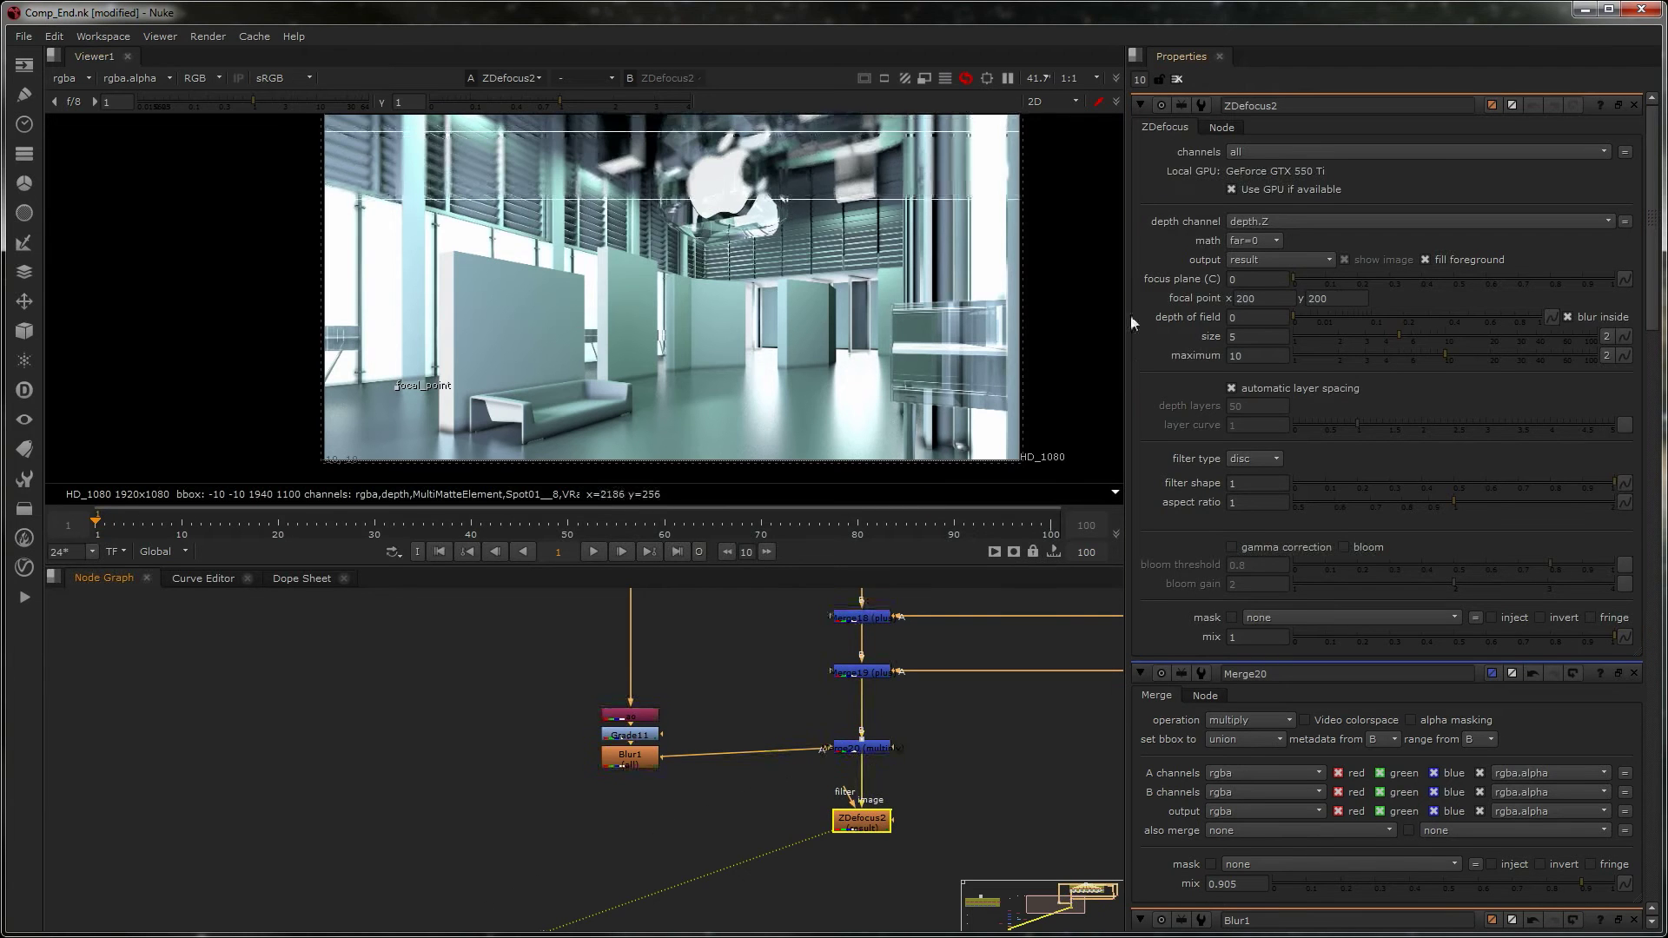
- Using the focal plane setup output, set ZDefocus2's focus plane to 0.71 and depth of field to 0.405, and return the output to result
click(1263, 257)
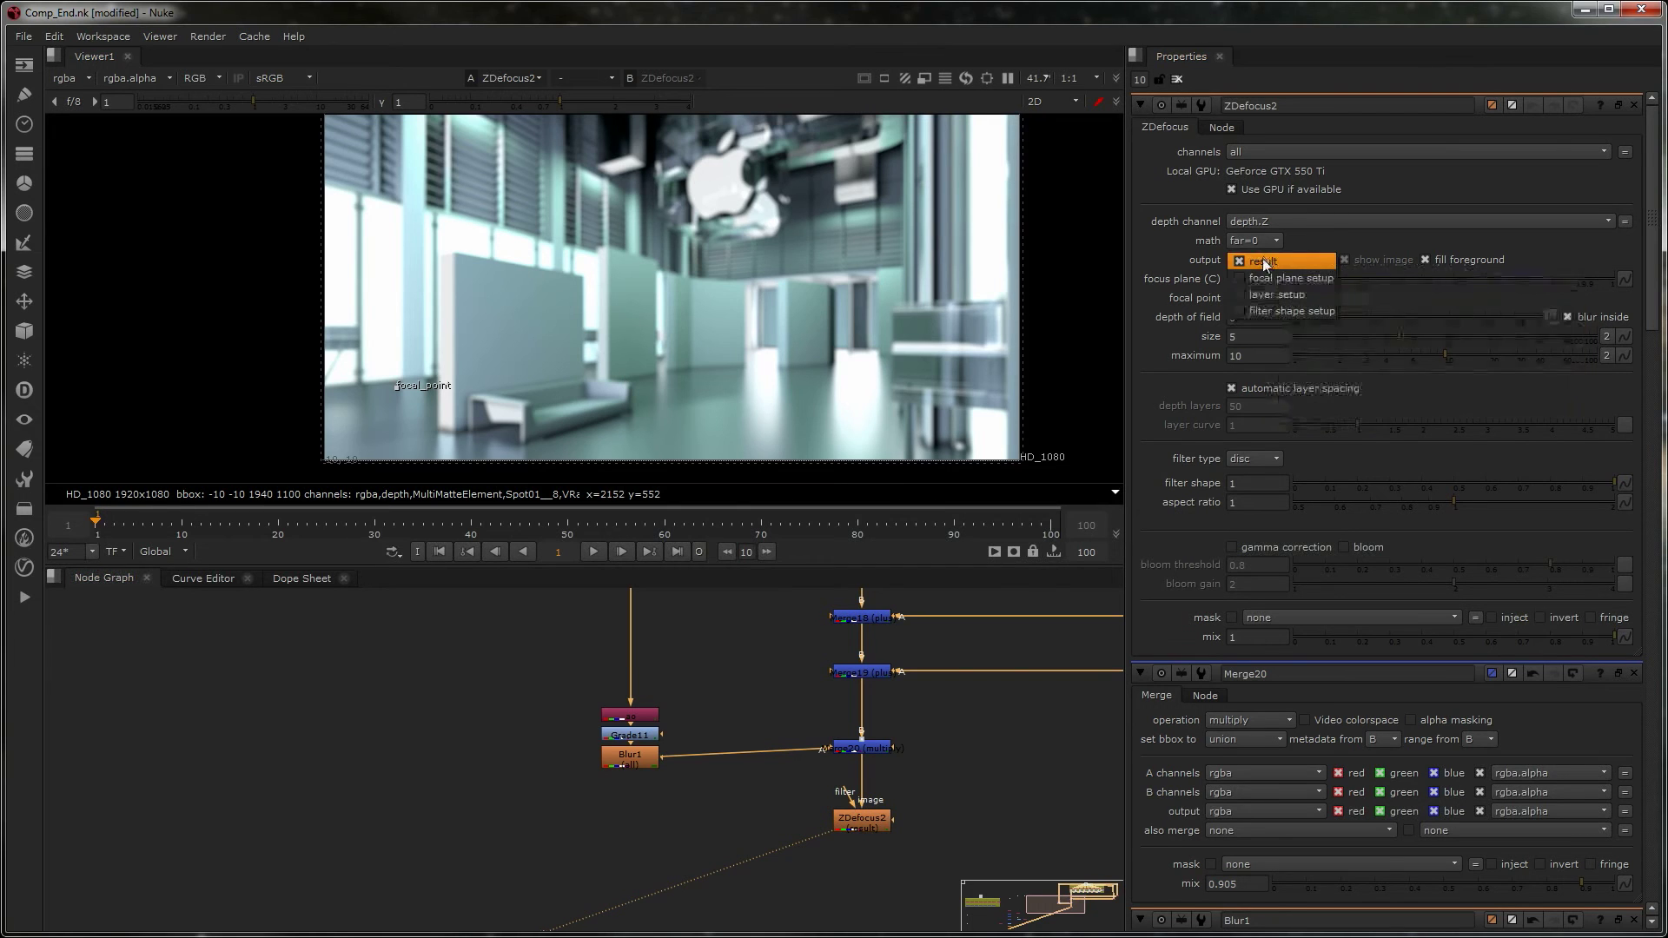
click(1270, 278)
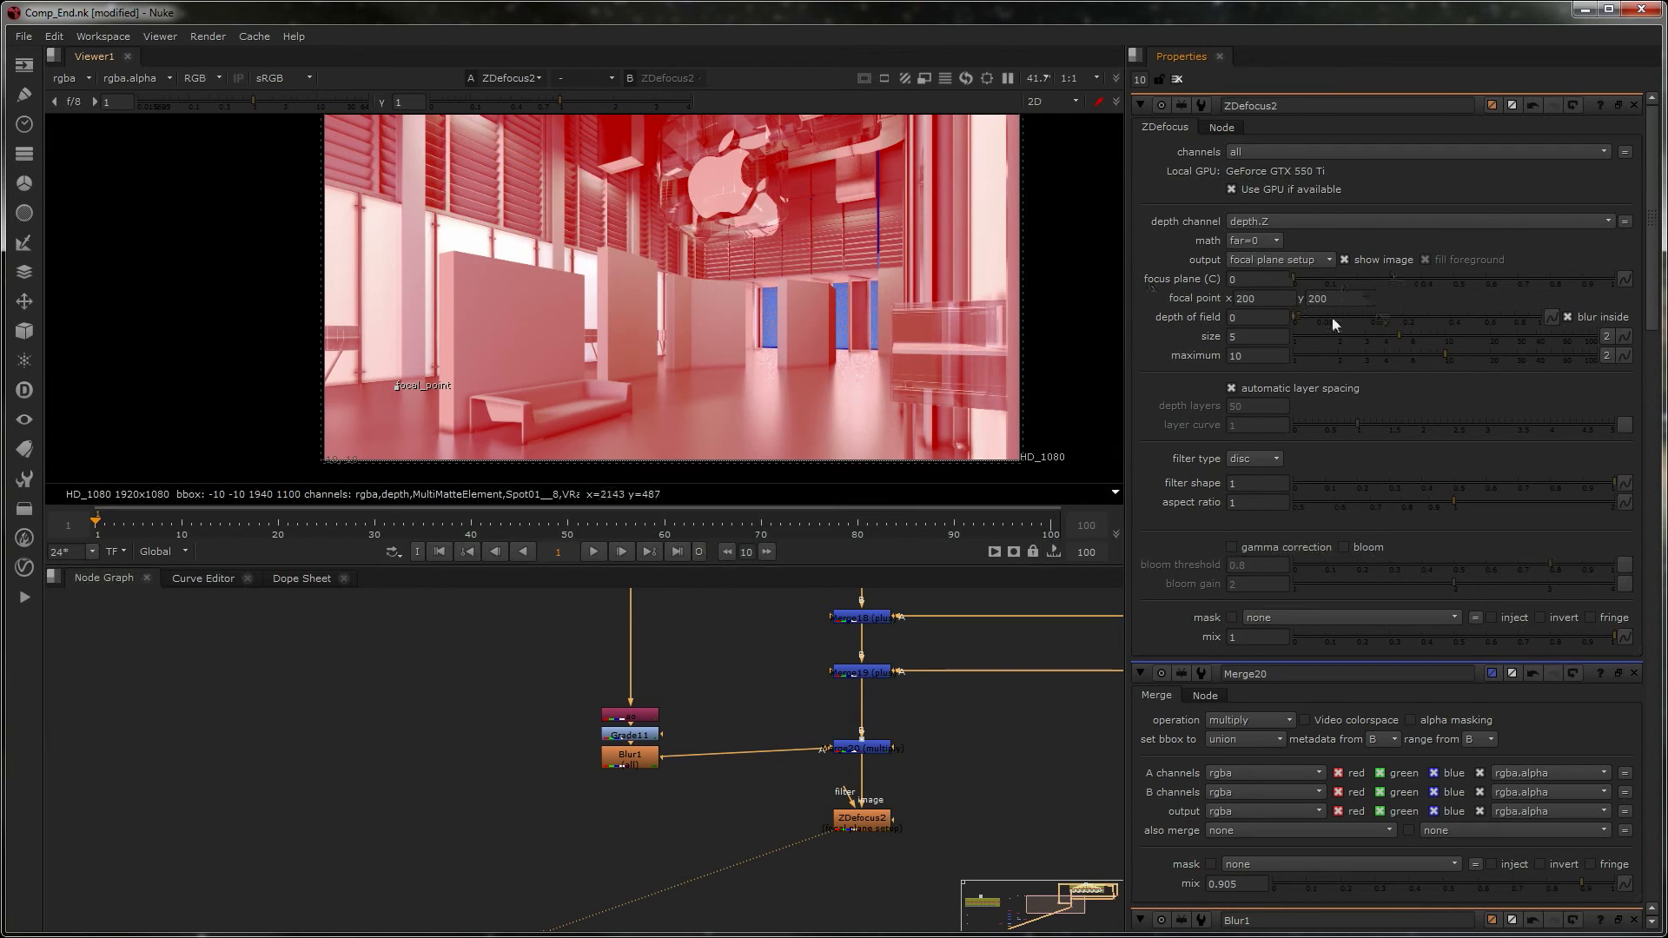
drag(1317, 316, 1450, 323)
drag(1293, 279, 1485, 334)
drag(1404, 282, 1452, 318)
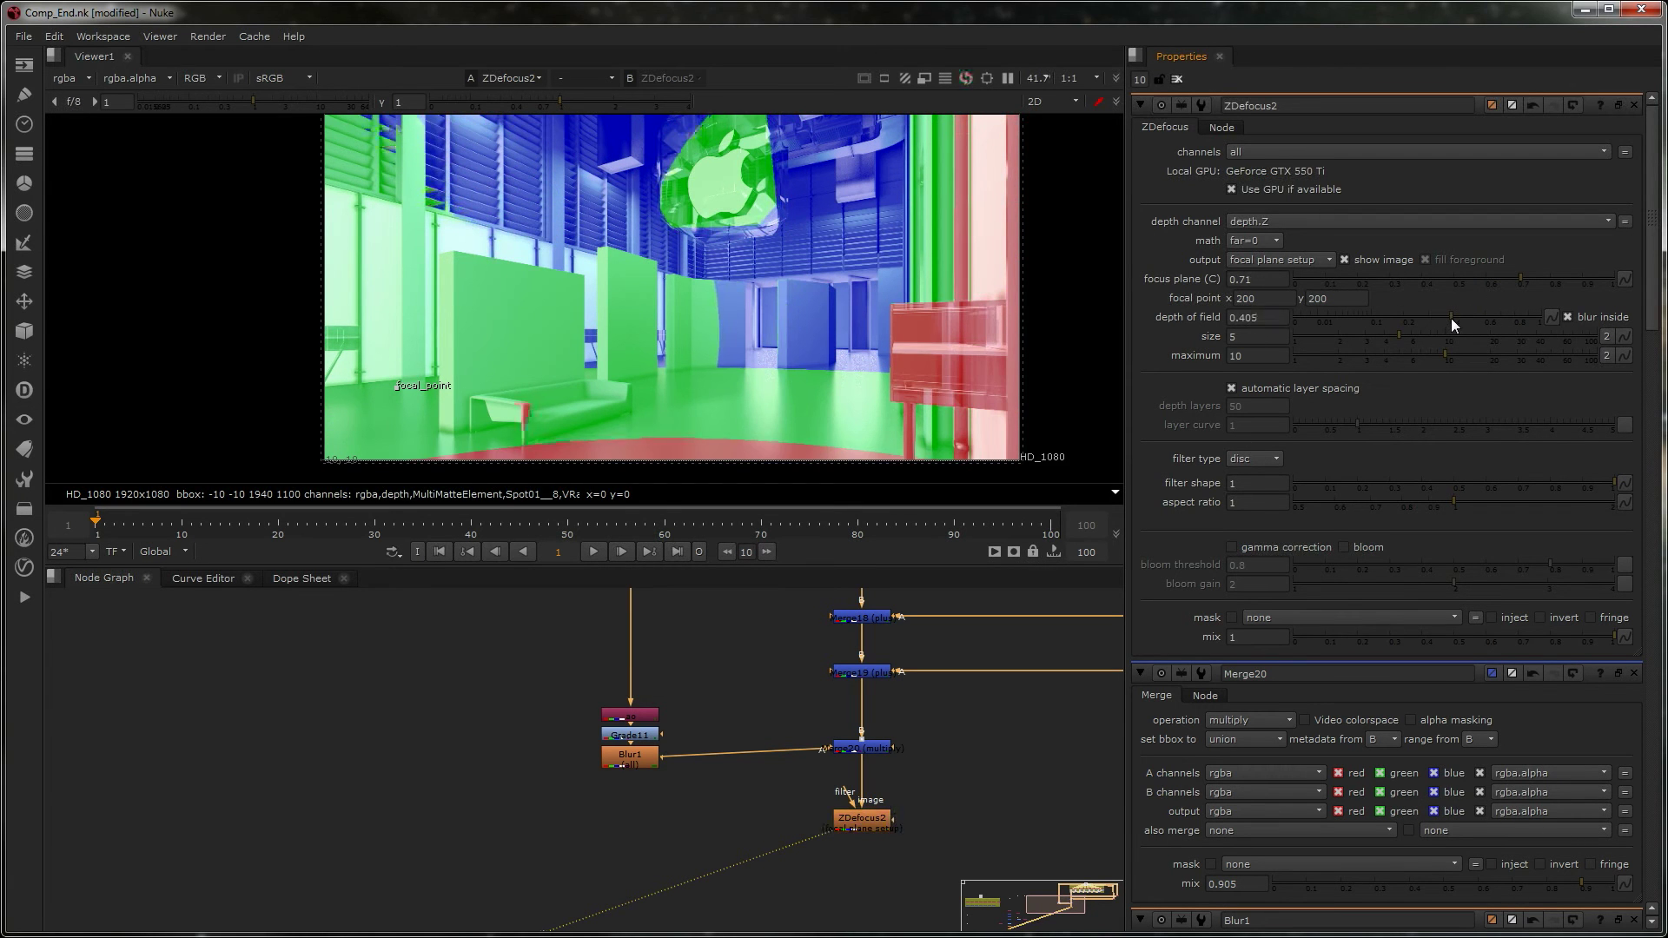
click(1306, 261)
click(1294, 252)
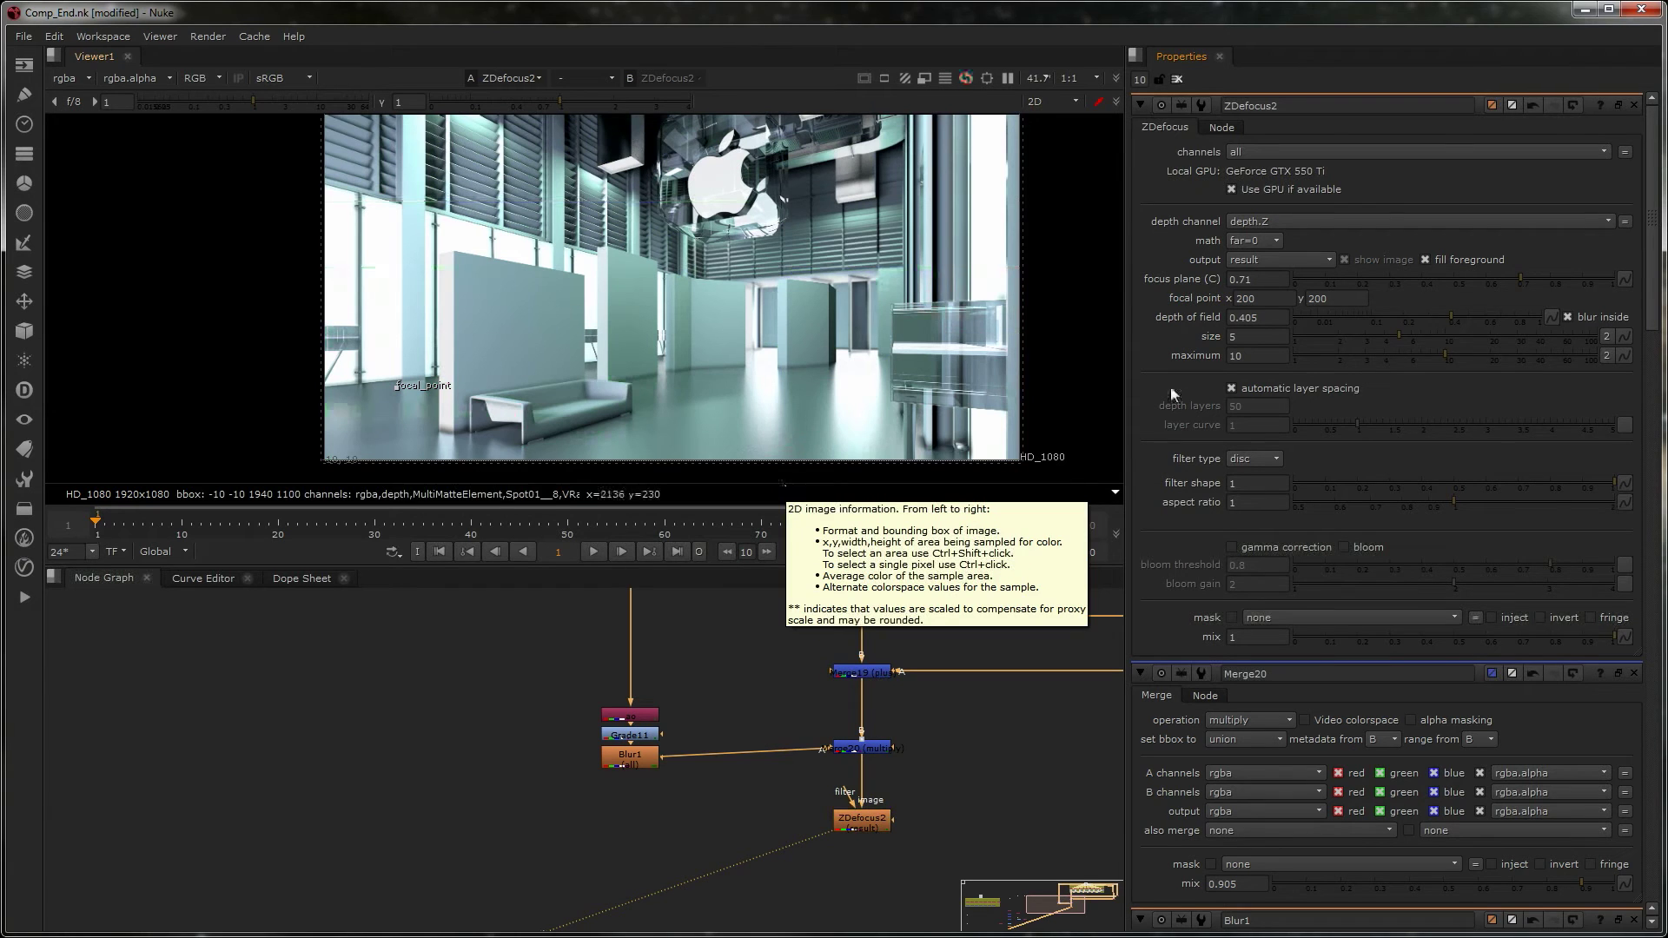
- Set the ZDefocus2 blur size to 8.4 and disable the node
drag(1415, 336, 1462, 336)
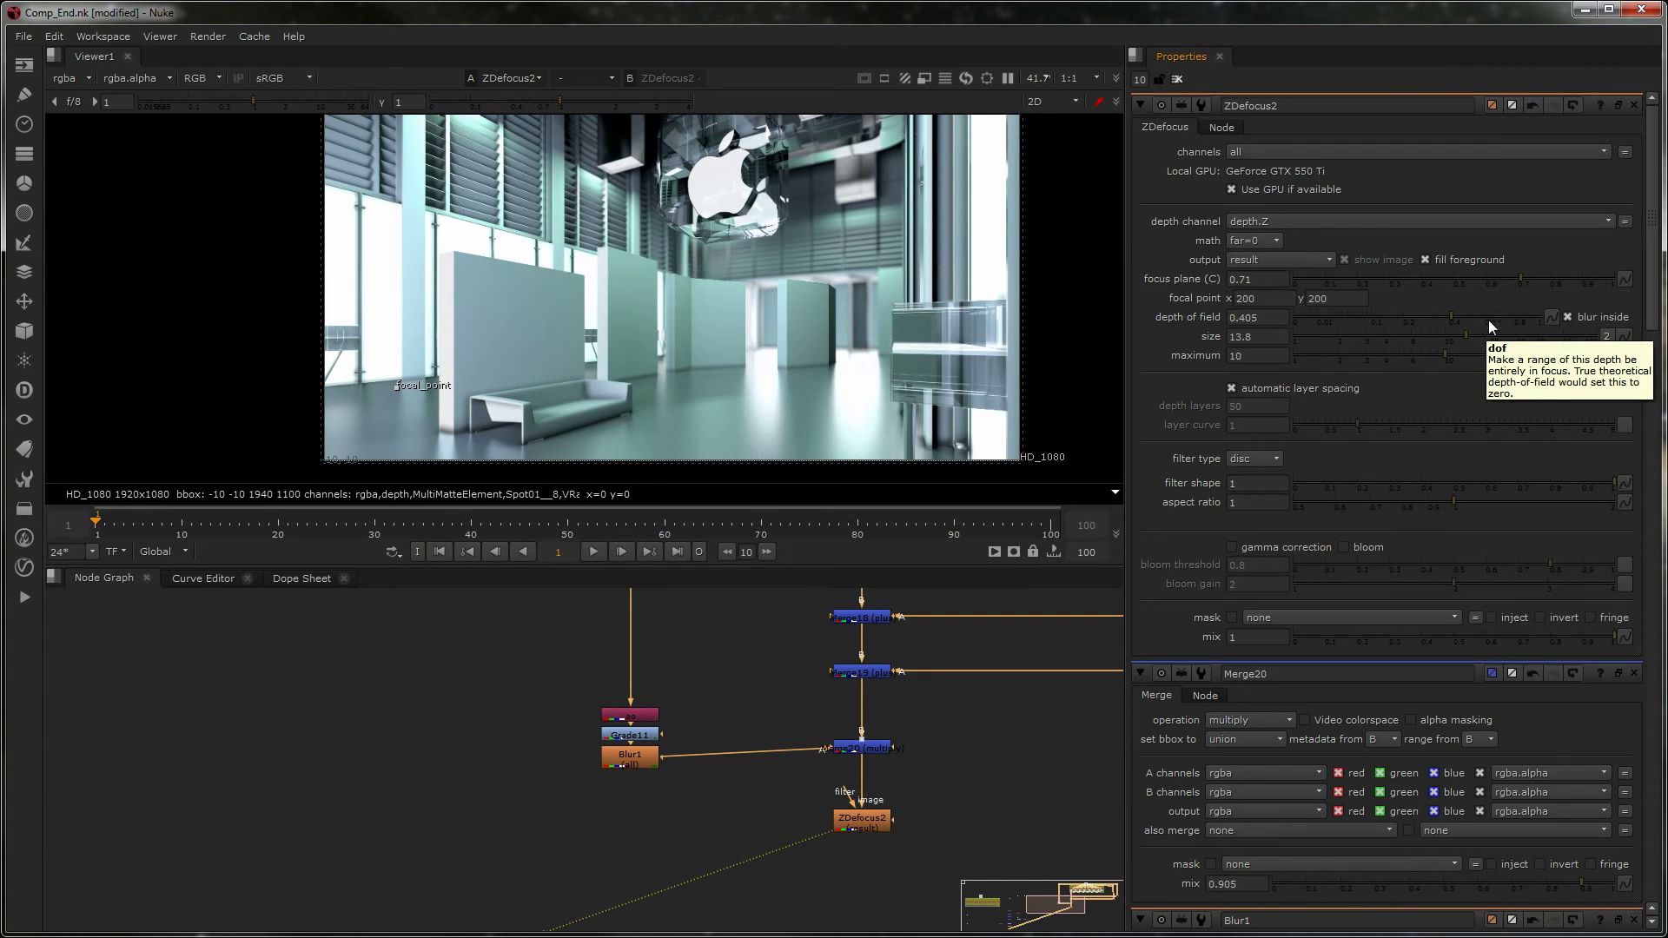
drag(1465, 336, 1438, 339)
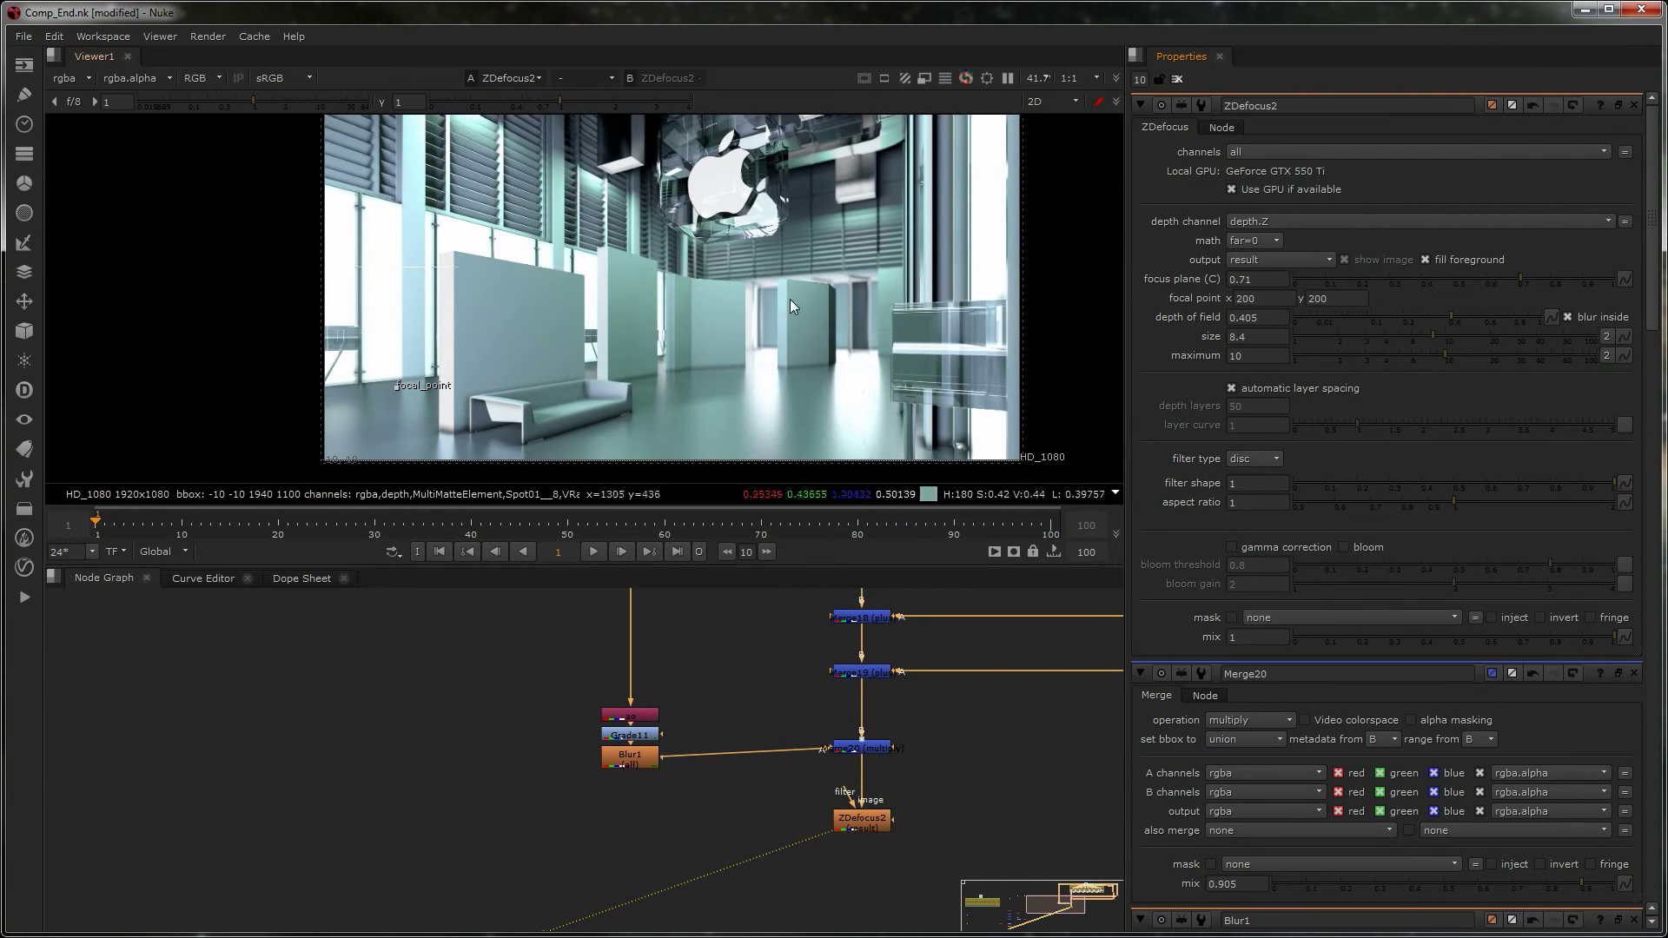
click(856, 832)
key(d)
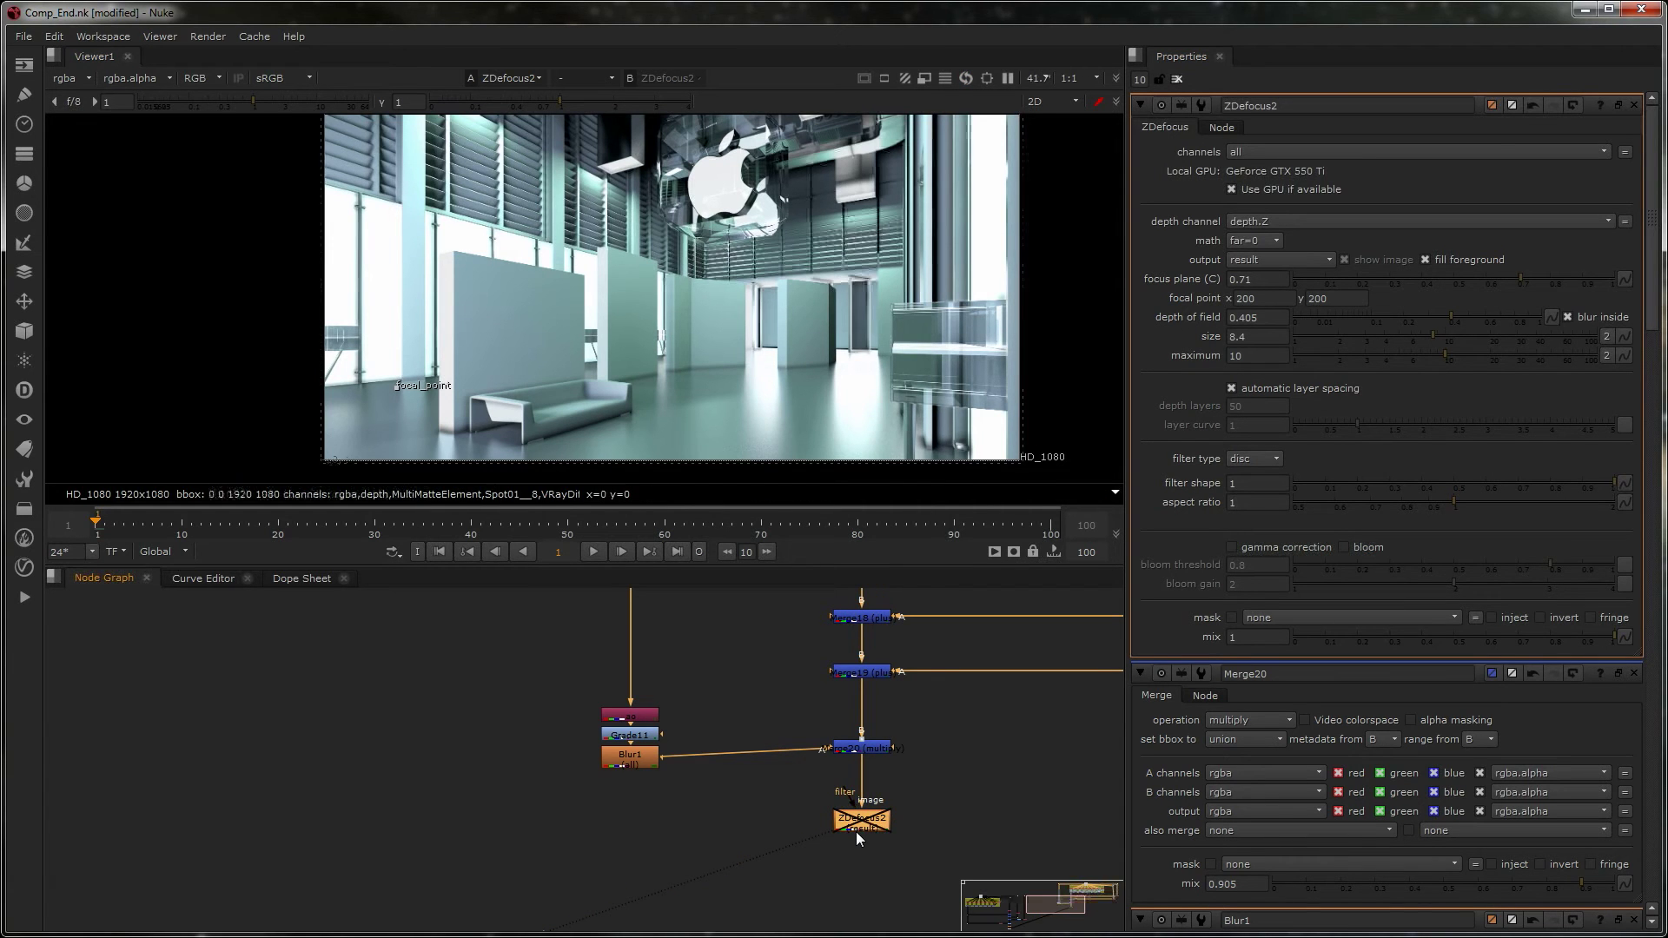
- Add a Shuffle node beside the reflection and refraction branches and feed it from the EXR through a right-angled Dot connection
middle_drag(940, 815, 609, 836)
scroll(658, 838, down, 4)
middle_drag(771, 841, 681, 834)
click(952, 823)
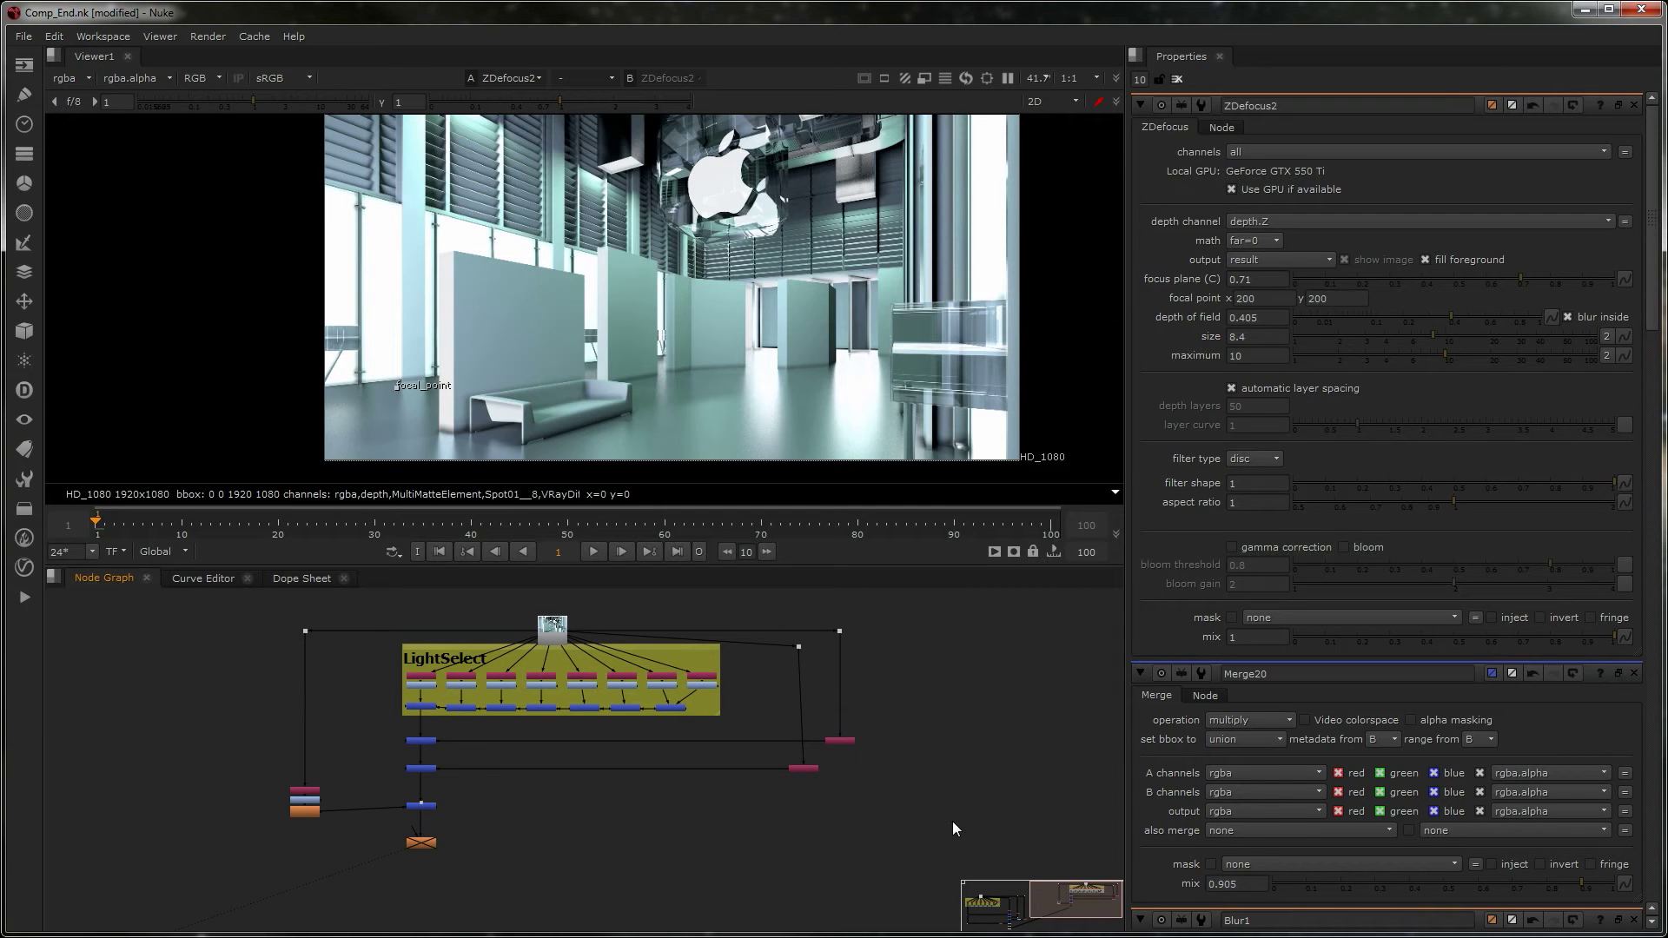
key(Tab)
text(shuffle)
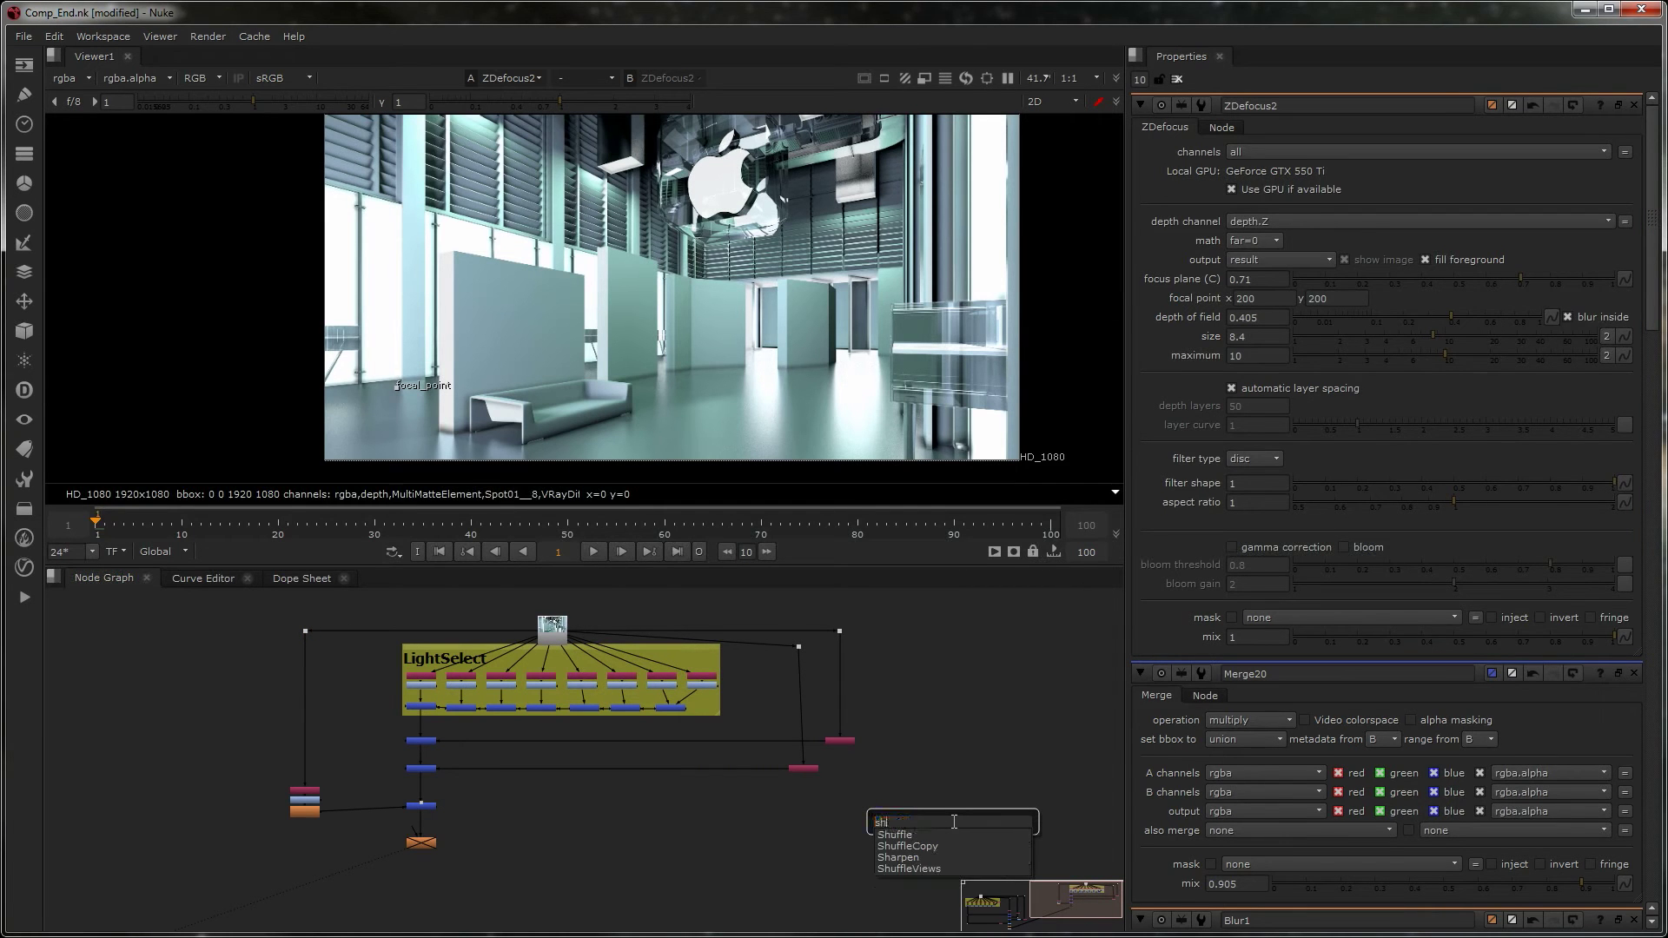
key(Return)
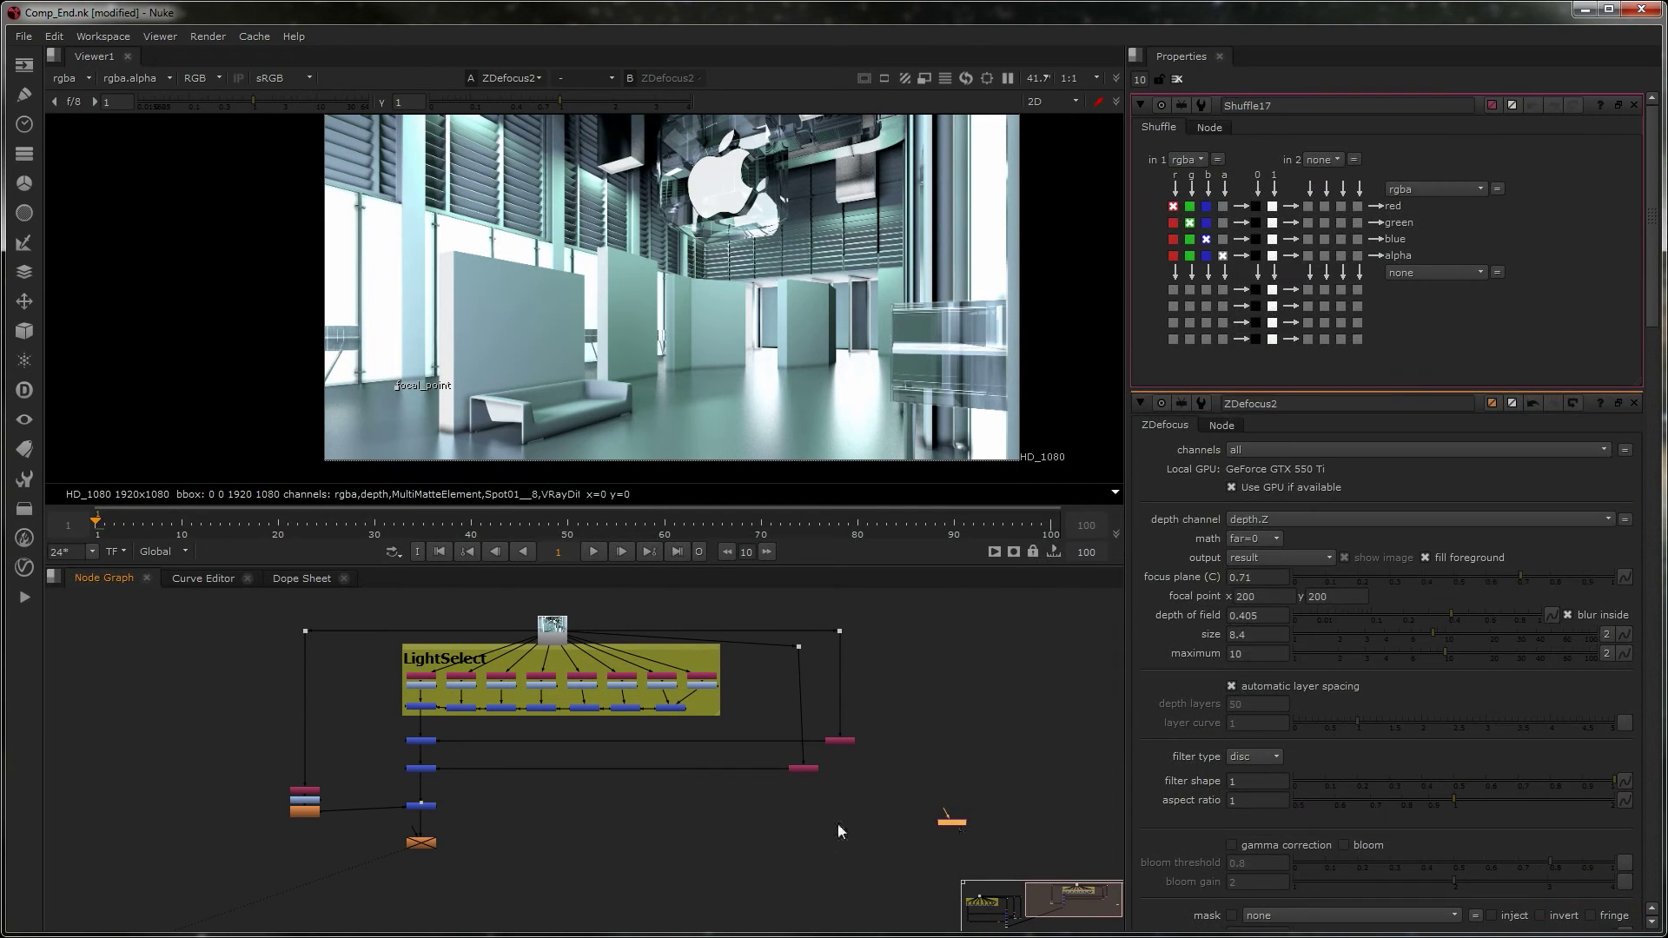
drag(946, 815, 839, 631)
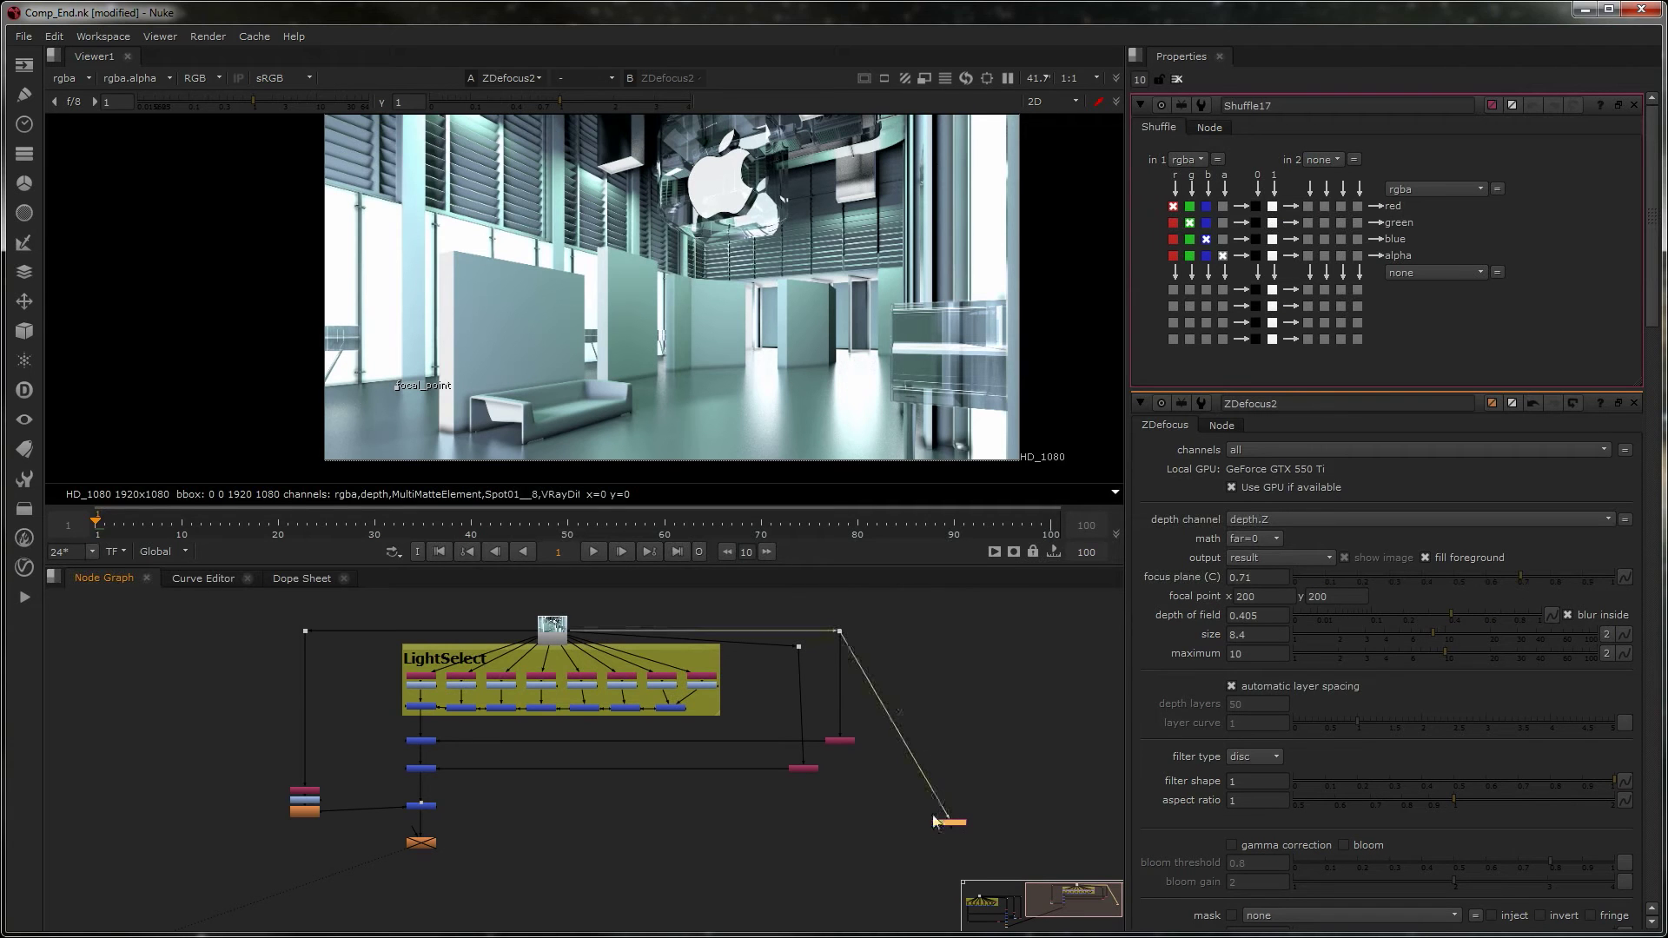
ctrl+drag(898, 728, 921, 633)
drag(961, 823, 935, 822)
- Name the new Shuffle mattes, set its first input to MultiMatteElement, and view its output
double_click(1310, 109)
text(mattes)
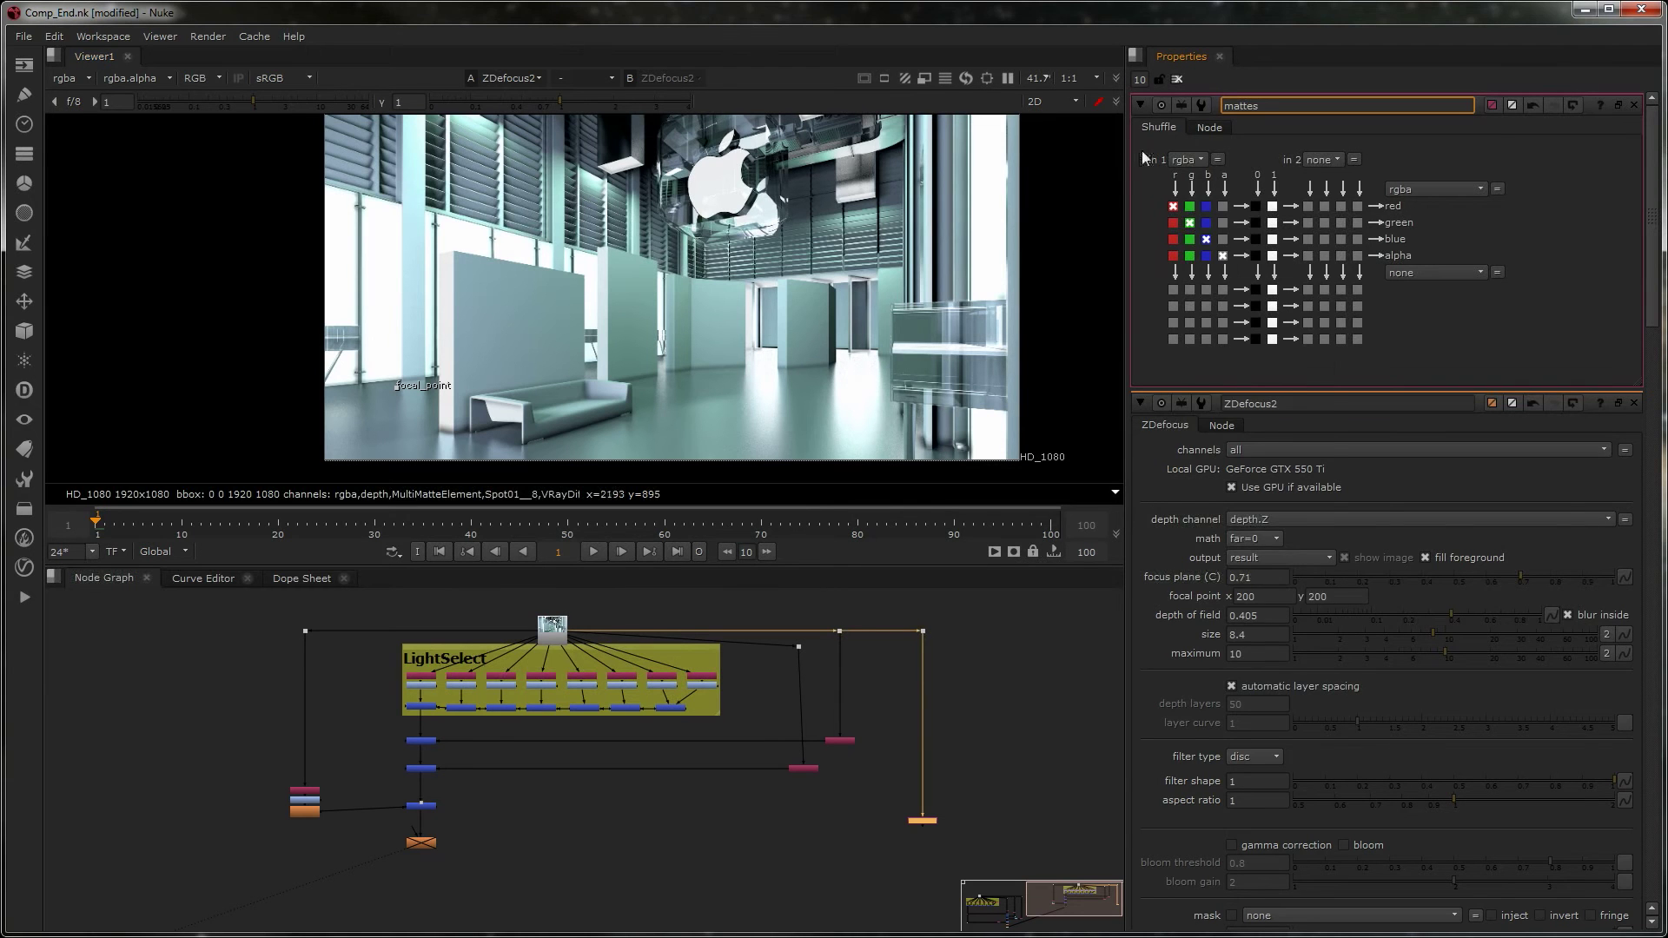
click(1188, 159)
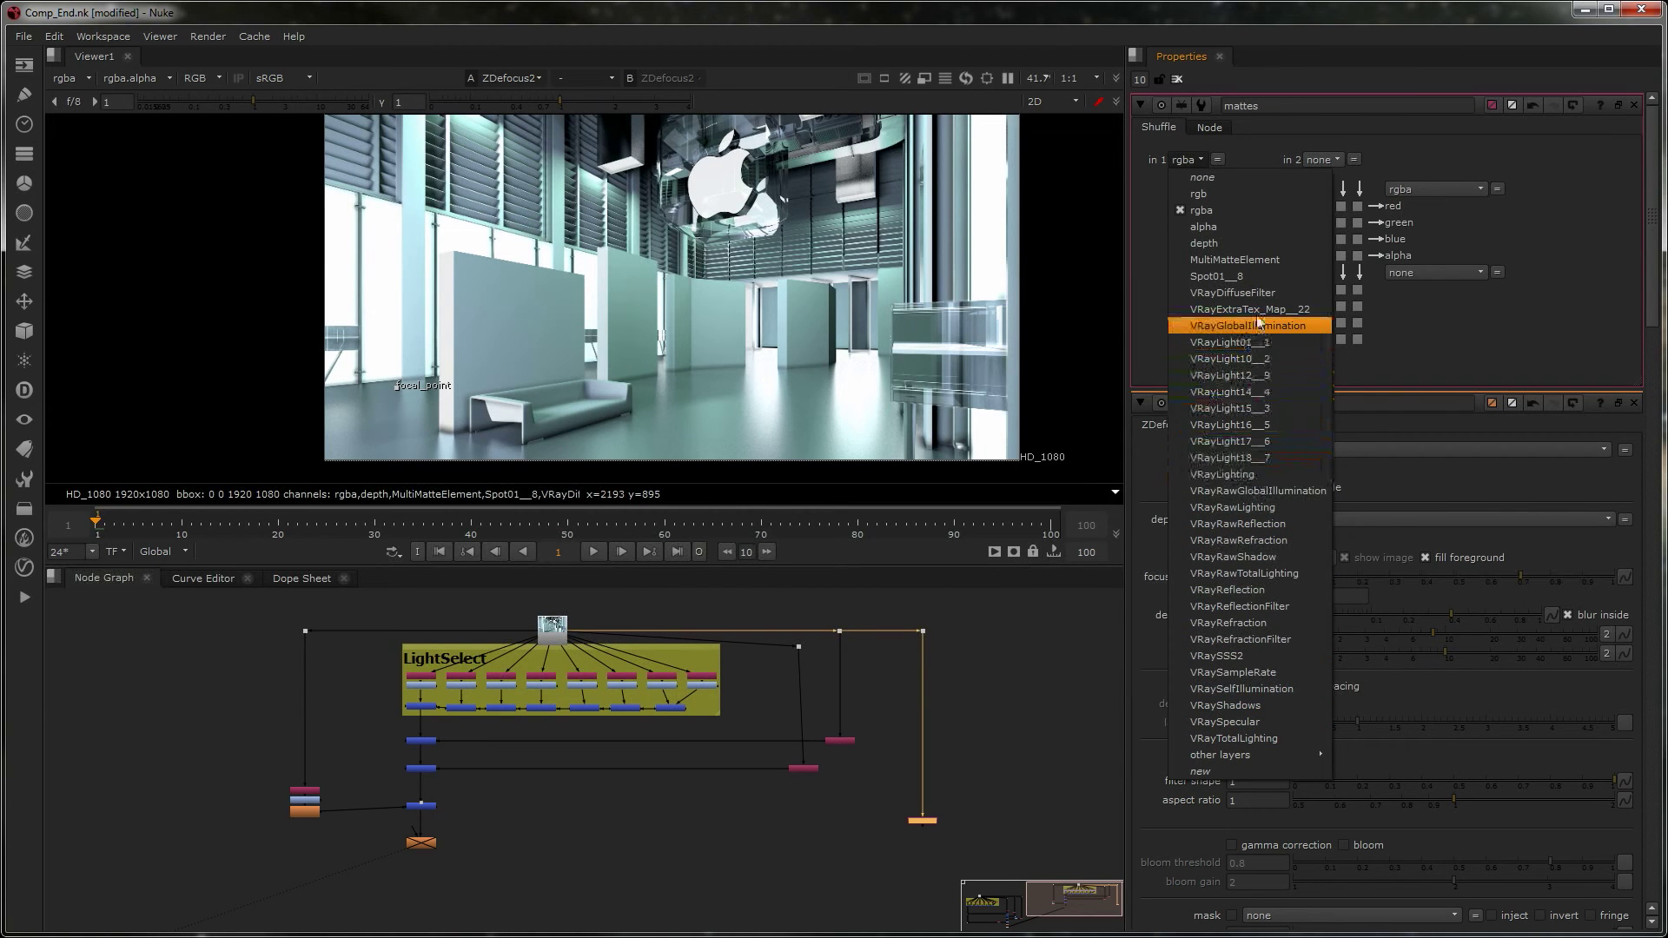
click(1234, 259)
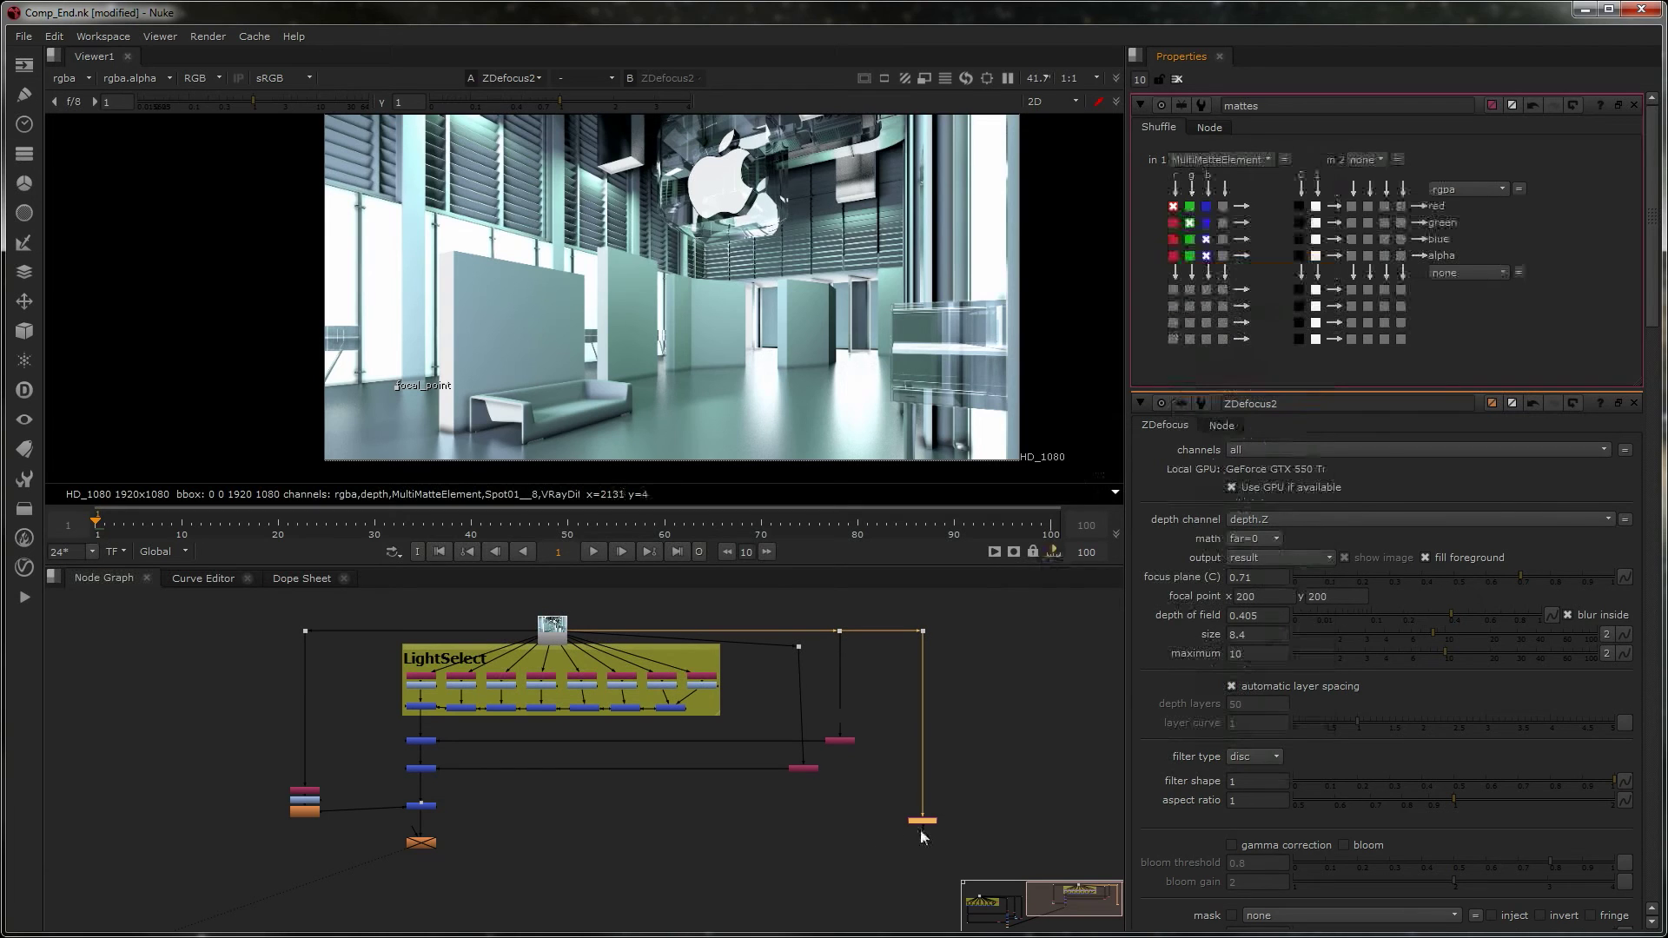
key(1)
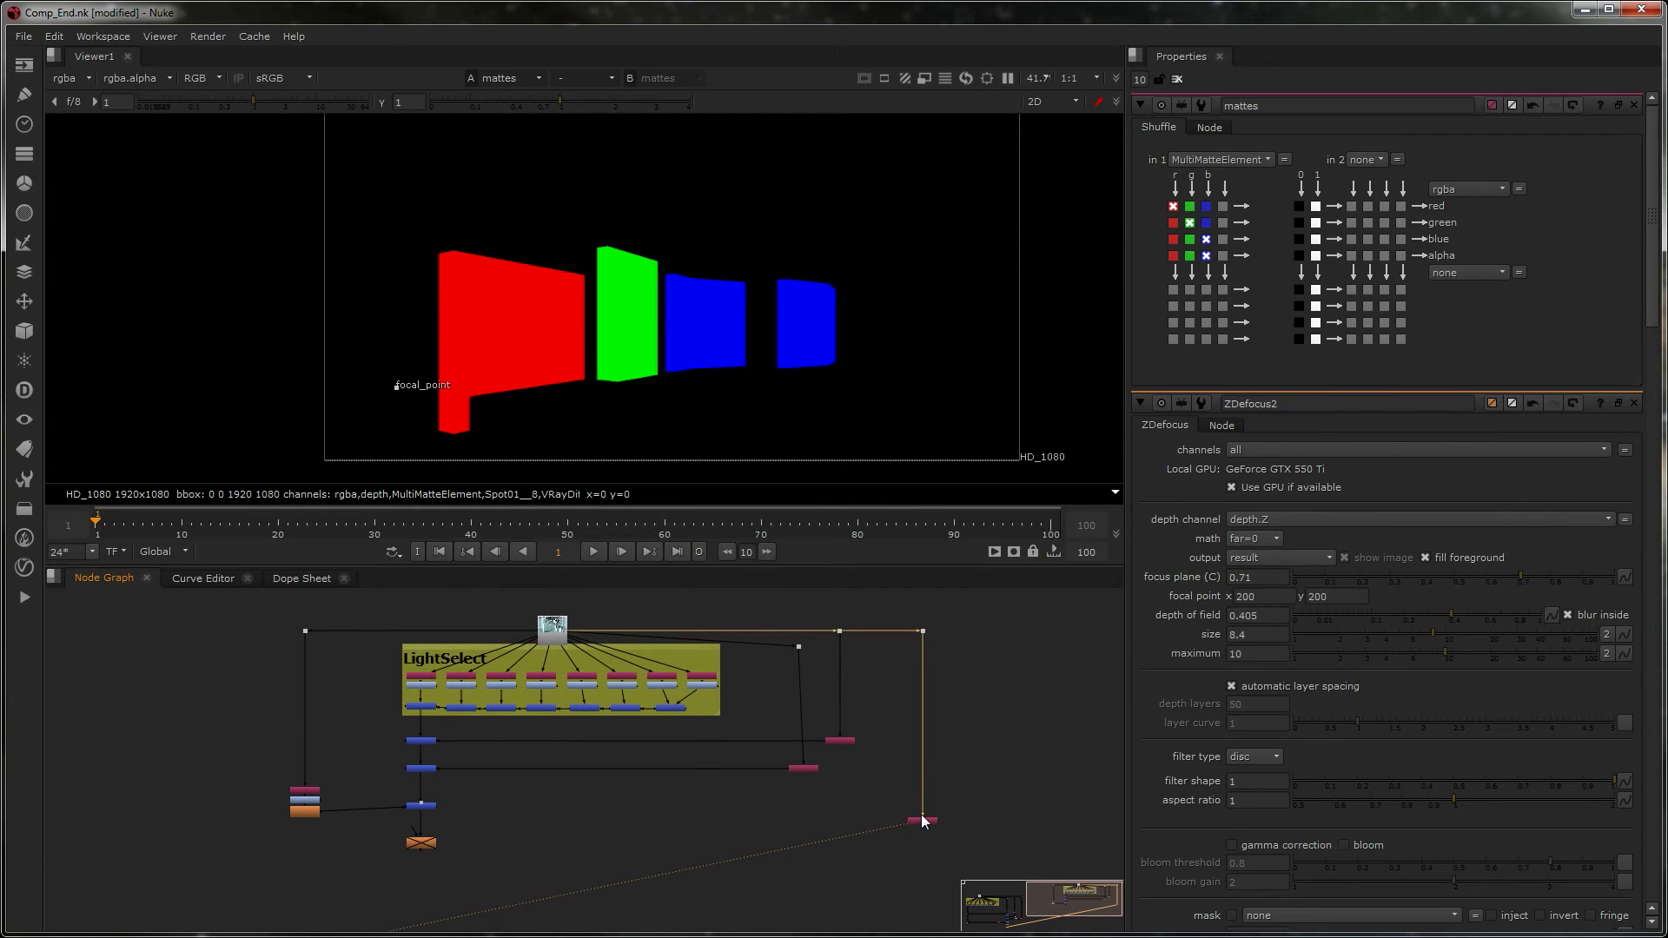
- View ZDefocus2 again and add an unattached Grade node with its mask input connected to the mattes Shuffle
double_click(417, 845)
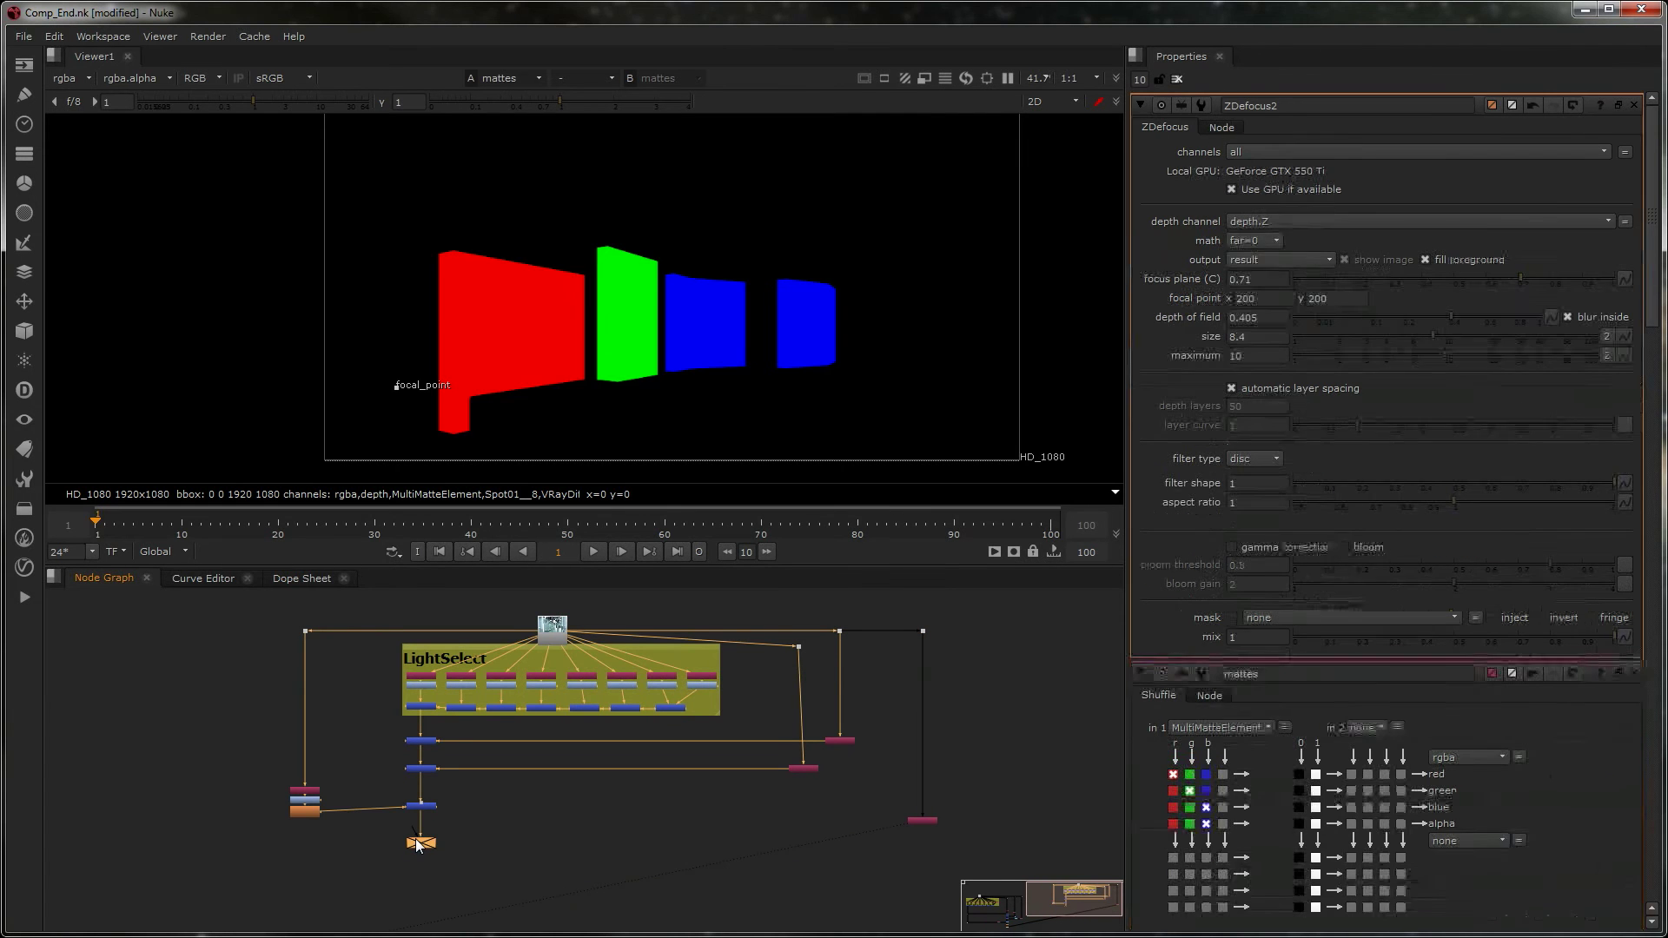
key(1)
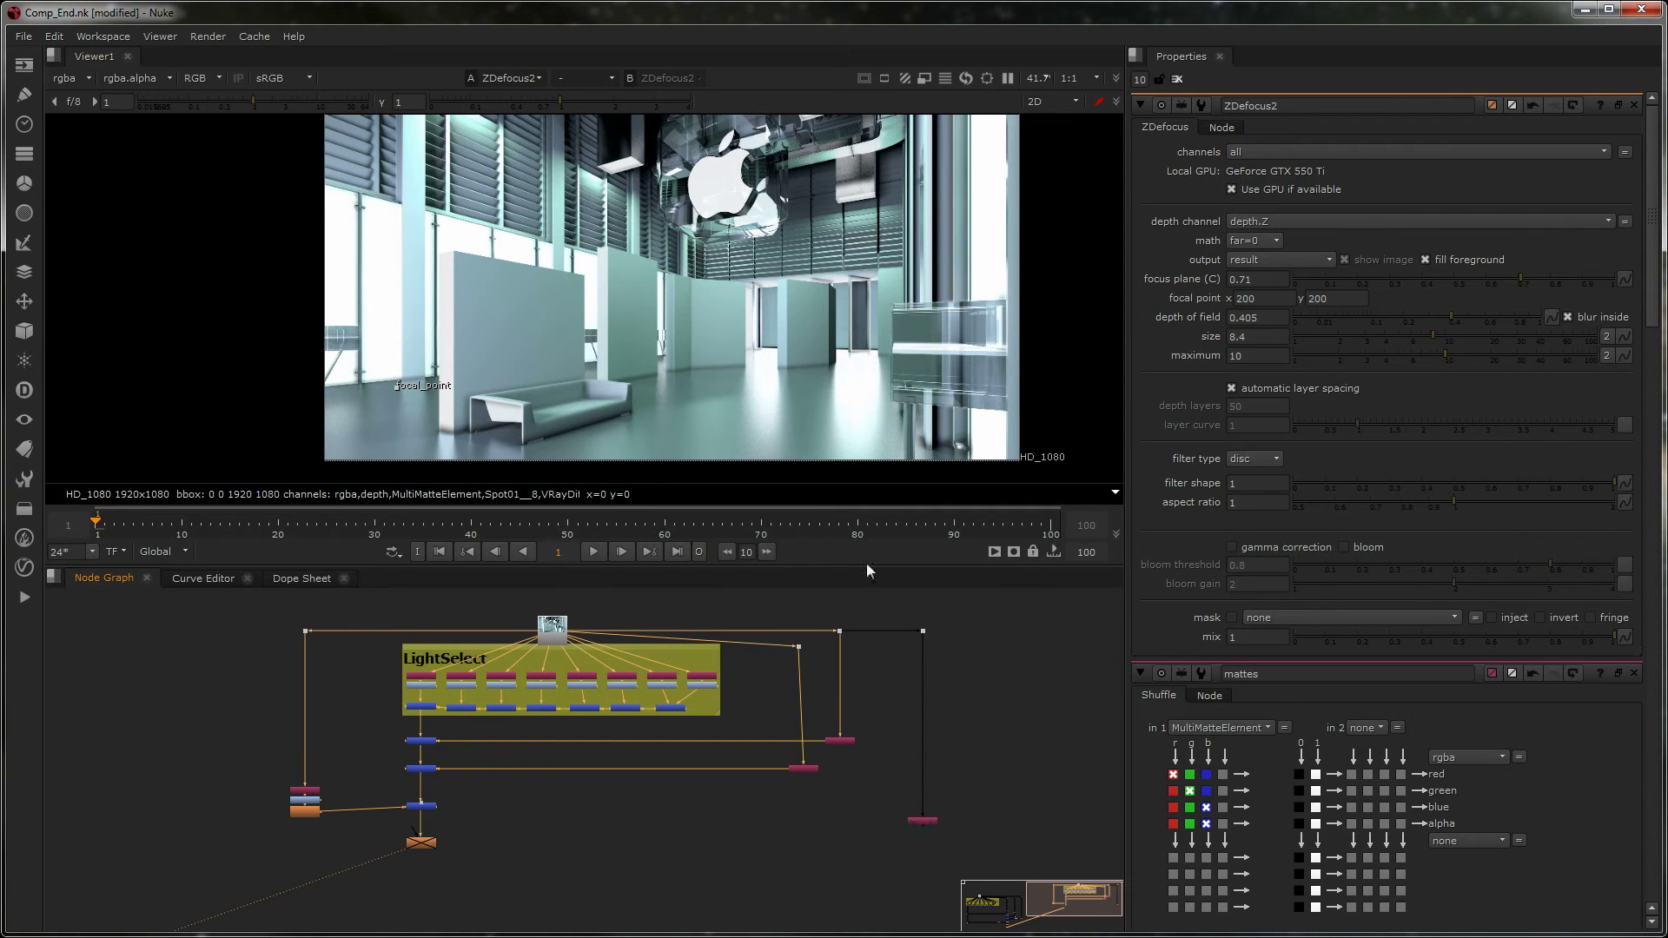
click(580, 815)
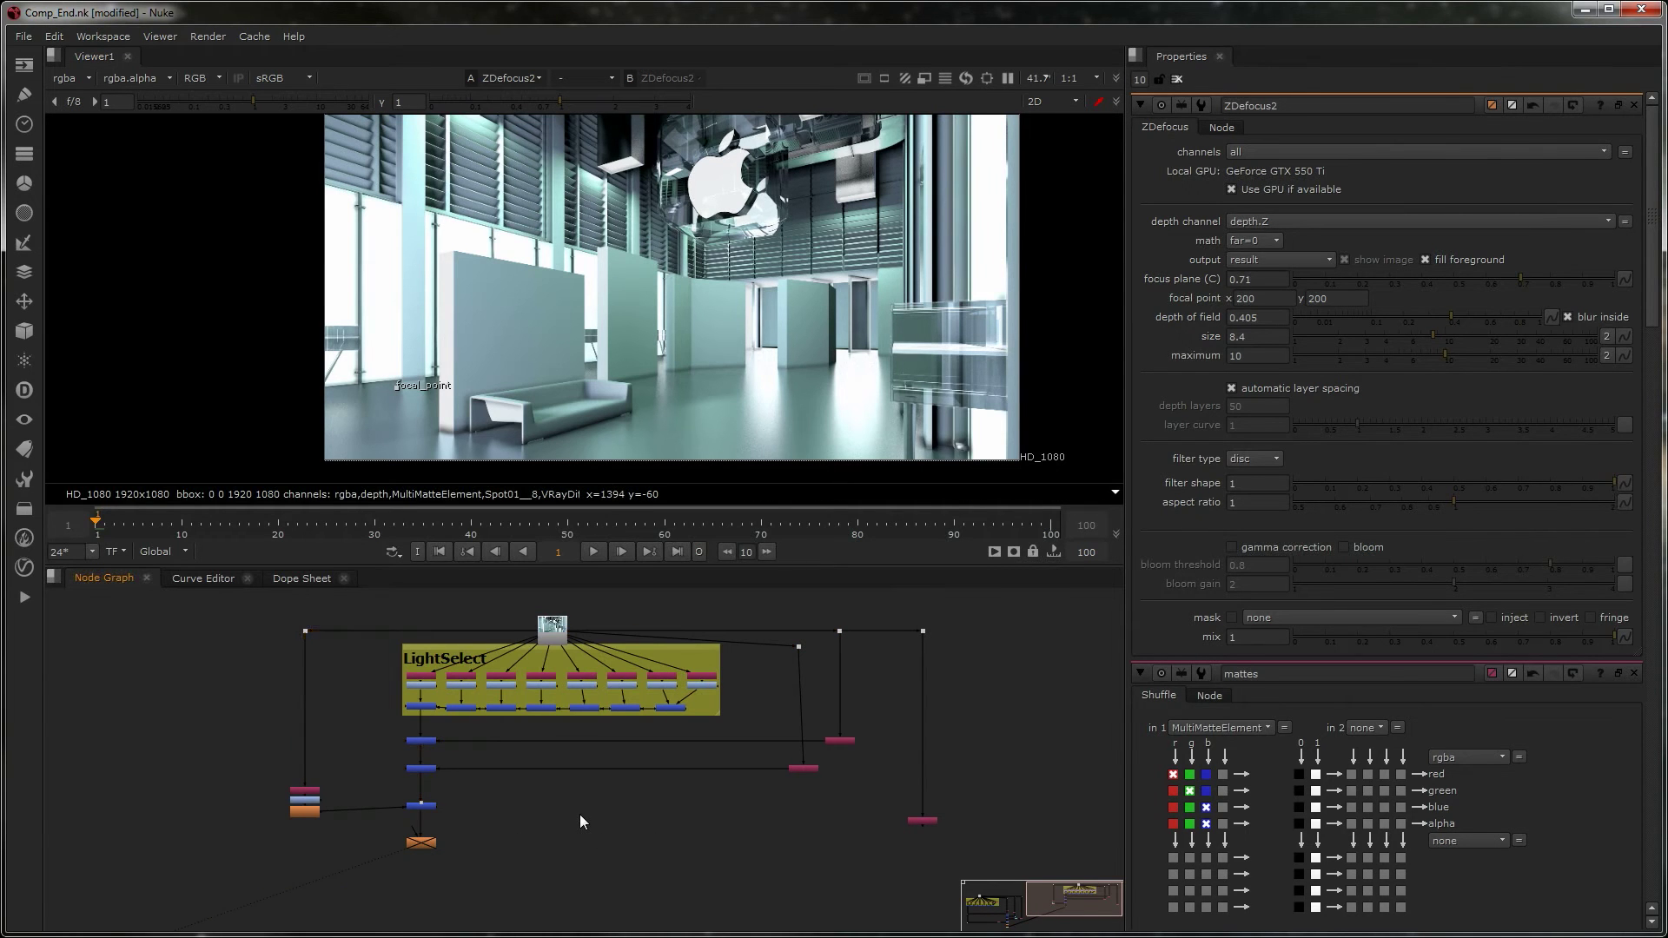
key(g)
drag(599, 815, 923, 822)
- View the mattes Shuffle and route its blue input channel to the red and green outputs as well
double_click(923, 821)
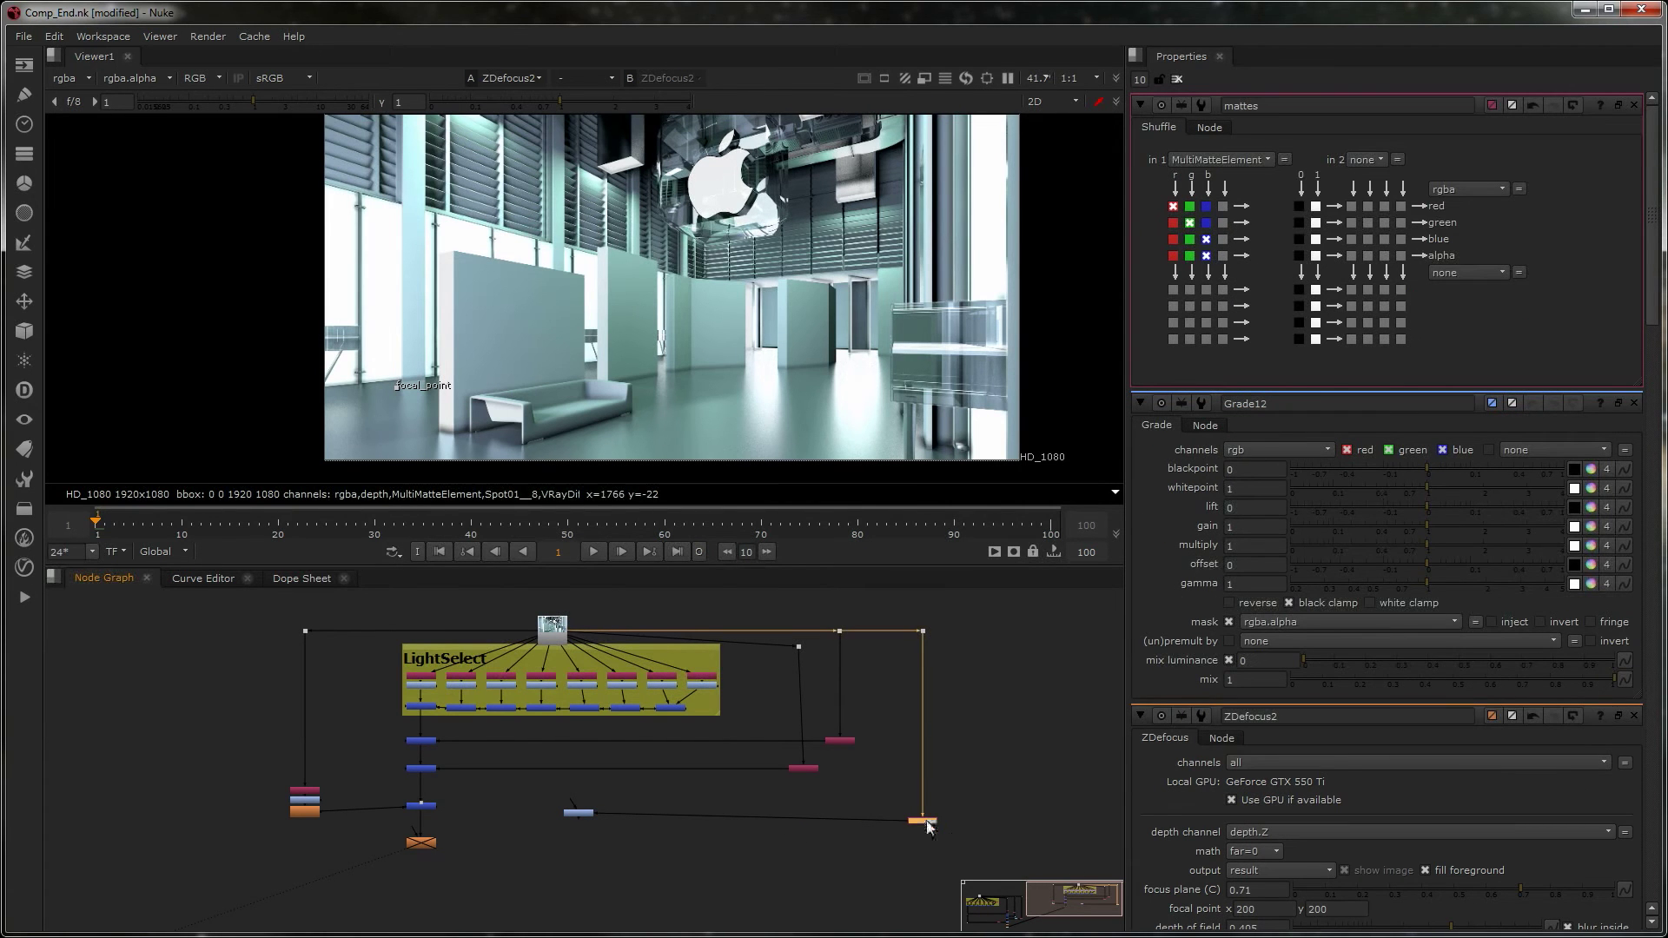
key(1)
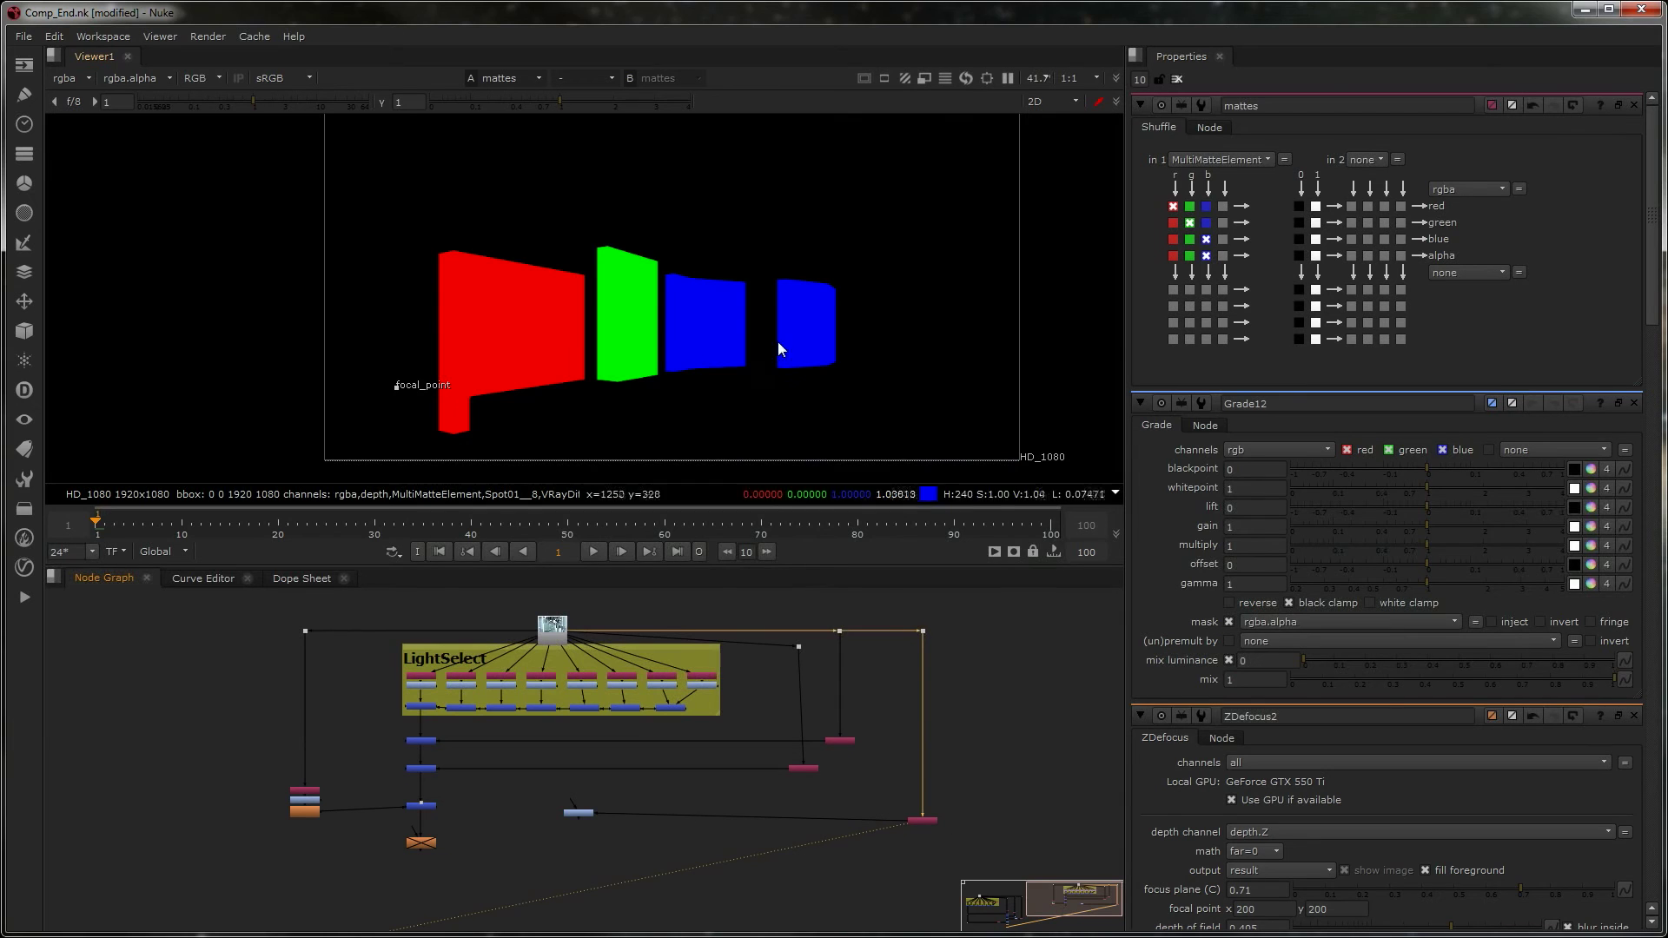
click(1207, 223)
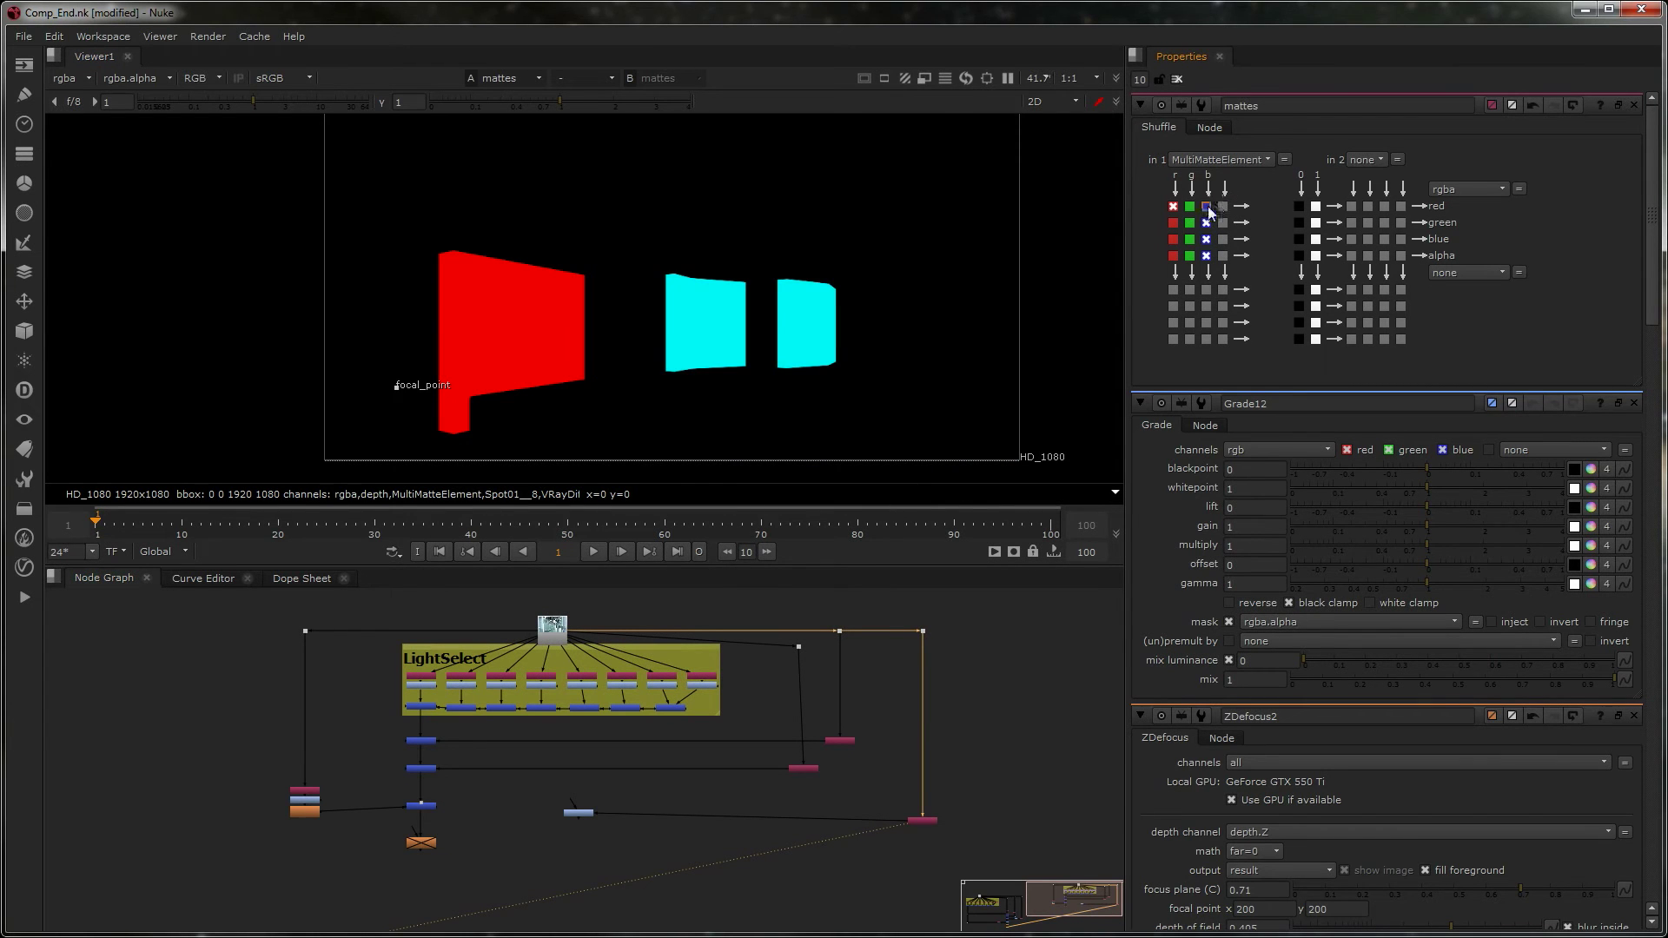
click(1207, 207)
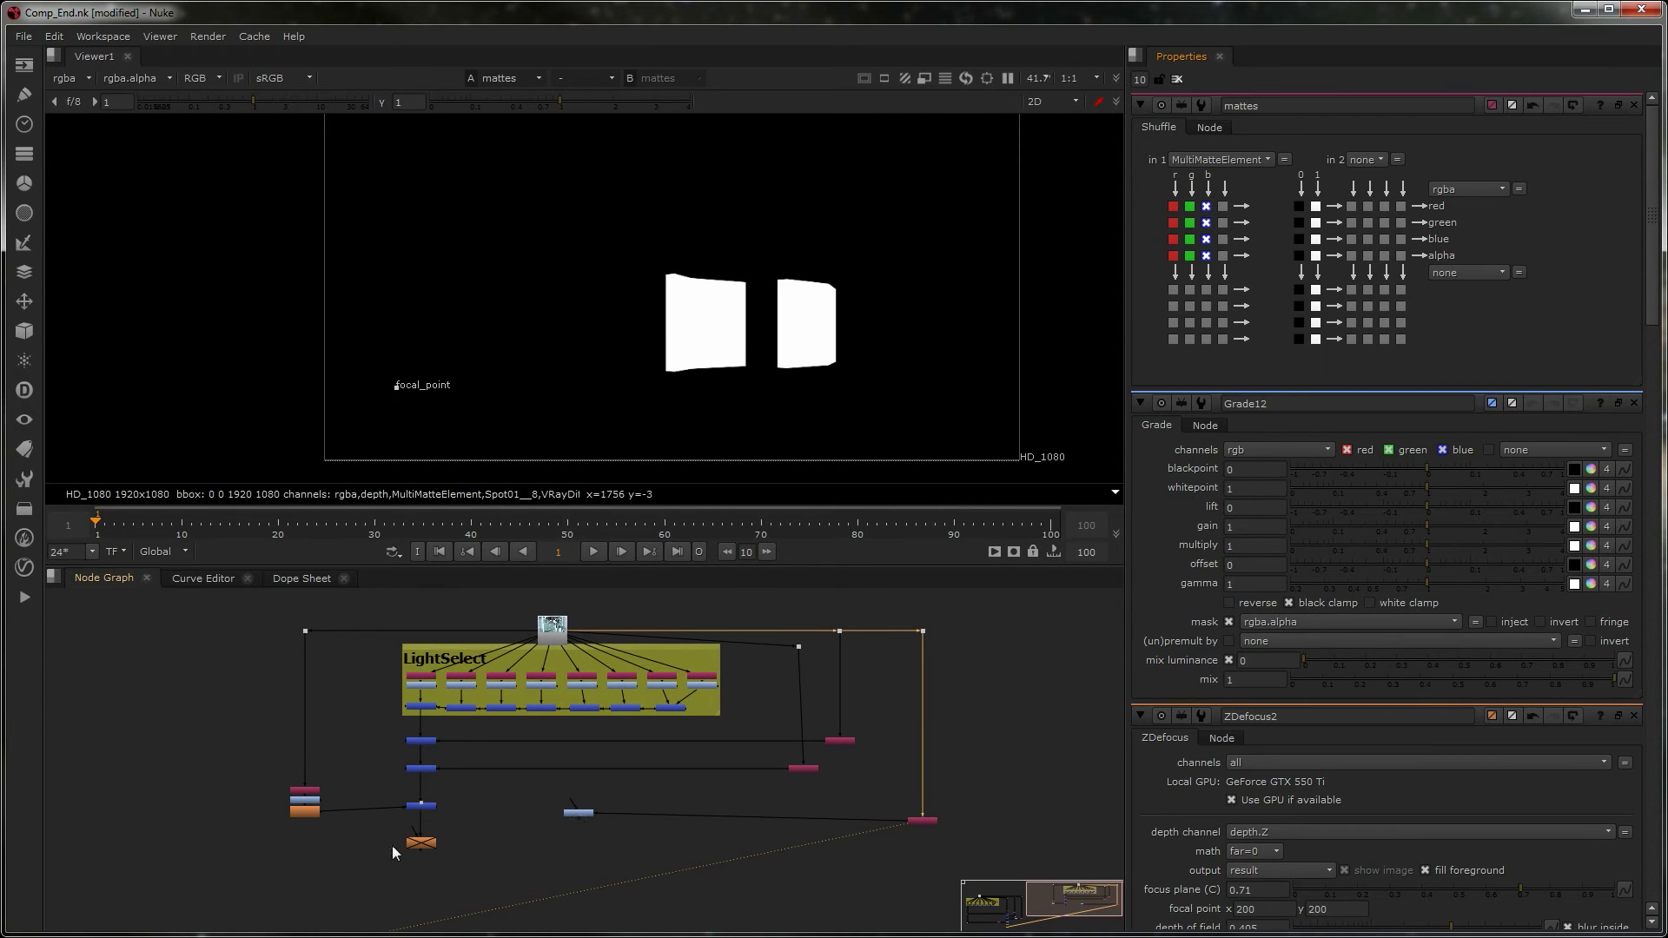
- Insert the masked Grade12 between Merge20 and ZDefocus2 and view the ZDefocus2 output
scroll(415, 847, up, 5)
drag(886, 776, 442, 786)
double_click(429, 845)
key(1)
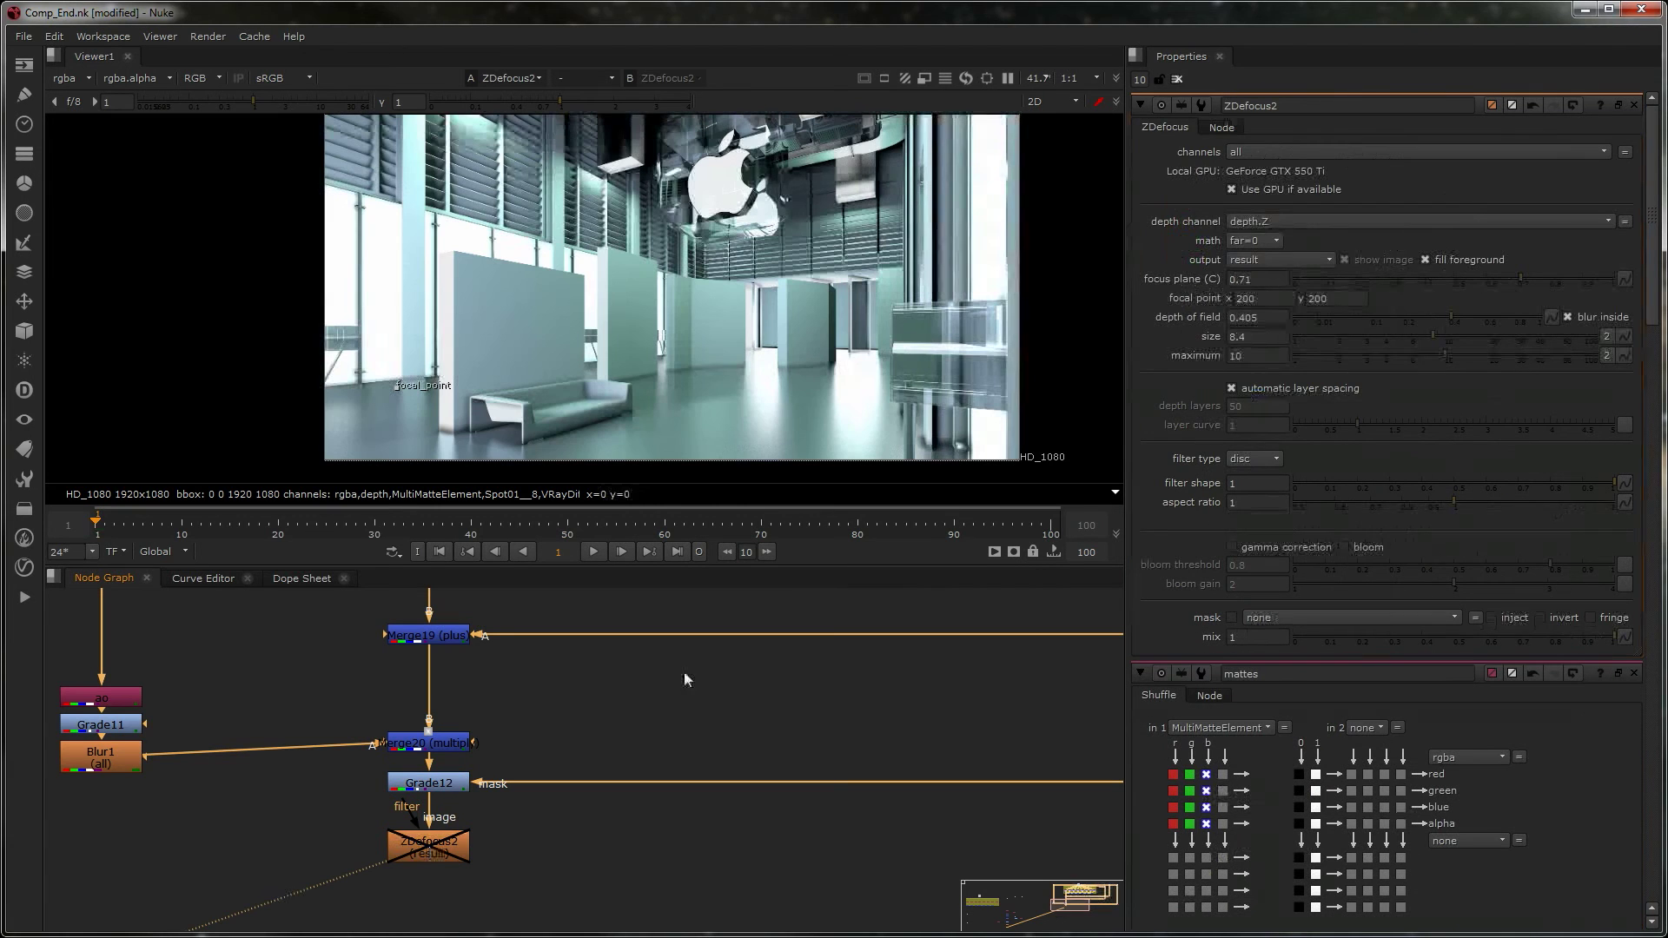
- Tint the masked walls blue by setting Grade12's multiply to red 0.217302, green 0.250386 and blue 1
double_click(437, 786)
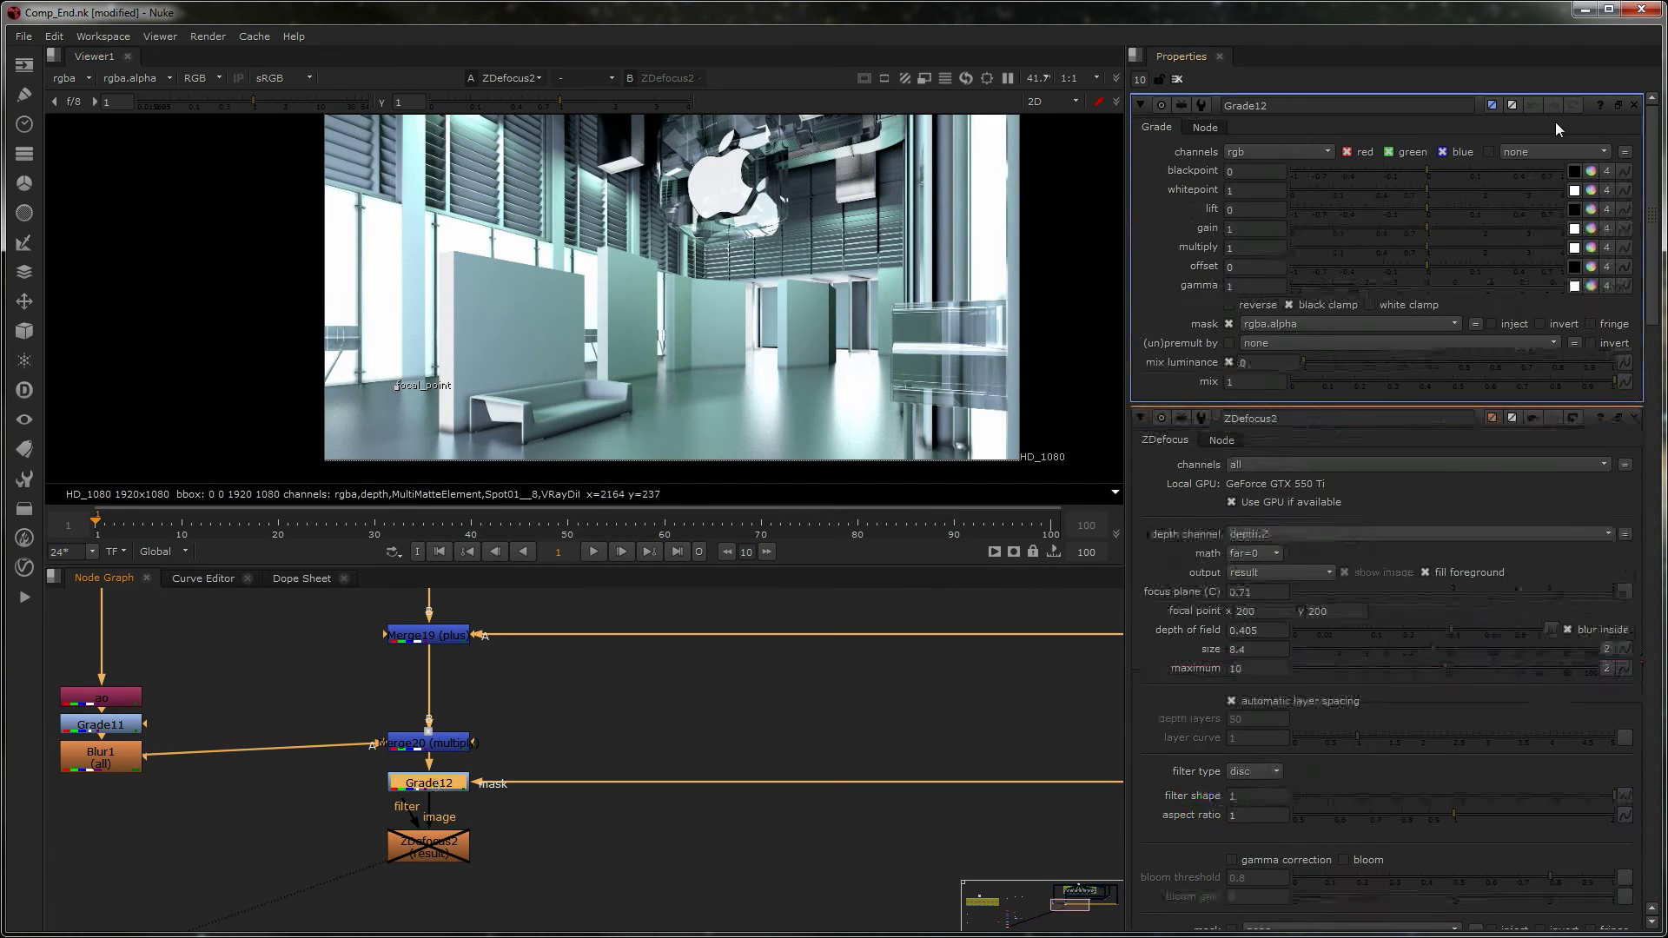
mouse_move(1179, 297)
mouse_down()
mouse_move(1183, 275)
mouse_move(1214, 300)
mouse_move(1210, 326)
mouse_move(1155, 346)
mouse_move(1167, 317)
mouse_up()
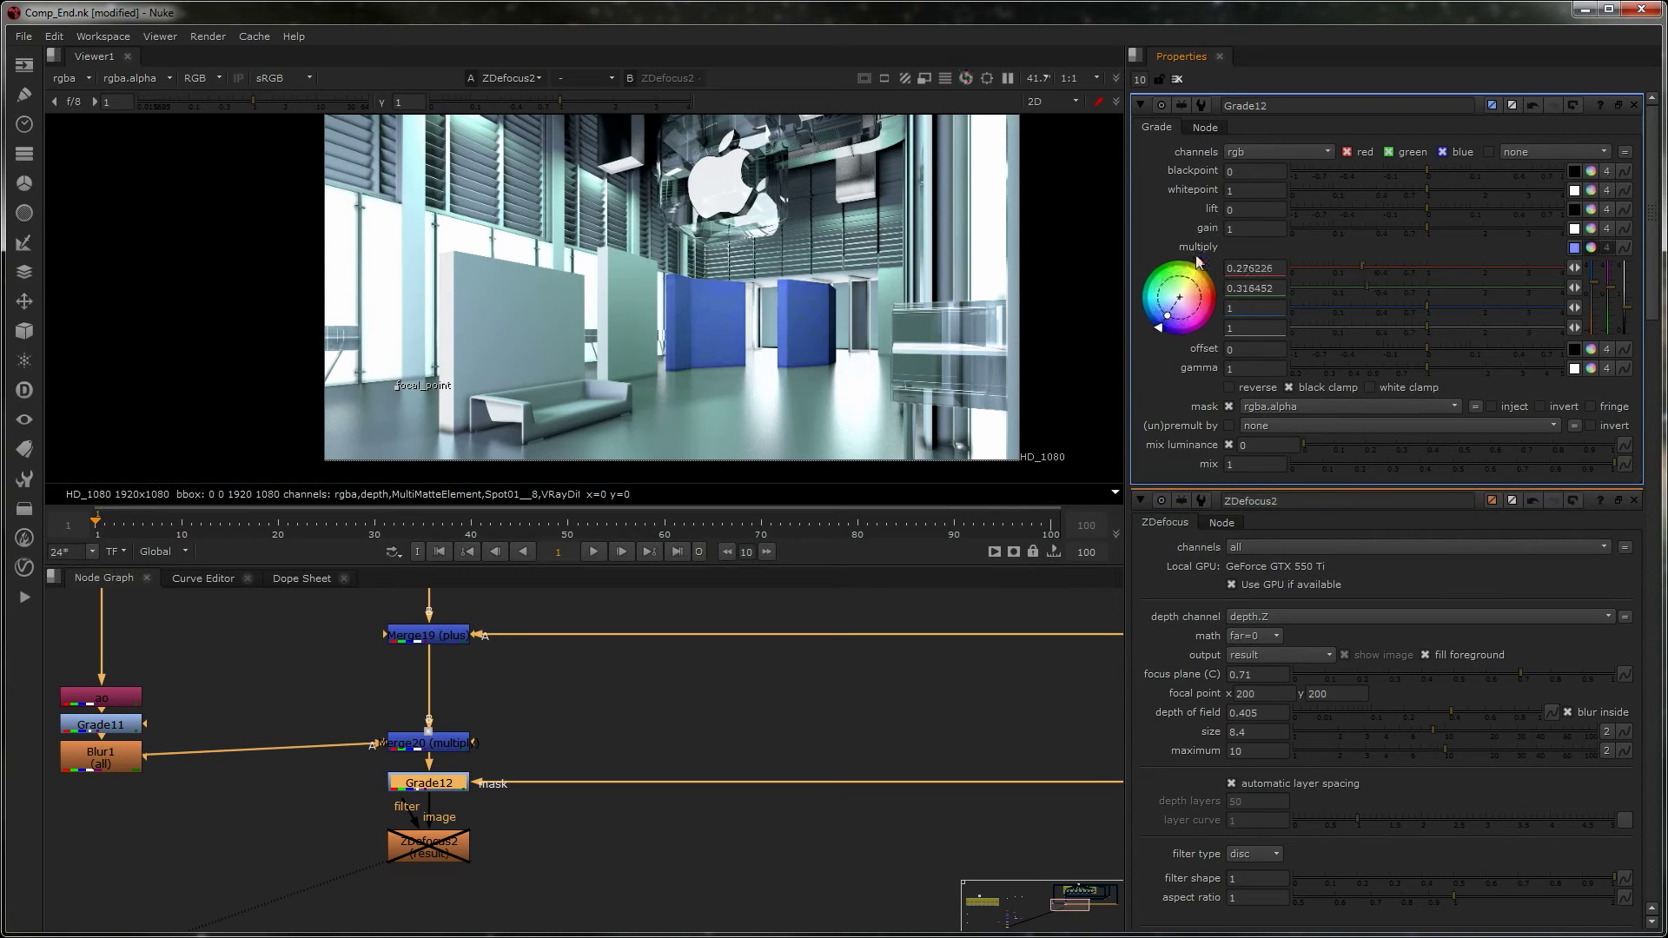
click(851, 704)
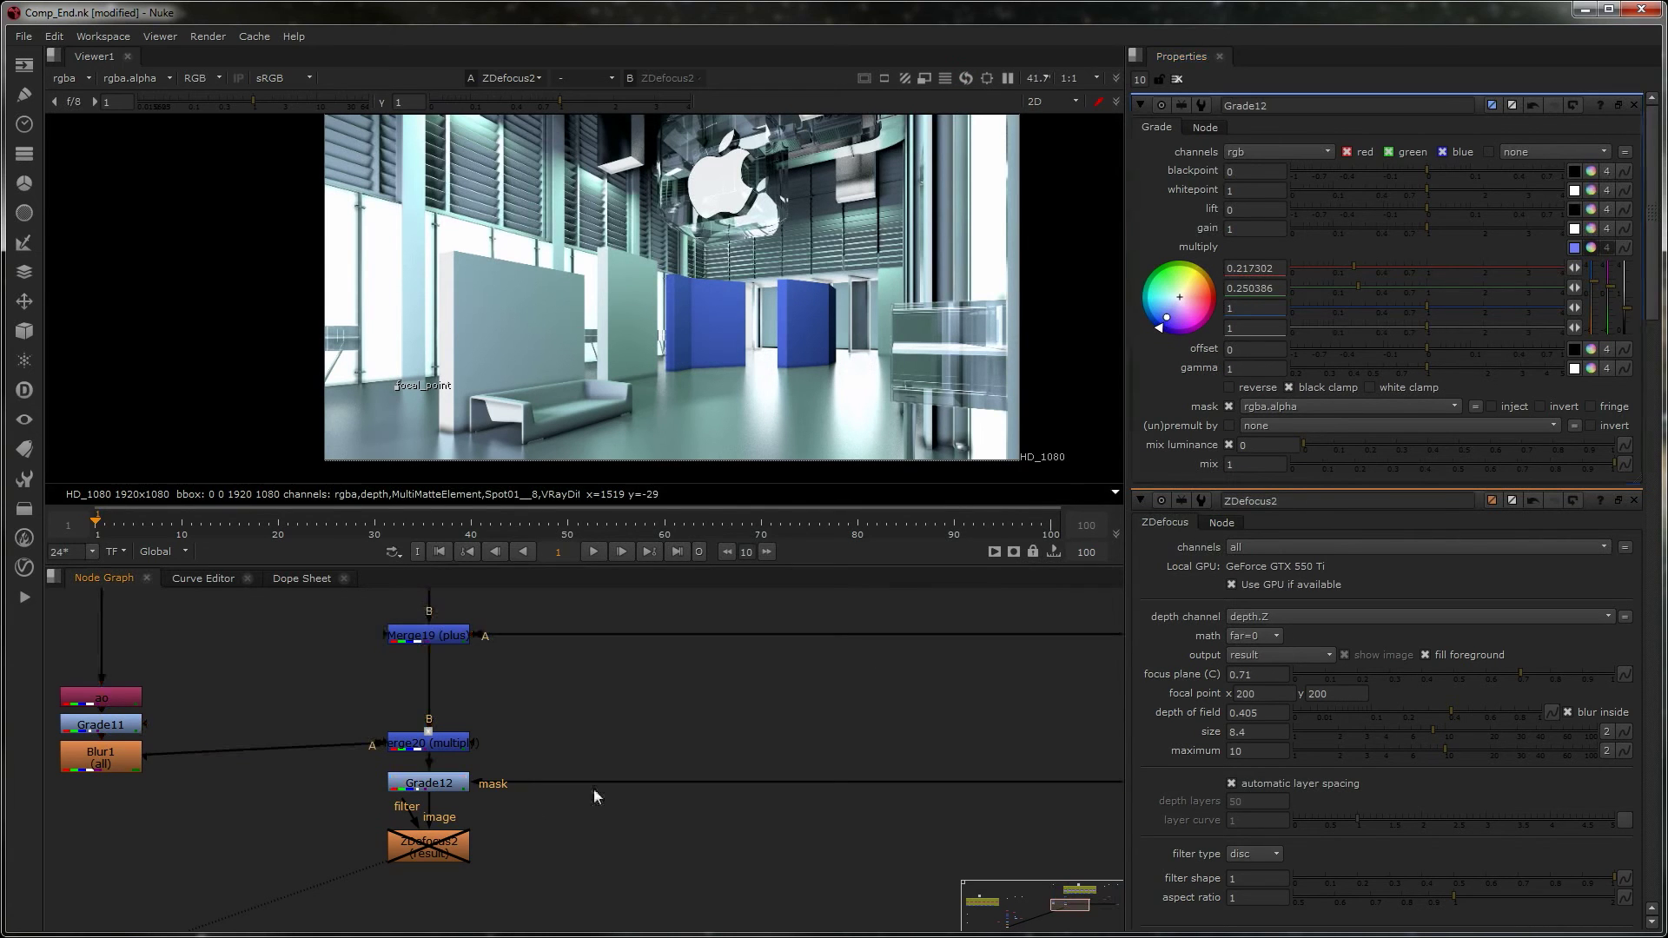
- Move ZDefocus2 down to make room and add another Grade in the pipe between Grade12 and ZDefocus2
drag(451, 847, 451, 901)
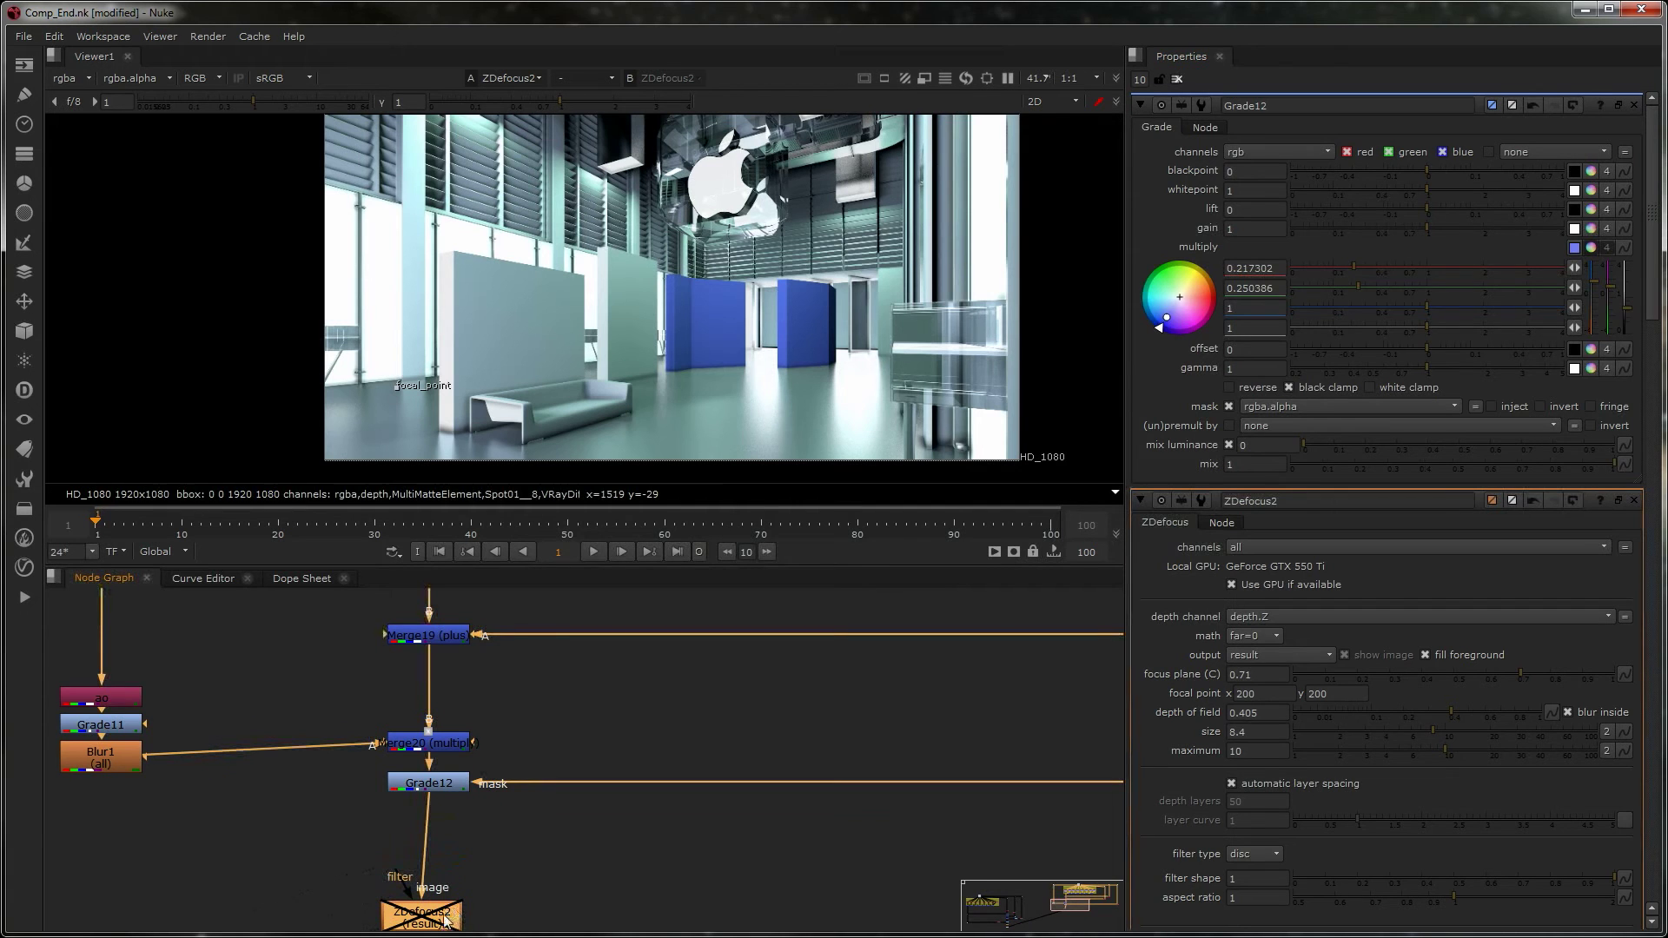
drag(444, 916, 457, 917)
key(g)
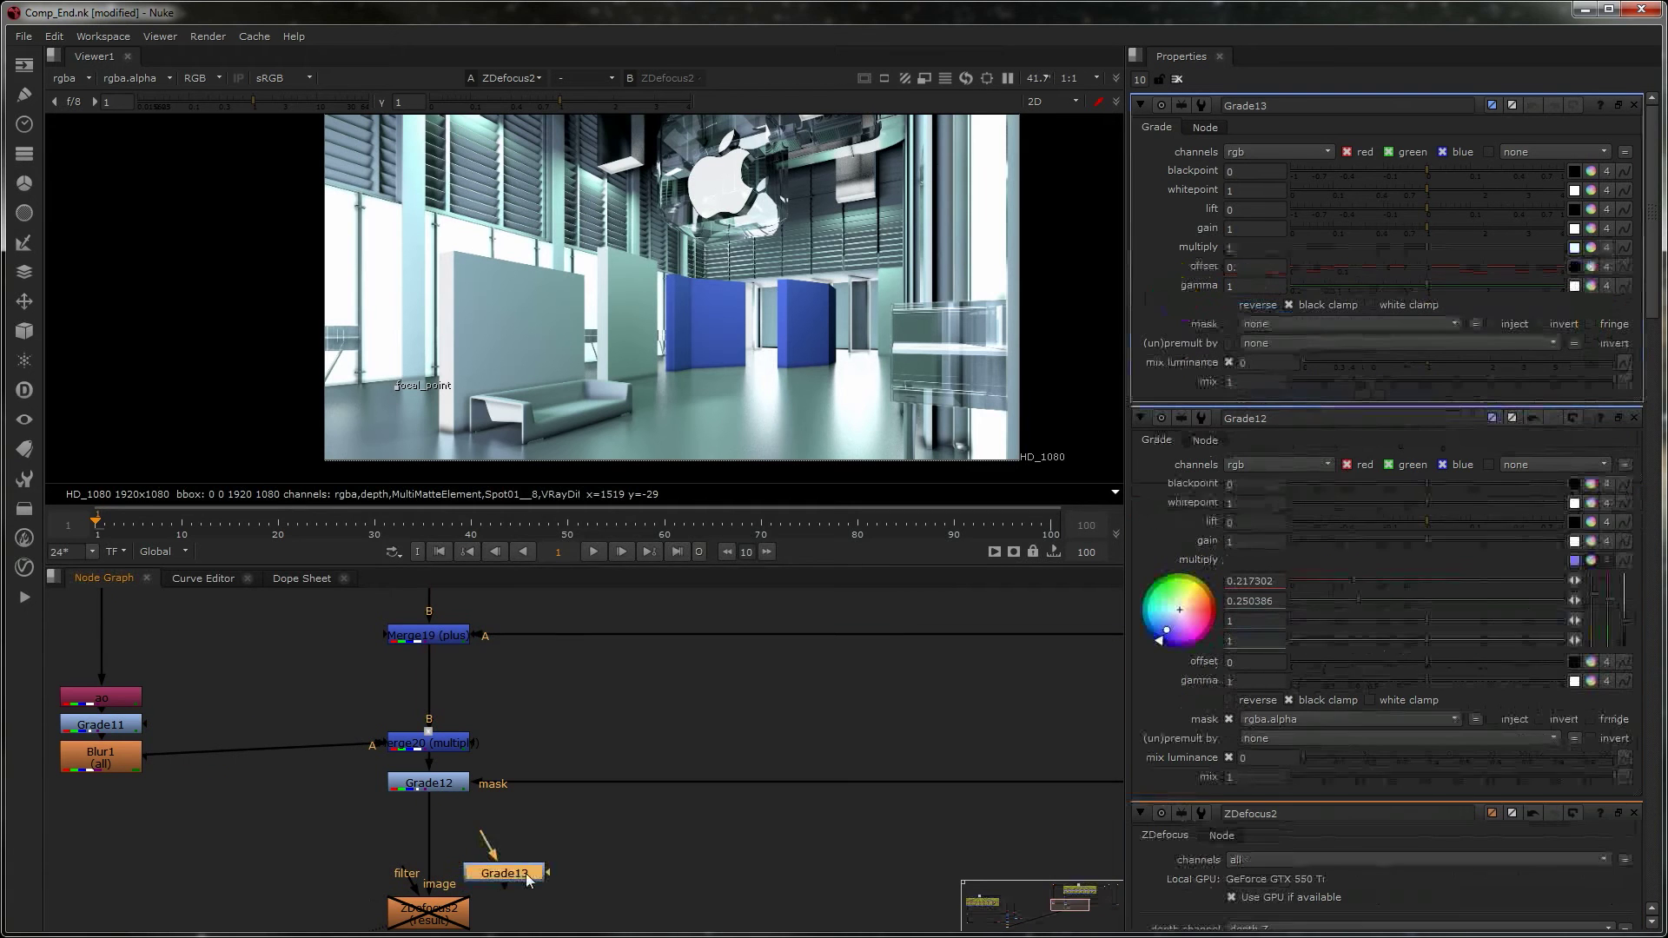
drag(521, 869, 456, 836)
- Duplicate the mattes Shuffle below the original, connect the copy to the EXR branch above, and open its properties
middle_drag(852, 848, 497, 814)
scroll(860, 852, down, 3)
click(919, 766)
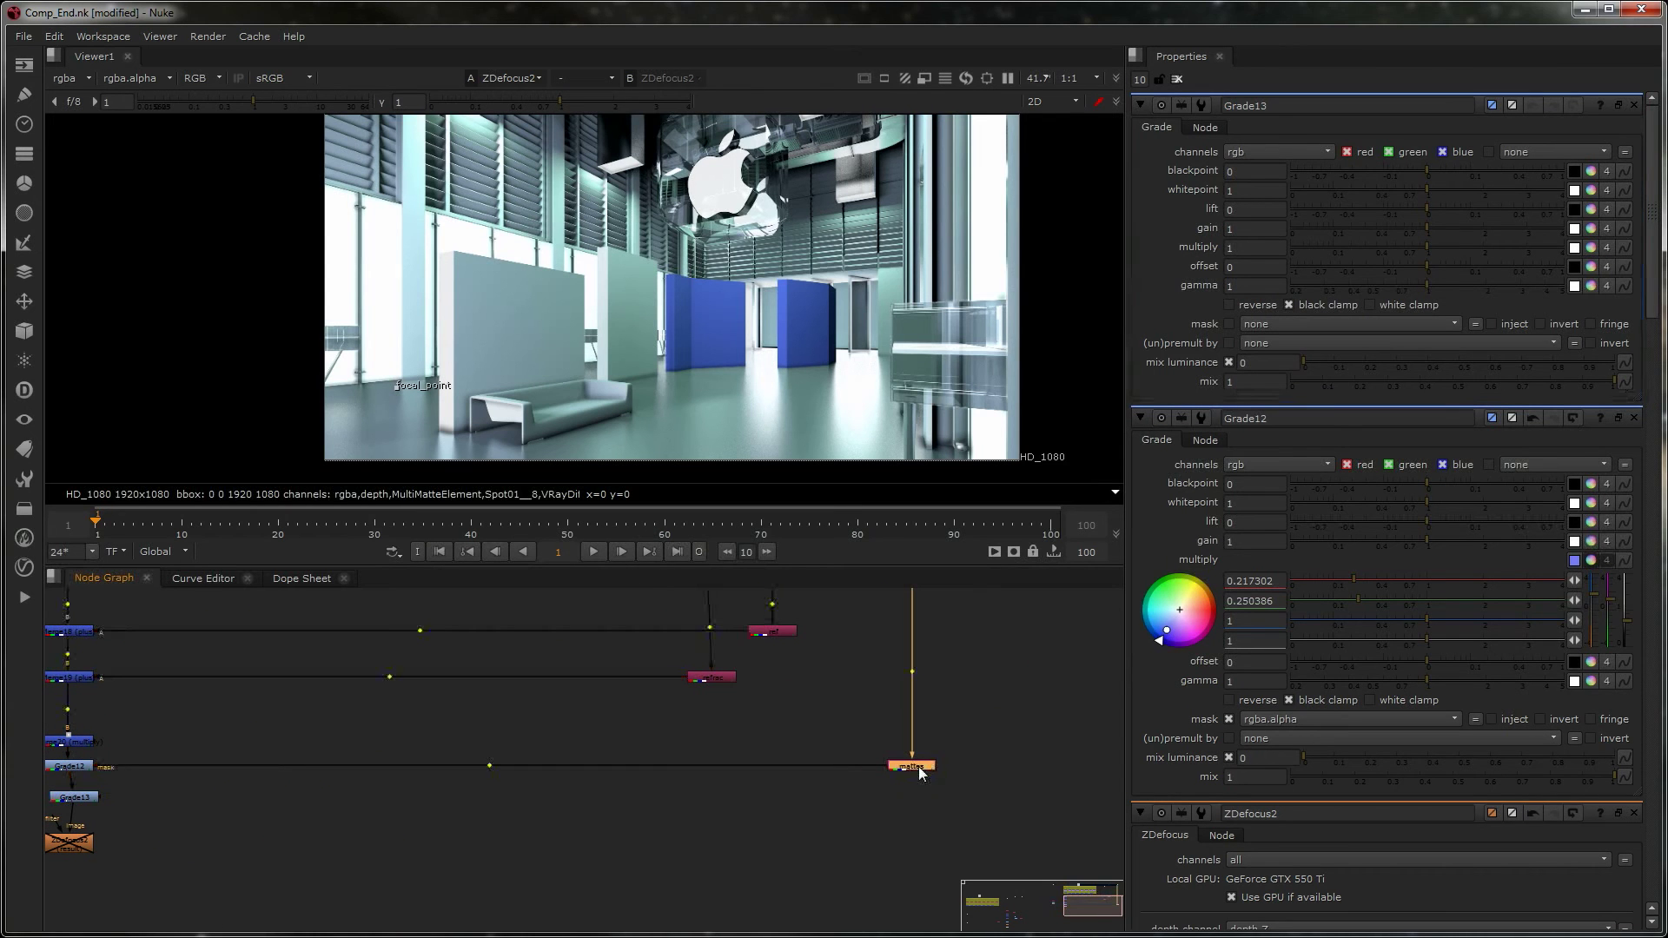
click(916, 811)
key(ctrl+v)
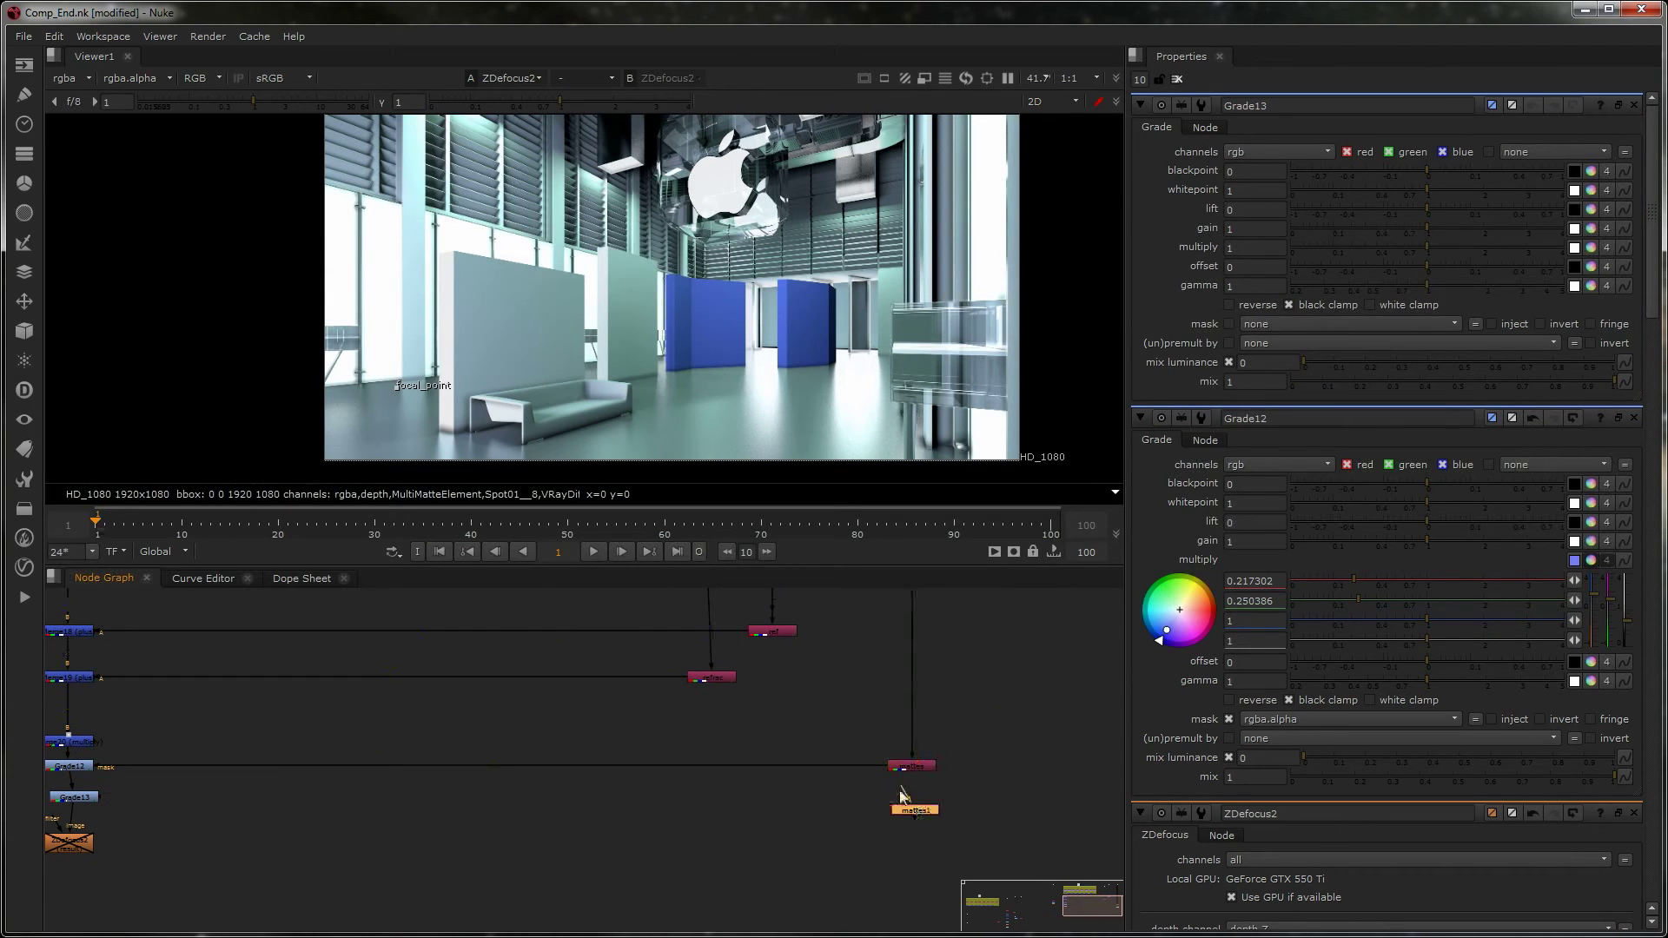
middle_drag(890, 798, 724, 884)
scroll(728, 889, down, 1)
drag(734, 886, 743, 592)
drag(761, 897, 681, 899)
middle_drag(609, 915, 787, 834)
double_click(844, 816)
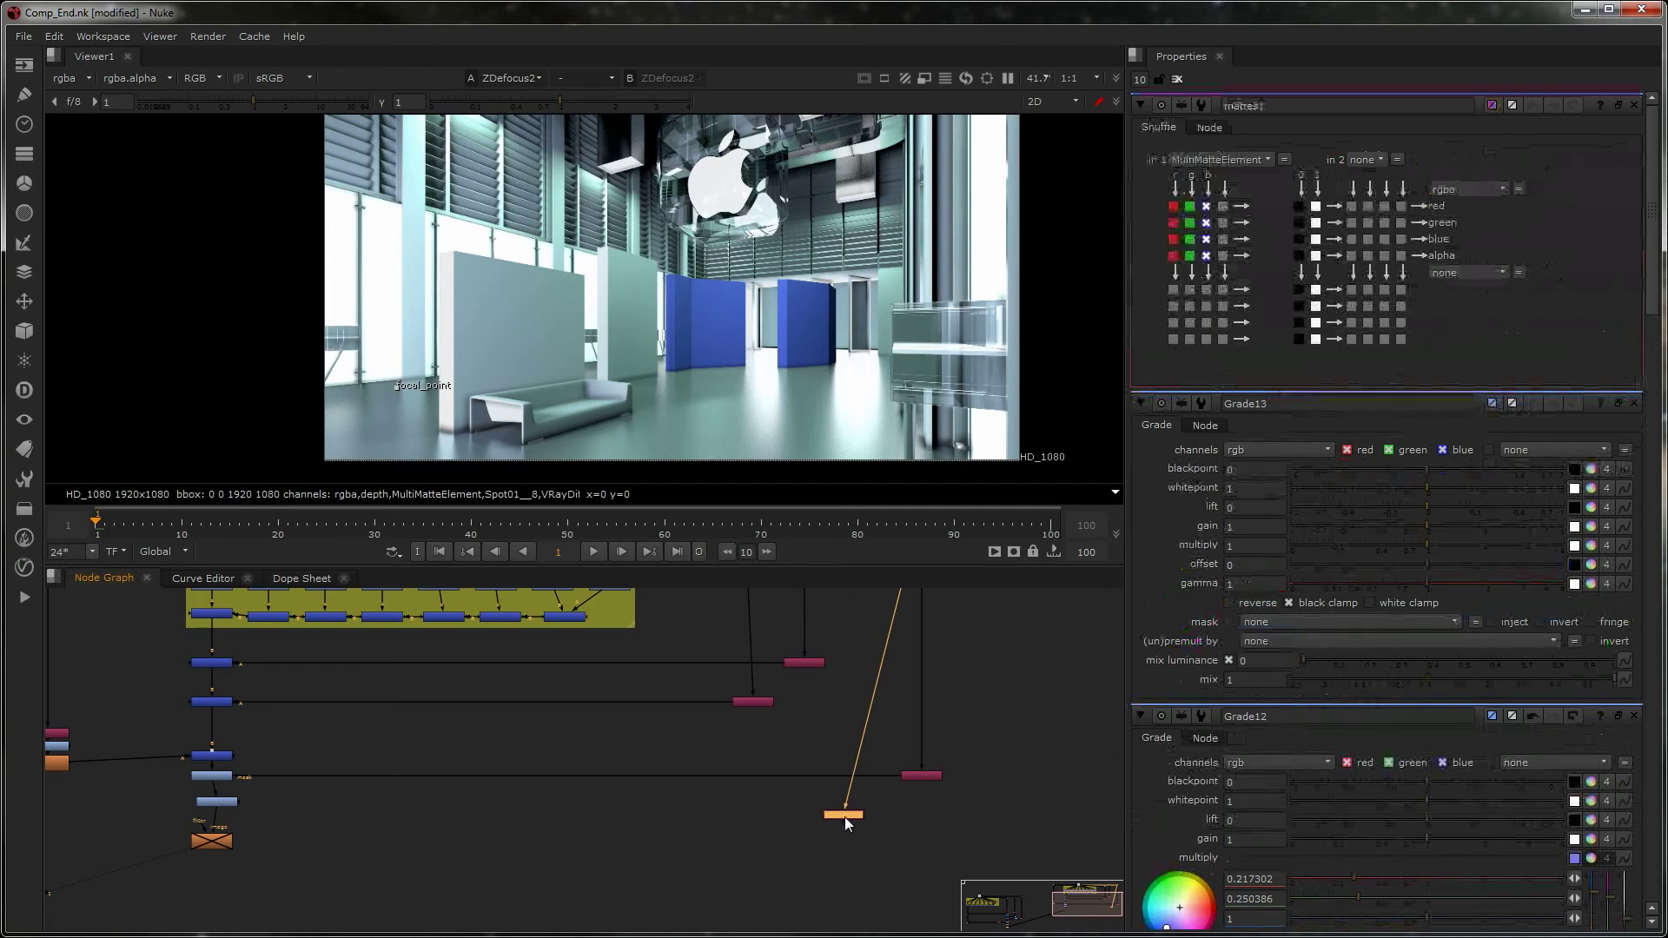
- Connect Grade13's mask input to the mattes1 Shuffle
scroll(831, 809, up, 2)
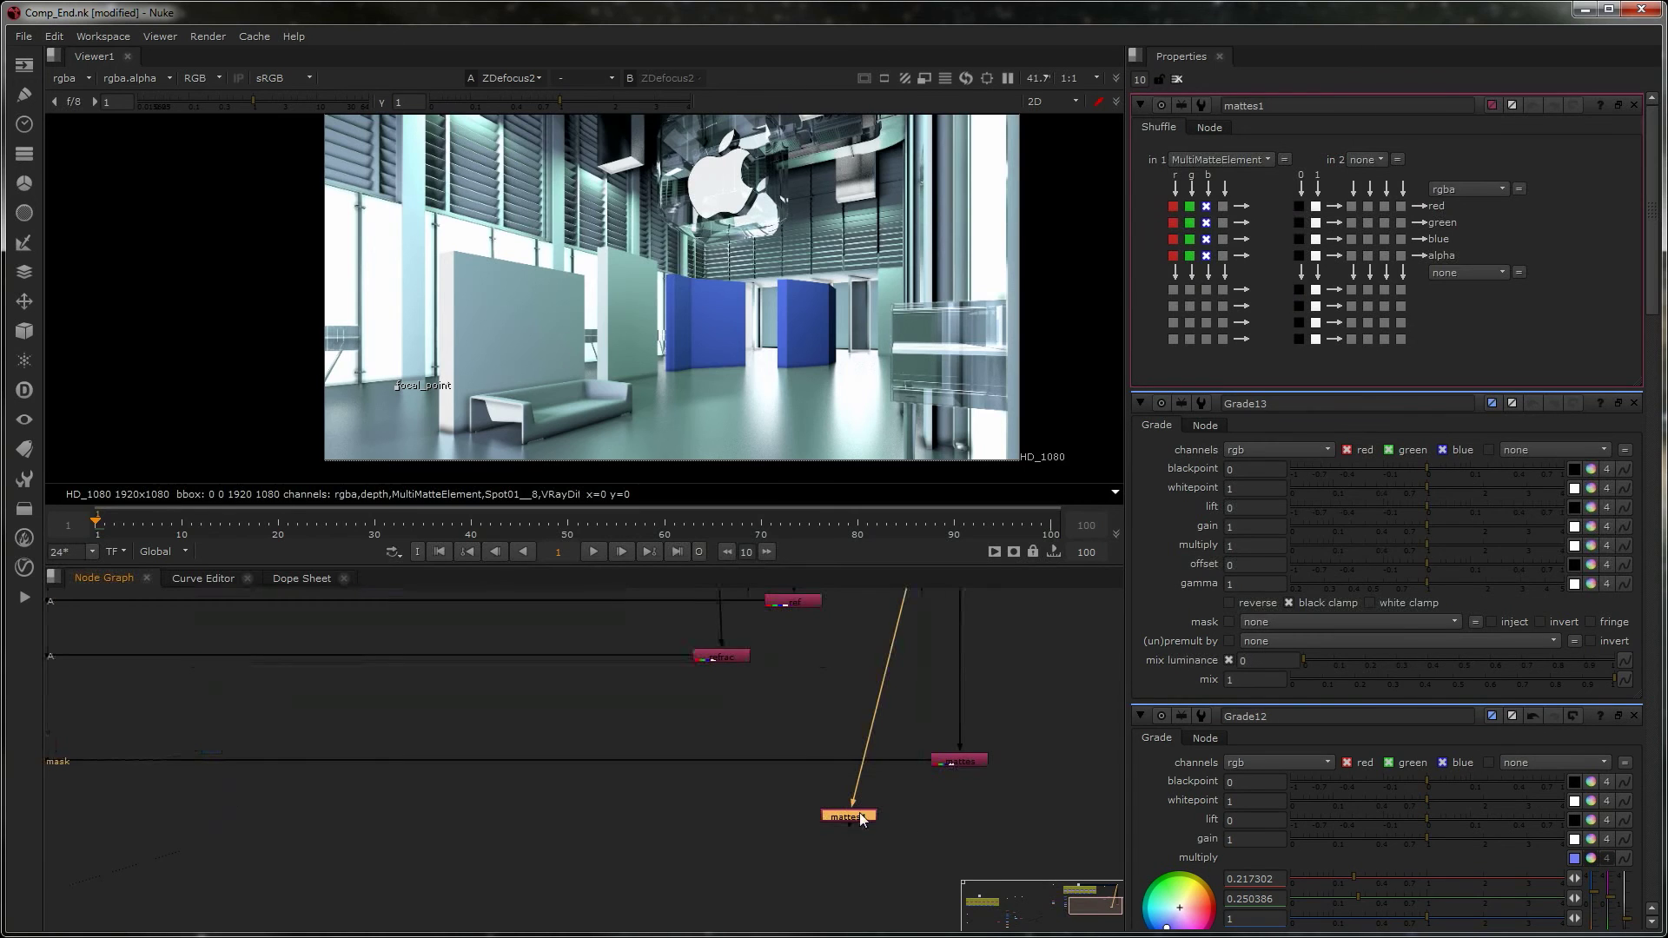
middle_drag(754, 812, 884, 817)
key(space)
middle_drag(895, 726, 1070, 514)
scroll(1048, 673, up, 2)
middle_drag(1046, 676, 1133, 515)
middle_drag(948, 476, 1187, 504)
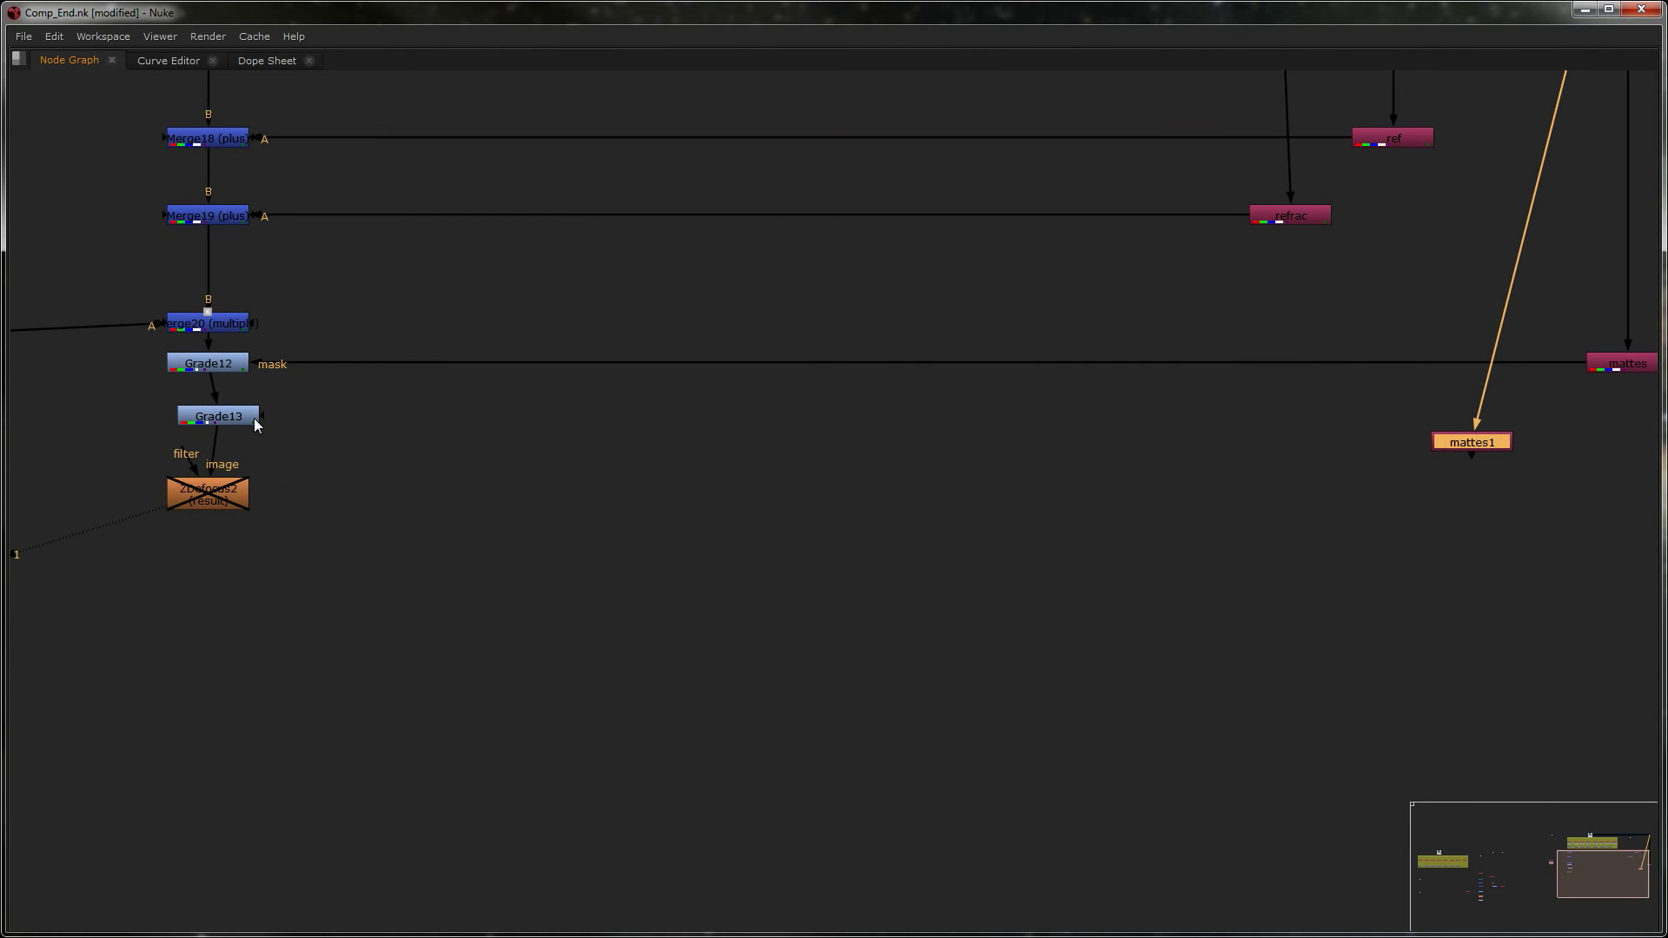
drag(263, 422, 1480, 446)
key(space)
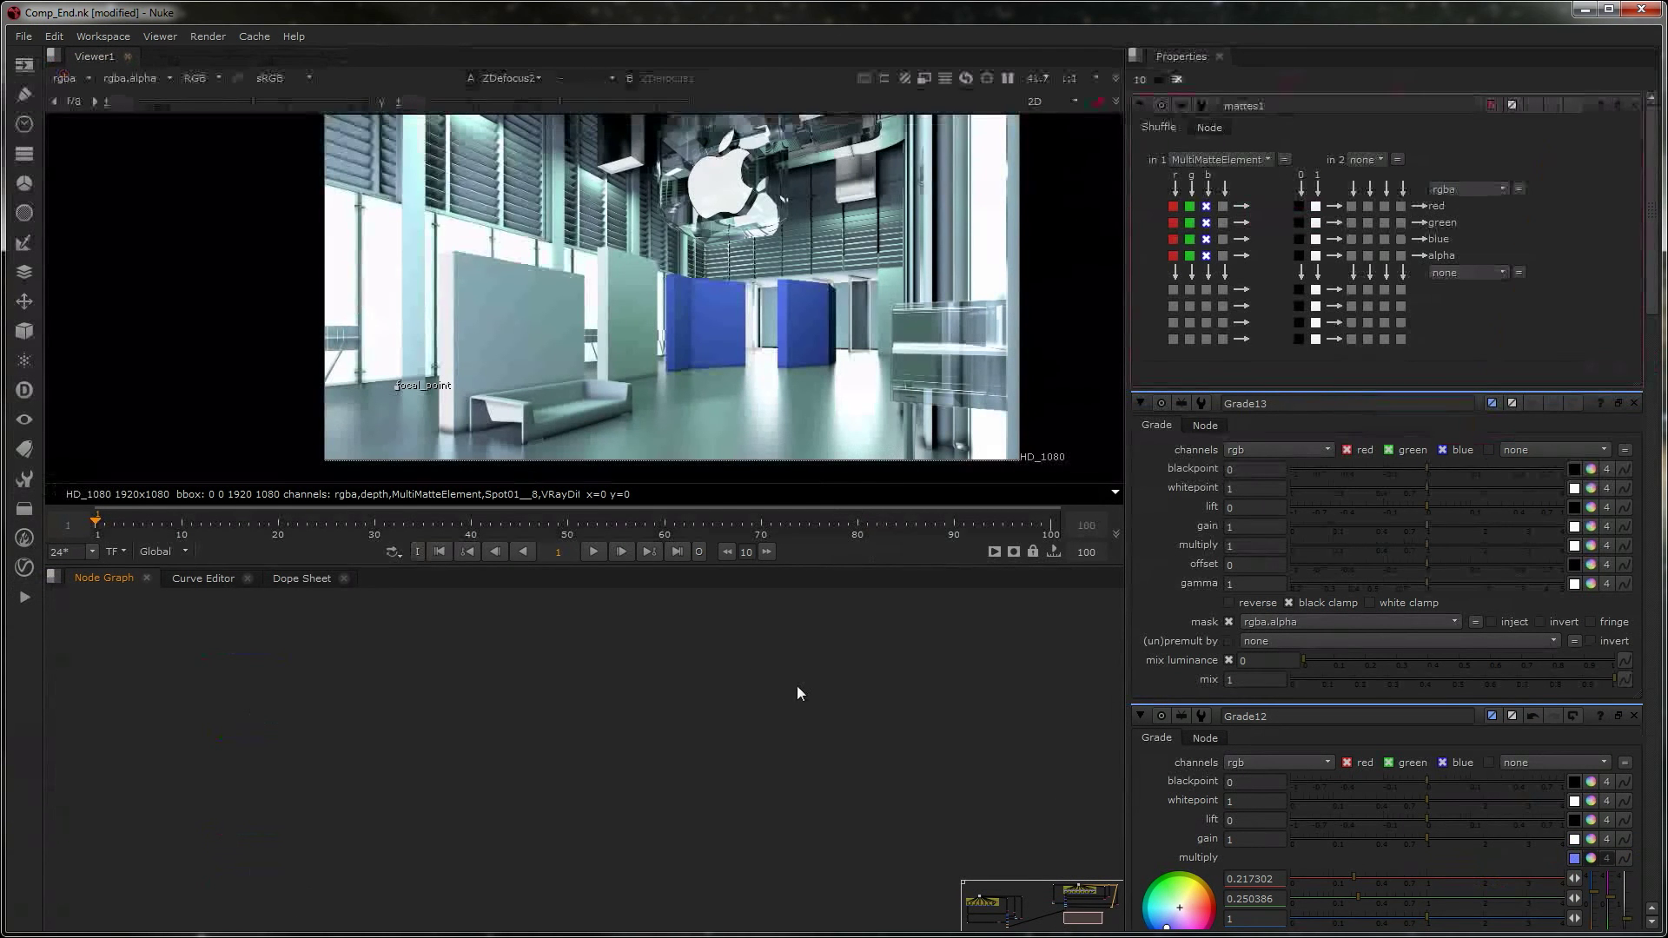
- View mattes1 and route the MultiMatteElement red channel into its red, green, blue and alpha outputs
scroll(721, 753, down, 1)
middle_drag(721, 753, 383, 781)
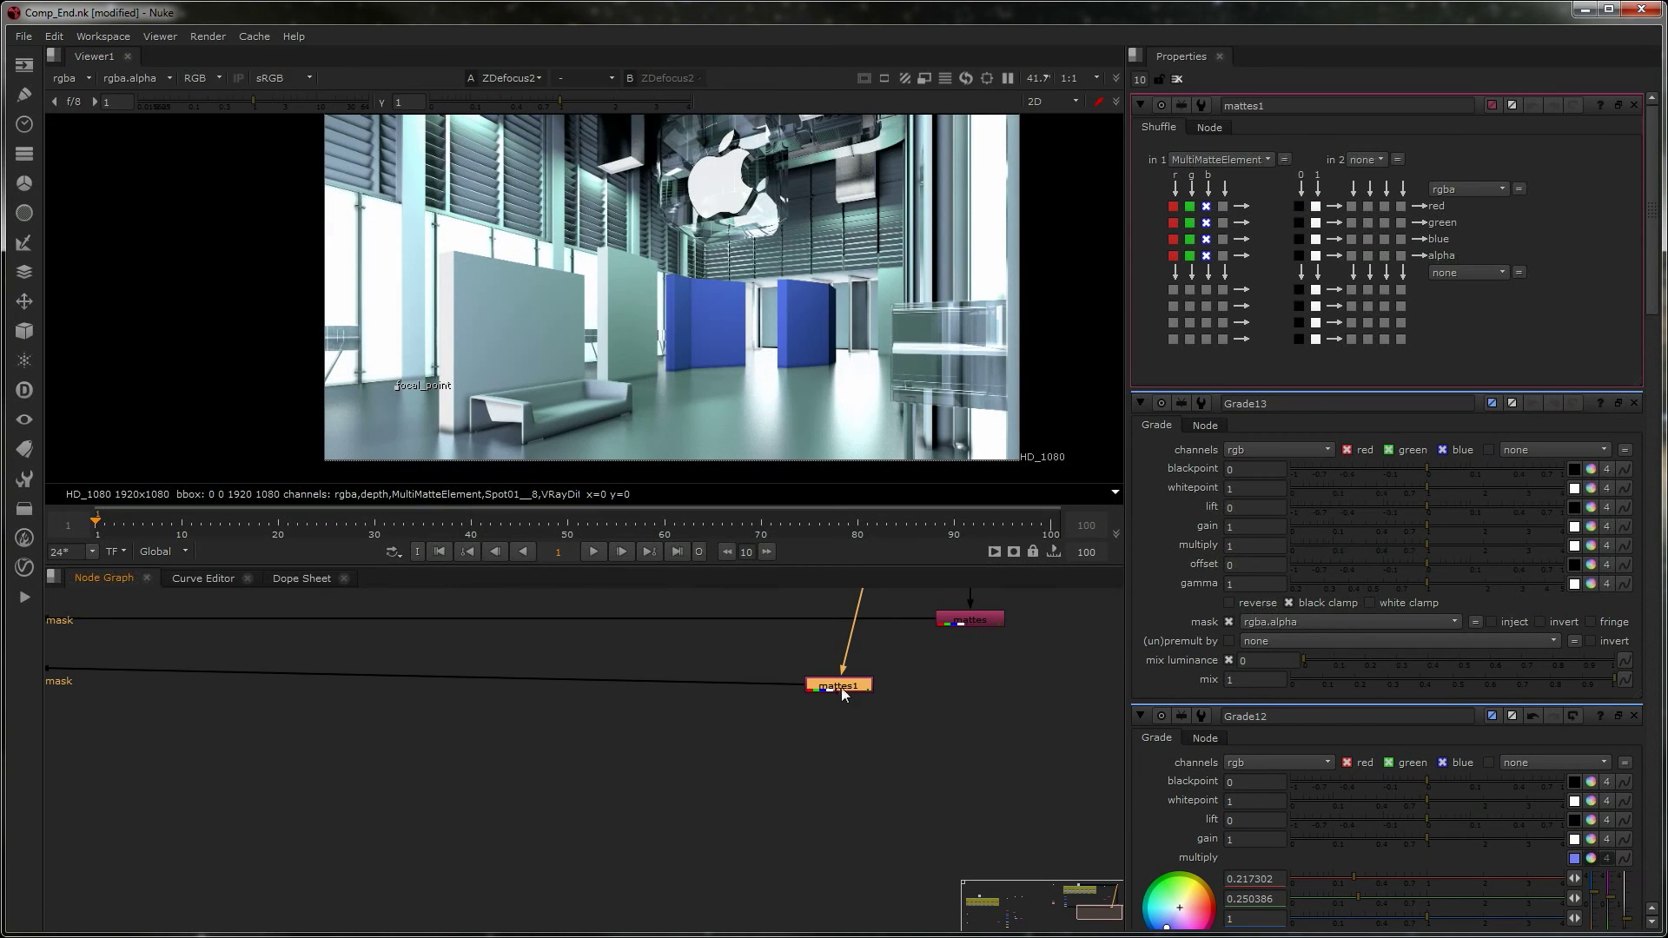
key(1)
click(1172, 206)
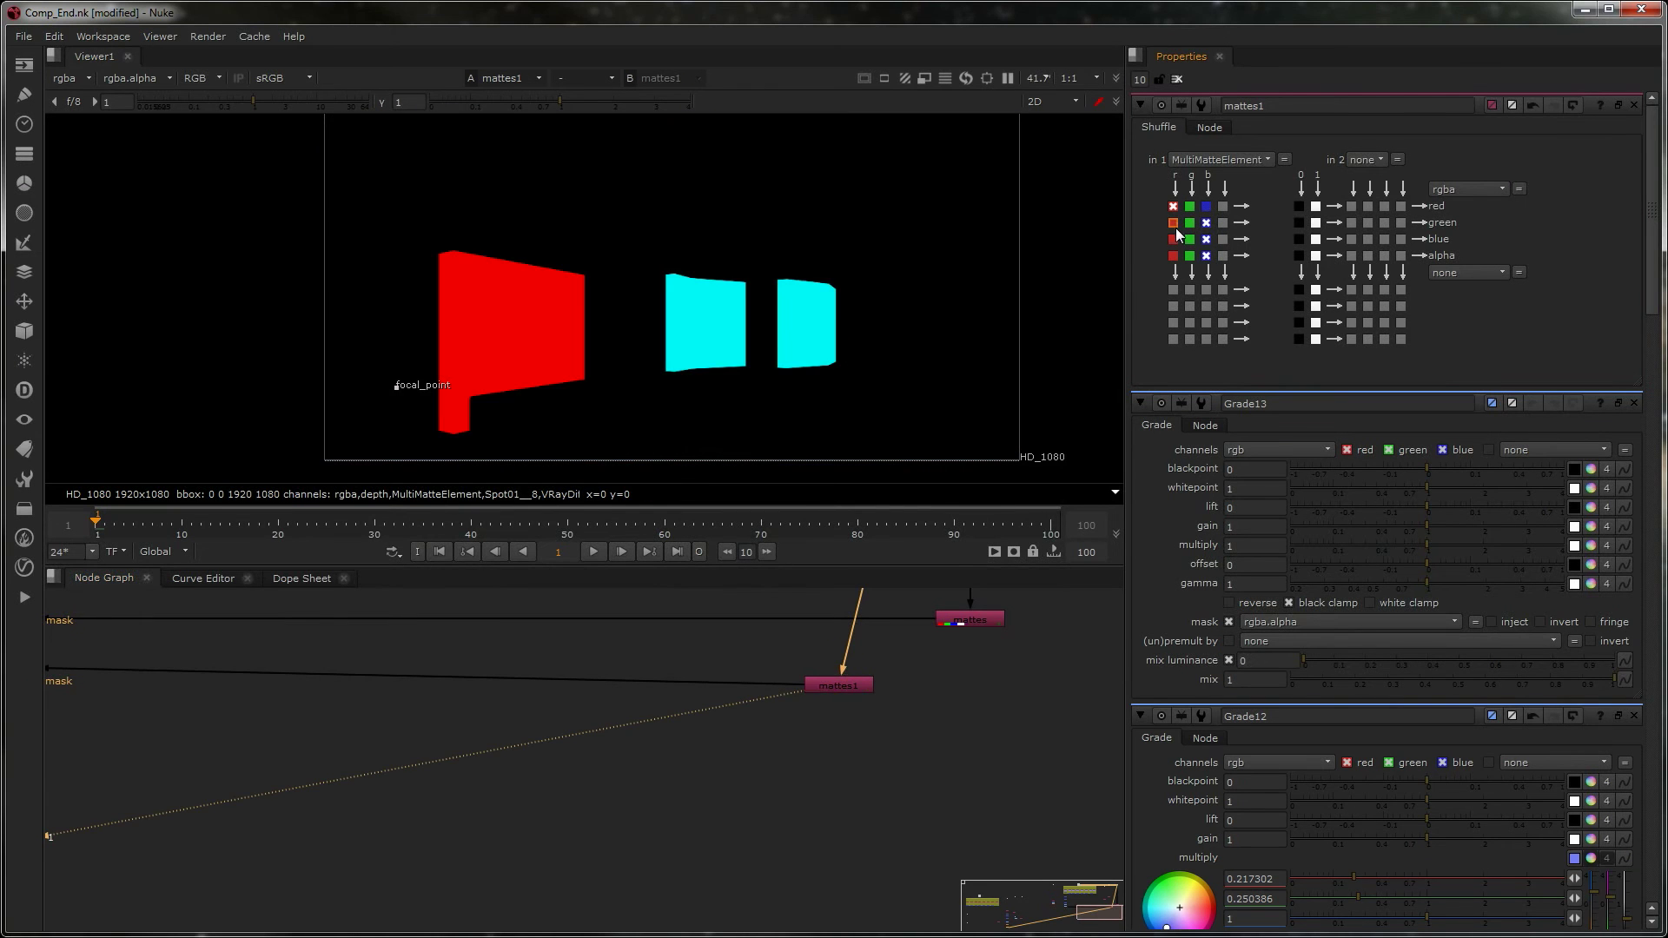
click(1173, 239)
click(1173, 222)
click(1173, 256)
- View ZDefocus2 and tint the front wall orange with Grade13, using gain 1.02 and multiply red 1, green 0.586049, blue 0.297209
middle_drag(200, 747, 569, 736)
click(169, 722)
key(1)
double_click(170, 653)
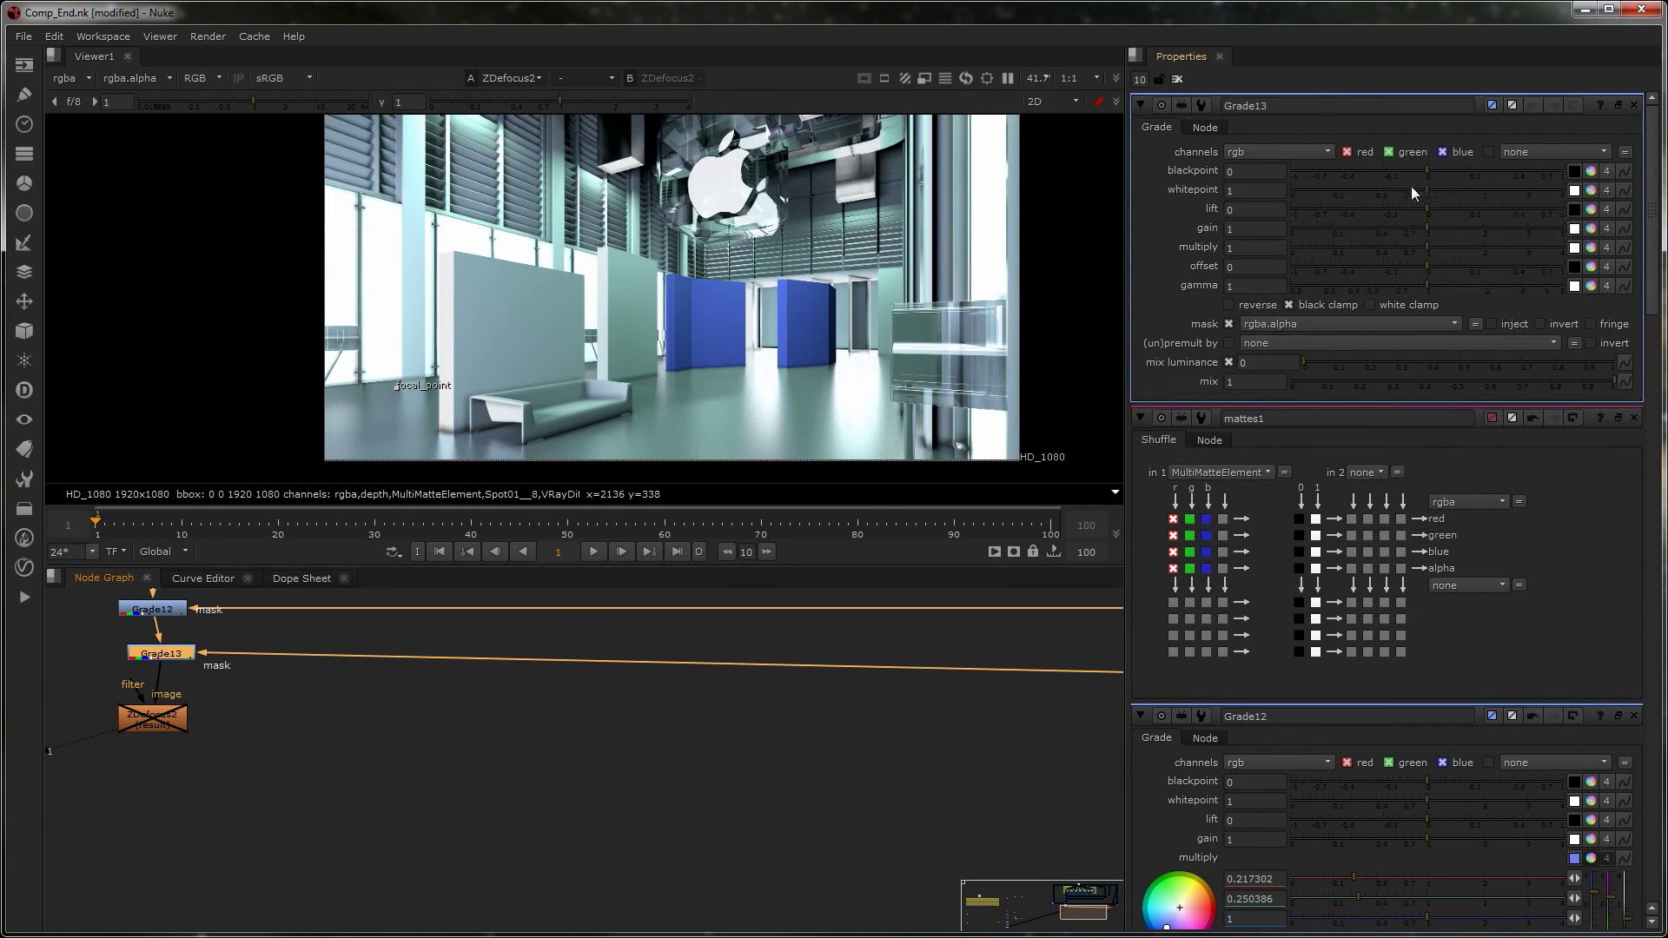
mouse_move(1416, 223)
mouse_down()
mouse_move(1327, 236)
mouse_move(1431, 236)
mouse_up()
click(1591, 248)
drag(1180, 297, 1186, 292)
drag(1248, 217, 1368, 209)
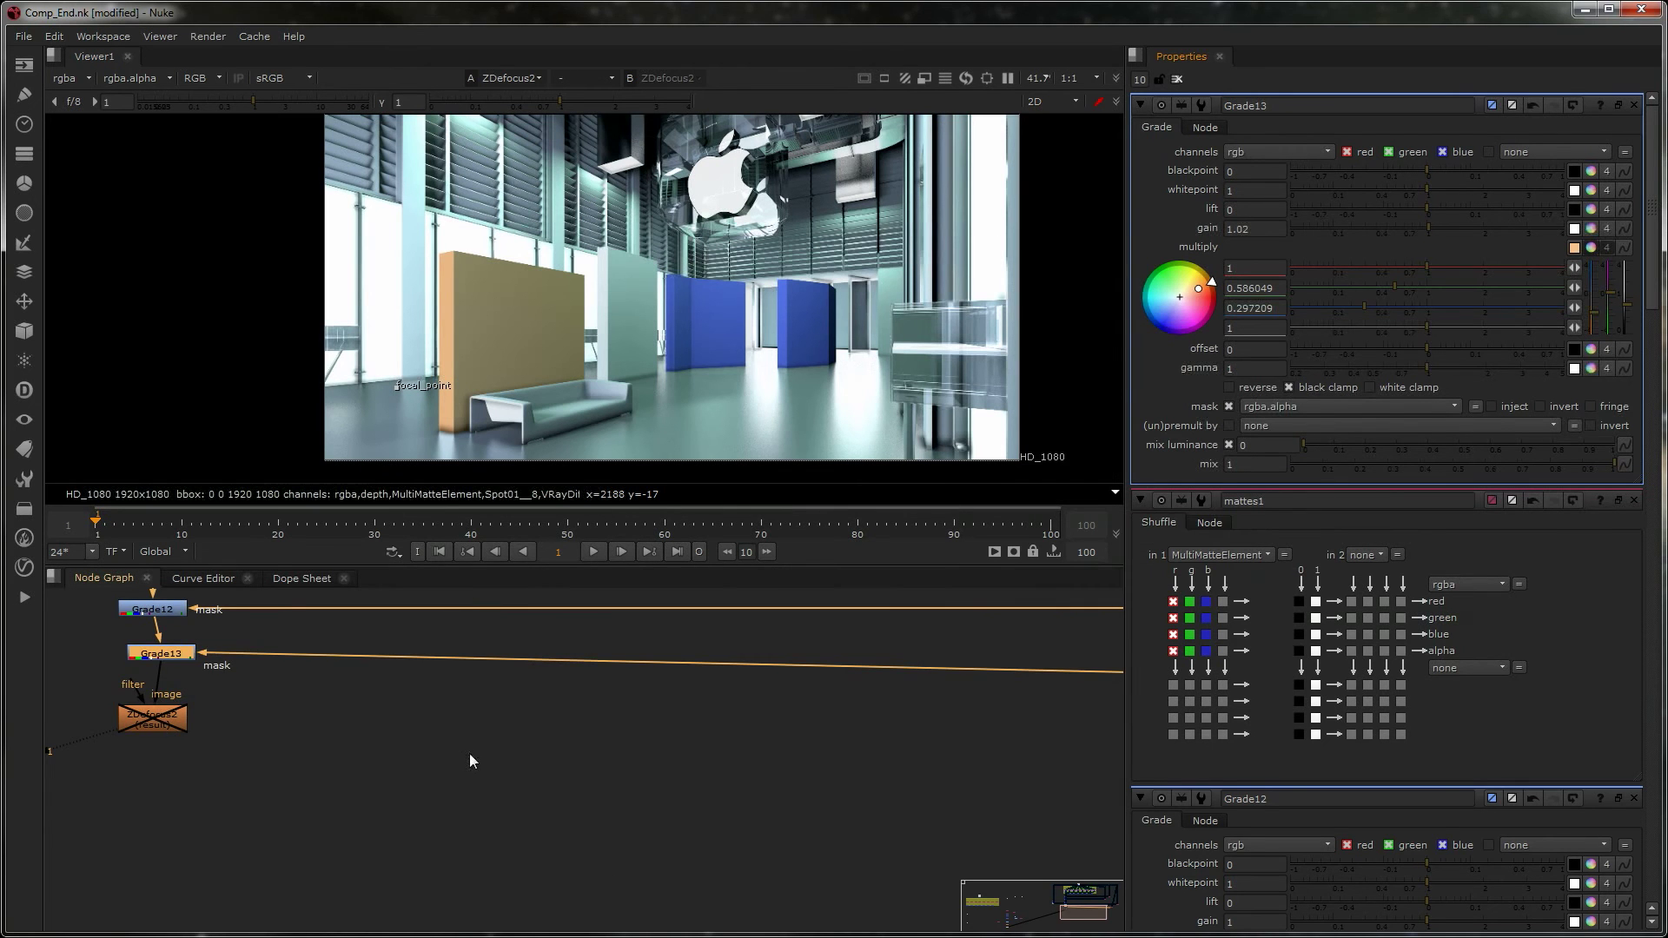
- Examine the individual light passes in the LightSelect group by viewing Grade2, Grade3 and Grade5 in turn
middle_drag(488, 637, 553, 759)
scroll(552, 766, down, 3)
middle_drag(519, 630, 586, 749)
middle_drag(700, 710, 674, 735)
scroll(674, 735, up, 3)
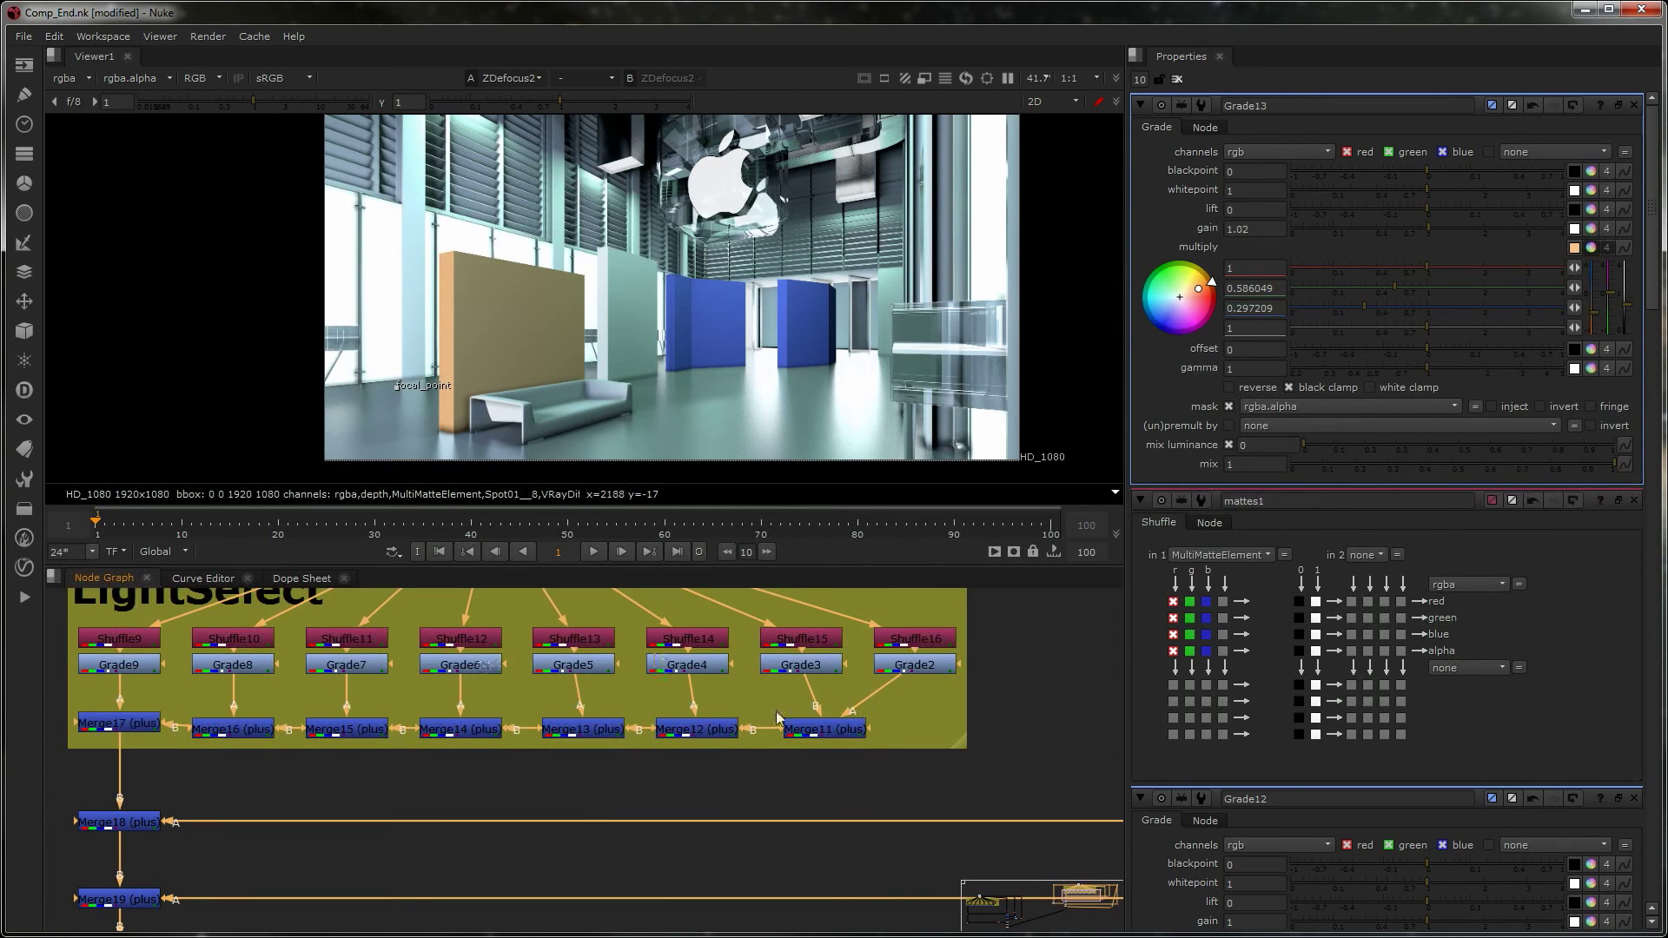
click(909, 674)
key(1)
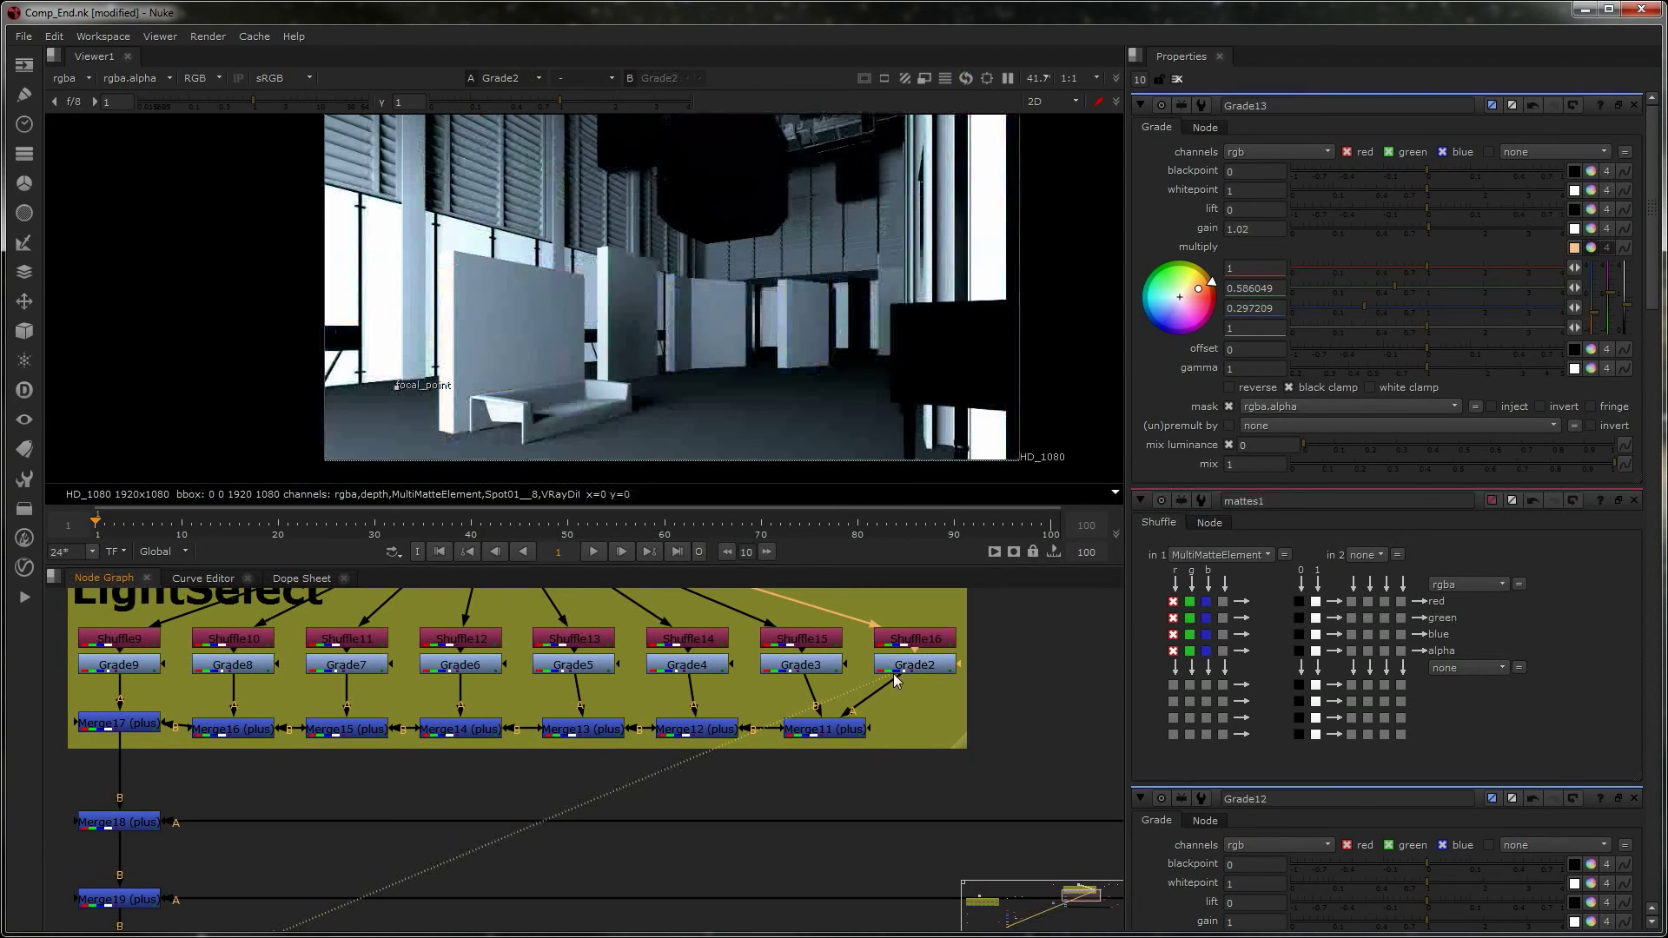
click(817, 666)
key(1)
click(599, 666)
key(1)
key(1)
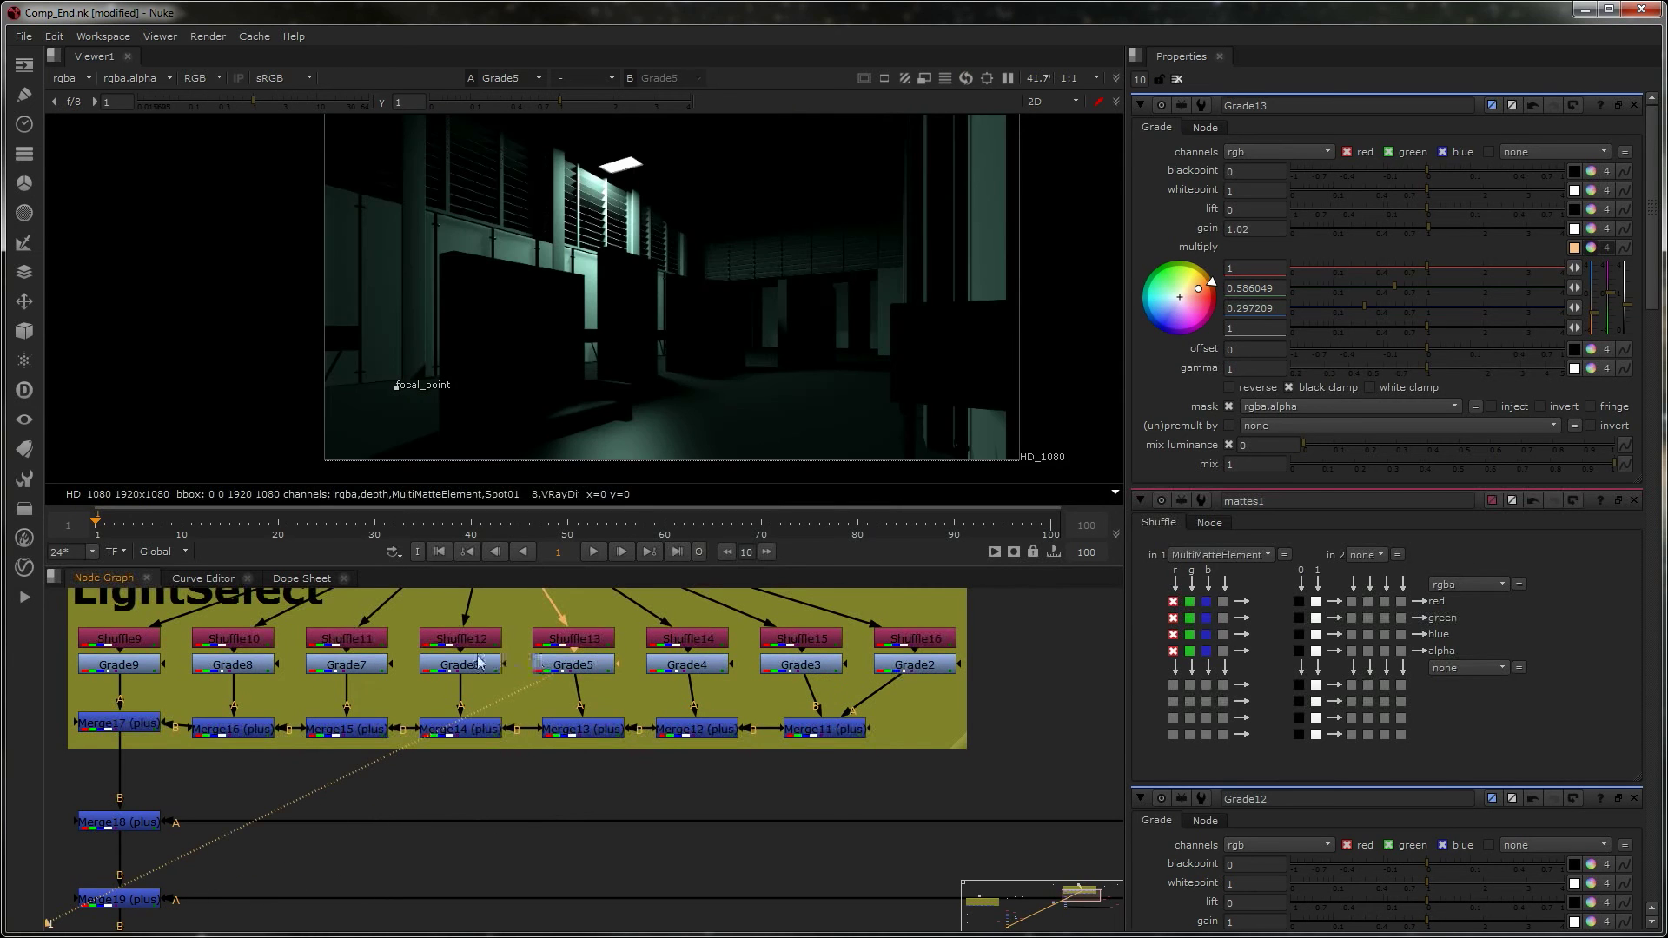
- Tint the Grade5 light orange with multiply red 1, green 0.381607 and blue 0, and view the ZDefocus2 output
double_click(574, 665)
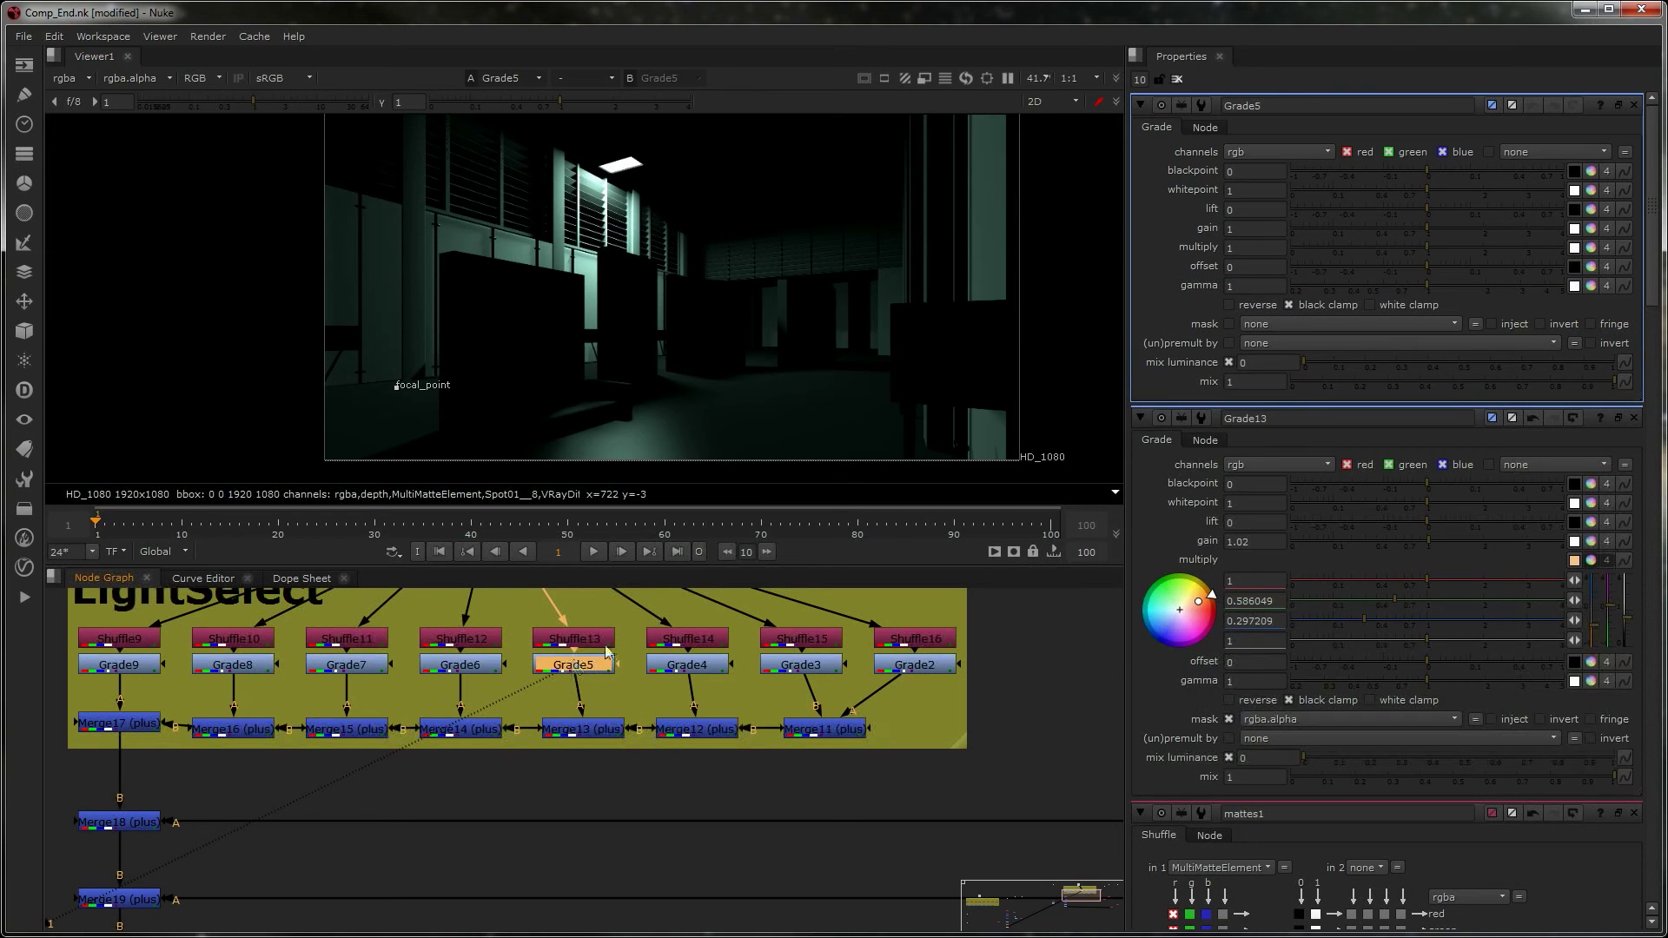
click(1591, 248)
drag(1183, 324, 1210, 288)
drag(1458, 201, 1491, 161)
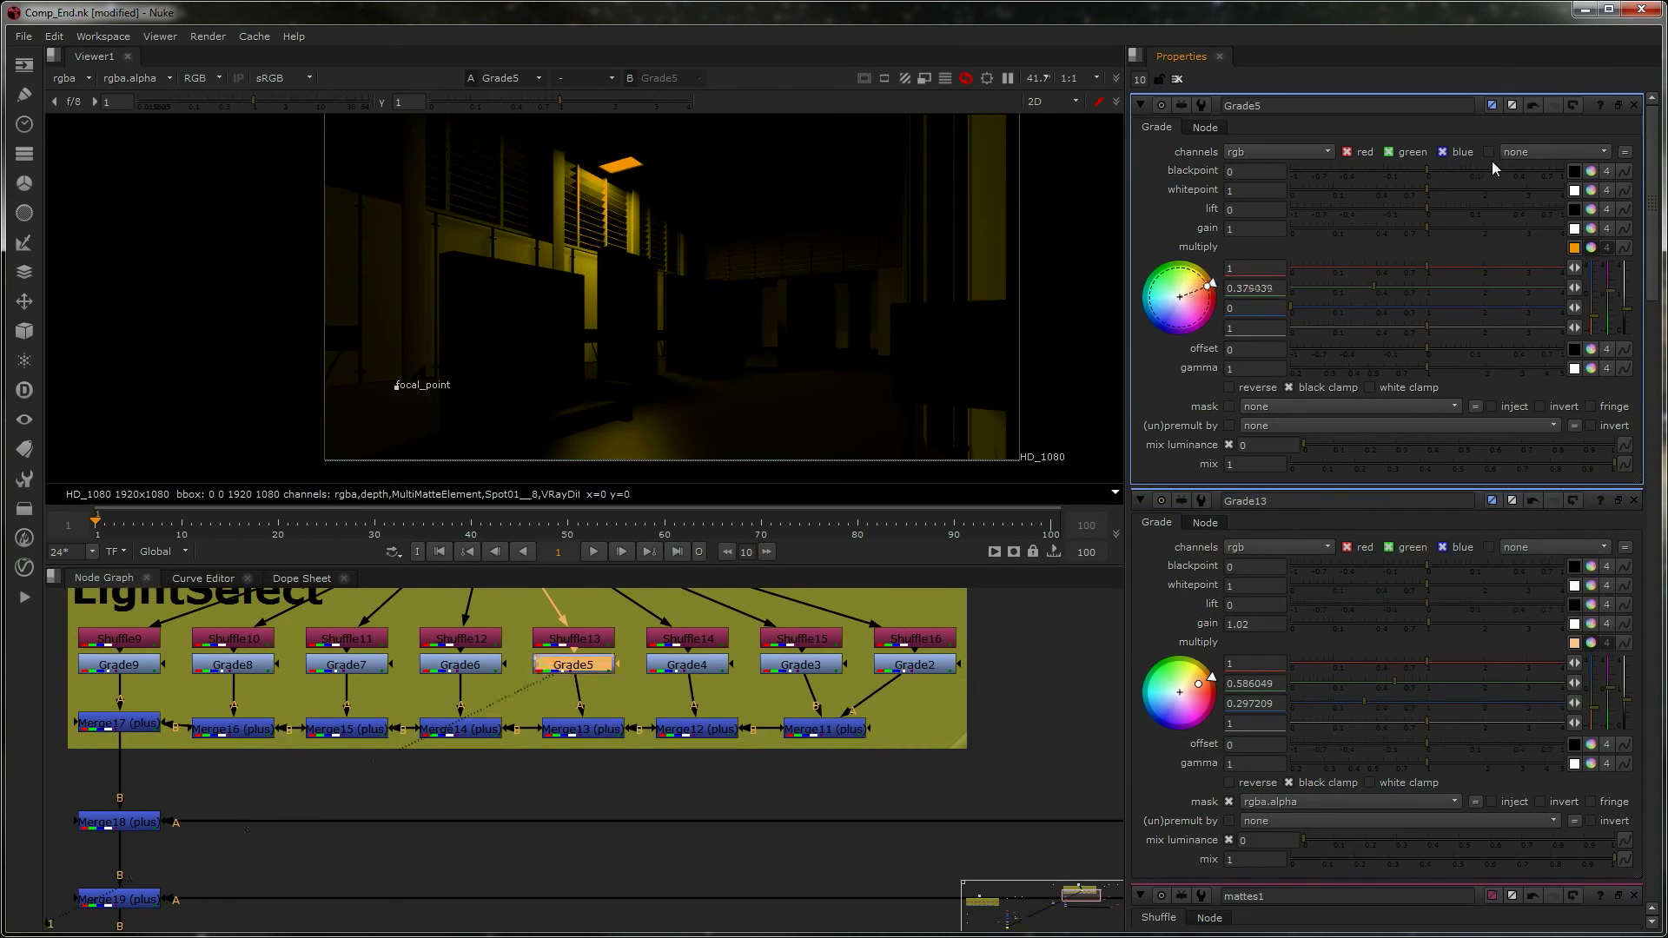
scroll(415, 863, down, 3)
middle_drag(472, 885, 574, 662)
click(358, 826)
key(1)
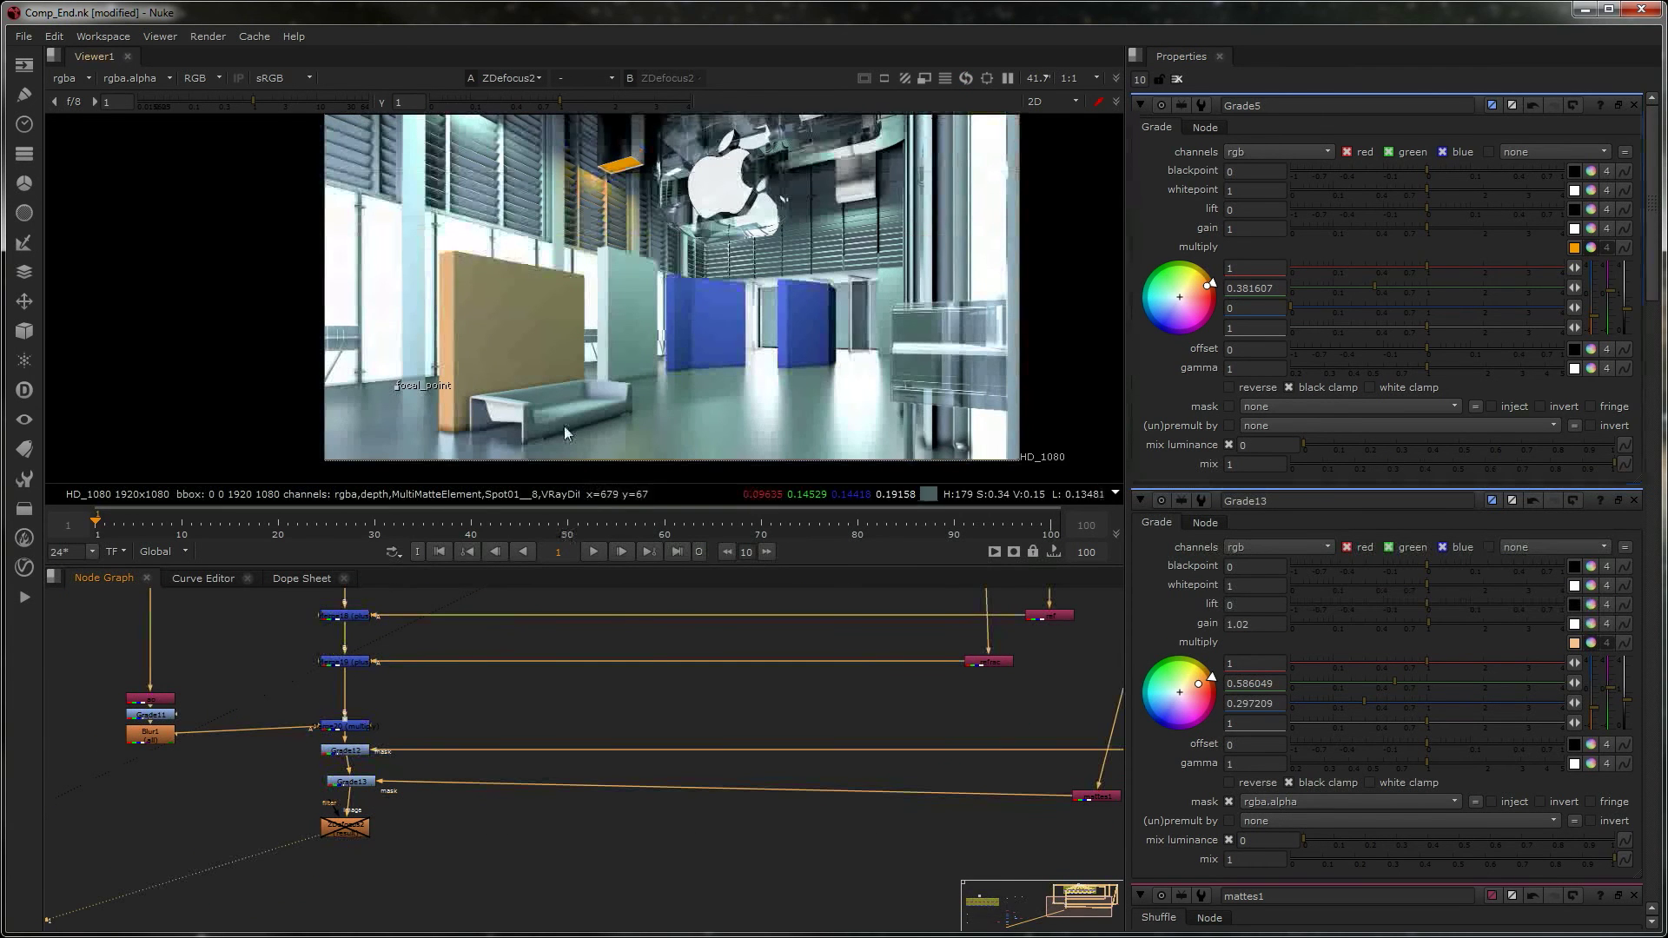
- Soften the orange light tint by setting Grade5's mix to 0.57
middle_drag(650, 612, 627, 738)
scroll(625, 737, up, 3)
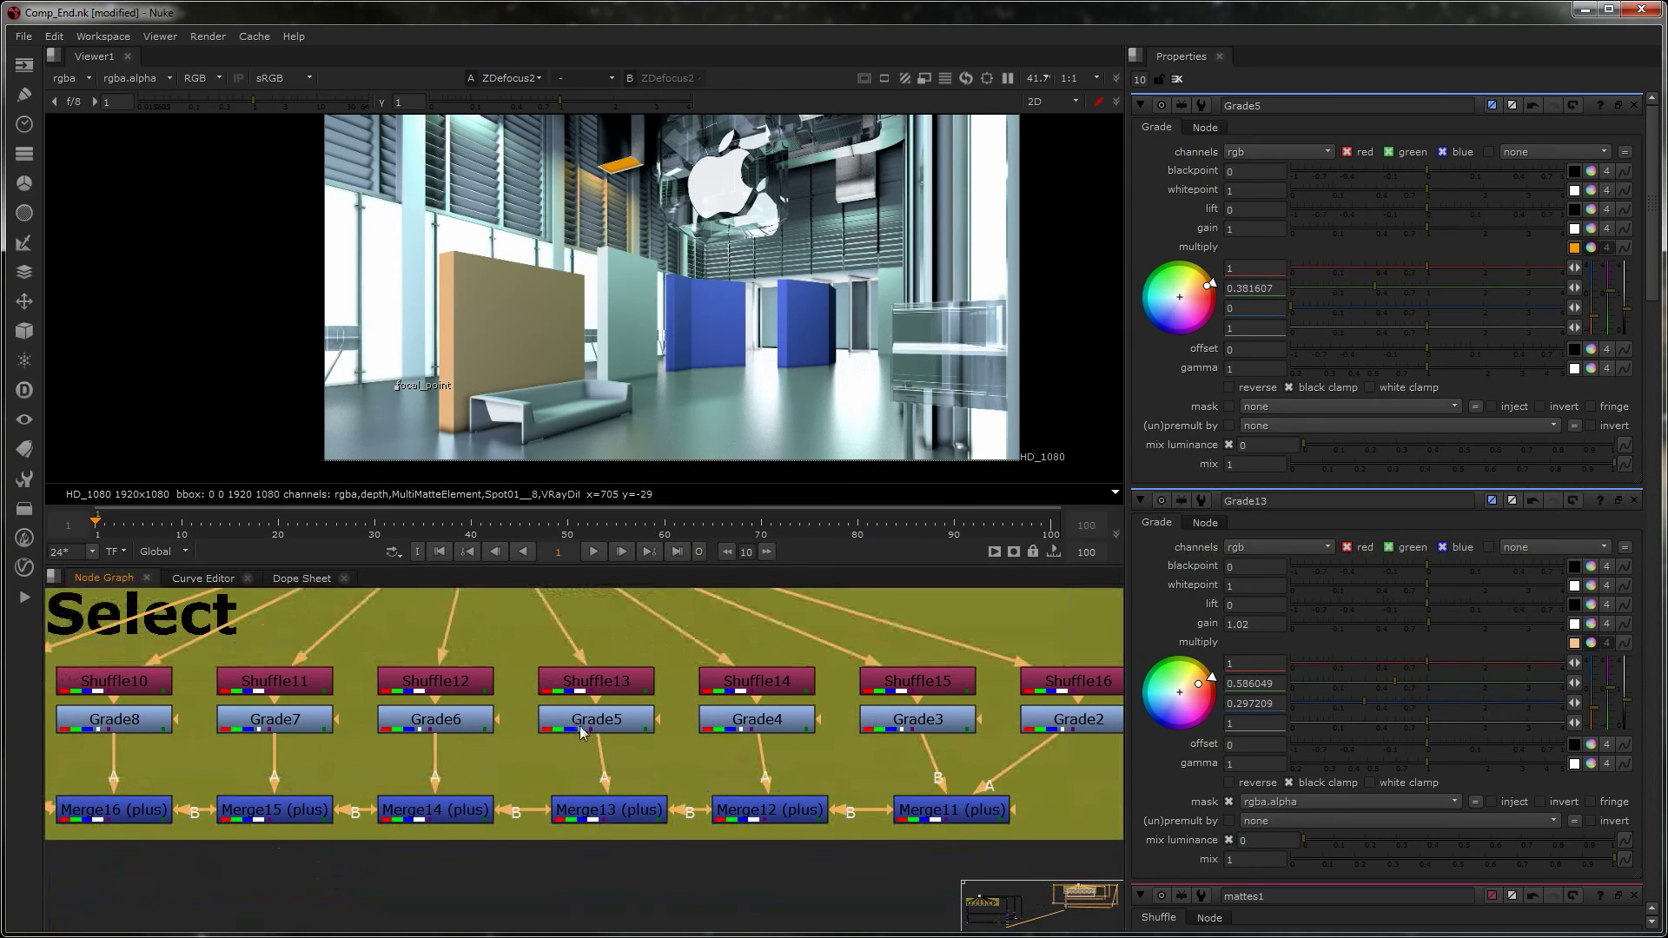
click(623, 726)
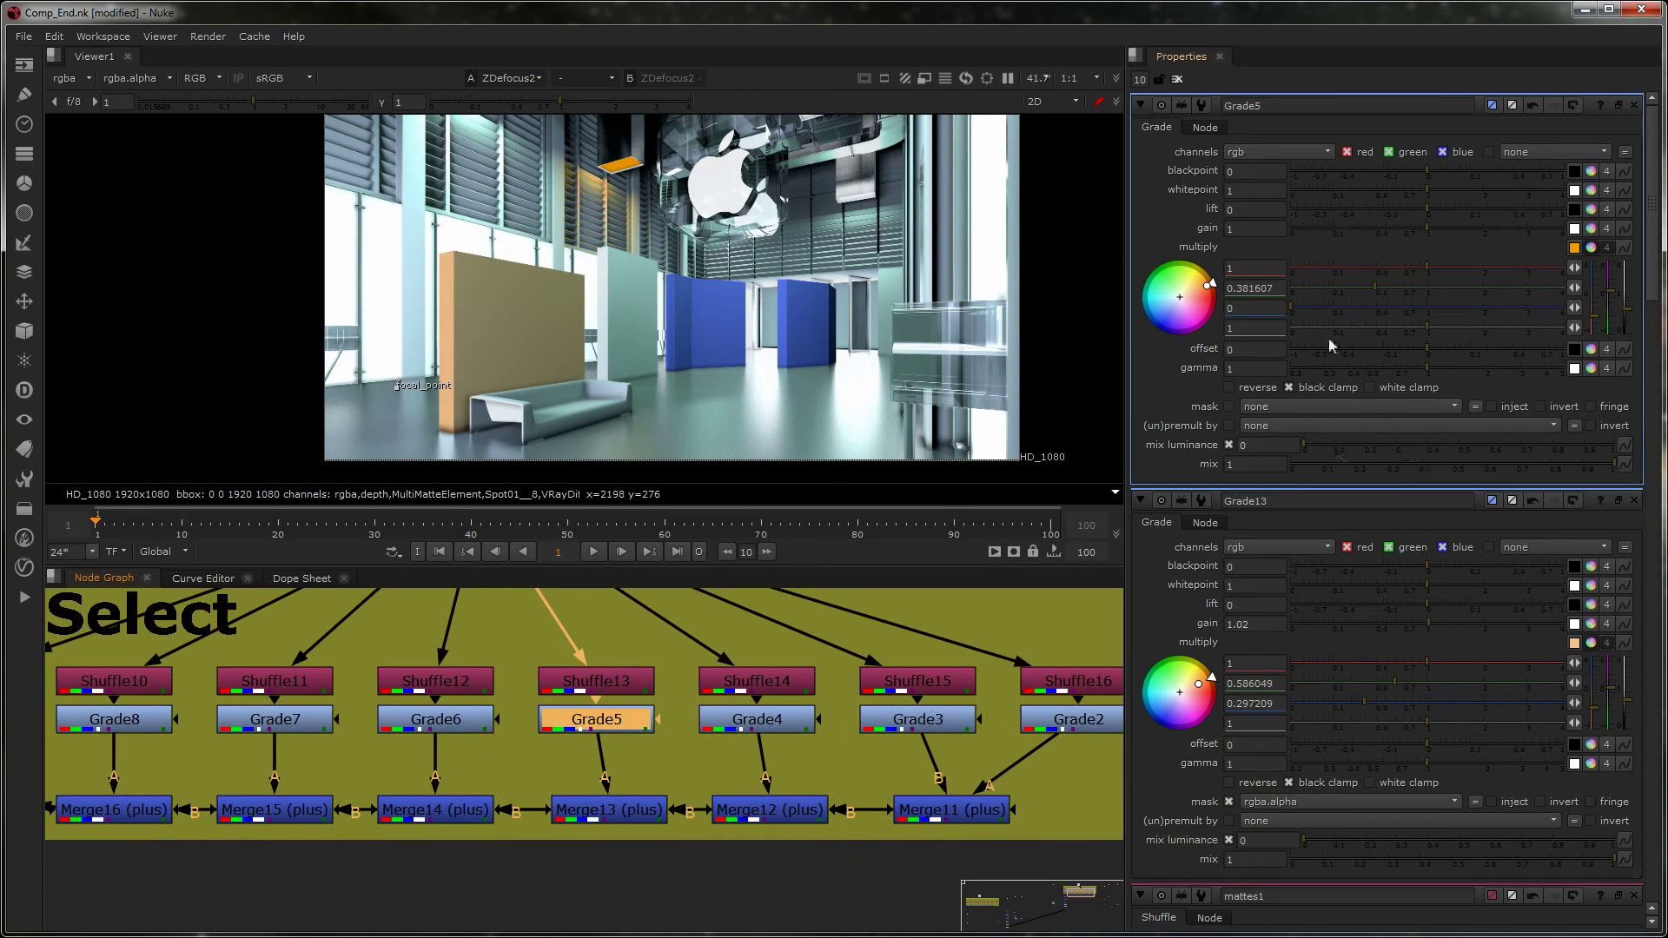
drag(1583, 461, 1475, 470)
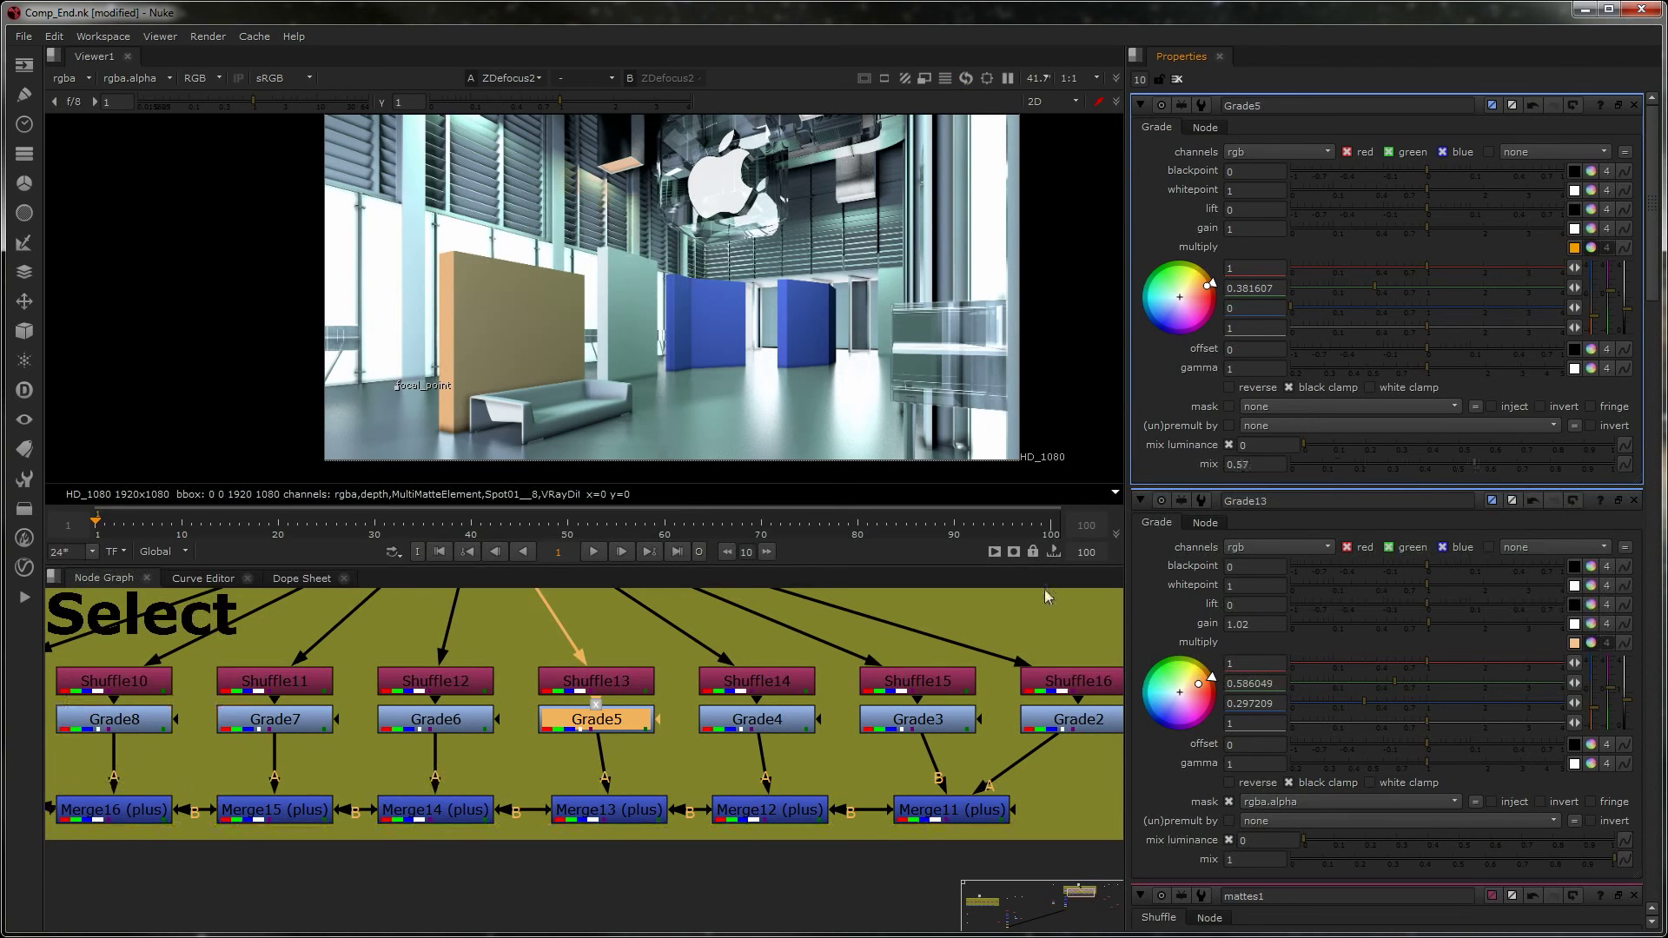
- View Grade6 and make its light blue with multiply red 0.462136, green 0.600522, blue 1, brightened by a gain of 2.02
scroll(777, 757, down, 5)
scroll(571, 725, up, 8)
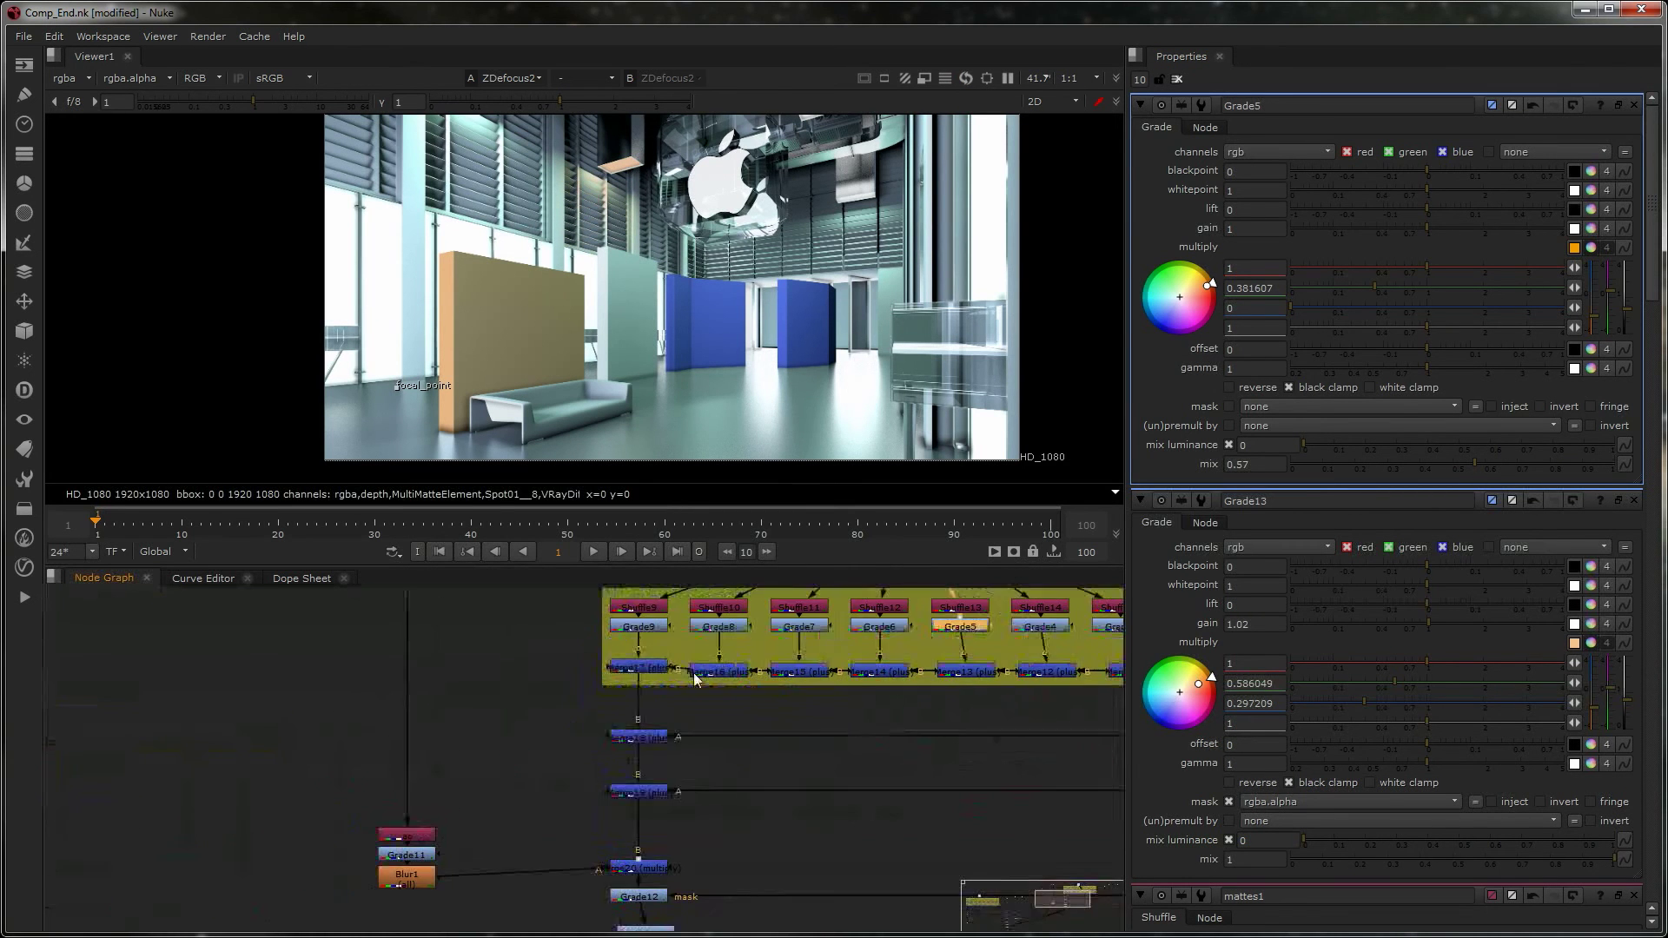
click(598, 702)
key(1)
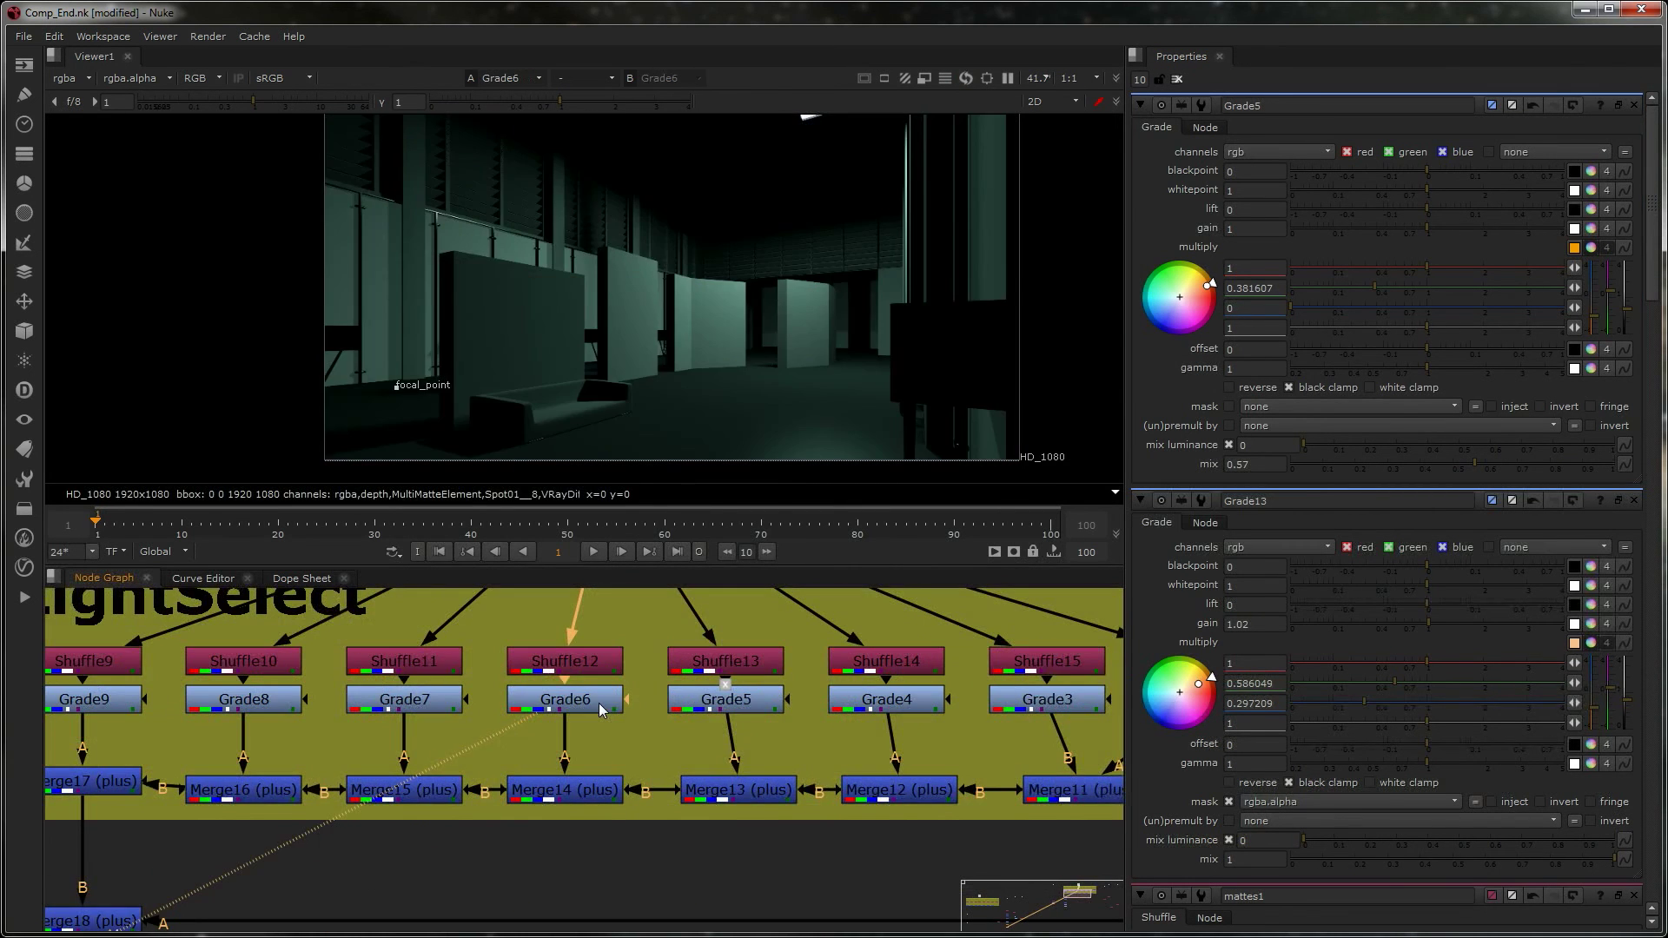
double_click(598, 702)
middle_drag(810, 339, 689, 339)
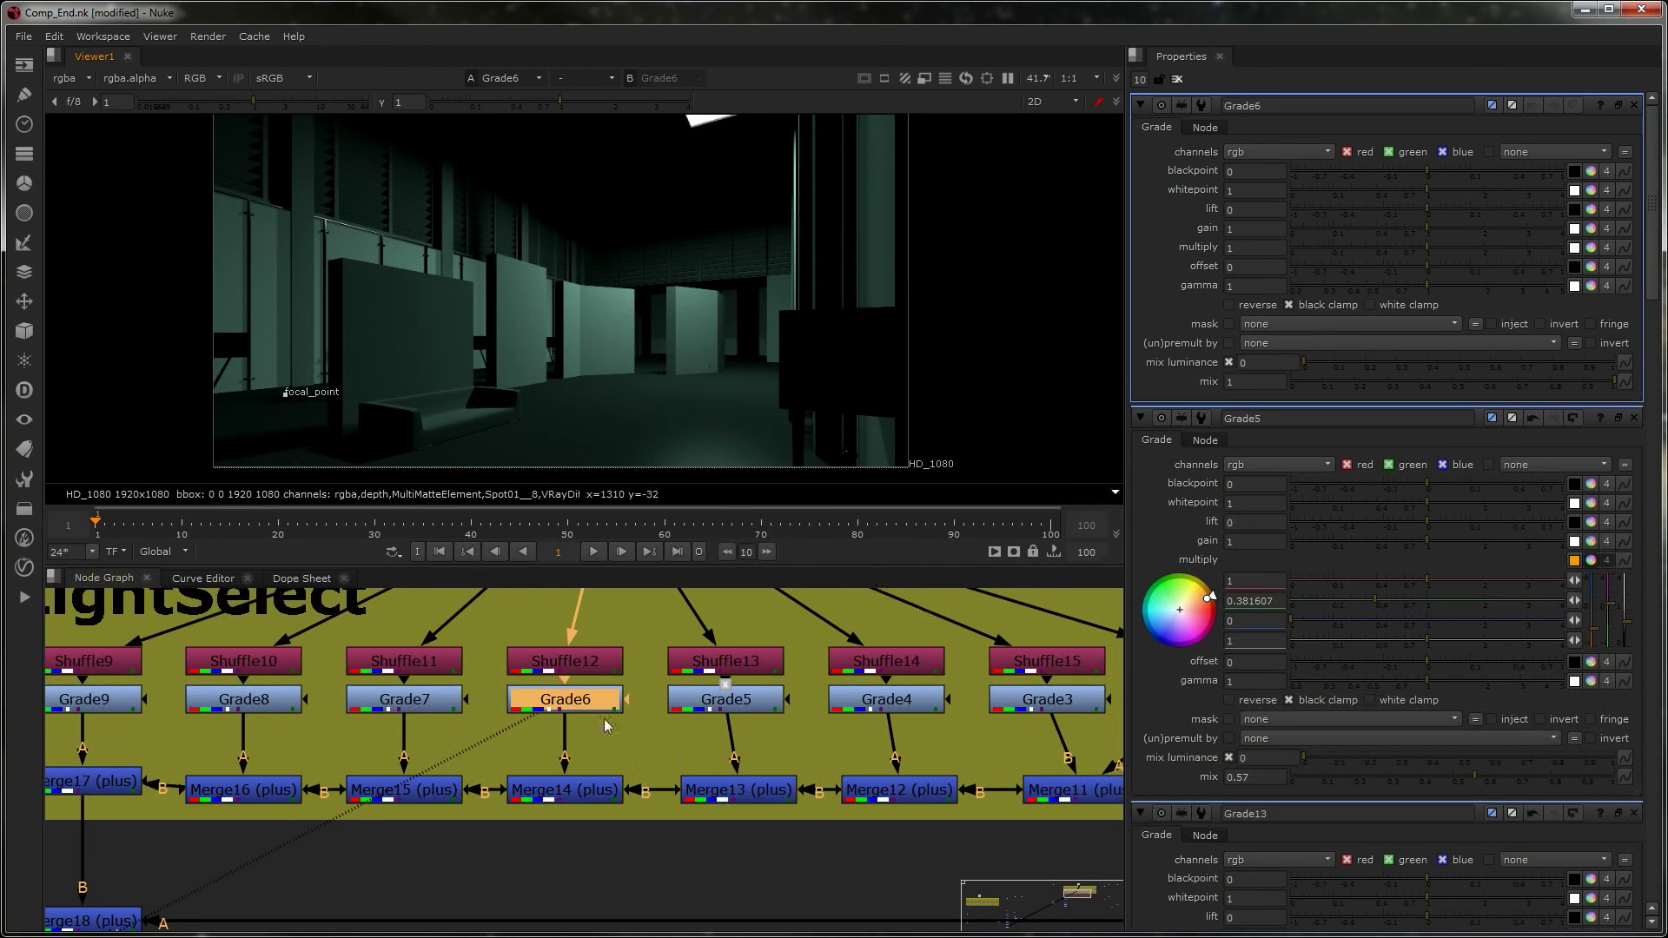
click(1592, 247)
drag(1184, 303, 1064, 412)
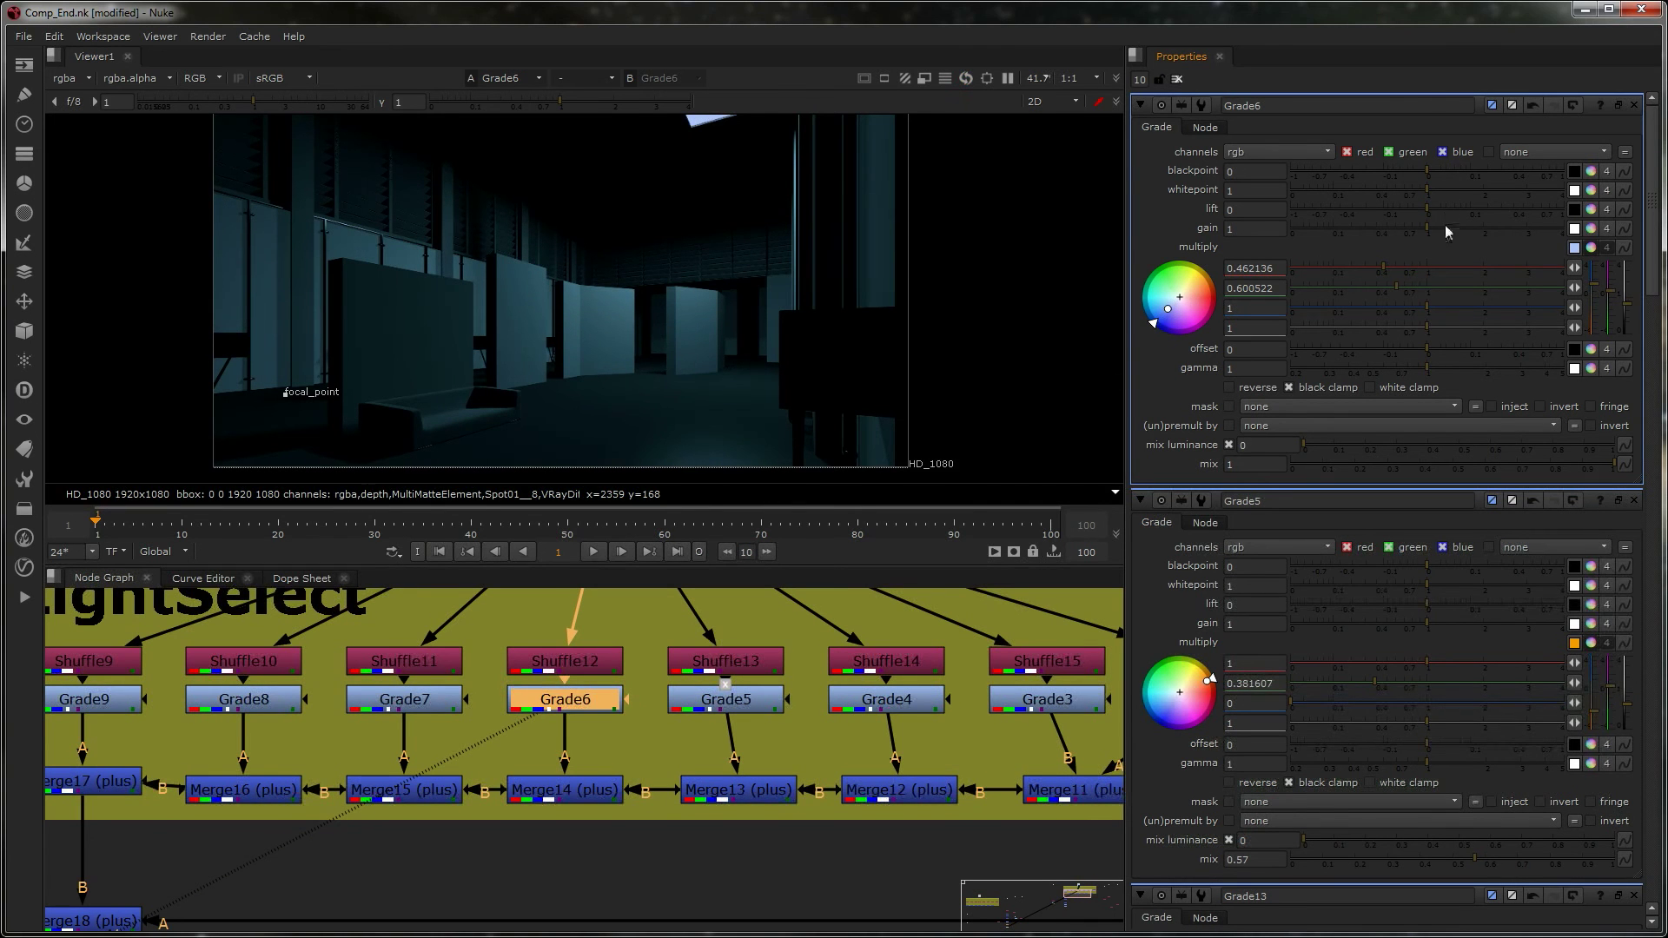
drag(1436, 226, 1483, 227)
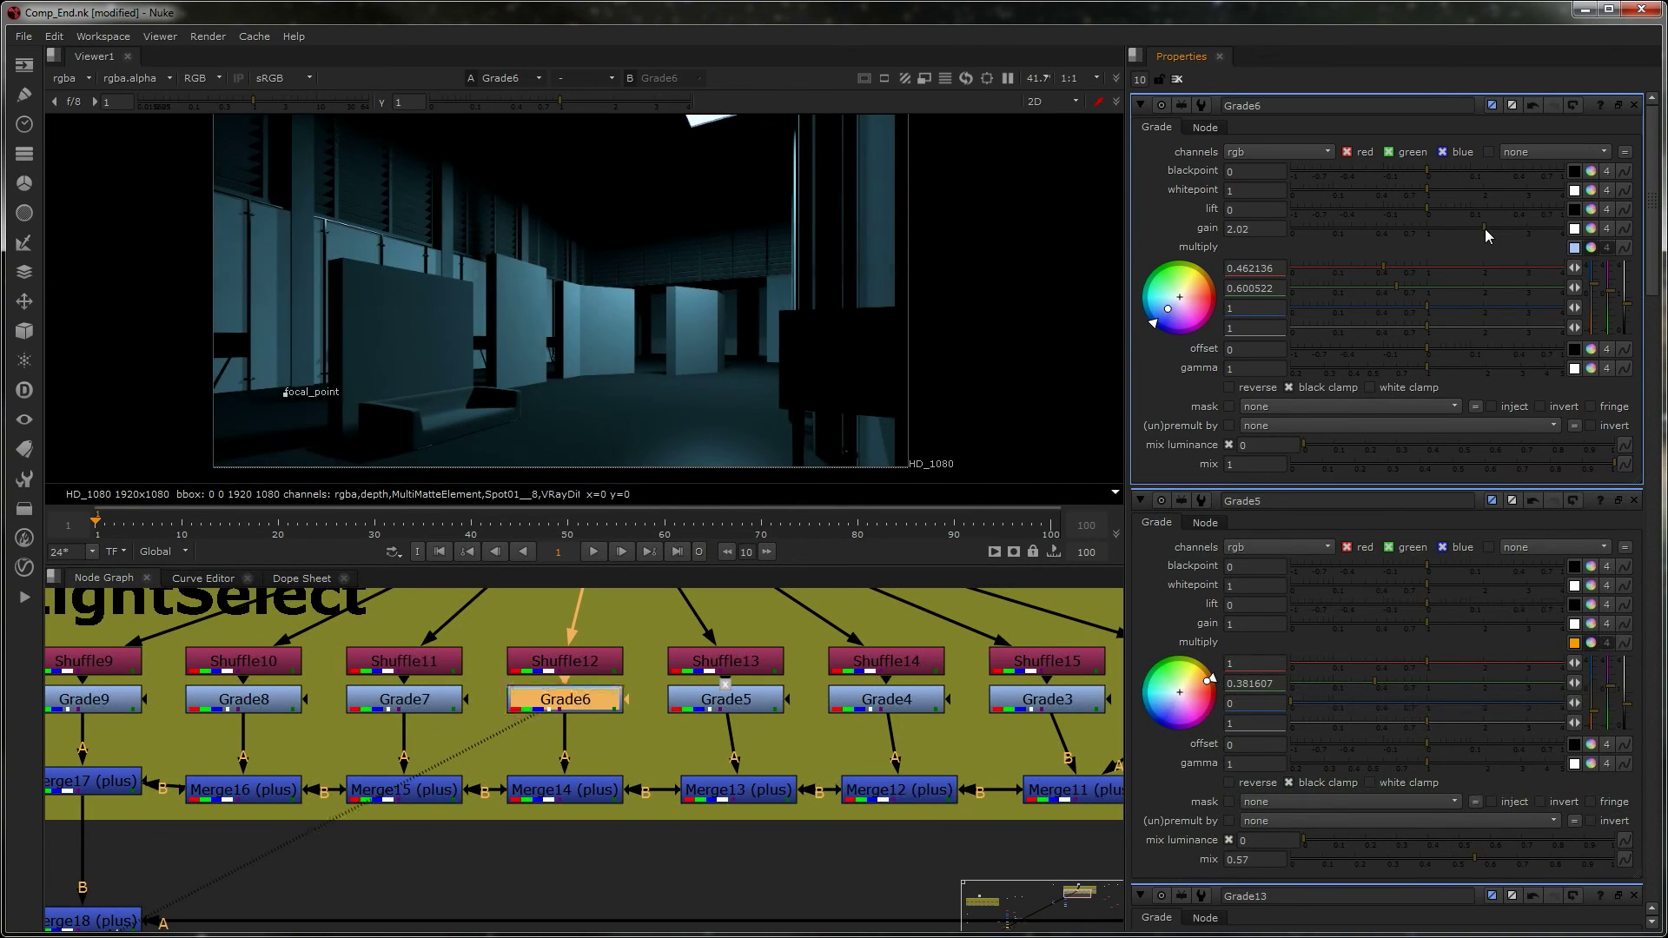
- View Grade7 and dim its light by setting the gain to 0.32
double_click(405, 701)
key(1)
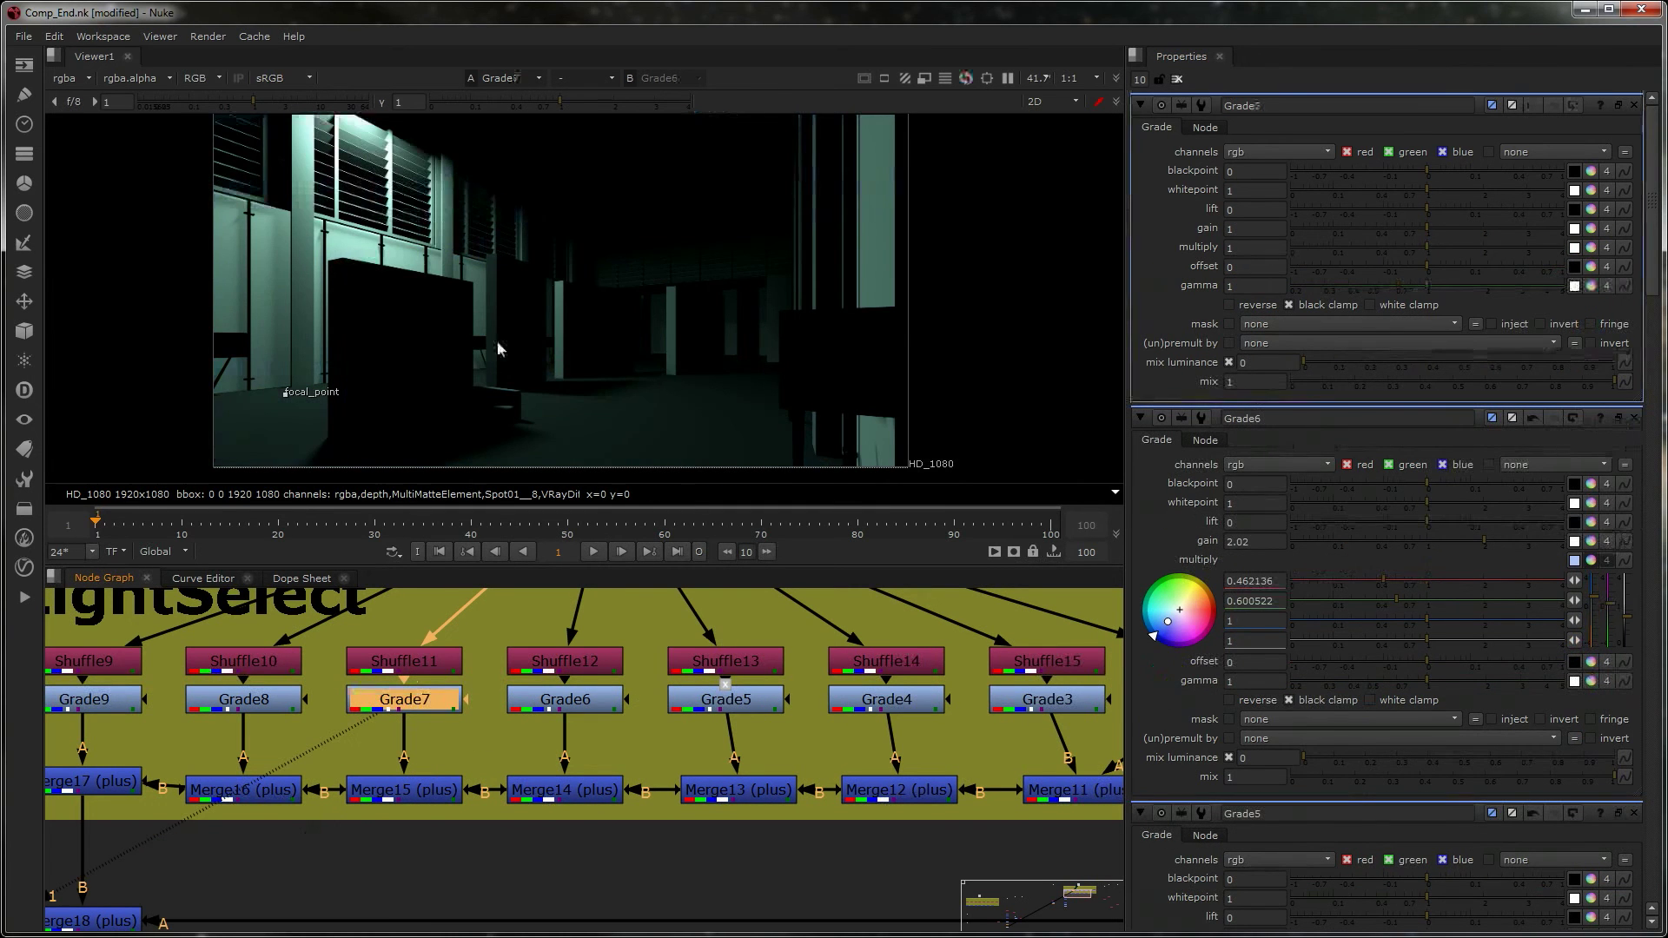
middle_drag(498, 357, 568, 347)
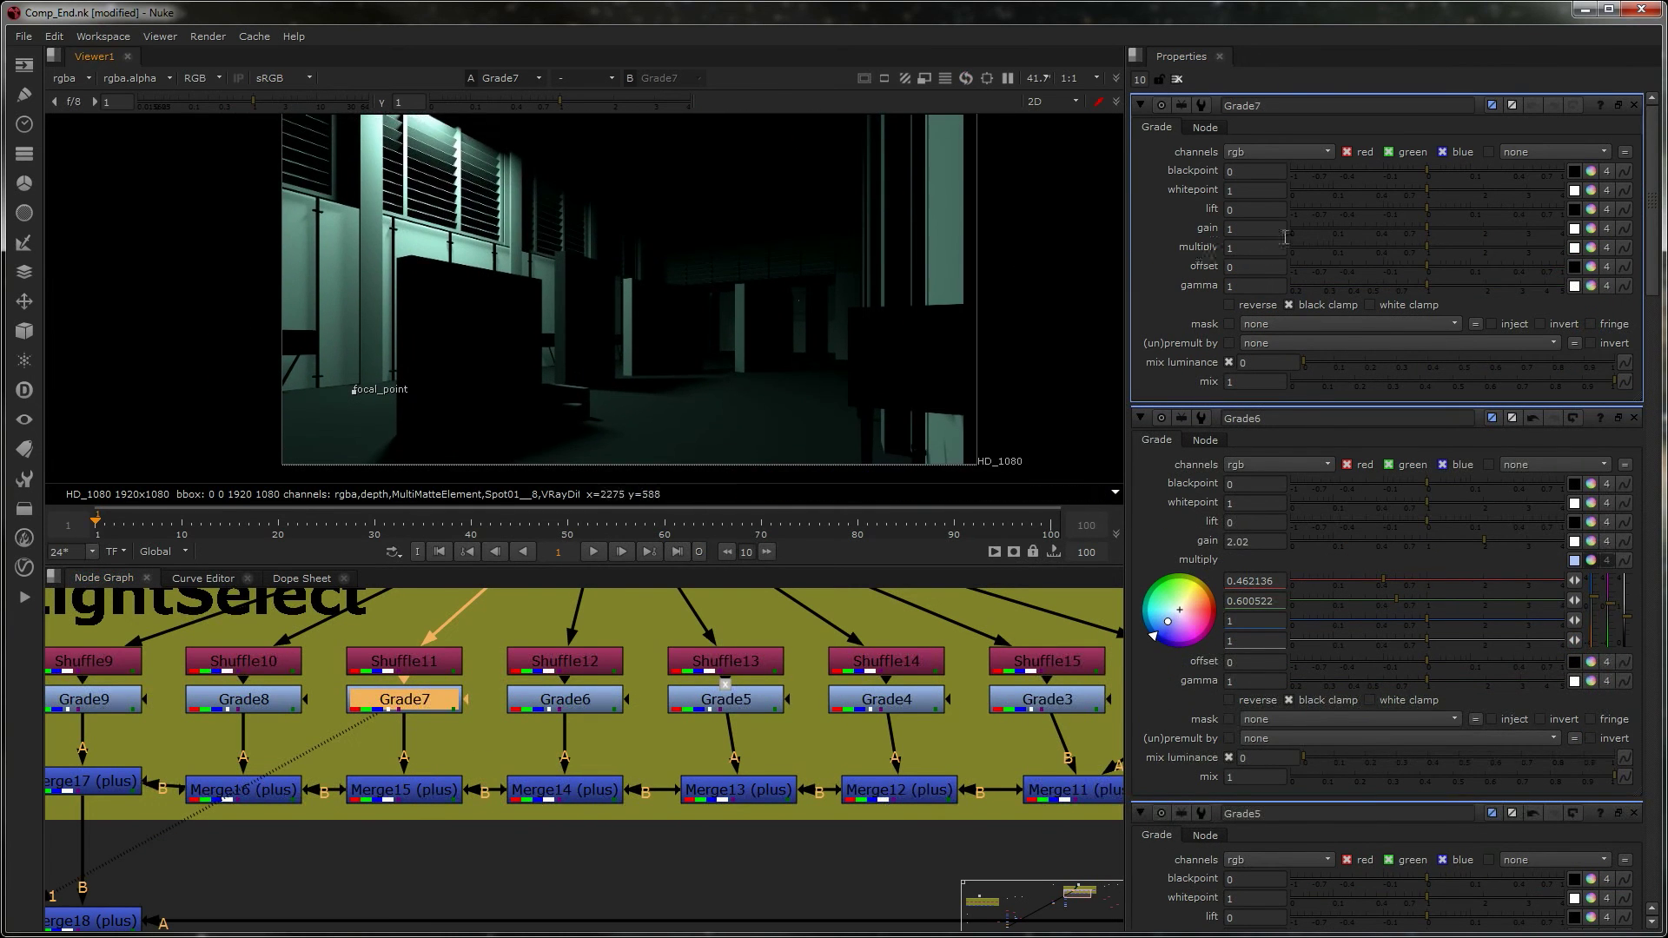
scroll(663, 290, down, 1)
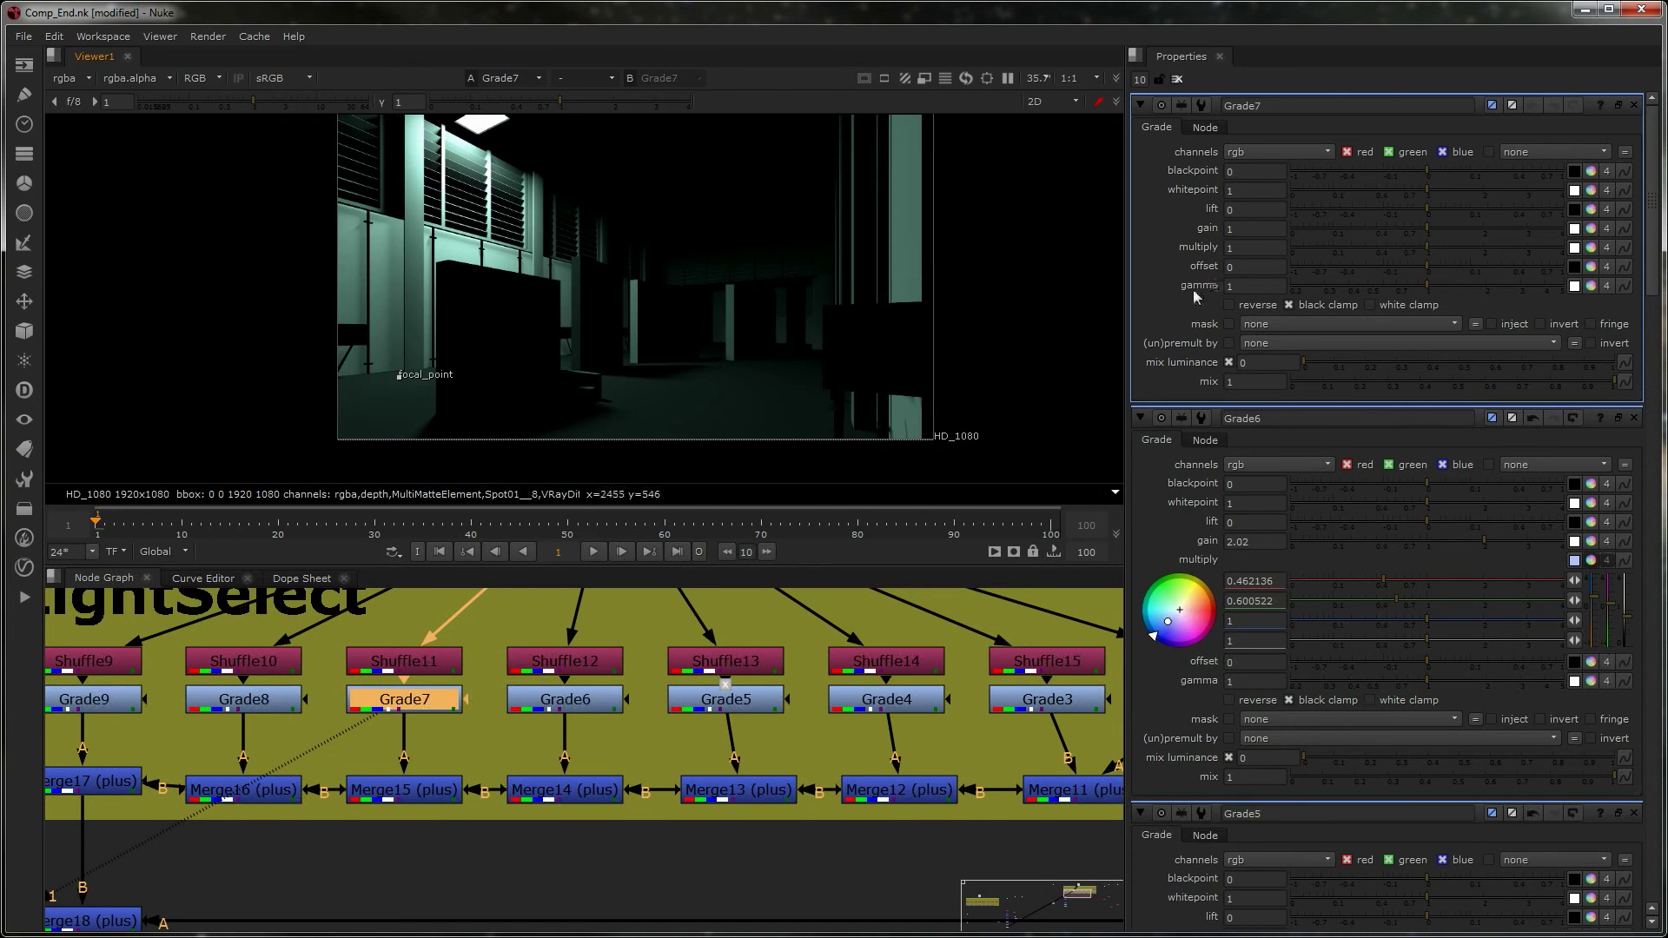
drag(1423, 243, 1367, 241)
- View Grade8 and darken its light by setting multiply to 0.075
click(235, 702)
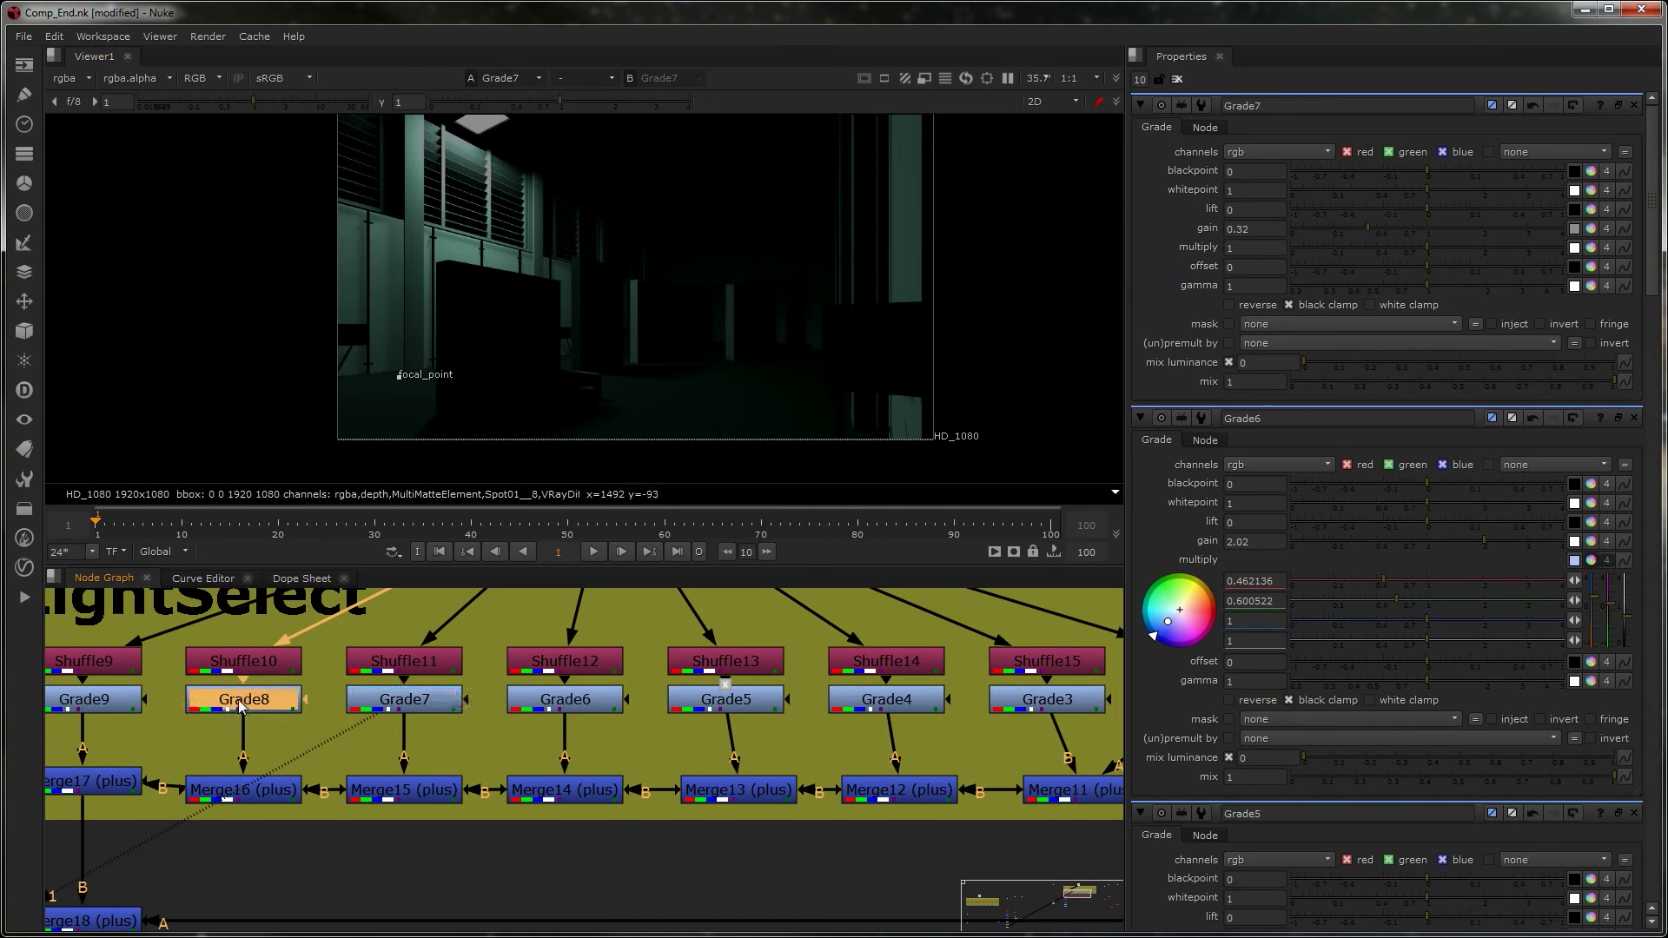
key(1)
middle_drag(803, 285, 763, 259)
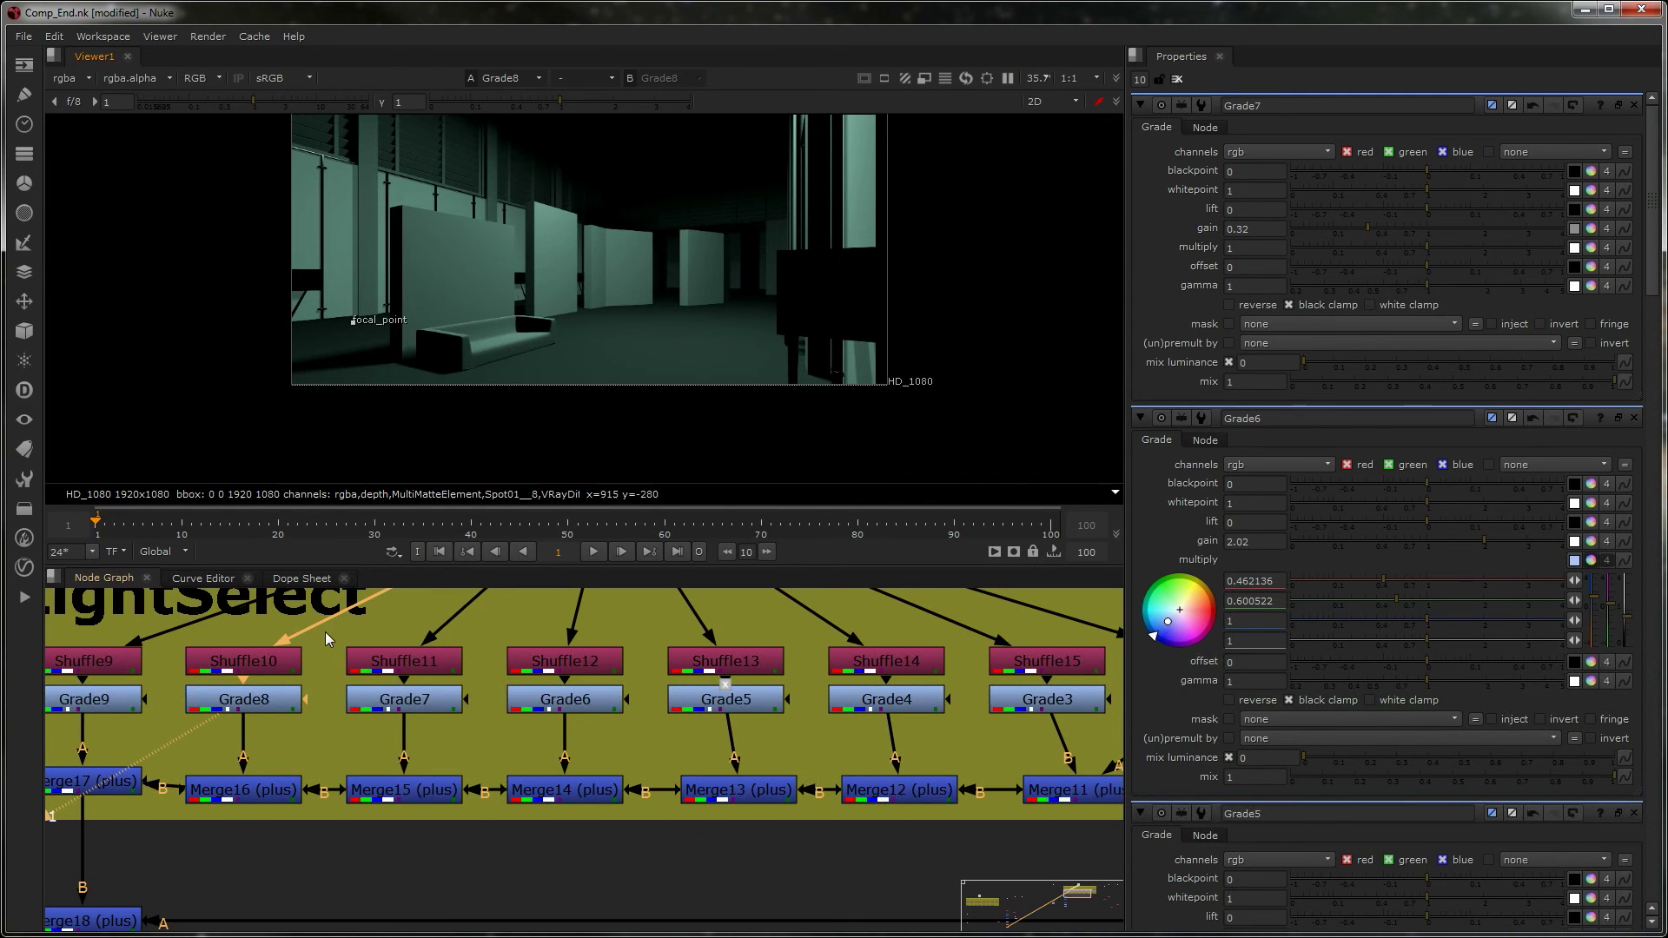
double_click(282, 701)
drag(1411, 250, 1328, 252)
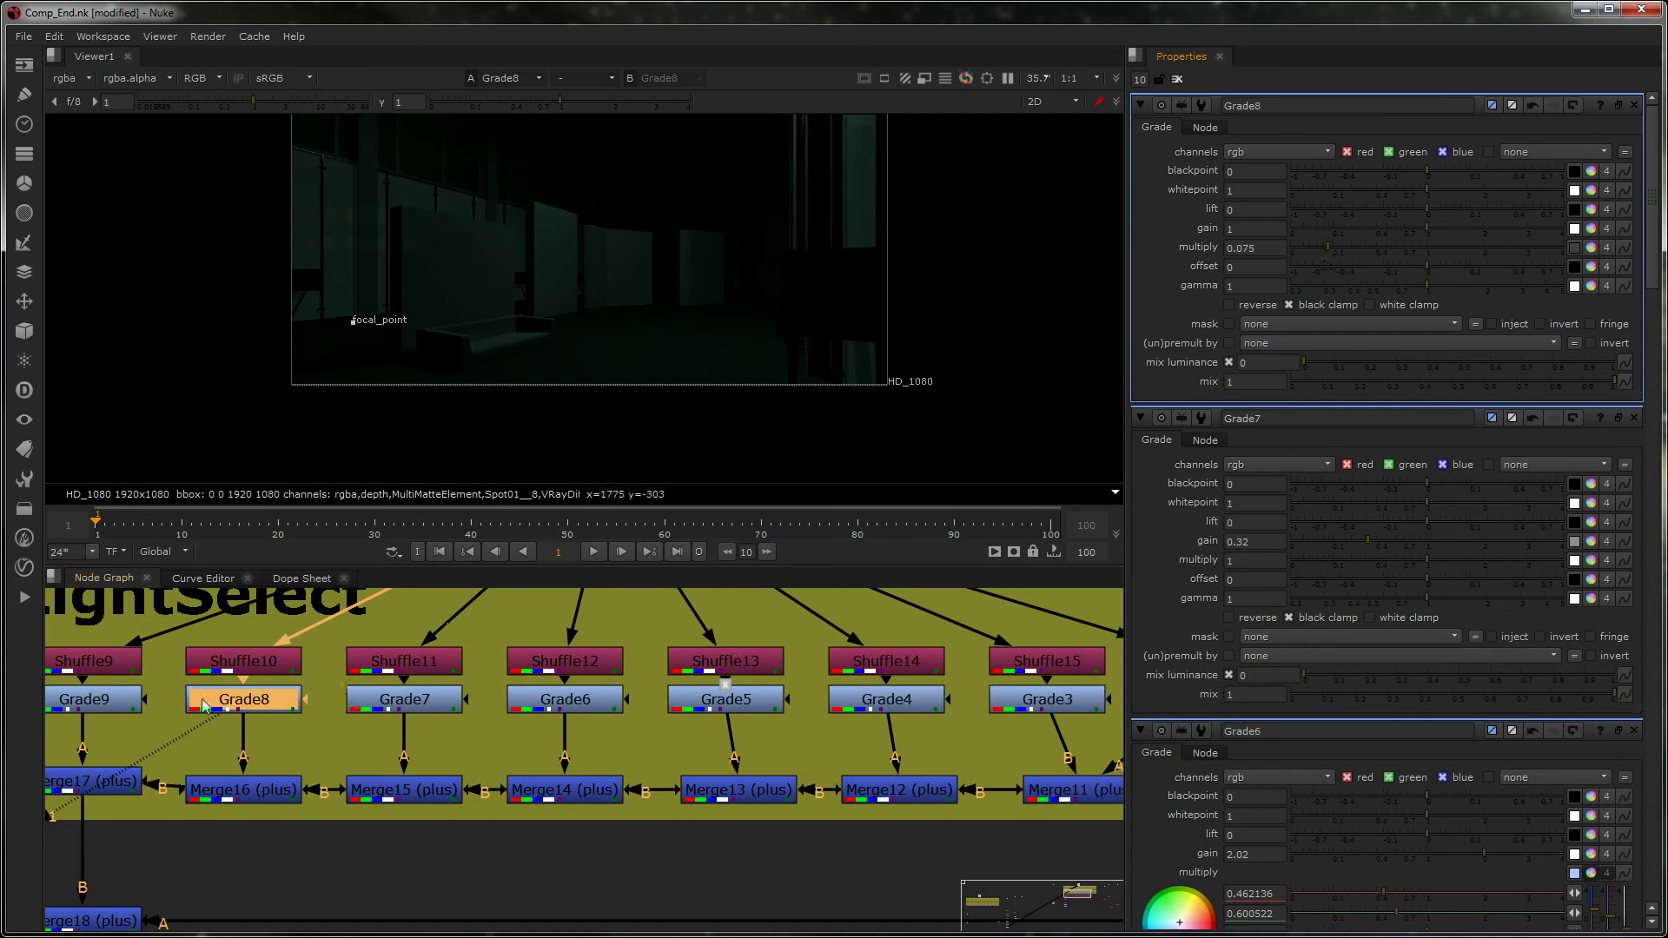
- View Grade9 and insert a Glow node in the pipe between Grade9 and Merge17
click(122, 708)
key(1)
middle_drag(368, 695, 660, 667)
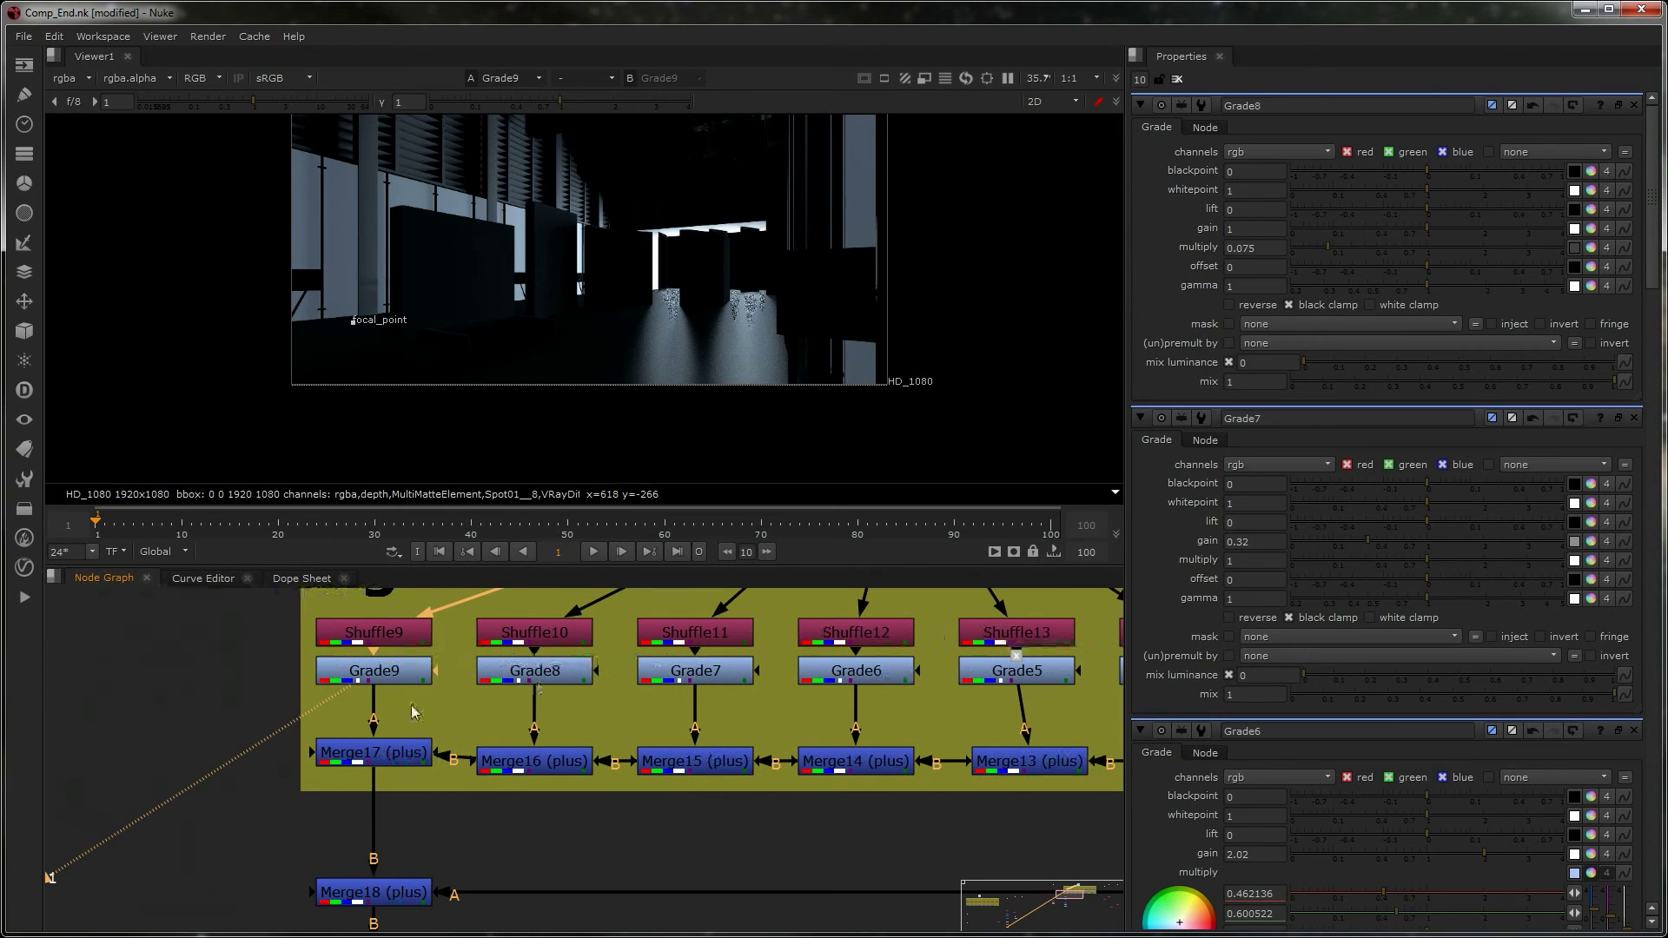
key(Tab)
text(glo)
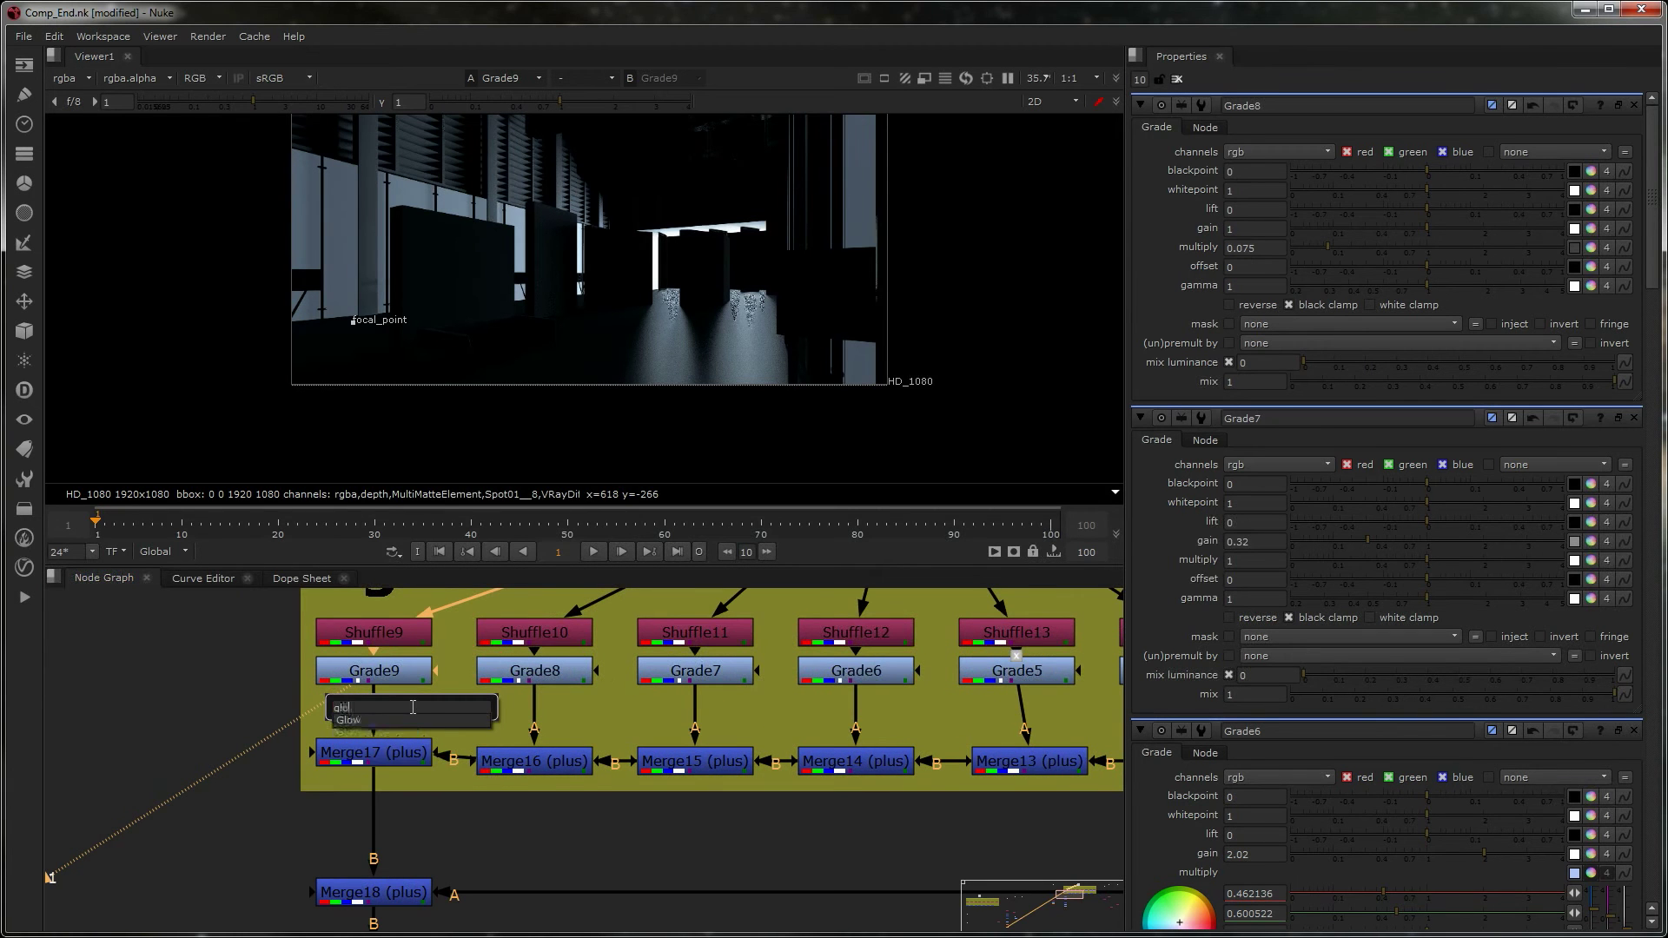
key(Return)
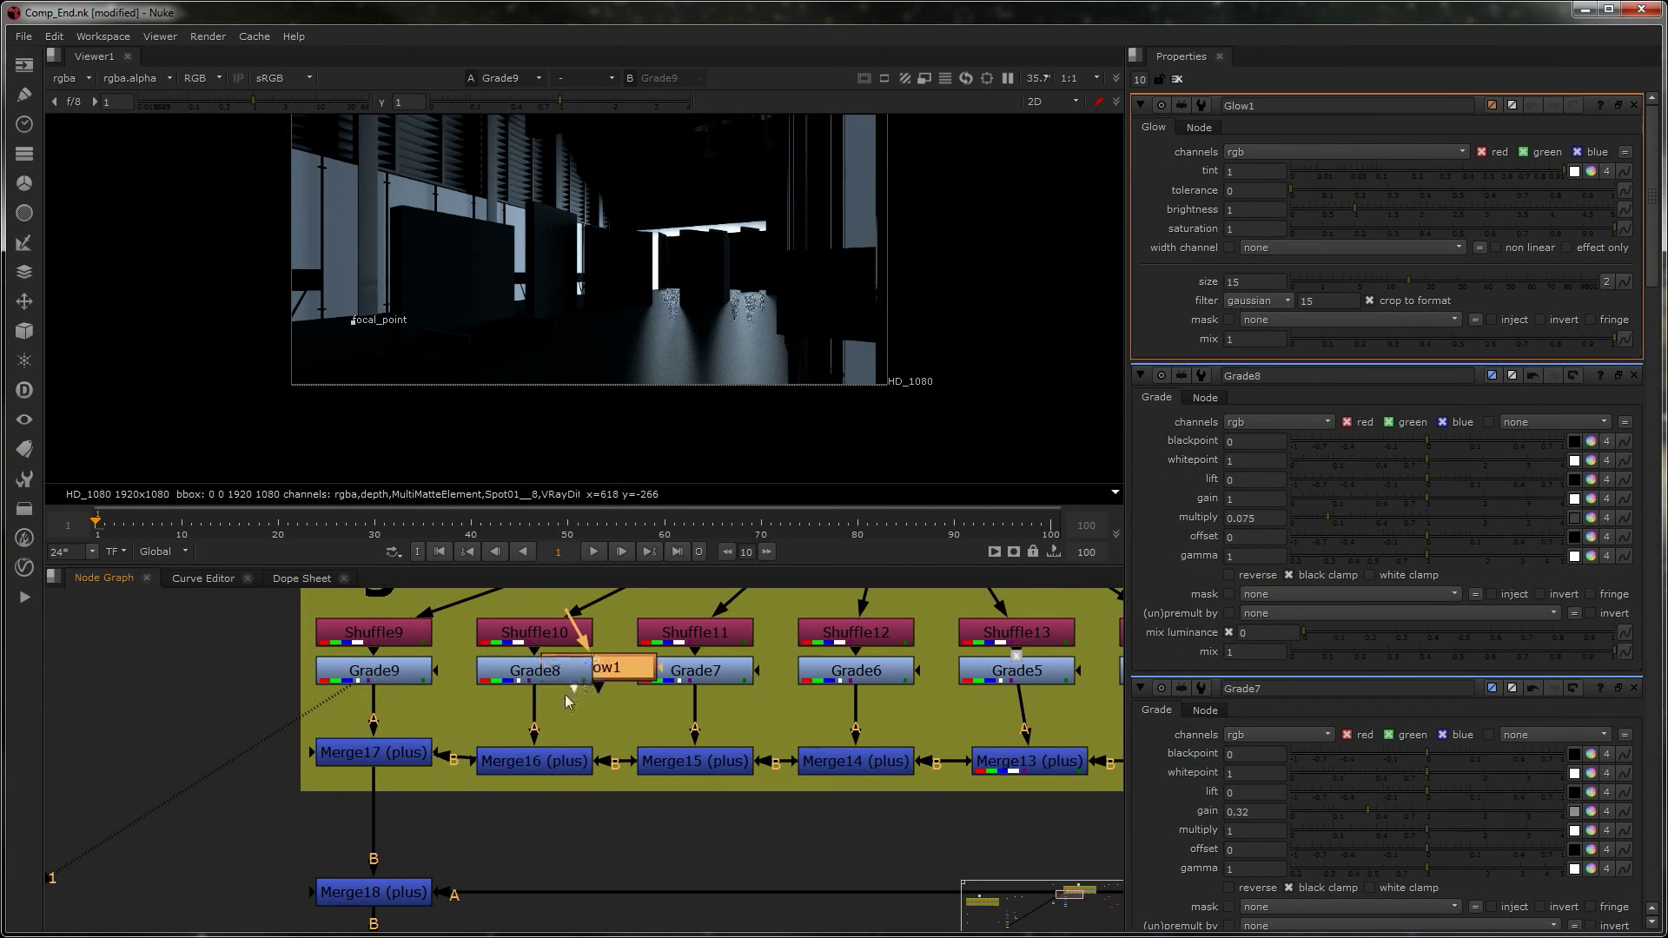
drag(605, 671, 391, 713)
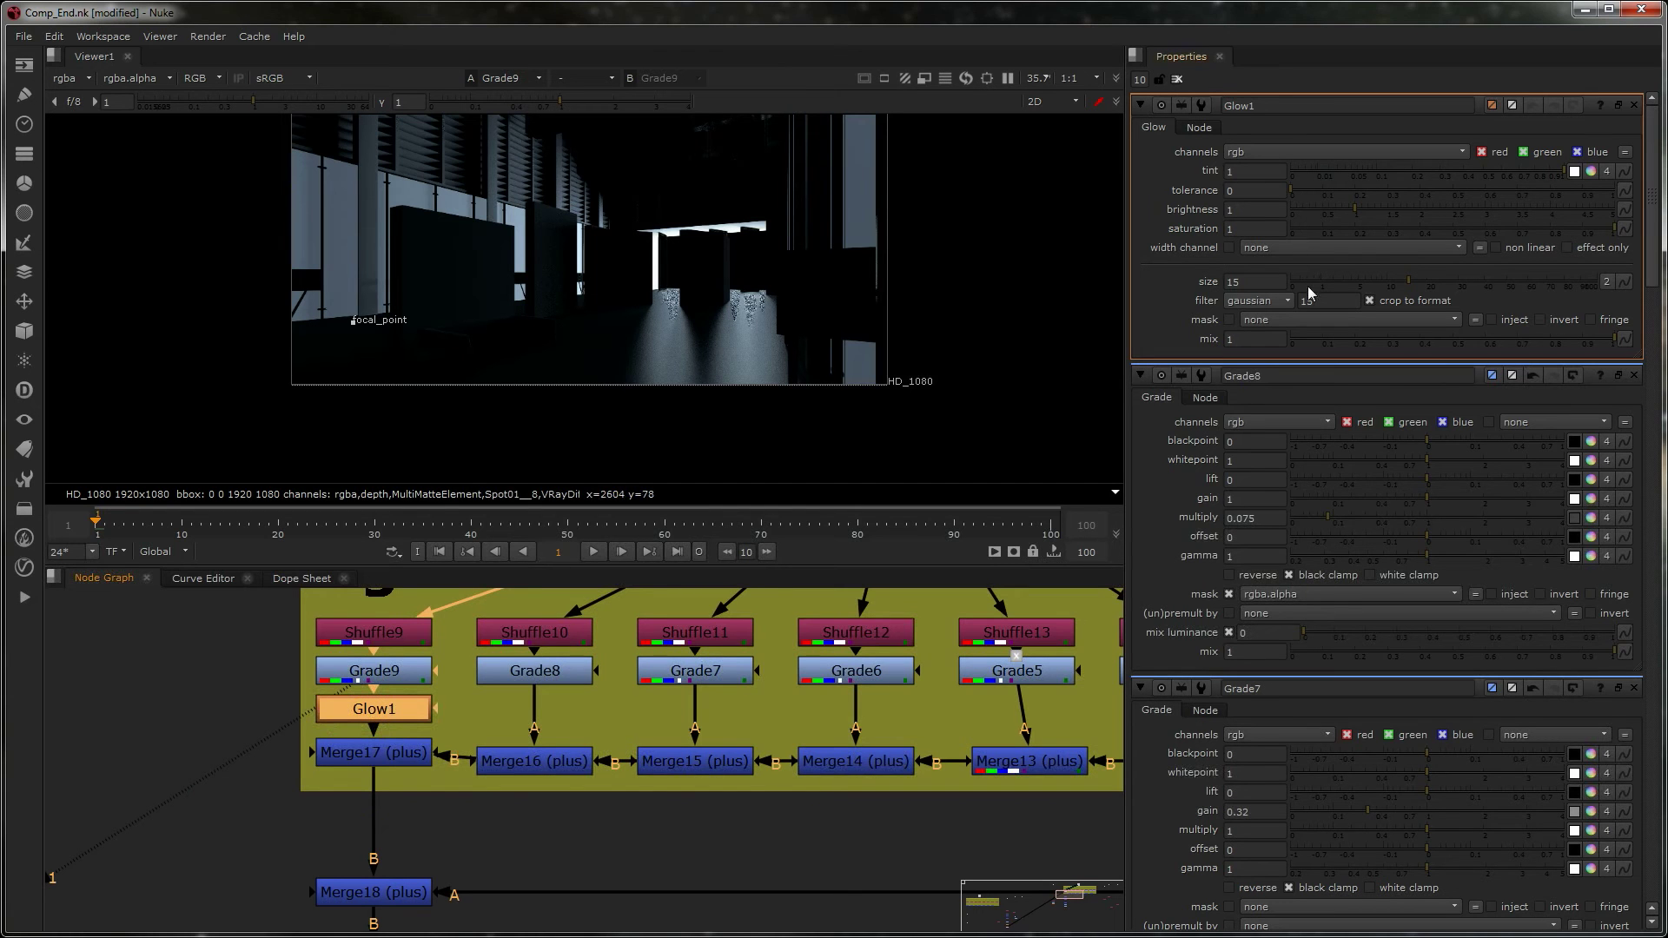
- Set Glow1's size to 21, brightness to 1.3, tolerance to 0.245 and channels to all, and view its output
mouse_move(1305, 189)
mouse_down()
mouse_move(1332, 196)
mouse_move(1312, 200)
mouse_up()
mouse_move(1406, 286)
mouse_down()
mouse_move(1495, 280)
mouse_move(1378, 283)
mouse_move(1431, 281)
mouse_up()
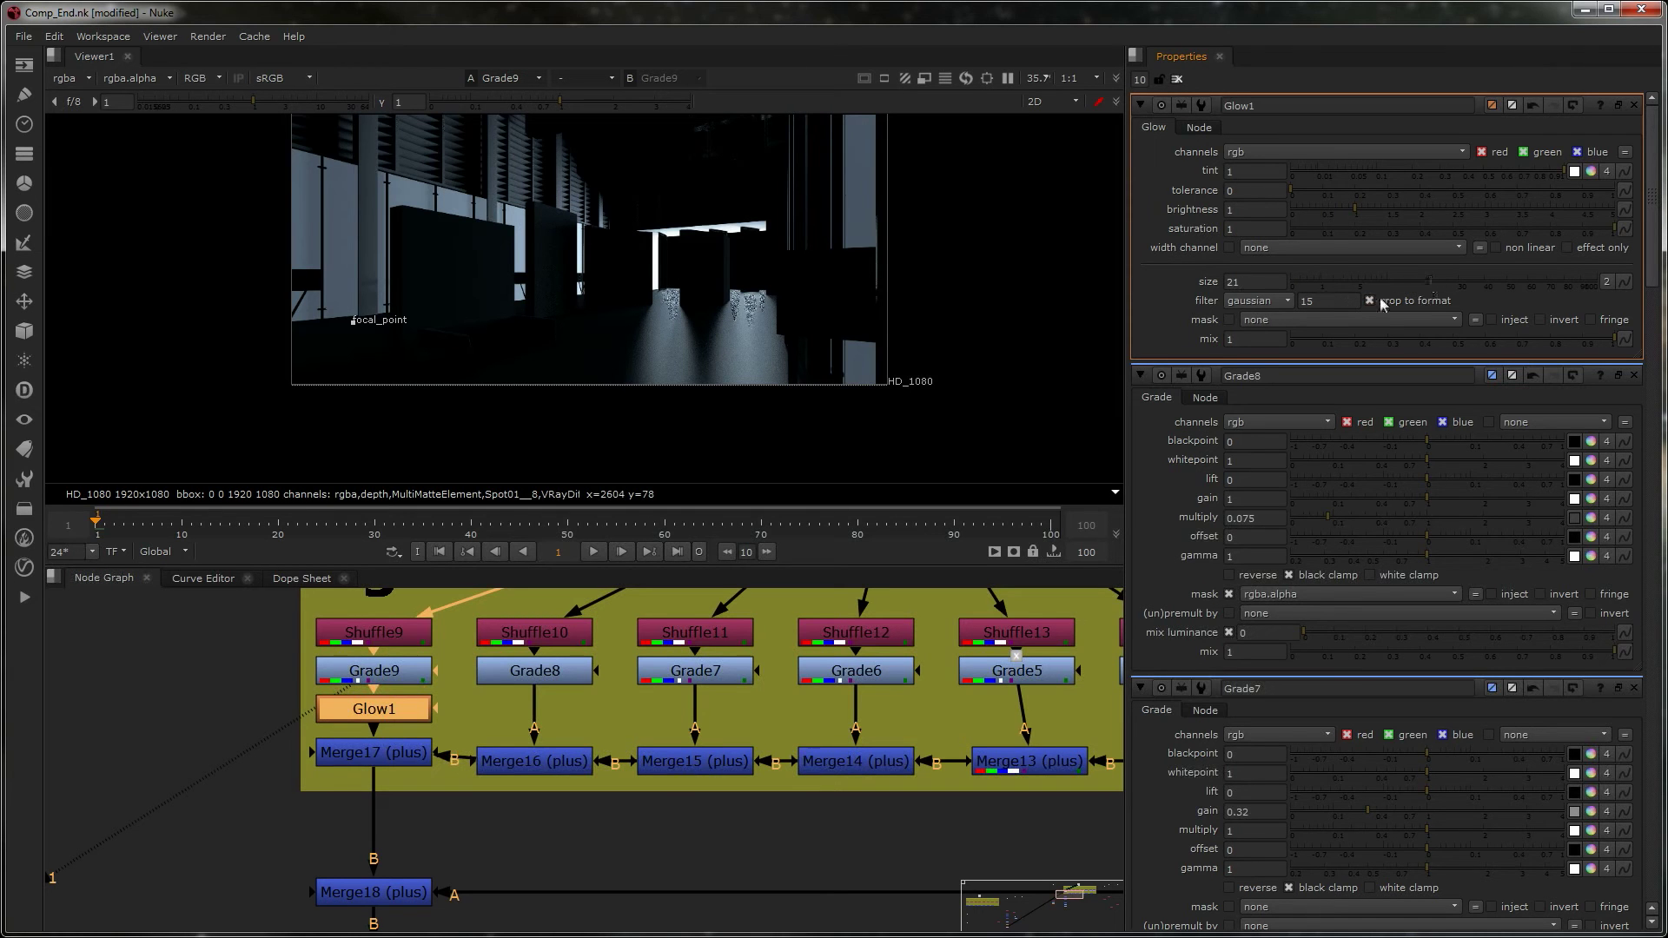
drag(1360, 225, 1373, 210)
click(1324, 190)
click(1302, 152)
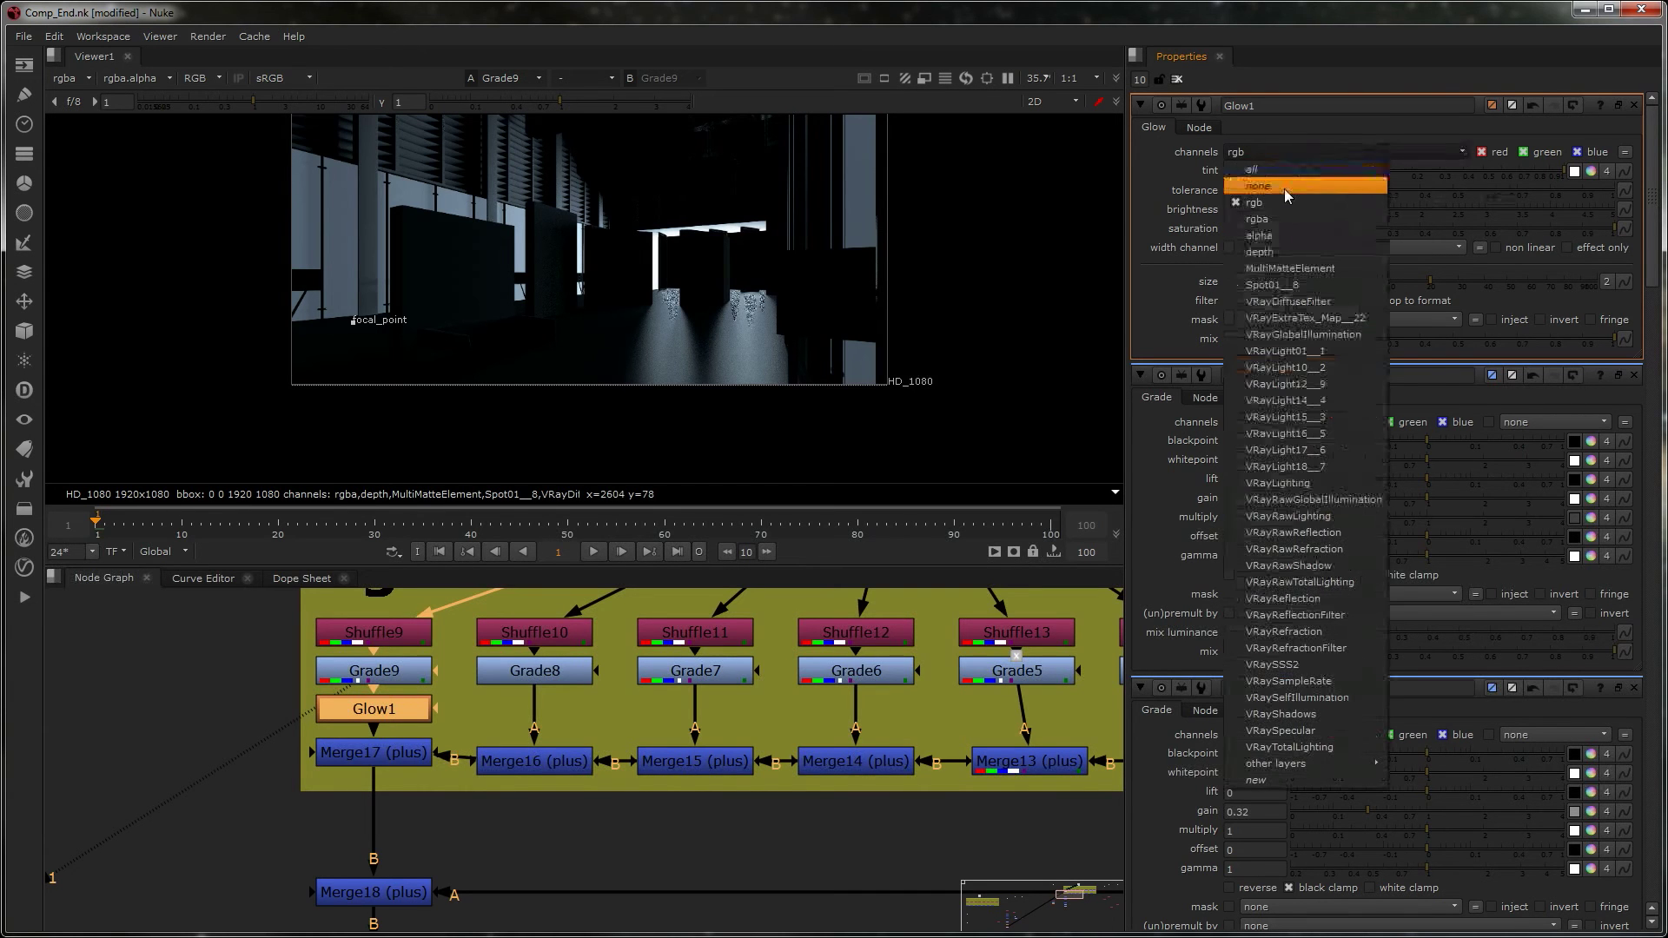
click(1274, 172)
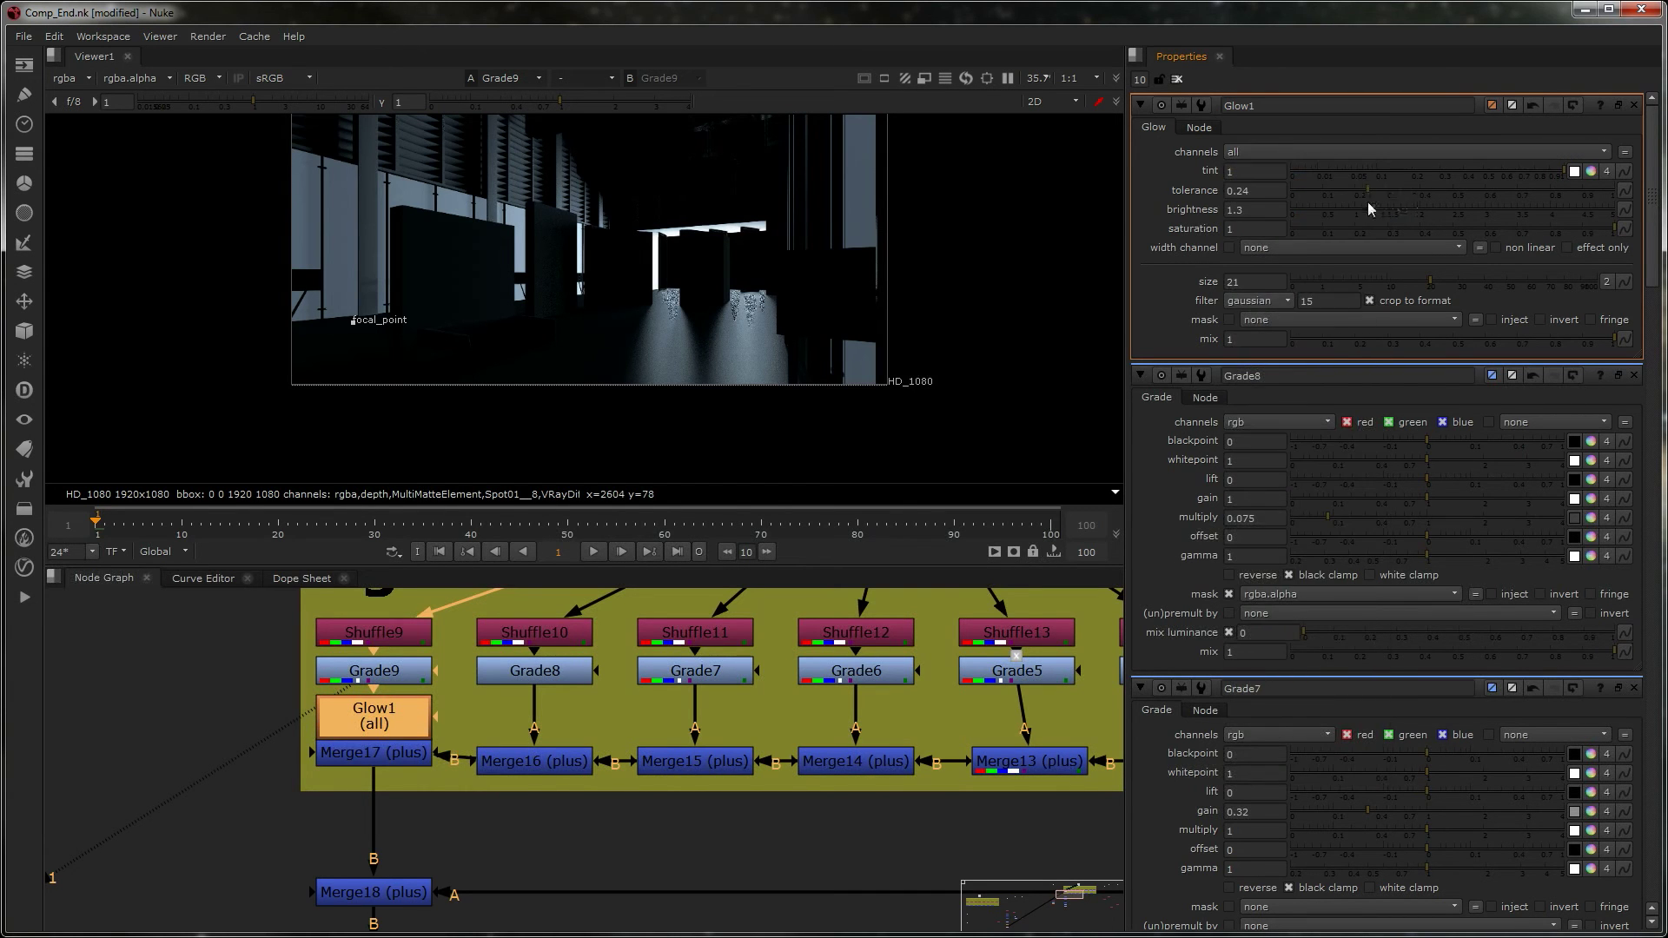
key(1)
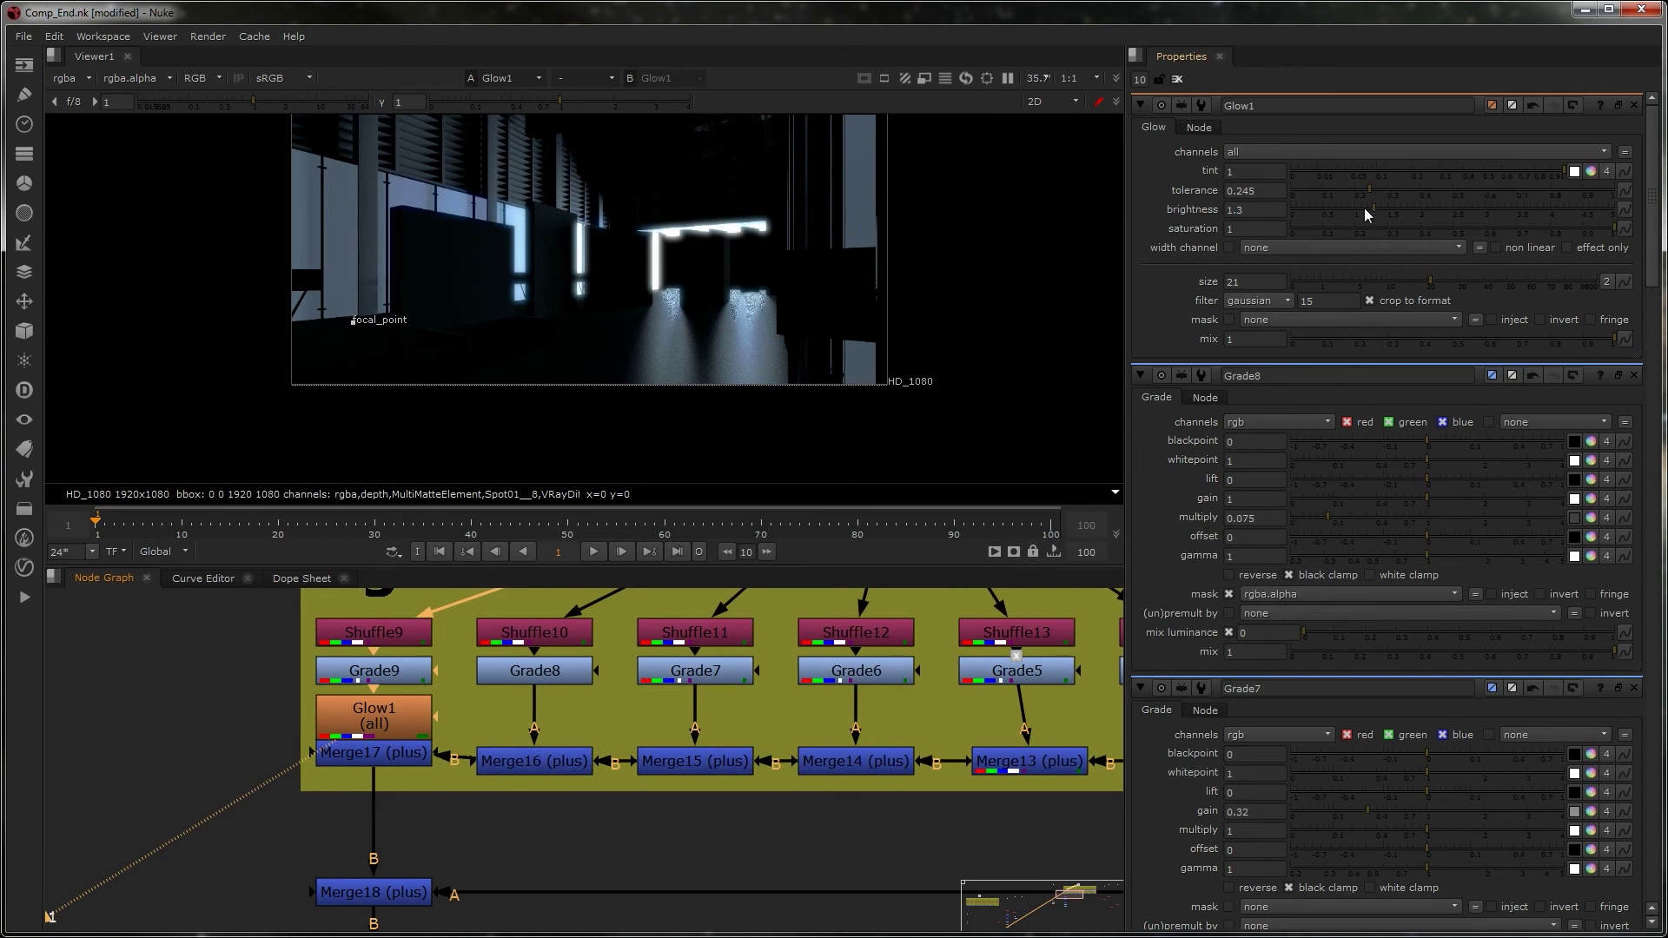
- Set Glow1's tolerance to 0.145, size to 37.5 and mix to 0.4, checking the result on Merge17's output
mouse_move(1360, 195)
mouse_down()
mouse_move(1290, 202)
mouse_move(1352, 203)
mouse_up()
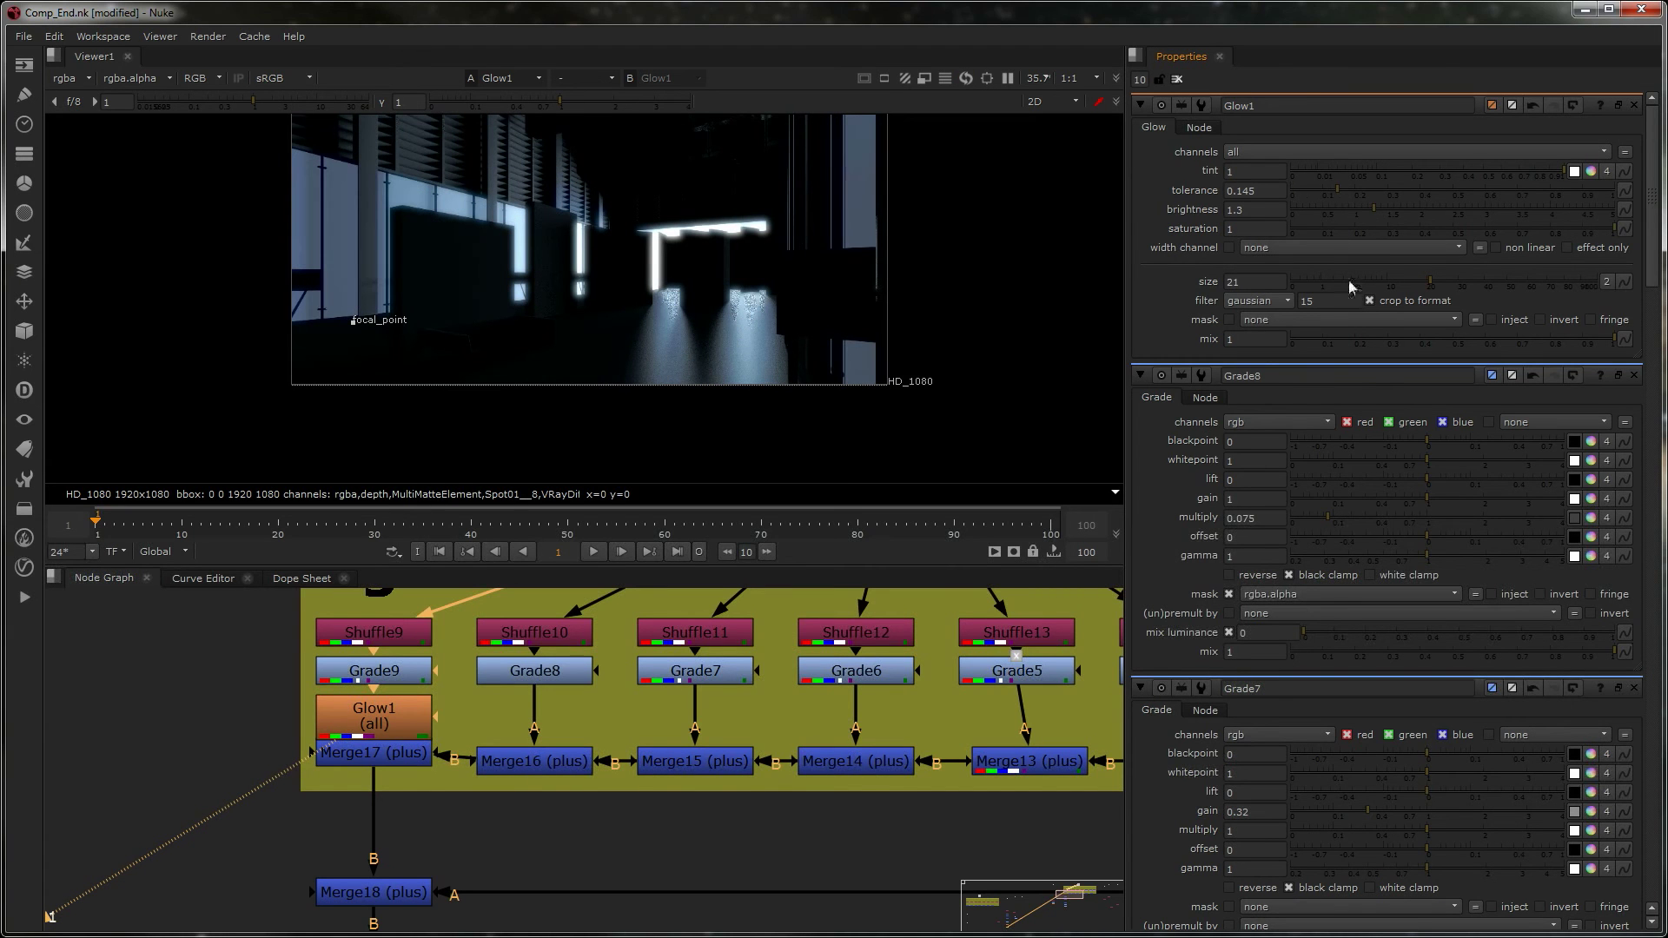
drag(1432, 280, 1478, 285)
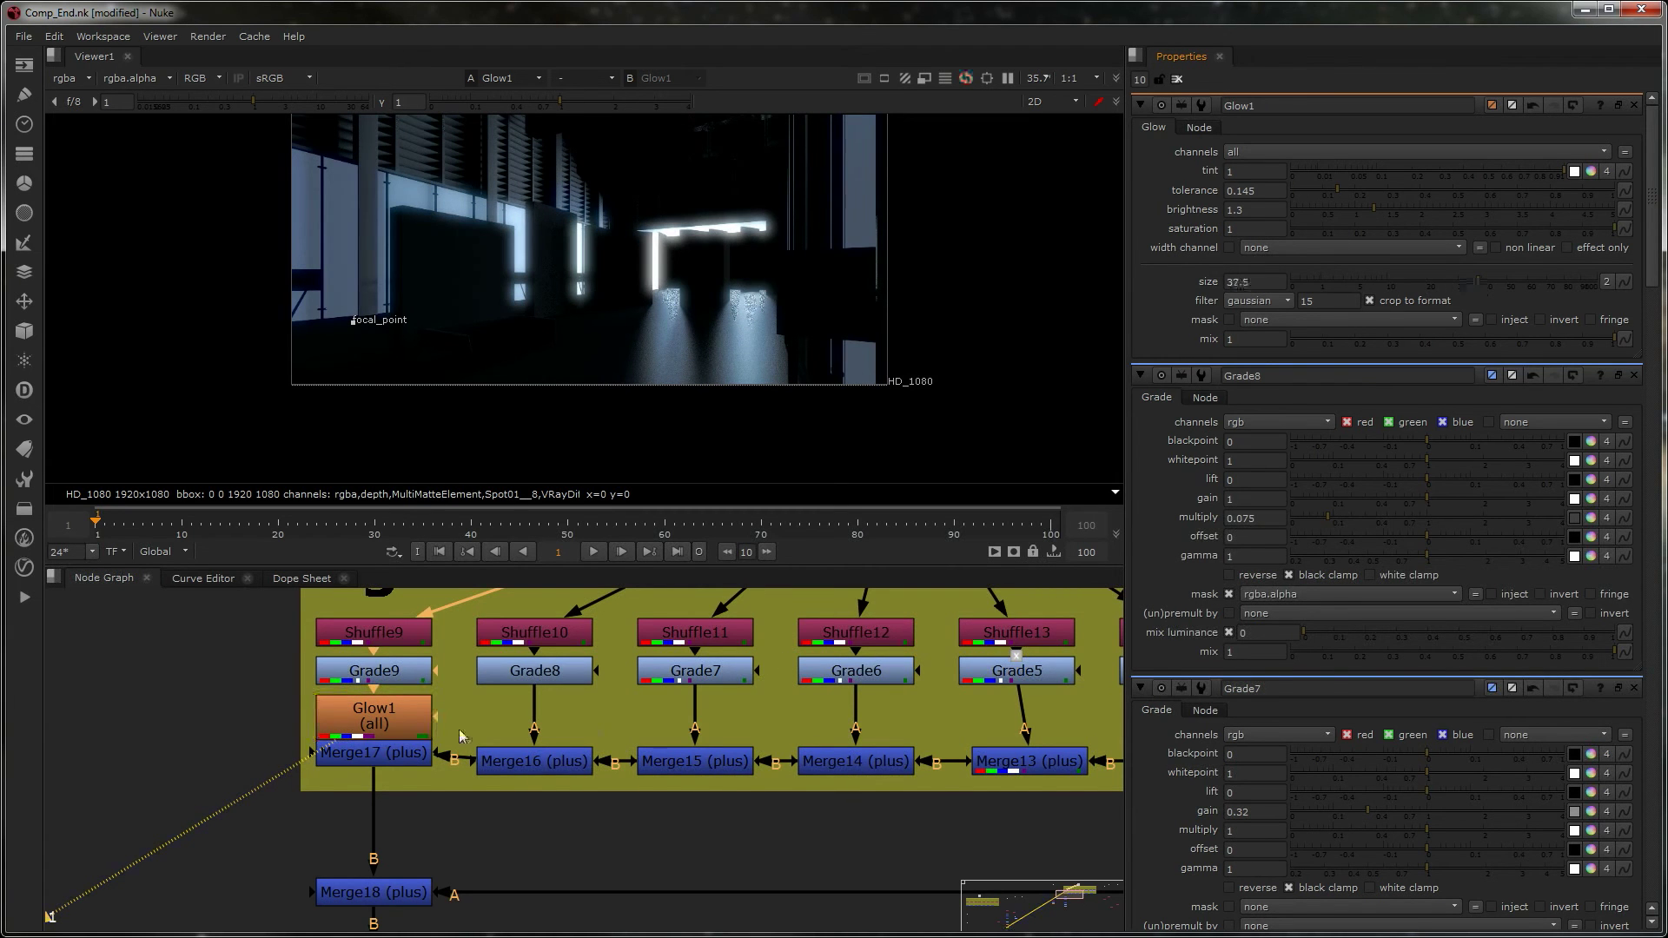
click(374, 759)
key(1)
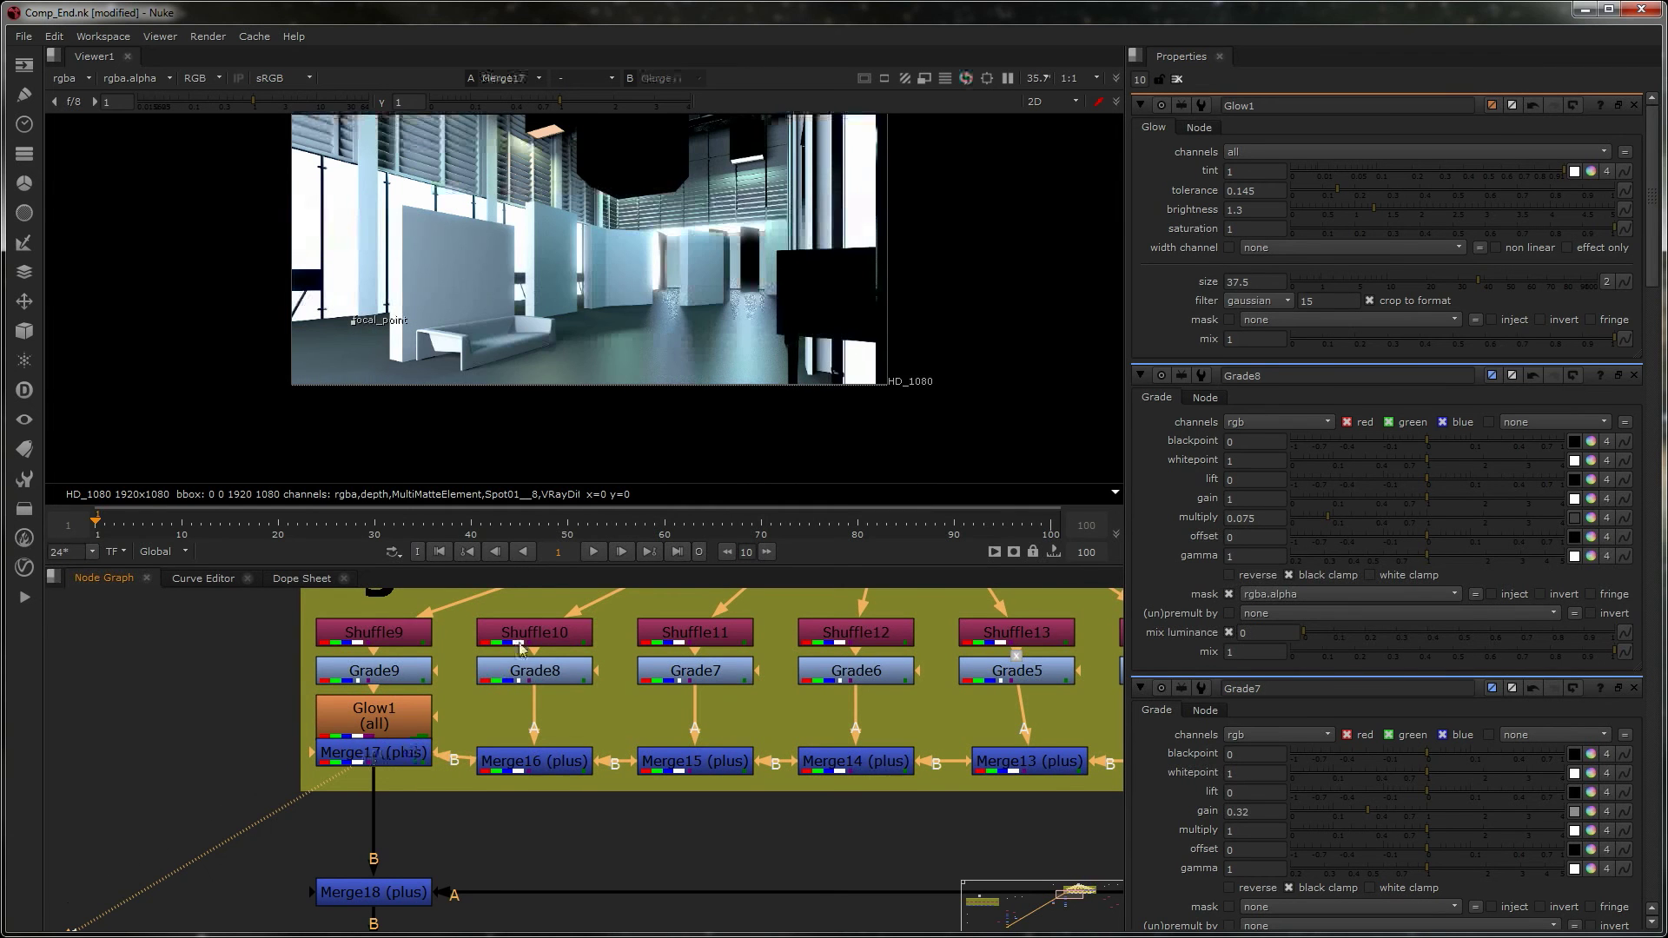
drag(1569, 345, 1421, 358)
scroll(905, 385, down, 2)
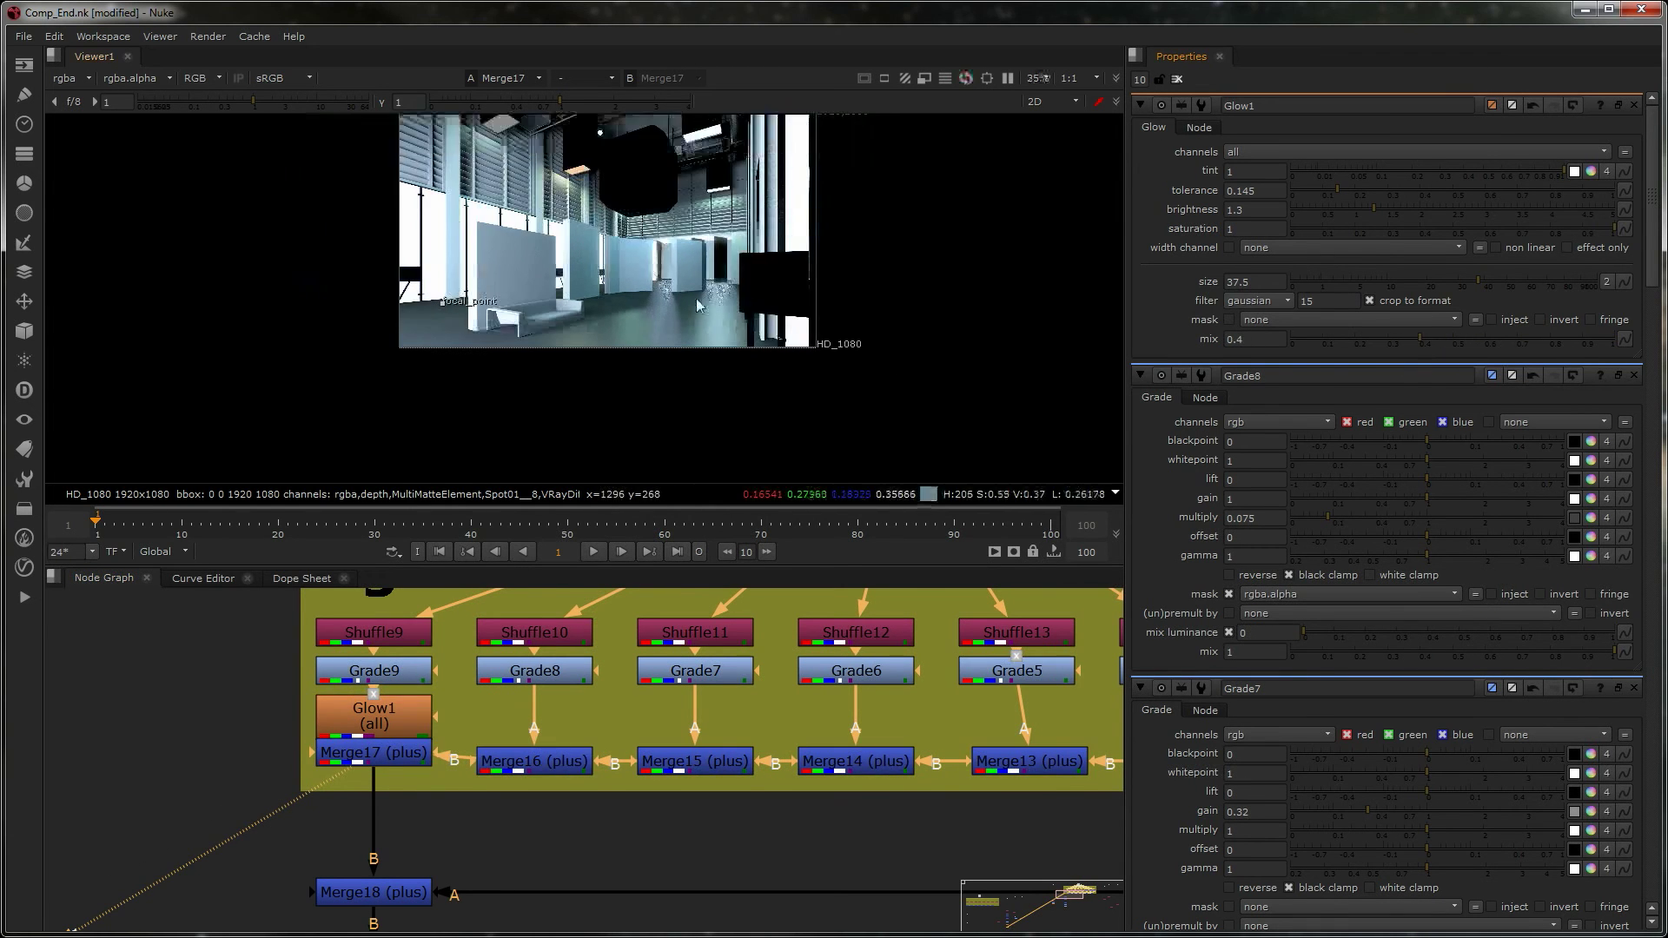
- Disable and re-enable Merge11, Merge12 and Merge13 in turn to compare each light's contribution to the LightSelect sum
middle_drag(681, 346, 561, 359)
mouse_move(582, 815)
middle_down()
mouse_move(562, 773)
mouse_move(290, 797)
middle_up()
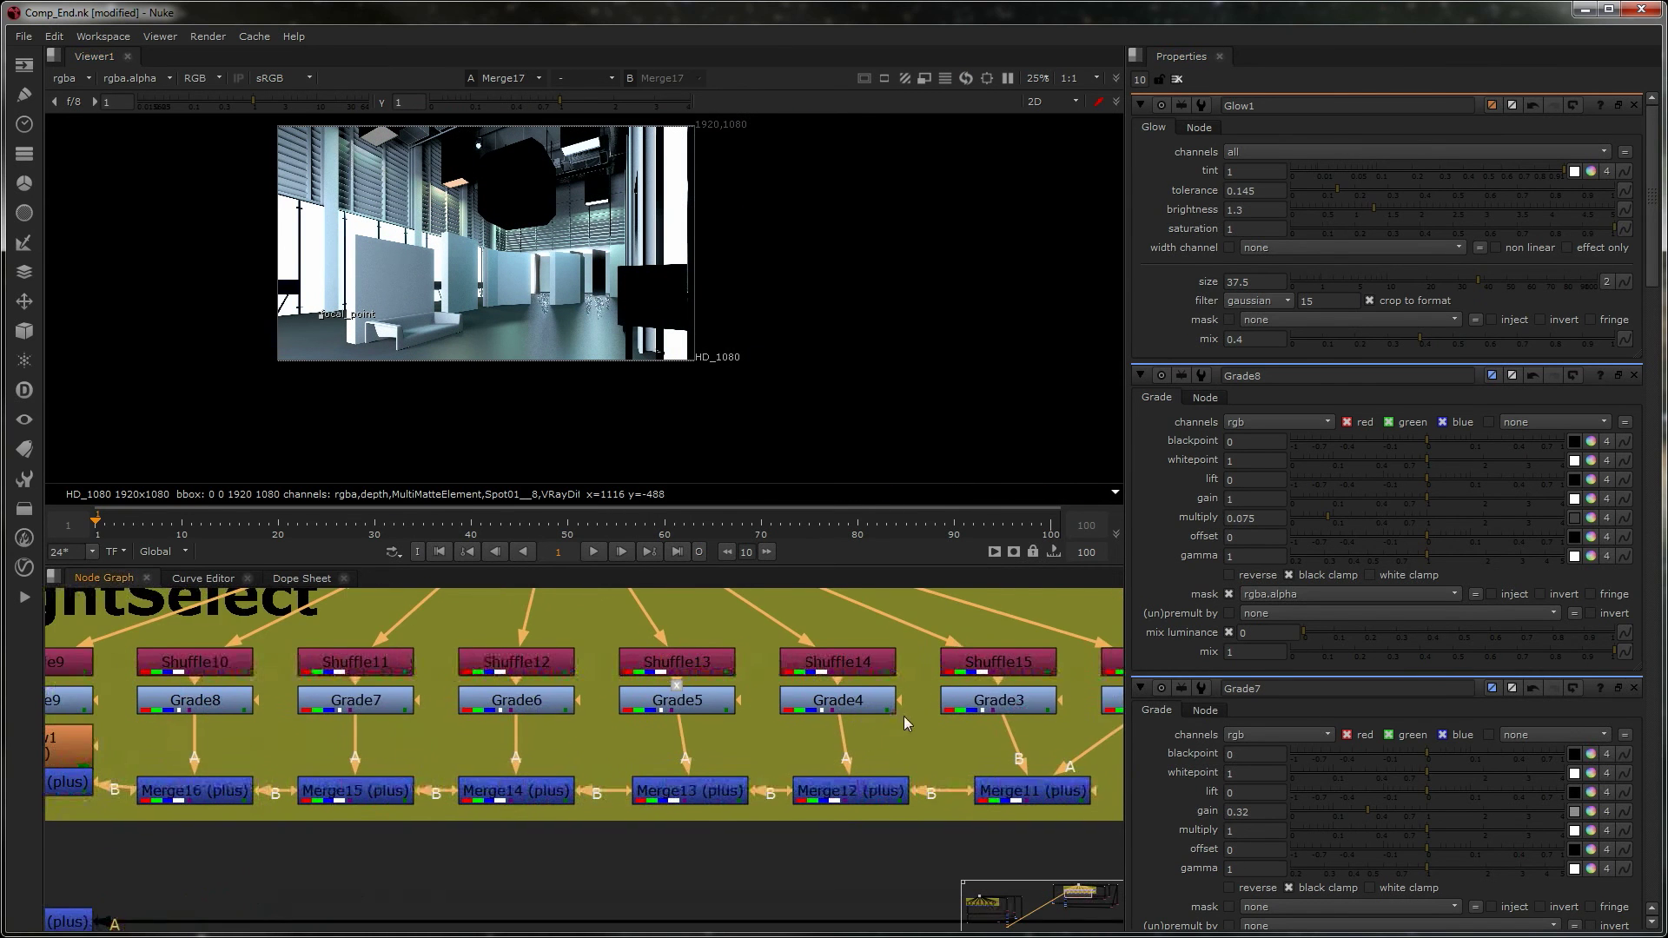
middle_drag(1081, 746, 679, 754)
click(671, 801)
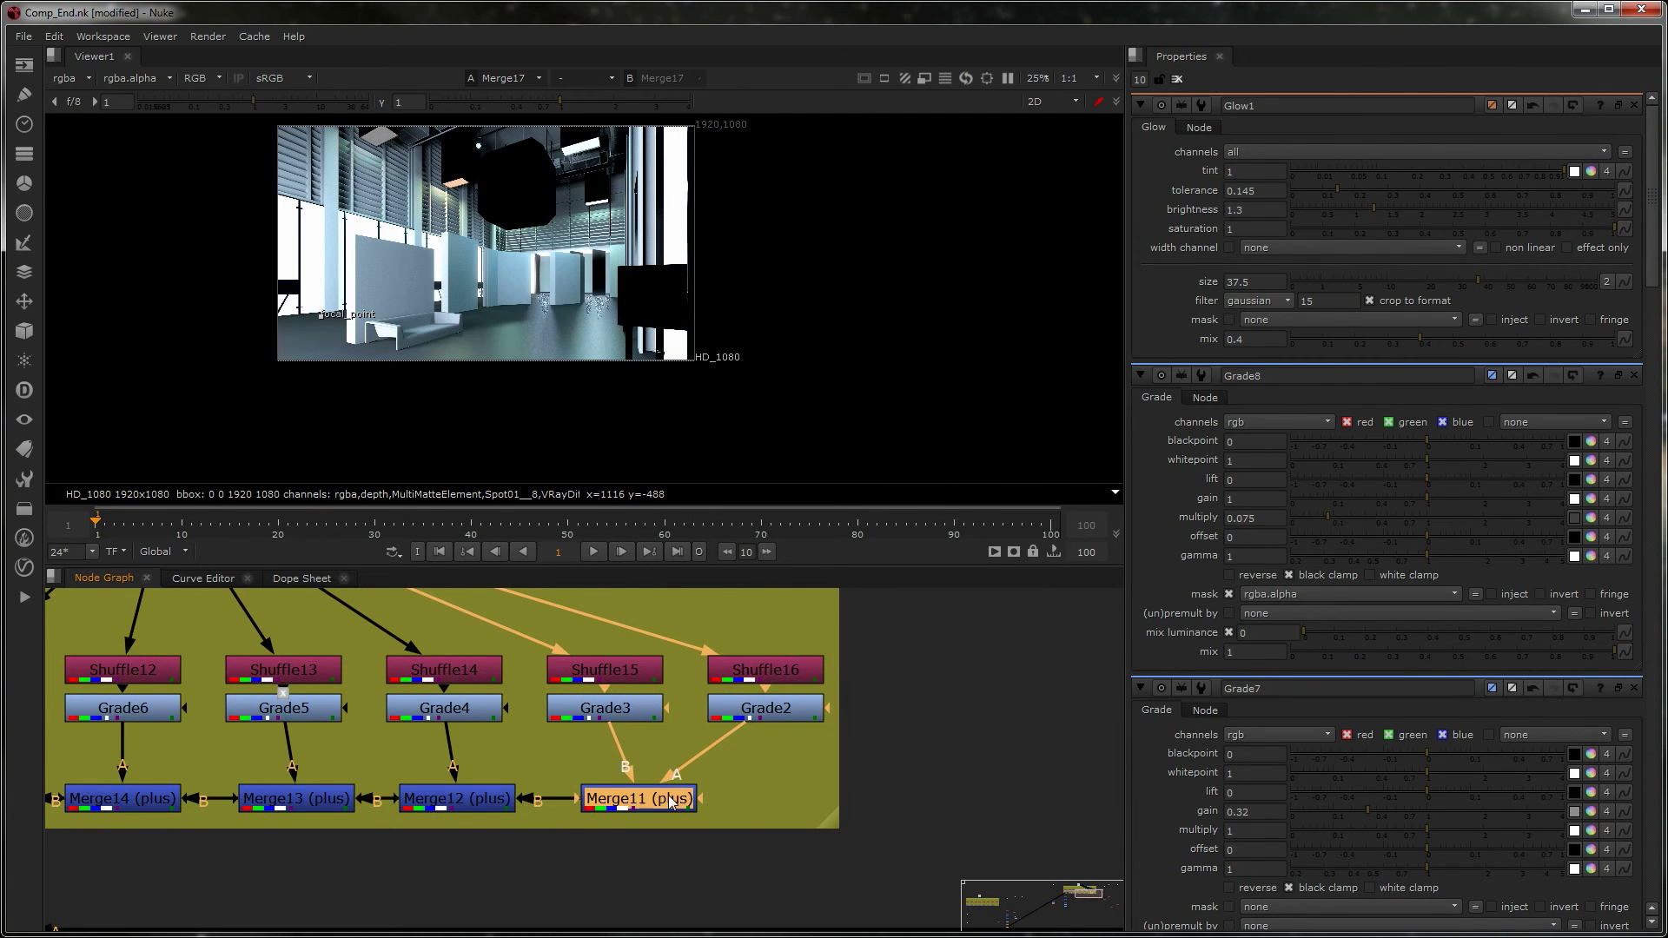
key(d)
key(d)
click(493, 804)
key(d)
key(d)
click(332, 802)
key(d)
key(d)
double_click(331, 801)
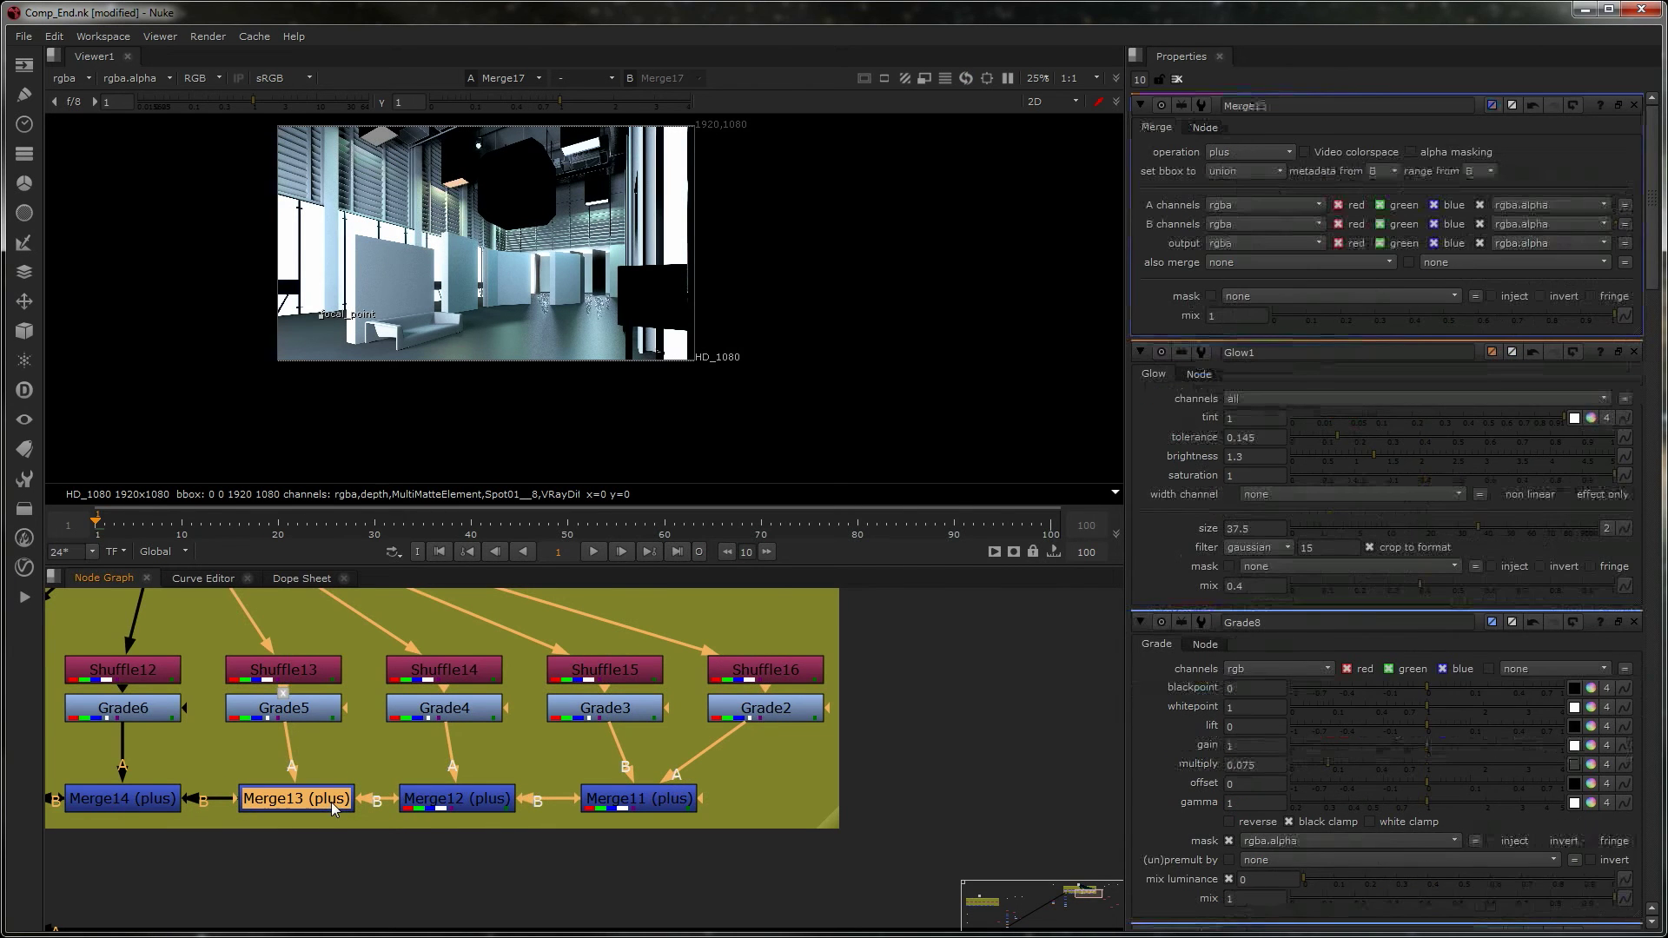
- Disable and re-enable Merge14, Merge15, Merge16 and Merge17 in turn to compare the contribution of their lights
click(148, 796)
key(d)
key(d)
middle_drag(147, 796, 388, 789)
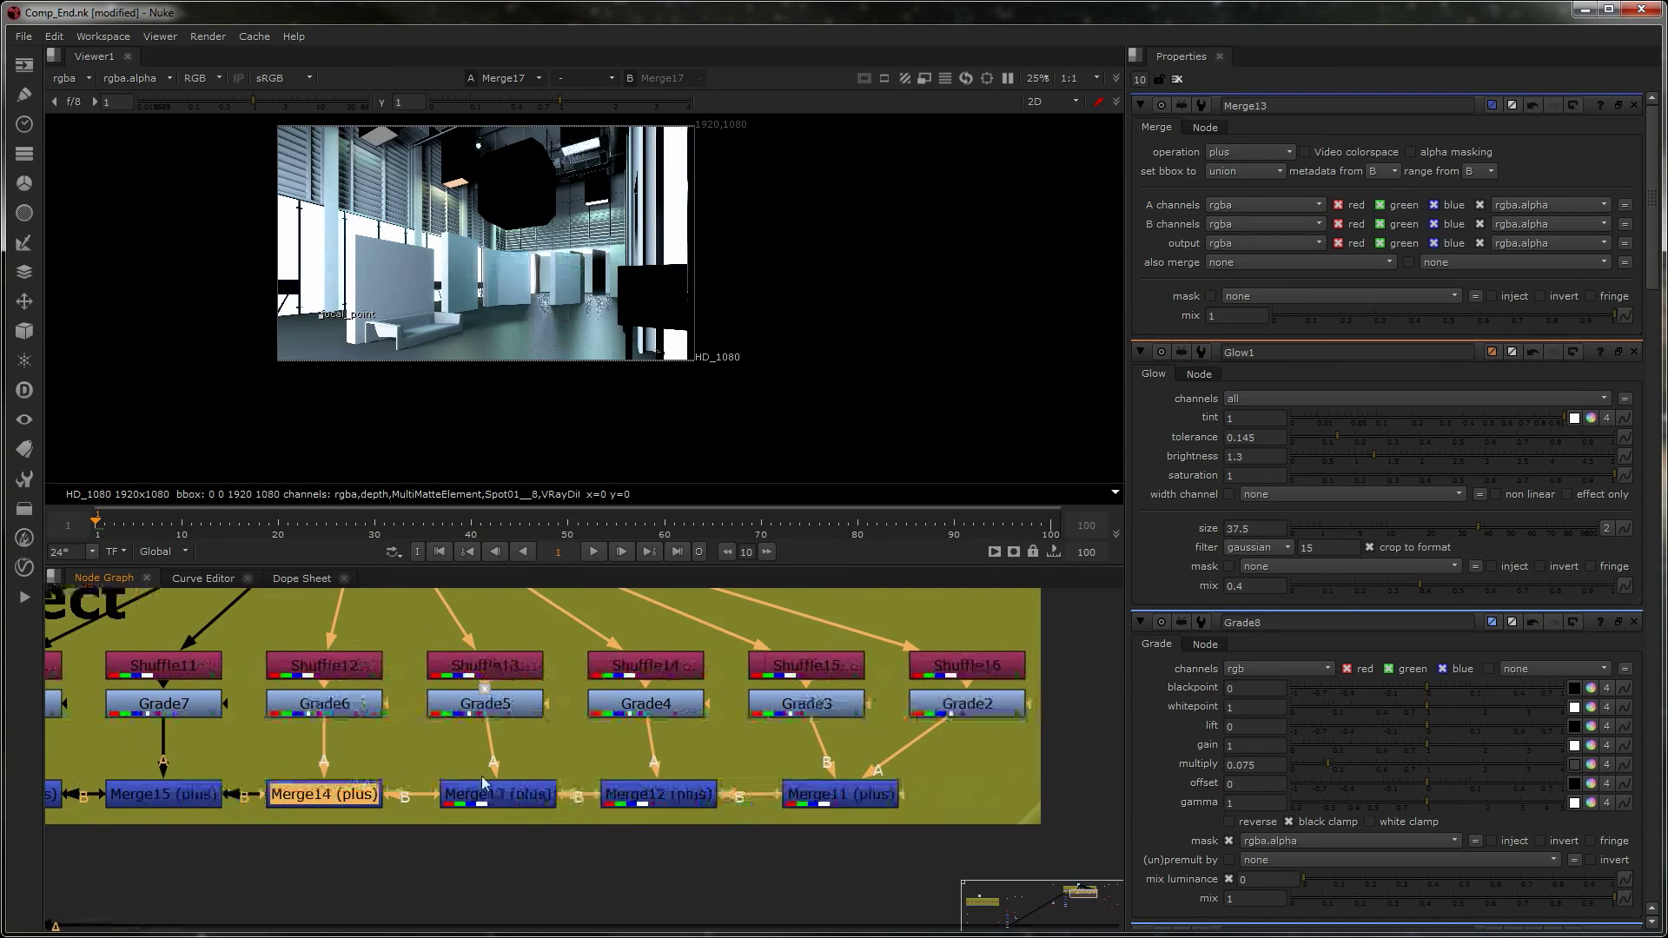
click(217, 796)
key(d)
key(d)
middle_drag(217, 795, 411, 776)
click(247, 769)
key(d)
key(d)
click(107, 763)
key(d)
key(d)
- Toggle Merge11 off and on again to check its lights' effect, and open its properties
click(1086, 776)
key(d)
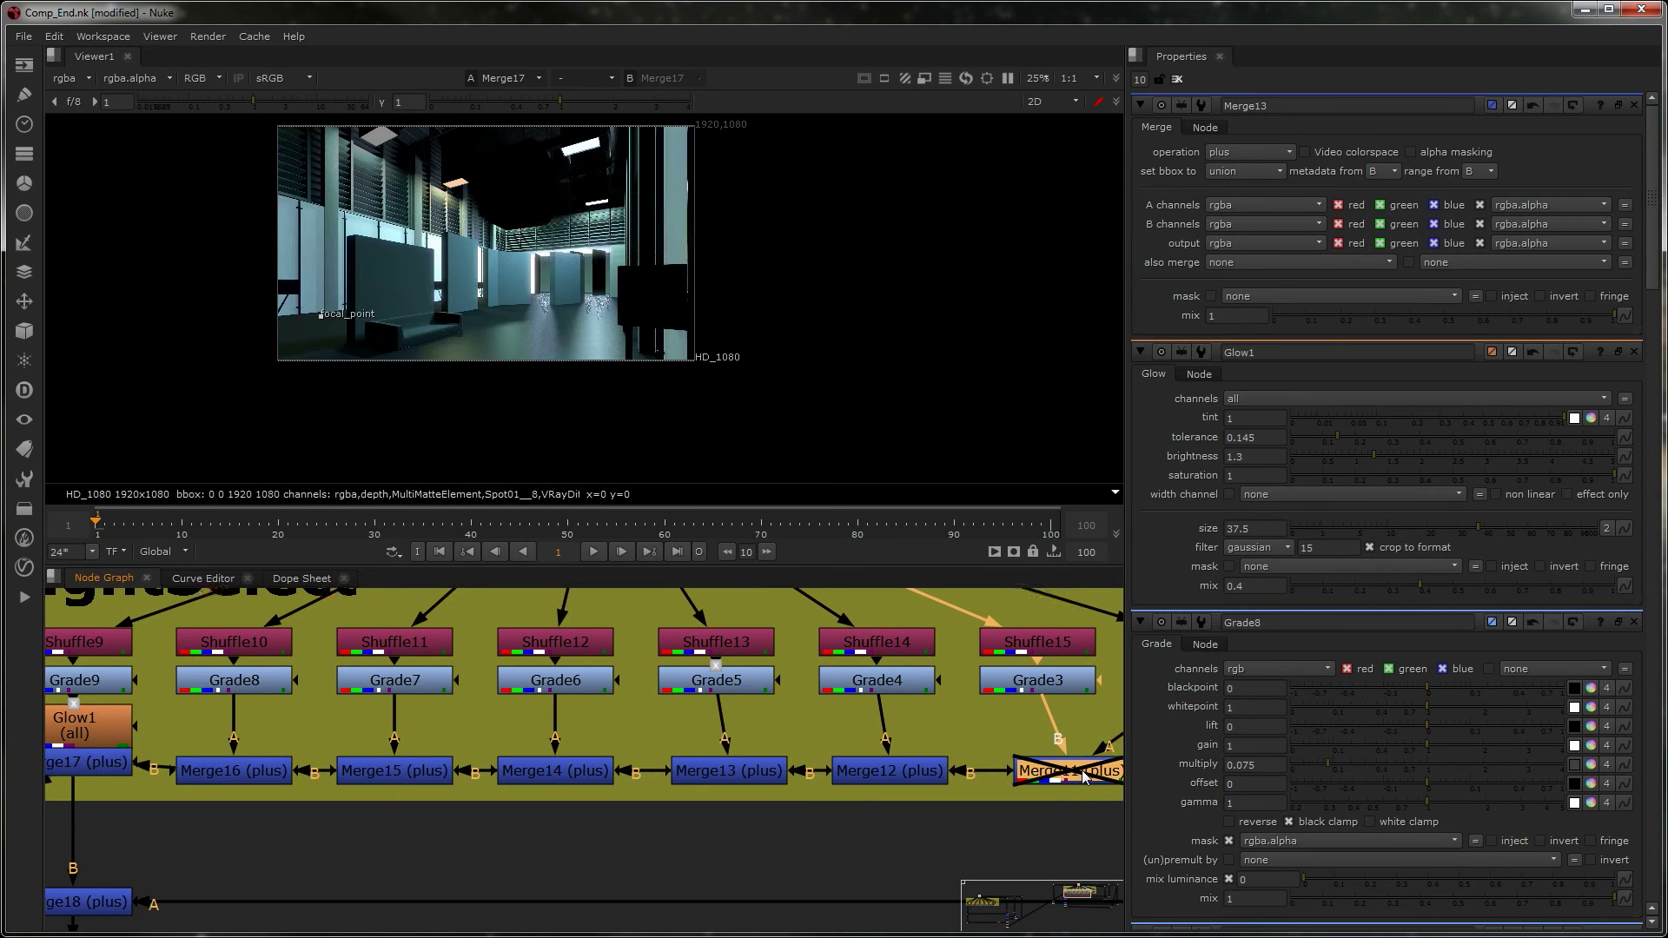
key(d)
double_click(1069, 770)
middle_drag(1100, 736, 898, 731)
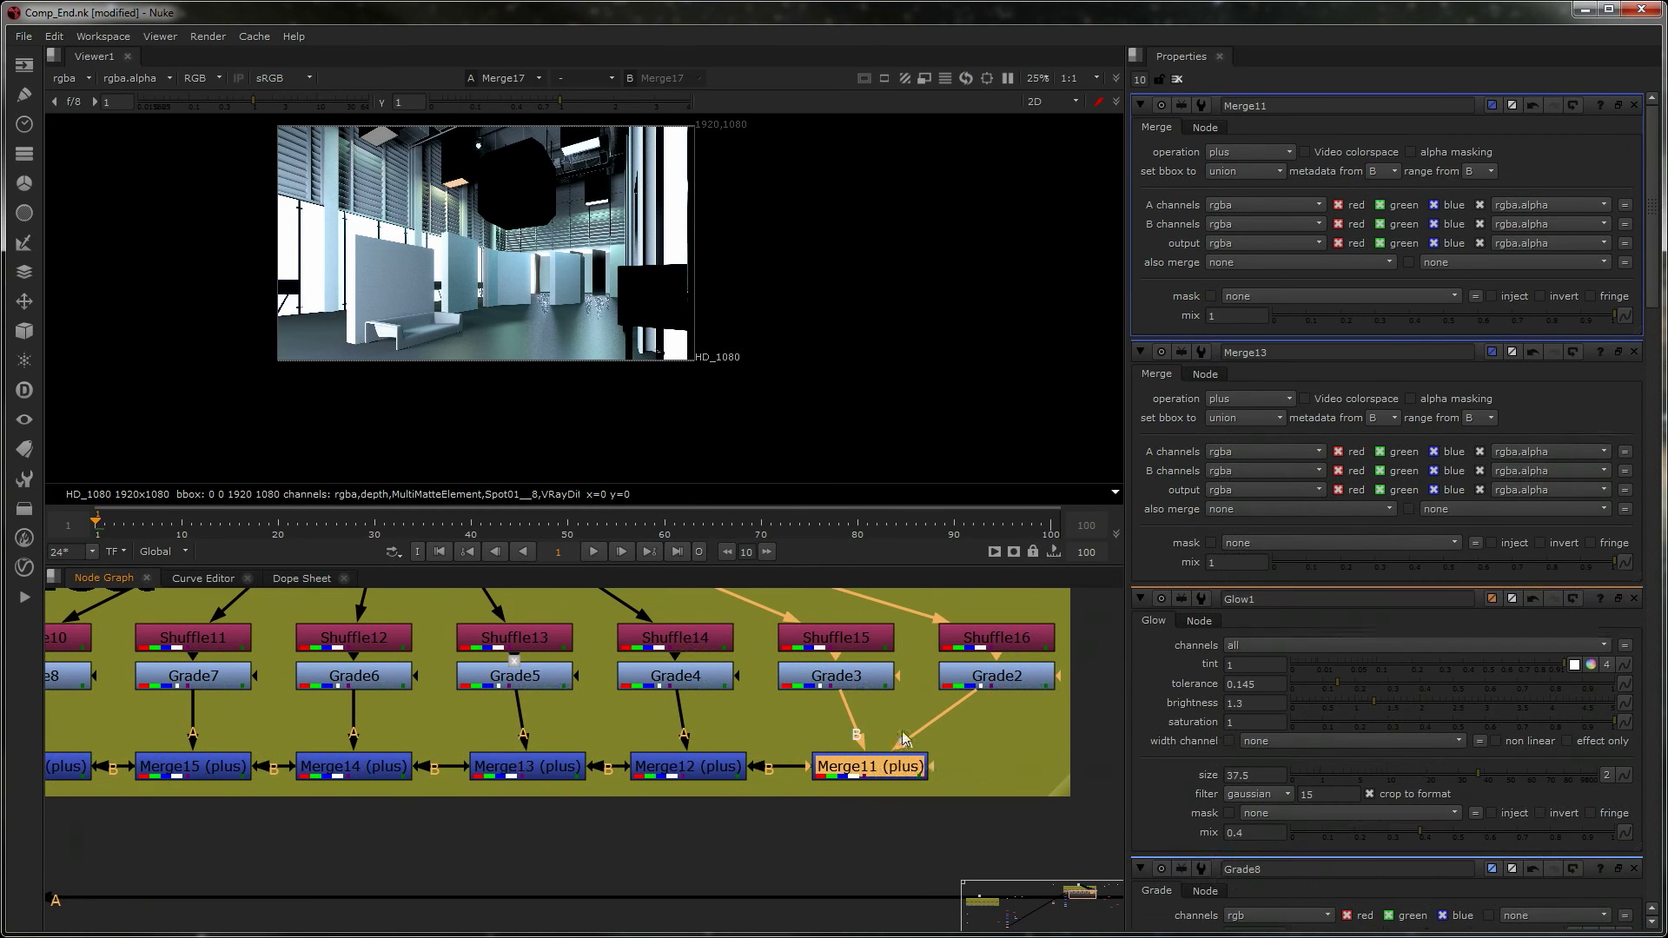
- Space Merge11 away from Merge12, insert a Grade node directly after Merge11 and set its gain to 0.035
drag(884, 769, 977, 763)
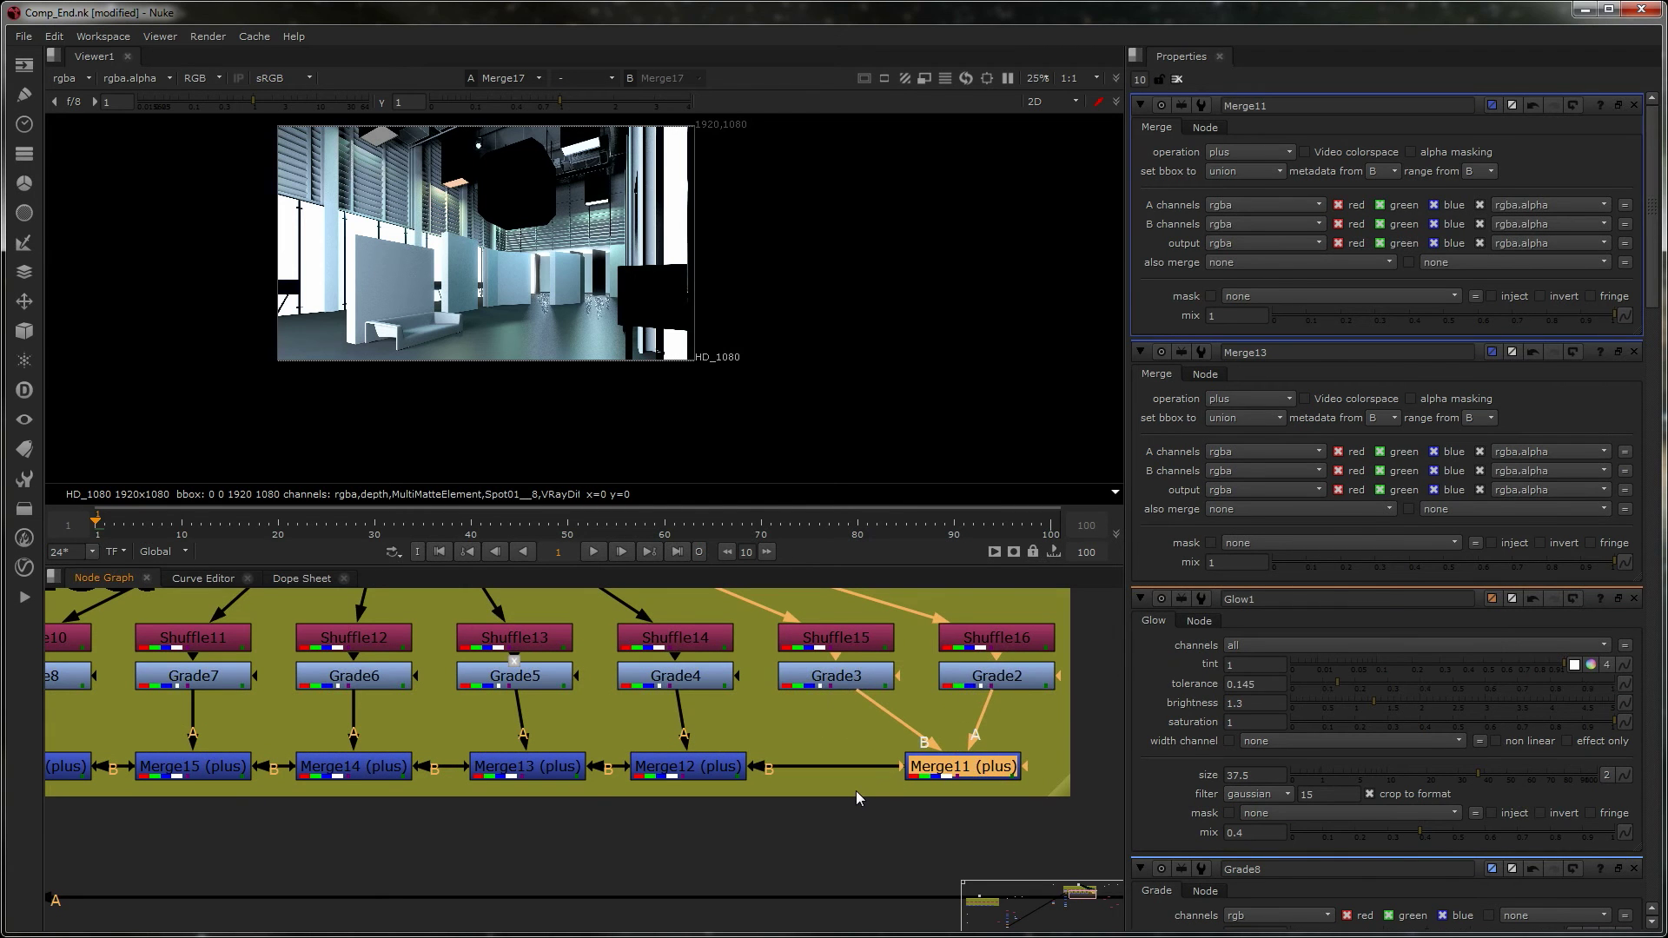
key(g)
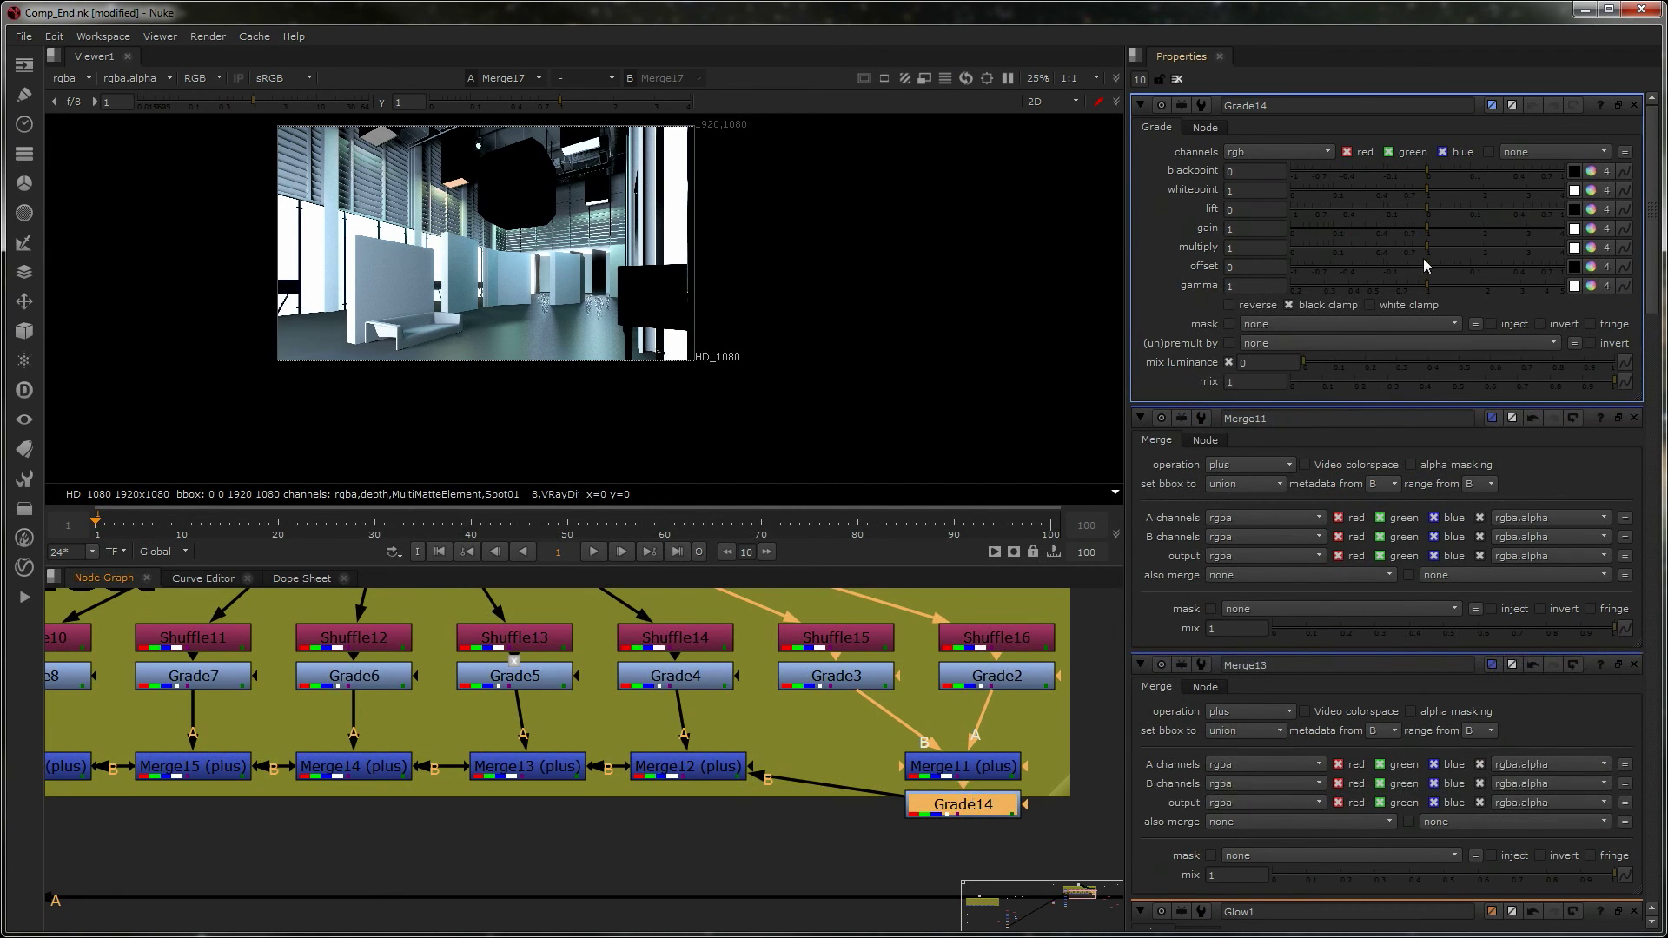
drag(1426, 231, 1282, 245)
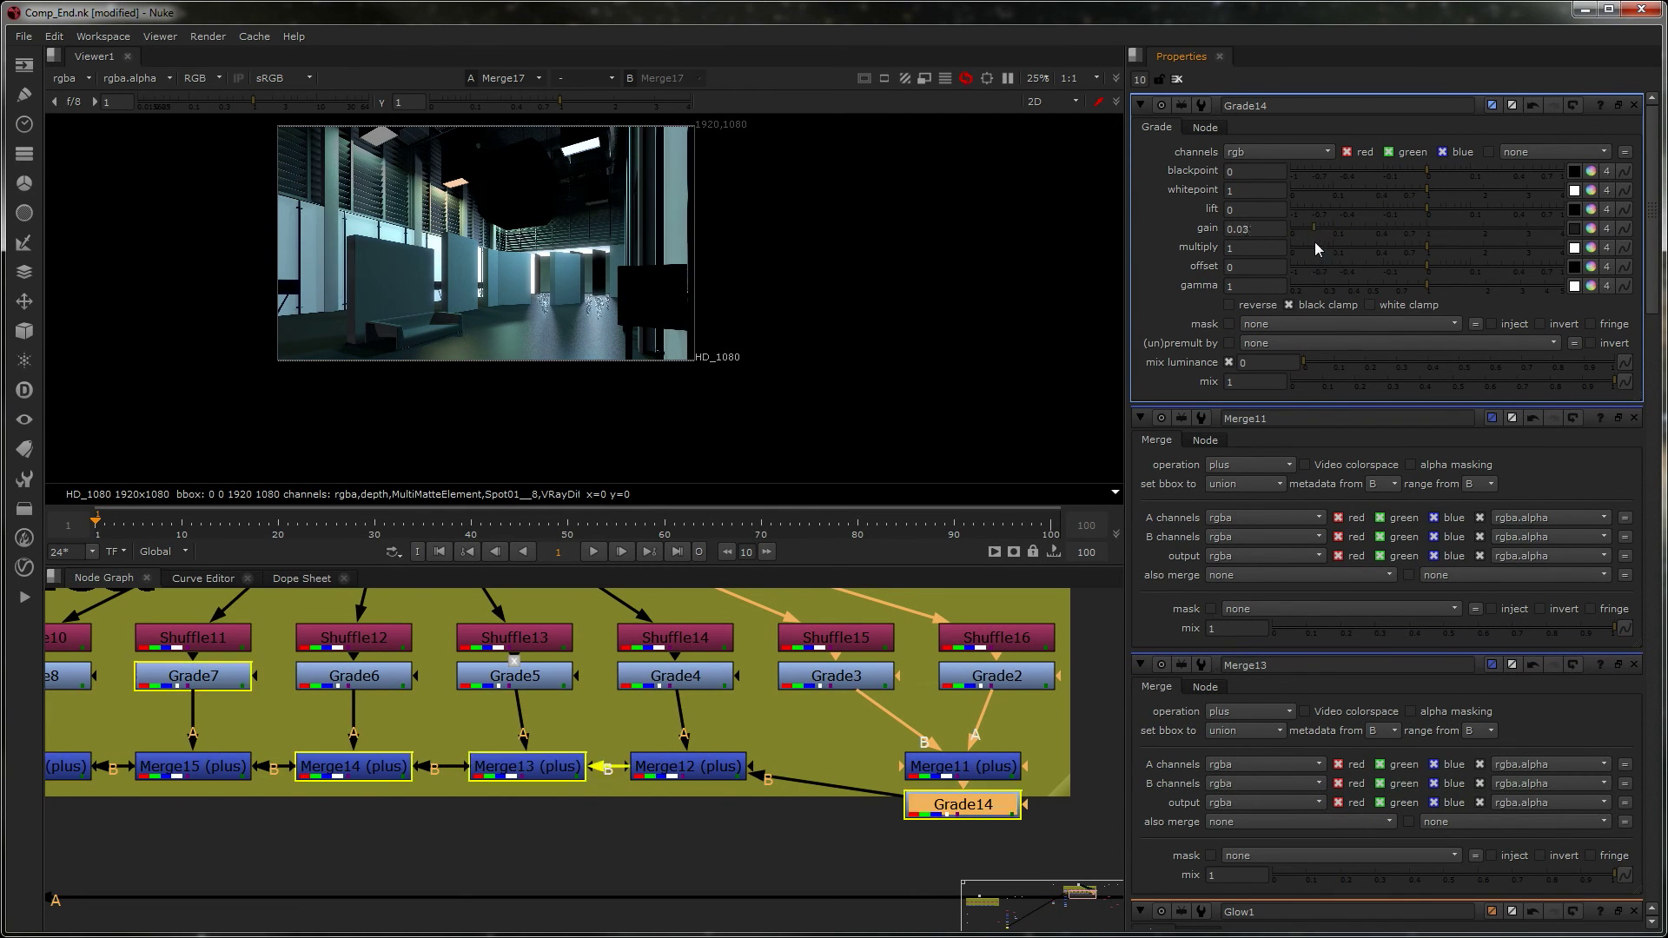
click(1317, 234)
- Tint Grade14 cyan by setting its multiply to red 0.185028, green 1 and blue 0.913882
click(1591, 248)
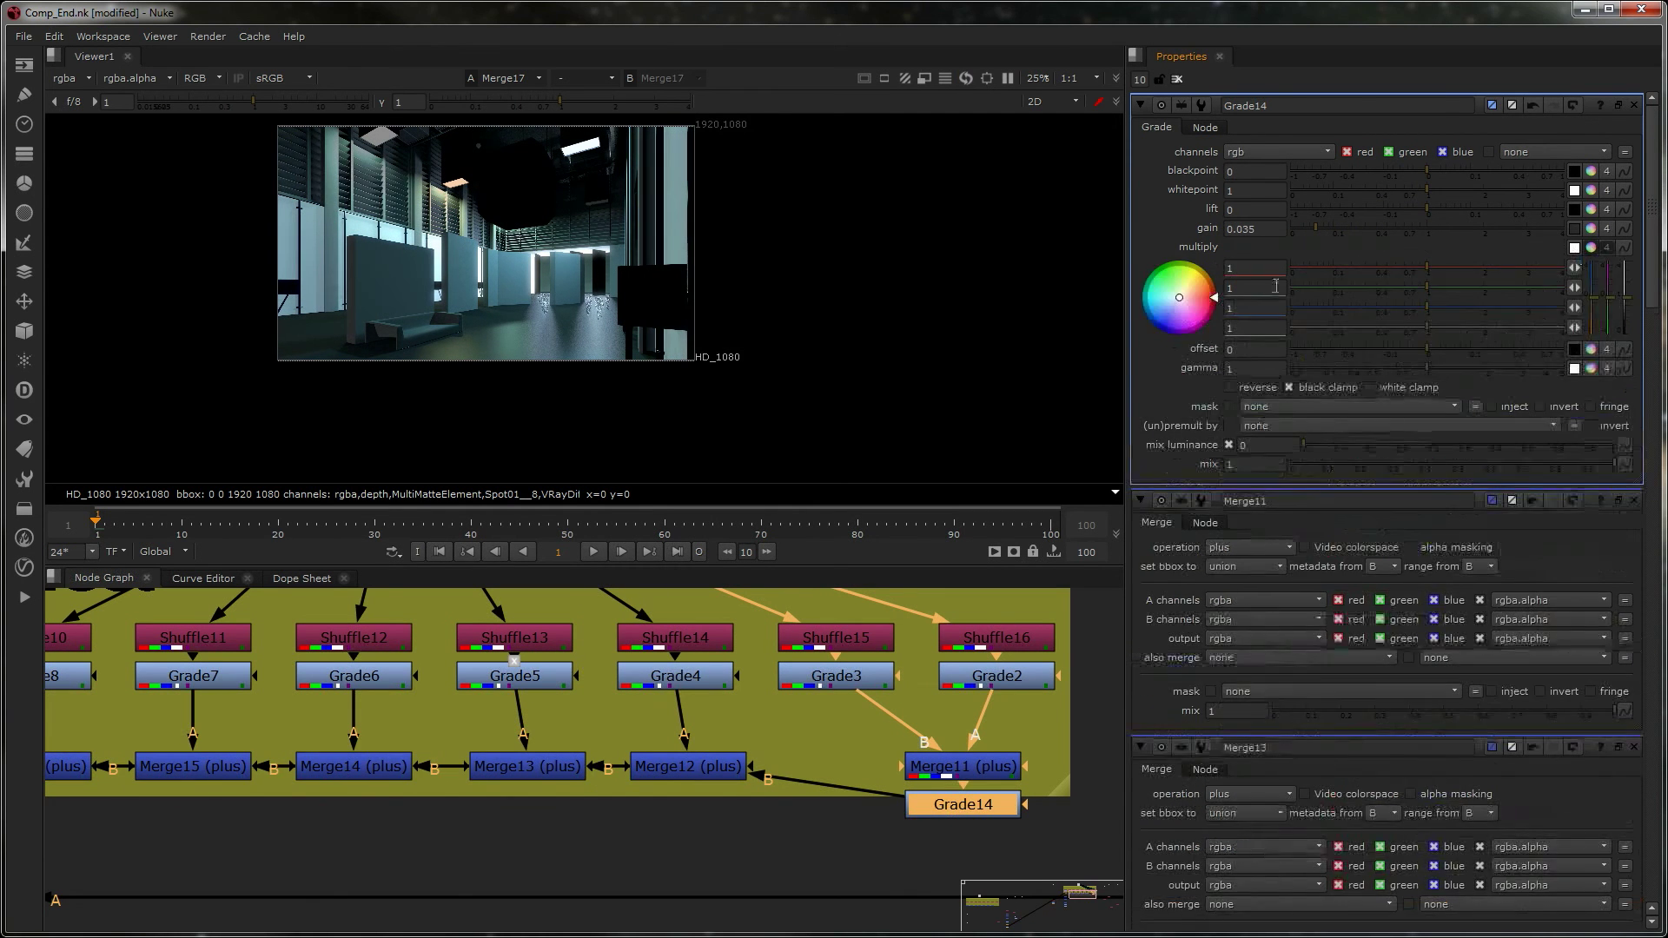
drag(1178, 304, 1043, 391)
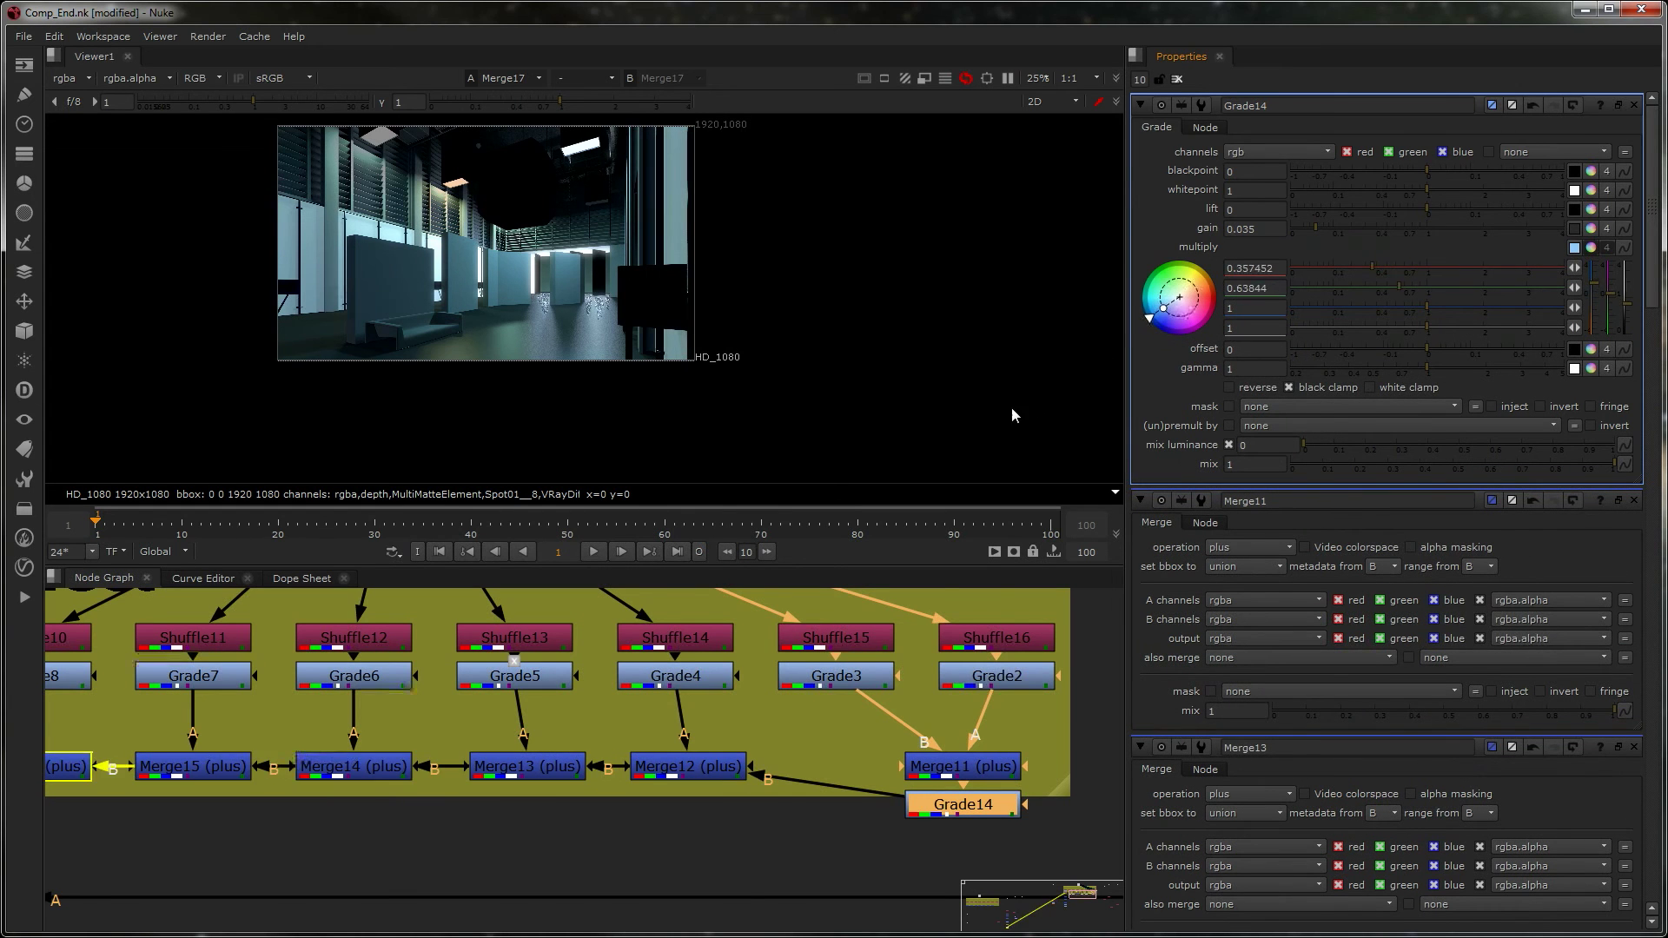
drag(954, 425, 929, 273)
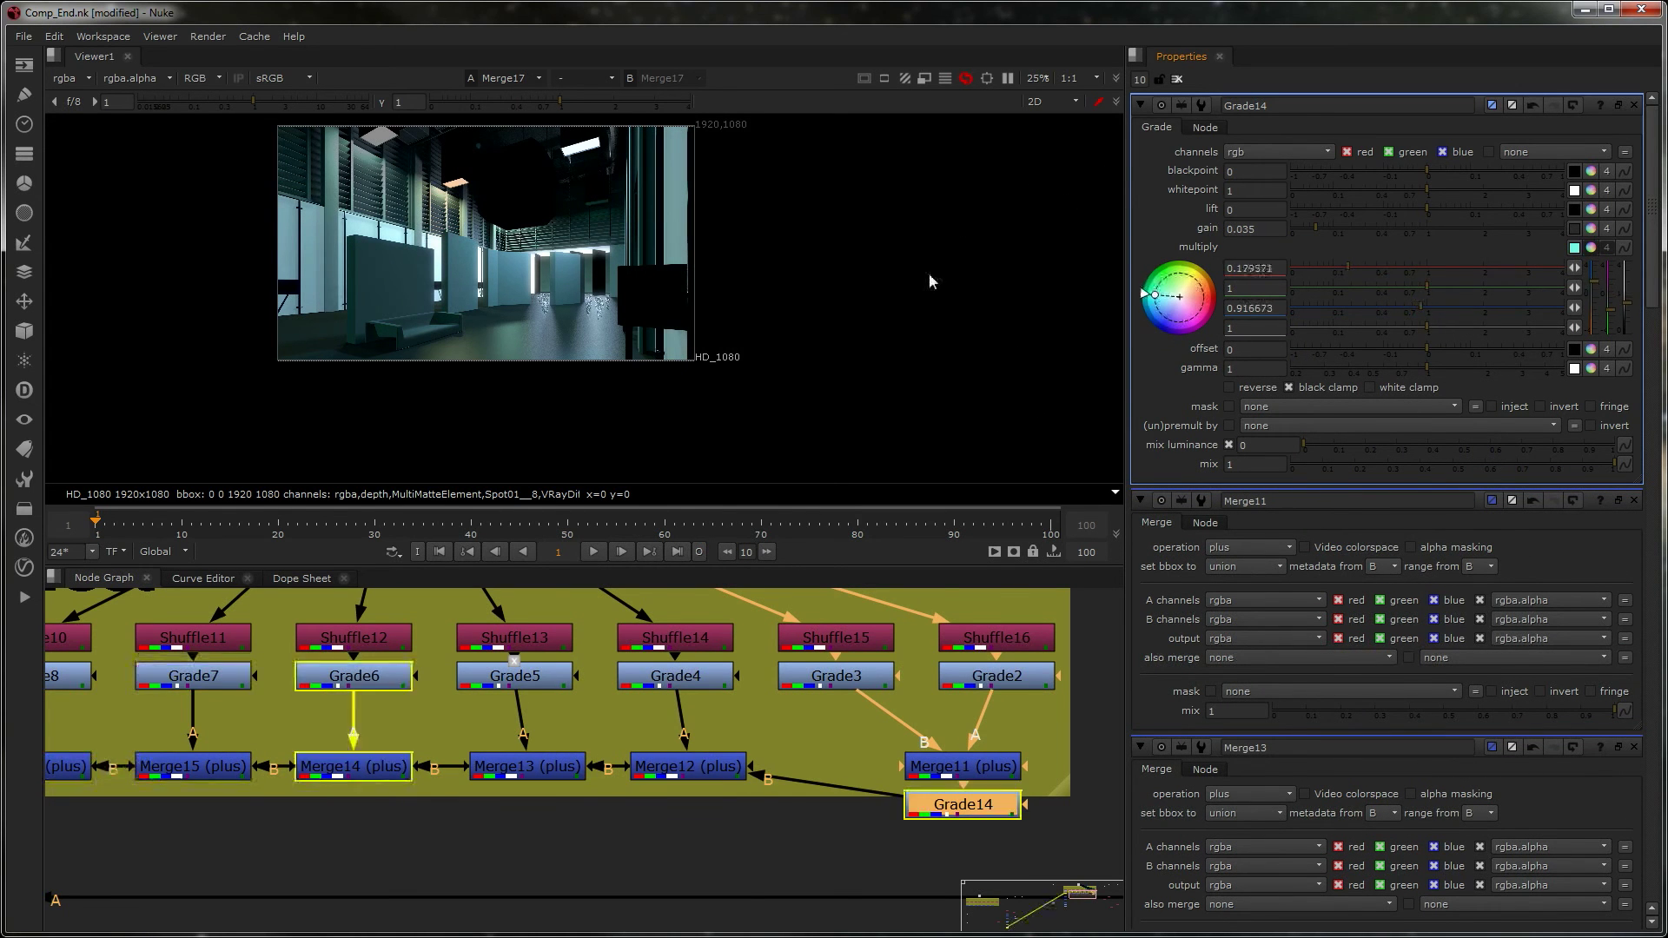
- View the outputs of Merge12, Merge13 and Grade5 and open Grade5's properties to examine the light build-up
click(695, 768)
key(1)
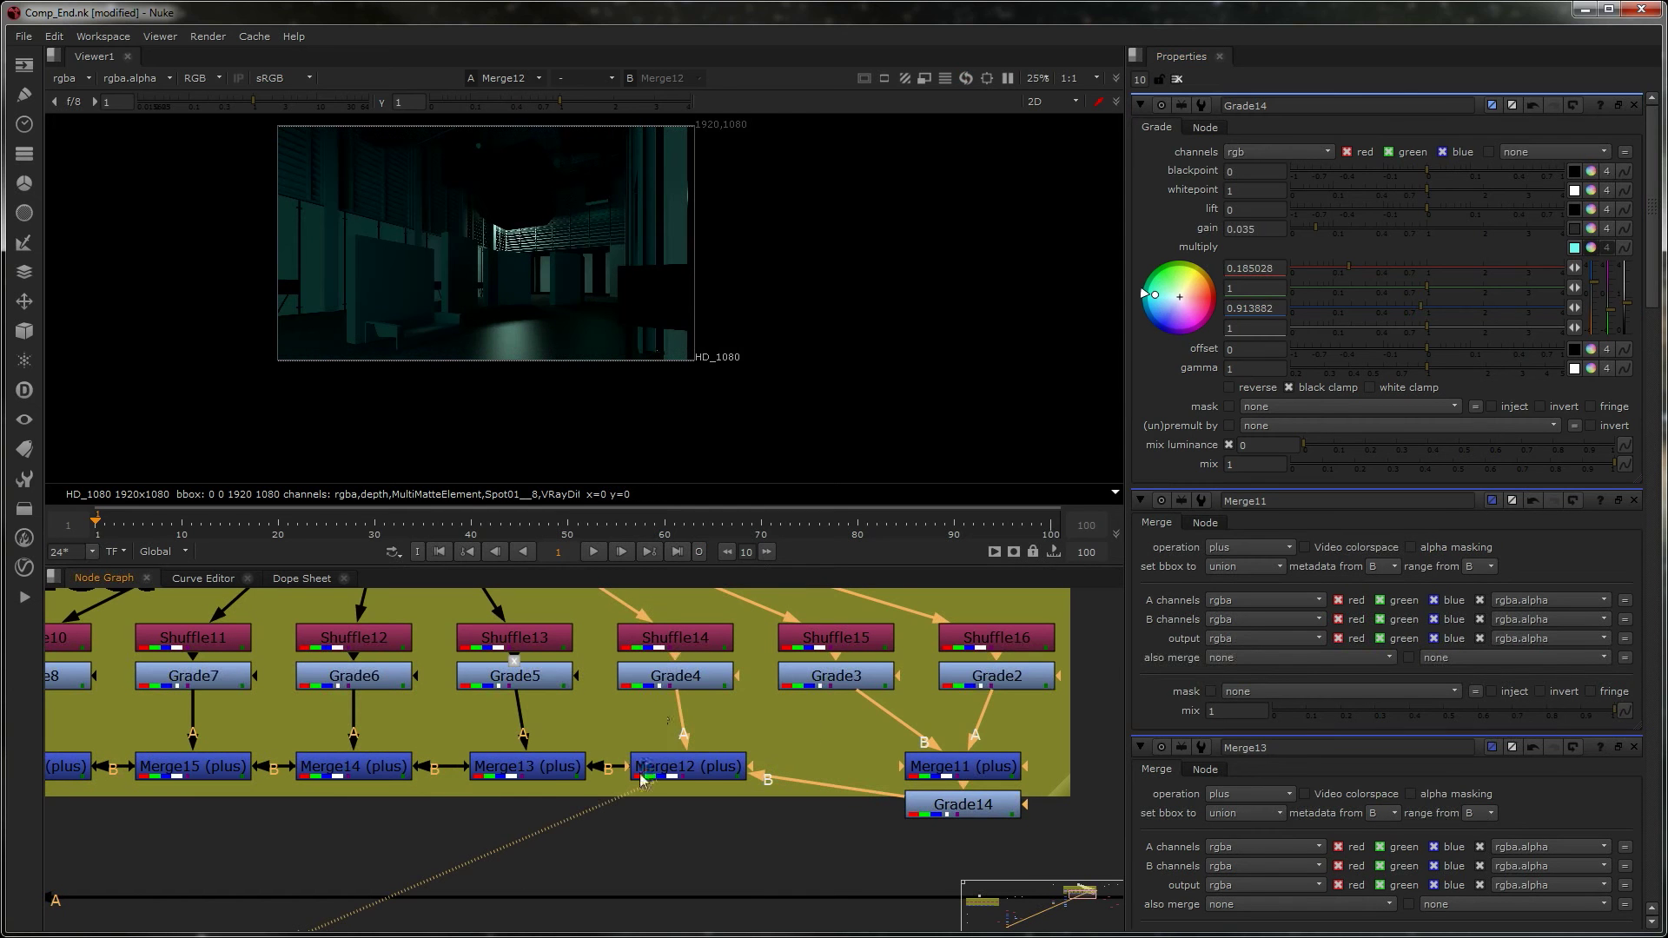
key(1)
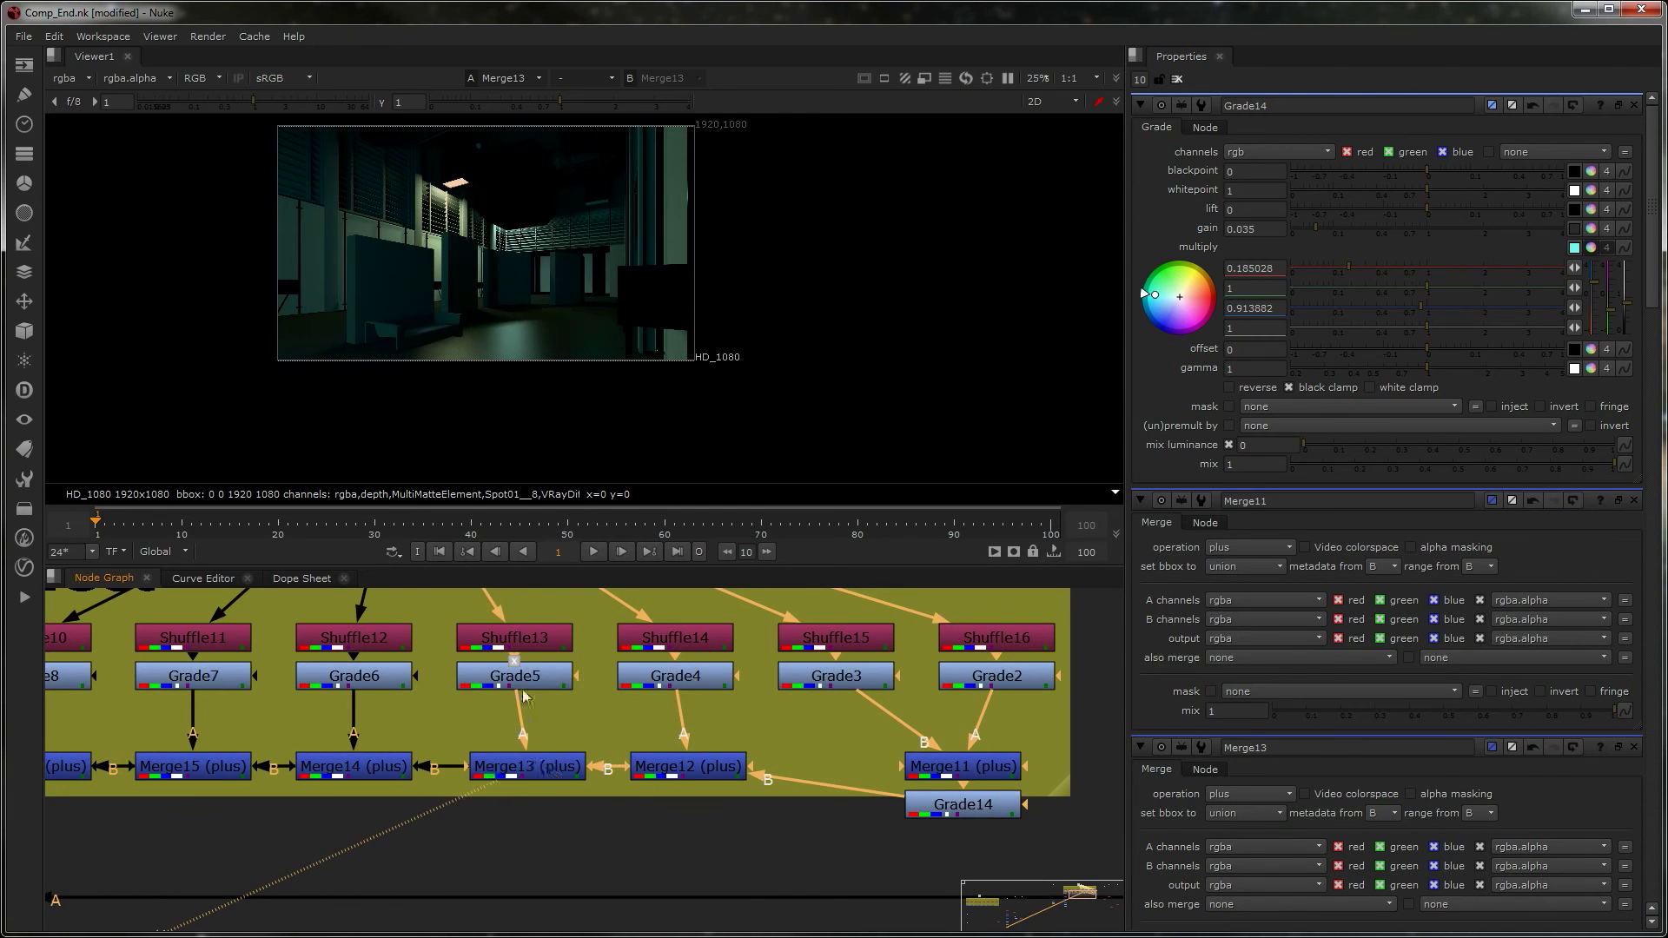
double_click(524, 679)
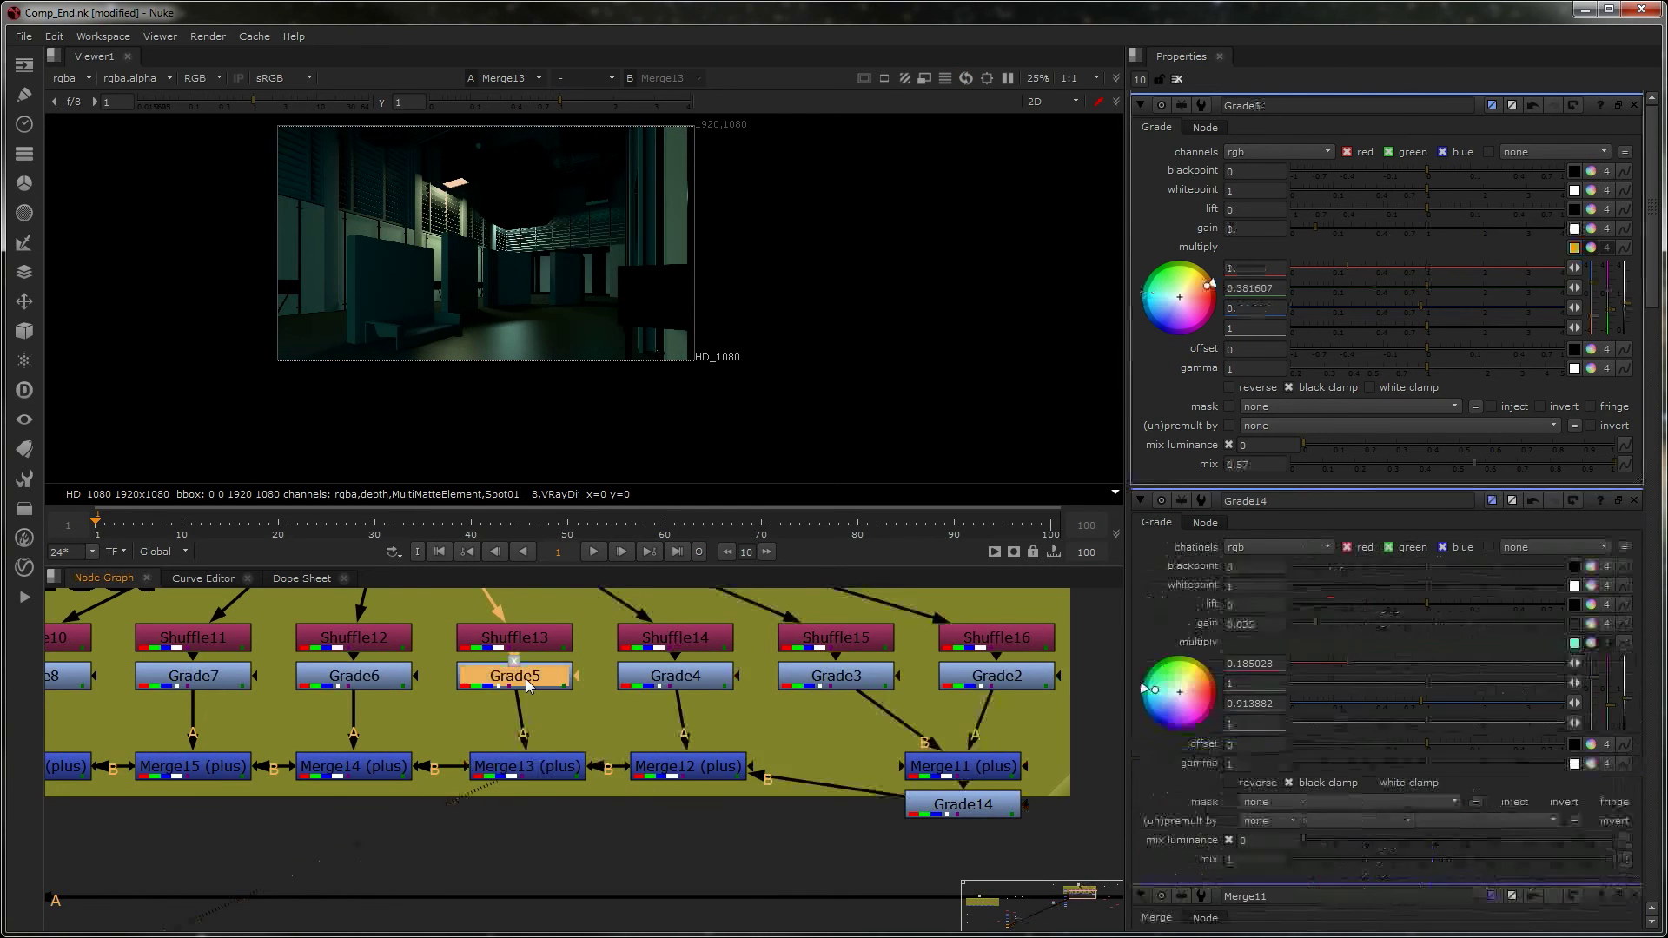
key(1)
- Tint Grade6's light orange by setting its multiply to red 1, green 0.496985 and blue 0.32549
double_click(375, 678)
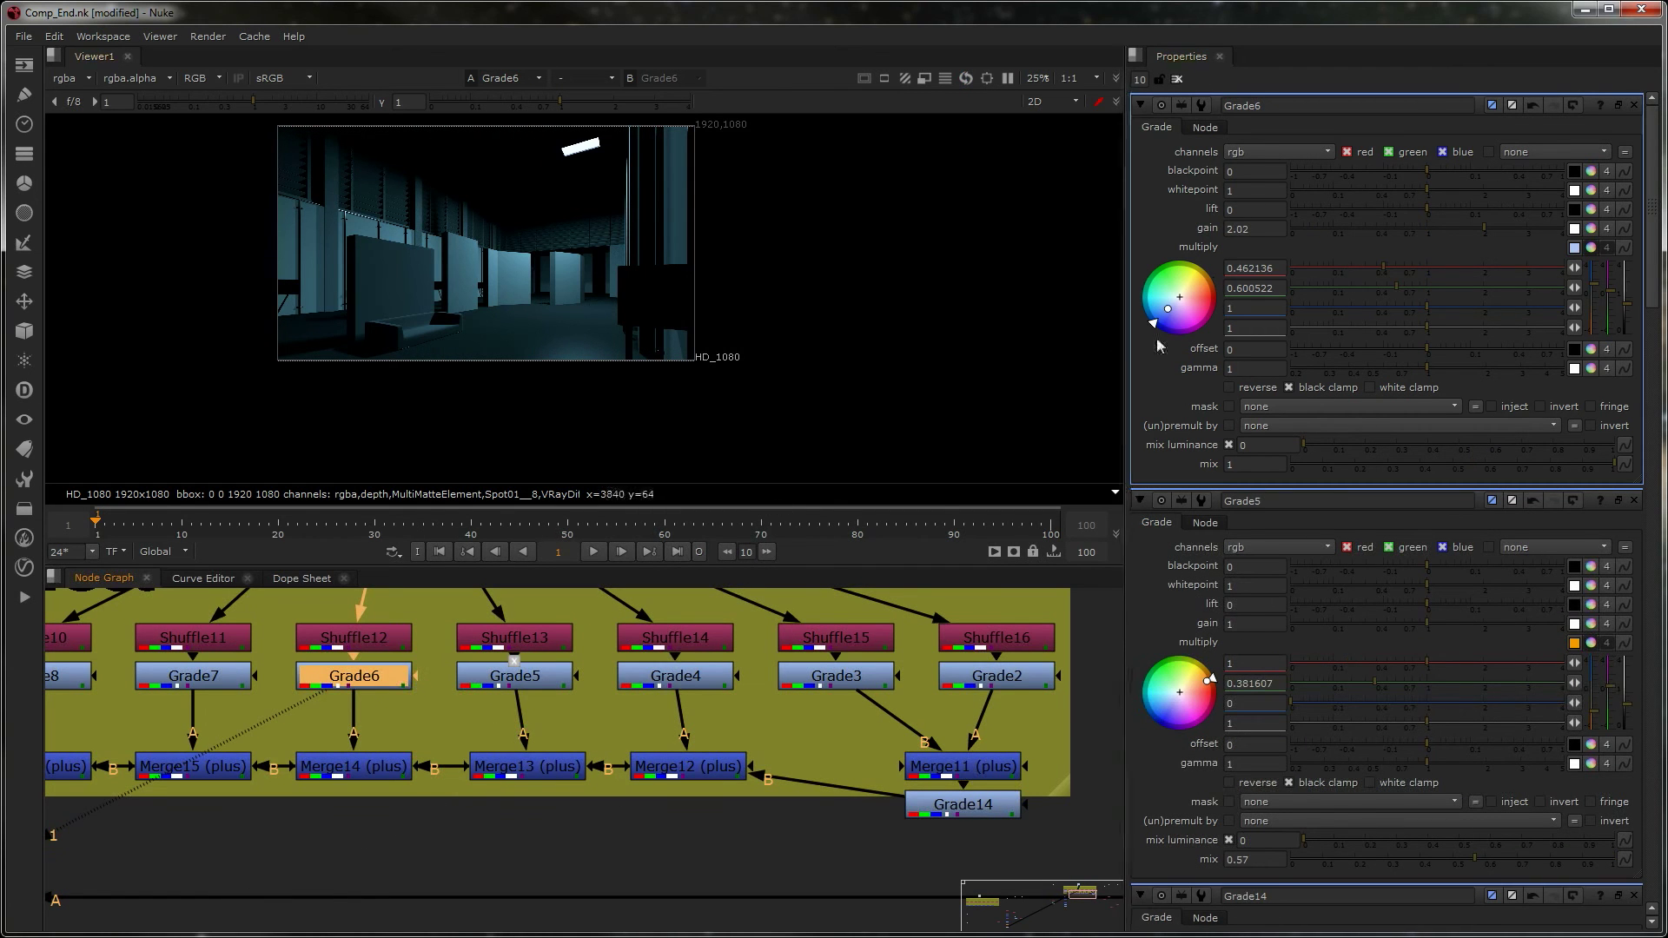
drag(1156, 322, 1199, 292)
- View Grade7's output up close and open its properties to examine that light
click(217, 687)
key(1)
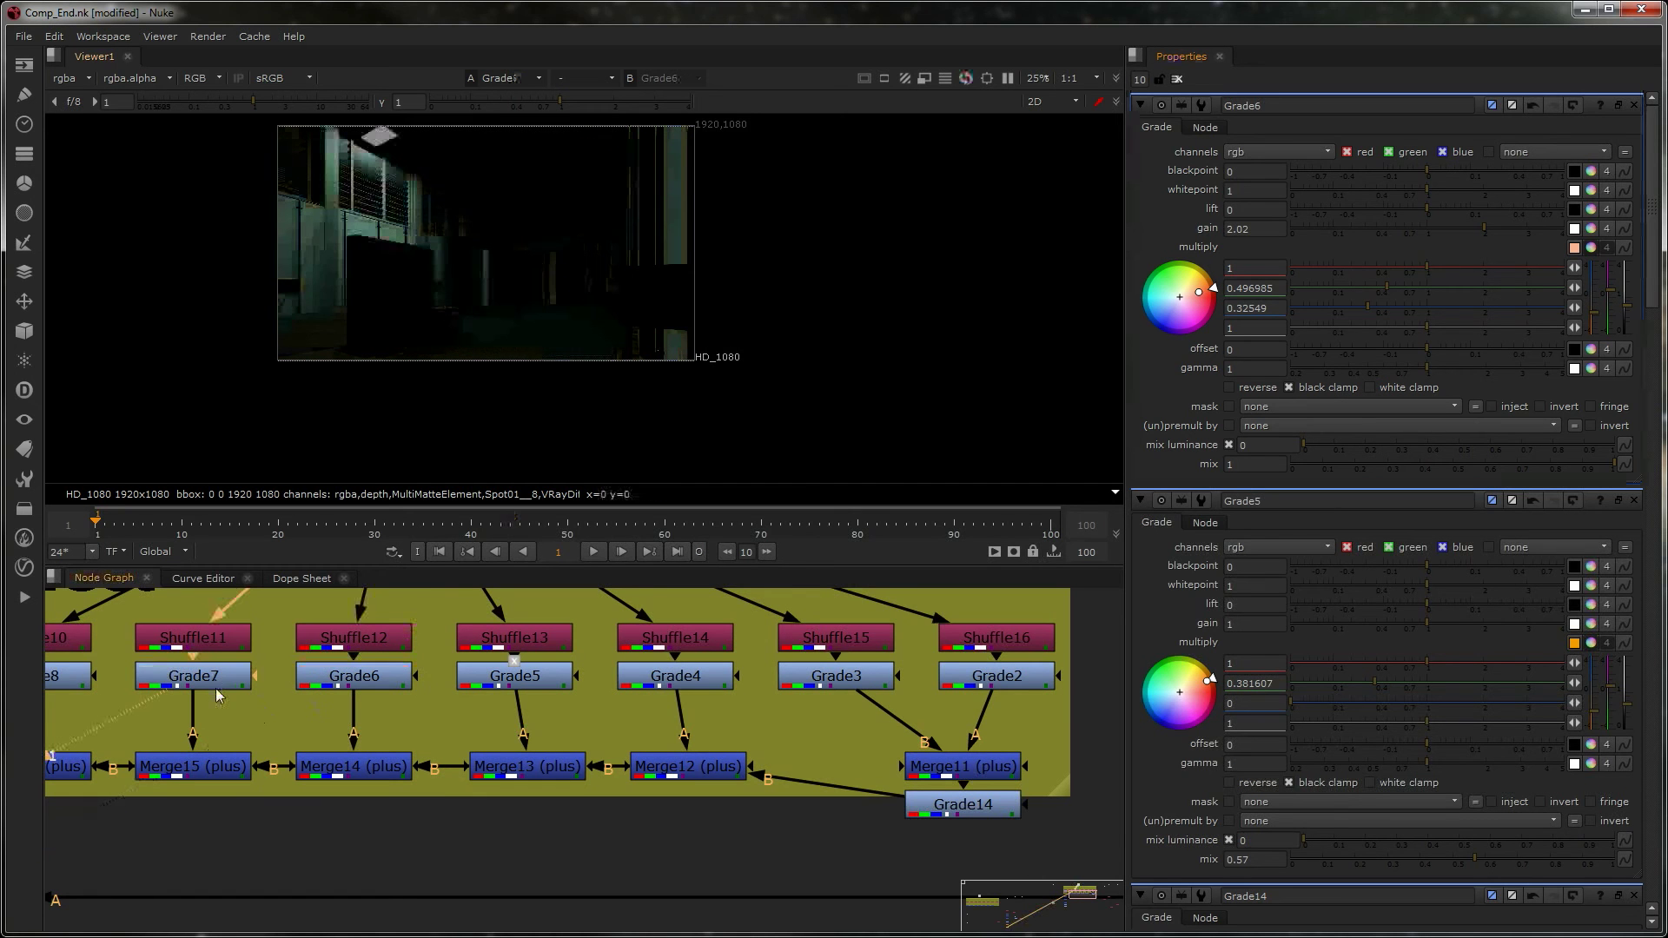
middle_drag(407, 269, 536, 273)
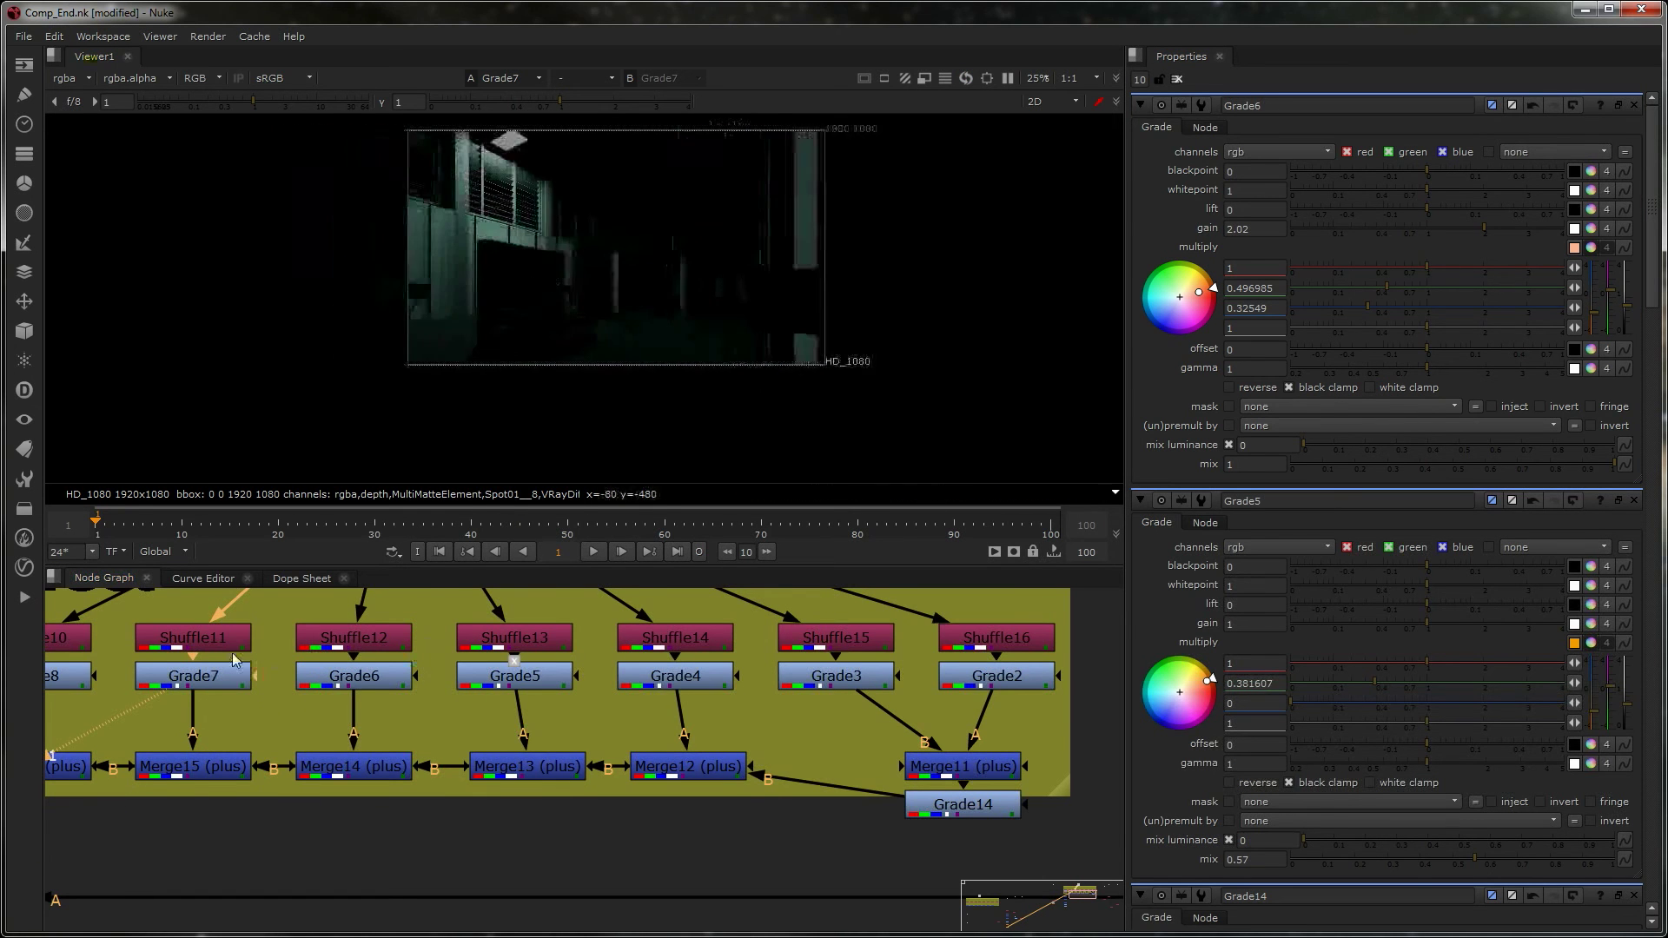
scroll(198, 667, up, 2)
scroll(479, 323, up, 2)
middle_drag(489, 328, 549, 398)
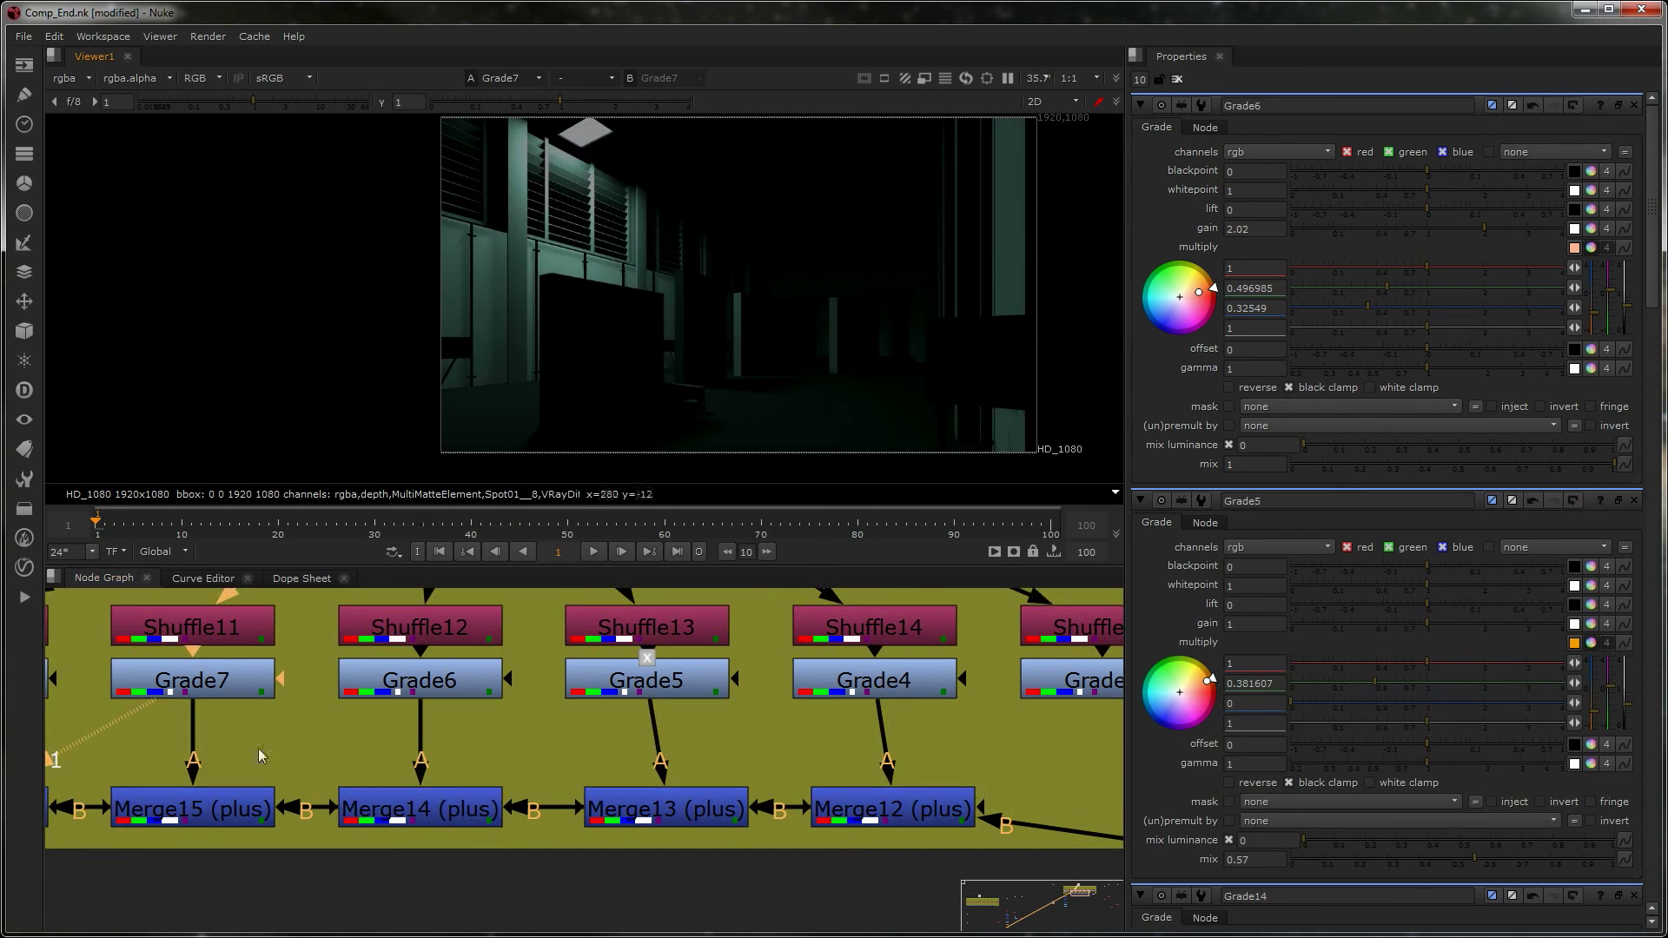
double_click(212, 686)
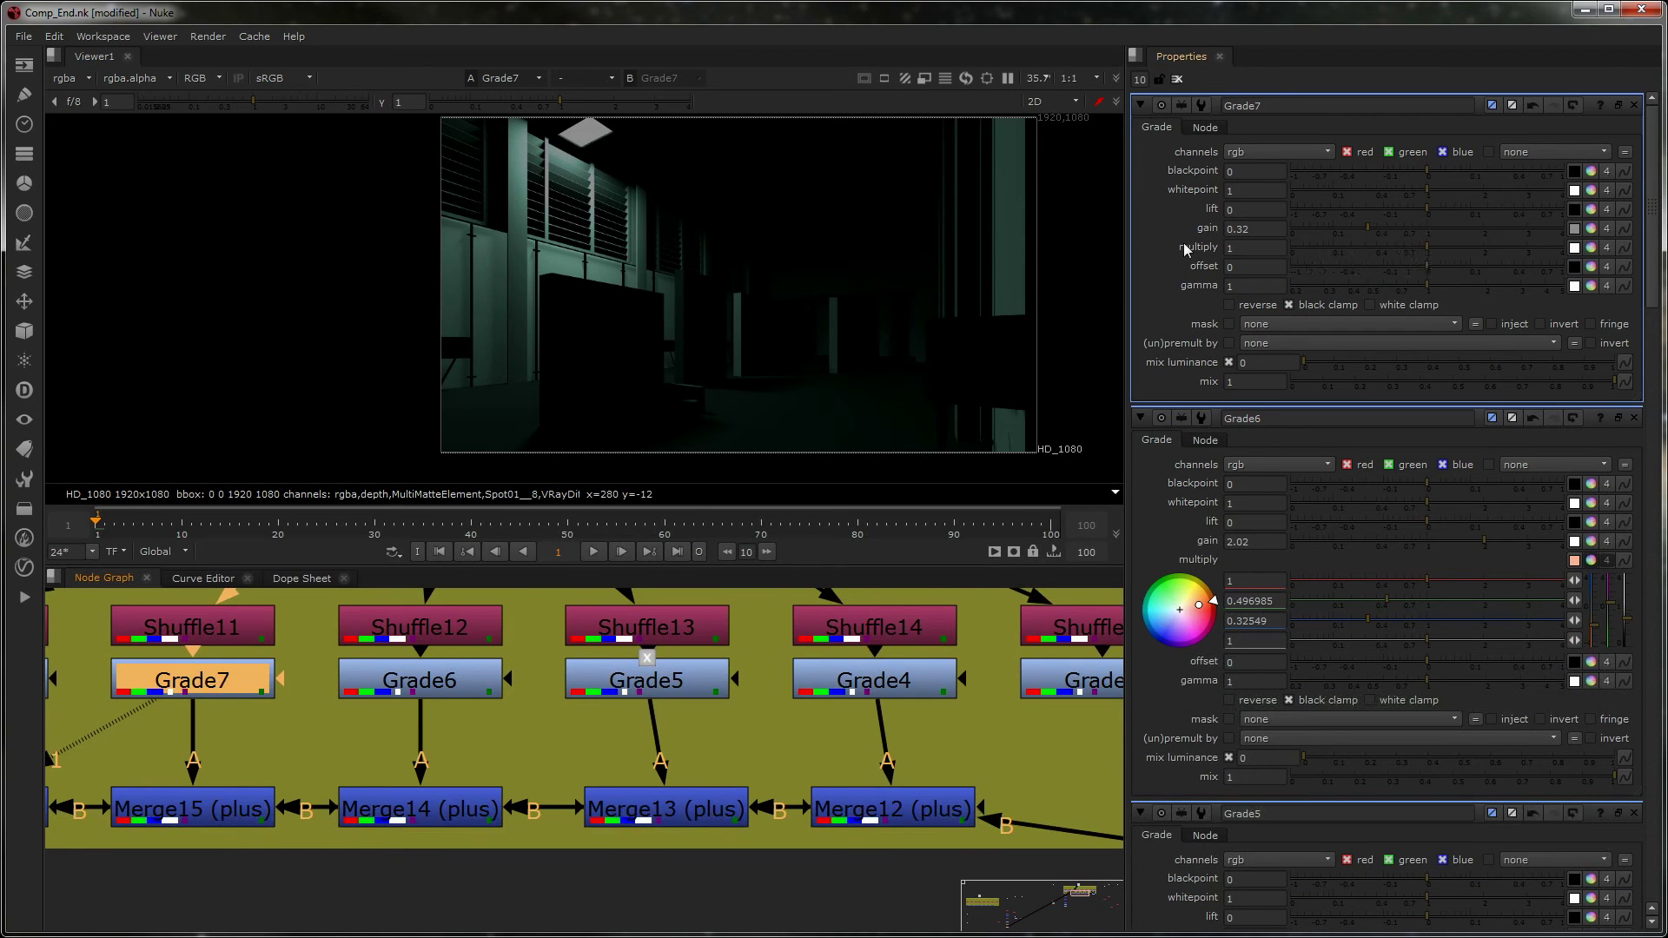
- Enable the ZDefocus2 node at the end of the tree and view its output
middle_drag(349, 677, 526, 675)
scroll(556, 859, down, 7)
middle_drag(568, 808, 546, 635)
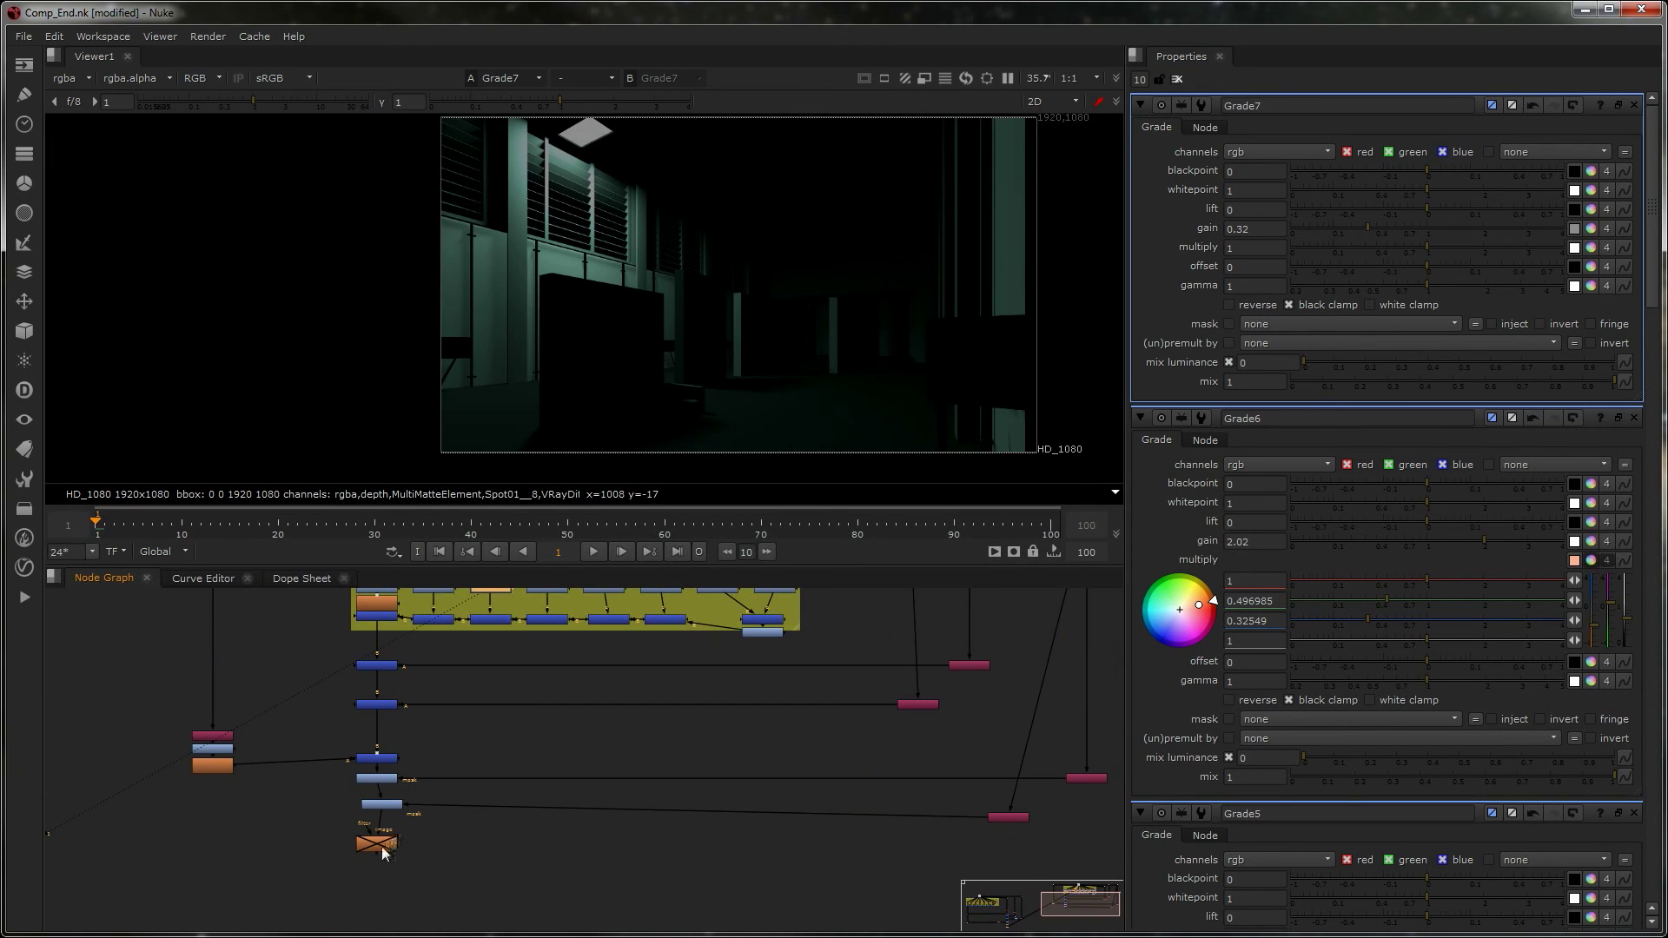
click(383, 847)
key(1)
key(d)
- Disable and re-enable Grade7, Grade6 and Grade5 in the LightSelect group to compare their effect on the final comp
middle_drag(613, 710, 579, 844)
scroll(436, 765, up, 5)
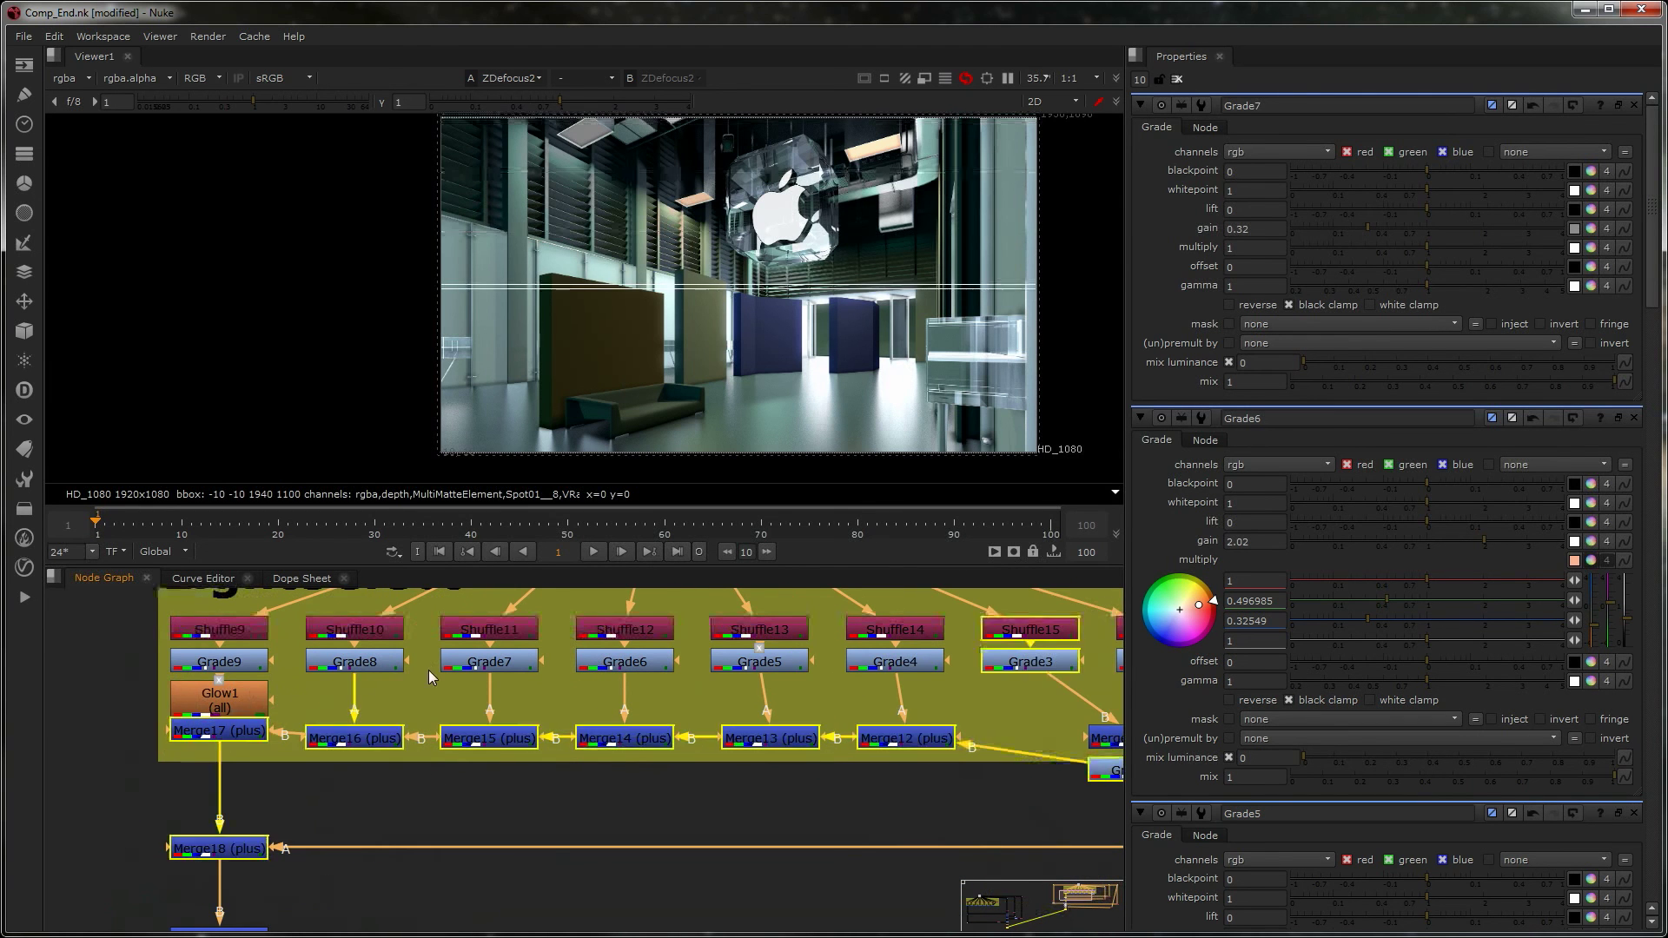
middle_drag(416, 661, 439, 729)
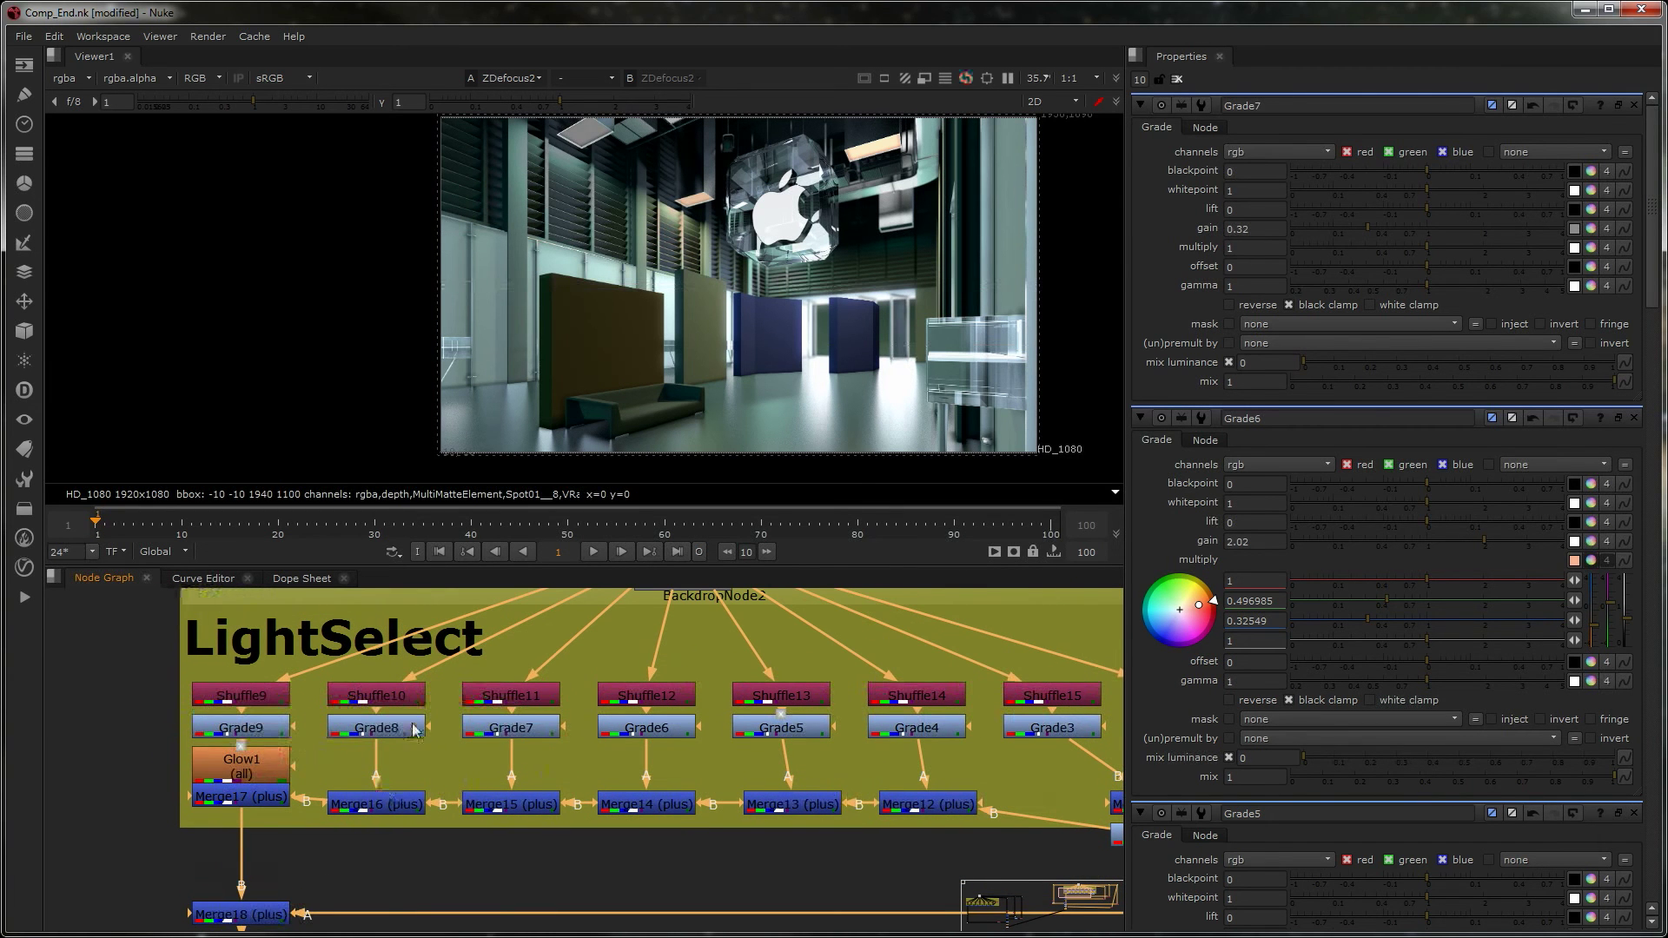
click(511, 737)
key(d)
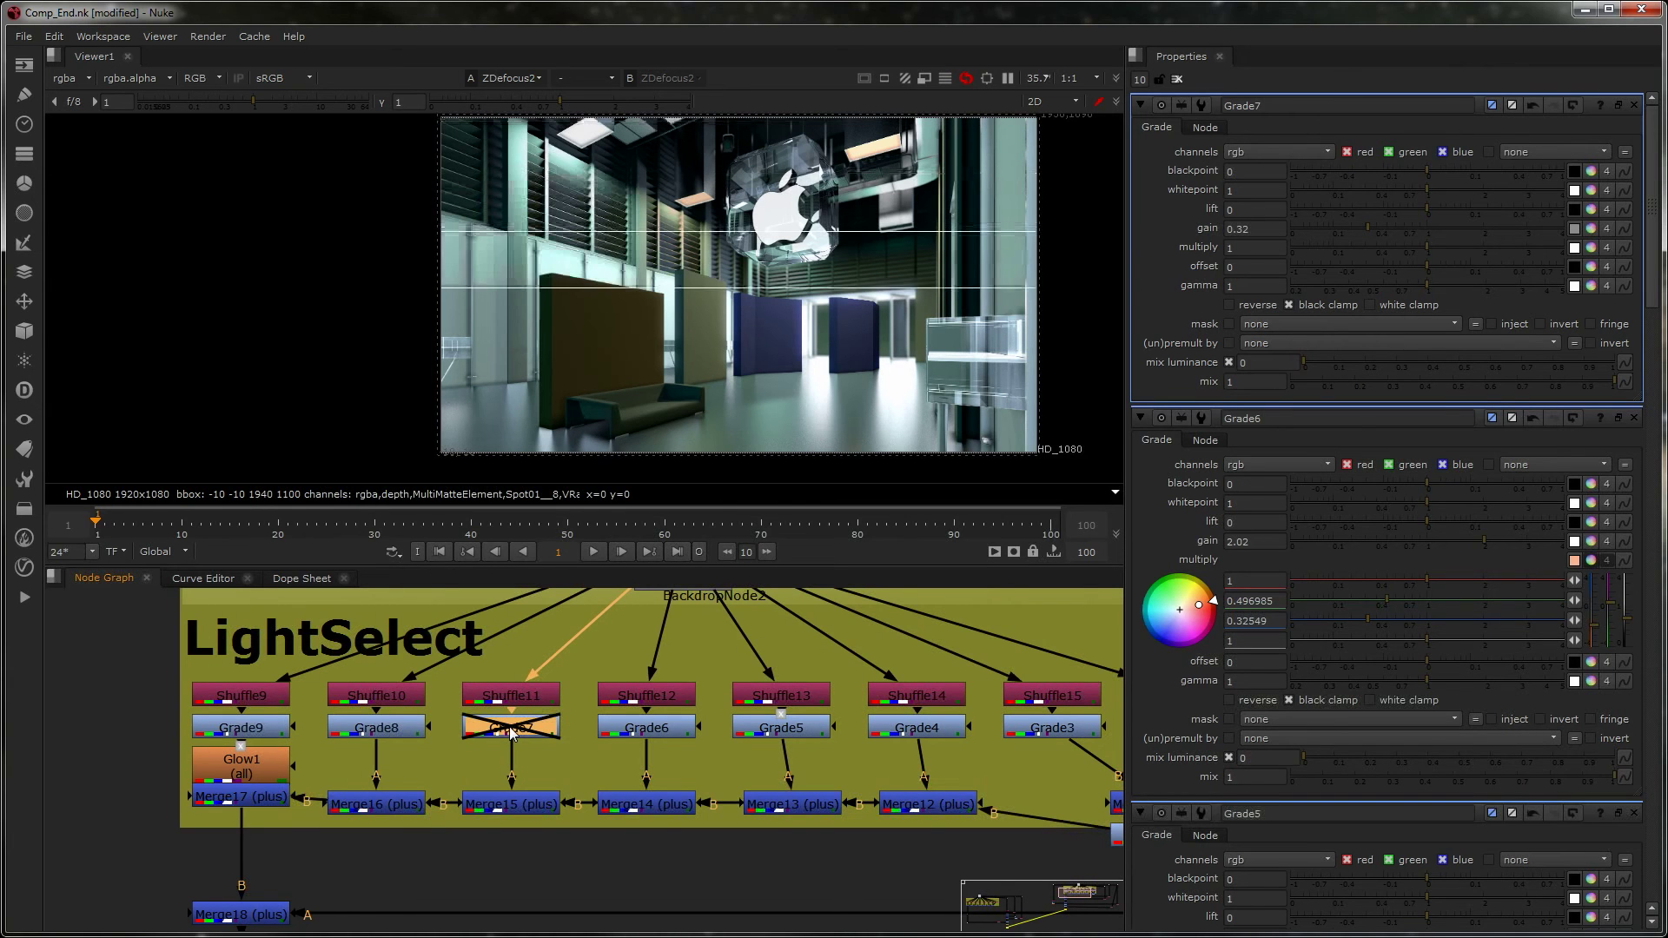
key(d)
click(678, 733)
key(d)
key(d)
click(774, 732)
double_click(776, 732)
key(d)
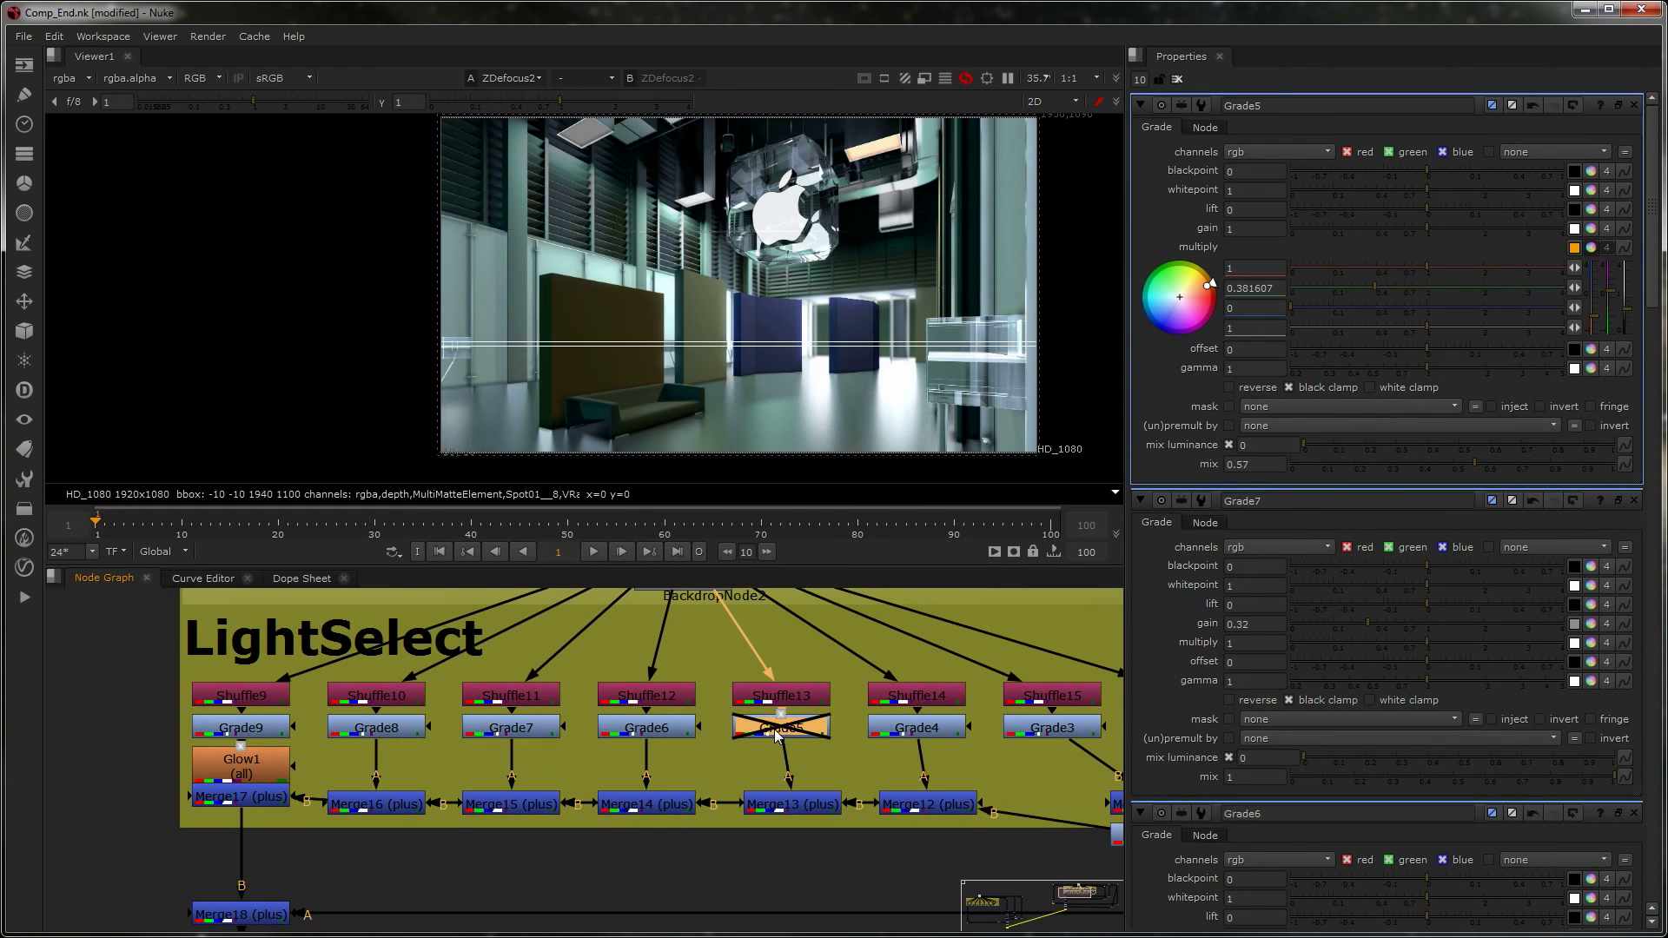
key(d)
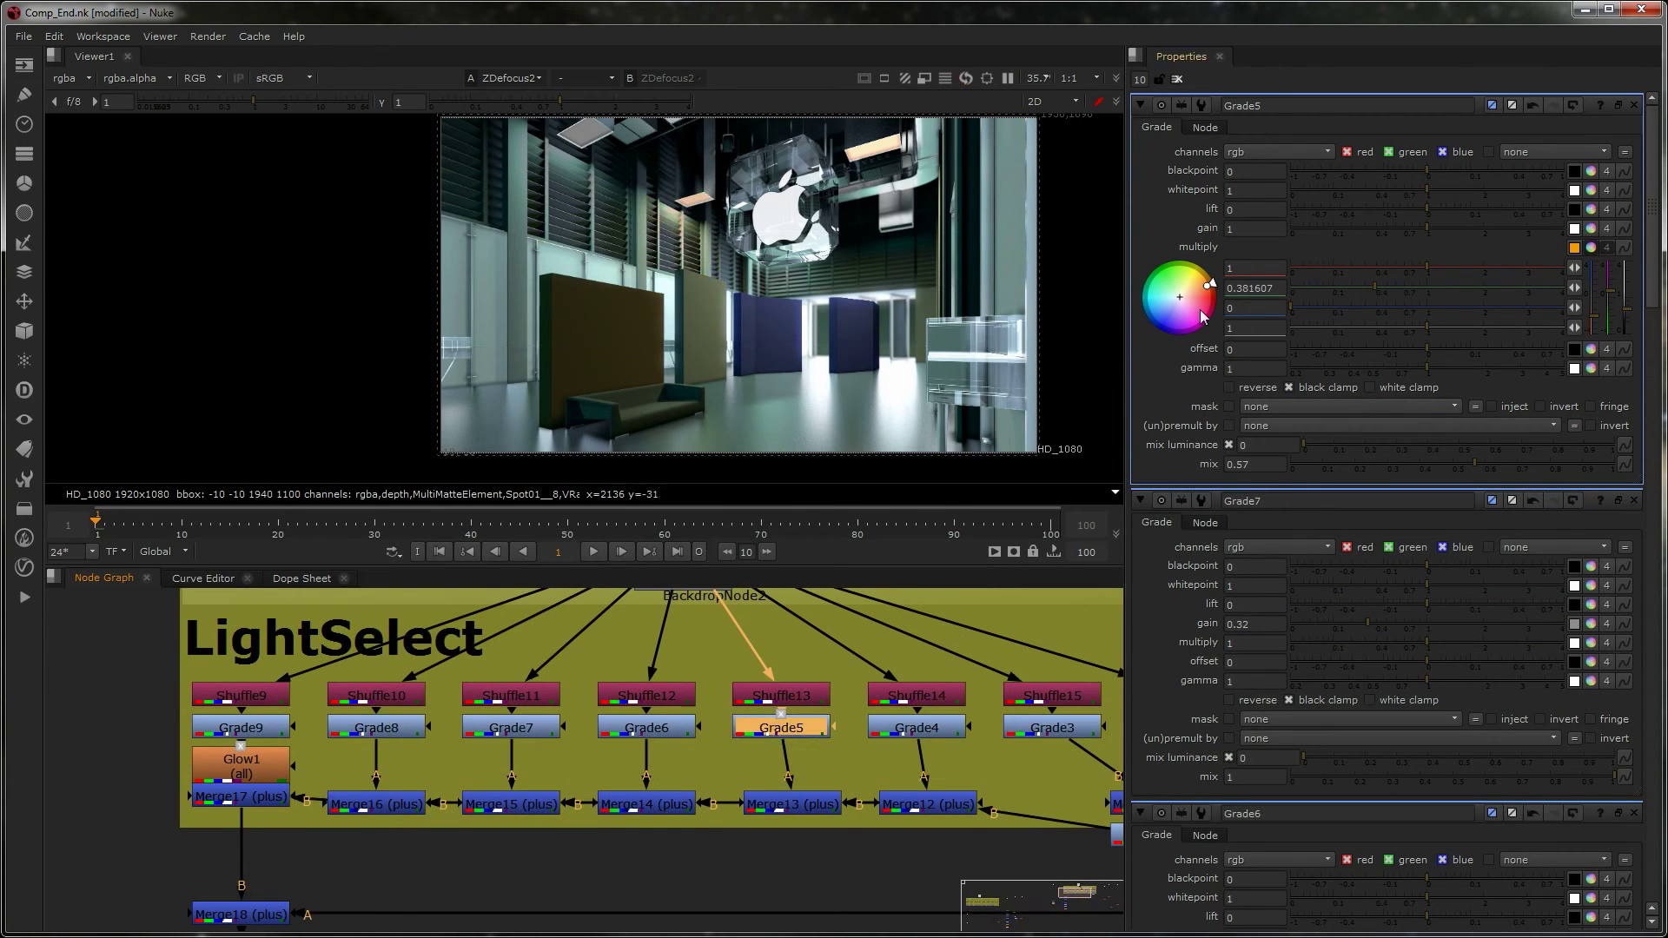
- Turn Grade5's light green with multiply at red 0, green 1 and blue 0.205095, and raise its gain to 3.1
drag(1212, 287, 1144, 257)
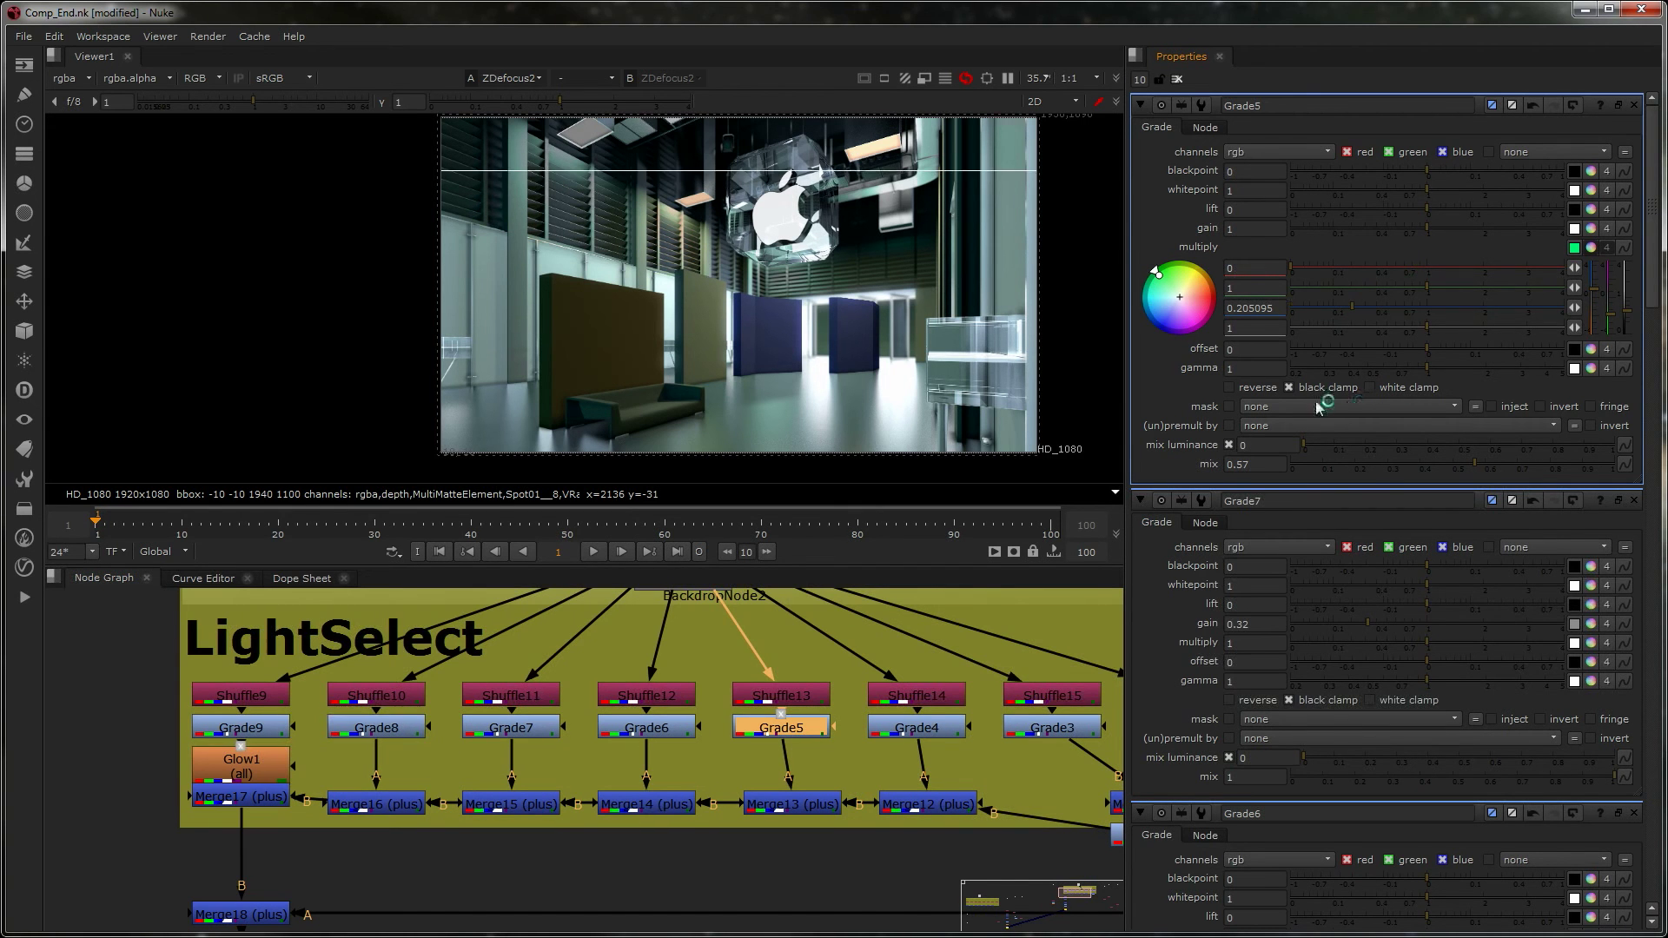
click(1448, 229)
drag(1447, 227, 1519, 227)
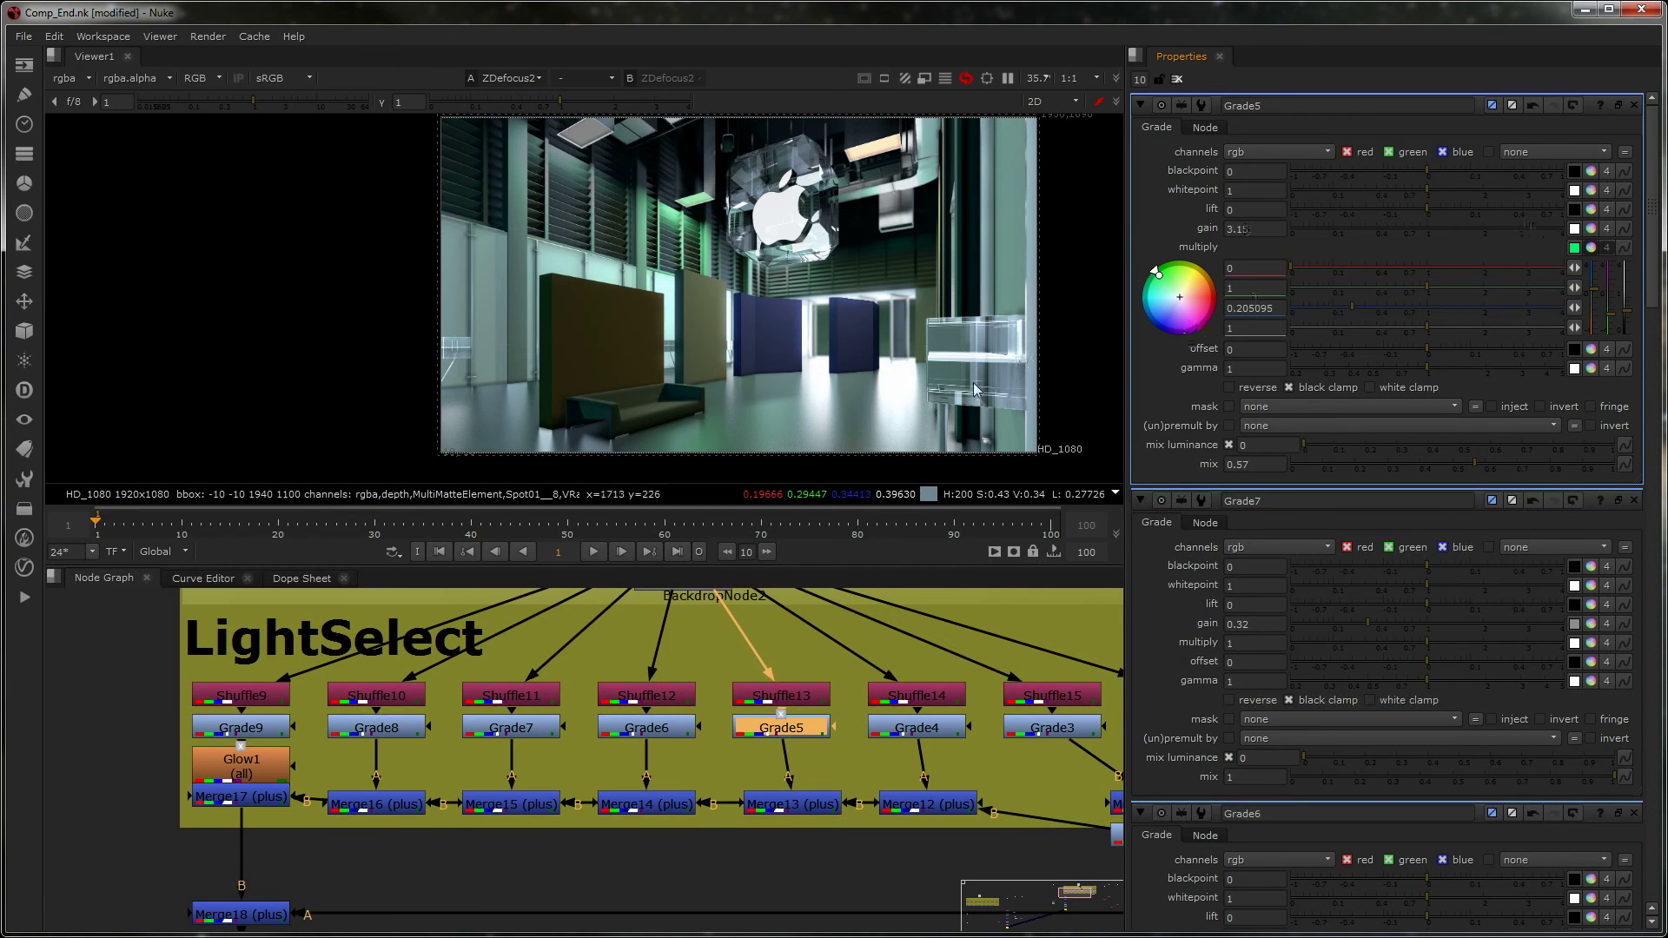
- Add a second Glow node and insert it in the pipe between Merge17 and Merge18
middle_drag(598, 773, 751, 696)
middle_drag(432, 831, 448, 827)
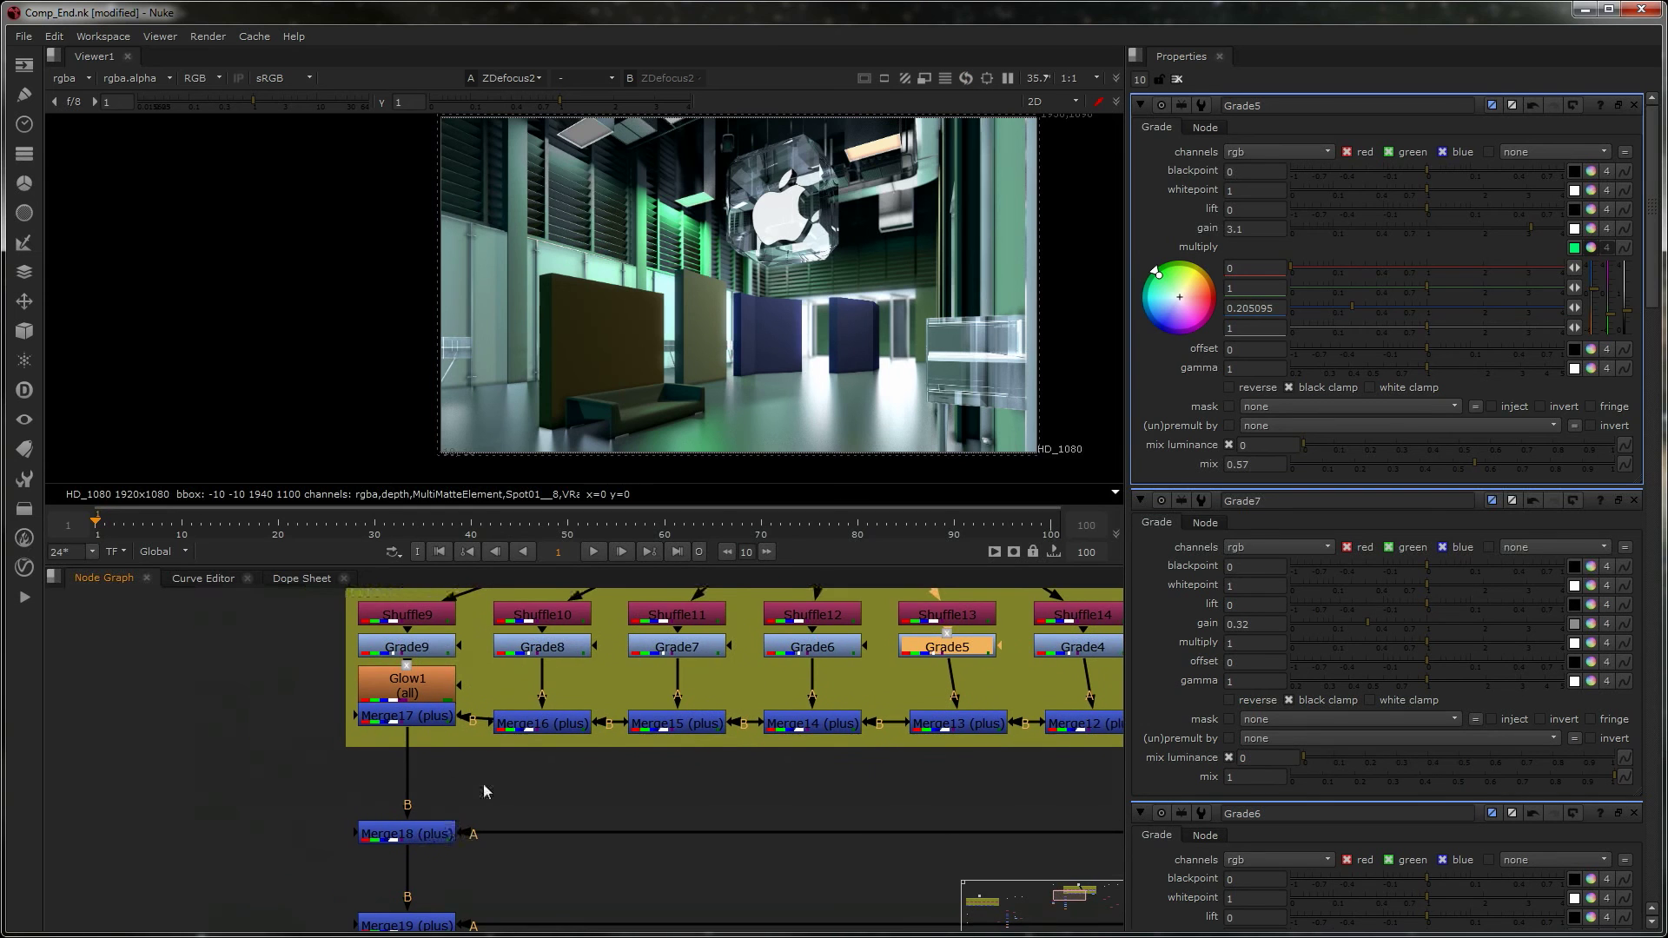
middle_drag(544, 795, 560, 728)
middle_drag(780, 711, 603, 778)
click(422, 784)
key(Tab)
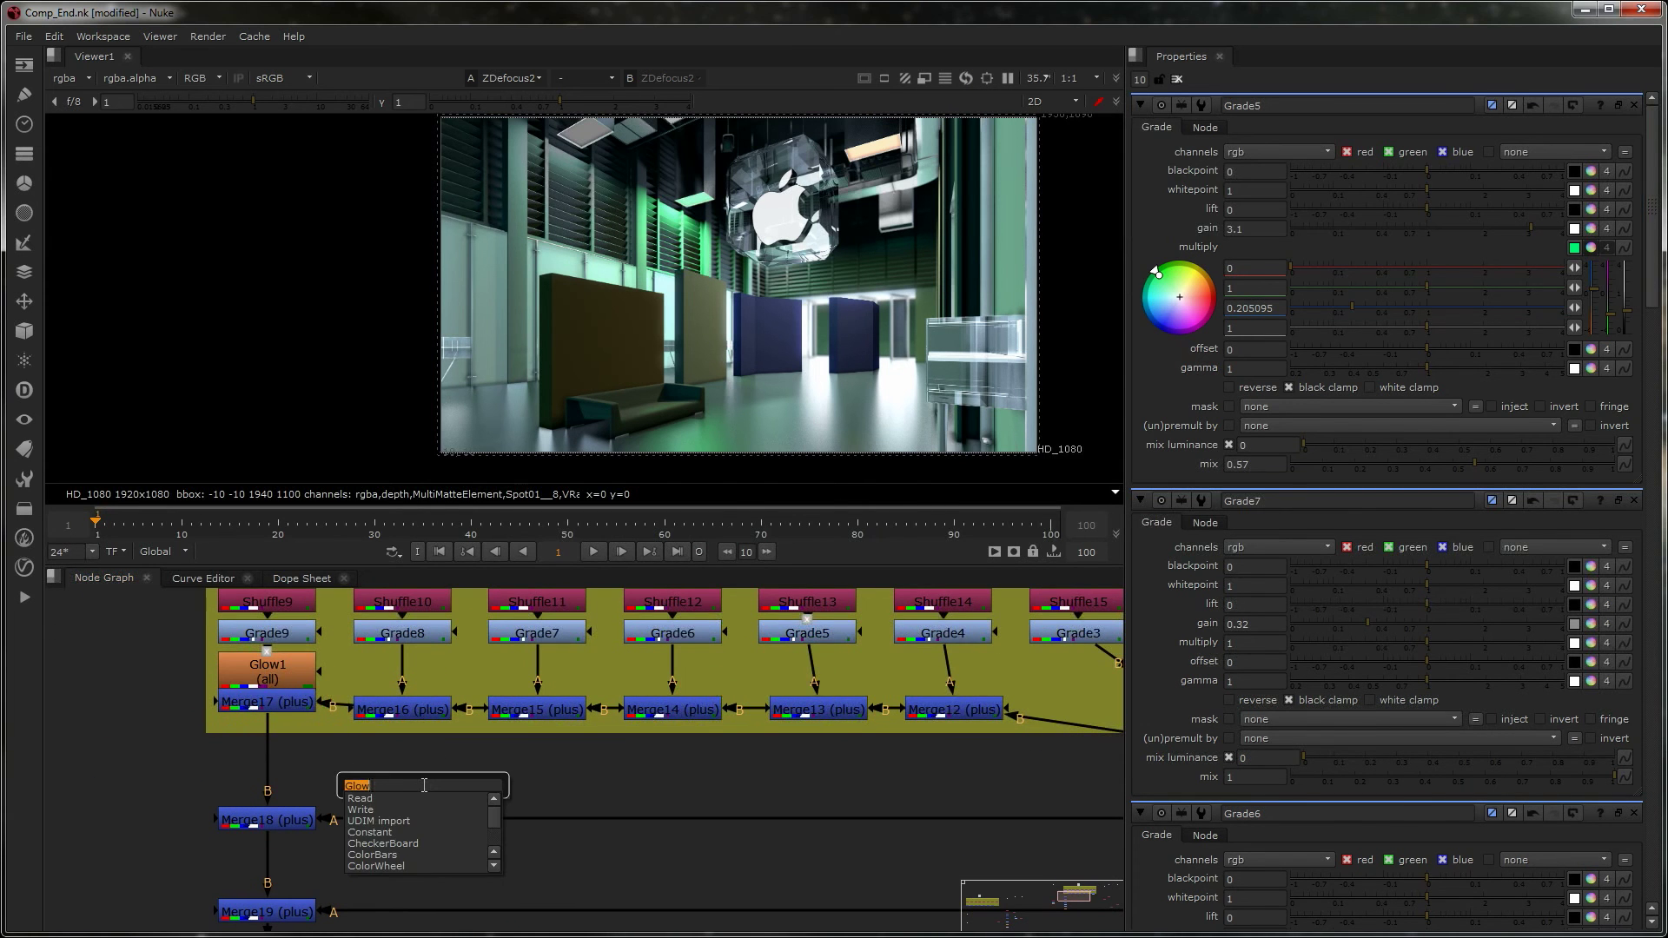
key(Return)
drag(452, 785, 295, 777)
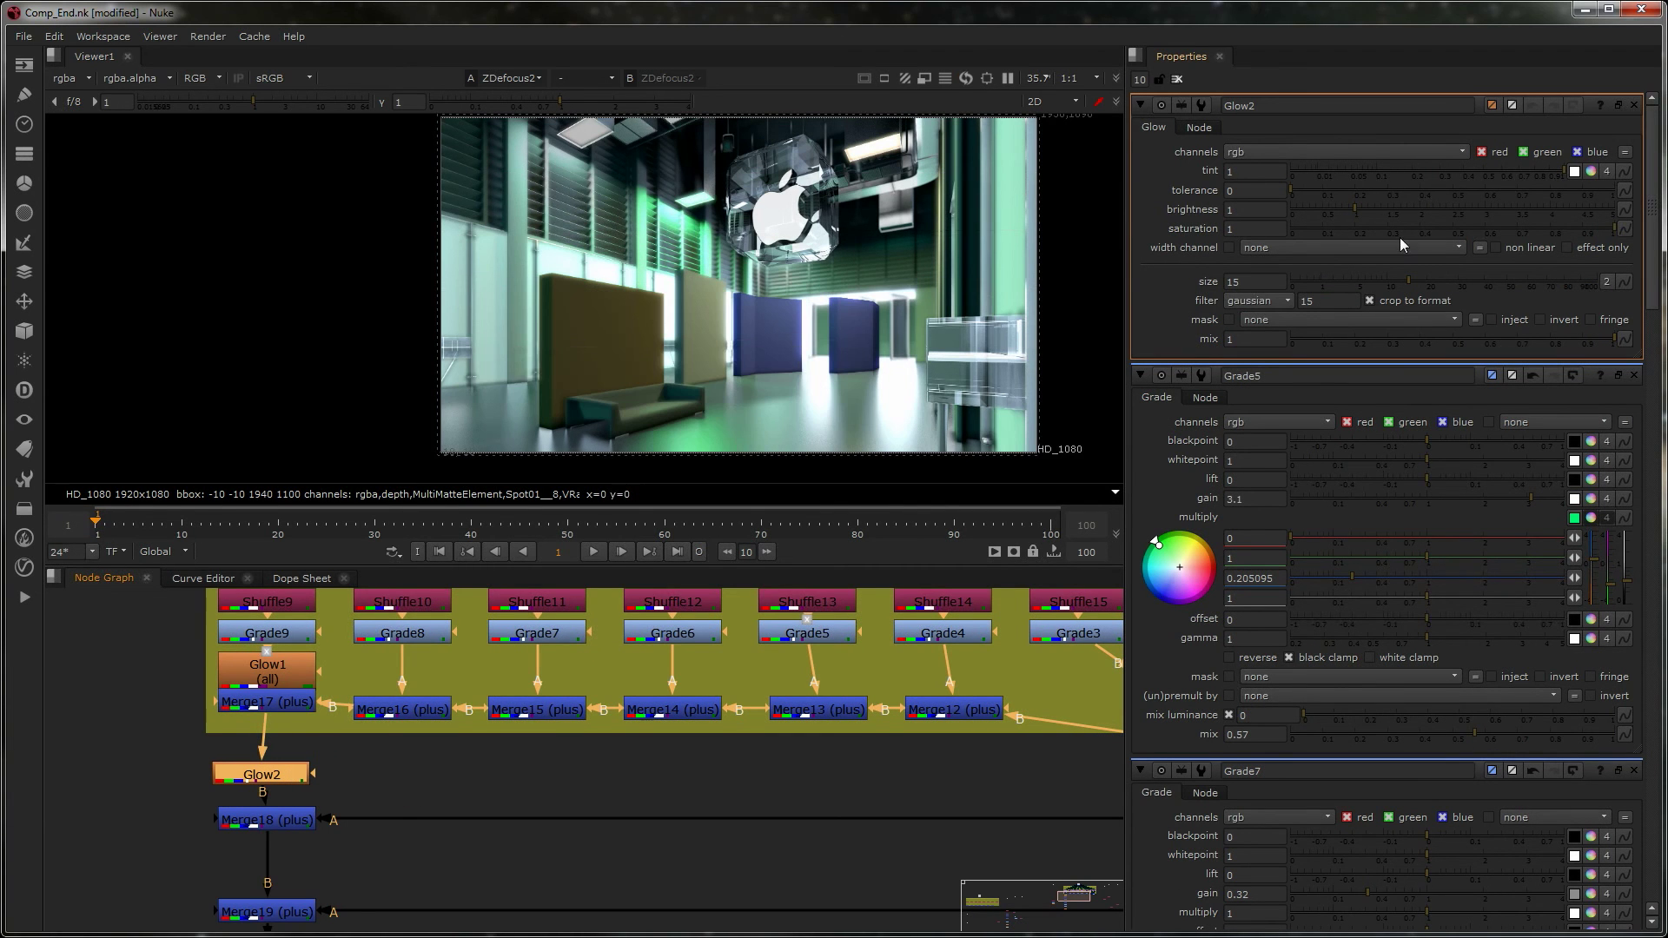
- Set Glow2's size to 5.2 and tolerance to 0.32, and check the final comp at ZDefocus2
drag(1362, 287, 1347, 279)
drag(1305, 185, 1406, 191)
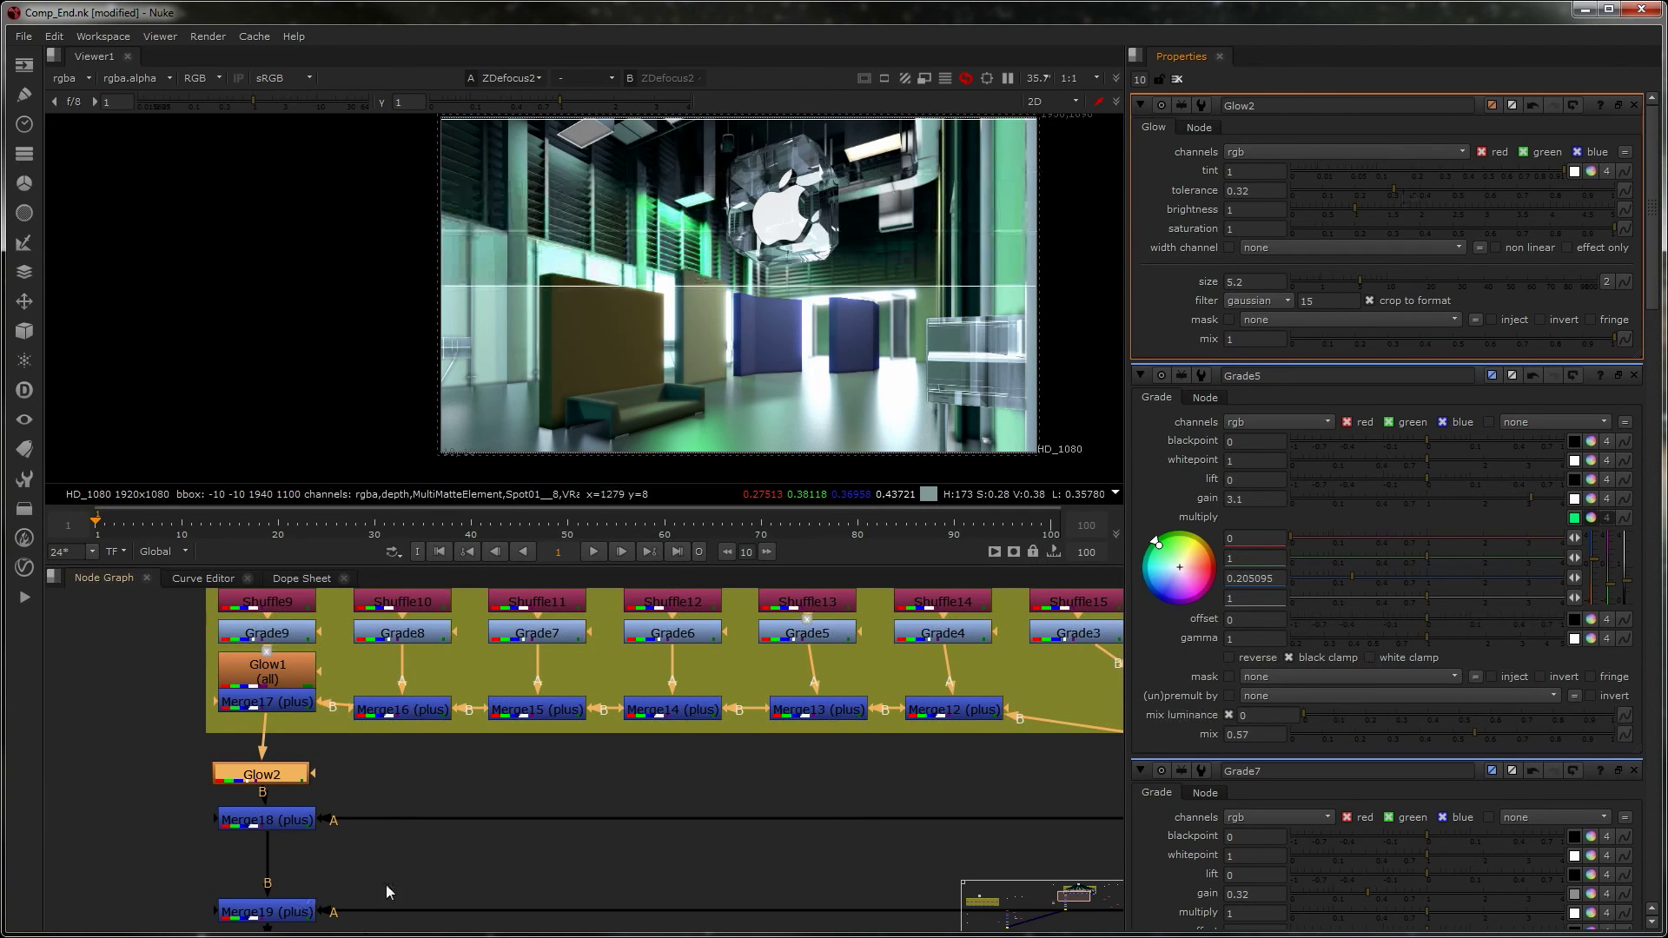
middle_drag(365, 922, 414, 700)
middle_drag(413, 863, 469, 723)
middle_drag(415, 801, 429, 721)
click(405, 797)
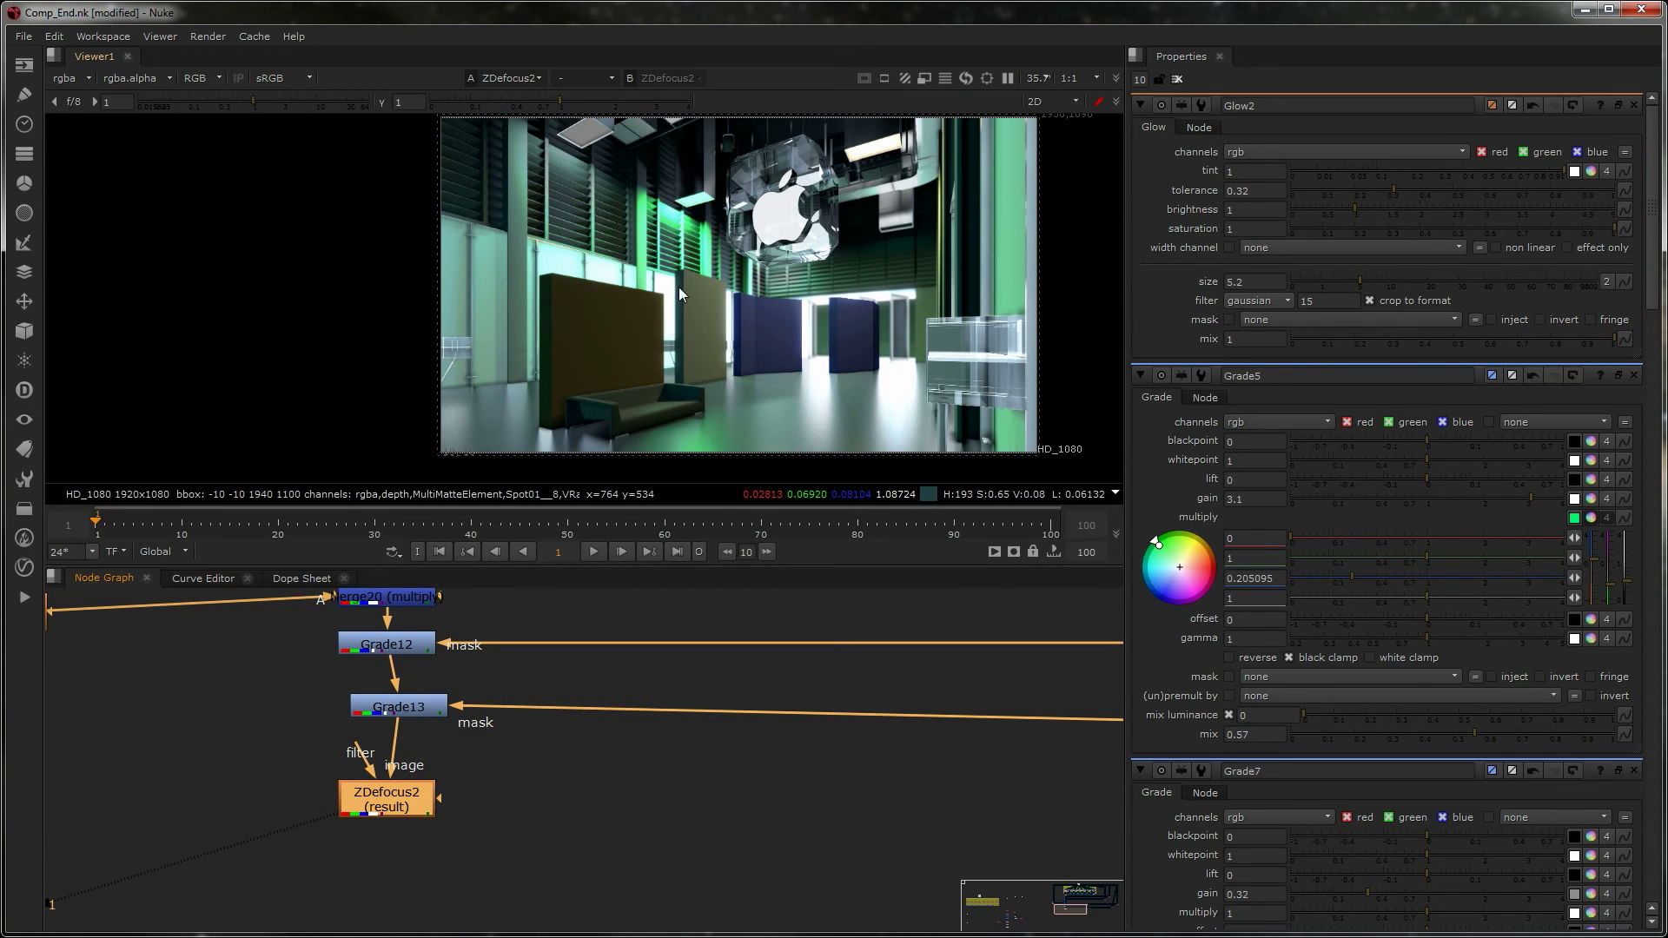
scroll(665, 274, down, 3)
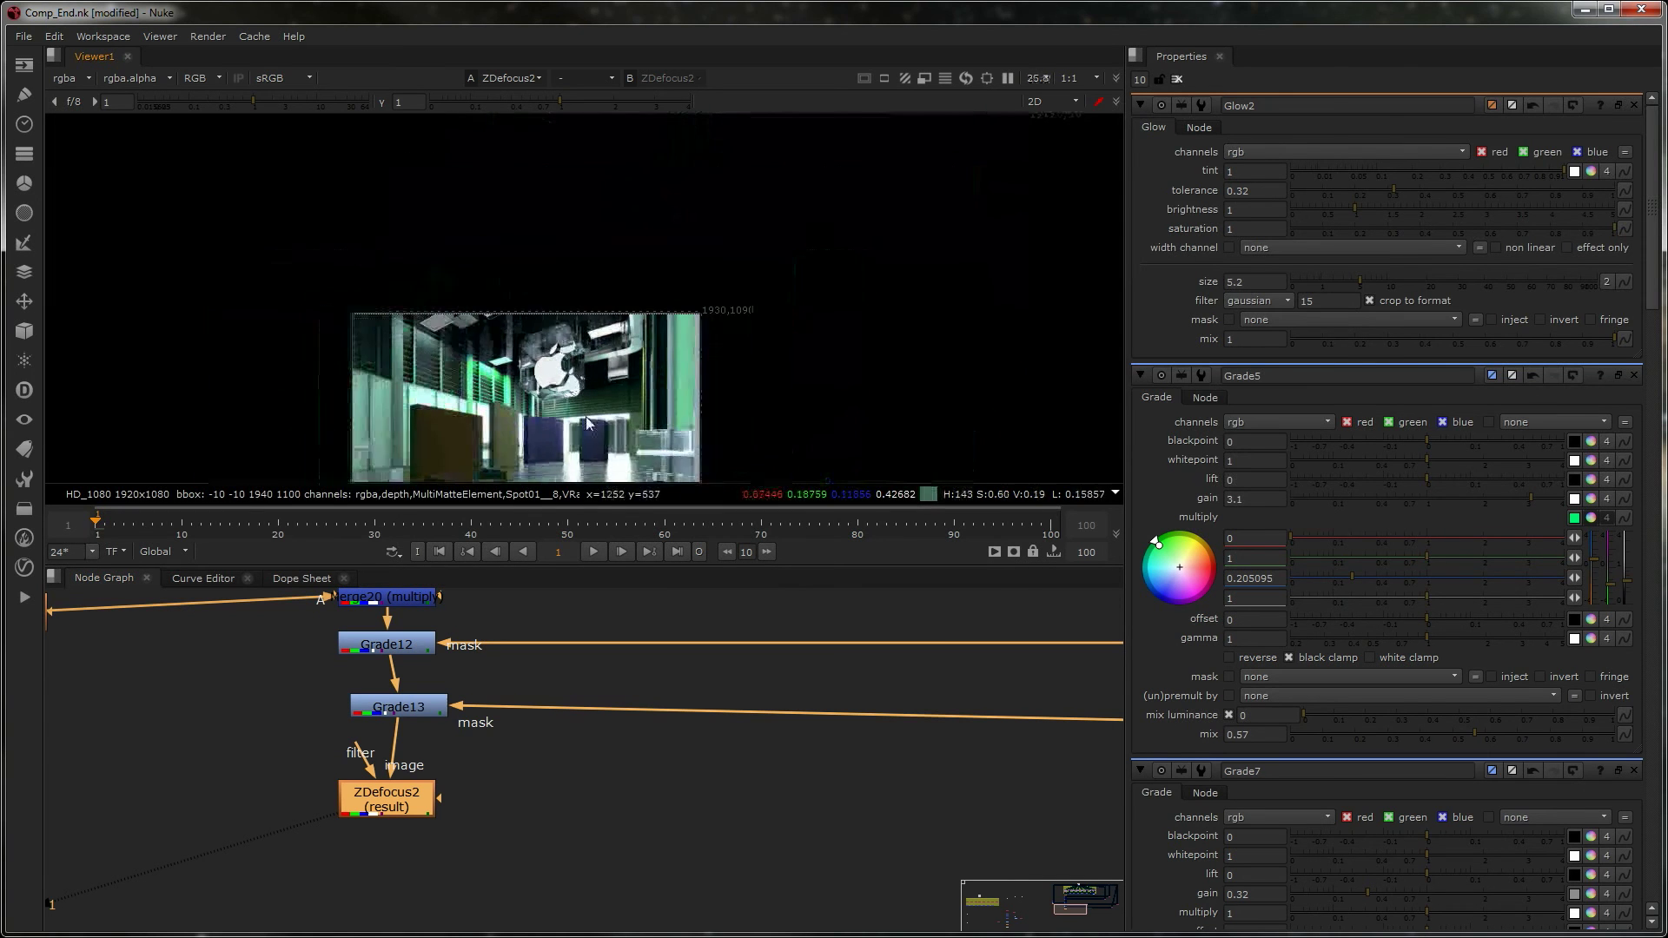
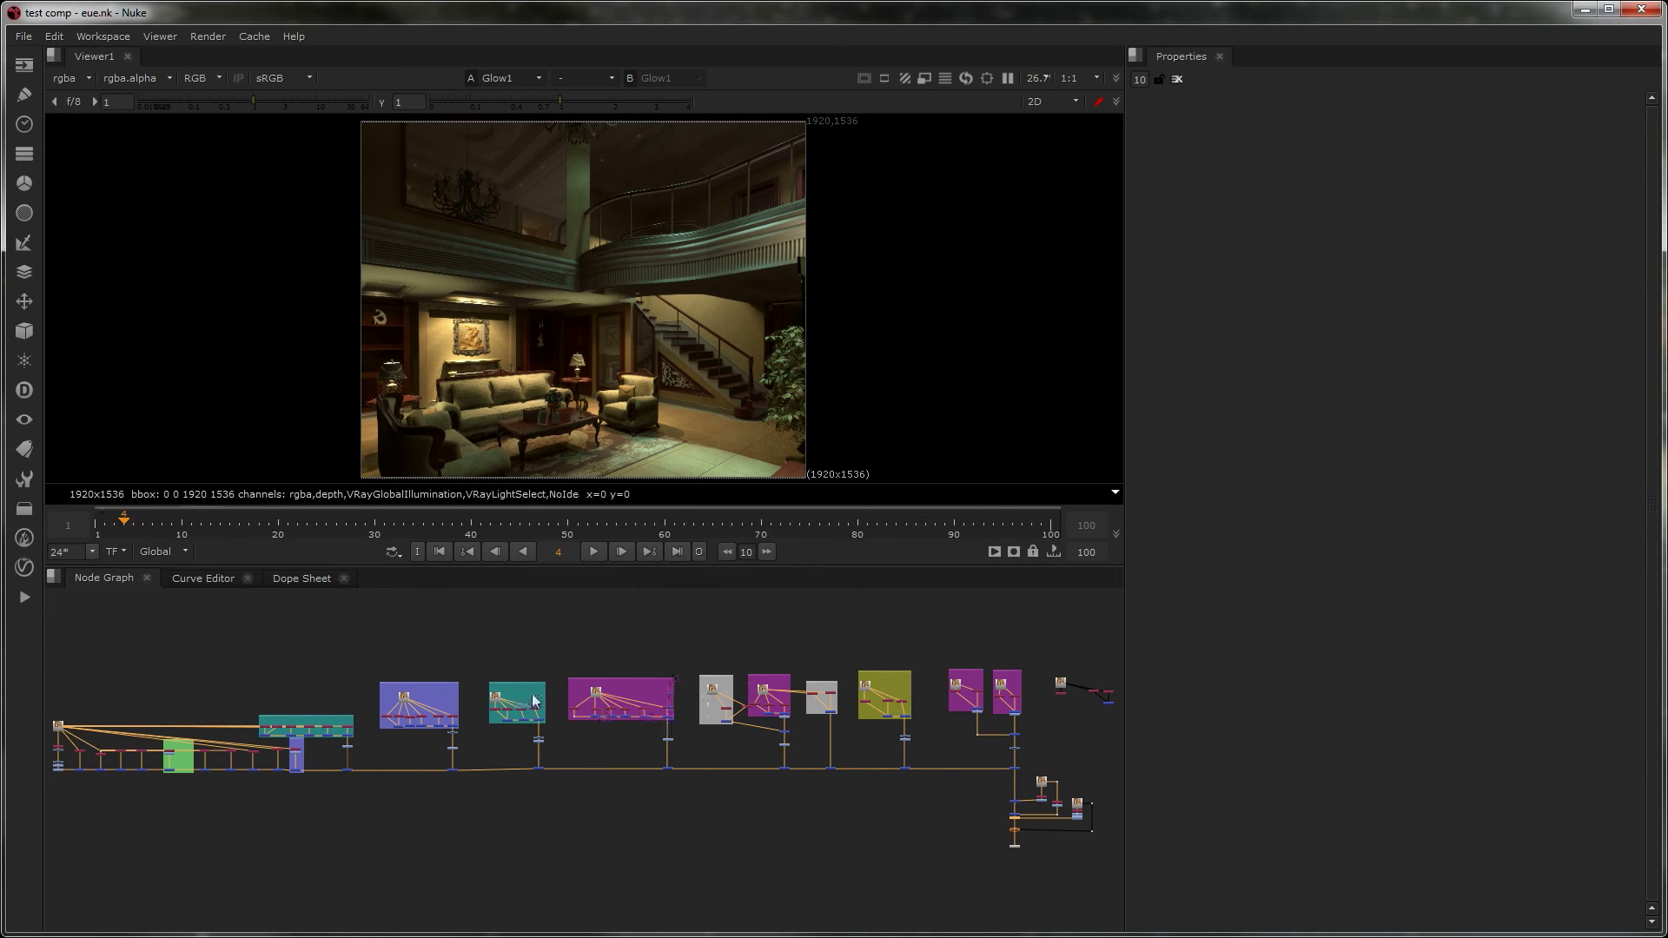
- Survey the backdrop groups along the test comp - eue.nk tree and view the original render from Read1
scroll(526, 702, up, 5)
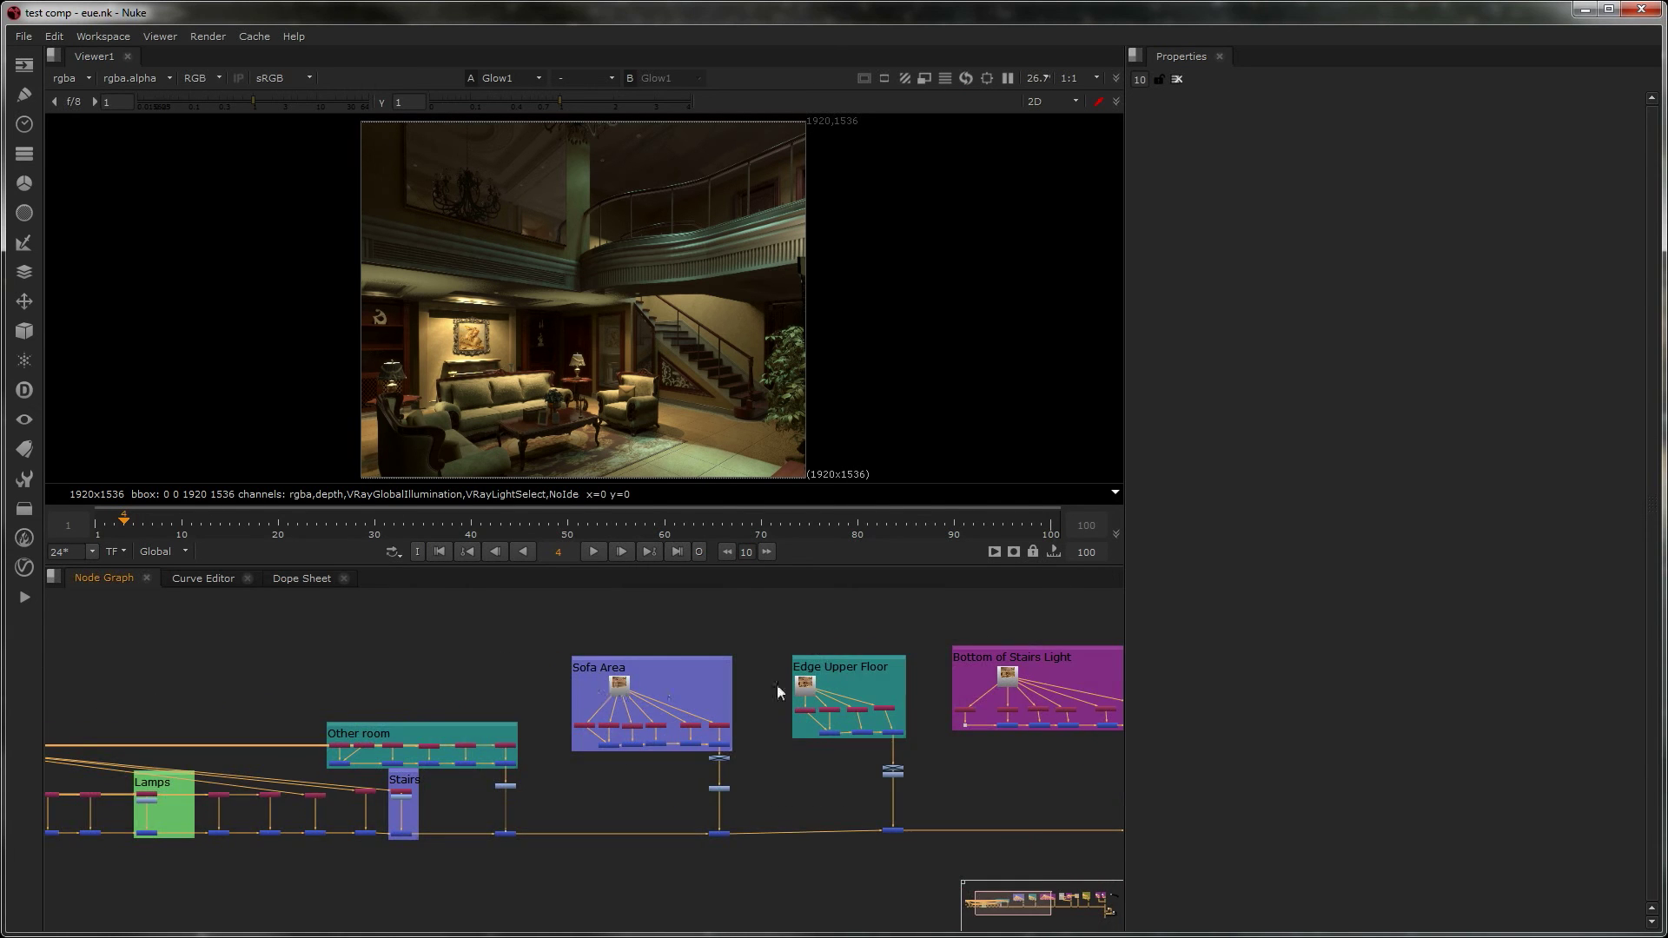
scroll(863, 643, down, 2)
middle_drag(772, 654, 522, 653)
middle_drag(984, 633, 872, 644)
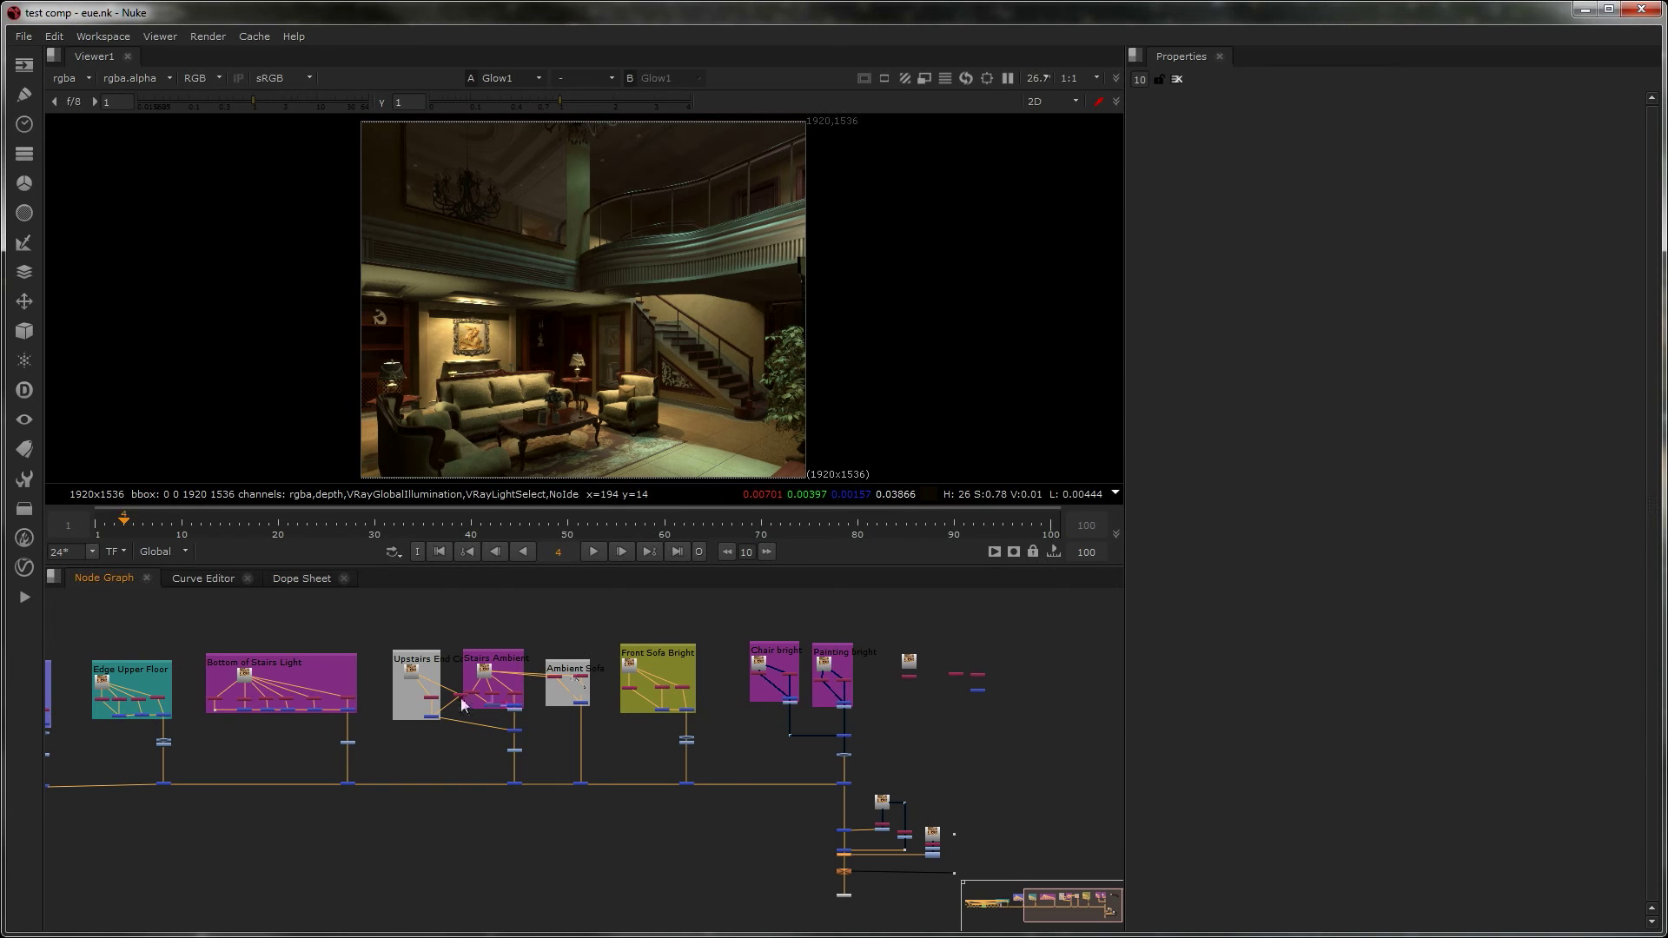
middle_drag(551, 743, 1033, 711)
middle_drag(412, 722, 897, 768)
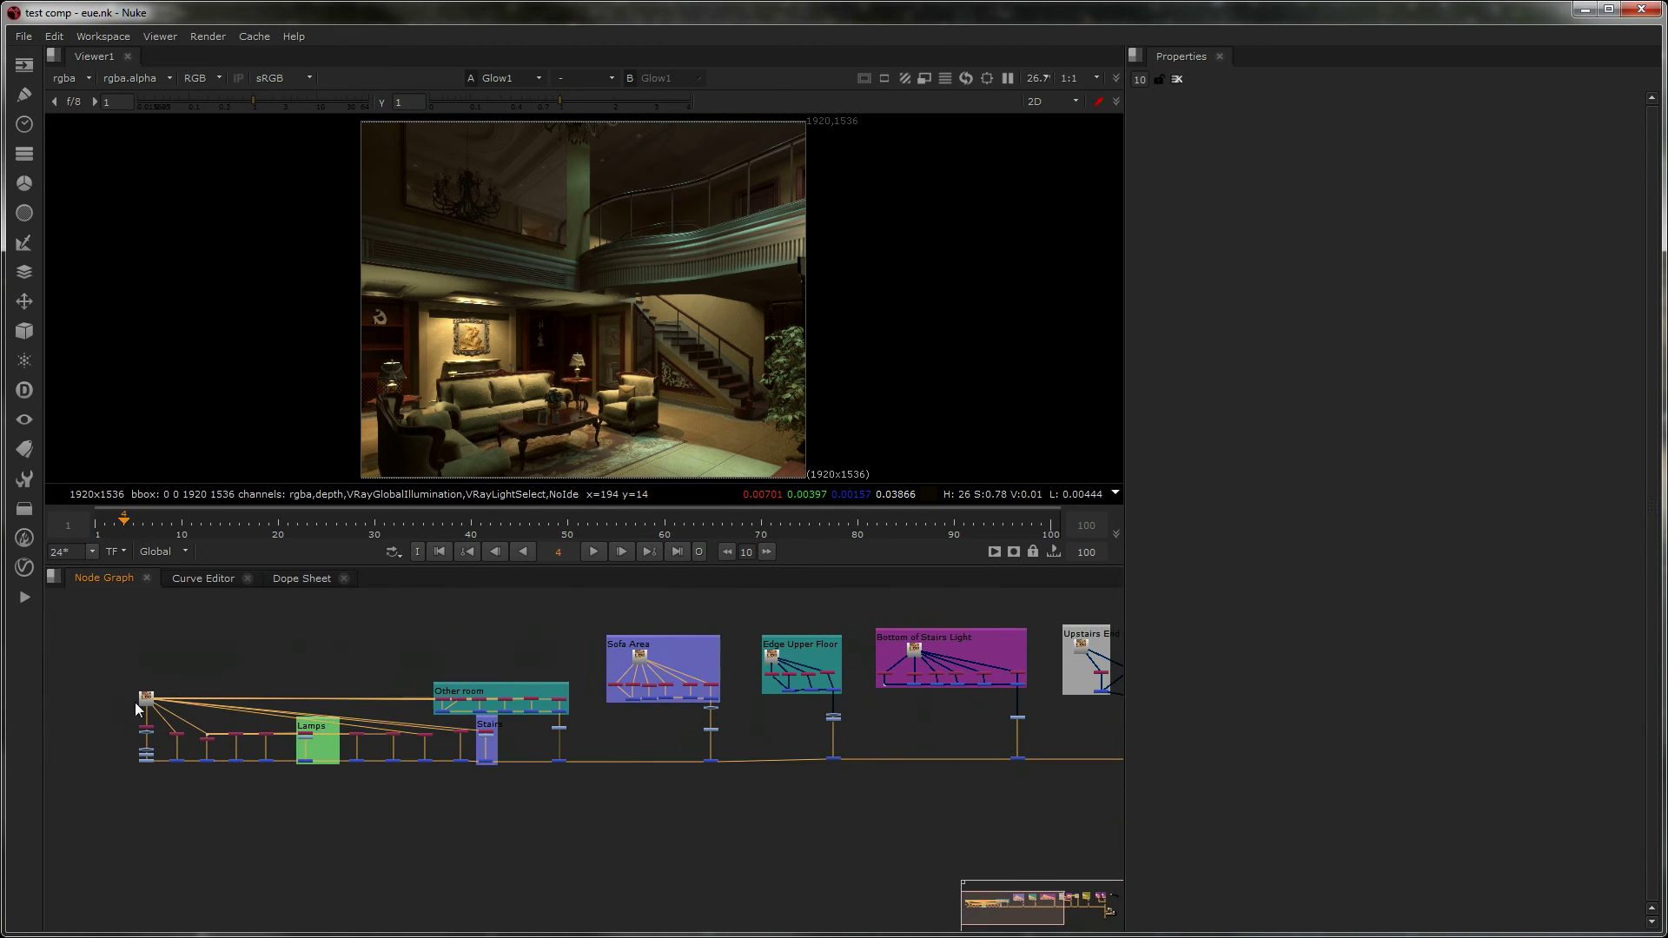
click(146, 698)
key(1)
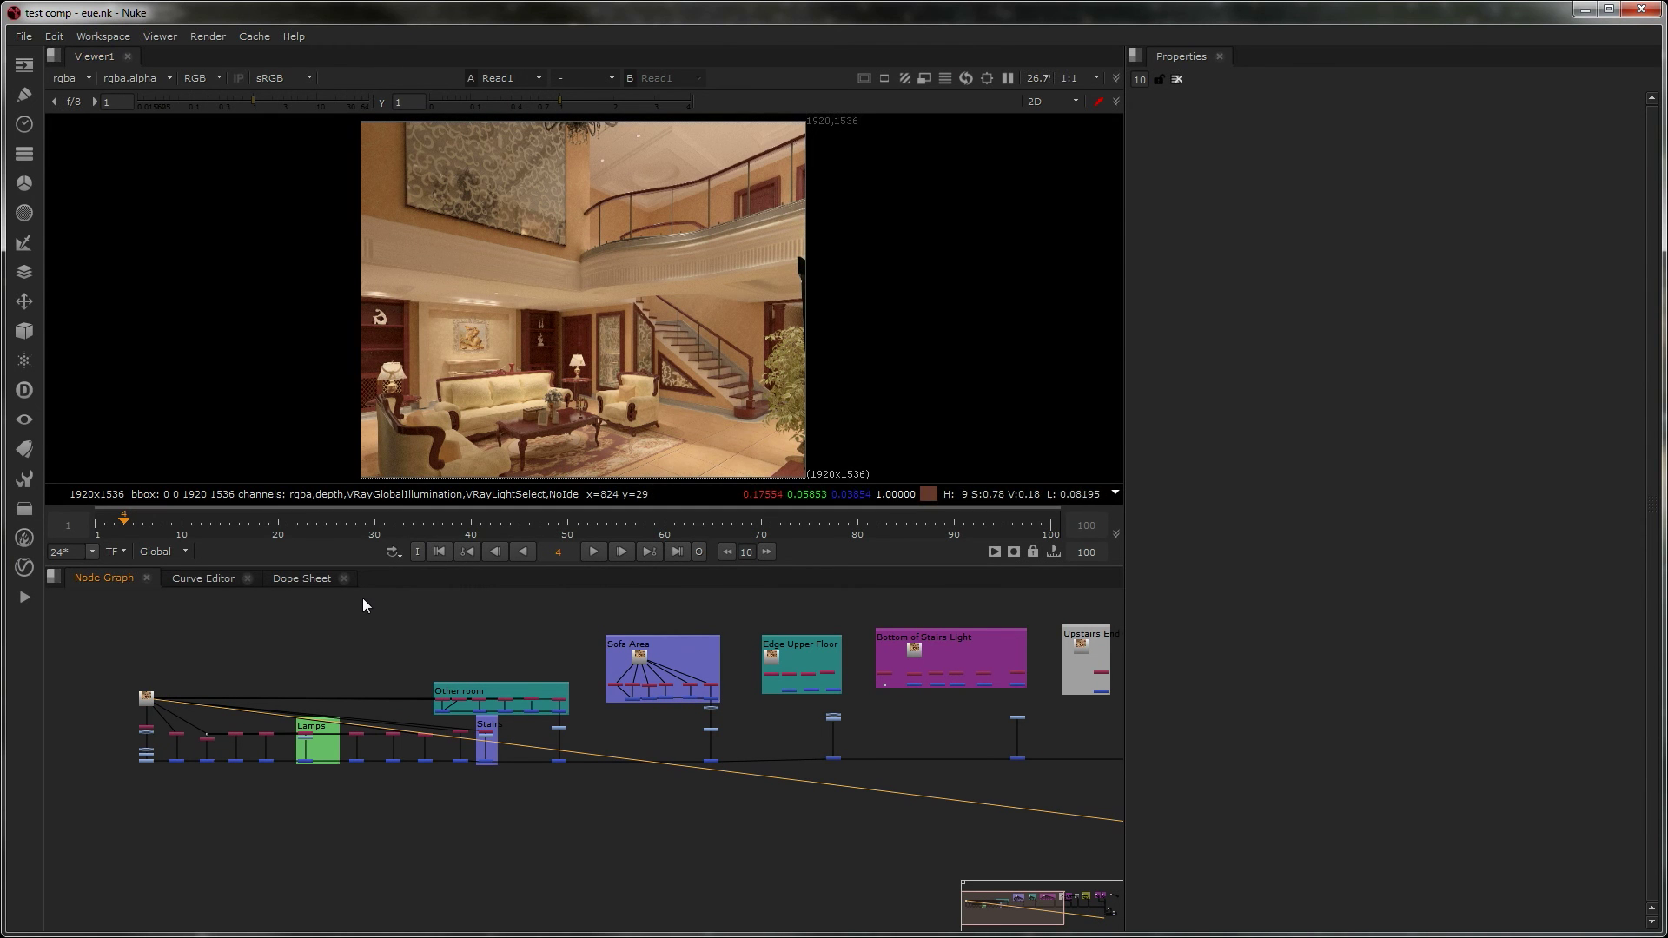
- View the GI shuffle beneath Read1, and compare it with the output of Grade1
scroll(171, 732, up, 6)
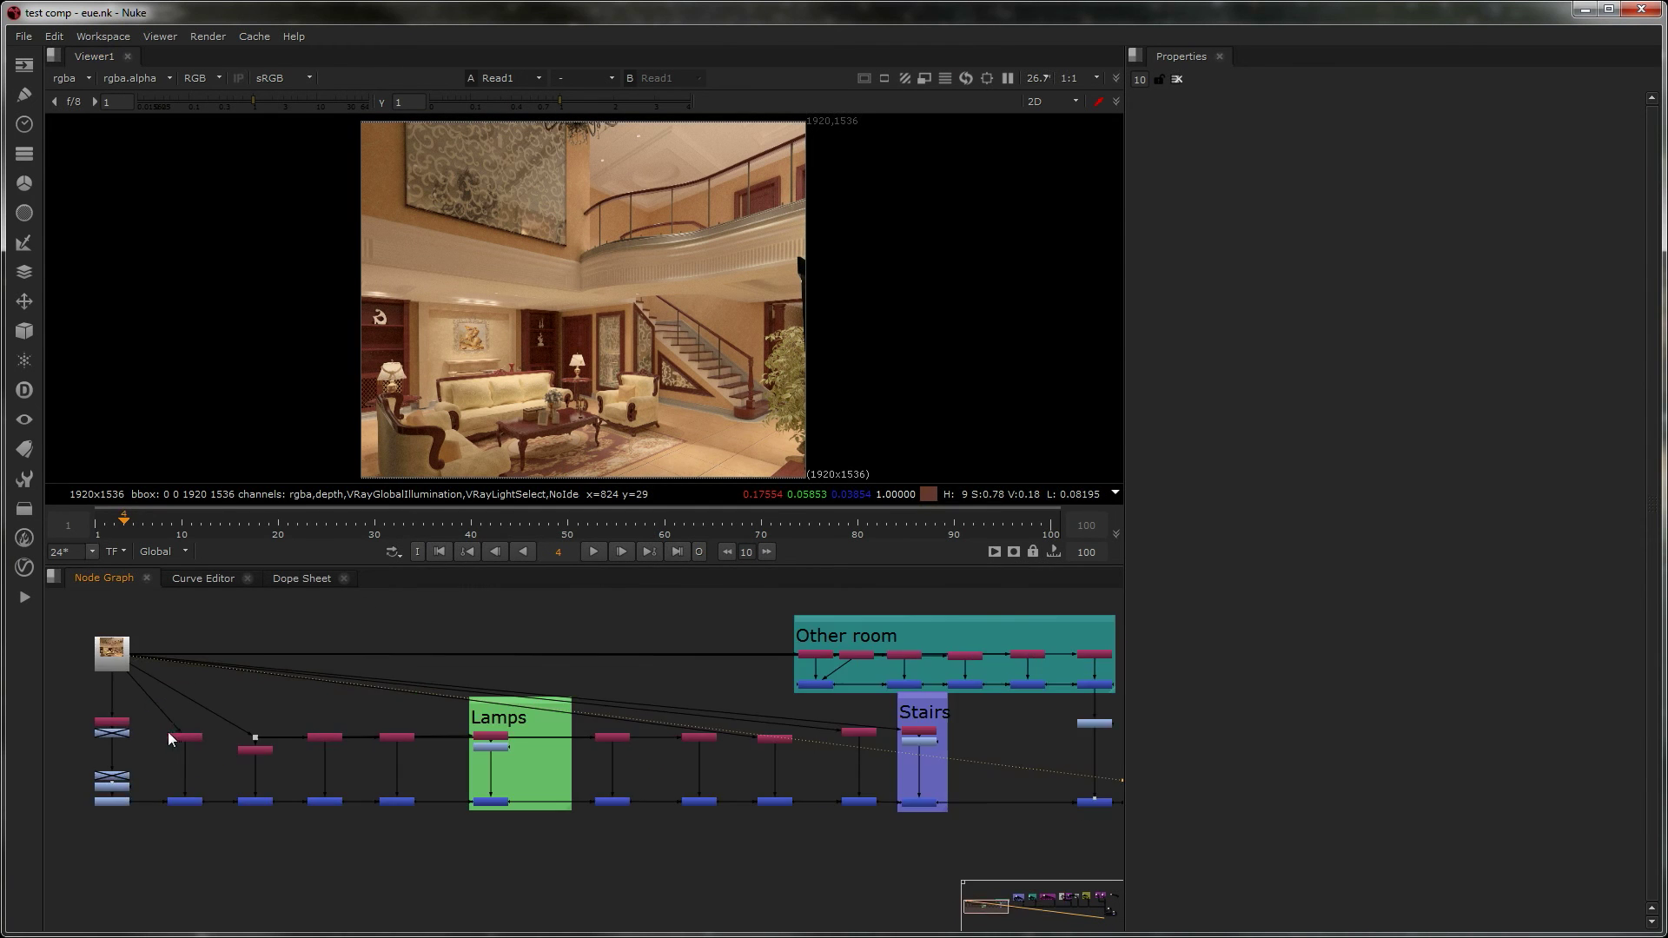
middle_drag(226, 749, 408, 749)
click(265, 719)
key(1)
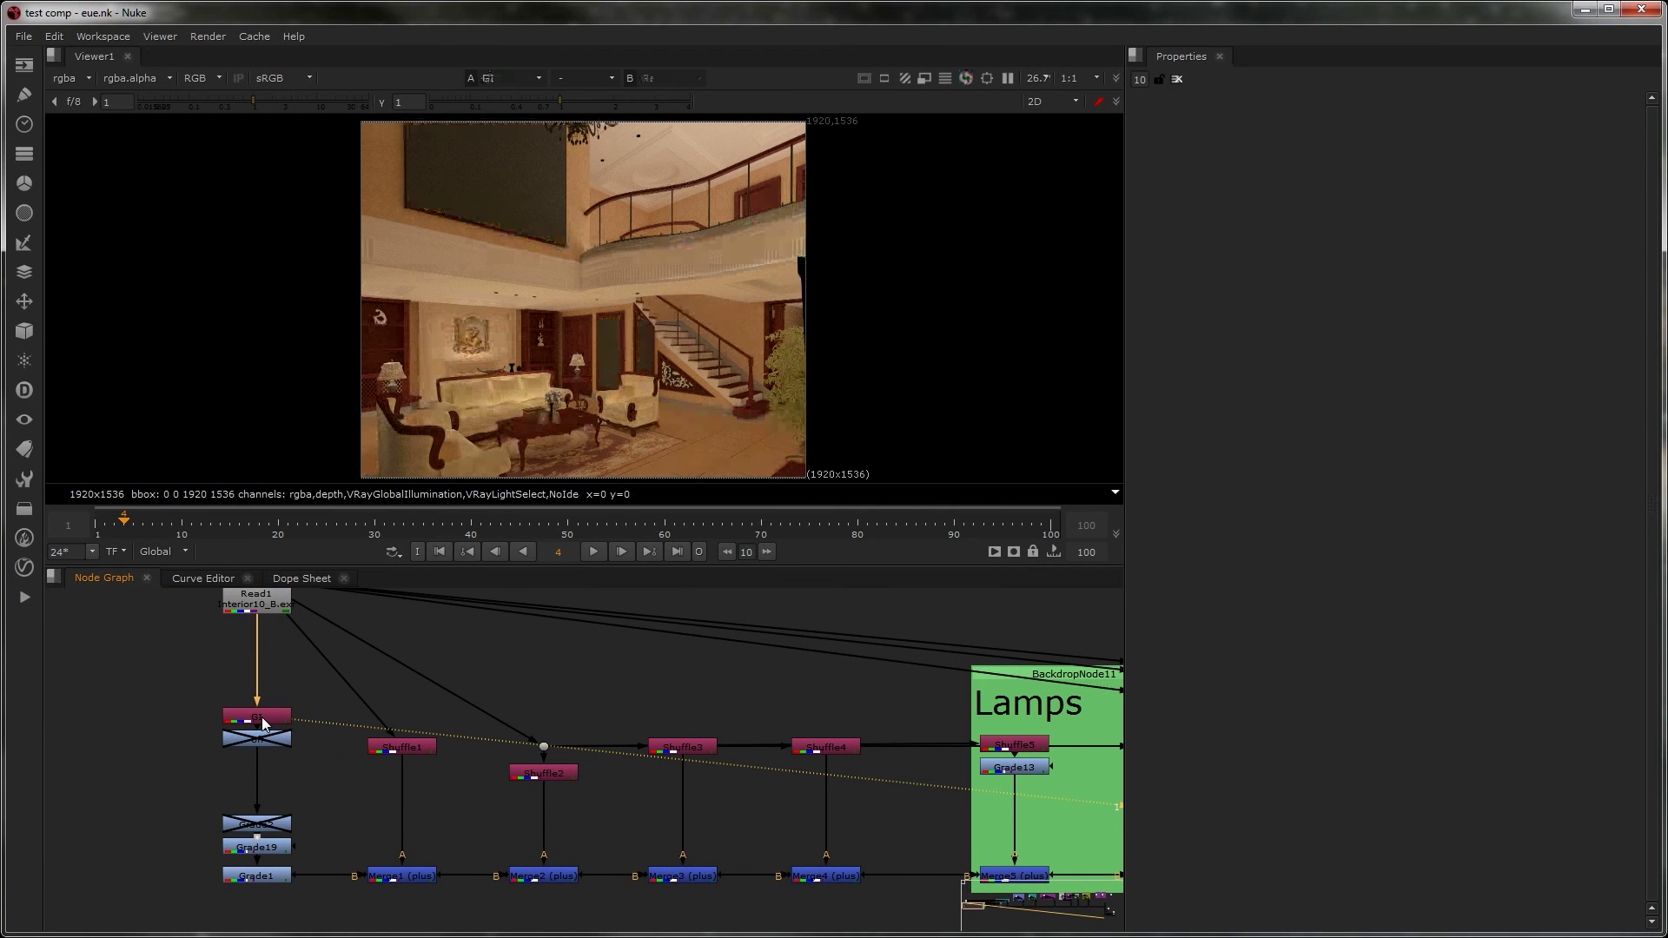
click(261, 878)
key(1)
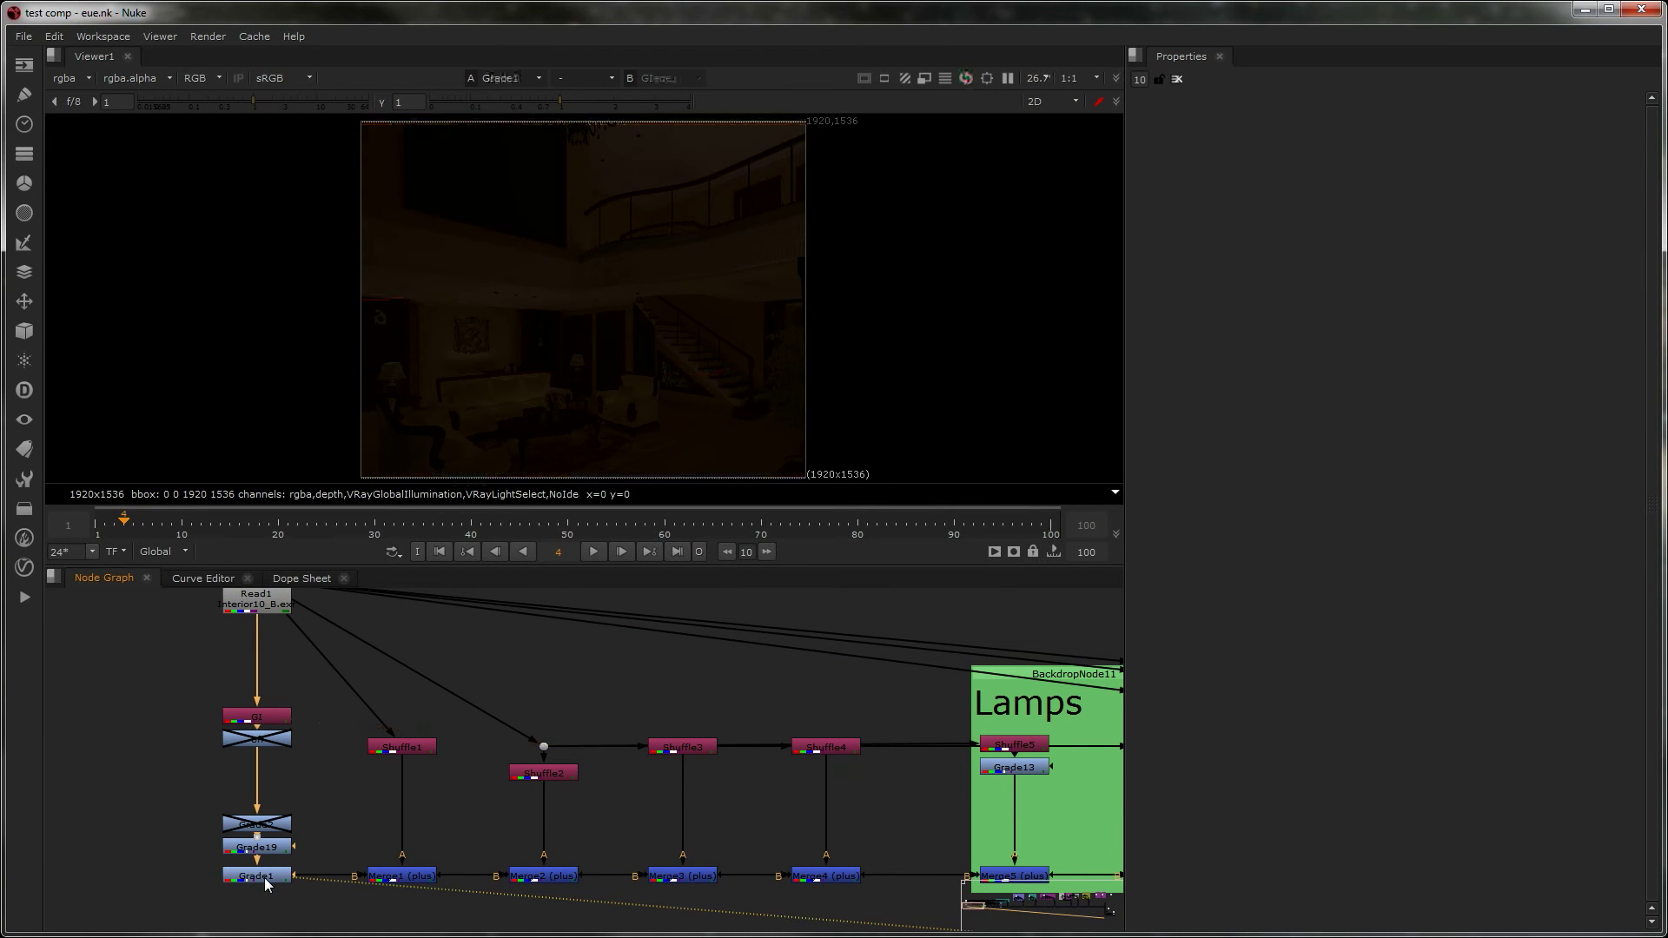
- Open Shuffle1's properties and view the light build-up through Merge1, Shuffle2 and Merge2
middle_drag(497, 837, 440, 777)
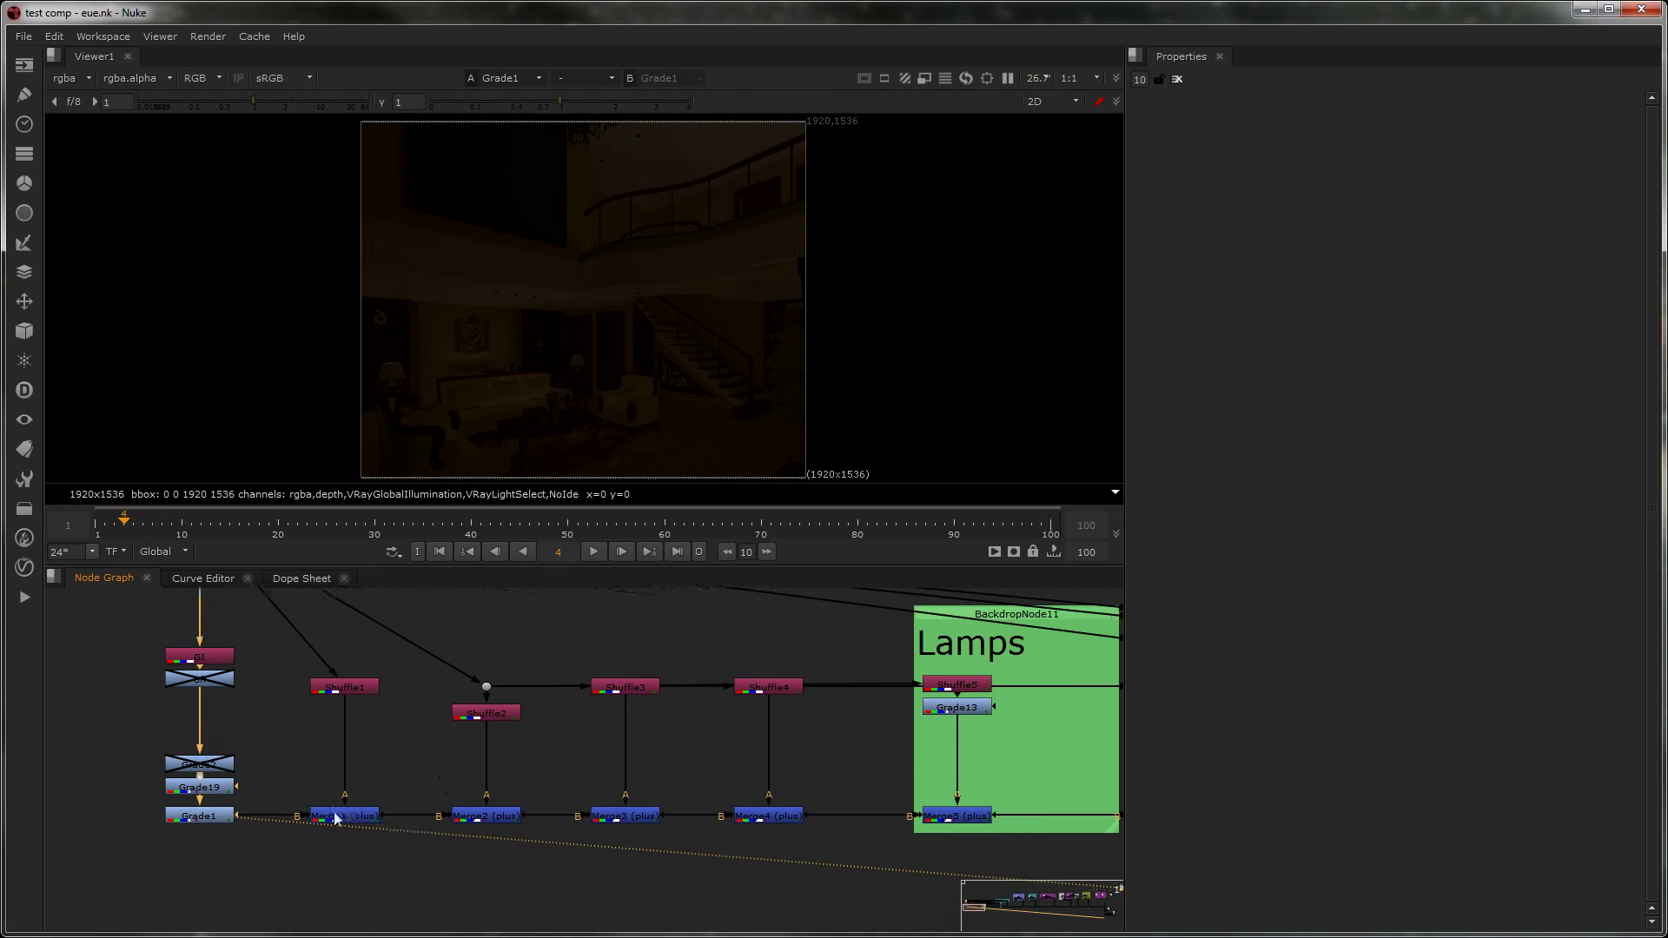
double_click(342, 688)
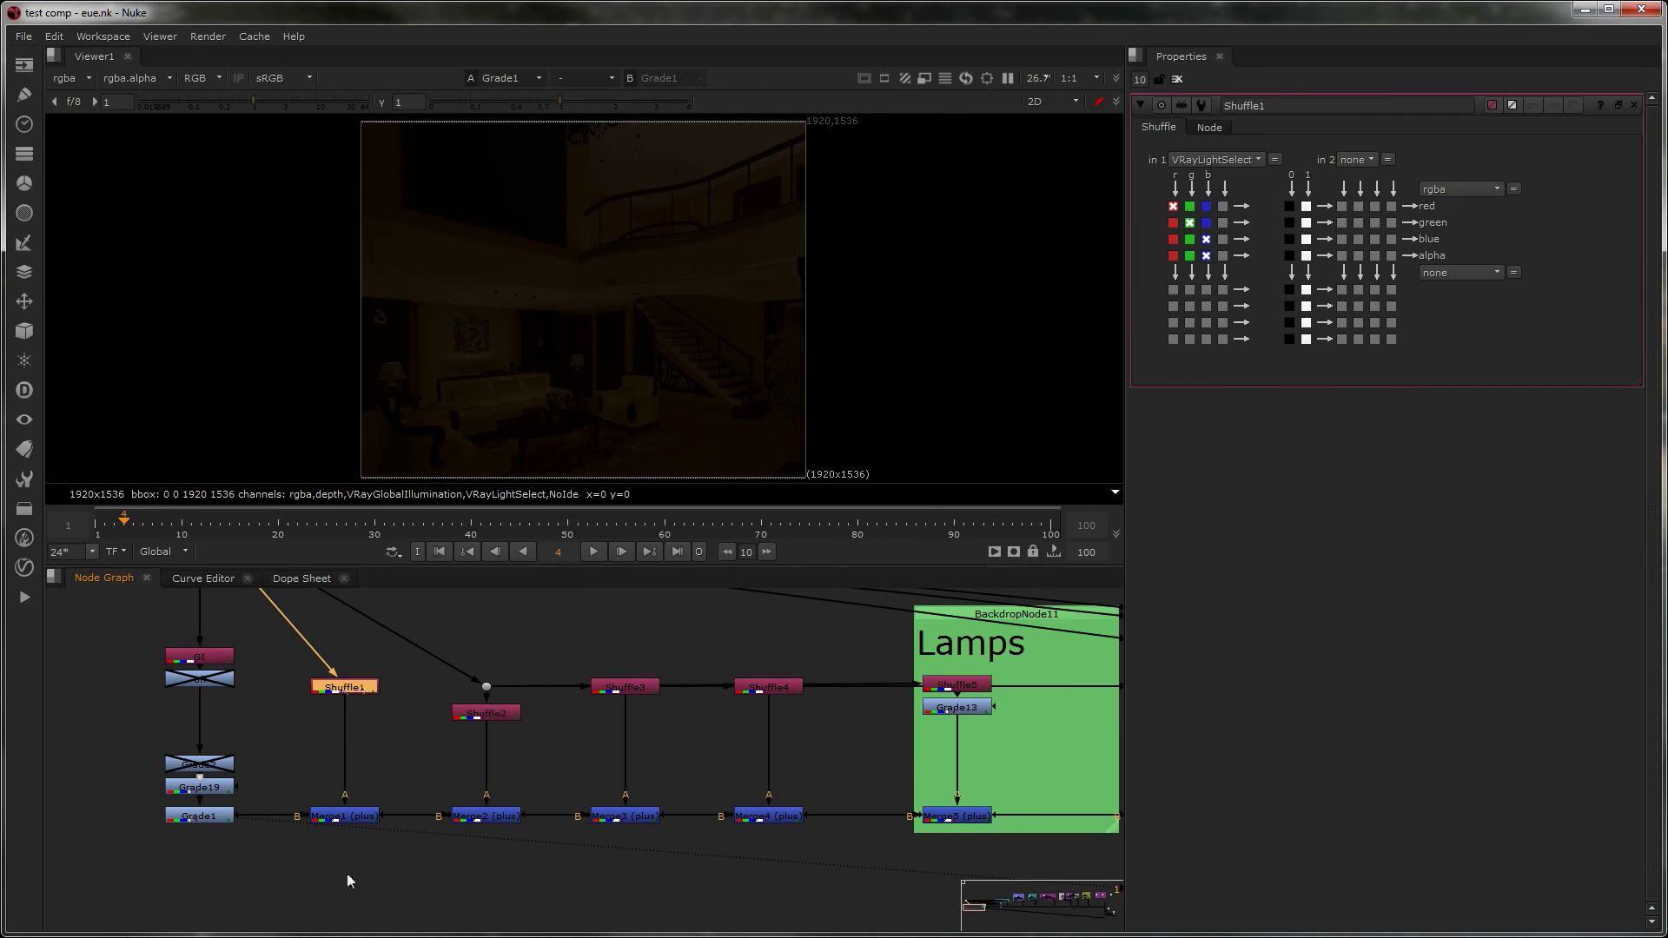
click(345, 816)
key(1)
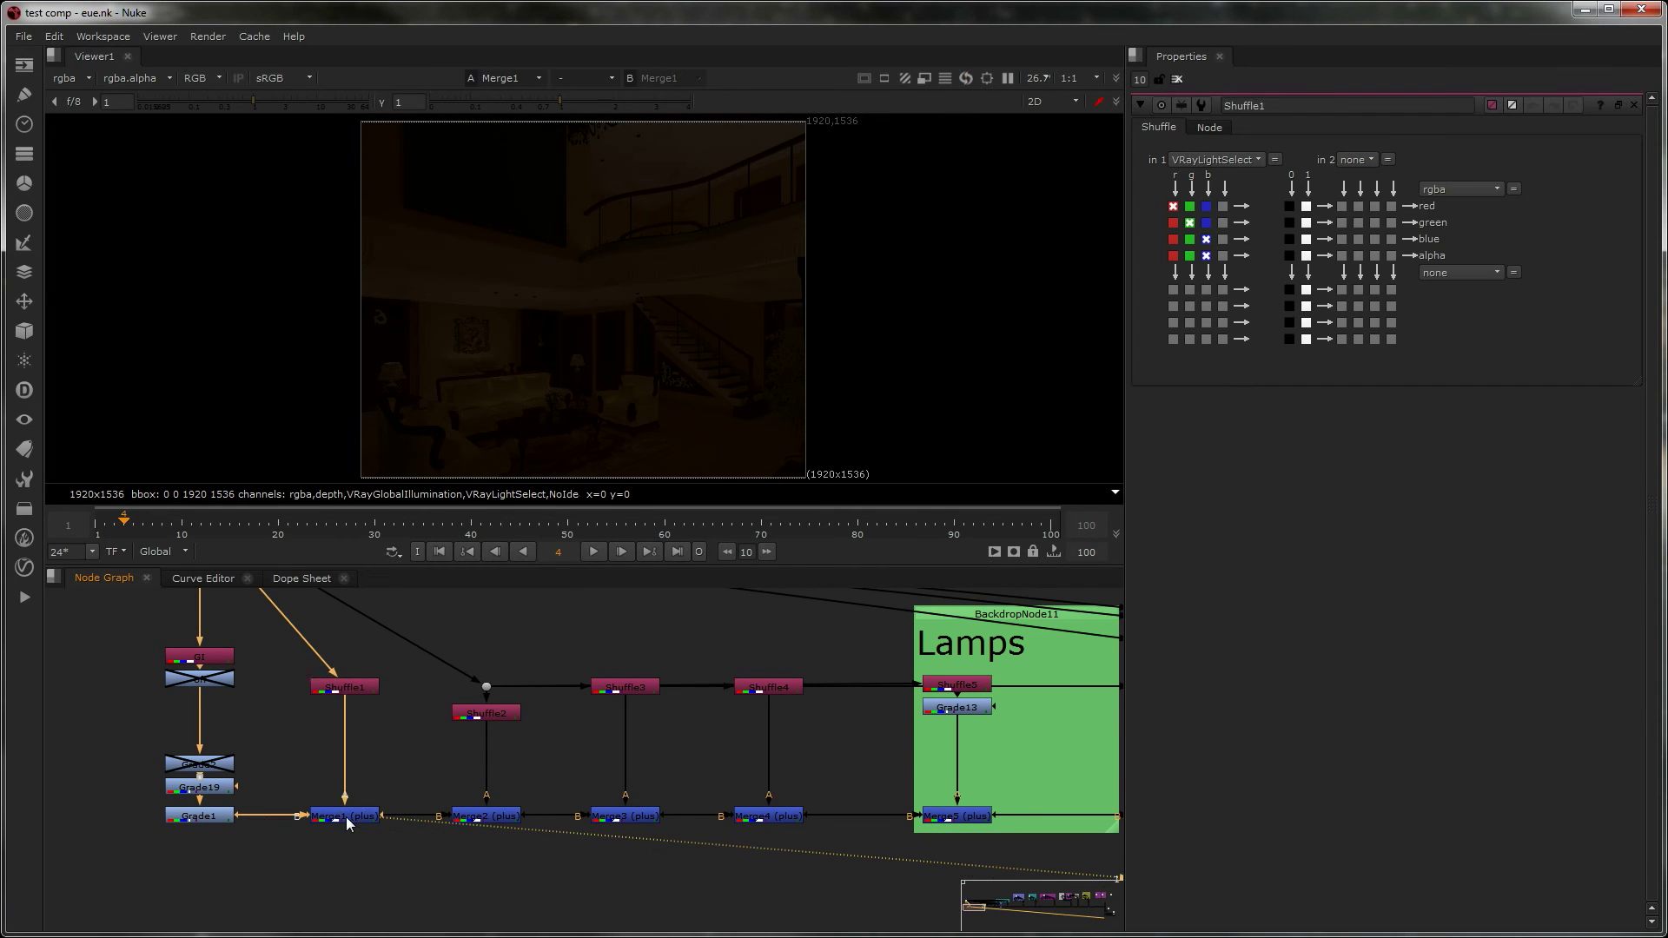
click(374, 688)
click(498, 709)
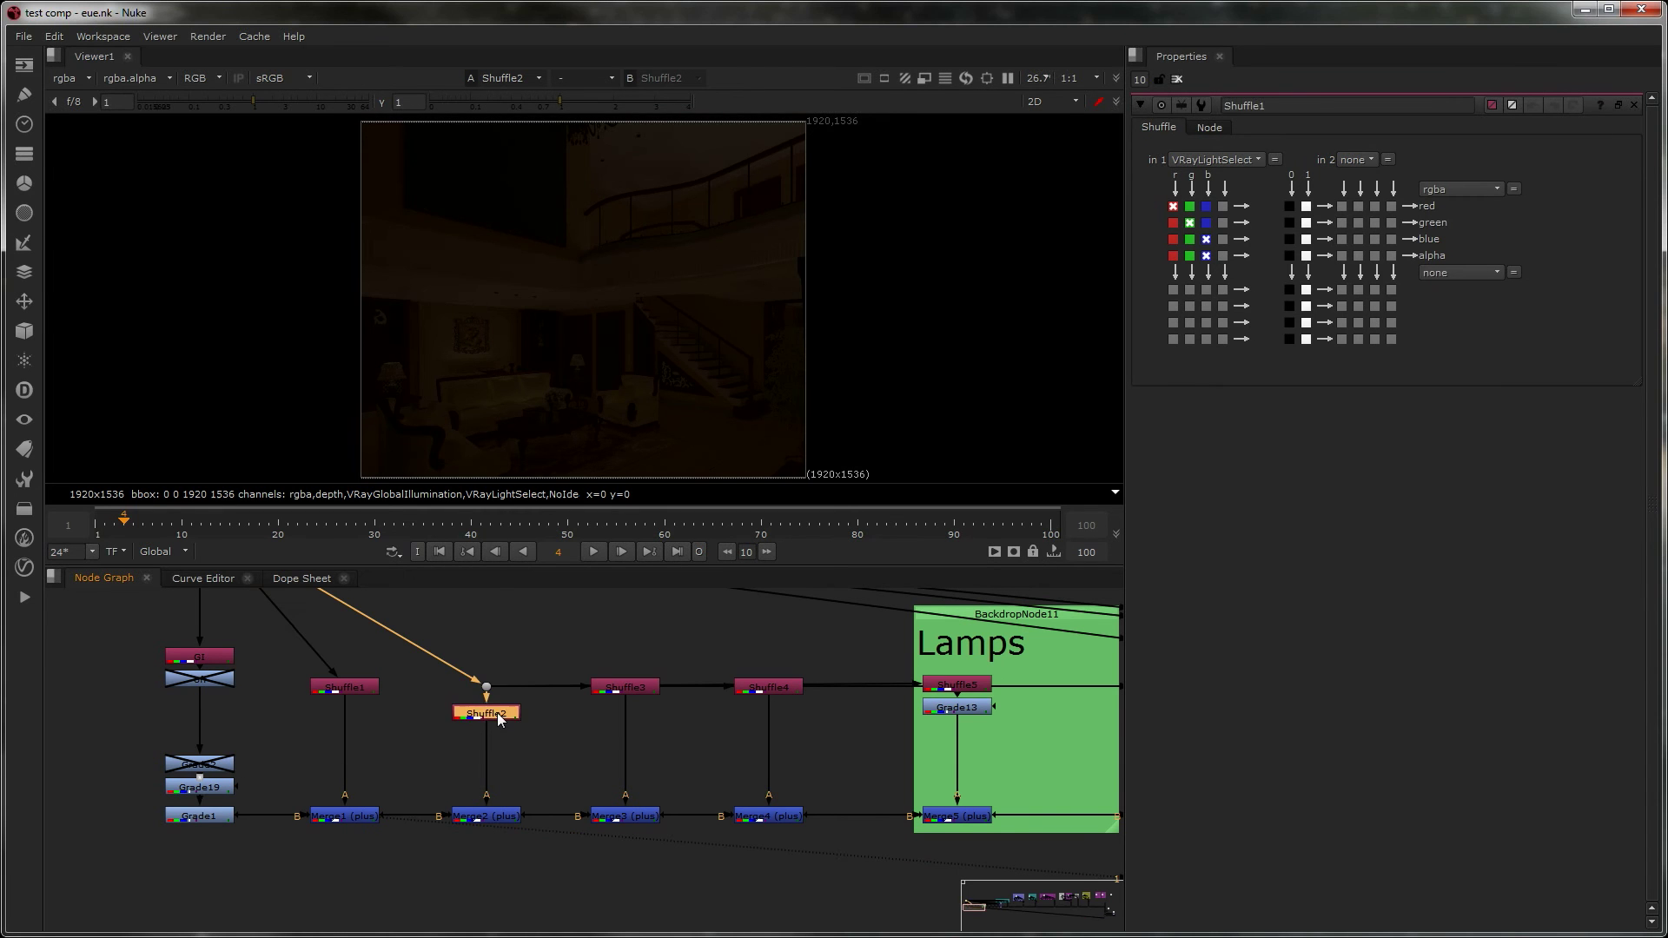
key(1)
click(493, 821)
key(1)
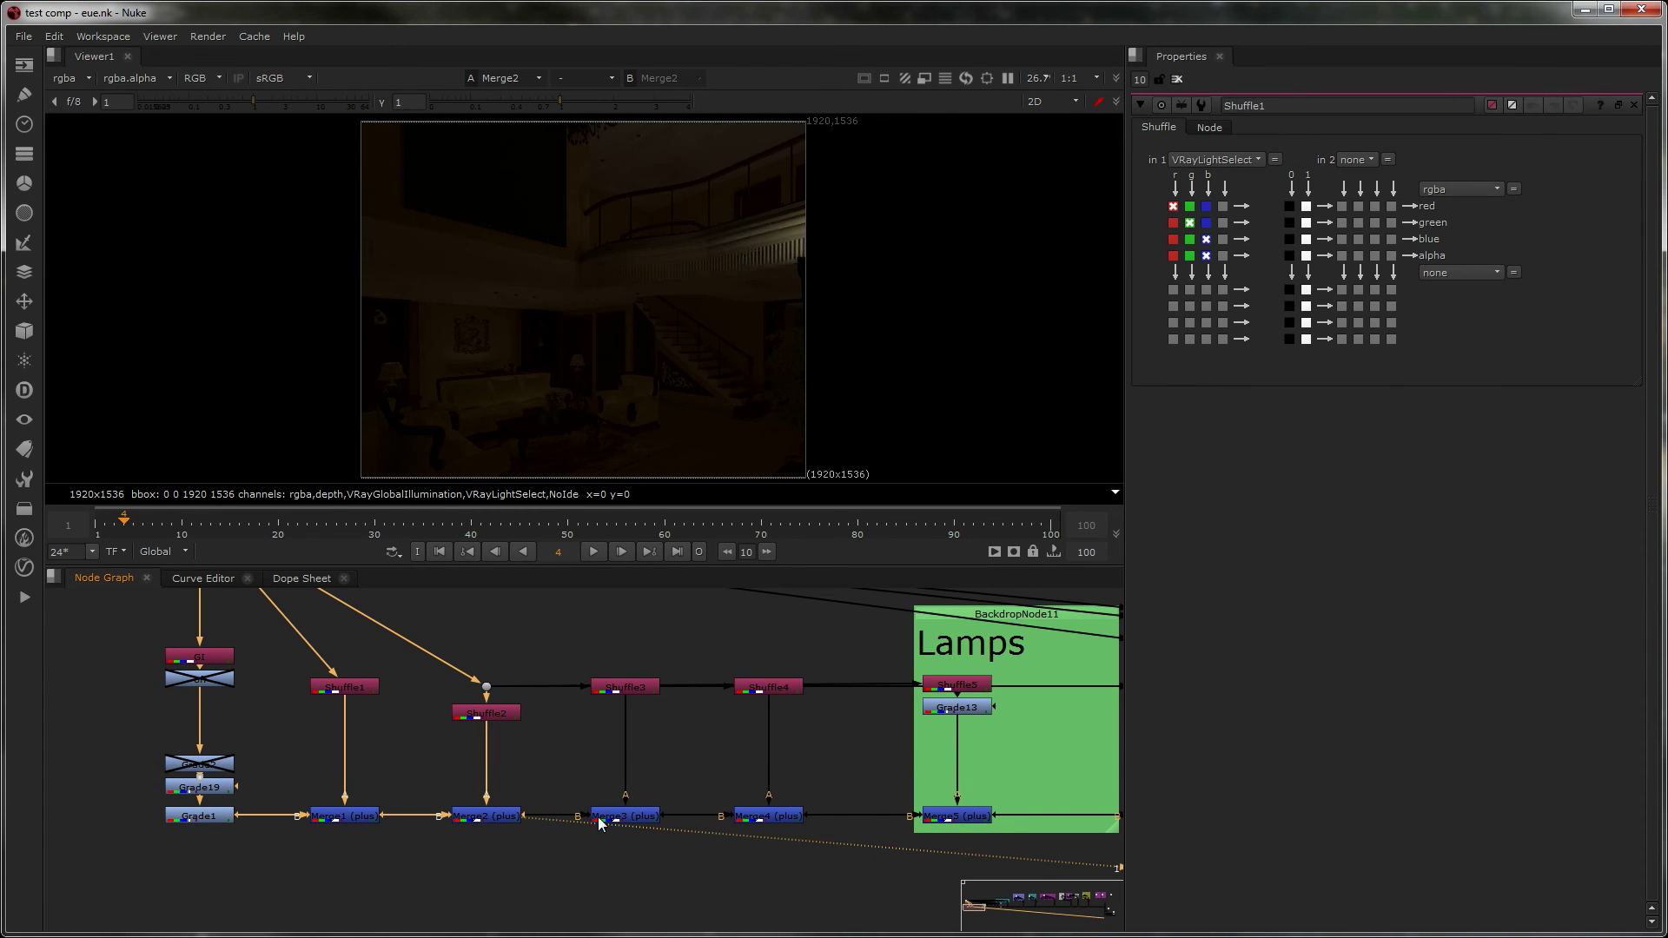
- View the accumulated lights at Merge3, Merge4 and Merge5 in the Lamps group
click(618, 819)
key(1)
click(767, 817)
key(1)
middle_drag(799, 817, 529, 797)
click(702, 794)
key(1)
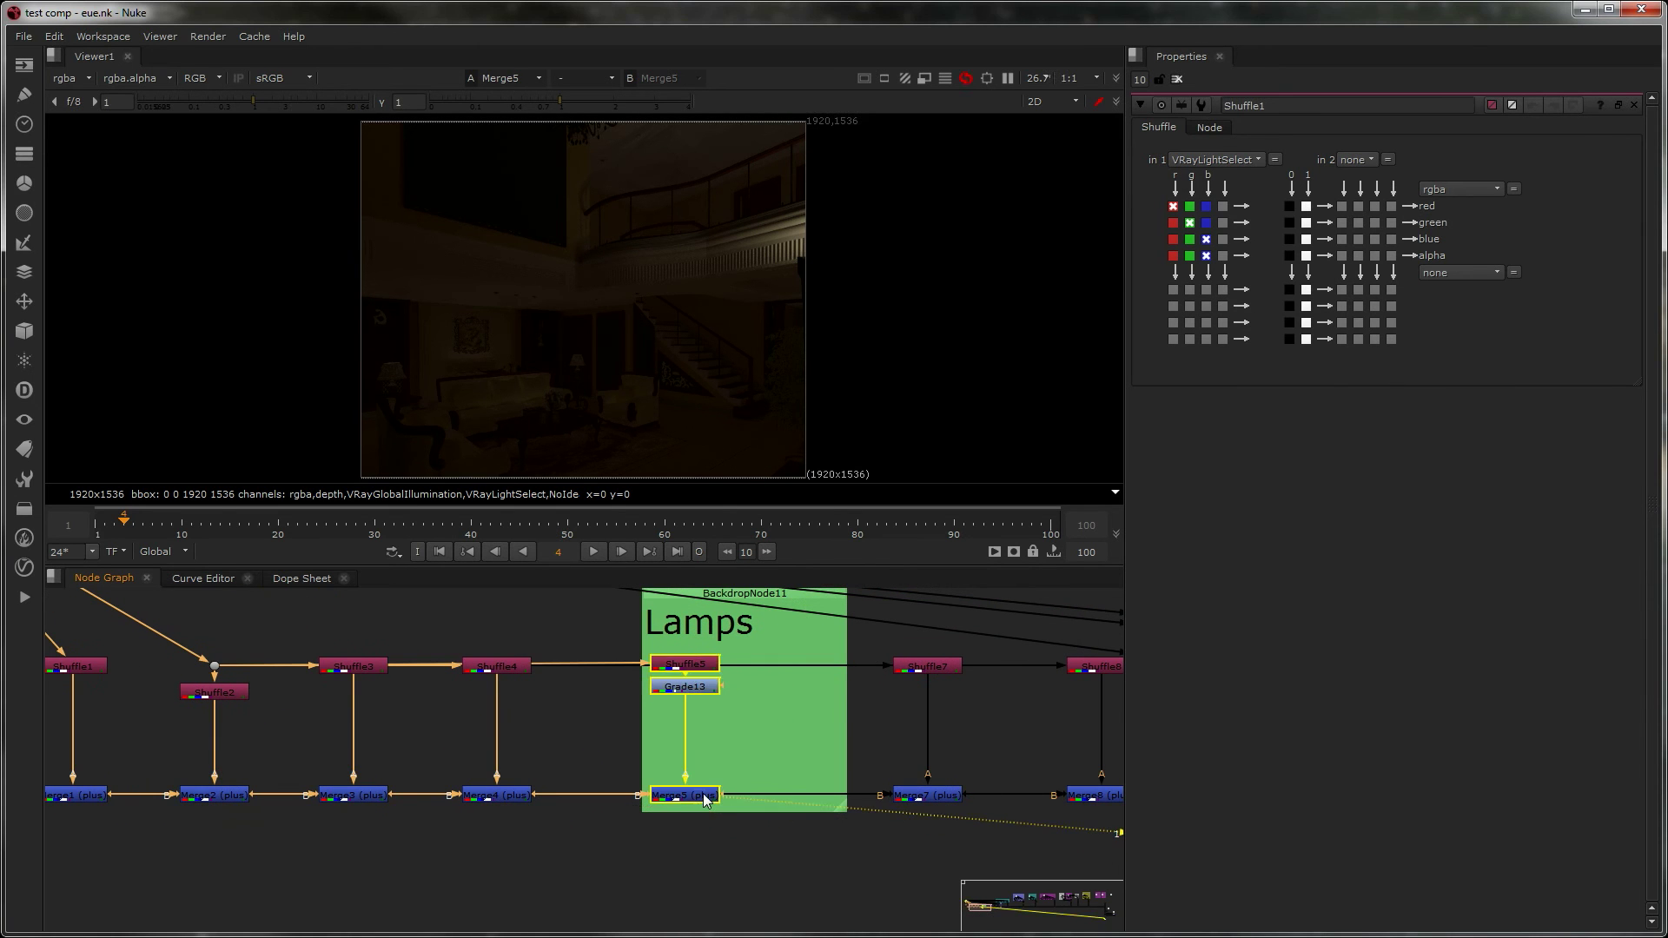
- Find ZDefocus1 at the end of the tree and view its output as the final comp
scroll(686, 800, down, 5)
middle_drag(738, 812, 435, 791)
middle_drag(1014, 824, 347, 732)
scroll(674, 782, down, 5)
middle_drag(922, 740, 685, 853)
scroll(638, 803, up, 5)
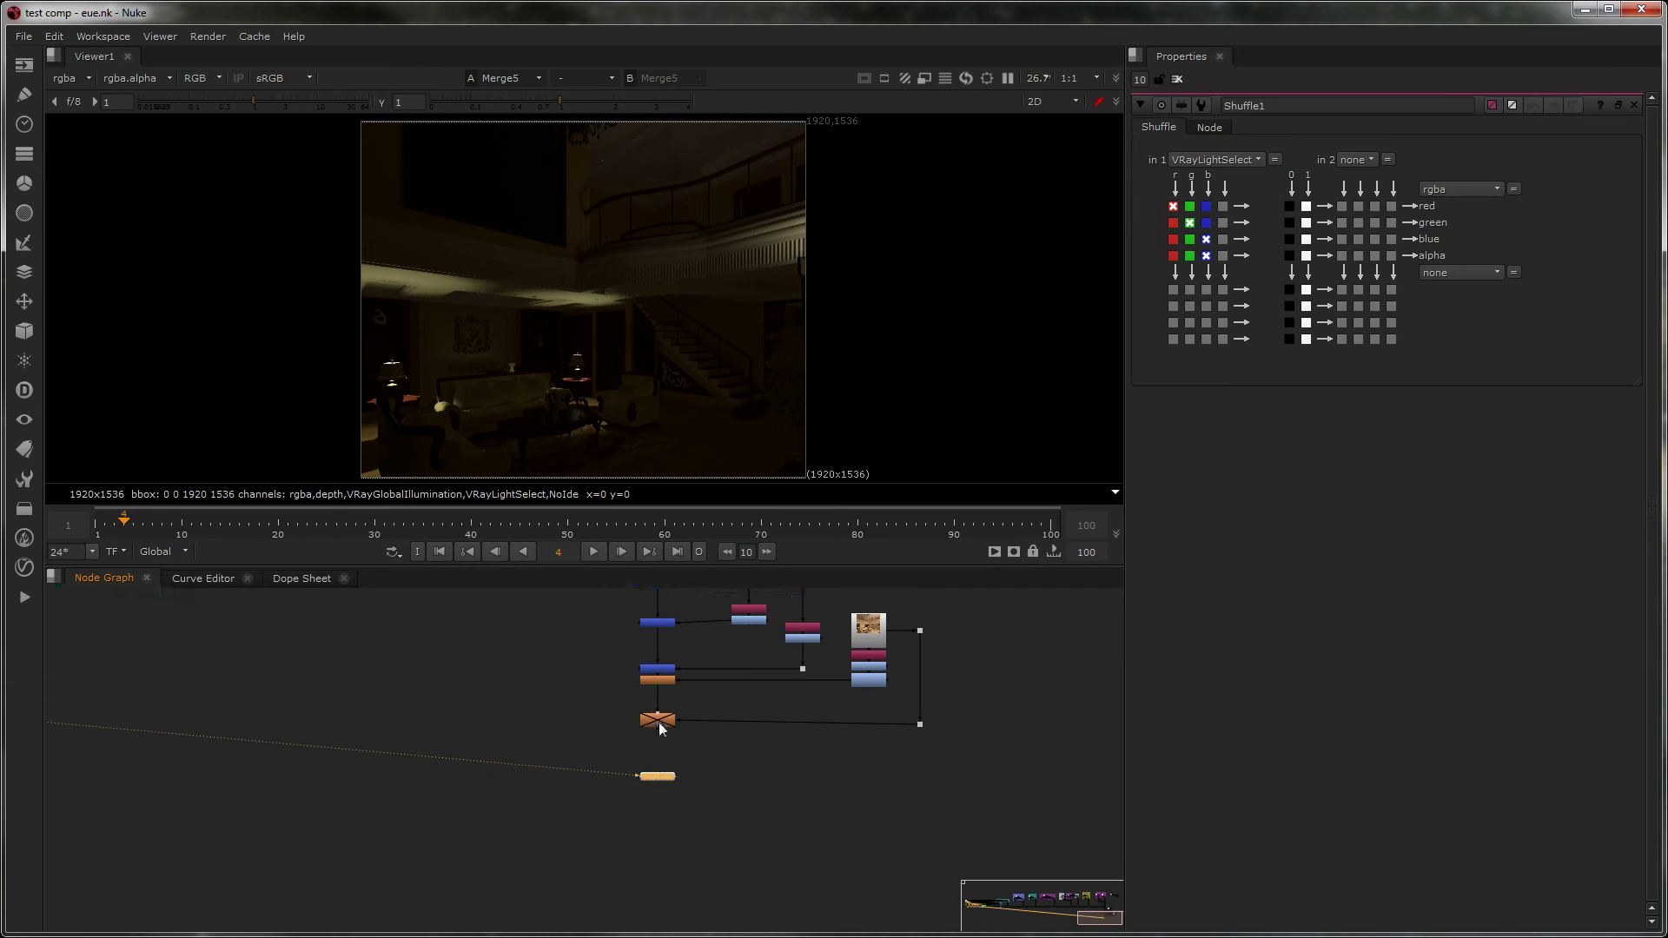
click(659, 725)
key(1)
- Disable and re-enable Grade13 in the Lamps group to compare its effect on the final comp
scroll(330, 734, down, 5)
middle_drag(148, 754, 703, 815)
middle_drag(497, 759, 709, 757)
scroll(321, 716, up, 3)
middle_drag(325, 714, 675, 845)
scroll(432, 797, up, 8)
middle_drag(476, 763, 598, 607)
scroll(518, 690, down, 1)
middle_drag(531, 724, 568, 810)
click(538, 734)
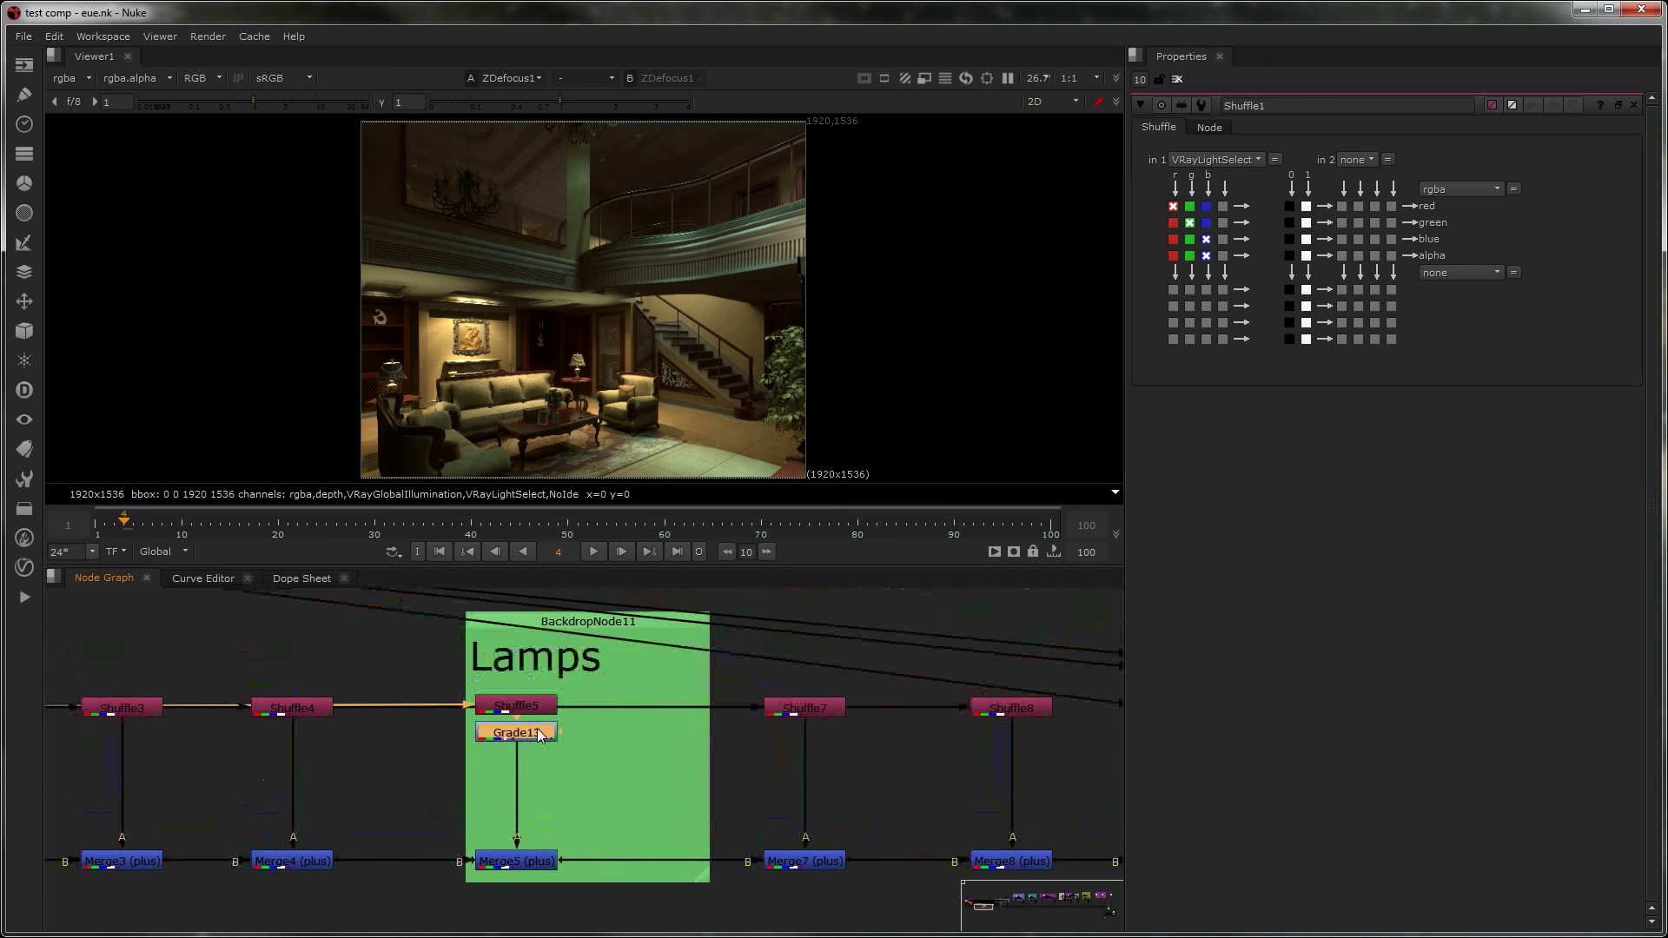
key(d)
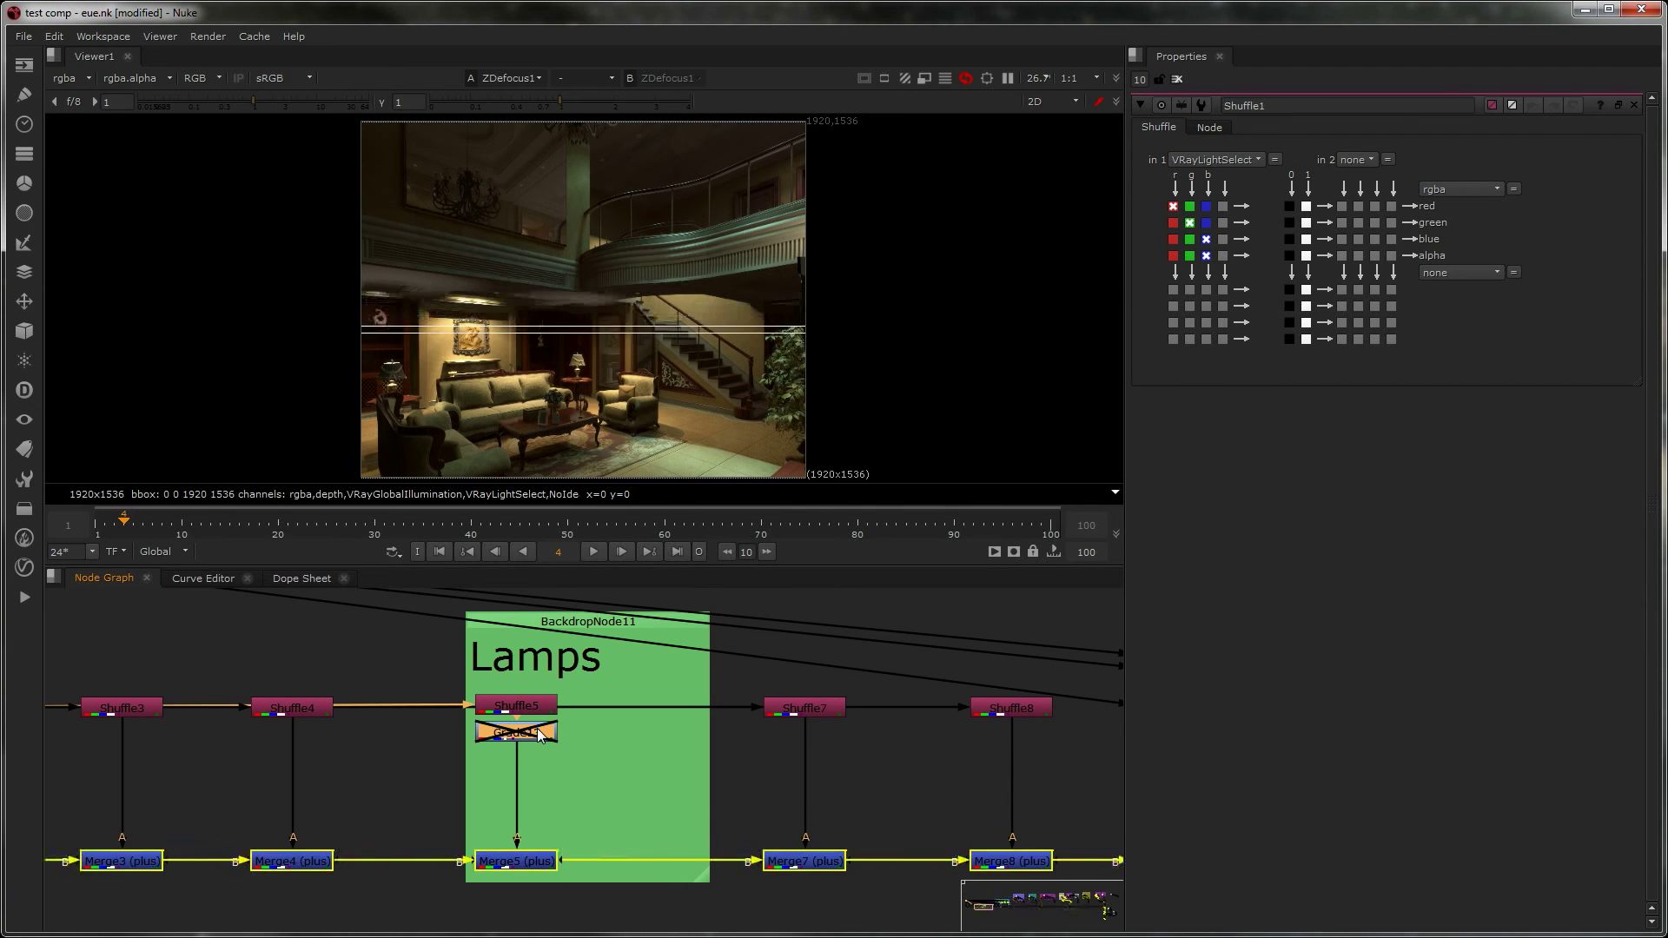
key(d)
- Toggle Merge5 in the Lamps group off and on repeatedly to compare the lamps' contribution to the final image
click(526, 868)
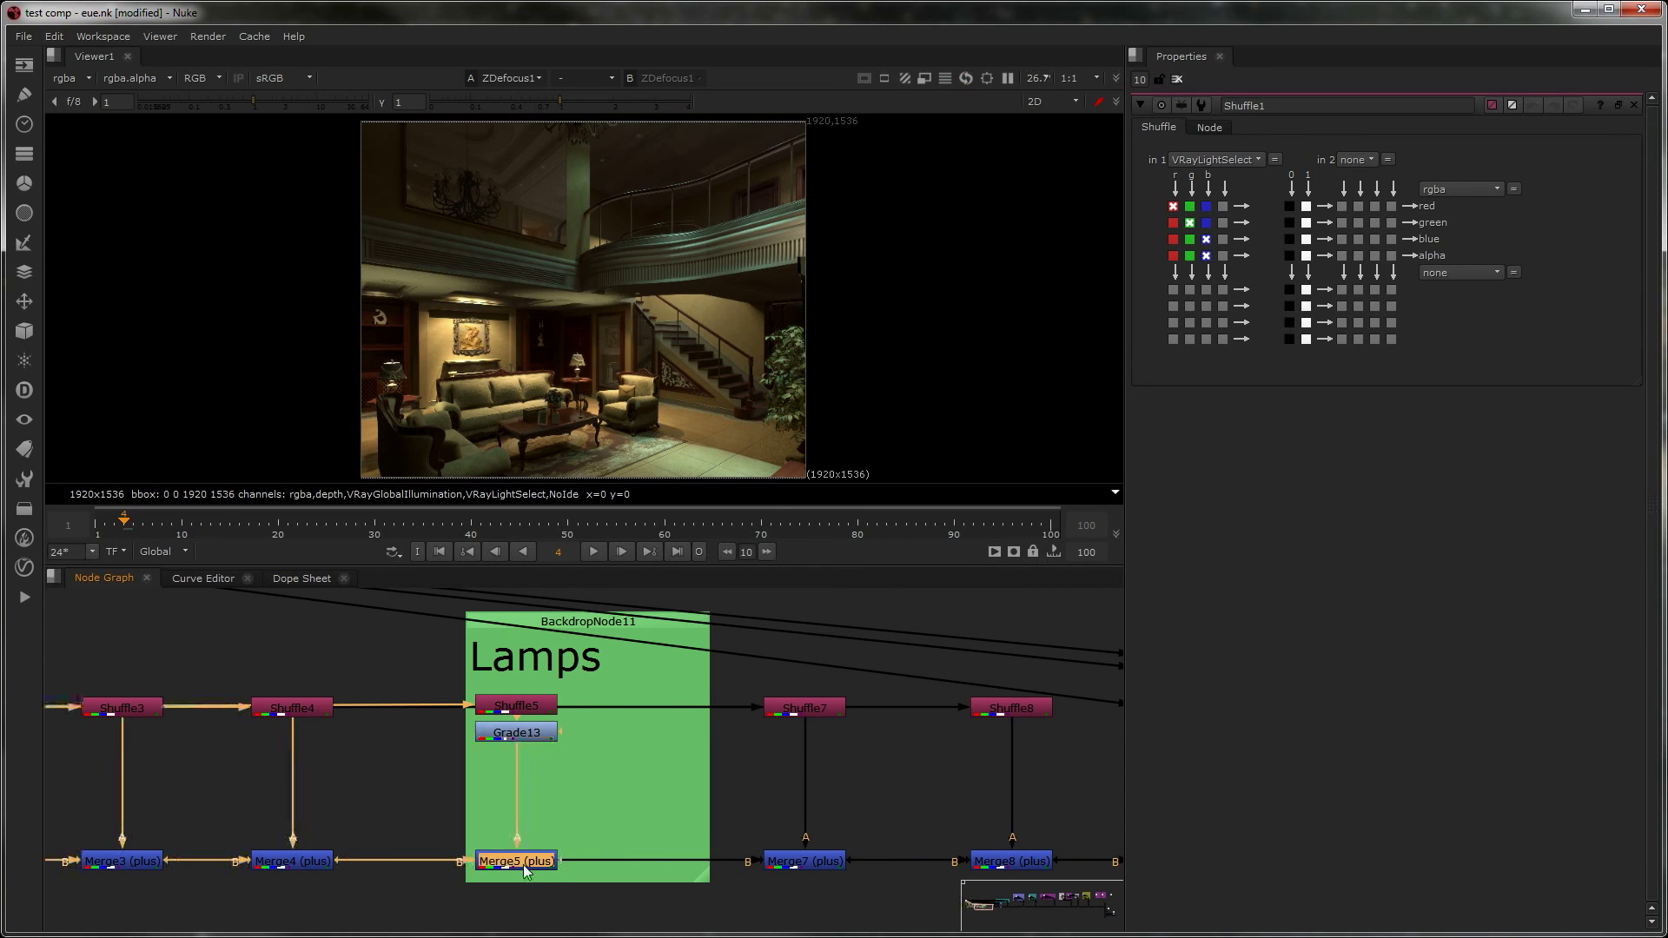
key(d)
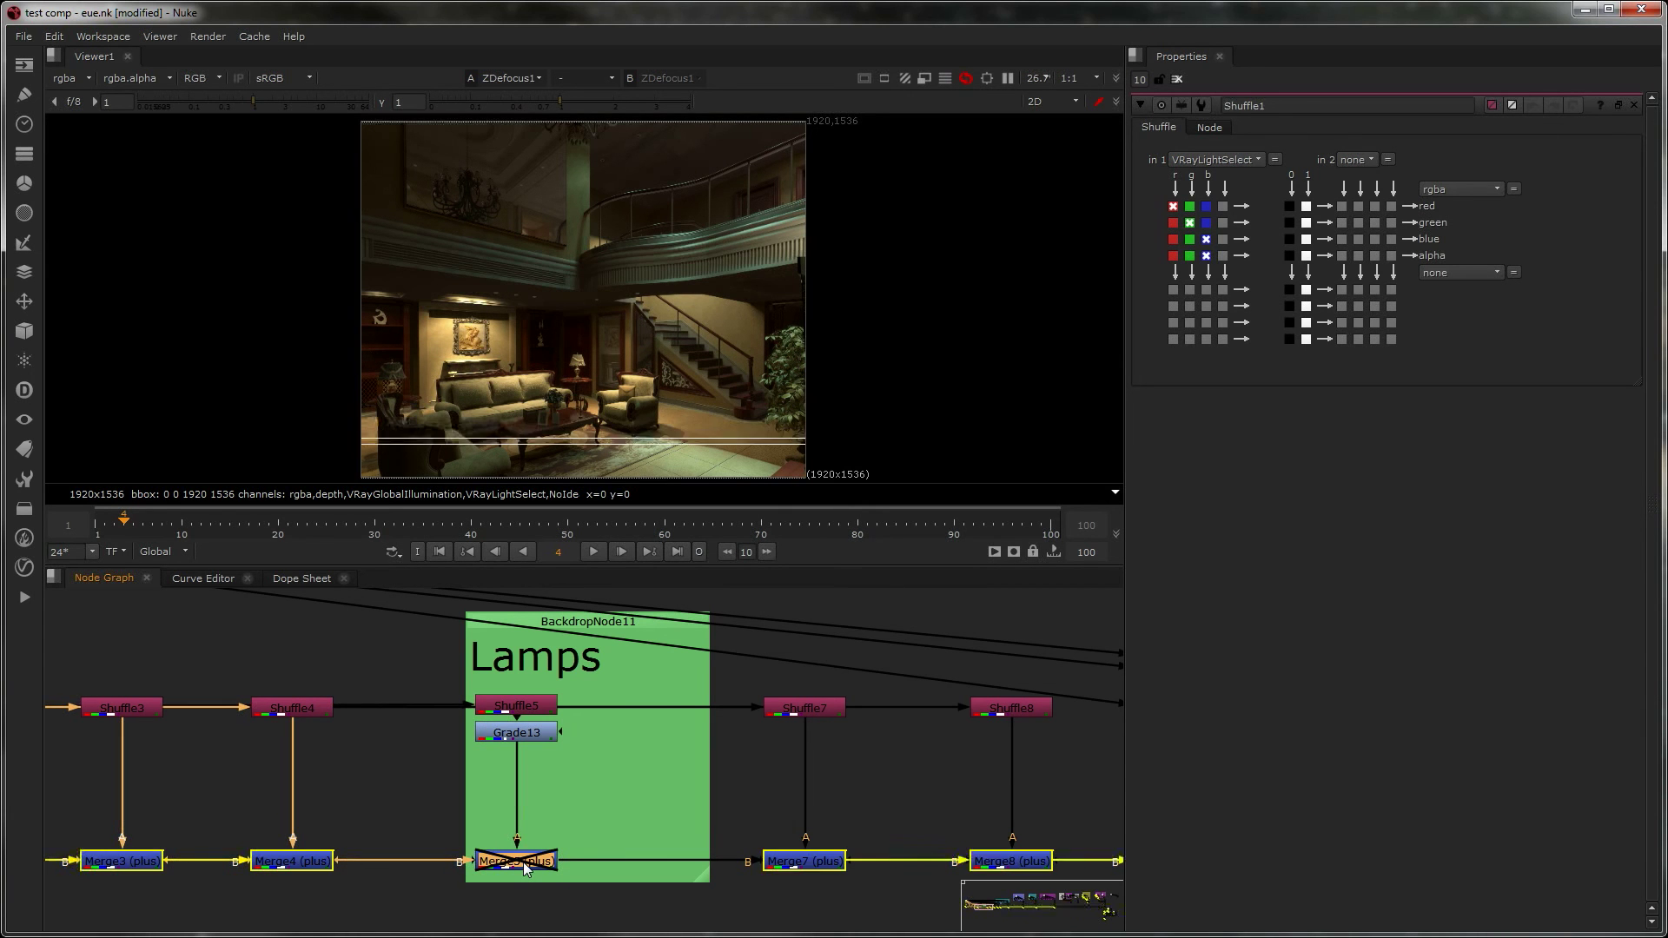
key(d)
key(d)
key(d)
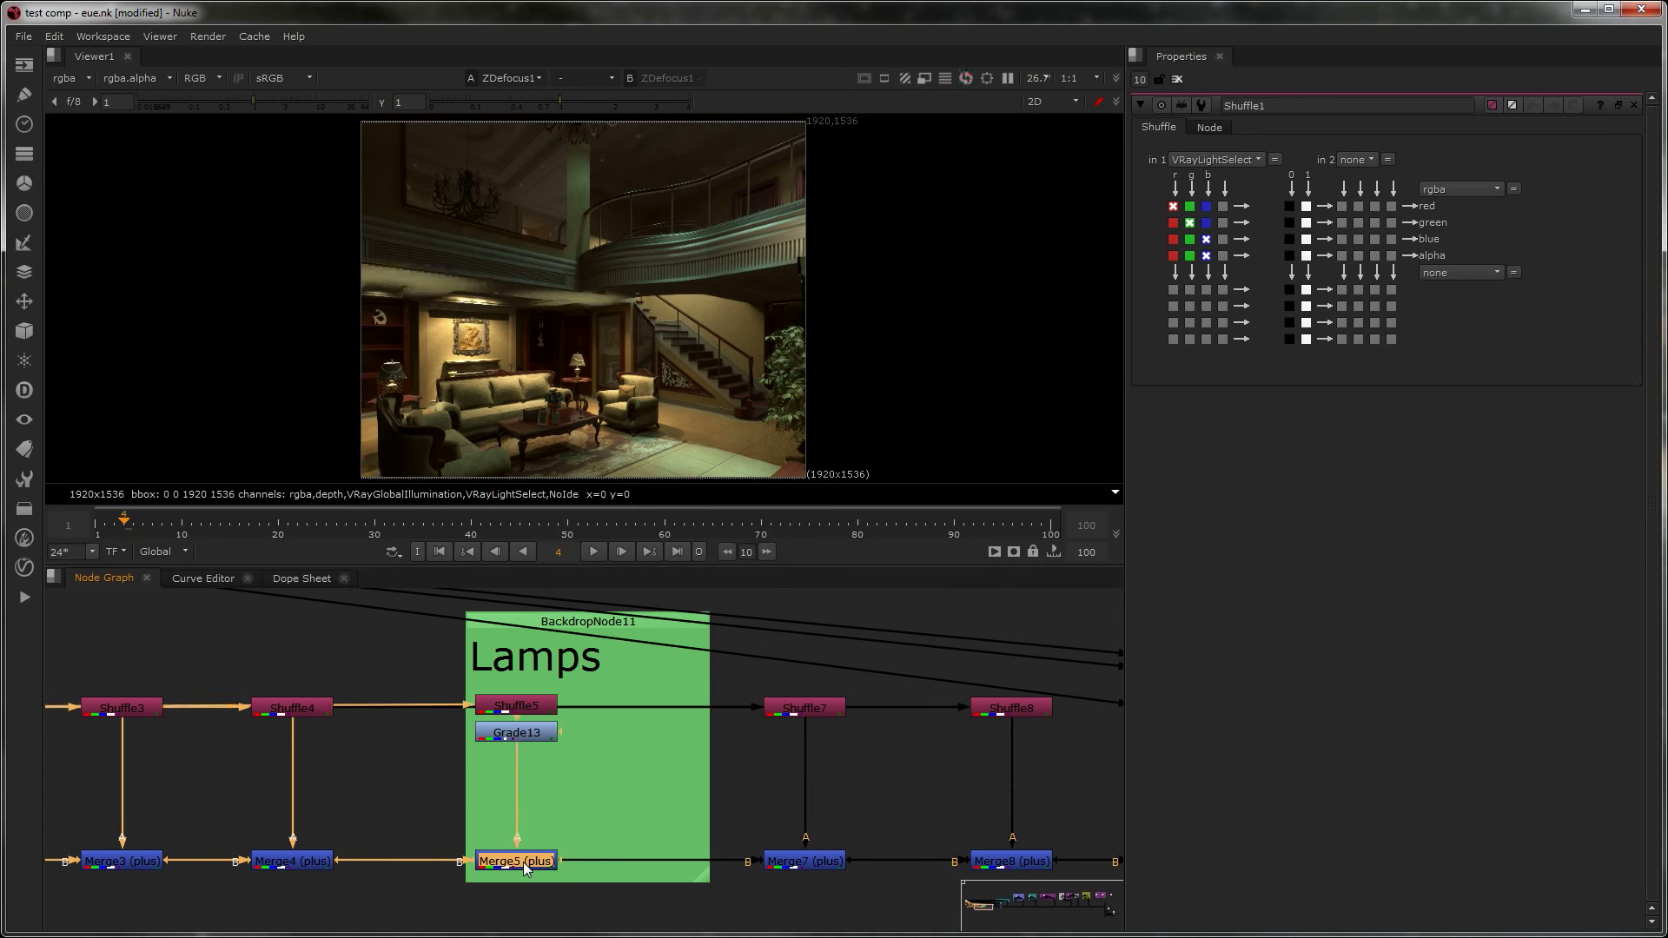
key(d)
key(d)
key(d)
key(d)
key(d)
key(d)
- Toggle Merge17 in the Stairs group off and on repeatedly to compare the stair light's contribution
middle_drag(851, 823, 376, 793)
middle_drag(984, 795, 565, 780)
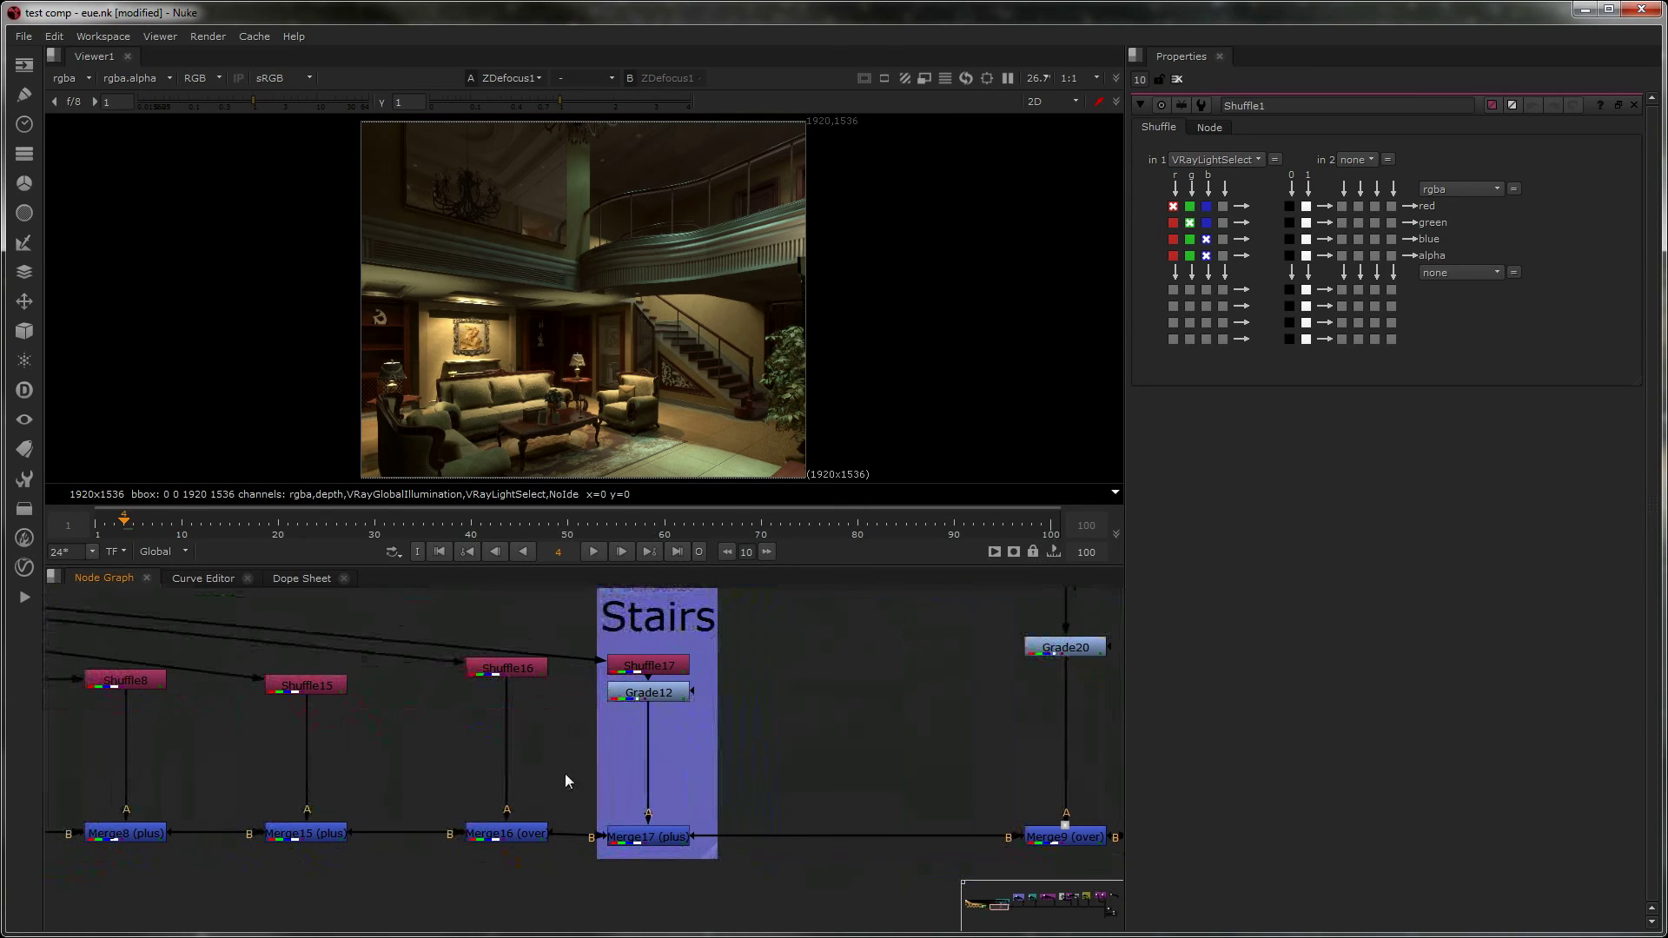
click(690, 838)
key(d)
key(d)
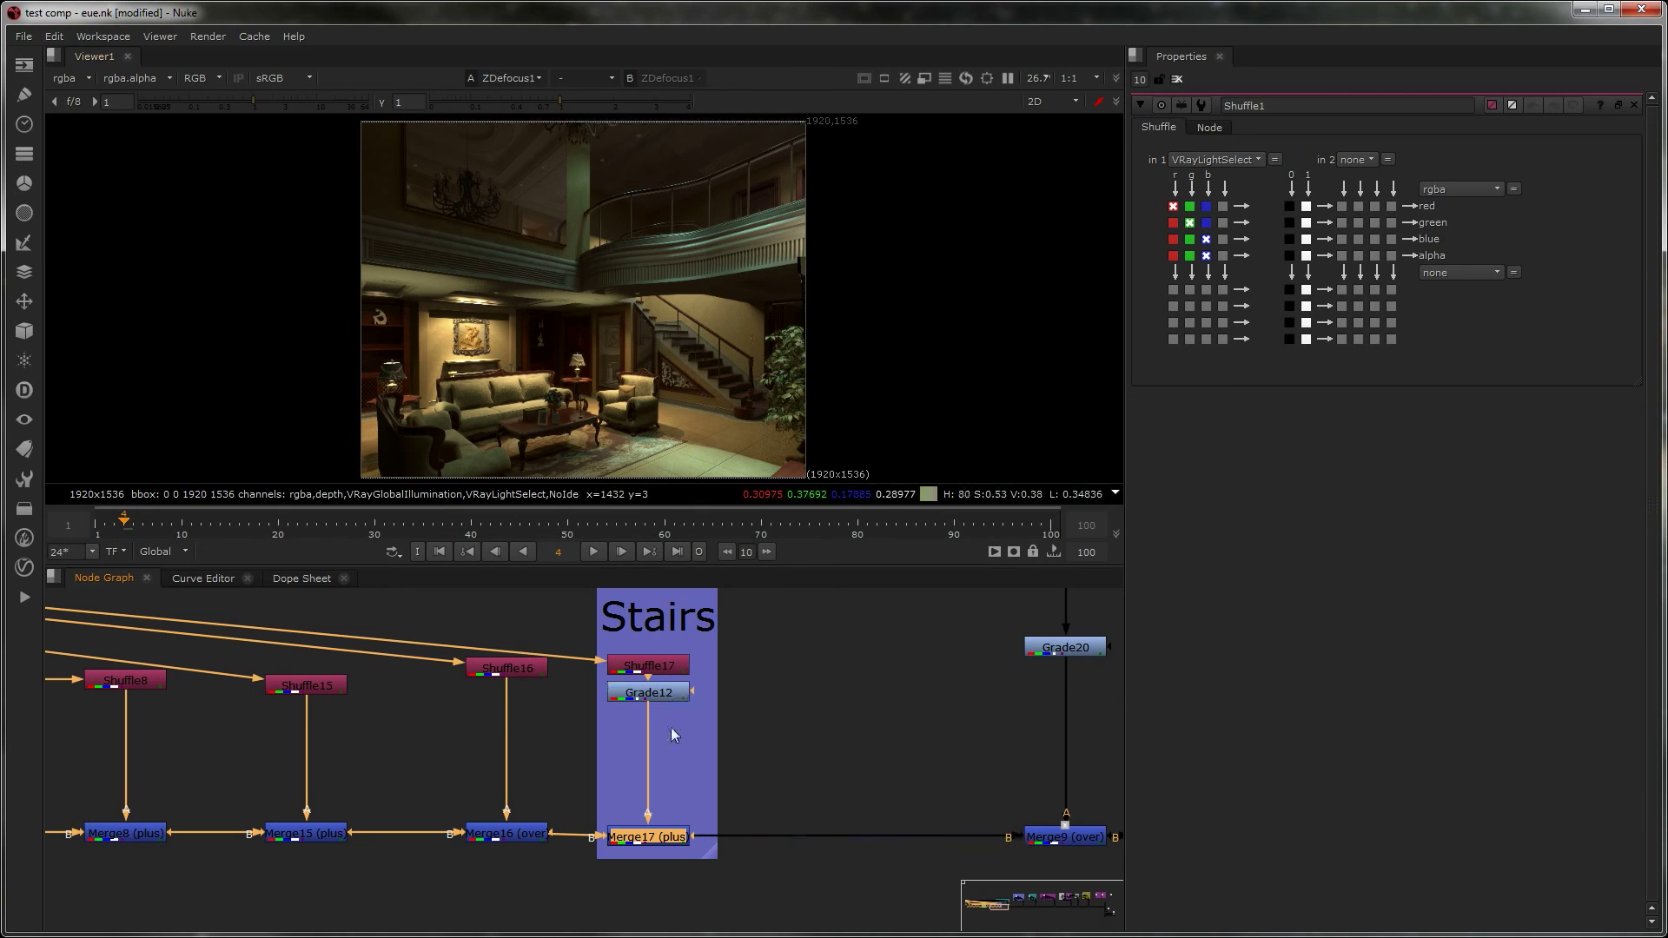
key(d)
key(d)
key(d)
key(d)
key(d)
key(d)
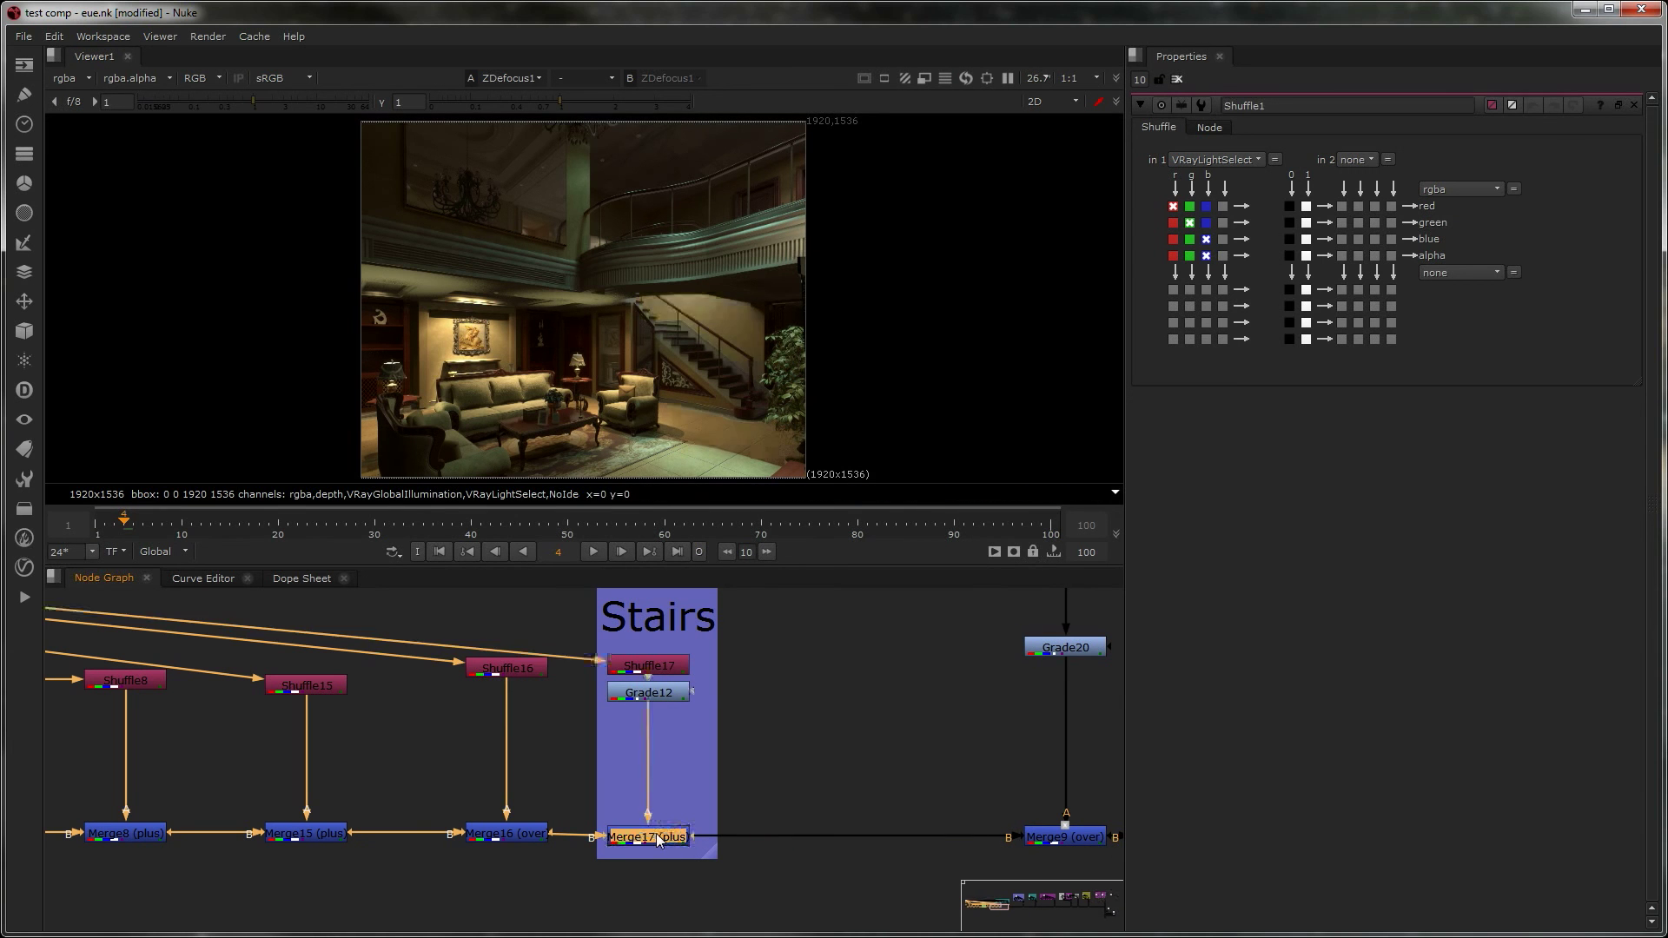
- Disable and re-enable Grade12 in the Stairs group to compare its effect
click(665, 700)
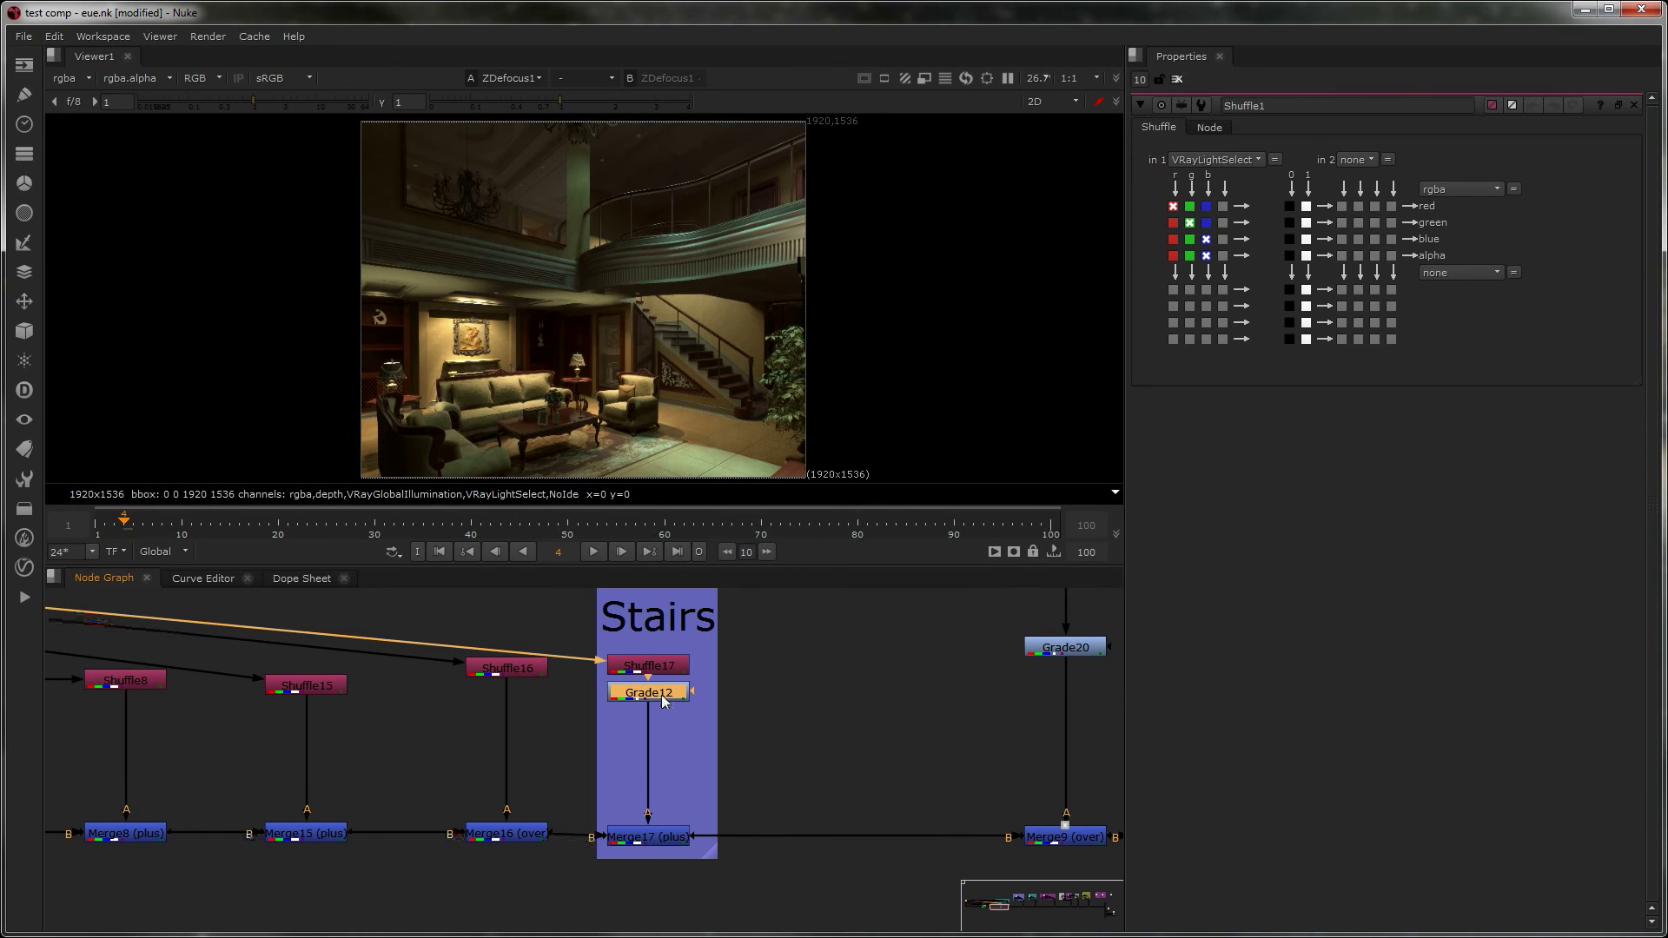
key(d)
key(d)
- Open and view Merge9 below the Other room group, and toggle Merge9 and Grade20 to compare their effect
middle_drag(844, 764, 723, 777)
scroll(534, 727, down, 2)
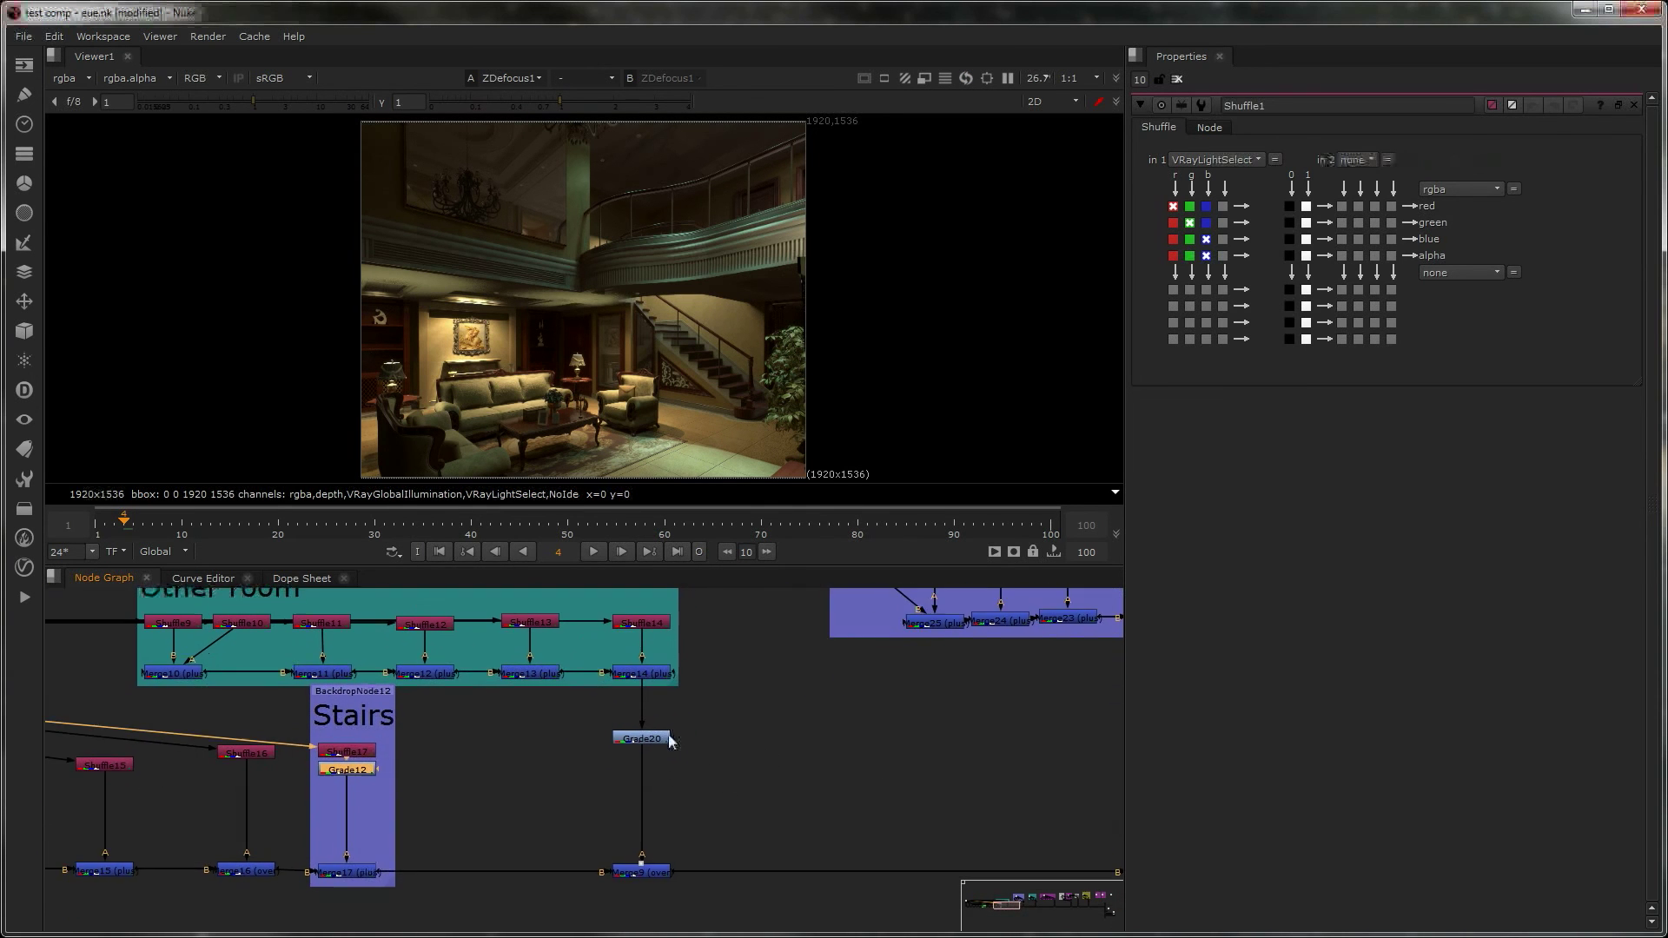
double_click(651, 866)
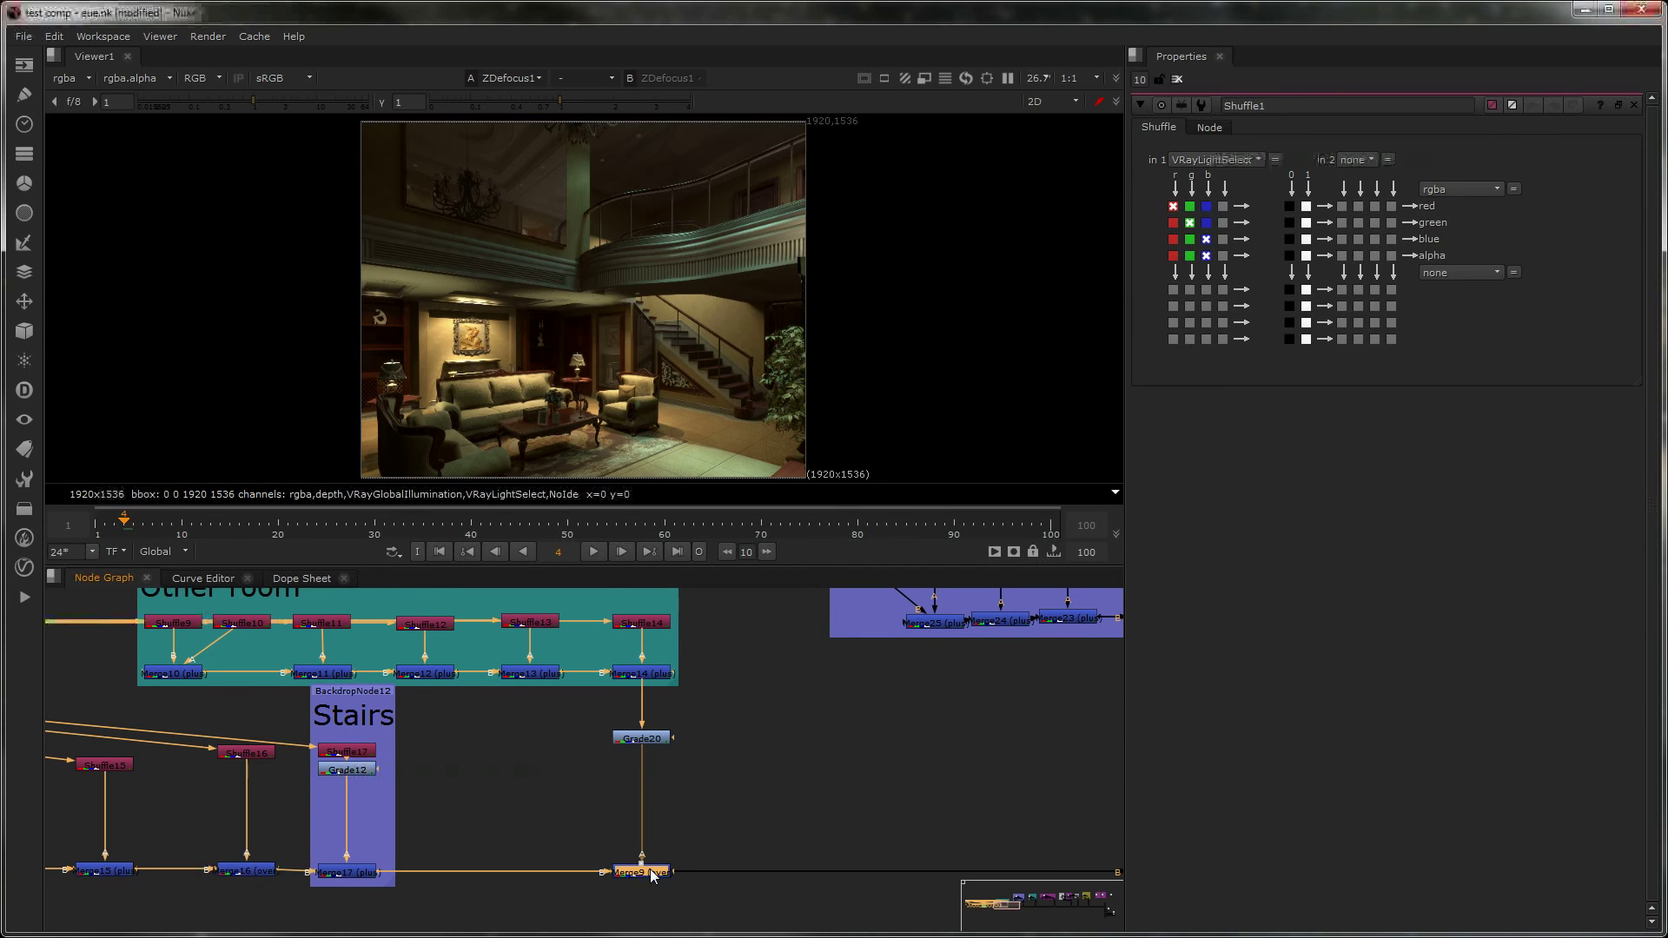
key(1)
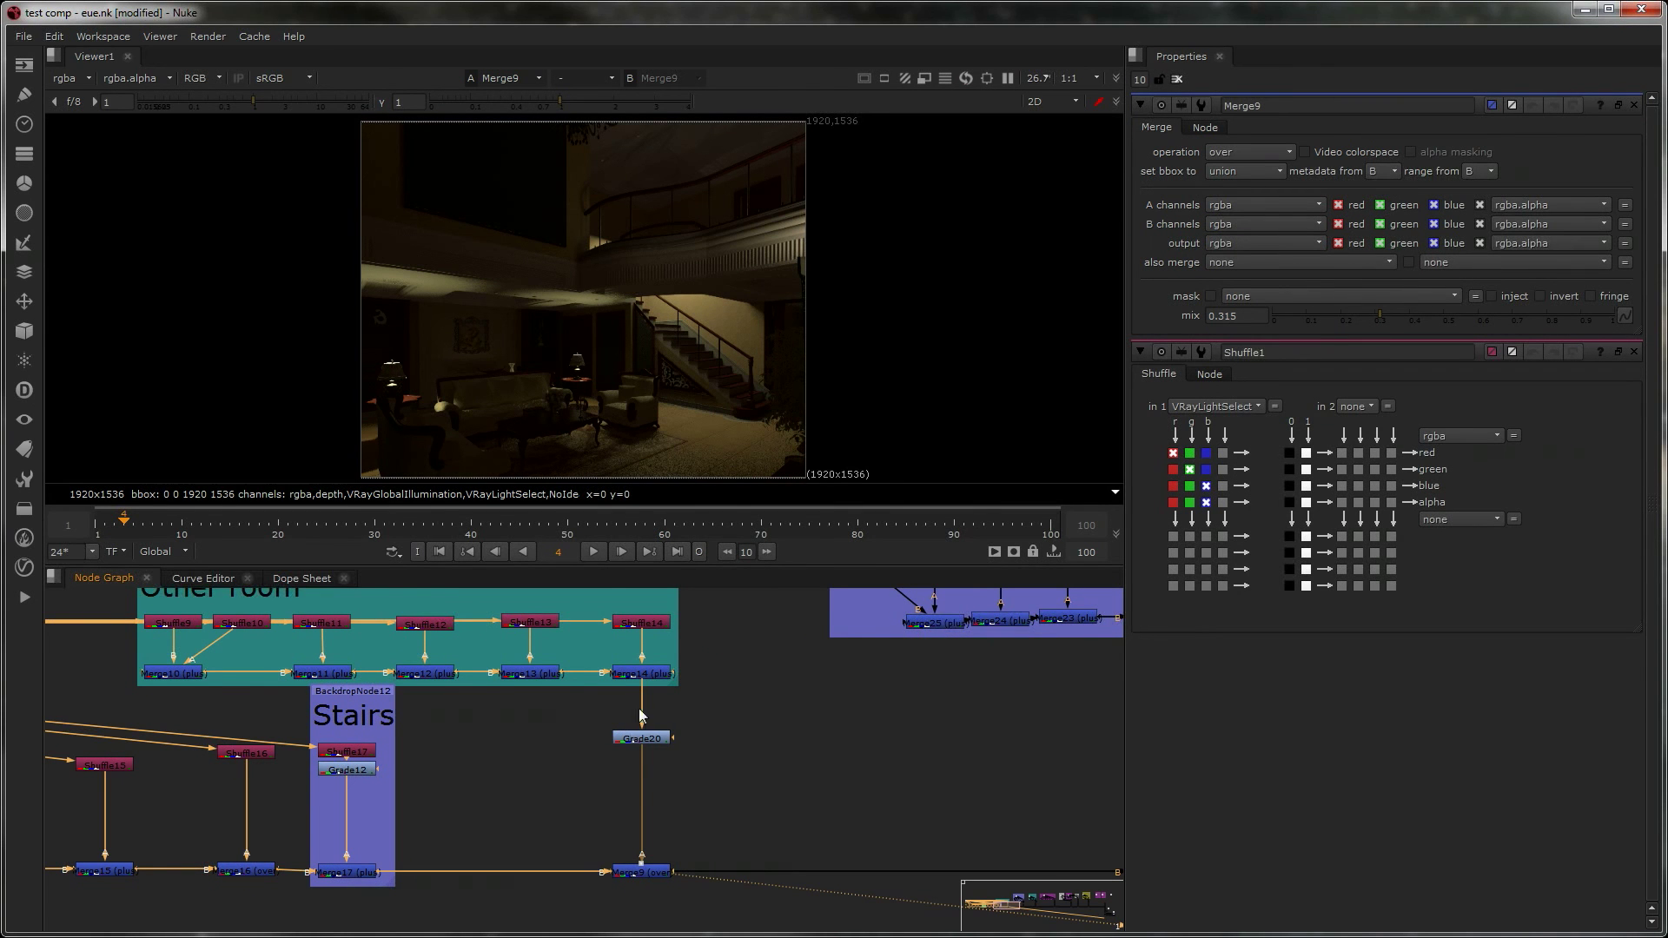
middle_drag(641, 701, 651, 738)
key(d)
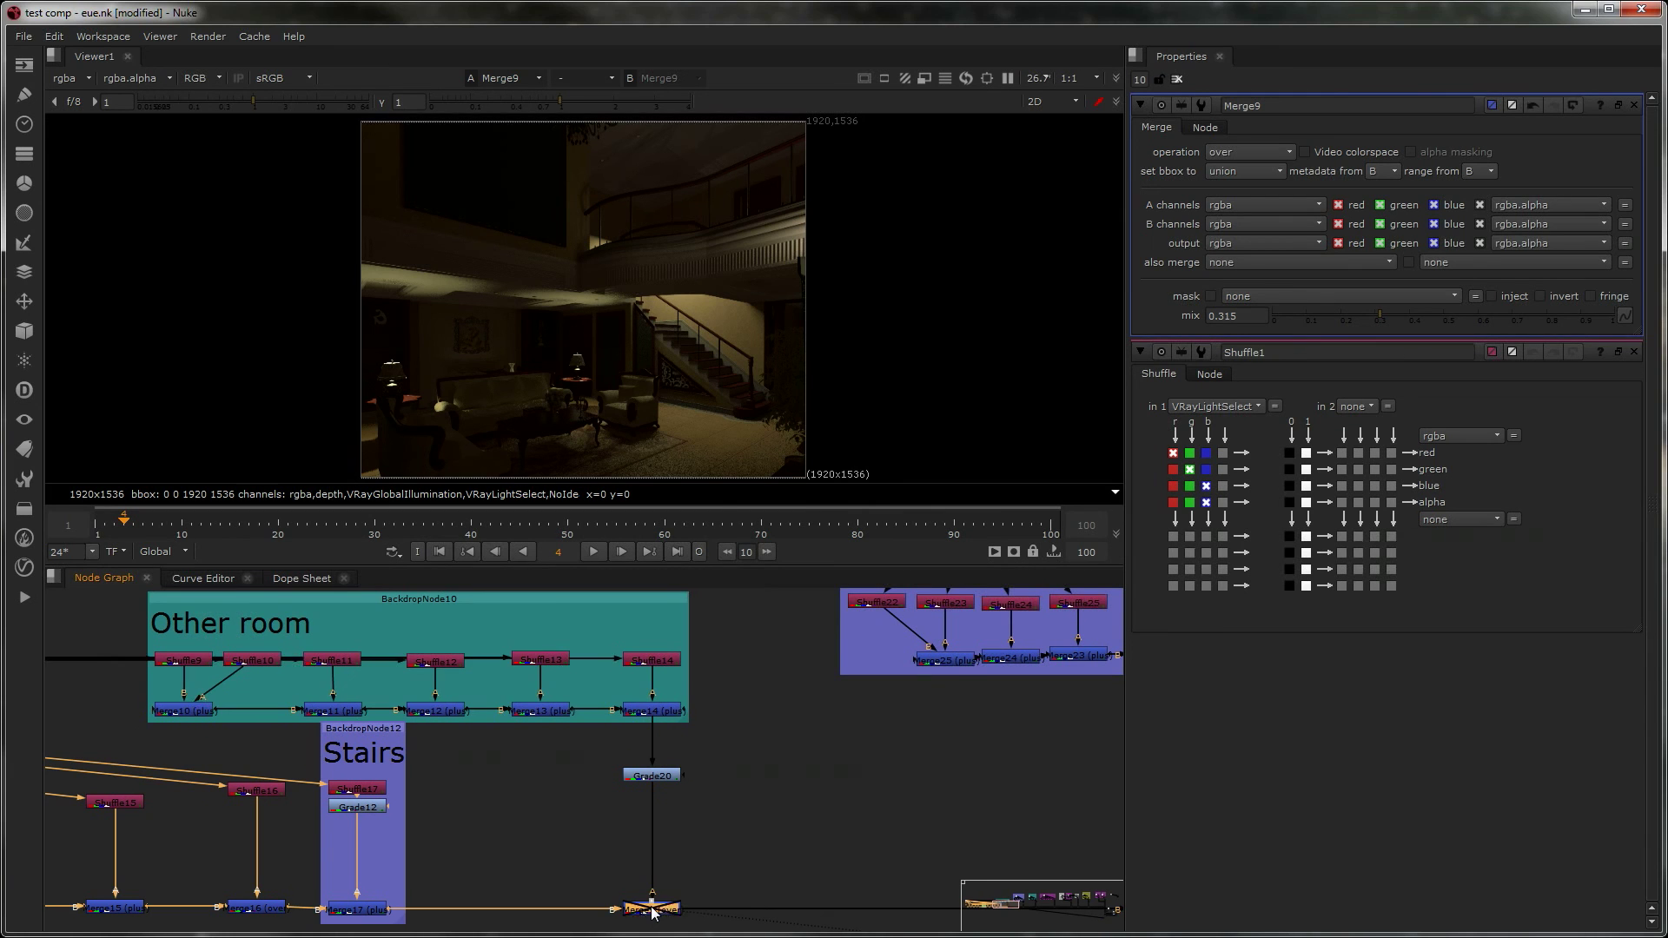
key(d)
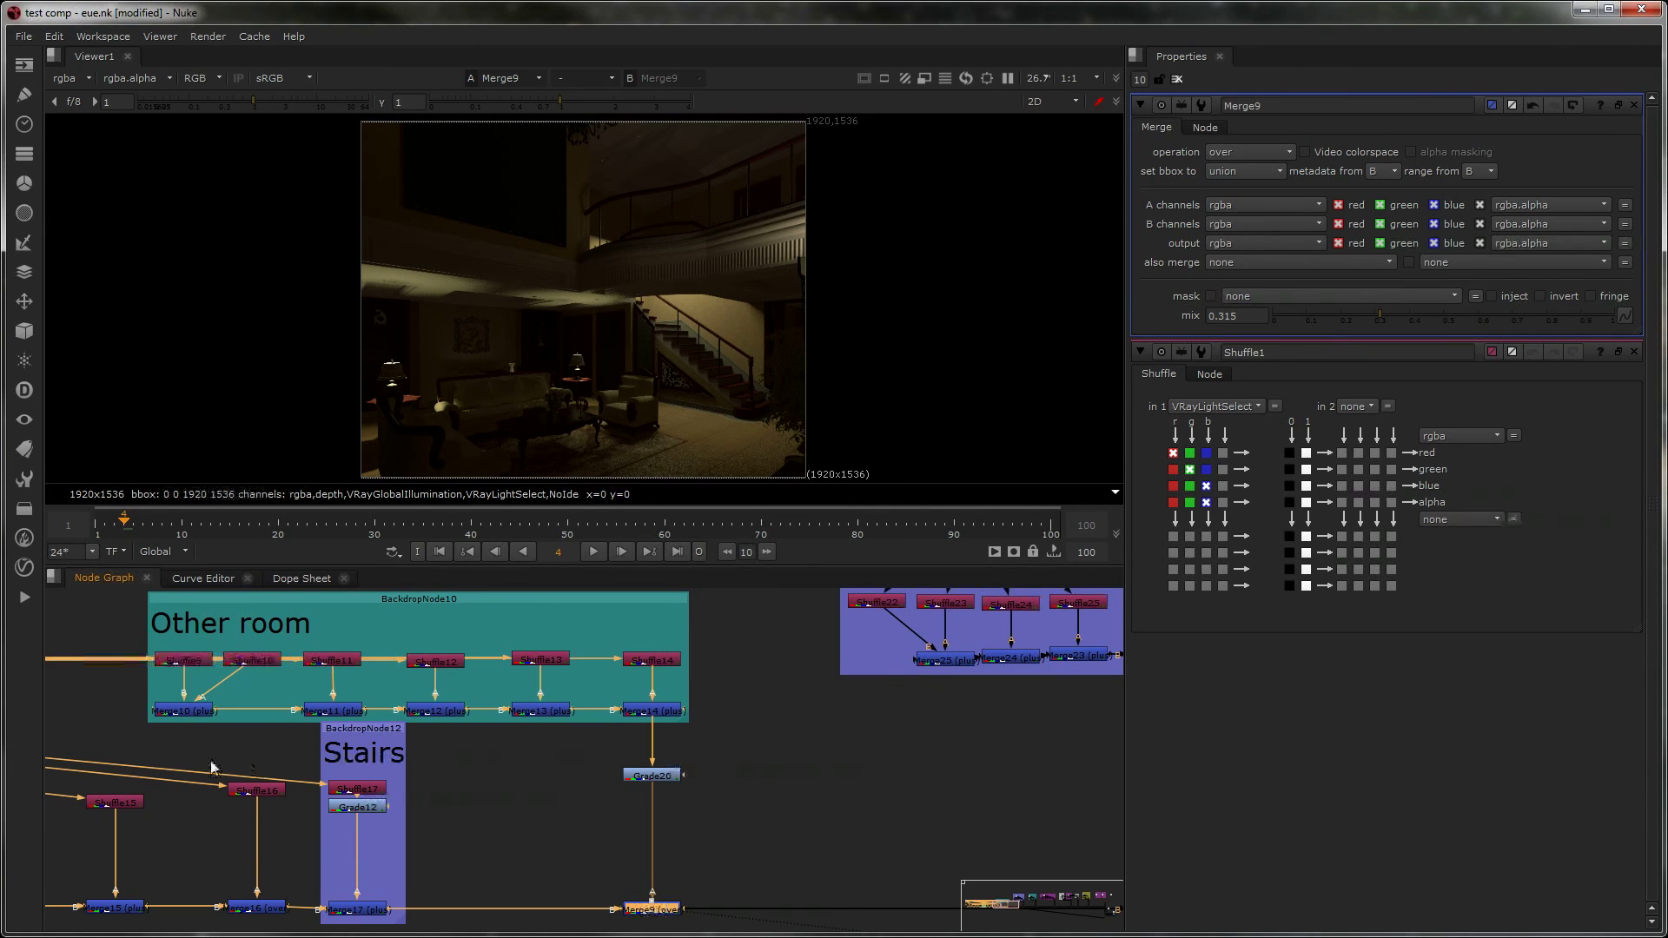
click(643, 775)
key(d)
- Disable the merge node below Grade11 that adds the Sofa Area lights to the comp
middle_drag(909, 782, 672, 810)
middle_drag(654, 682, 598, 830)
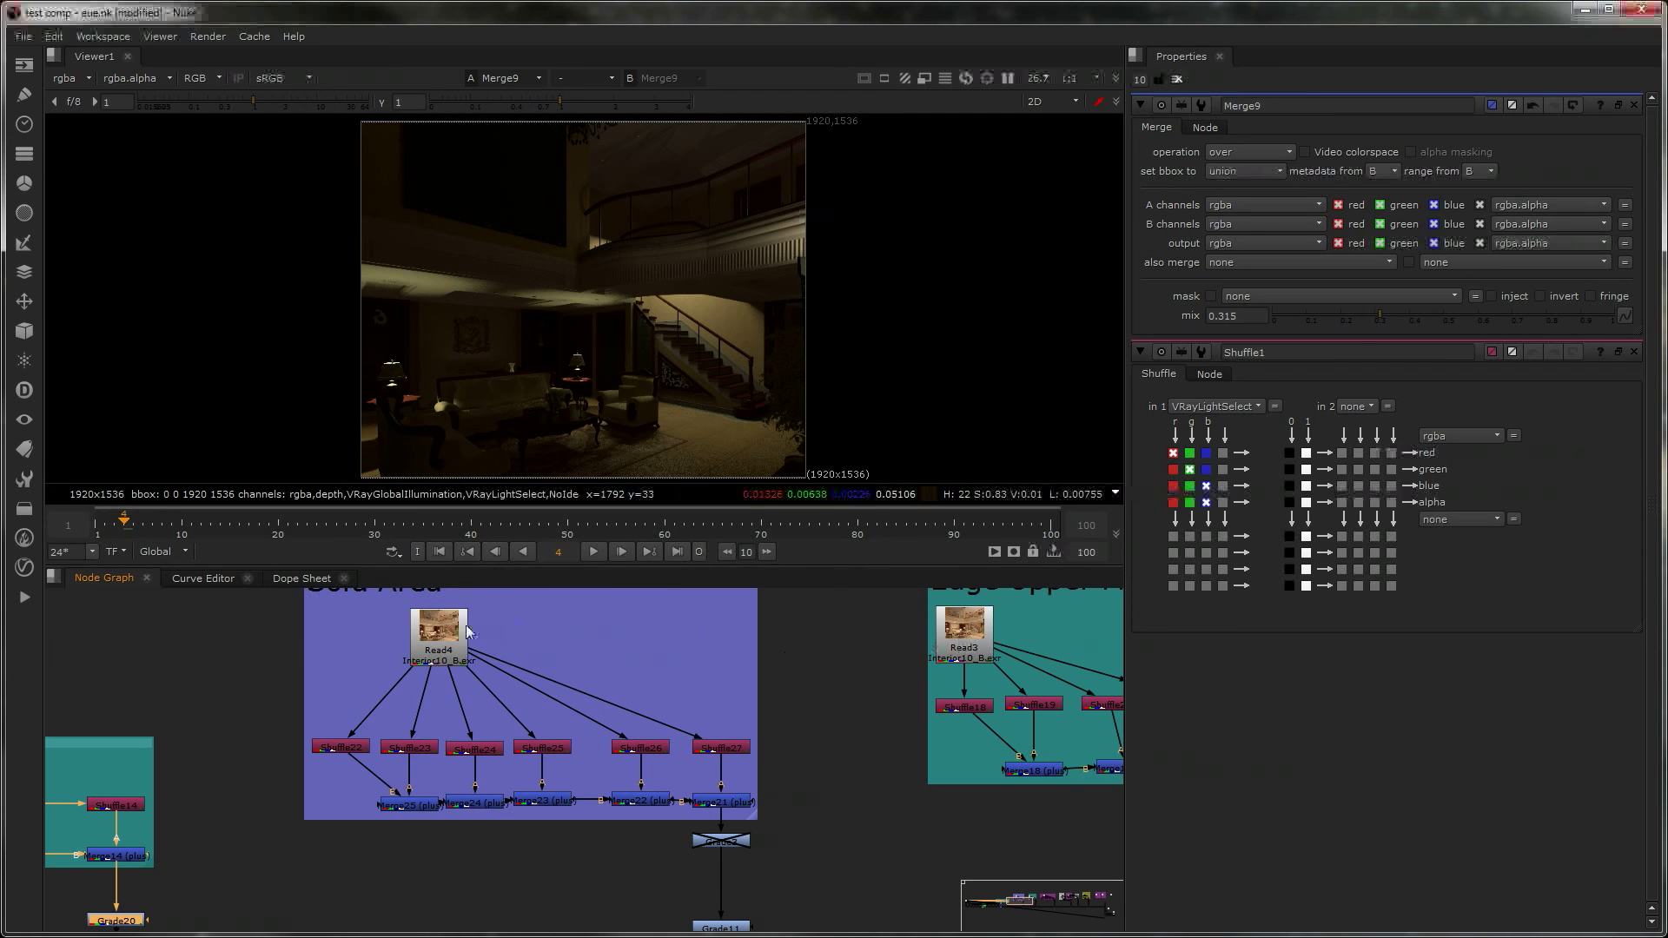
middle_drag(806, 810, 790, 741)
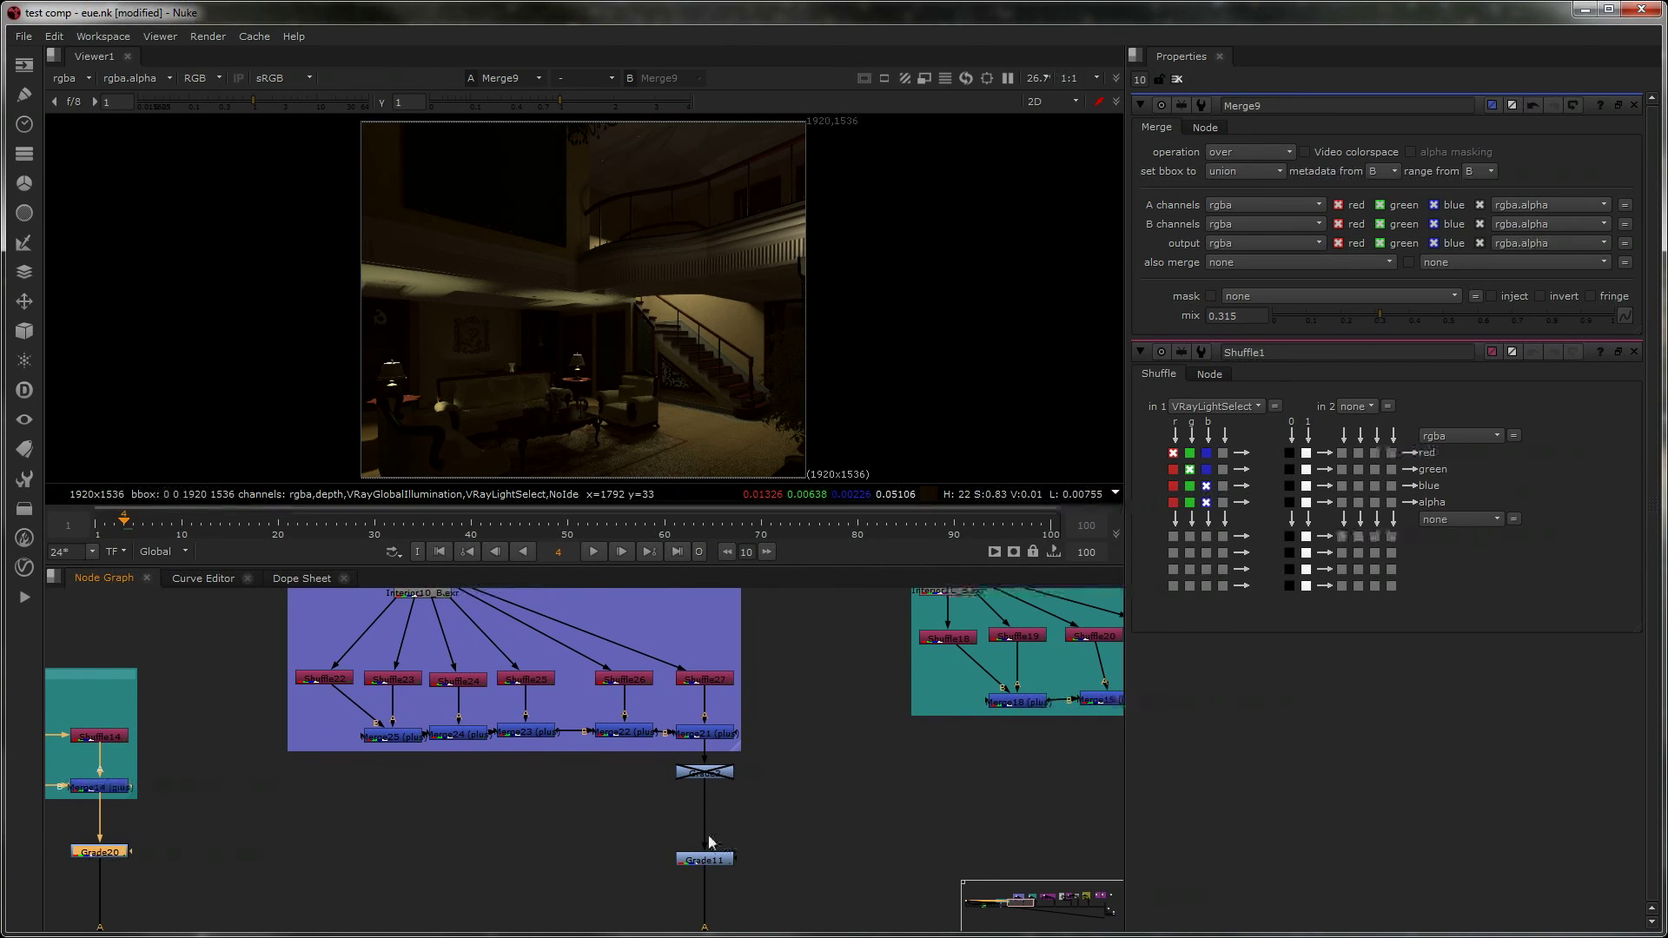
middle_drag(692, 863, 731, 777)
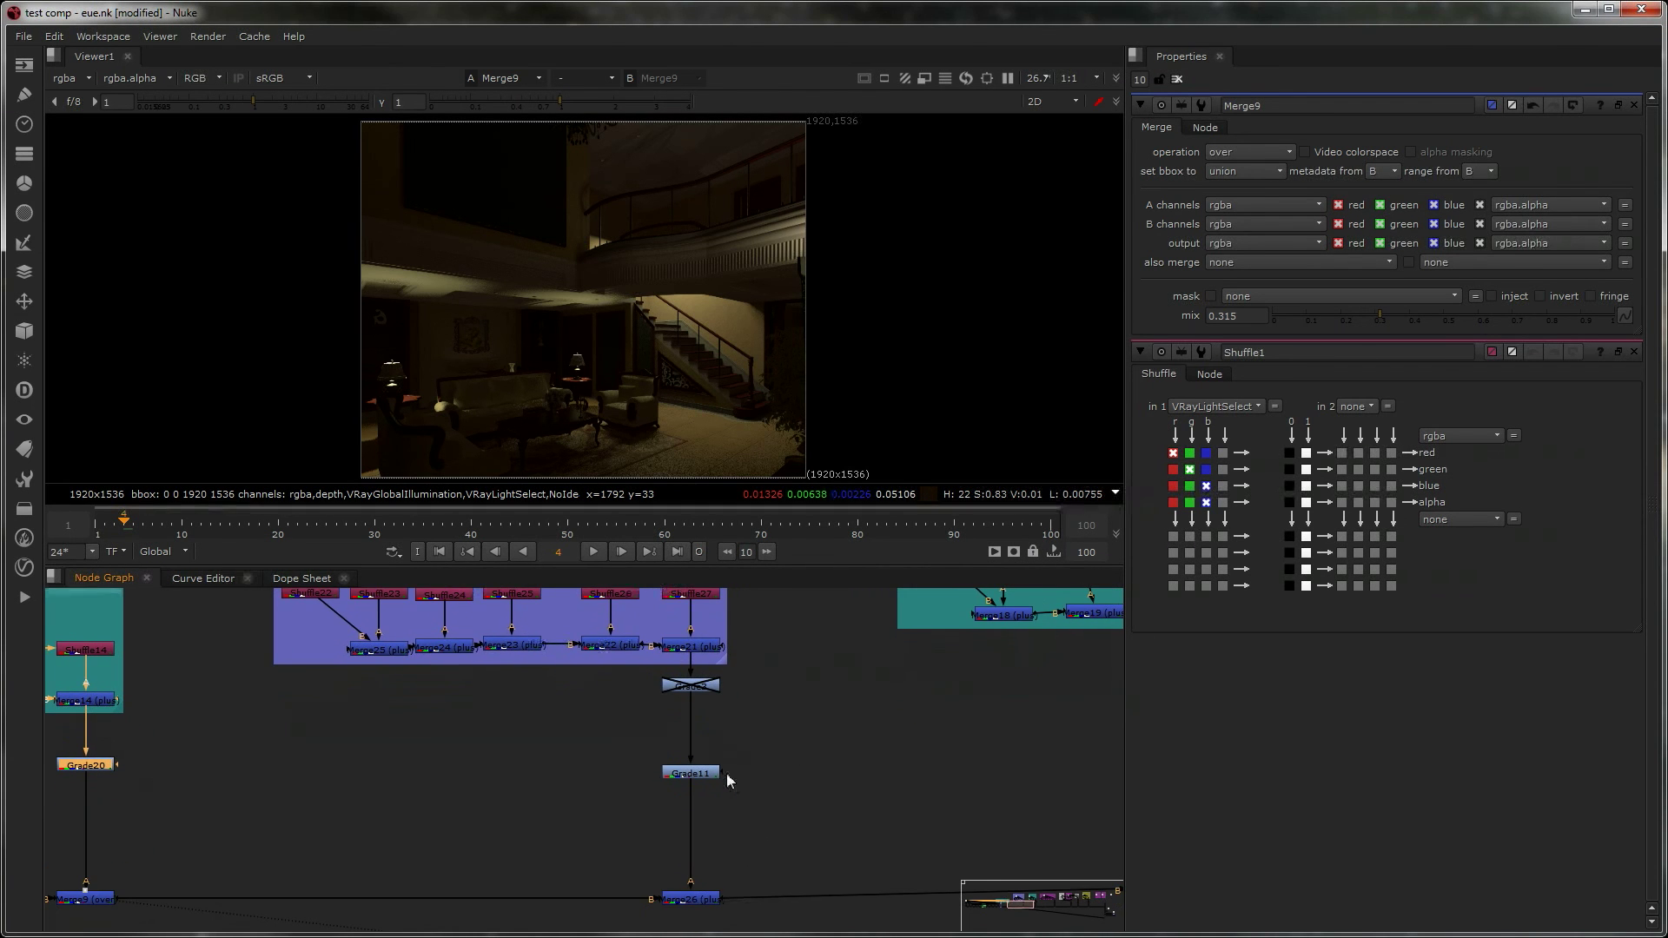
click(679, 900)
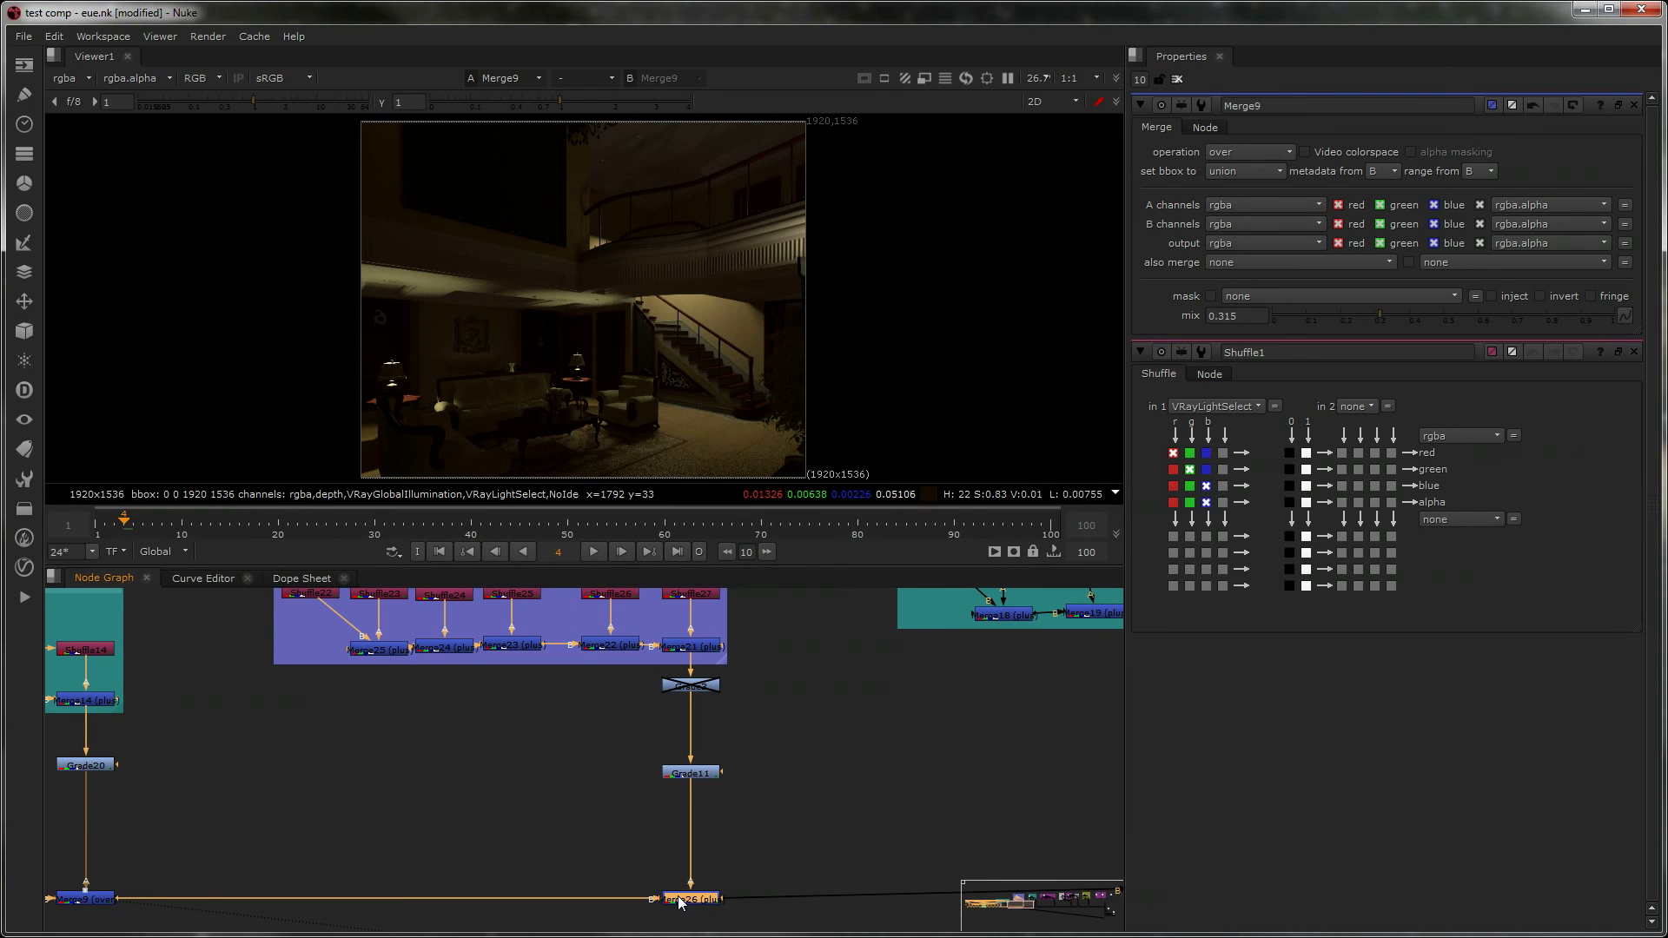
key(d)
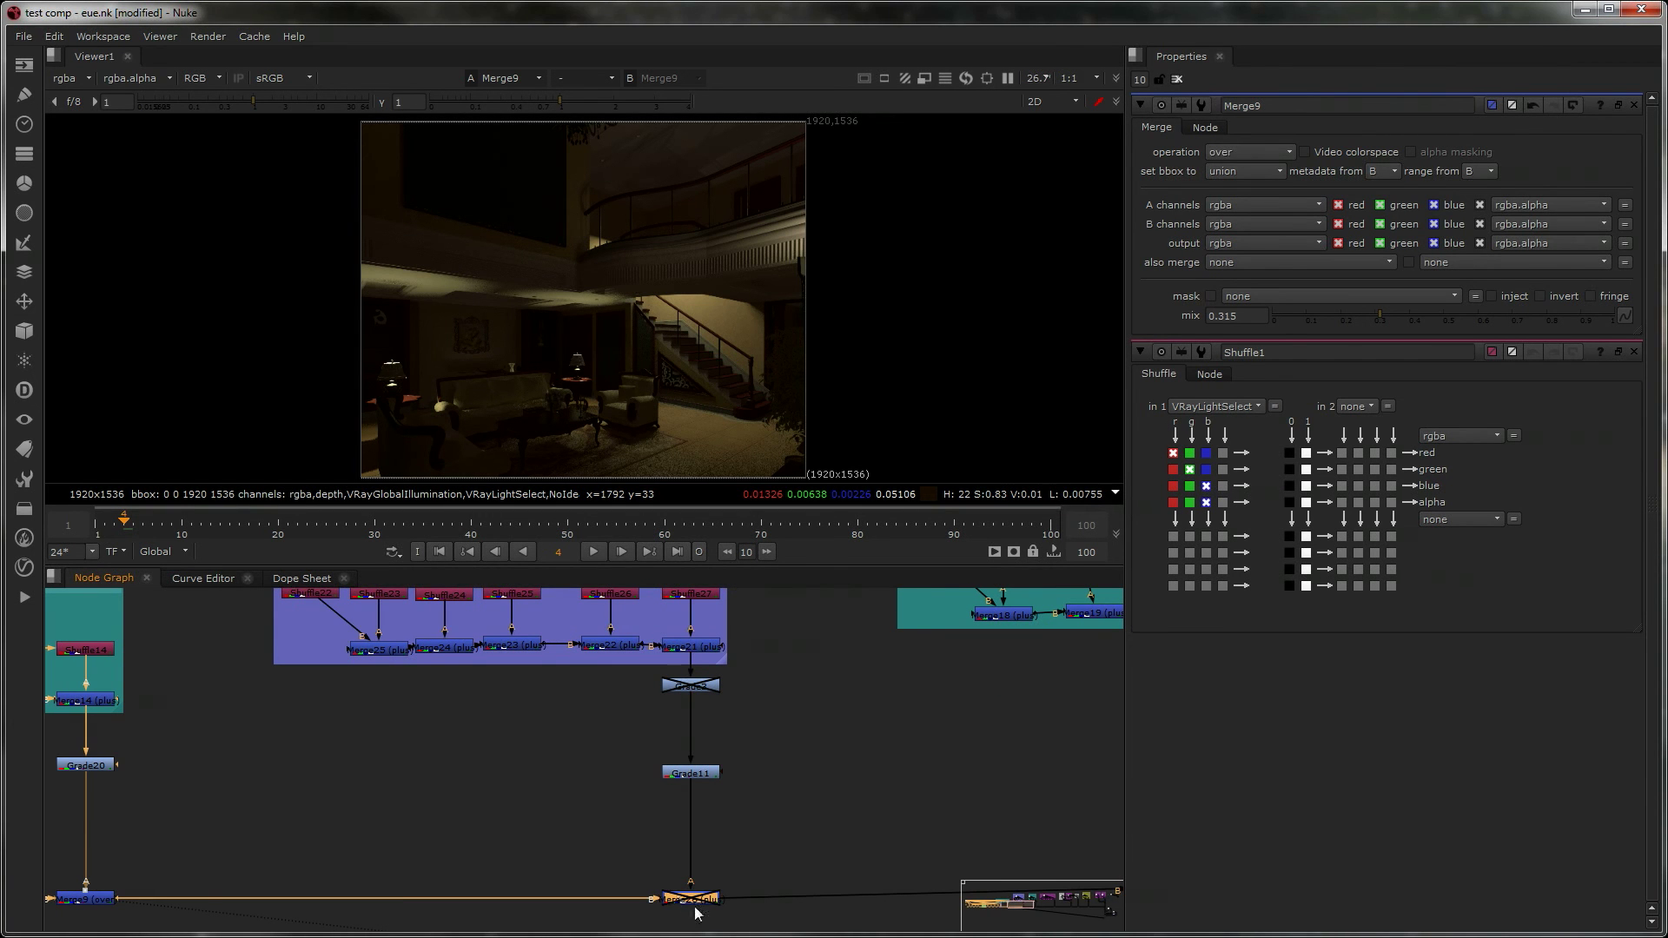
- View the final output of ZDefocus1 at the end of the node tree
scroll(680, 901, down, 3)
middle_drag(1042, 895, 521, 725)
middle_drag(1034, 786, 347, 773)
scroll(924, 800, down, 3)
middle_drag(925, 799, 691, 756)
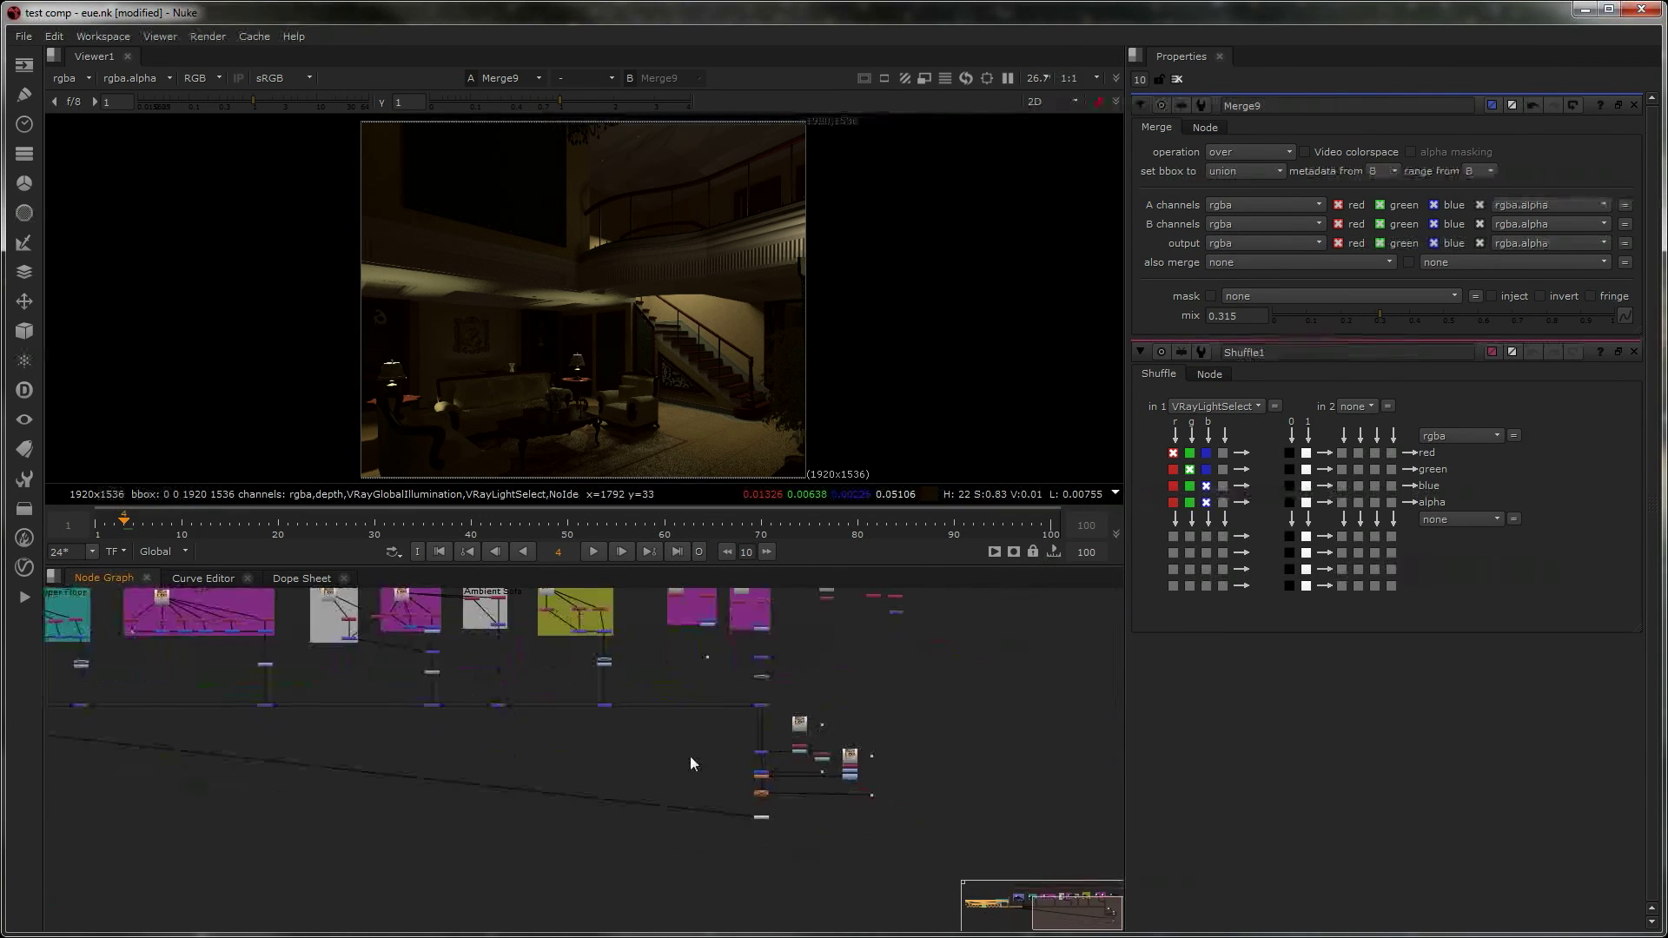
scroll(738, 801, up, 2)
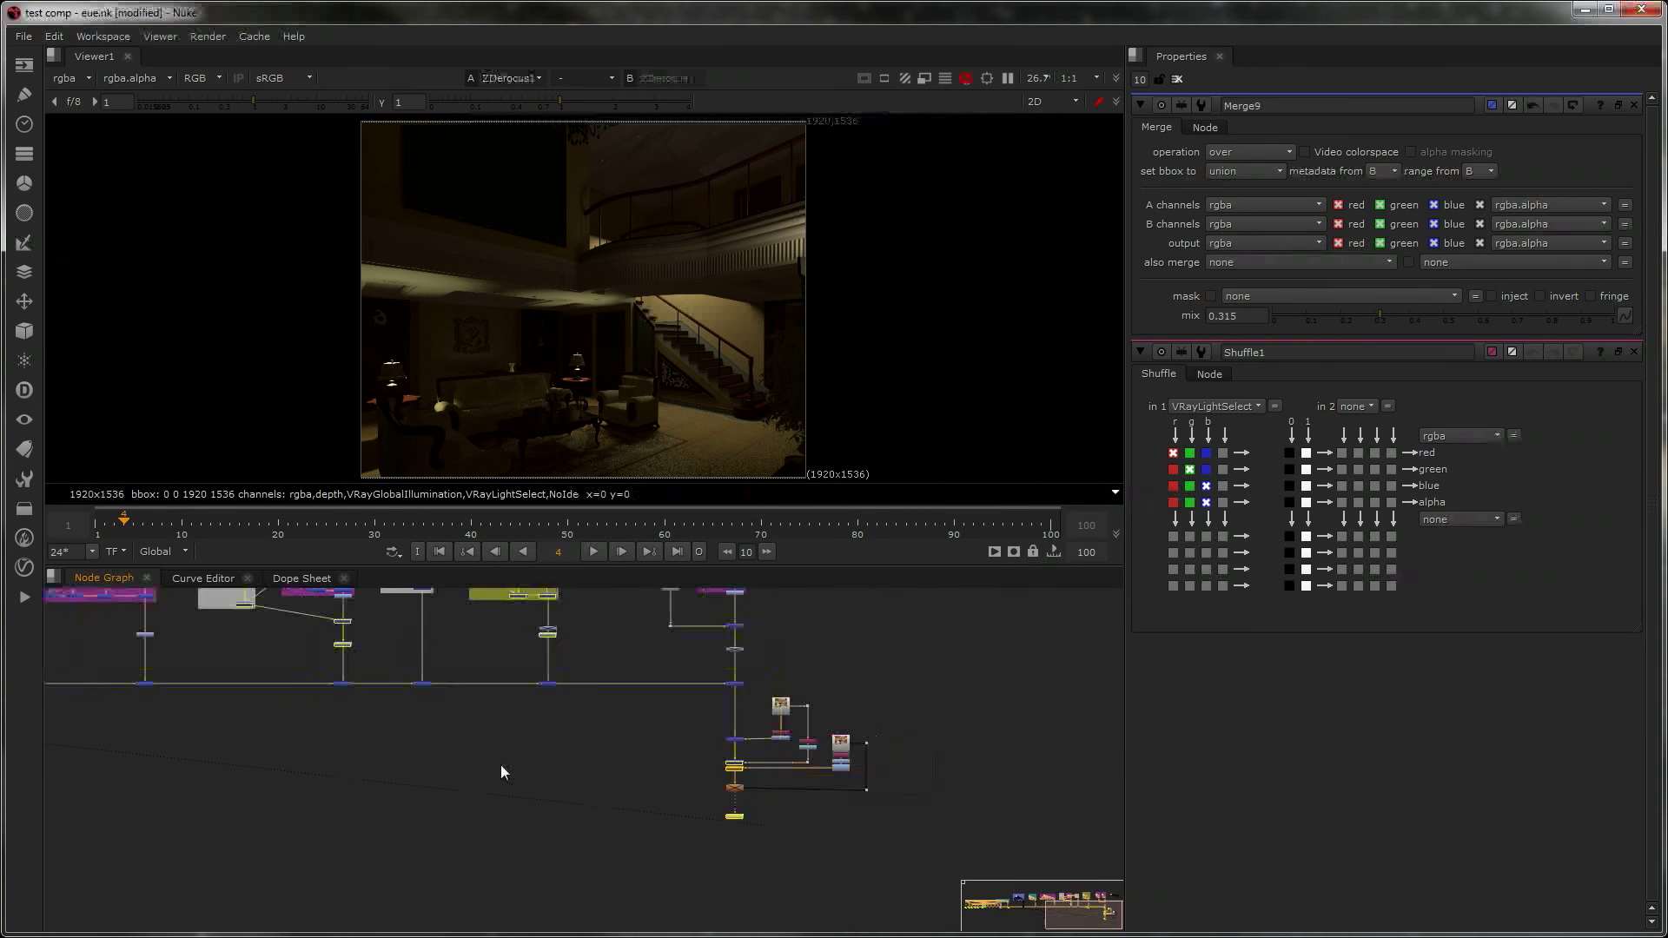
scroll(501, 765, down, 3)
scroll(533, 734, up, 4)
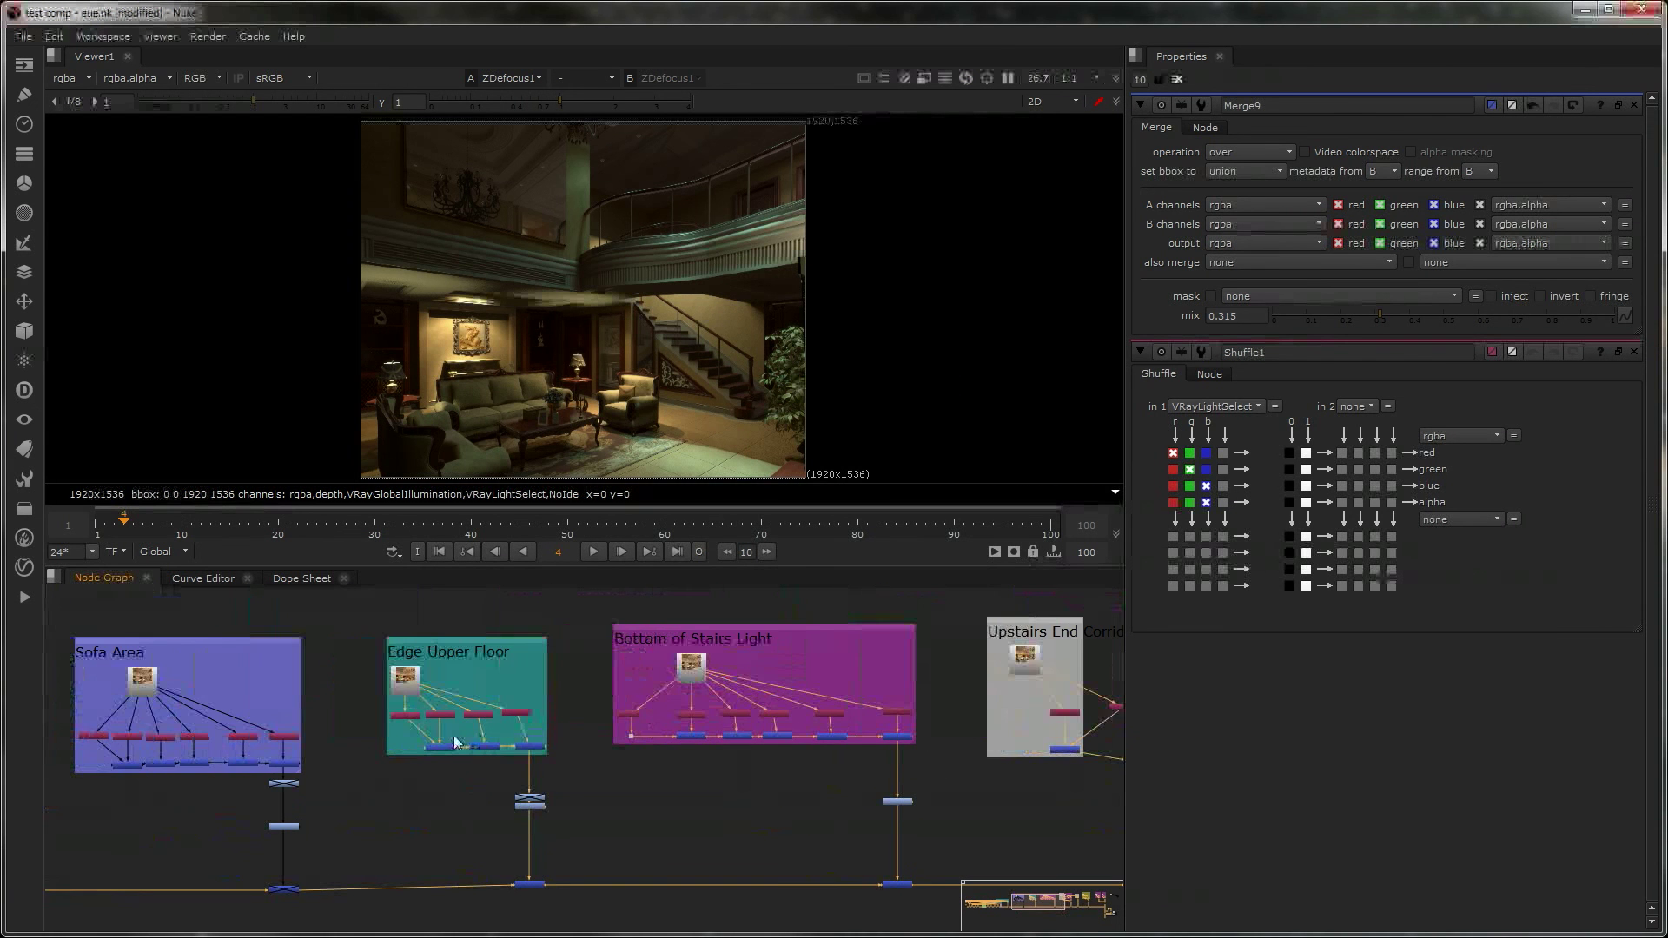
- Toggle the merge below the Sofa Area group off and on repeatedly to compare the sofa lights' contribution to the final image
middle_drag(391, 746, 321, 752)
middle_drag(931, 769, 785, 774)
middle_drag(643, 771, 1100, 774)
middle_drag(427, 734, 319, 707)
scroll(478, 754, up, 3)
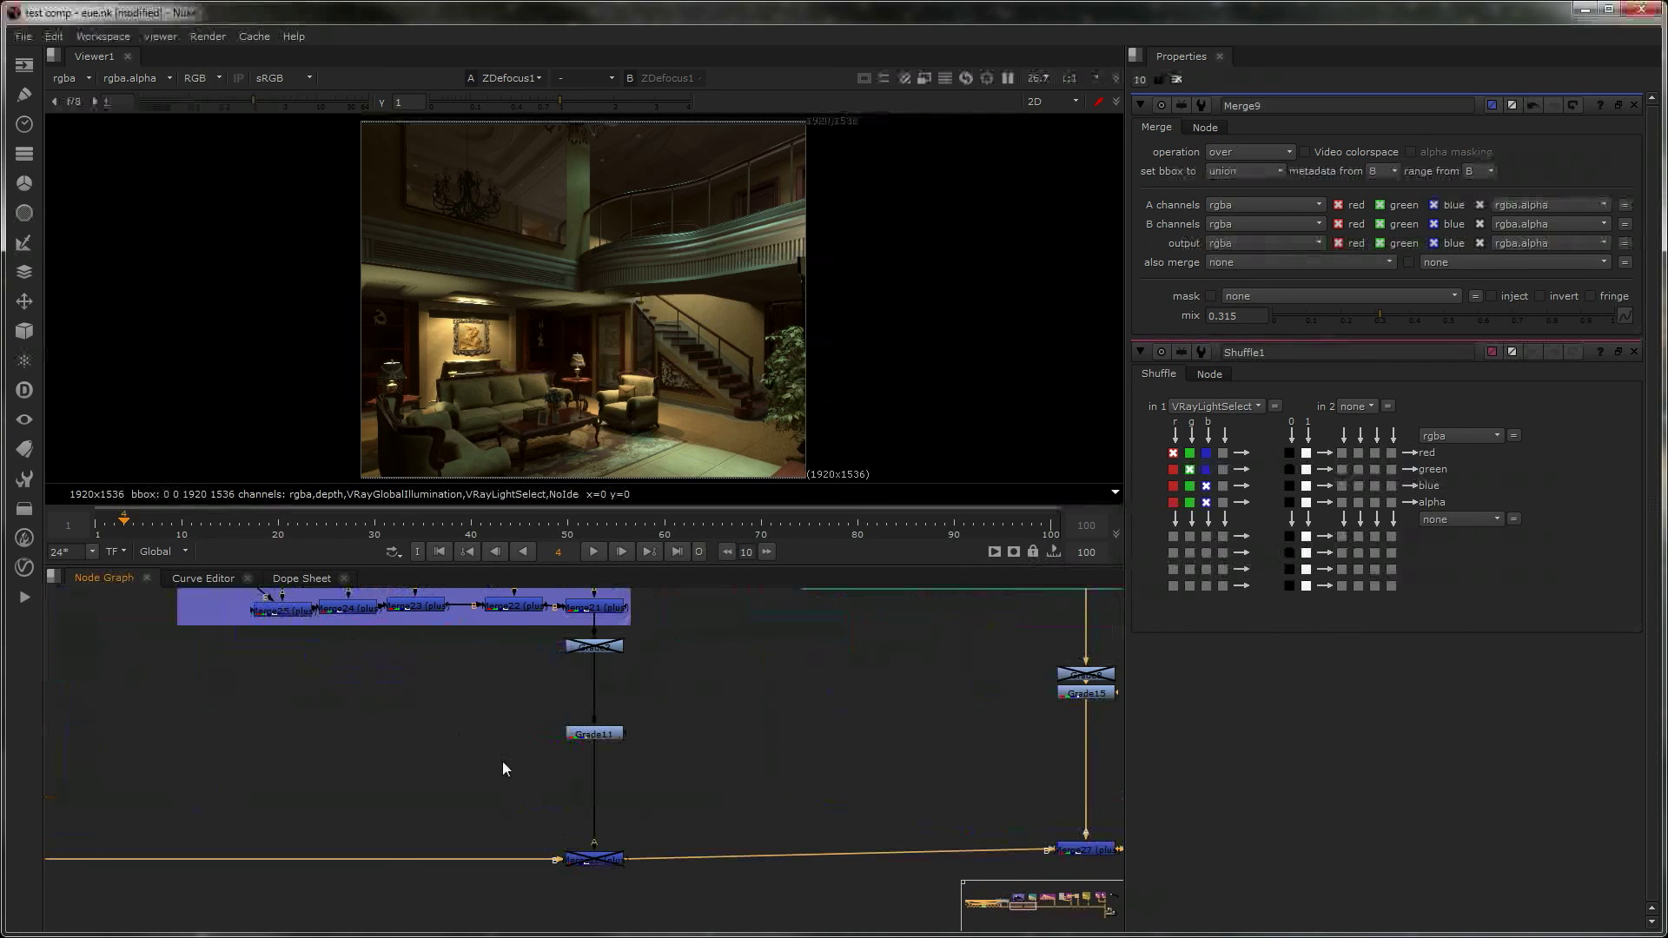
scroll(584, 838, down, 2)
click(600, 858)
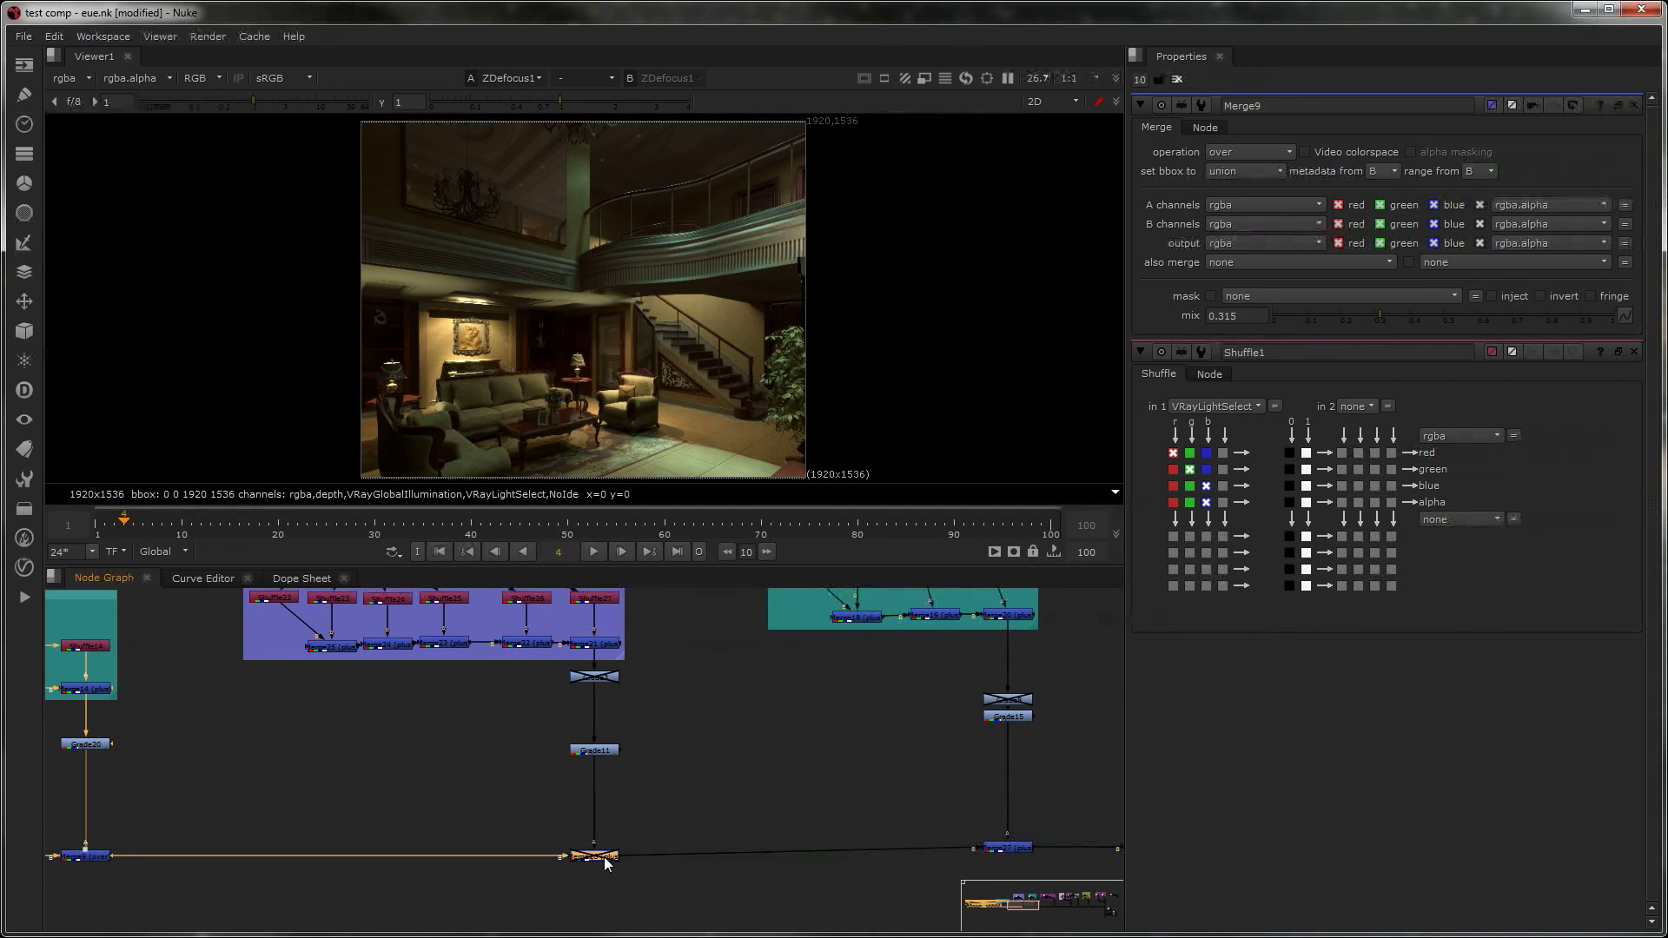
key(d)
key(d)
key(d)
key(d)
key(d)
key(d)
key(d)
key(d)
key(d)
key(d)
- Toggle Grade11 below the Sofa Area group off and on repeatedly to compare its effect
middle_drag(568, 761, 570, 792)
click(587, 782)
key(d)
key(d)
key(d)
key(d)
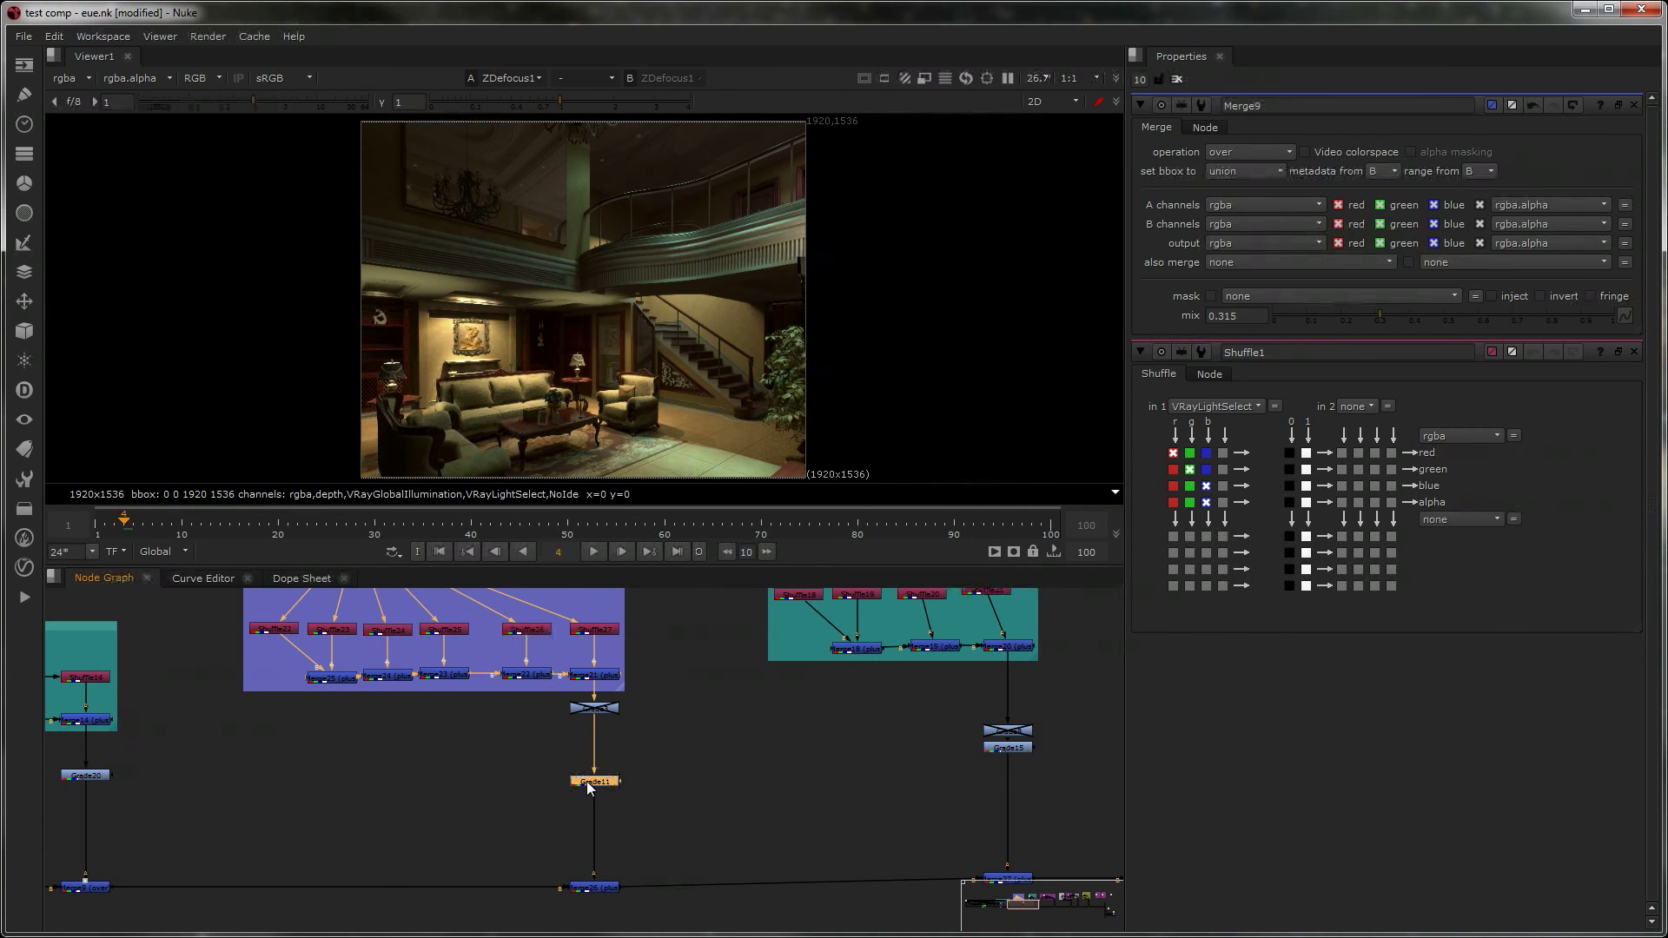
key(d)
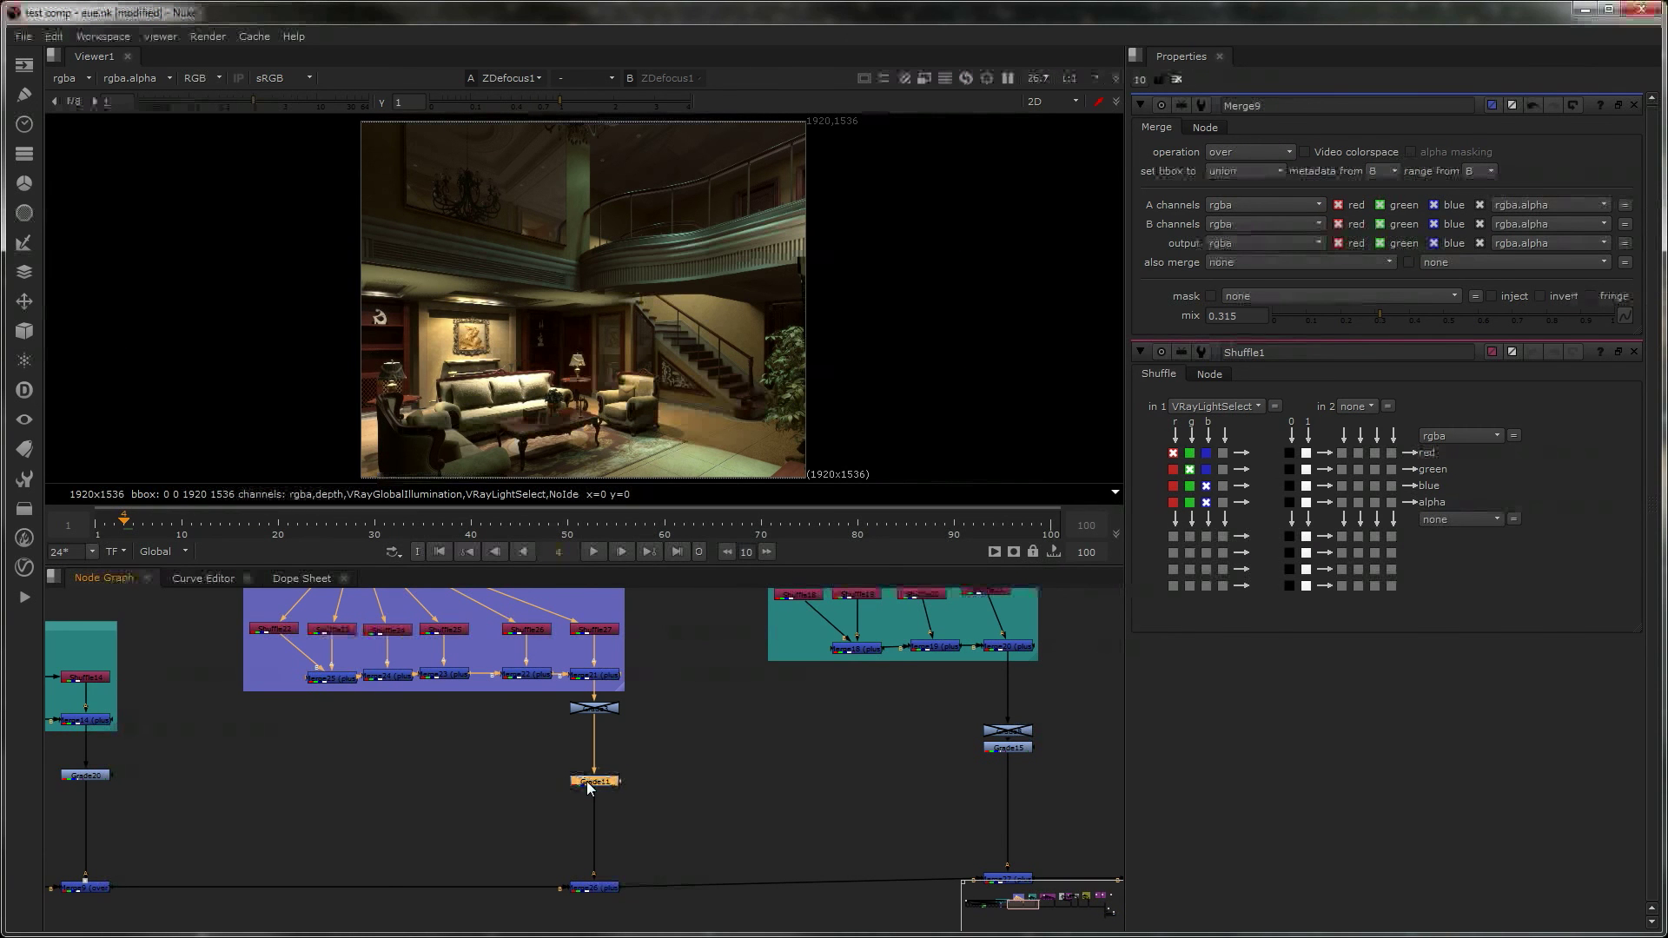
key(d)
- Toggle the merge and Grade15 below the Edge Upper Floor group to compare their effect
middle_drag(940, 763, 652, 826)
middle_drag(667, 900, 666, 874)
click(660, 907)
key(d)
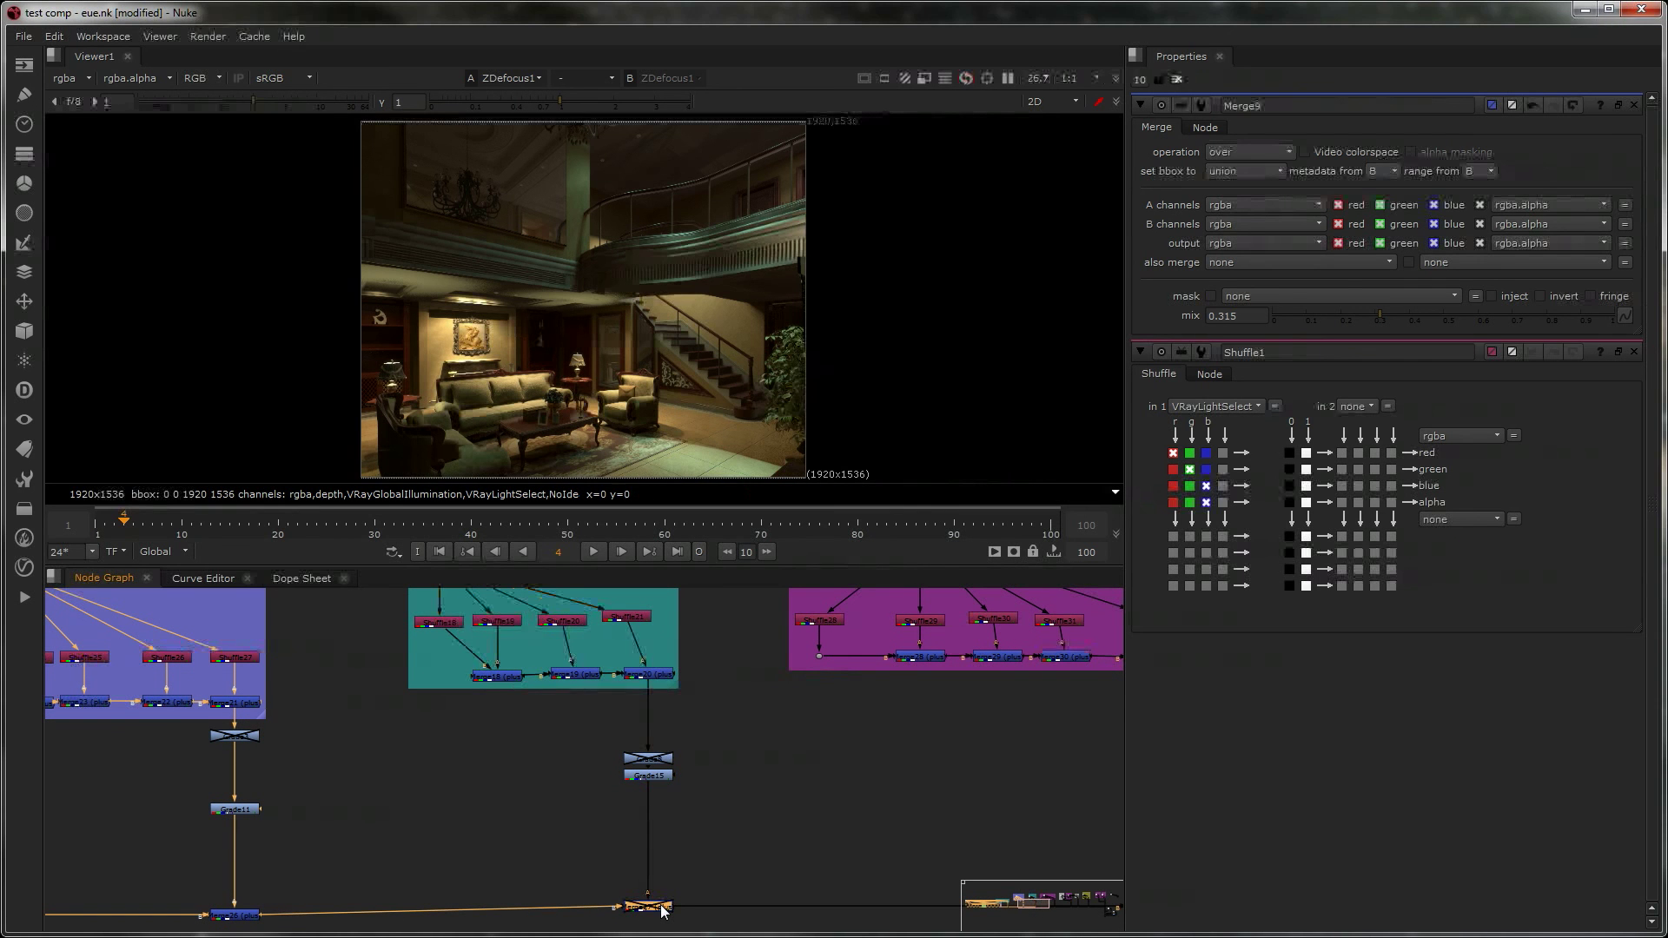
key(d)
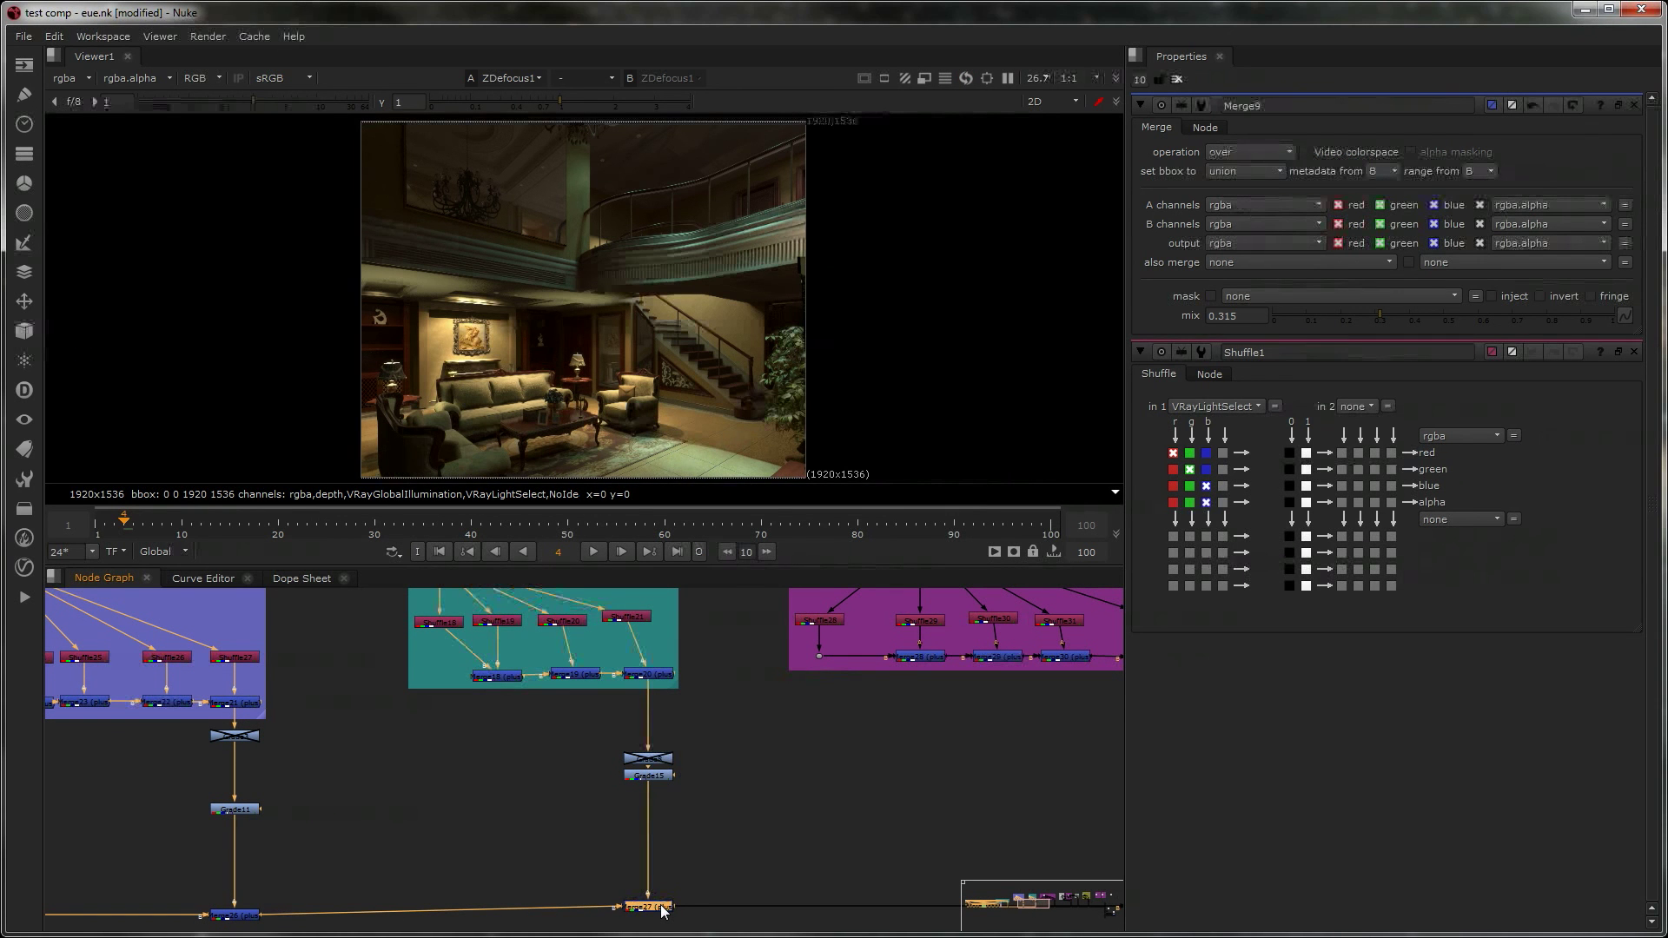
click(635, 776)
key(d)
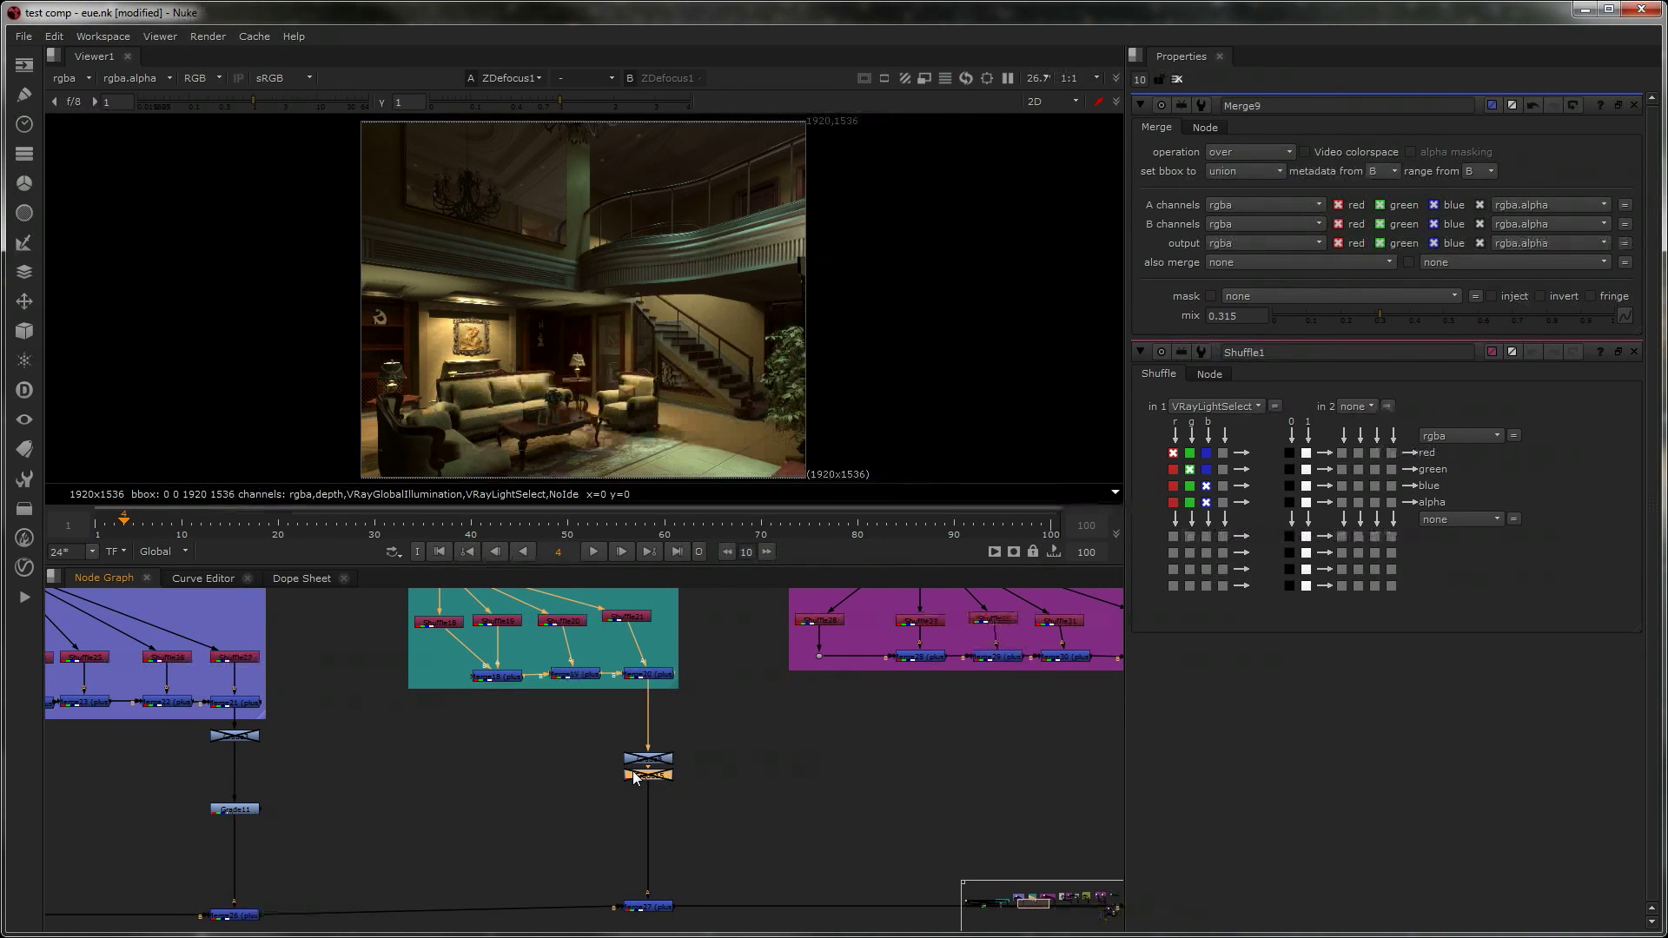
- Toggle the merge and the grade below the Bottom of Stairs Light group to compare their effect
middle_drag(764, 834, 620, 849)
scroll(619, 849, down, 1)
middle_drag(903, 844, 654, 888)
middle_drag(630, 828, 592, 837)
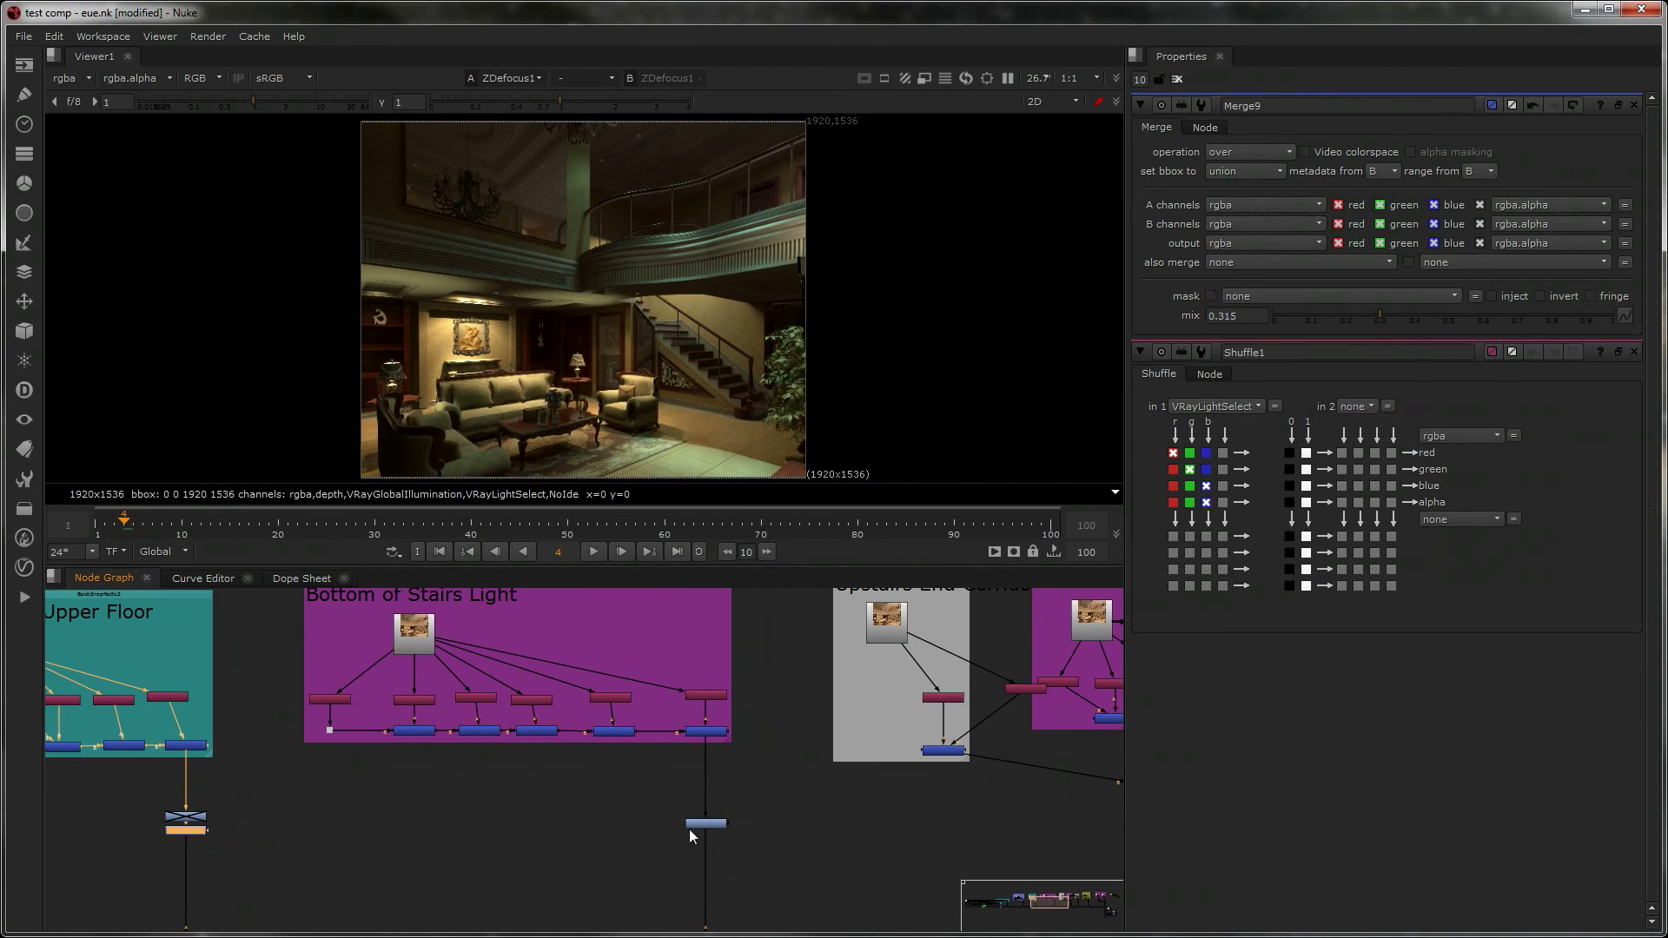
middle_drag(716, 831, 710, 758)
click(700, 867)
key(d)
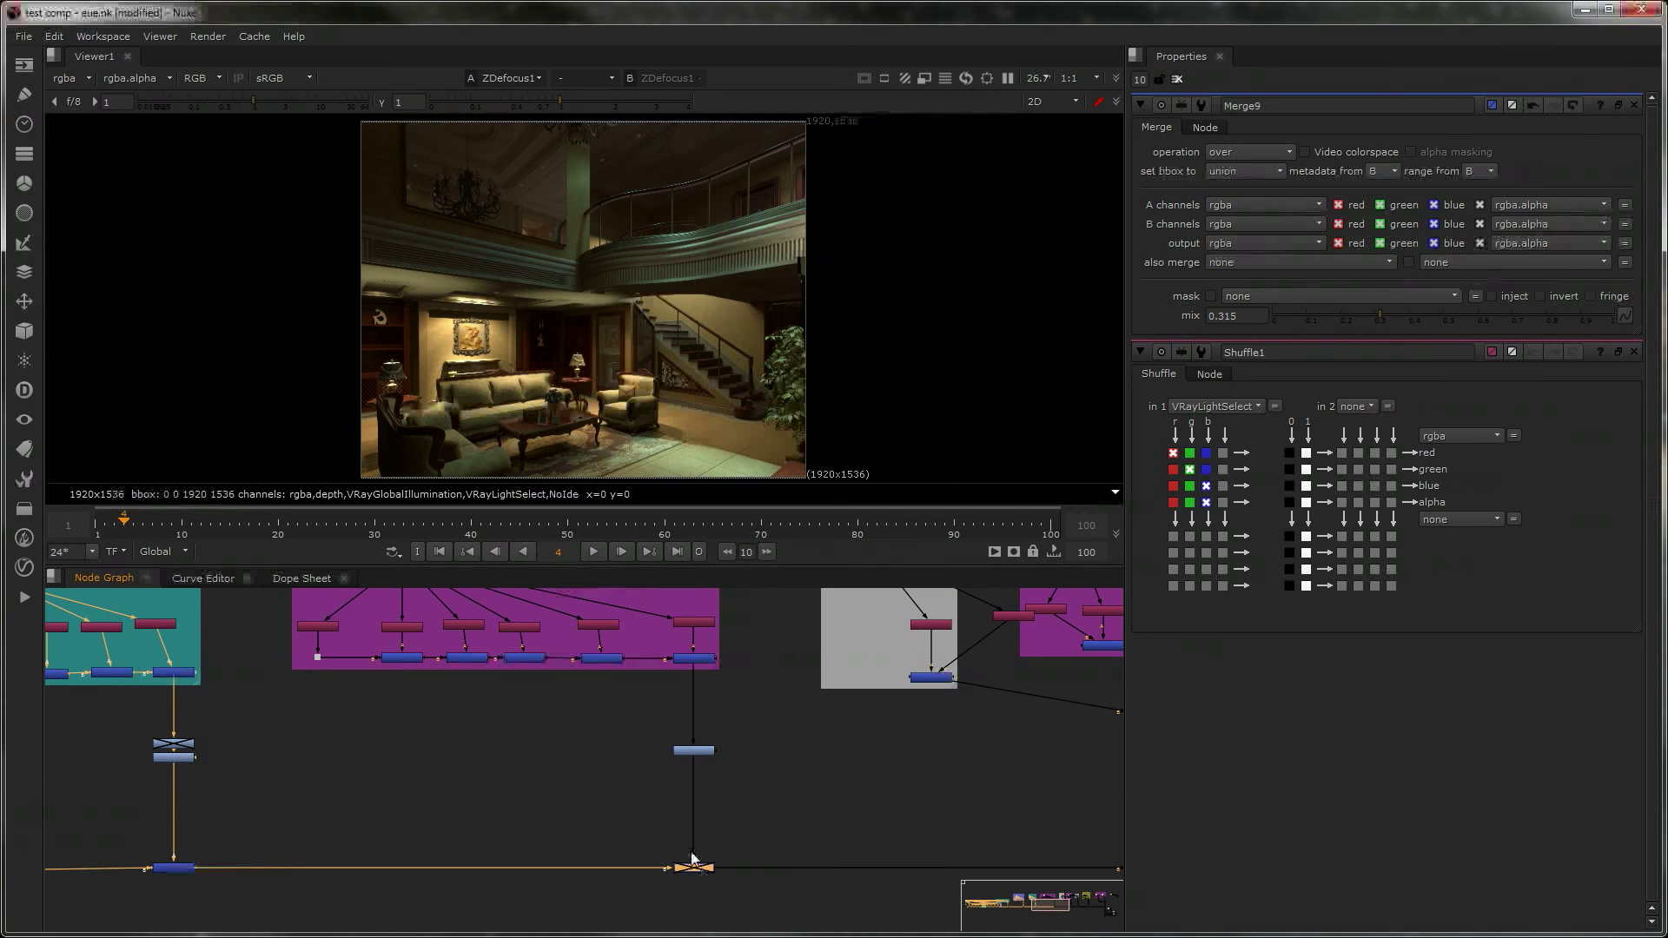
click(692, 754)
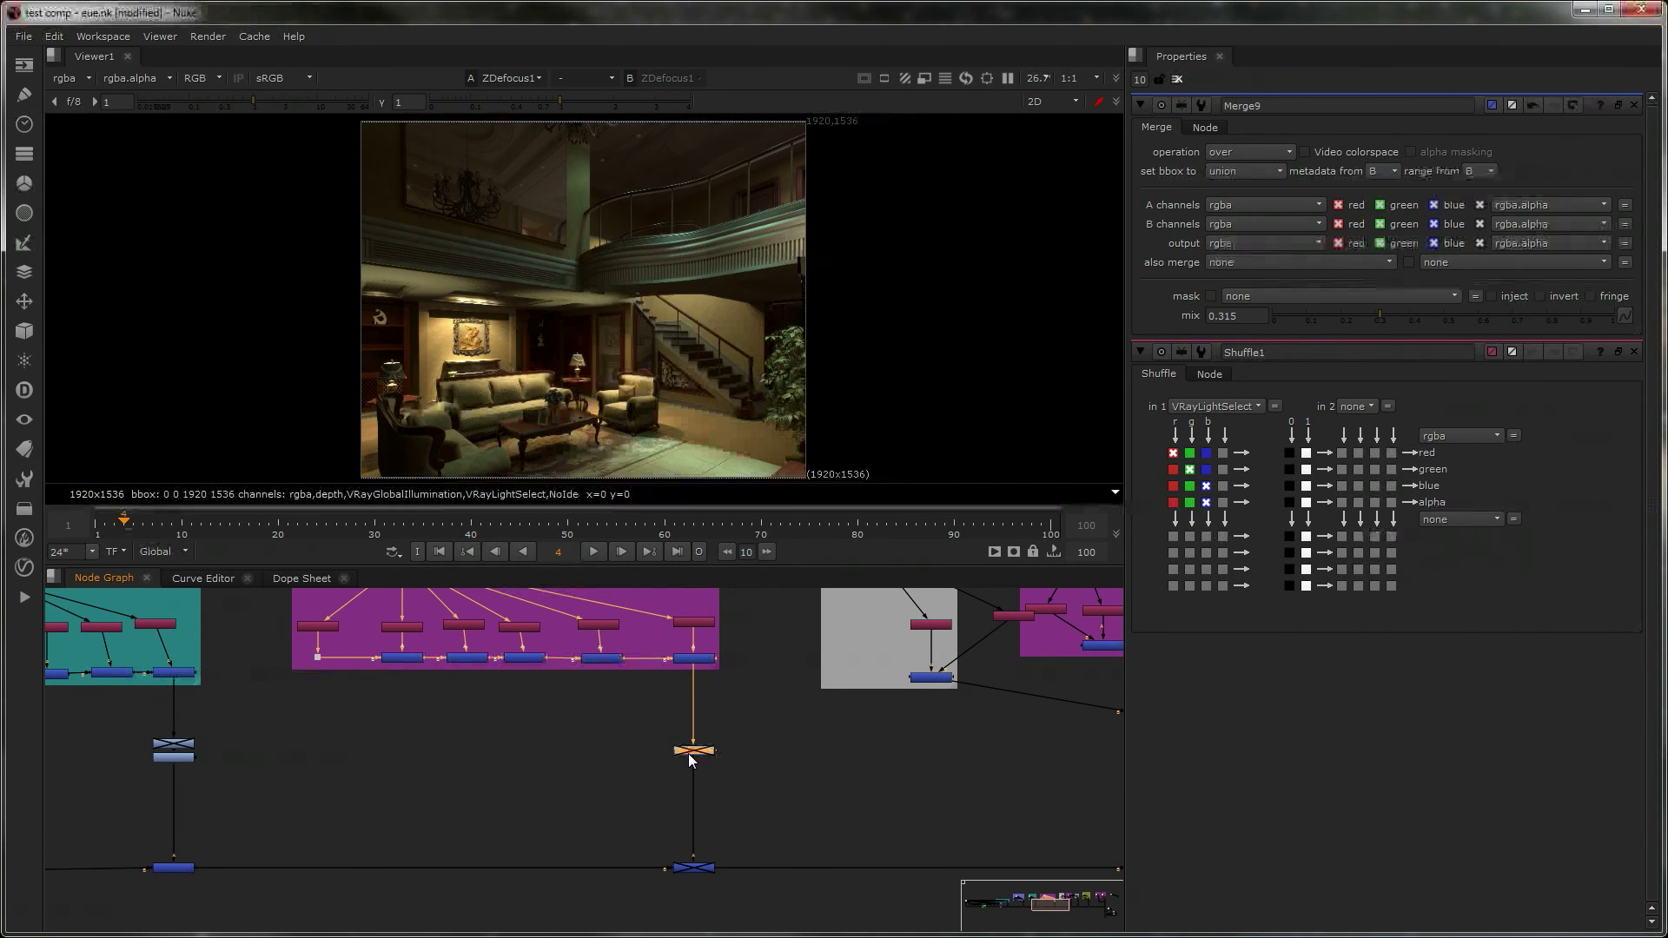
key(d)
click(692, 868)
key(d)
- Toggle the merge below the Ambient Sofa group to compare the ambient light's contribution
middle_drag(739, 832, 584, 829)
middle_drag(856, 745, 539, 844)
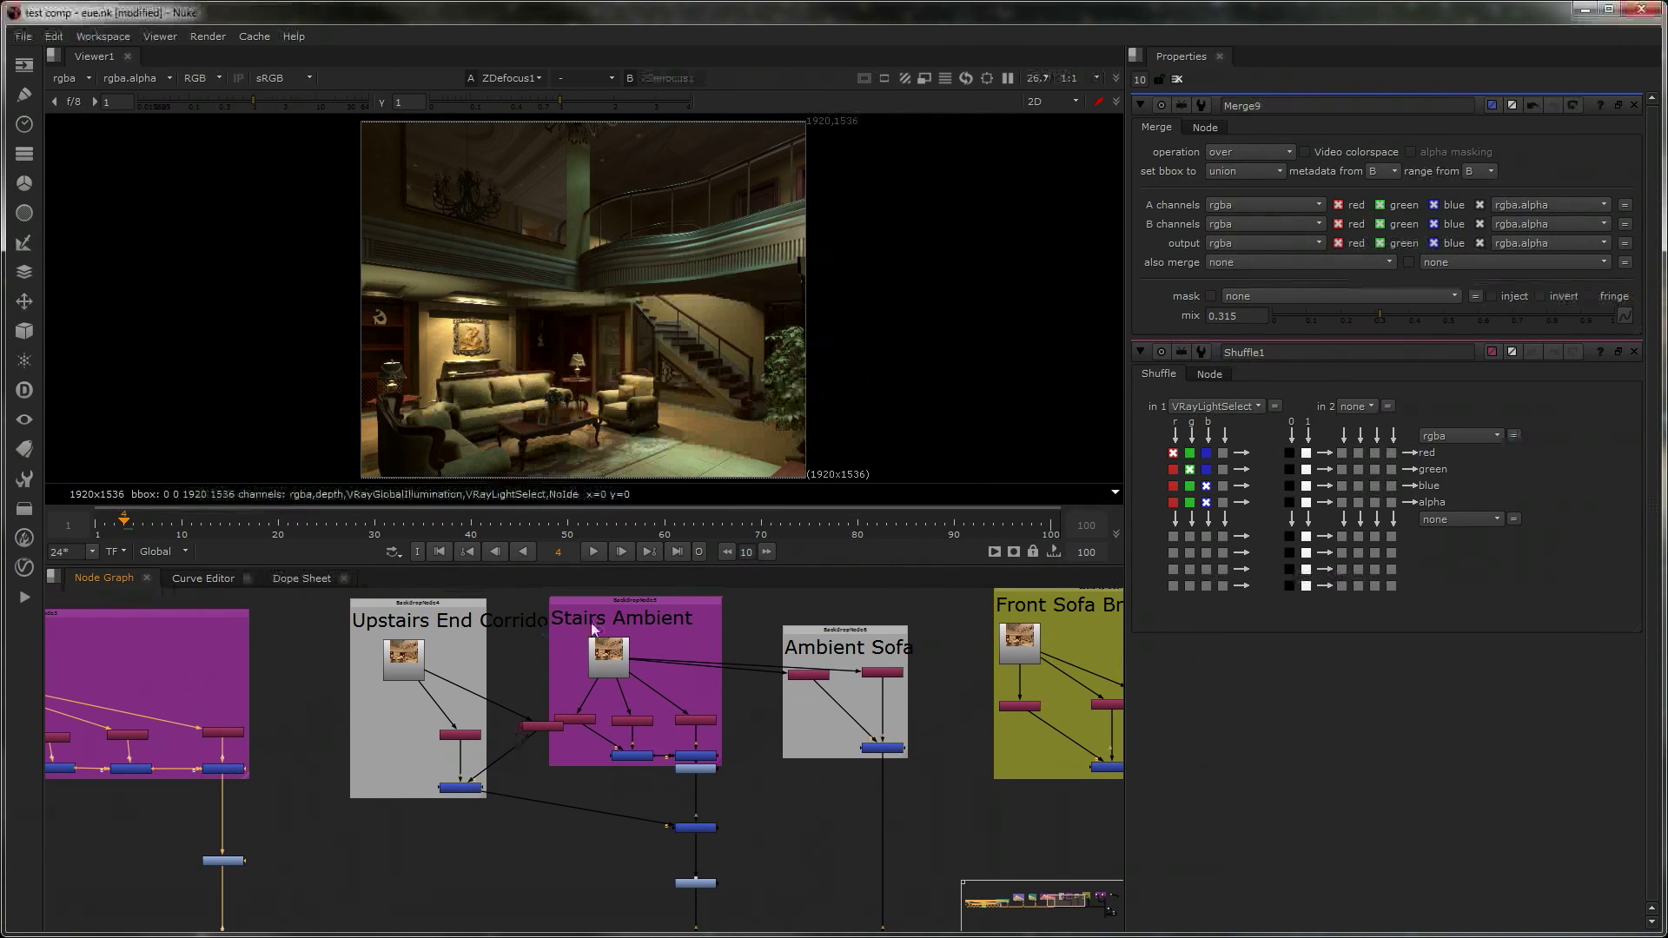
middle_drag(829, 813, 727, 717)
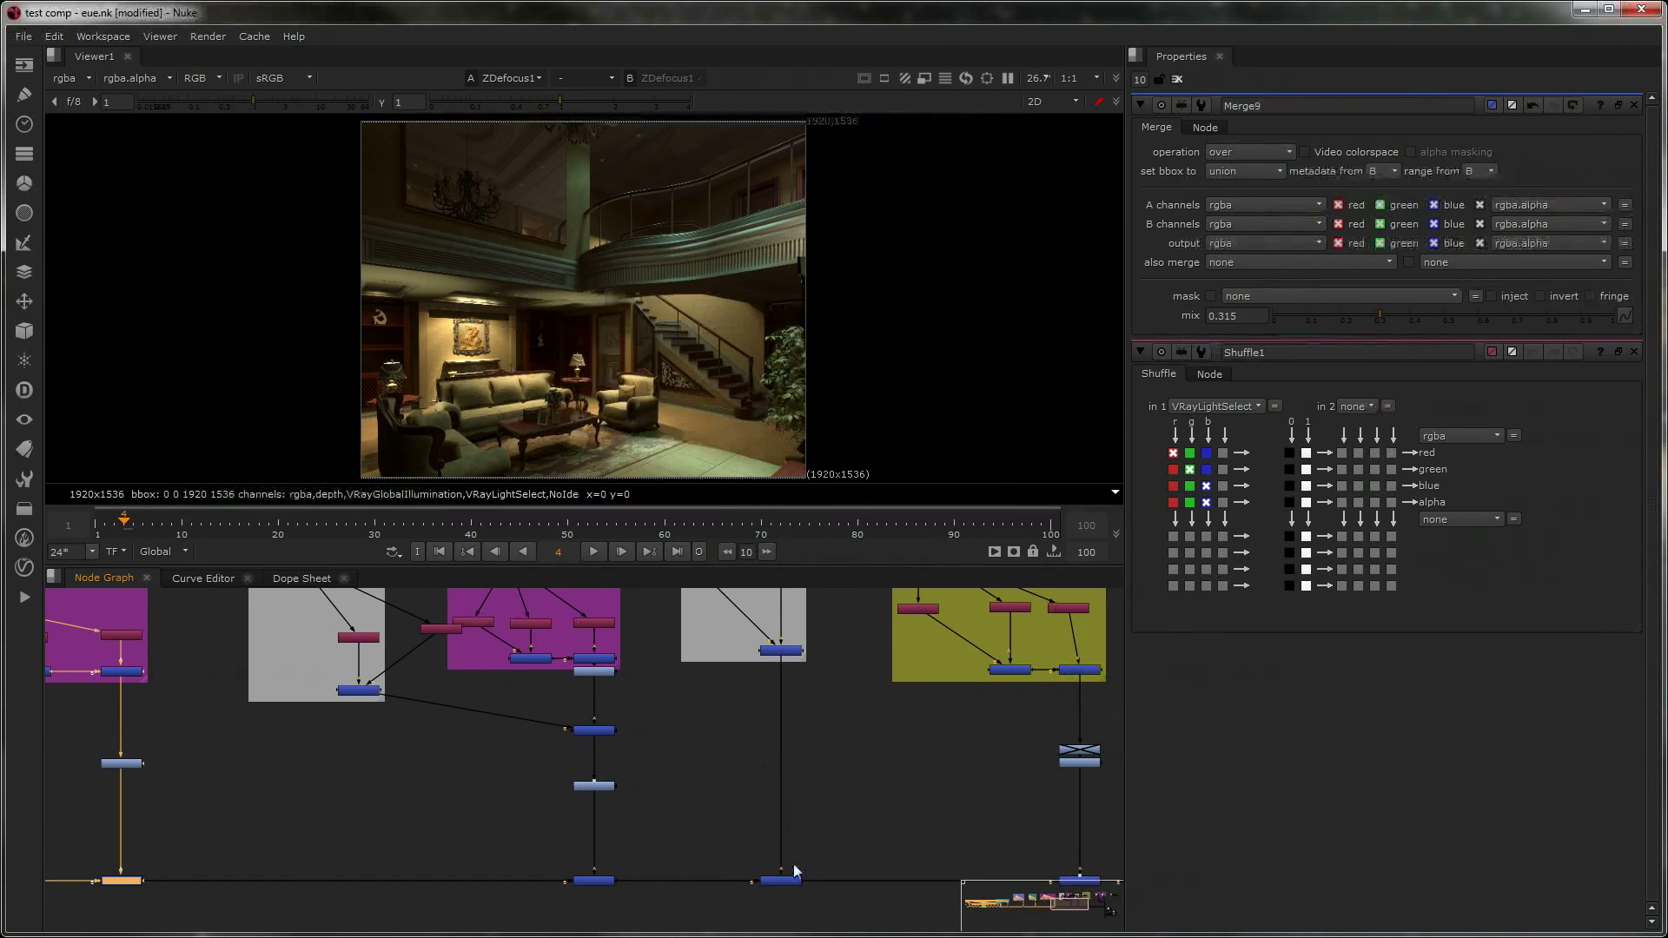
click(787, 883)
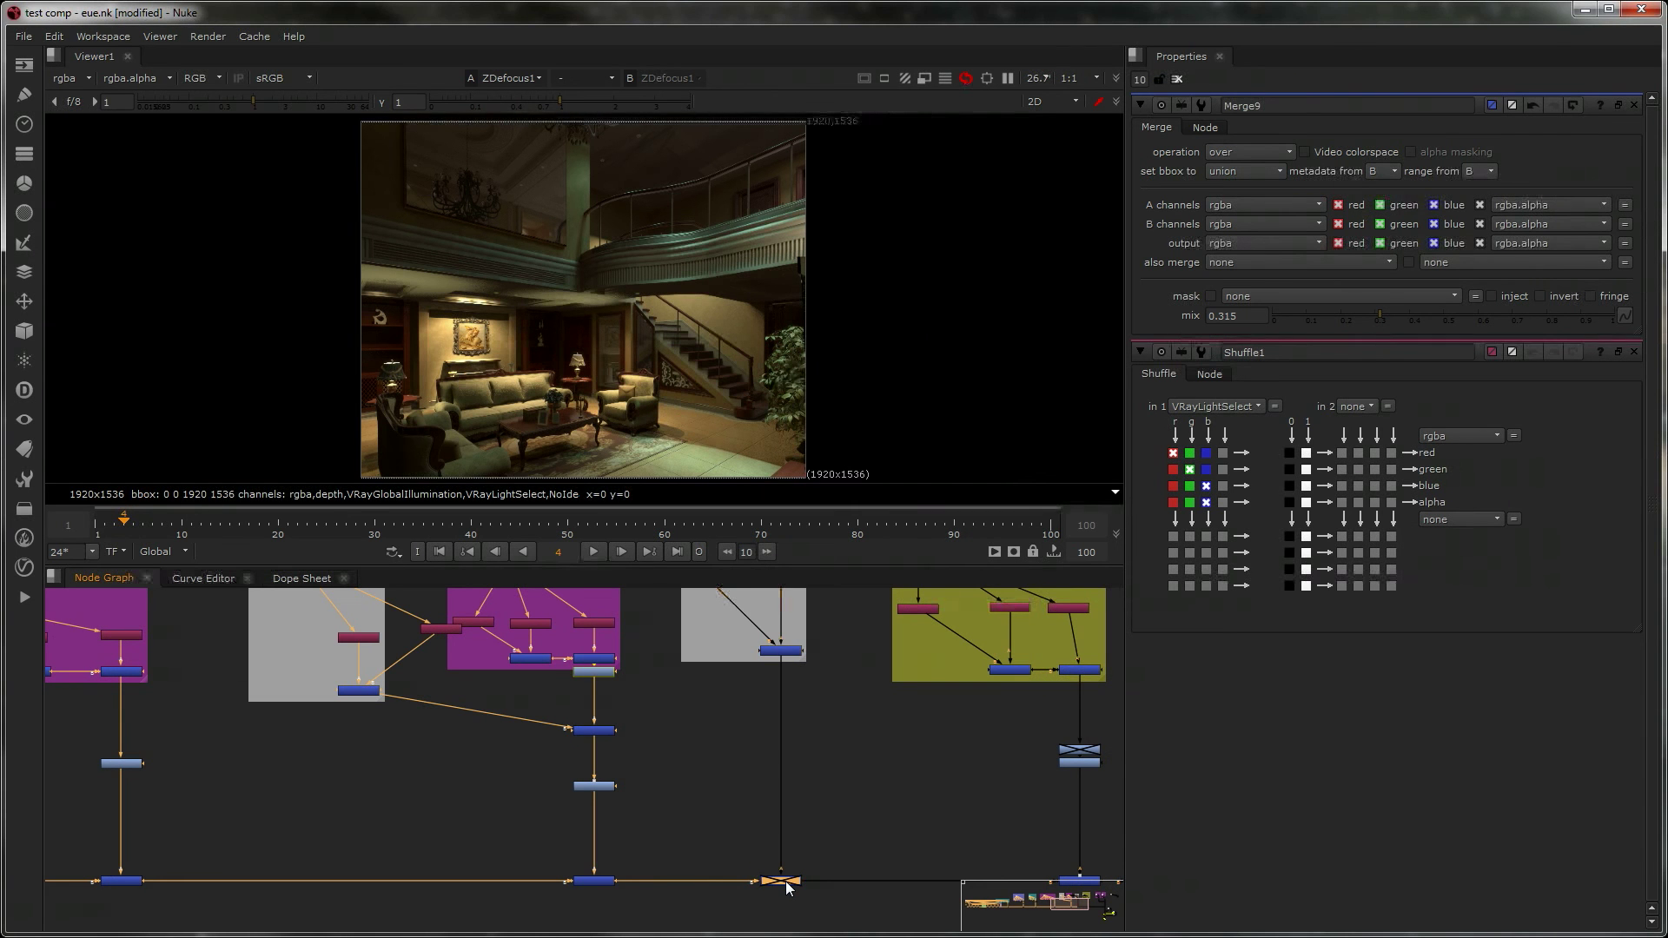
mouse_move(734, 826)
middle_down()
mouse_move(756, 877)
mouse_move(739, 900)
mouse_move(741, 833)
middle_up()
- Disable and re-enable the merge below the Front Sofa Bright group to compare its contribution
middle_drag(908, 851, 556, 842)
click(762, 897)
middle_drag(815, 749, 792, 781)
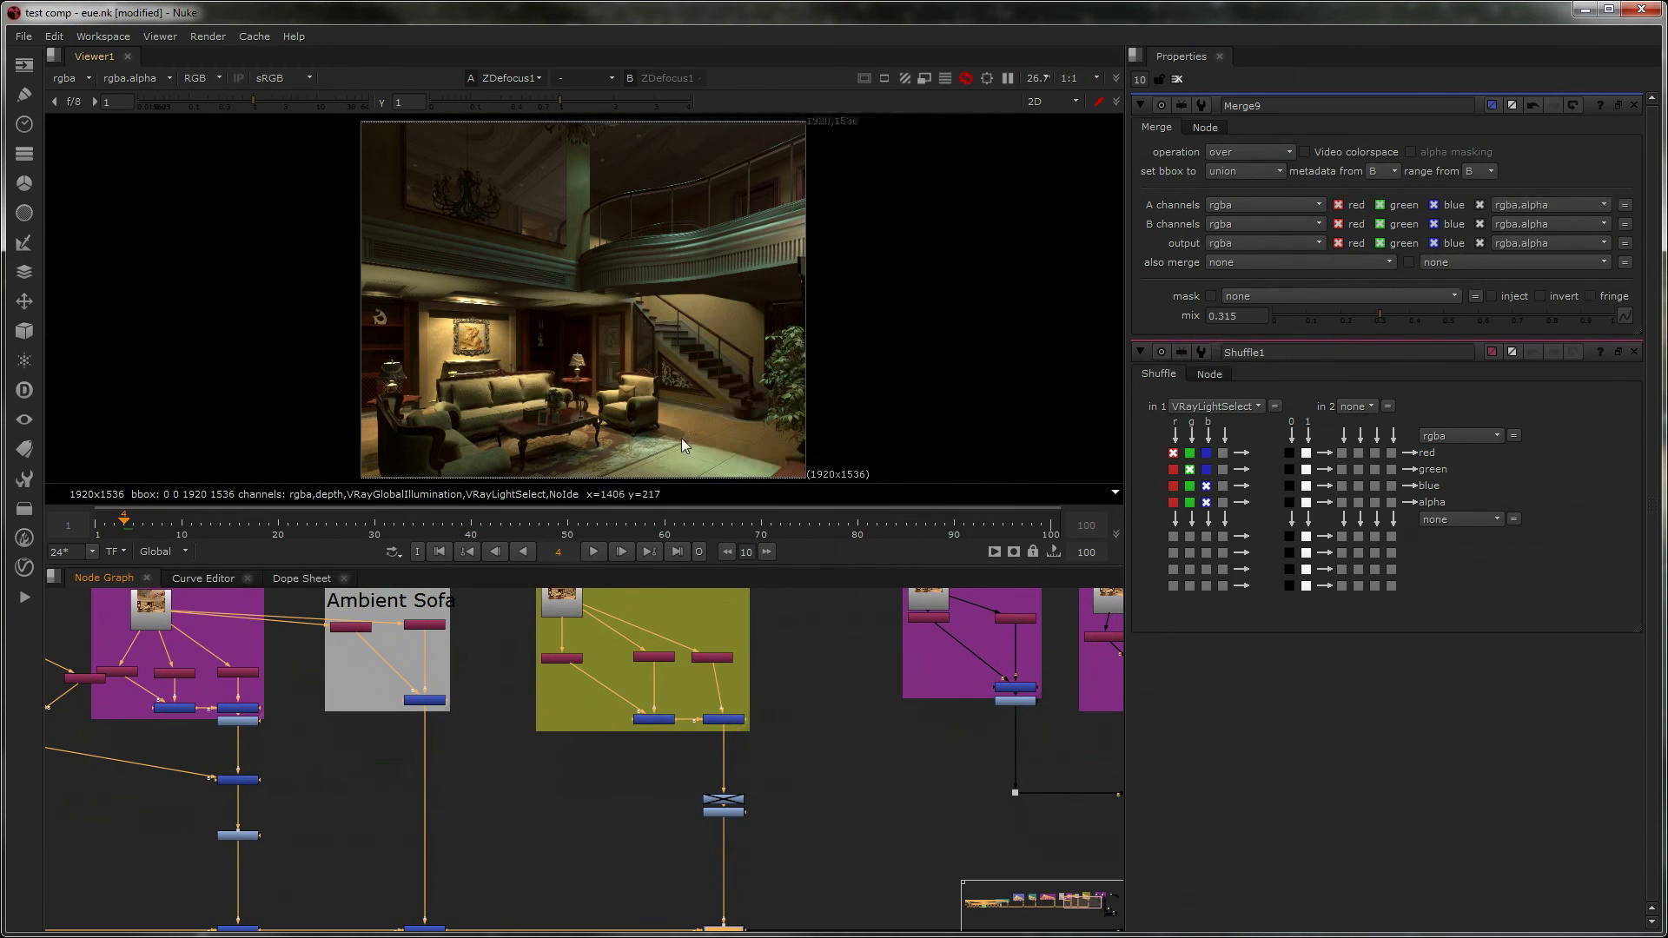
middle_drag(763, 881, 747, 846)
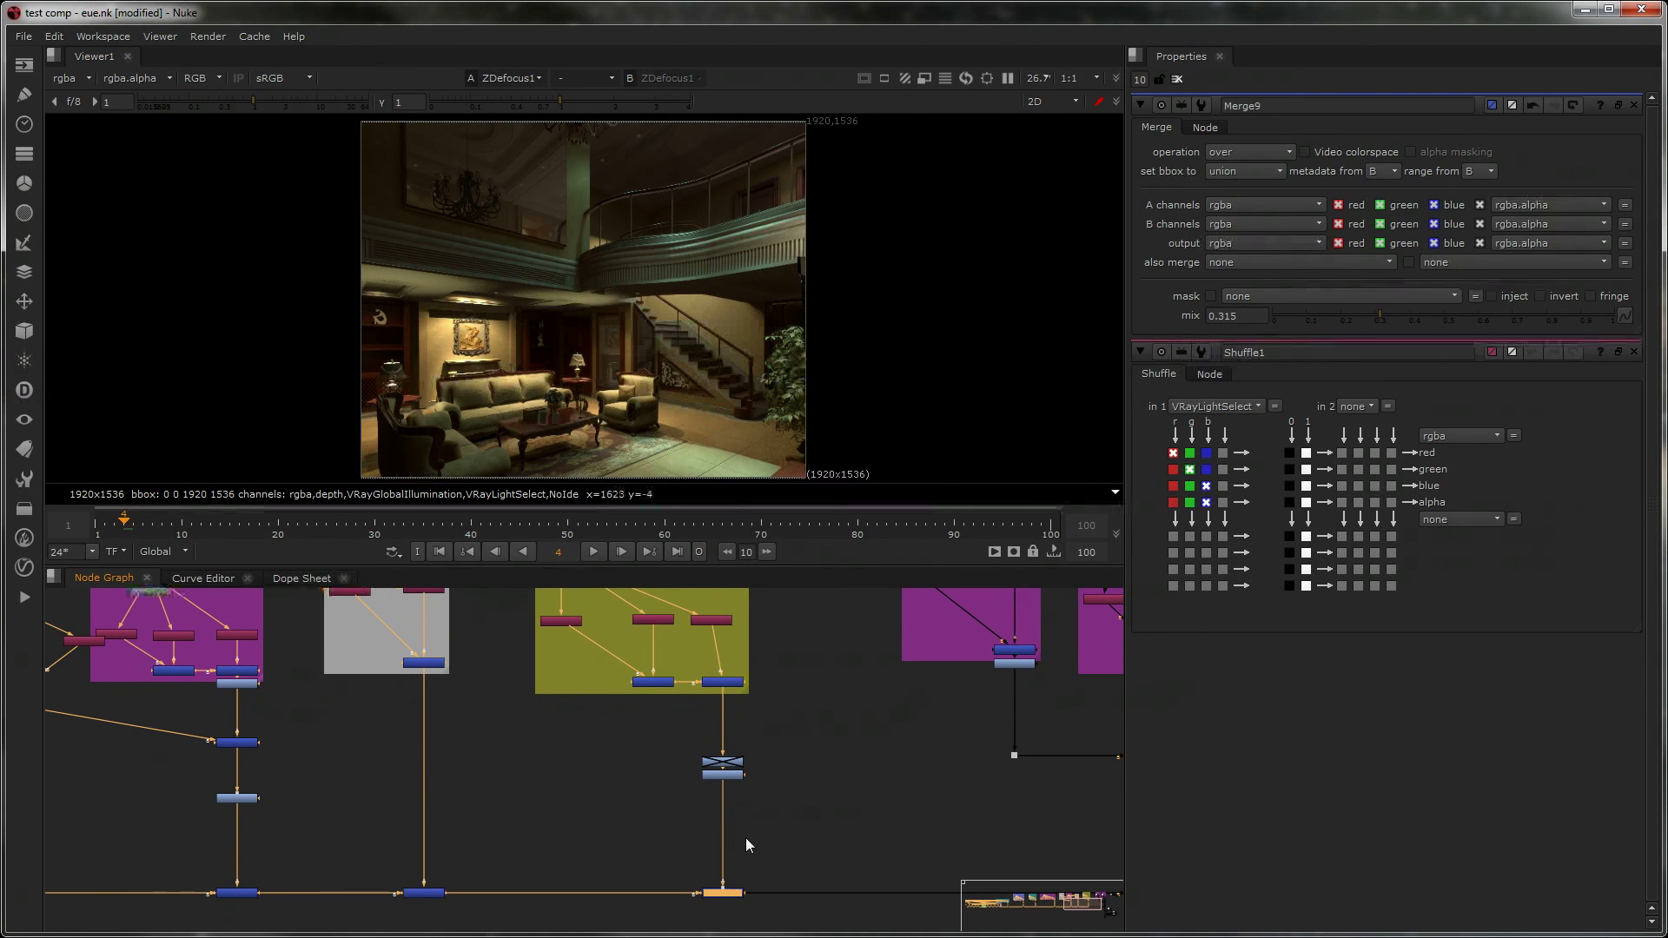
key(d)
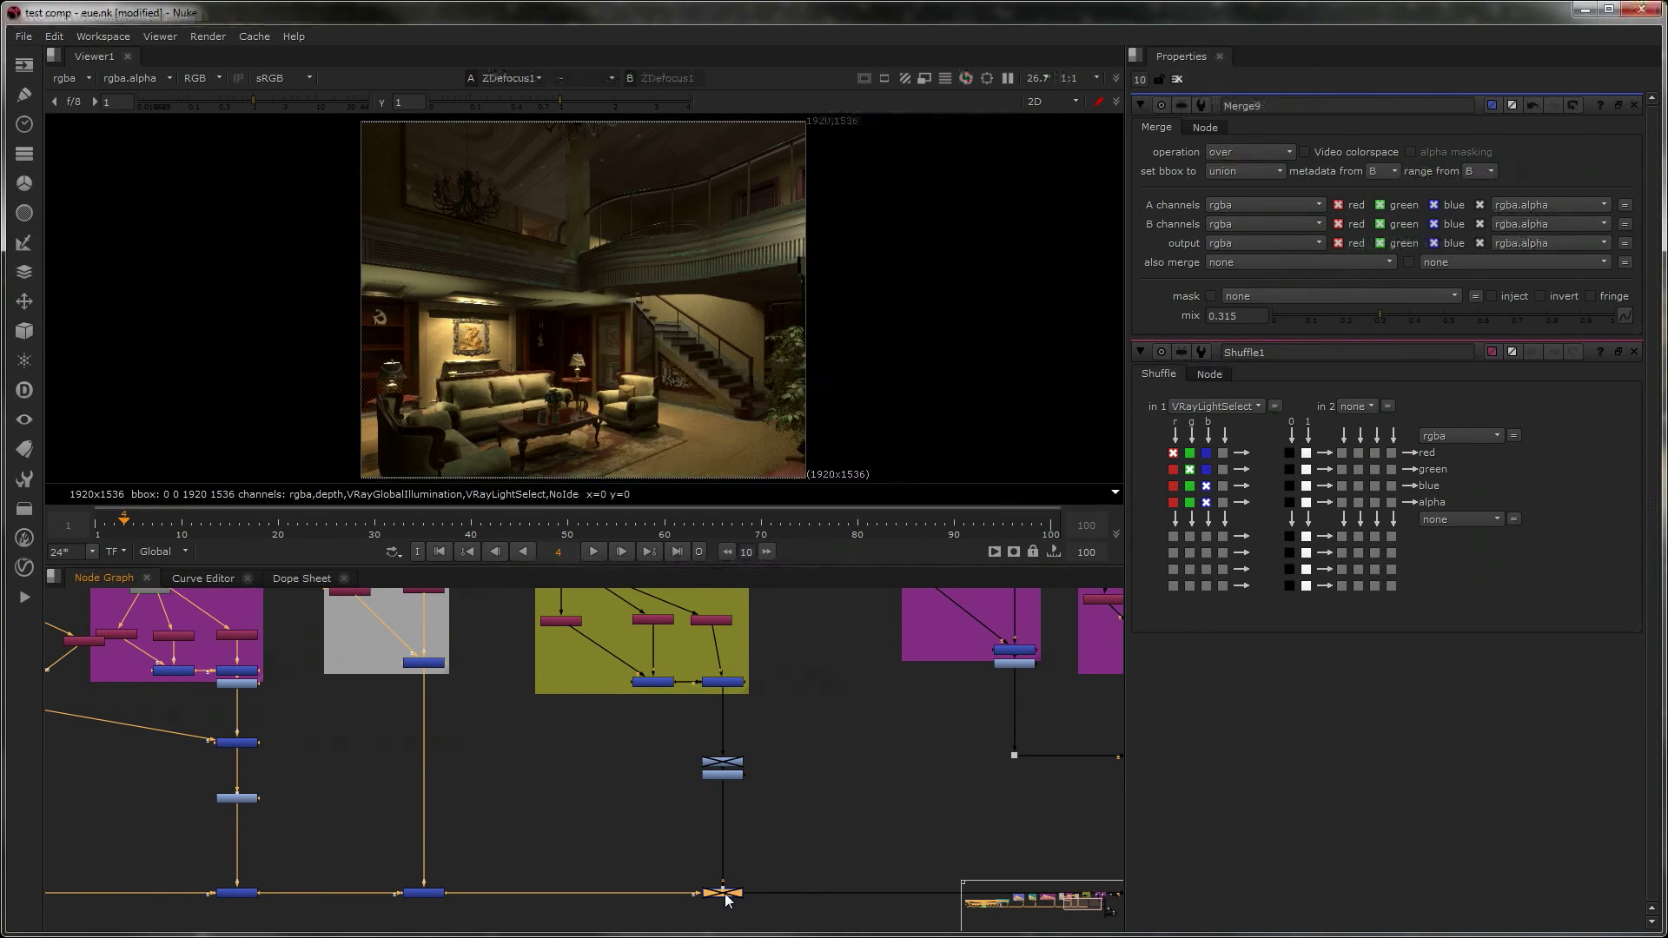
scroll(723, 699, up, 4)
middle_drag(780, 843, 783, 710)
scroll(719, 922, down, 2)
middle_drag(751, 900, 751, 851)
key(d)
- Disable and re-enable Grade17 below the Front Sofa Bright group to compare its effect
click(731, 761)
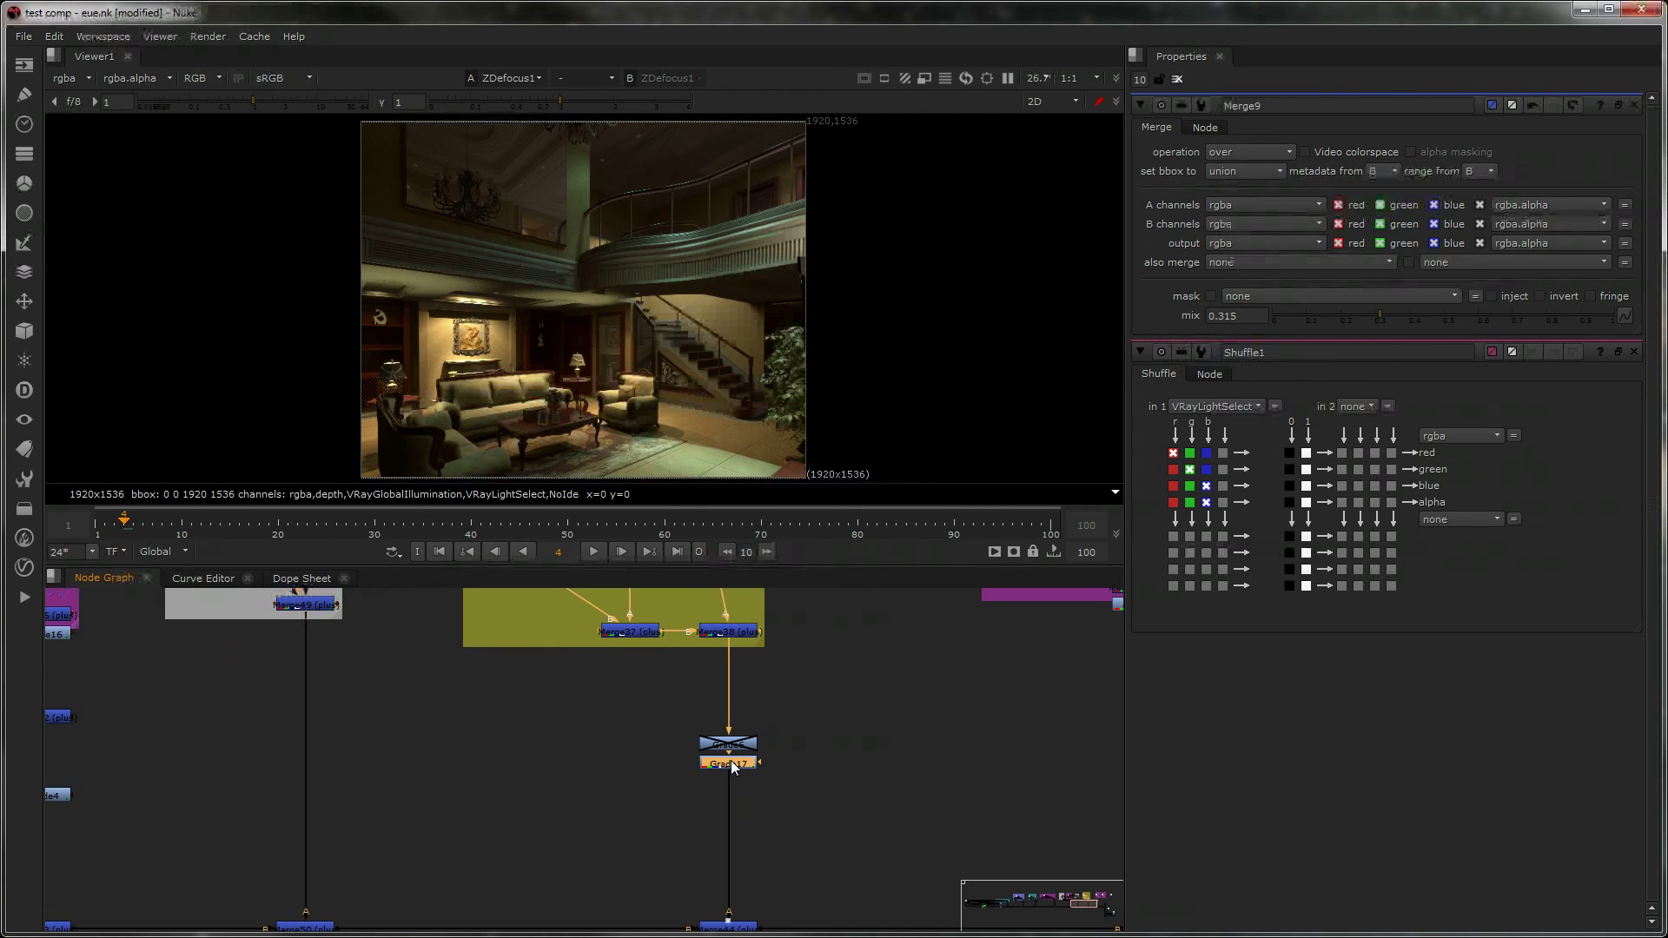
key(d)
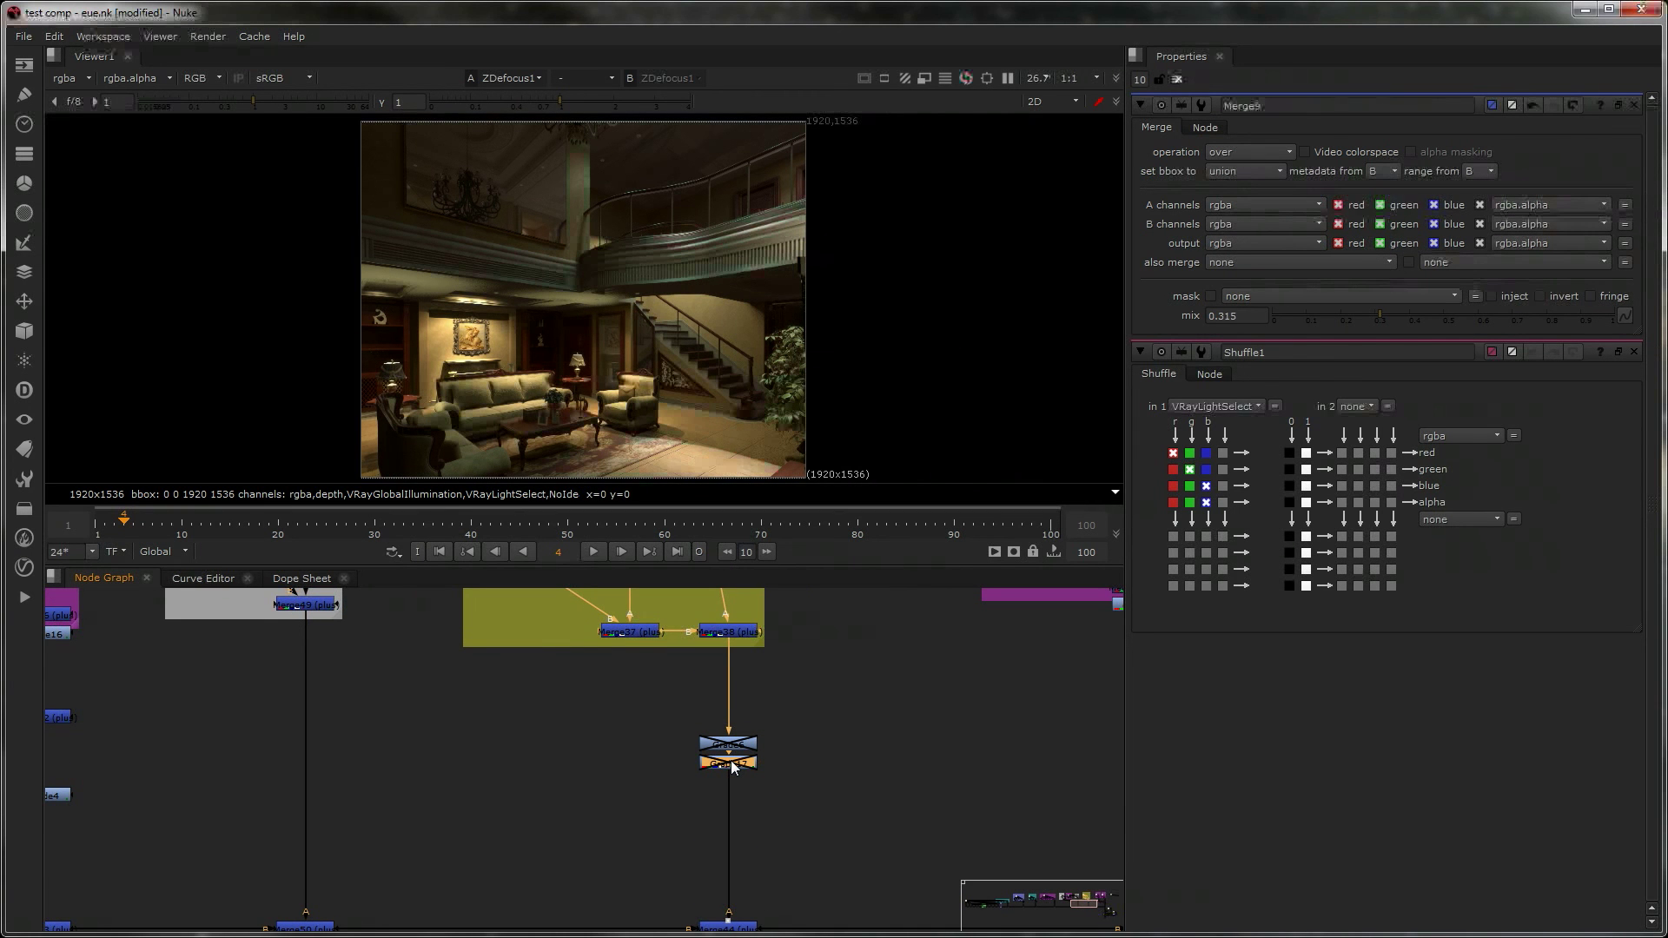
key(d)
- Examine the Chair bright and Painting bright groups and select Grade18 in the Chair bright group
middle_drag(1061, 662, 651, 804)
scroll(648, 794, down, 3)
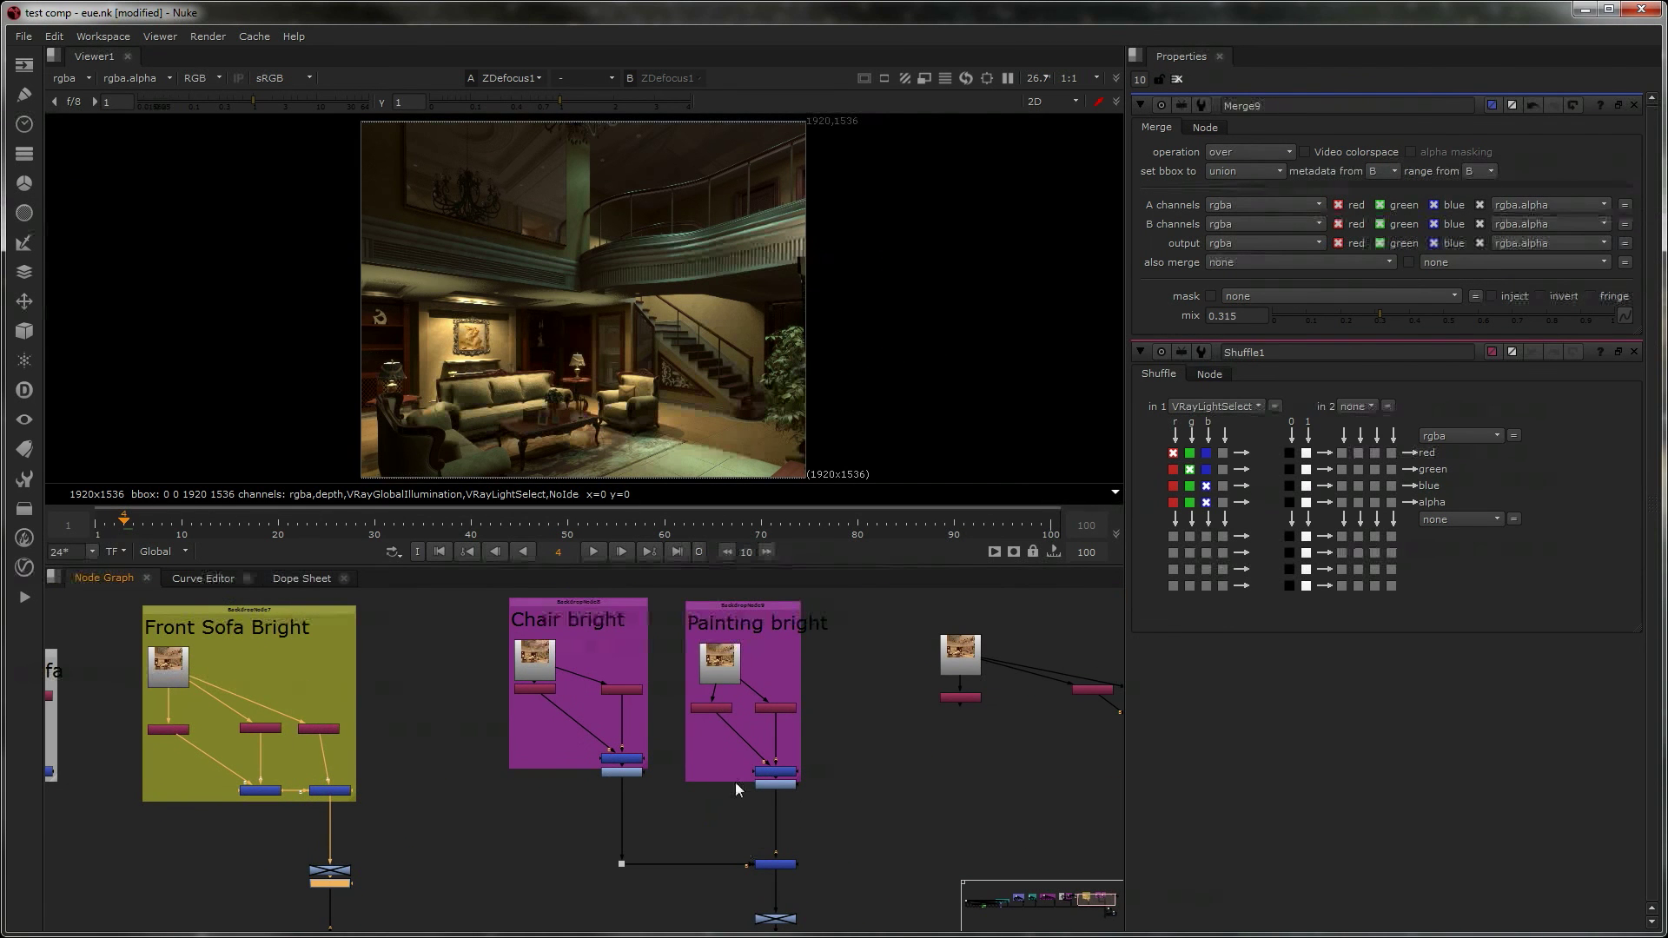
middle_drag(871, 834, 890, 795)
scroll(665, 745, up, 3)
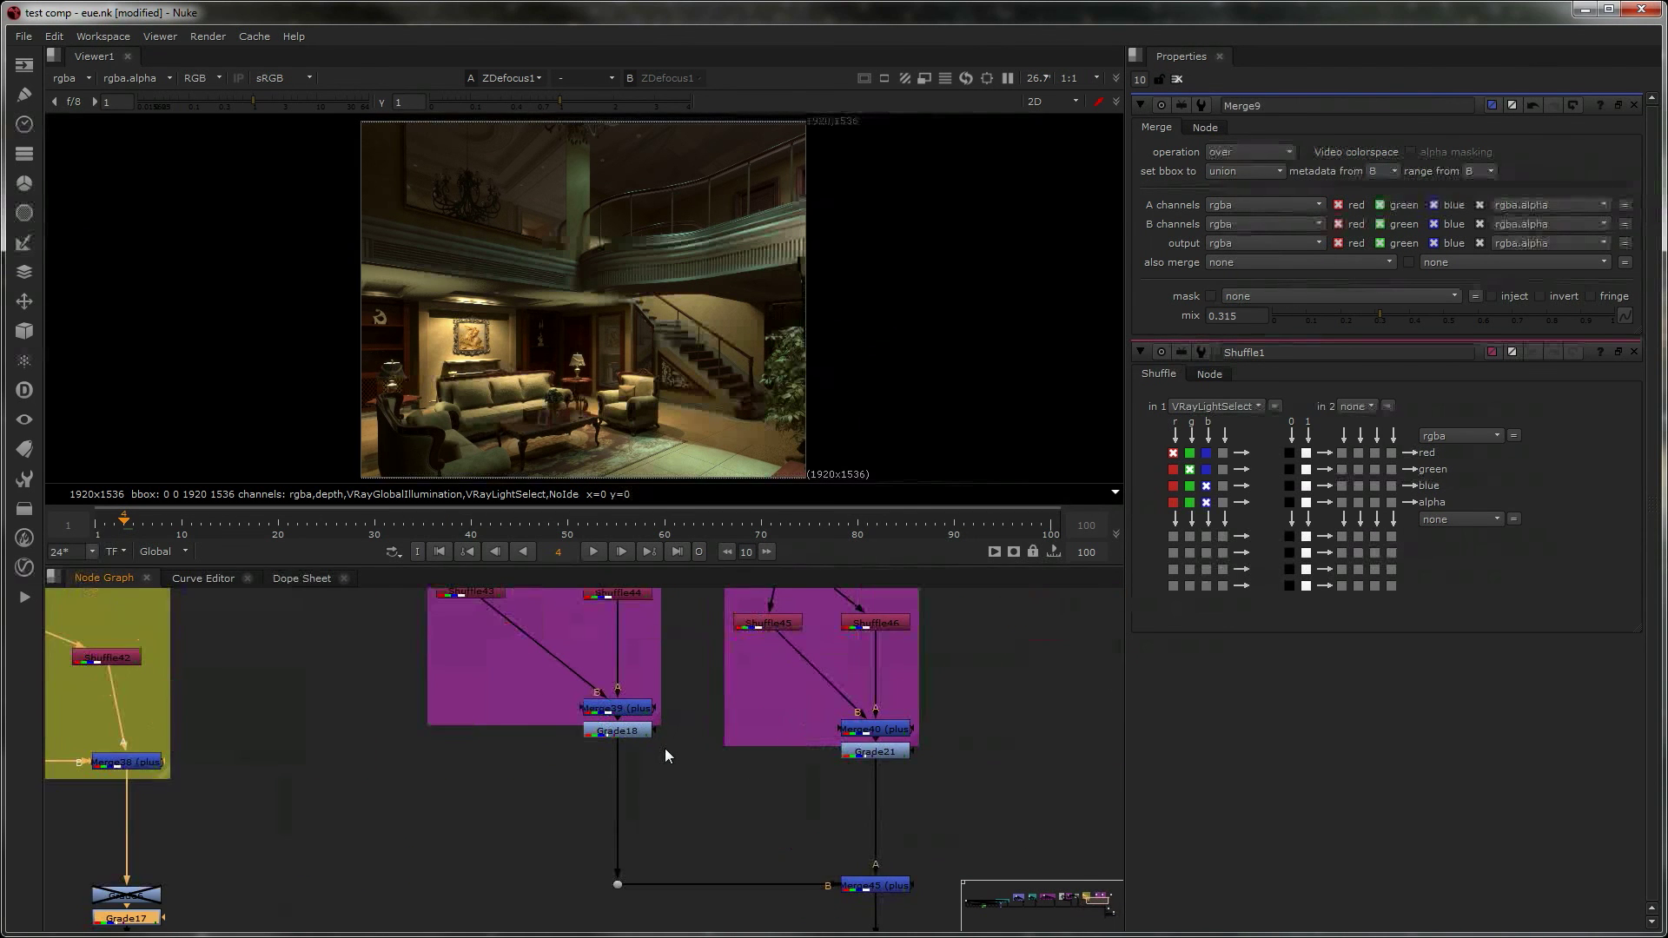
scroll(665, 748, down, 2)
click(638, 737)
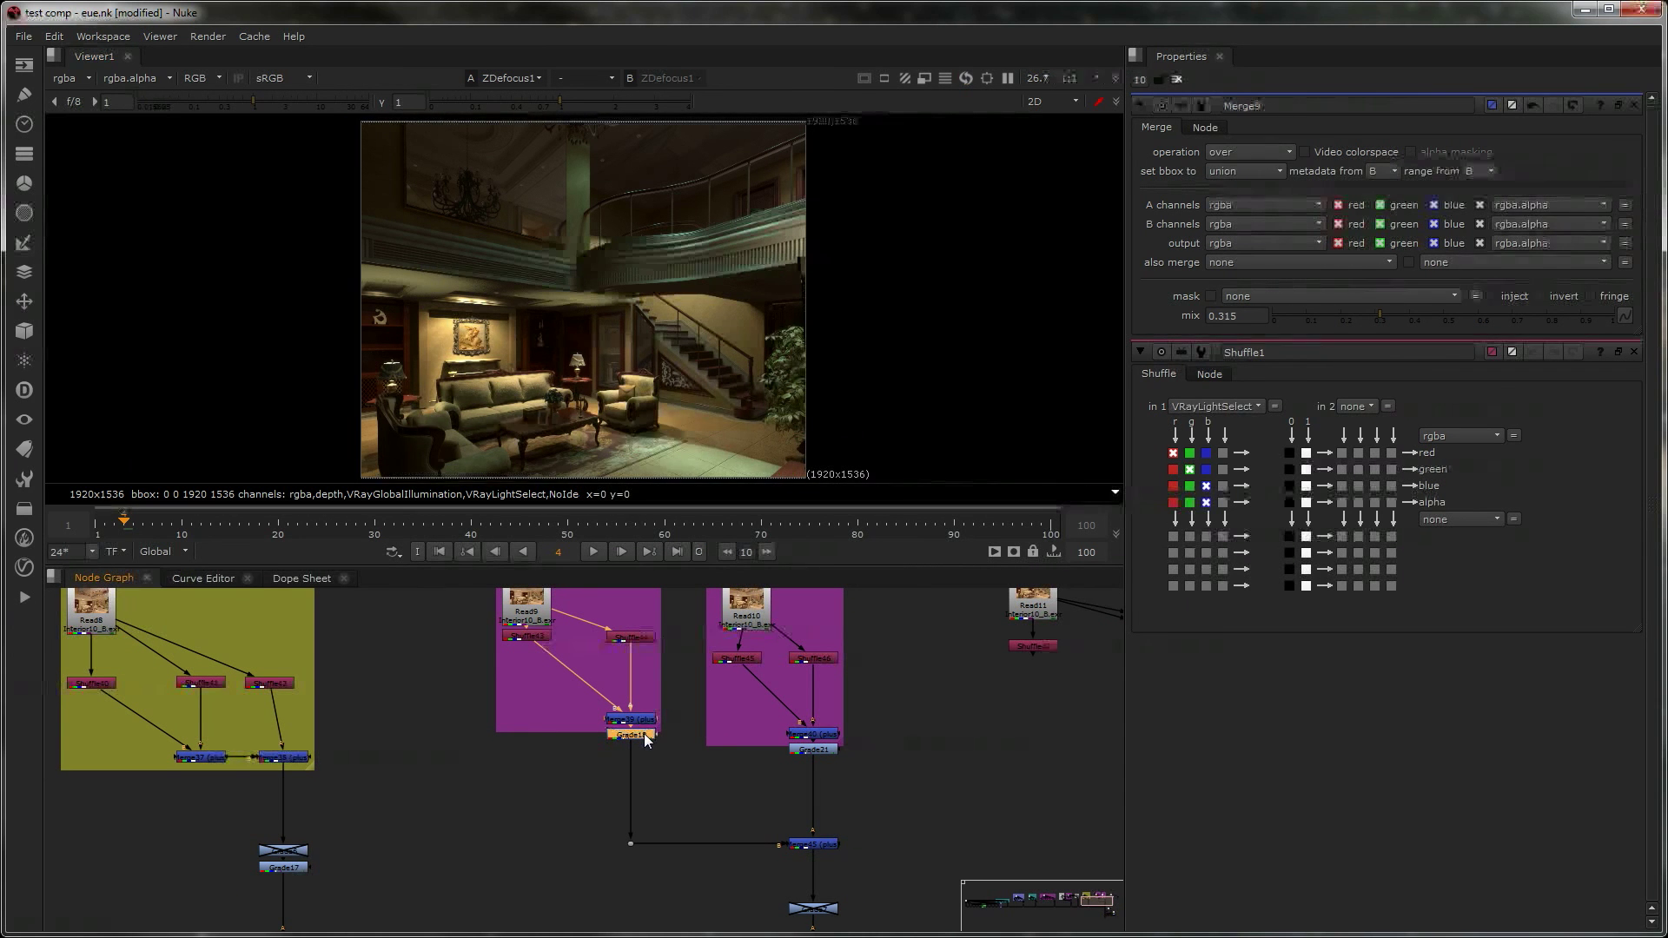
- Toggle the main merge fed by the Chair bright and Painting bright groups off and on repeatedly to compare their contribution
middle_drag(903, 832, 777, 674)
middle_drag(747, 791, 755, 694)
mouse_move(716, 831)
middle_down()
mouse_move(733, 753)
mouse_move(745, 845)
middle_up()
middle_drag(726, 742, 726, 774)
click(730, 773)
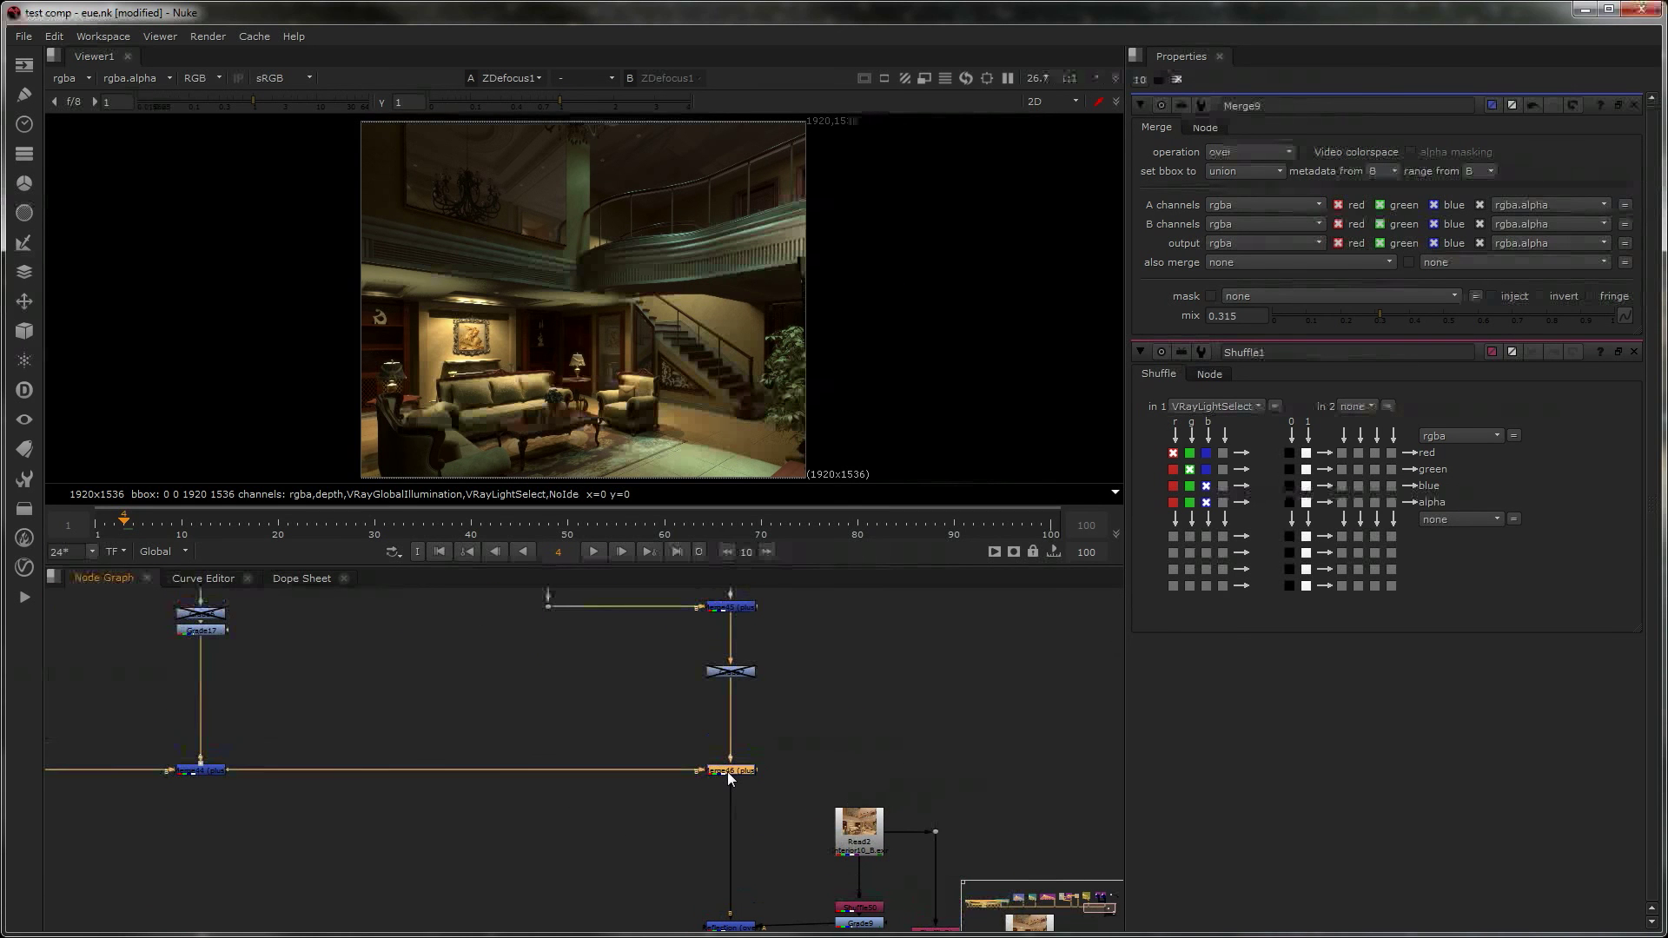
key(d)
key(d)
key(d)
key(d)
key(d)
key(d)
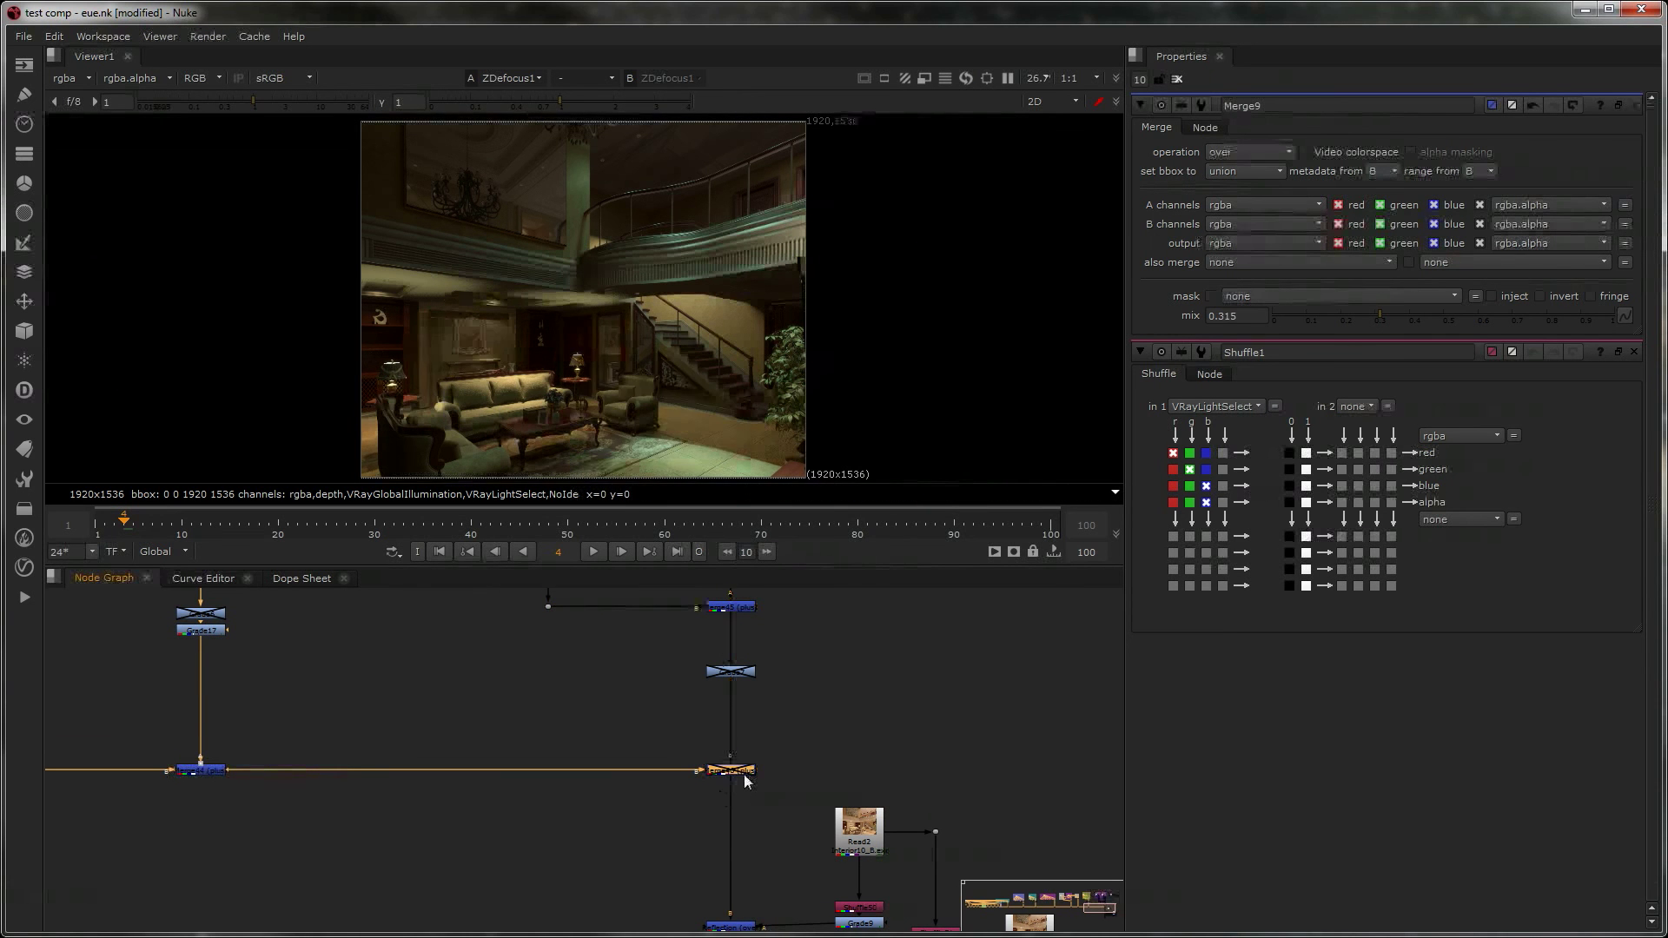
key(d)
key(d)
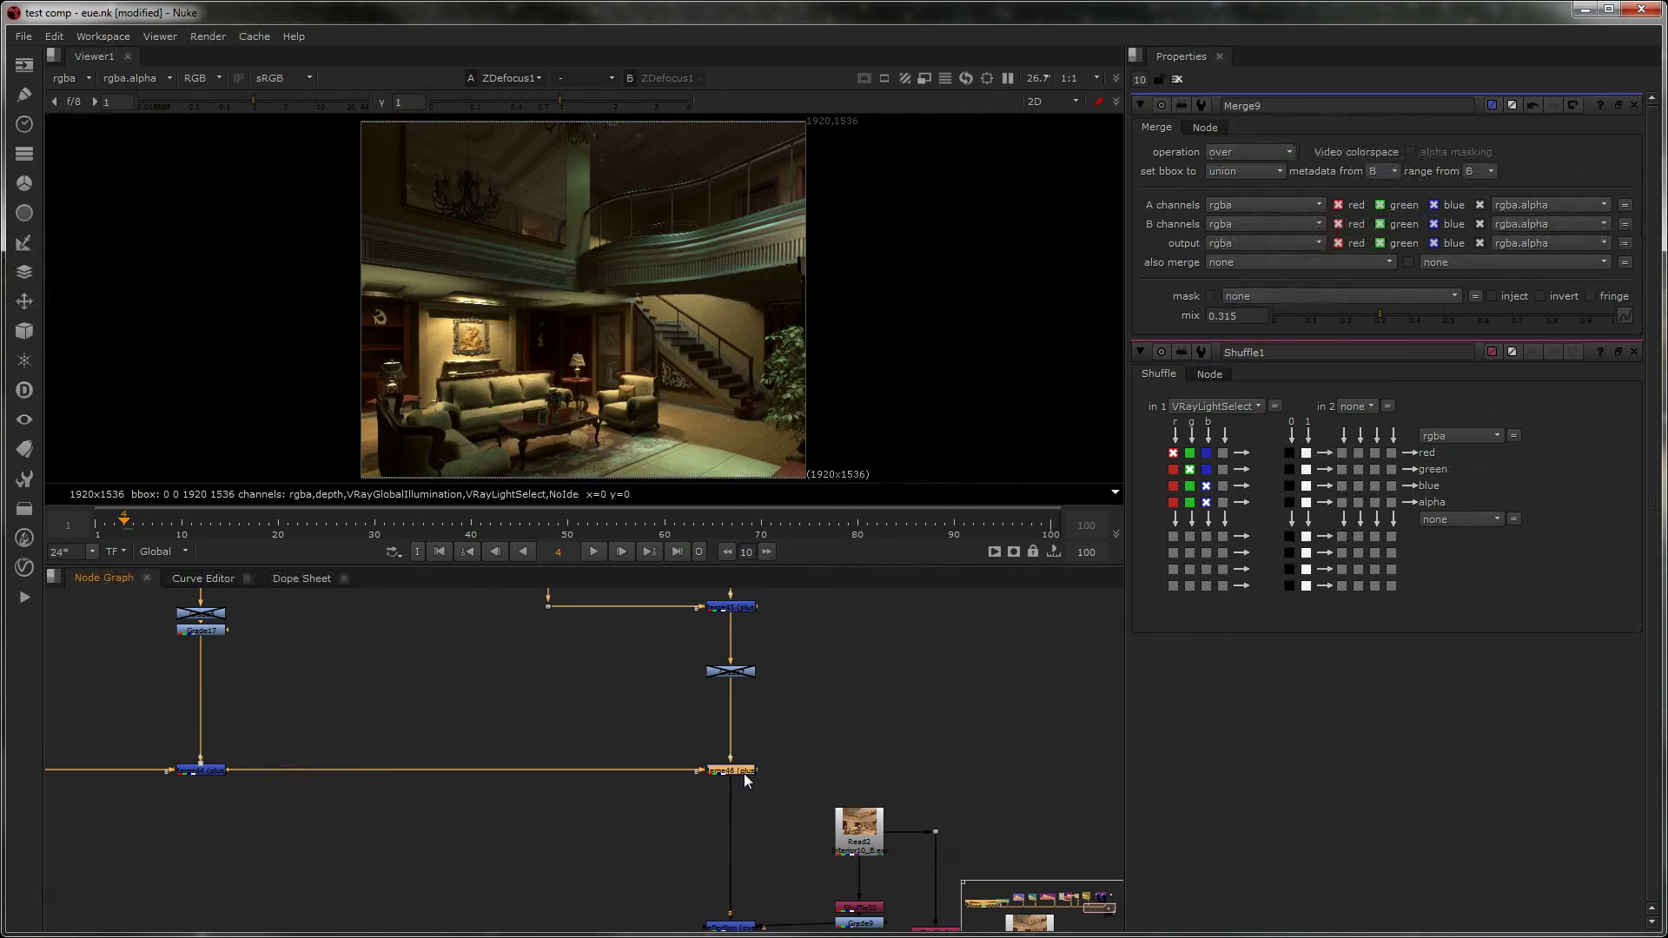
- Open the properties of the Shuffle50 node below Read2 to inspect its VRayReflection input
middle_drag(769, 912, 738, 740)
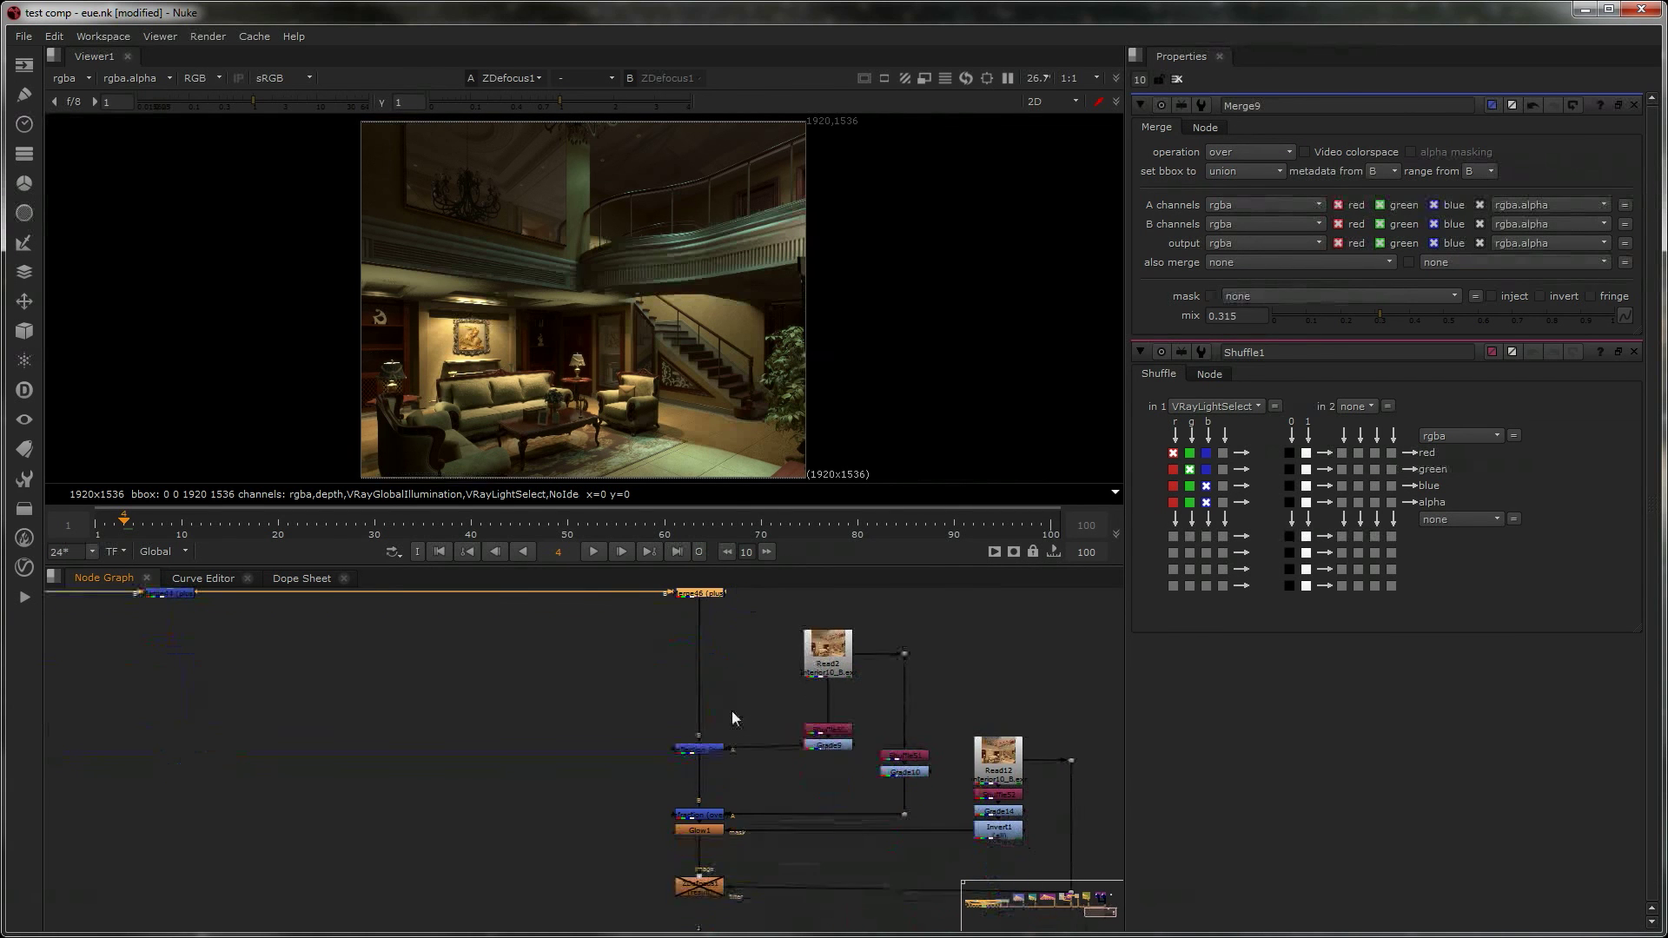
middle_drag(750, 680, 431, 642)
scroll(734, 846, down, 1)
middle_drag(391, 760, 618, 786)
scroll(476, 704, up, 3)
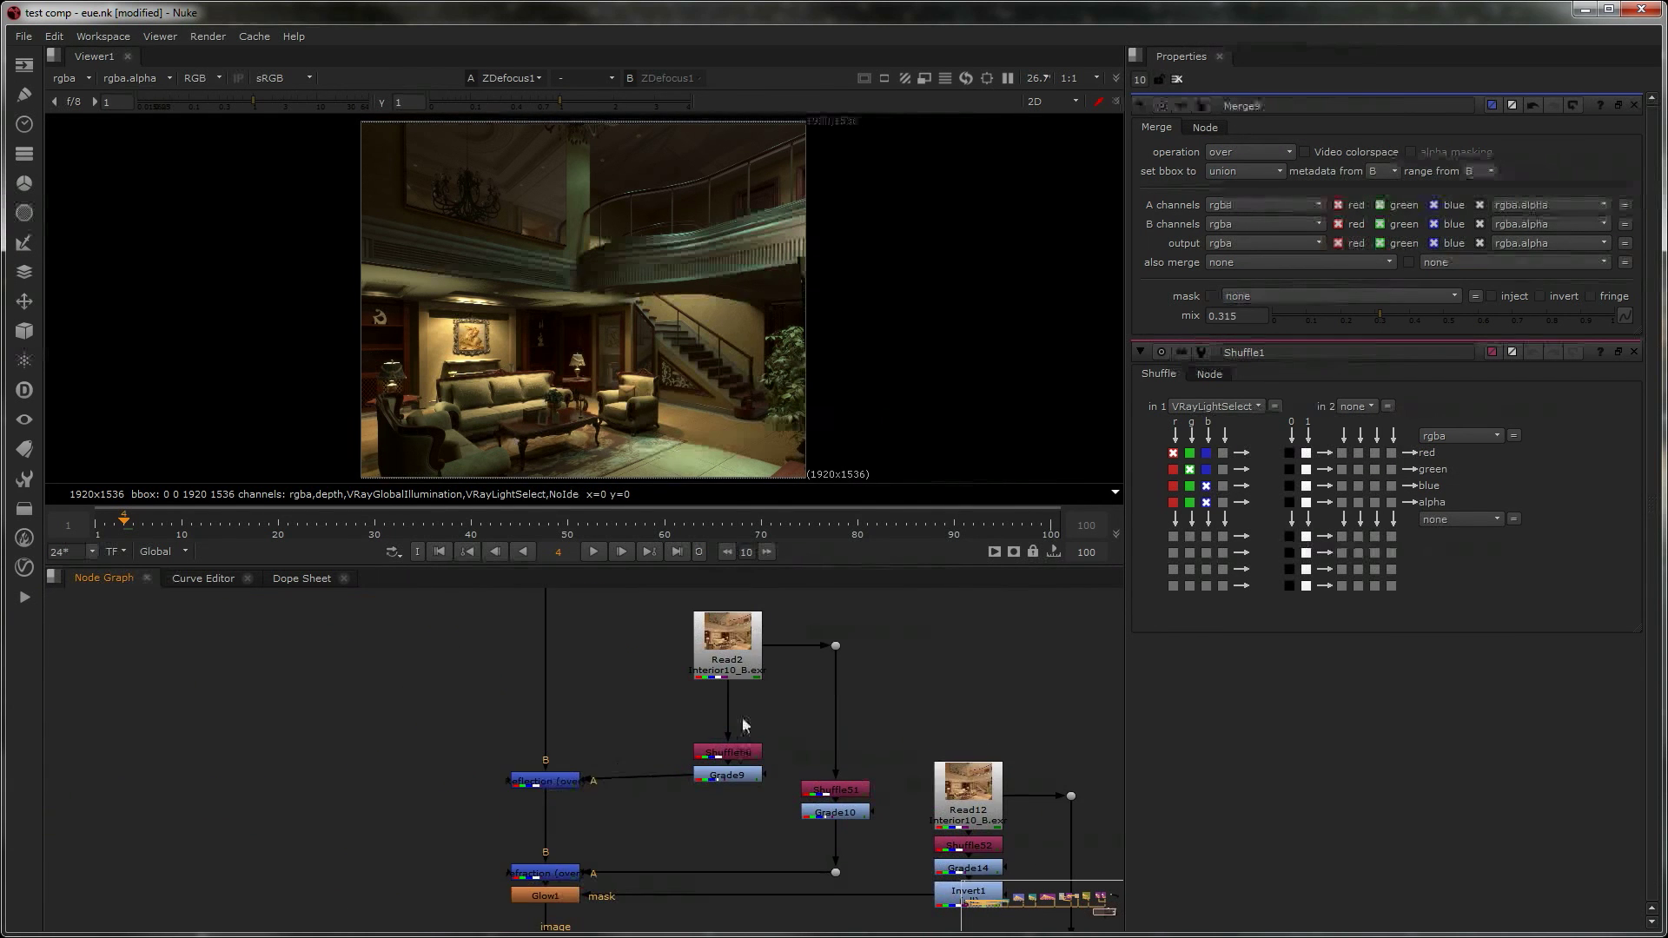
double_click(729, 754)
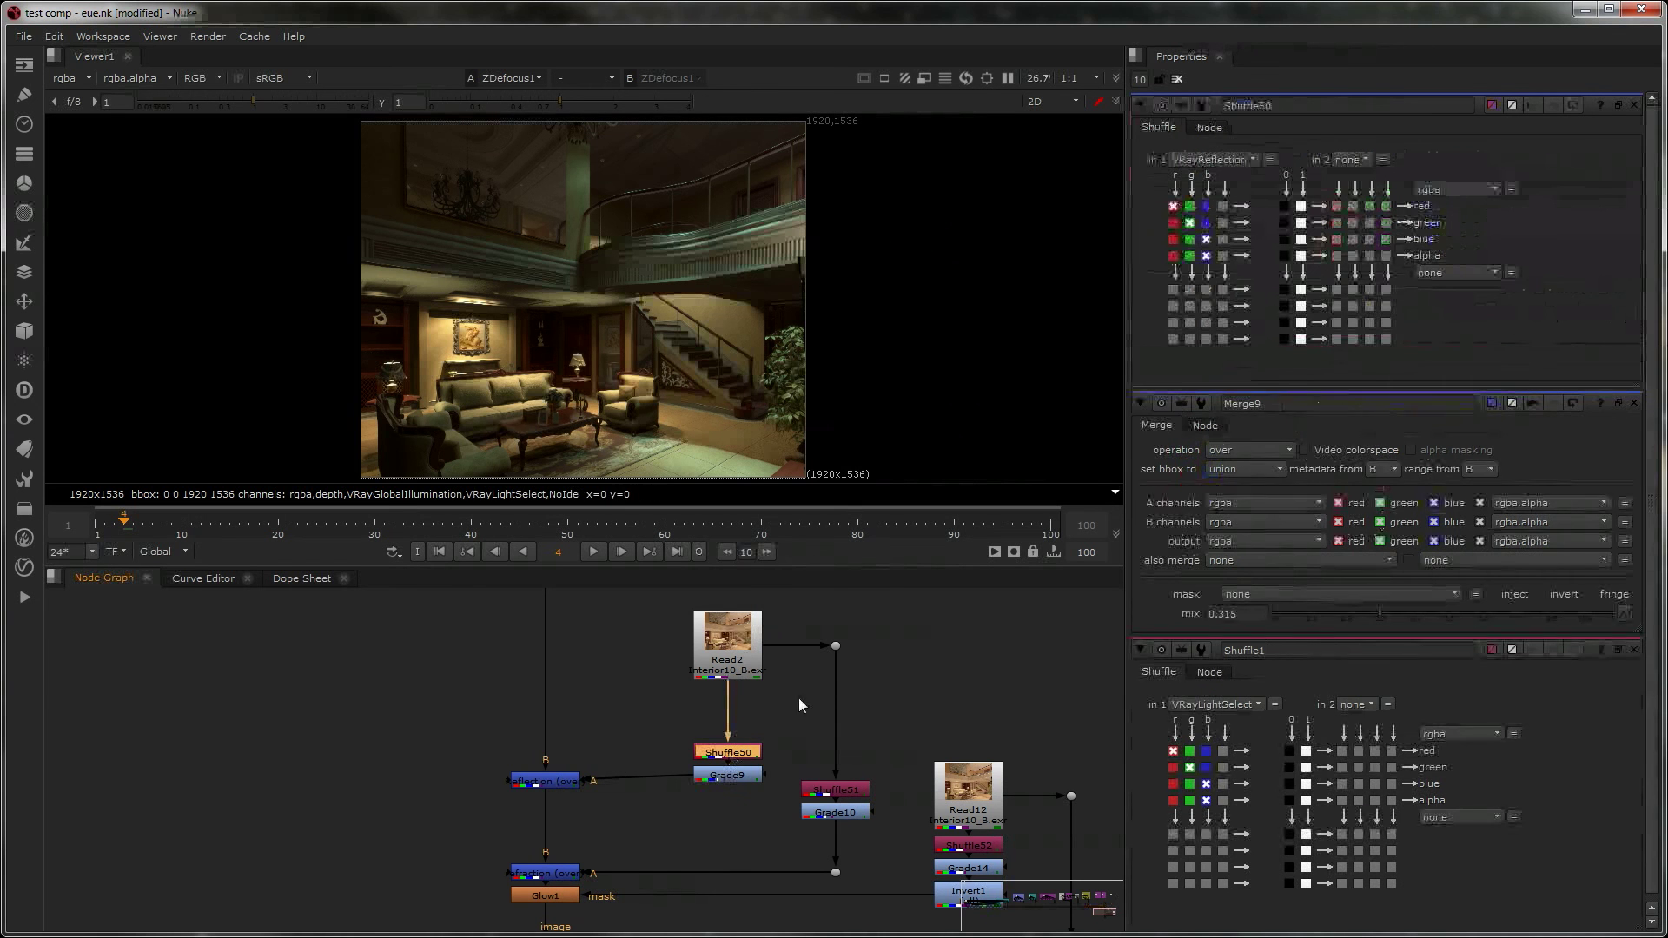
- Disable and re-enable the Reflection merge to compare its contribution to the final image
click(556, 784)
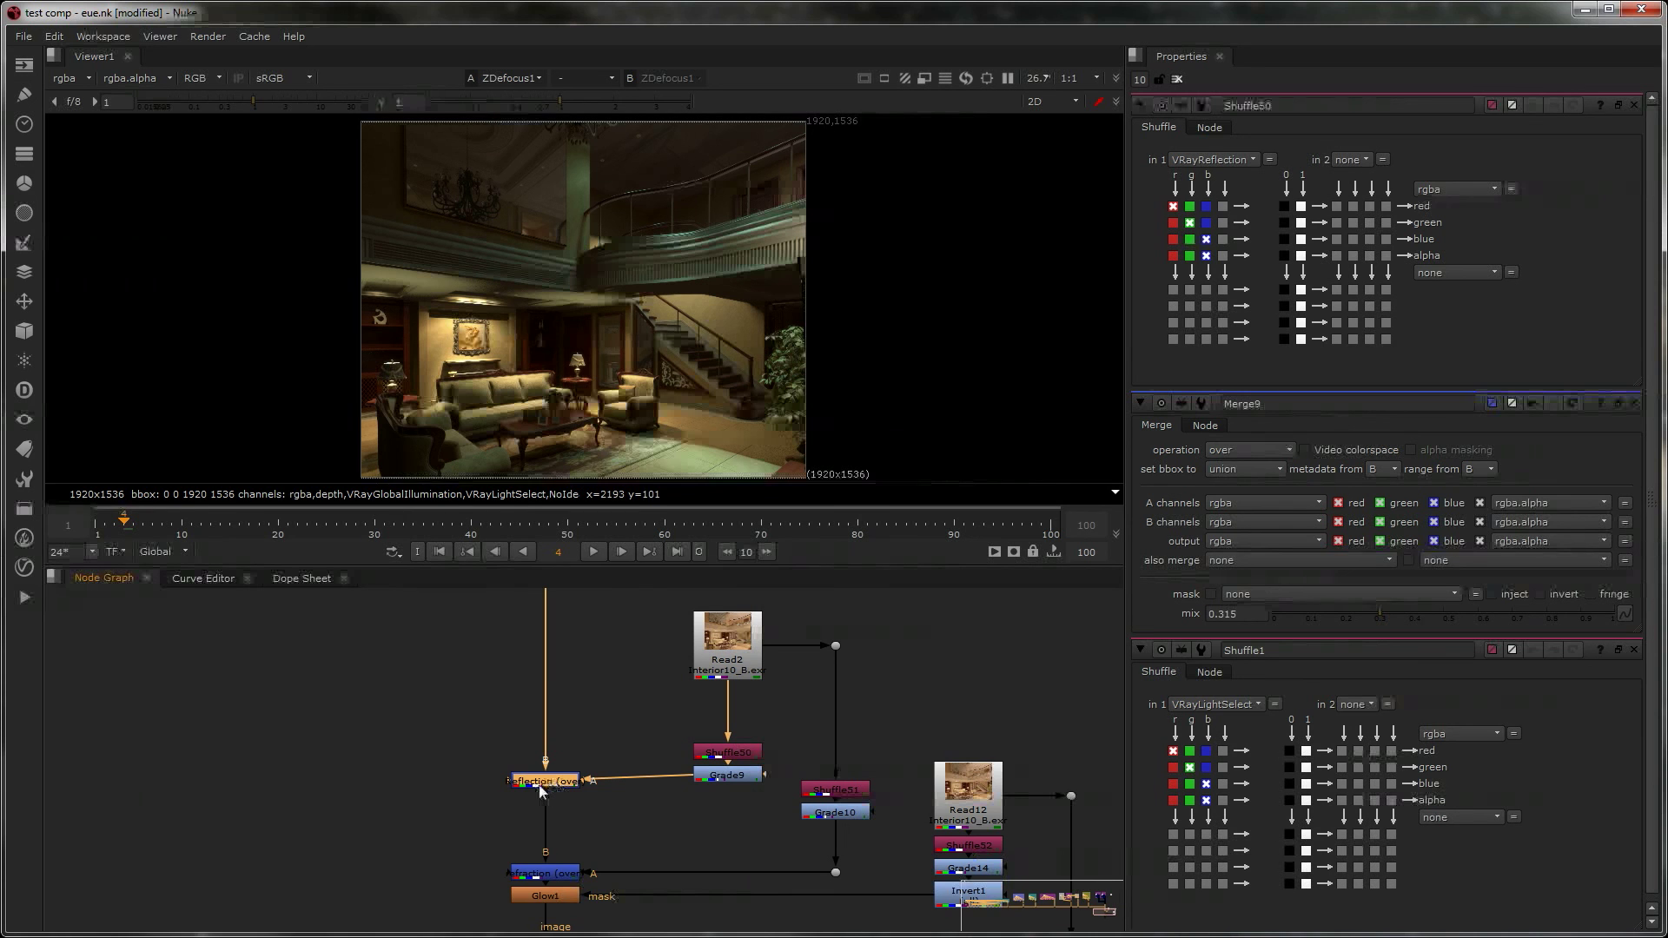
key(d)
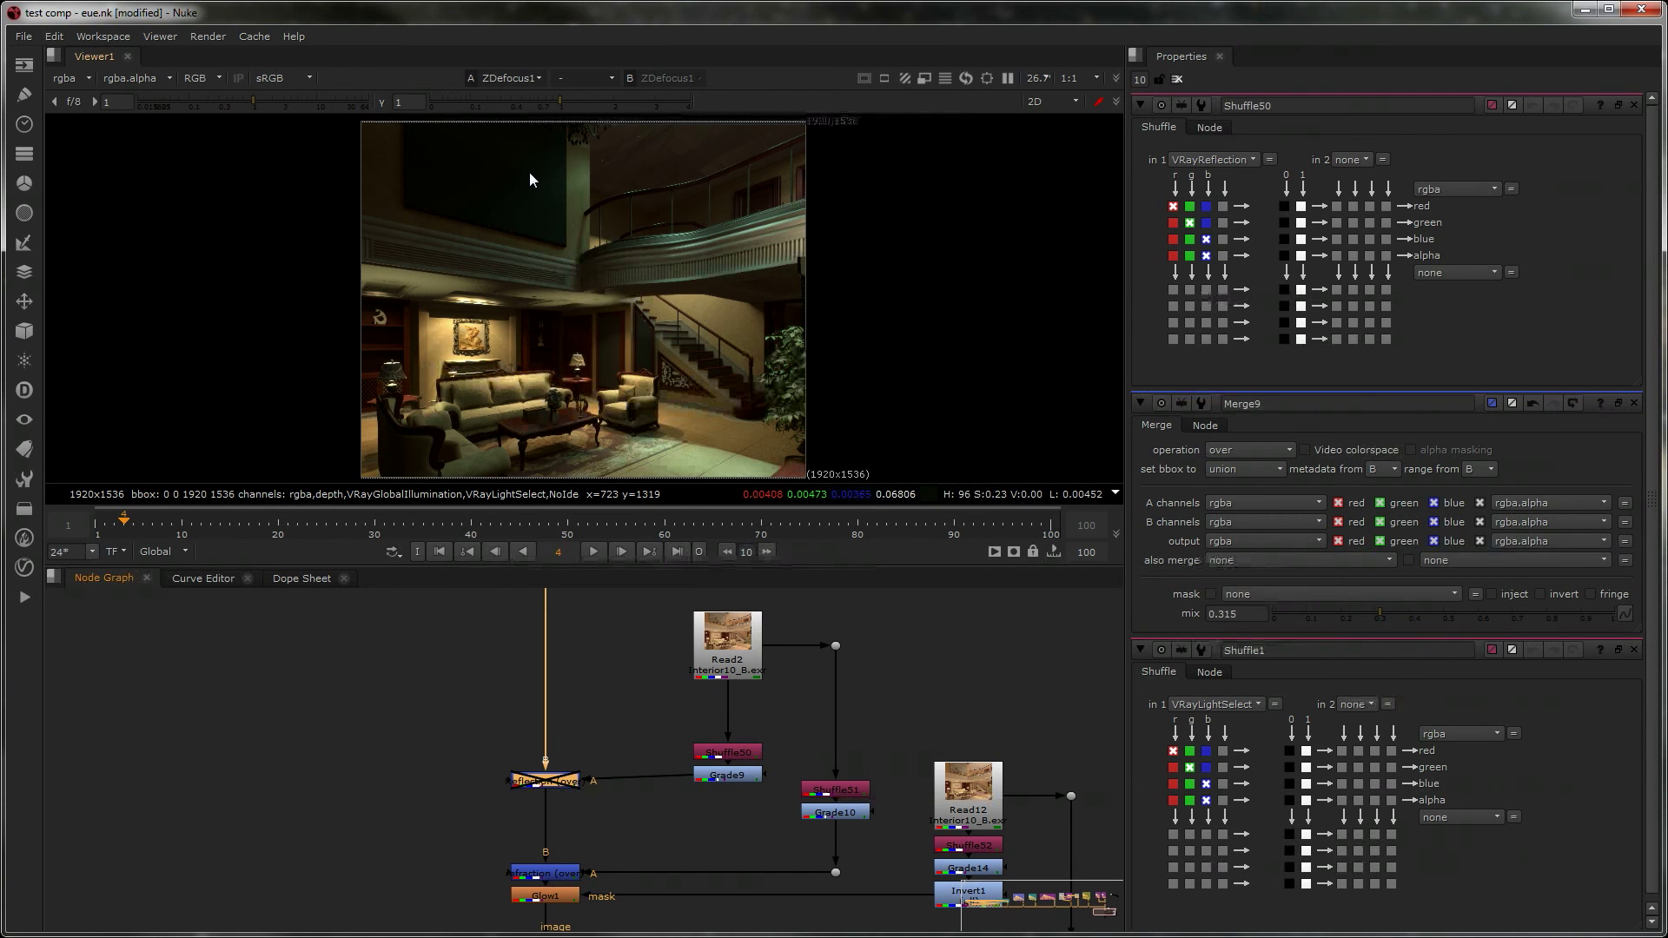
key(d)
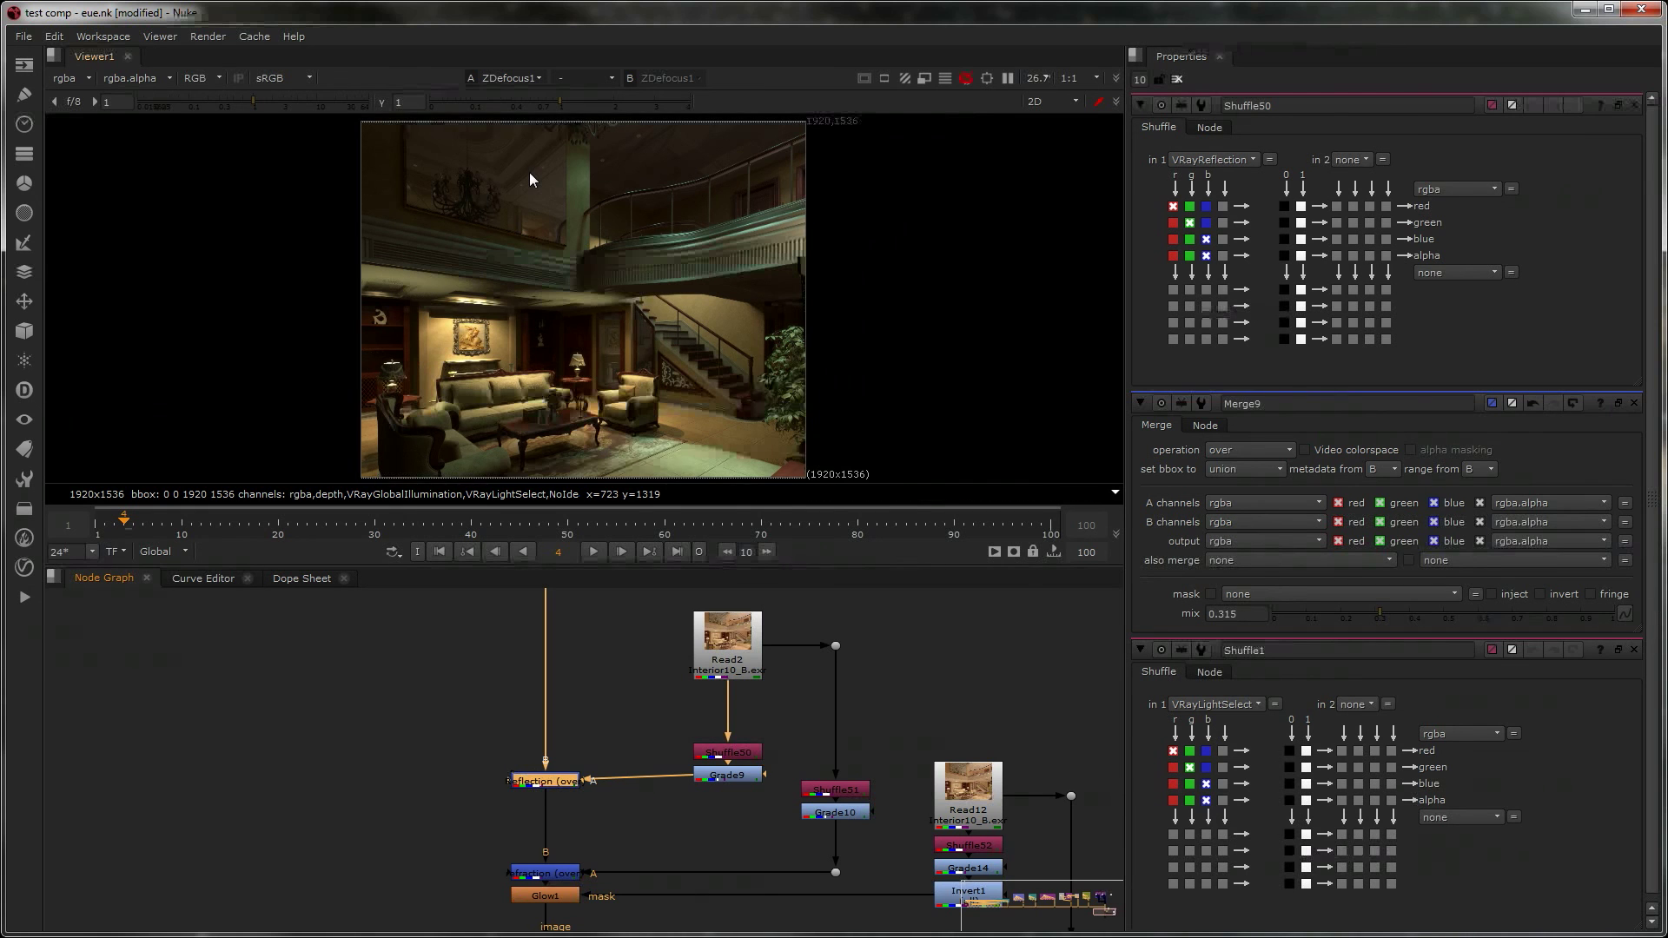
middle_drag(541, 161, 542, 246)
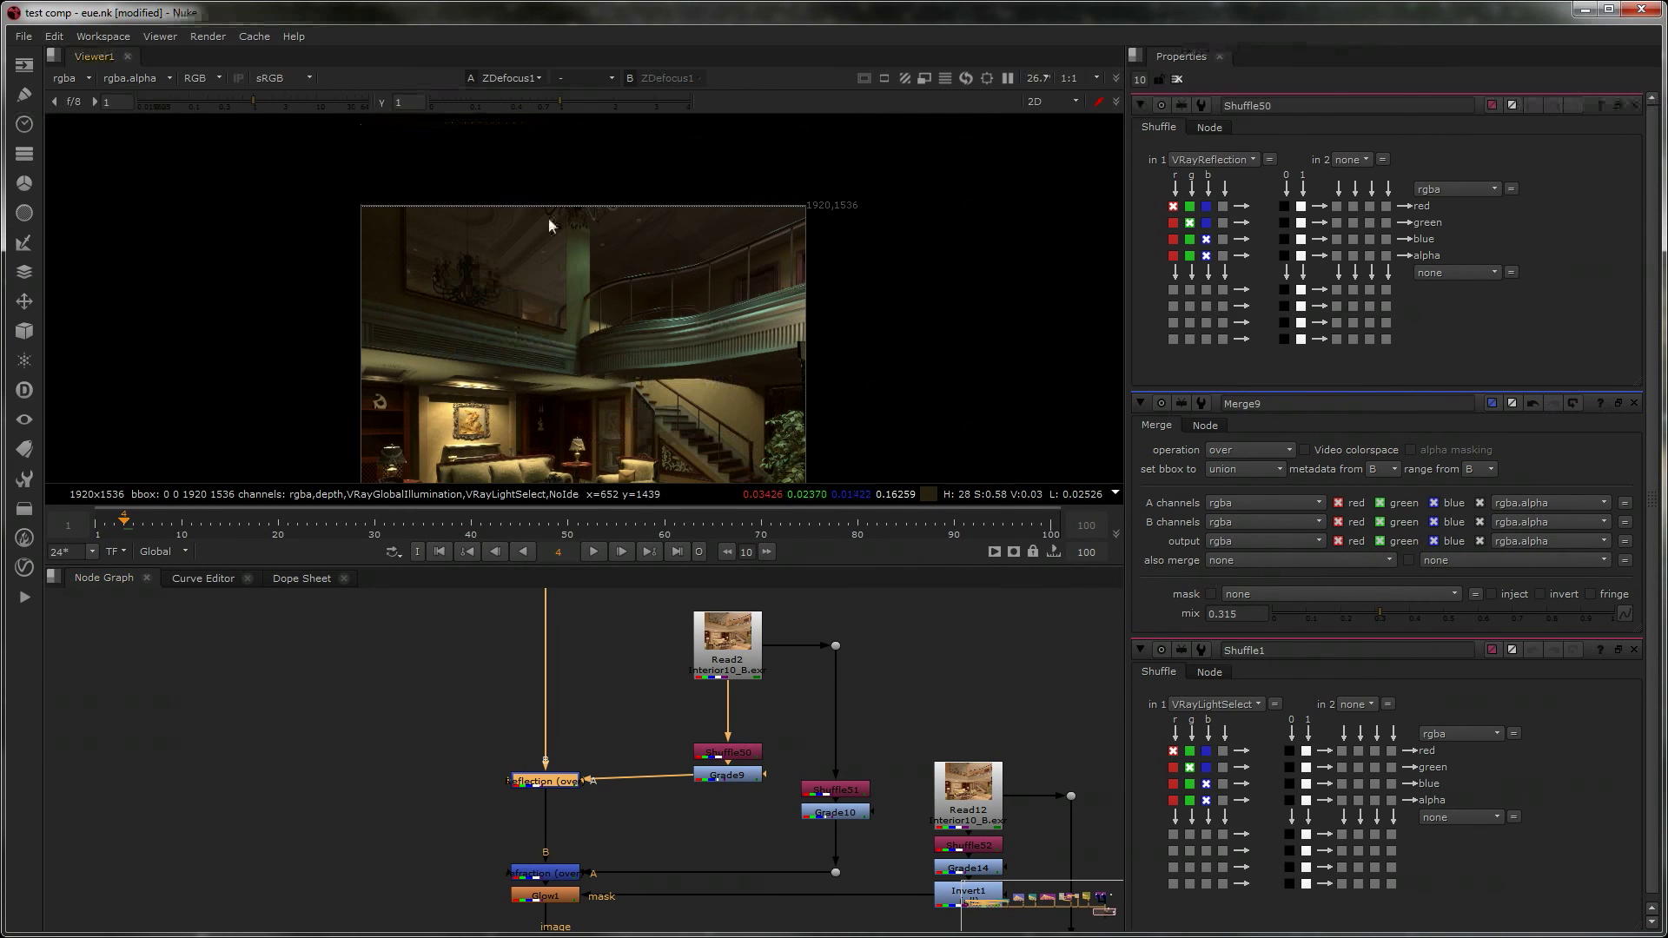
- Toggle Grade9 below Shuffle50 off and on to compare its effect on the reflections
click(733, 784)
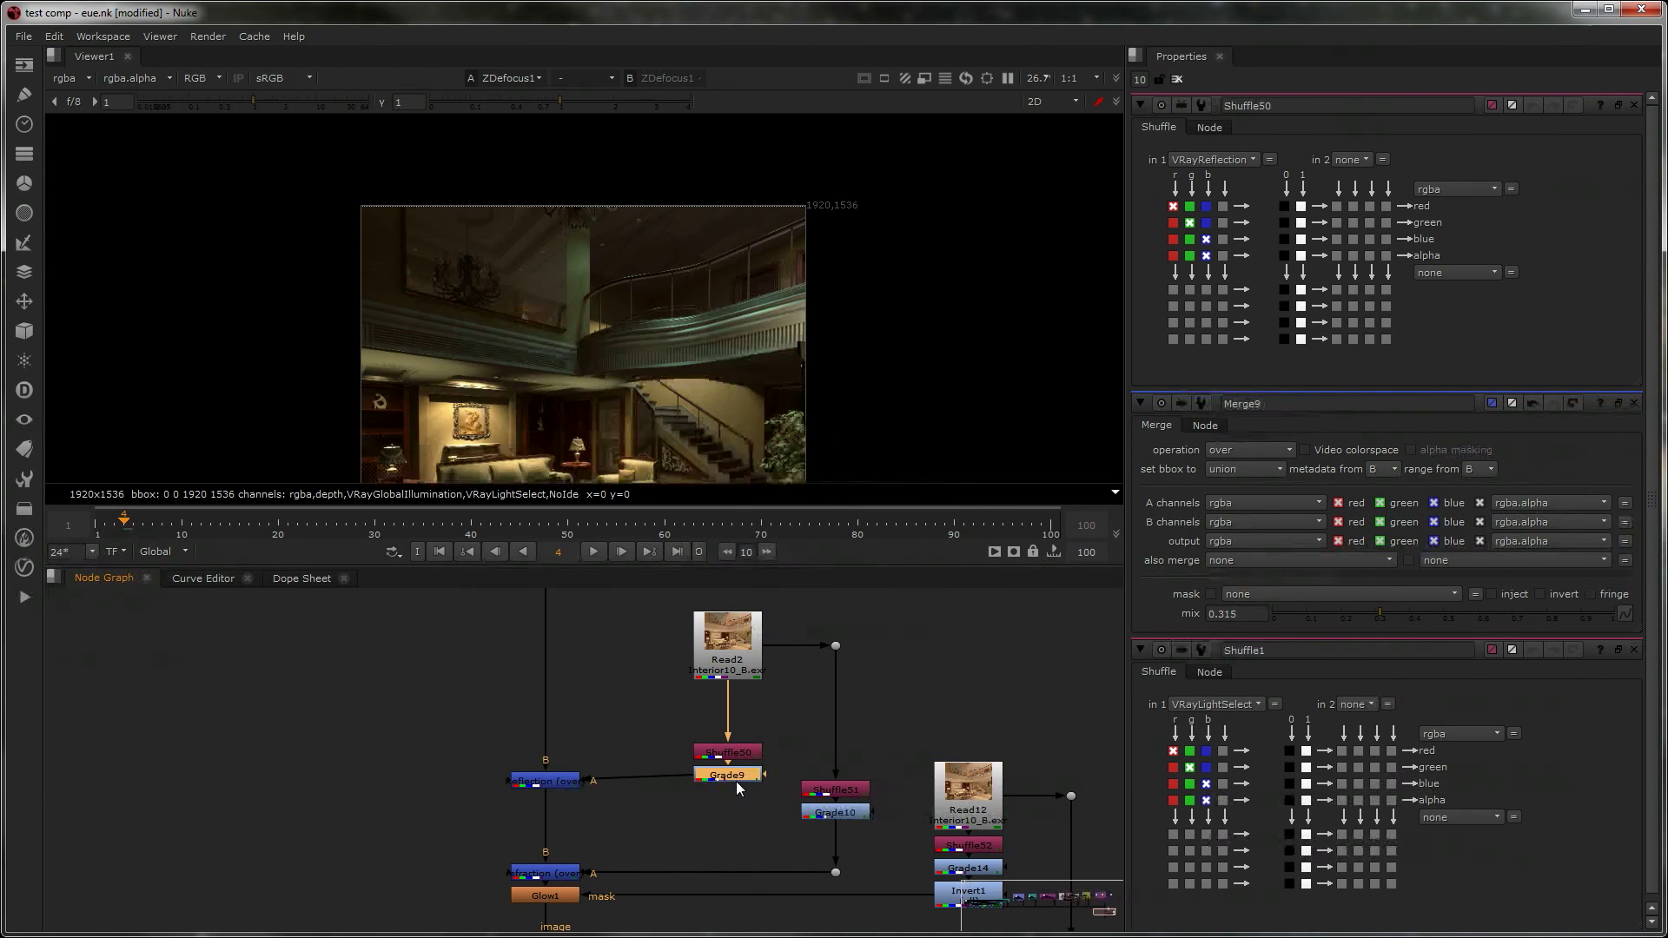
key(d)
key(d)
- Disable and re-enable the refraction merge above Glow1 to compare its contribution
middle_drag(866, 724, 814, 613)
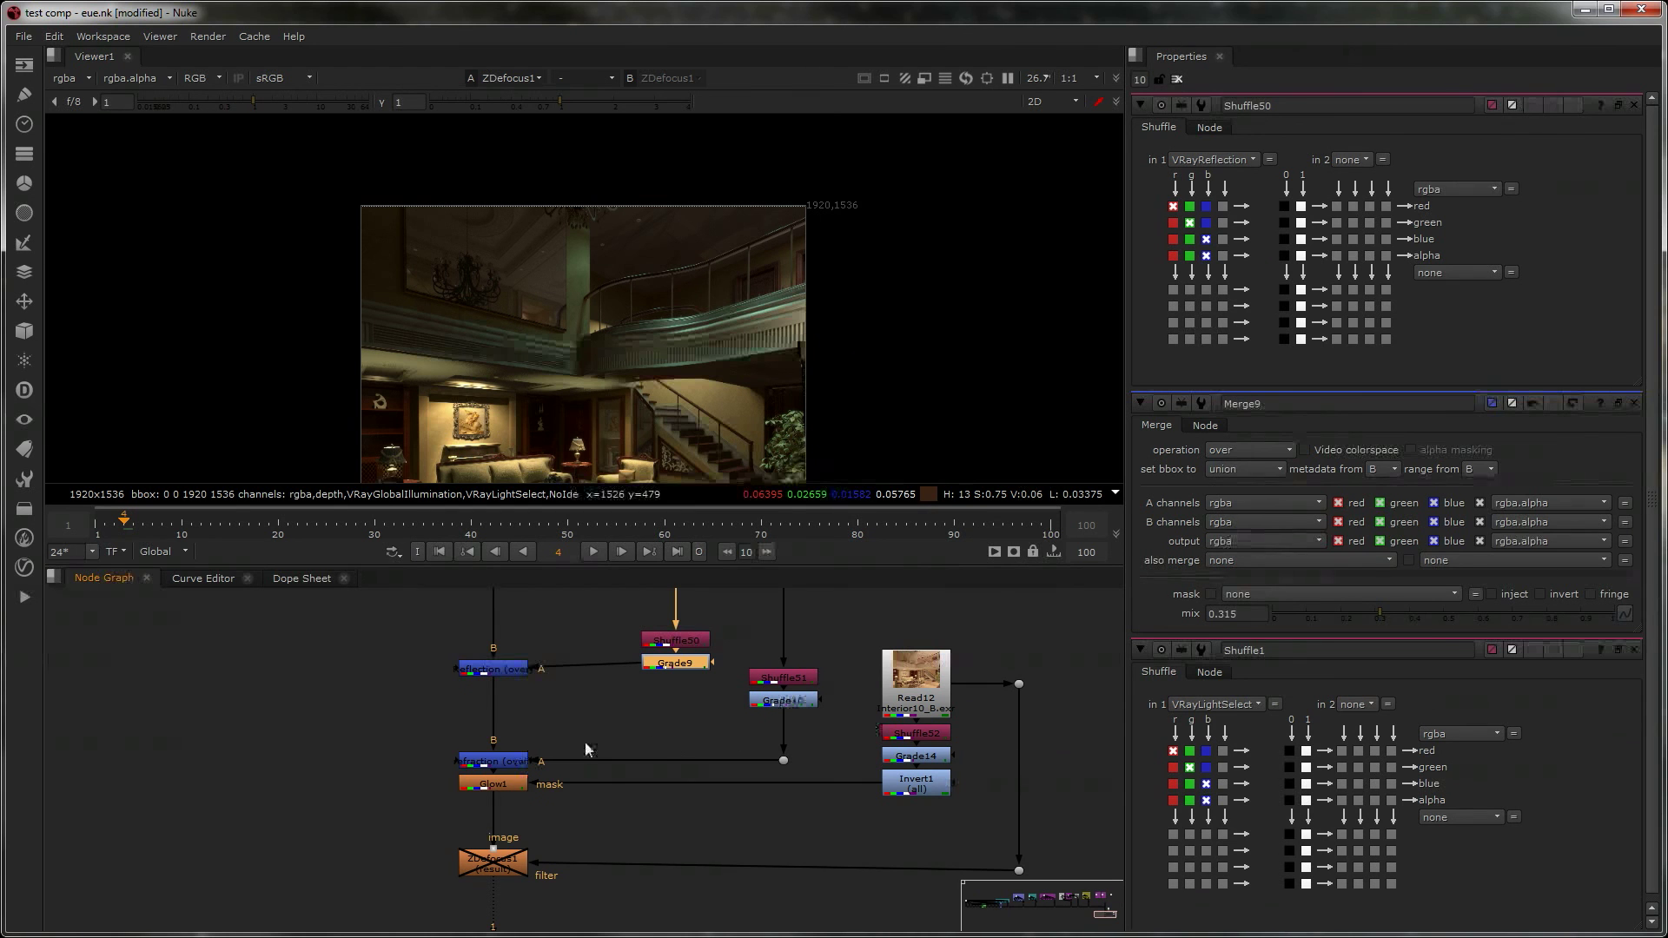
click(514, 763)
key(d)
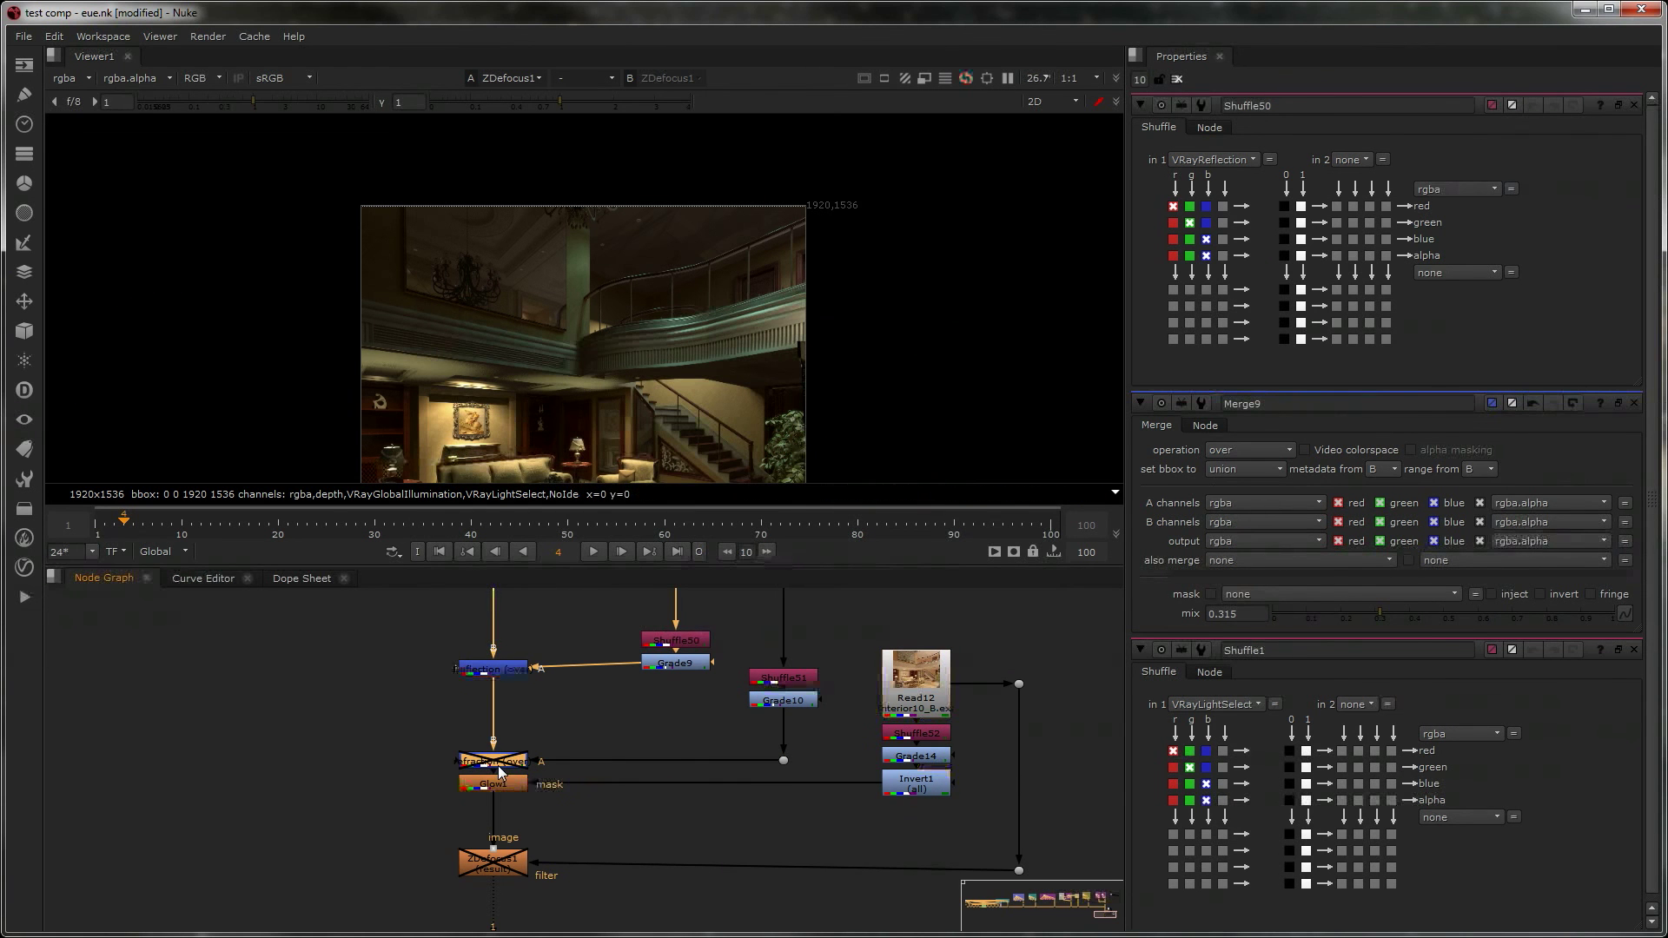
key(d)
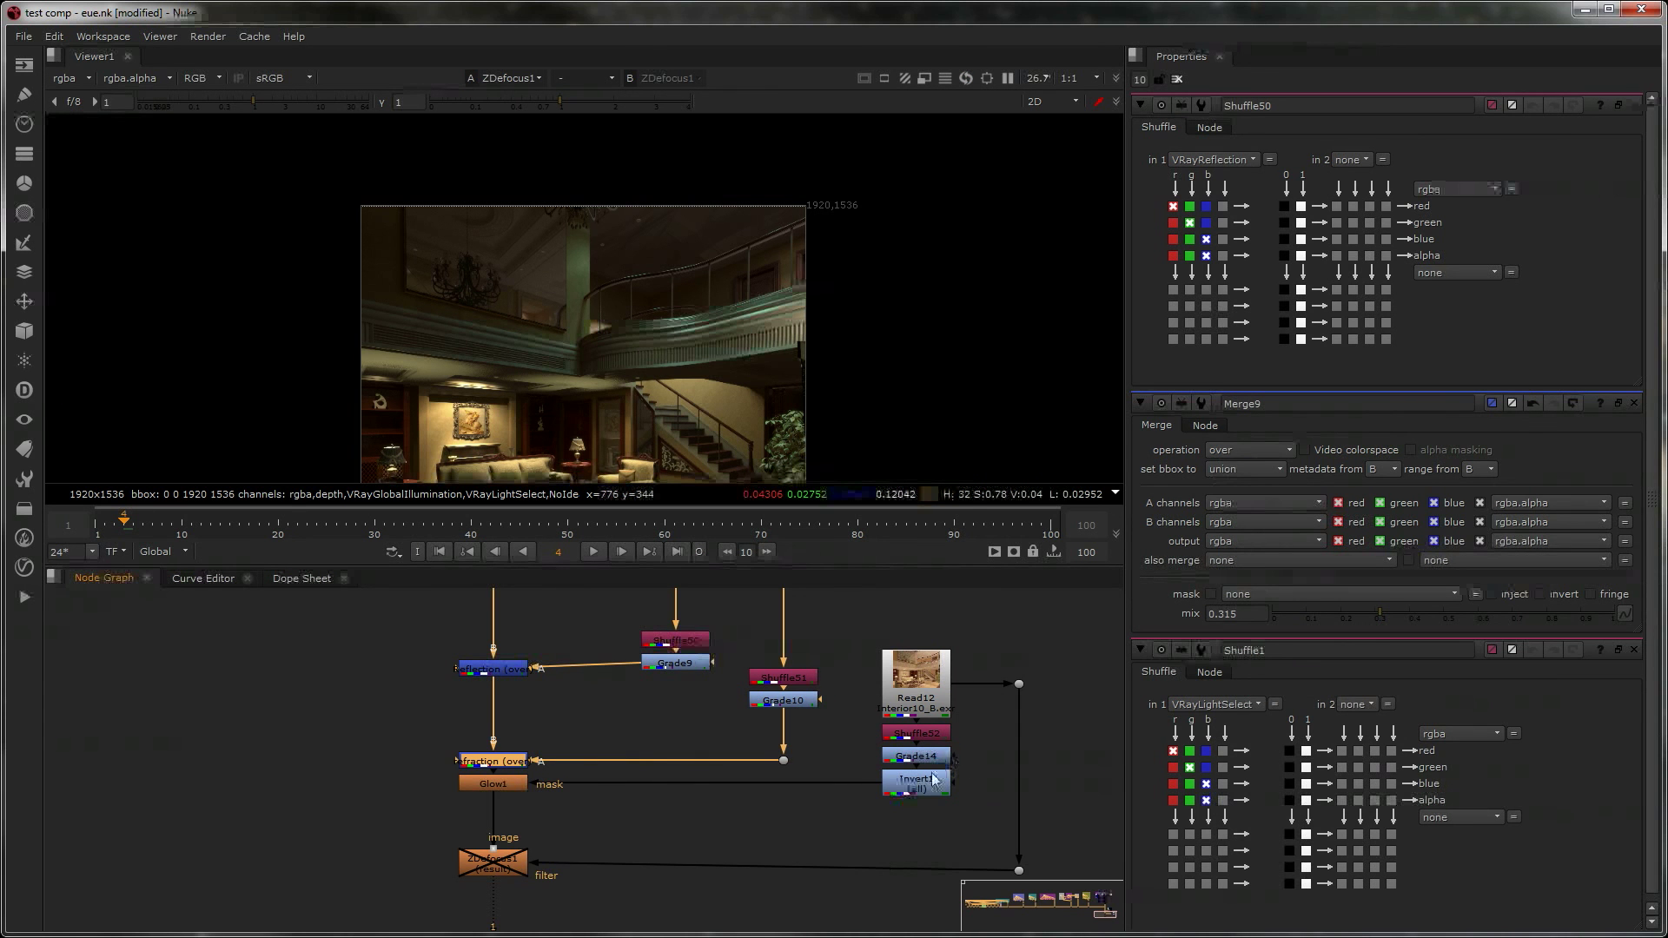
- Enable the ZDefocus1 node and open its properties
middle_drag(768, 825, 741, 788)
click(477, 836)
key(d)
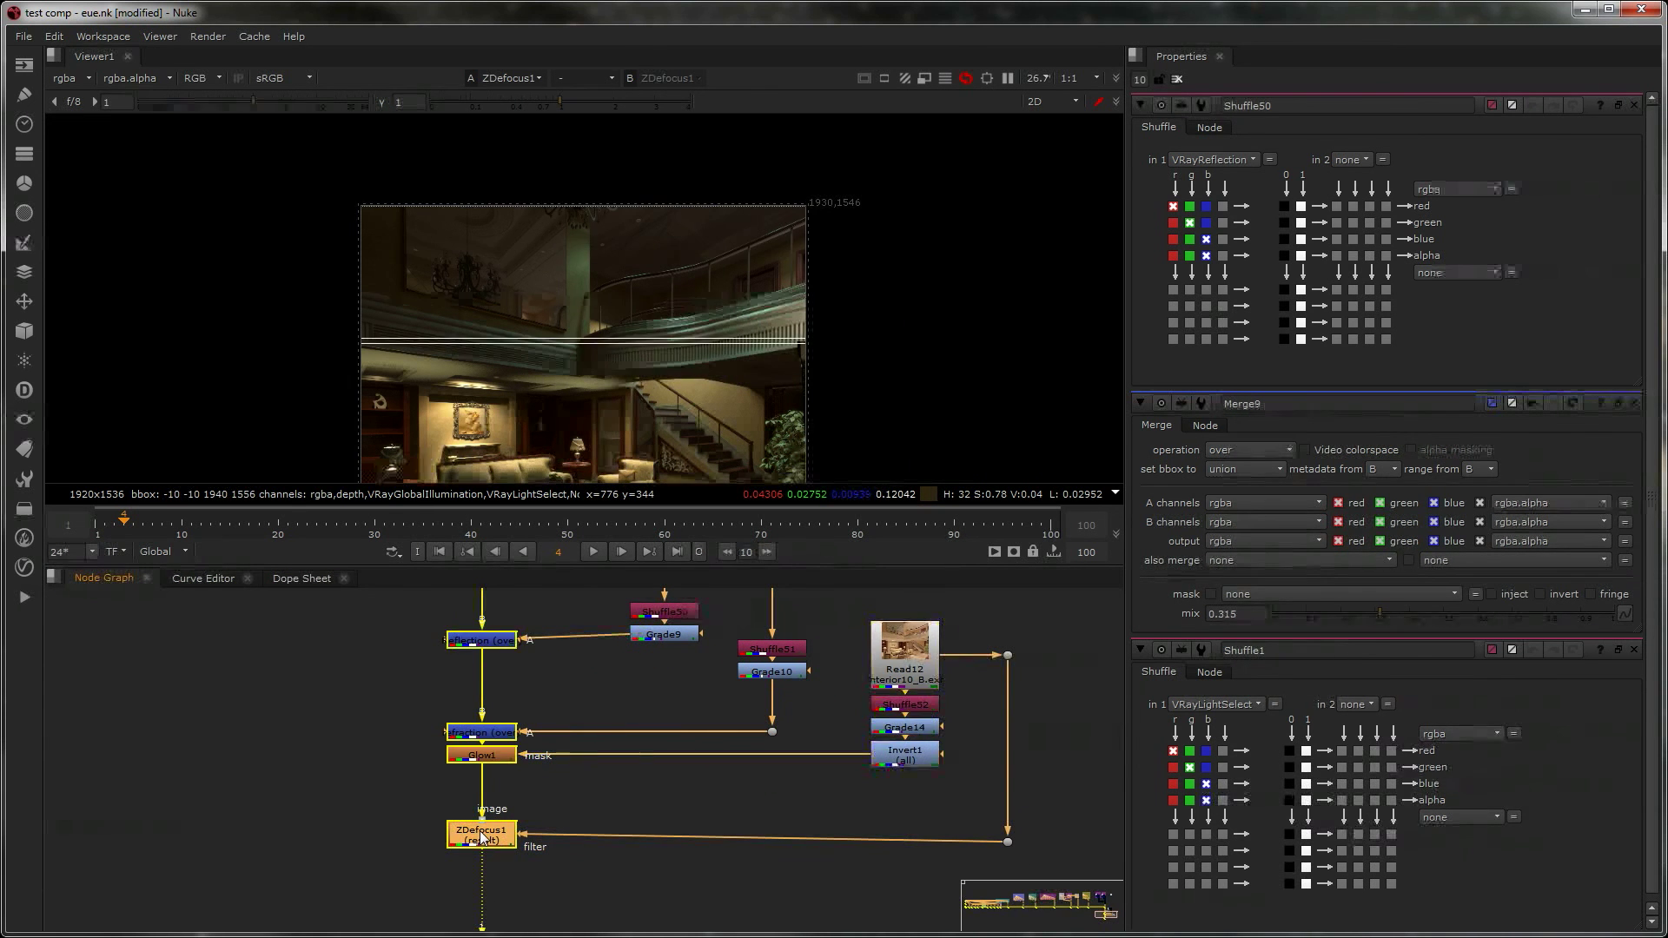
double_click(480, 835)
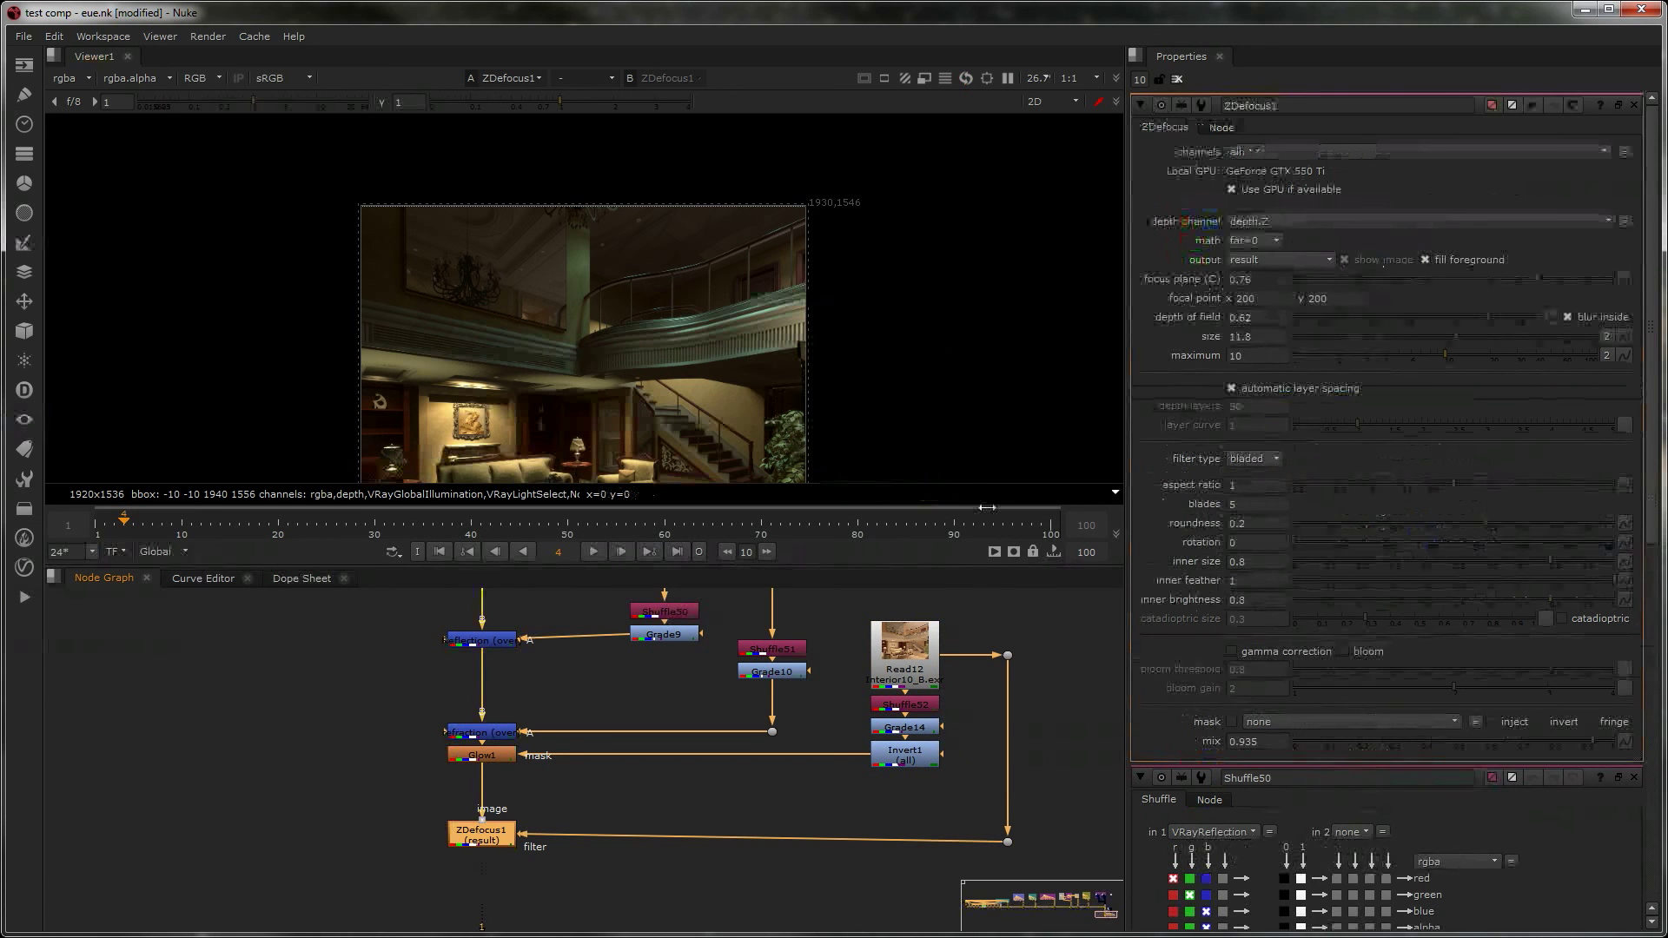
- Preview ZDefocus1's focal plane setup output, restore the result output and disable the node
click(1298, 258)
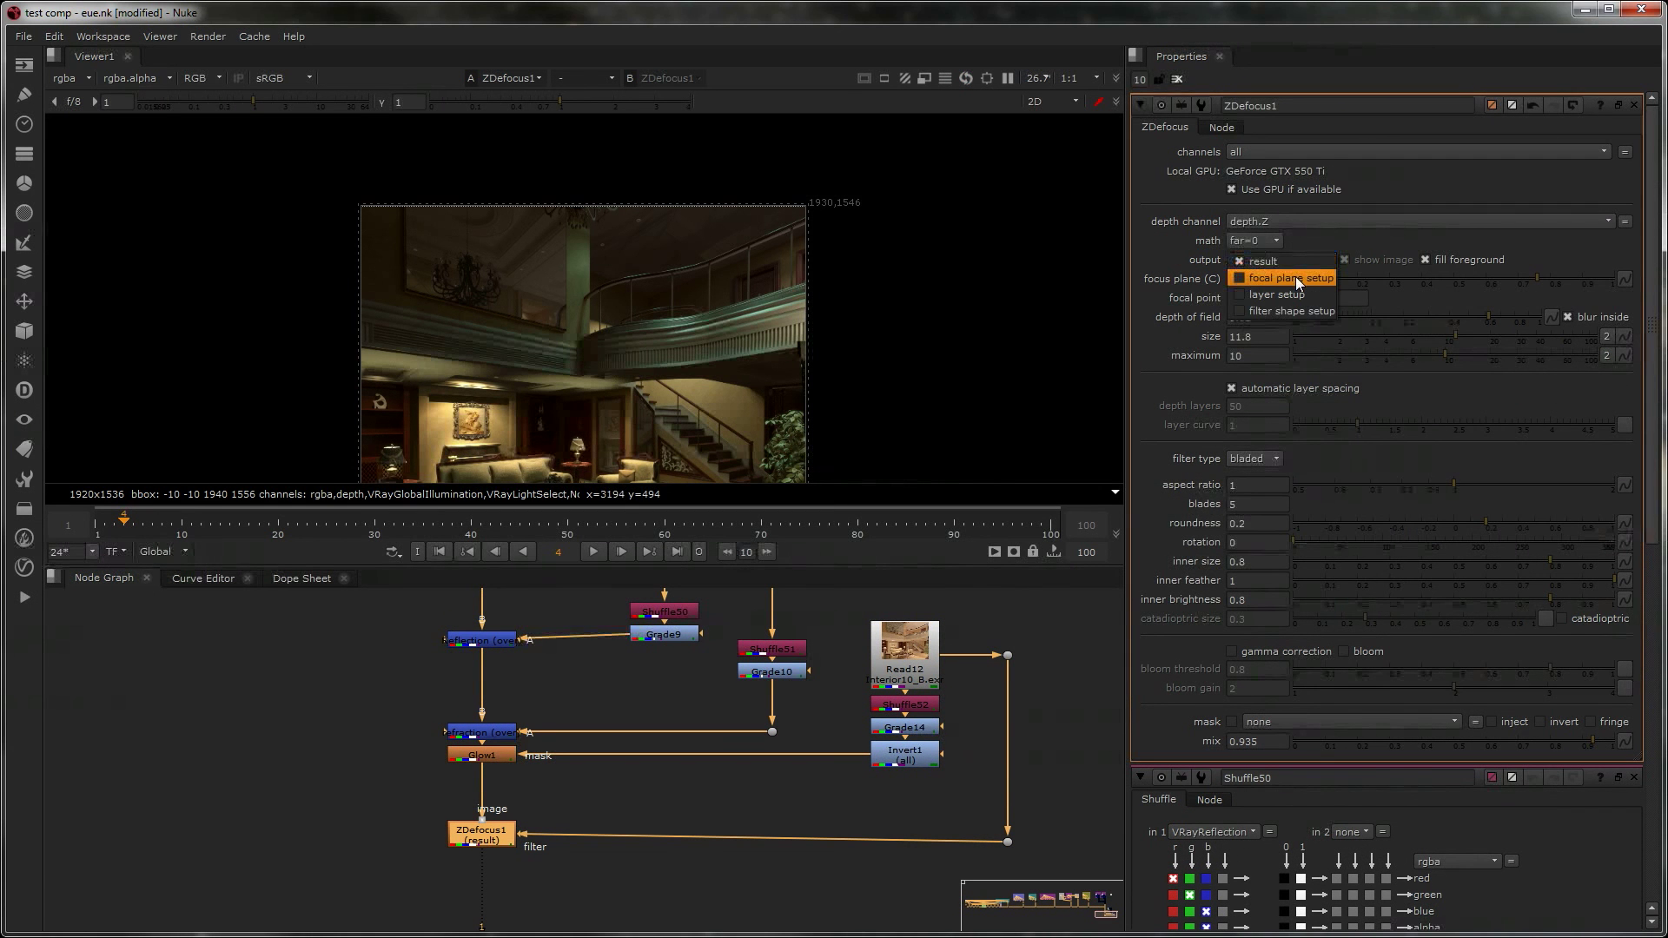
click(1295, 277)
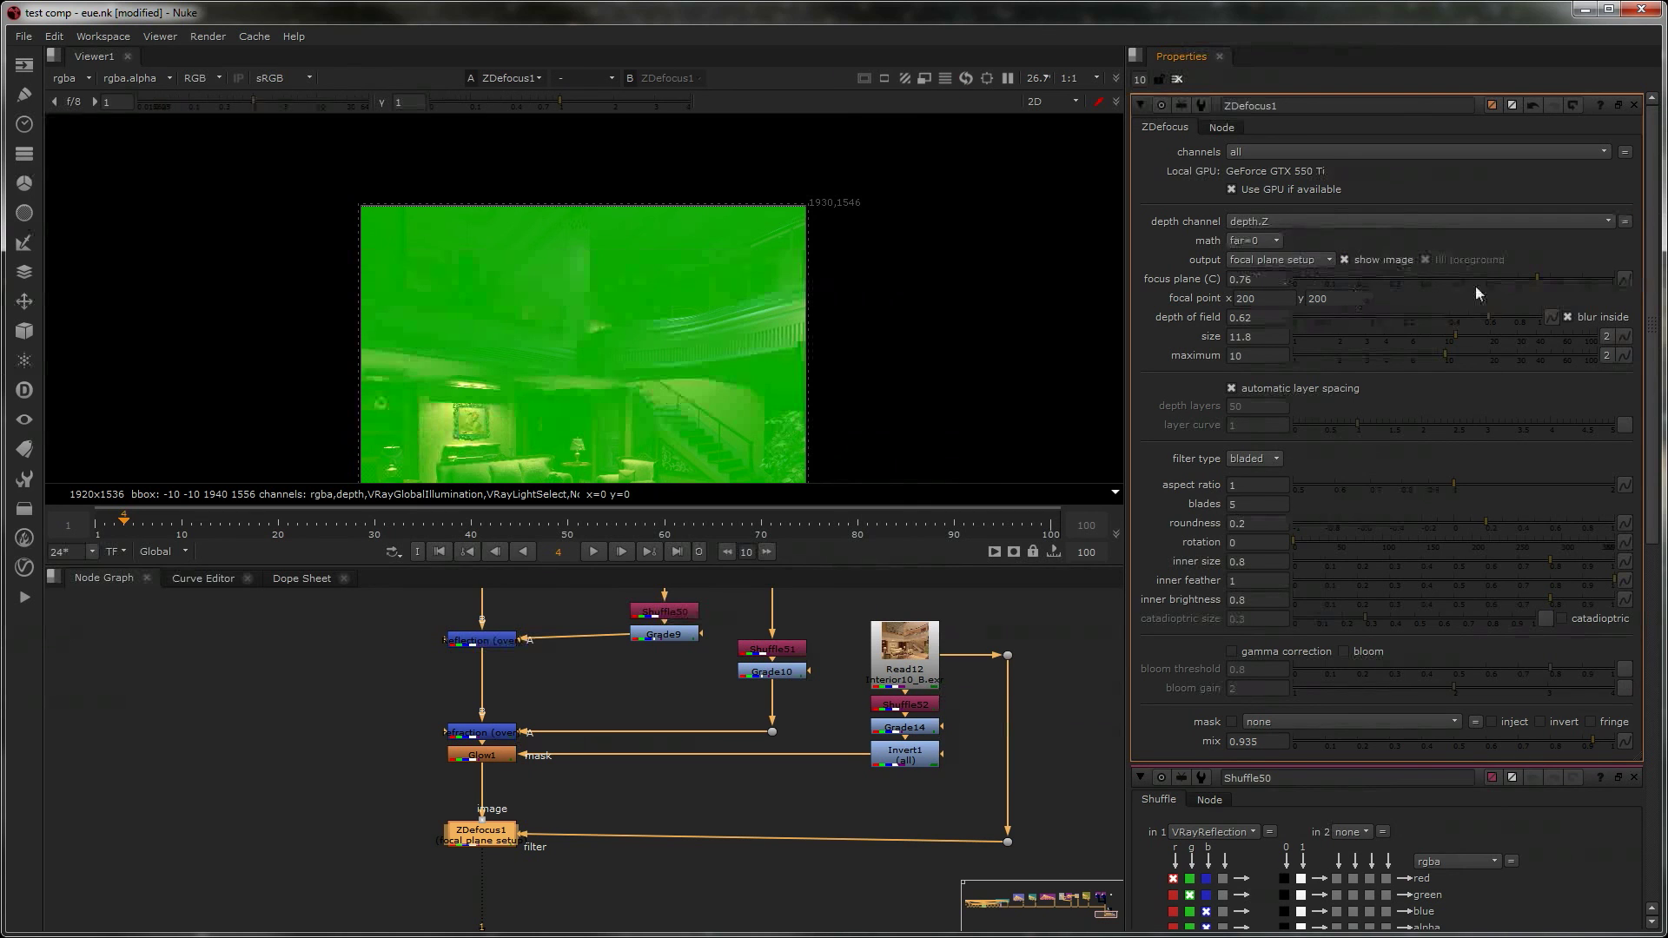
click(1328, 260)
click(1273, 241)
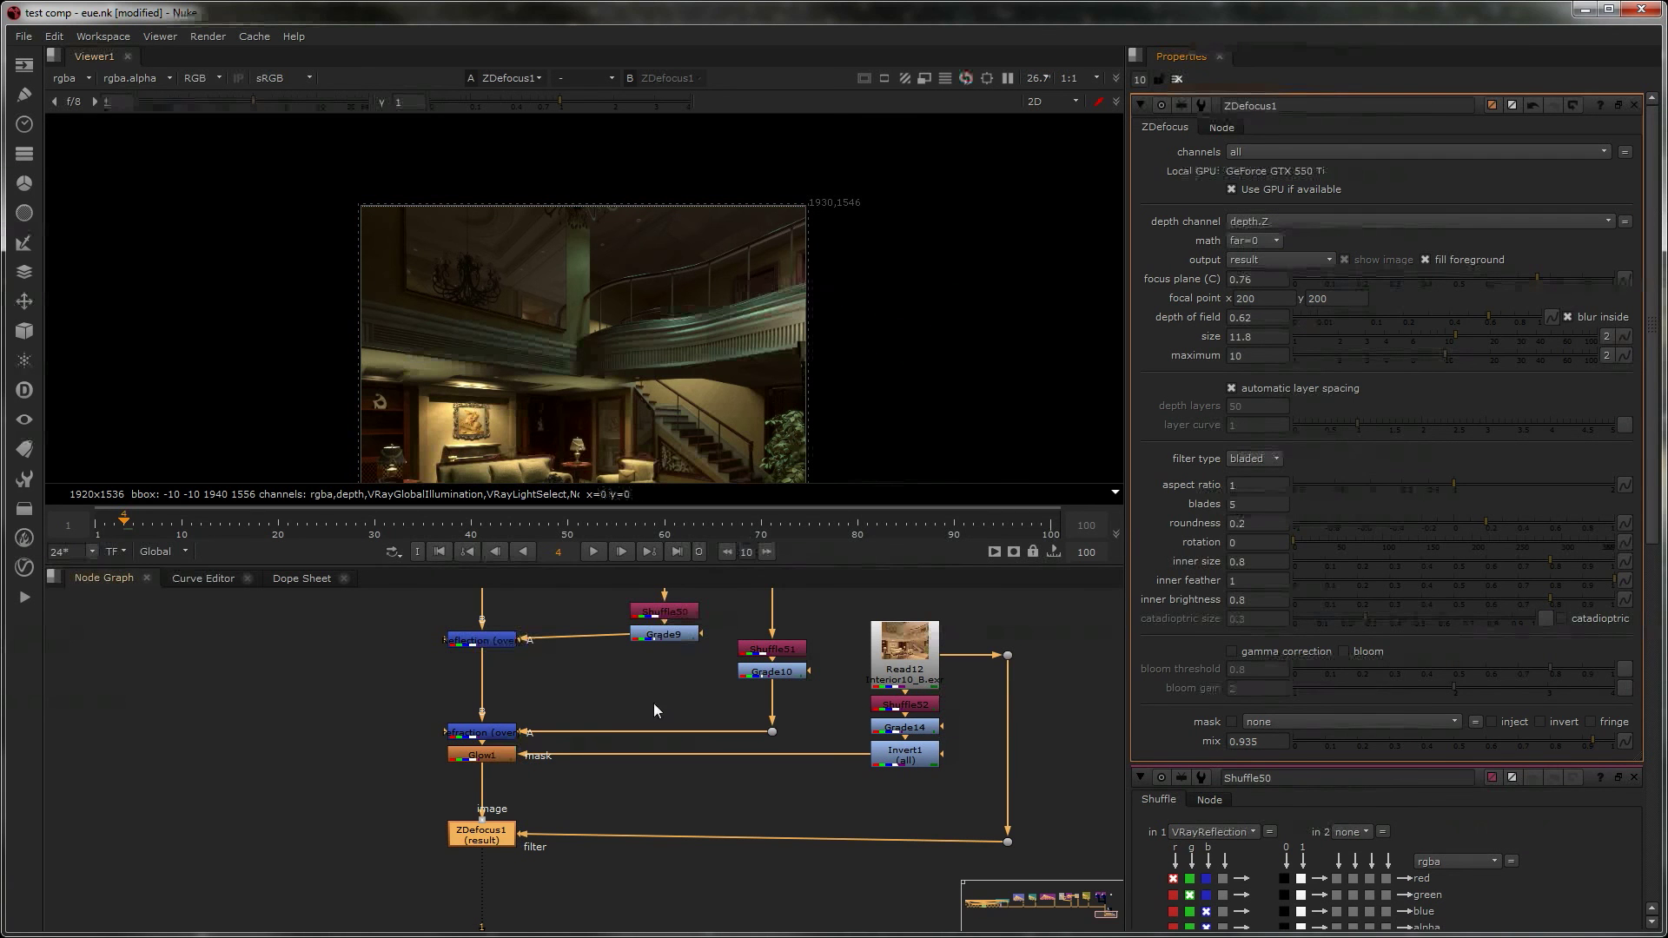
key(d)
- Examine the whole node tree, including the area around the Painting bright group and Read11
scroll(699, 859, down, 2)
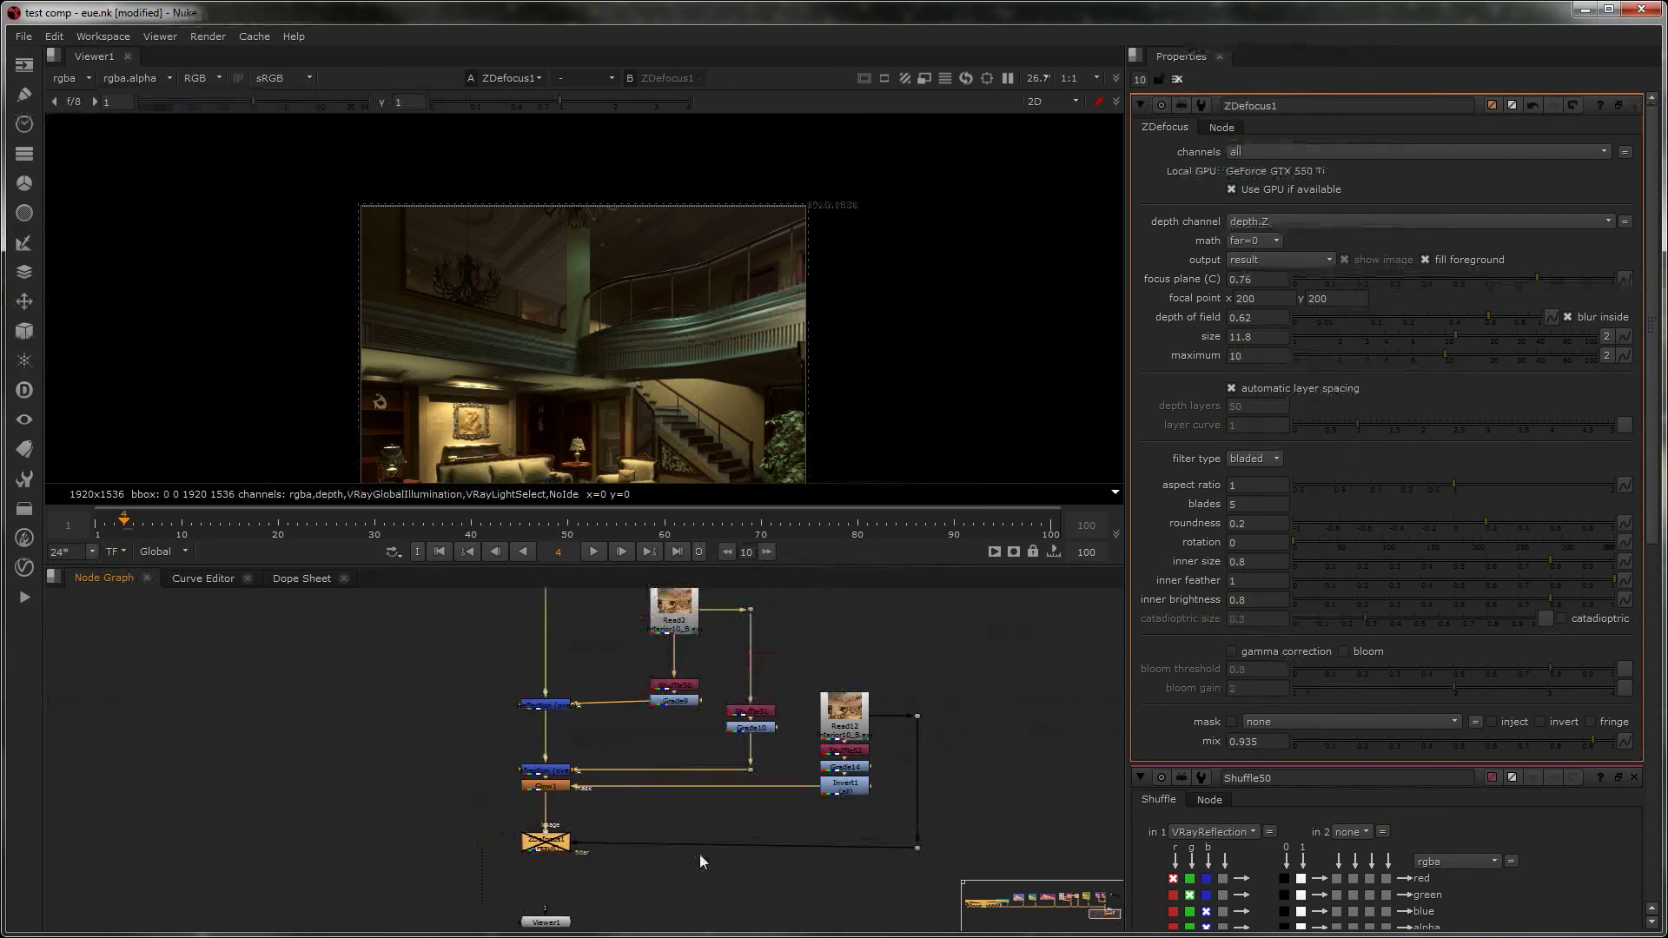
middle_drag(699, 859, 700, 707)
scroll(592, 705, down, 5)
scroll(606, 808, up, 2)
middle_drag(613, 804, 783, 794)
scroll(773, 782, down, 3)
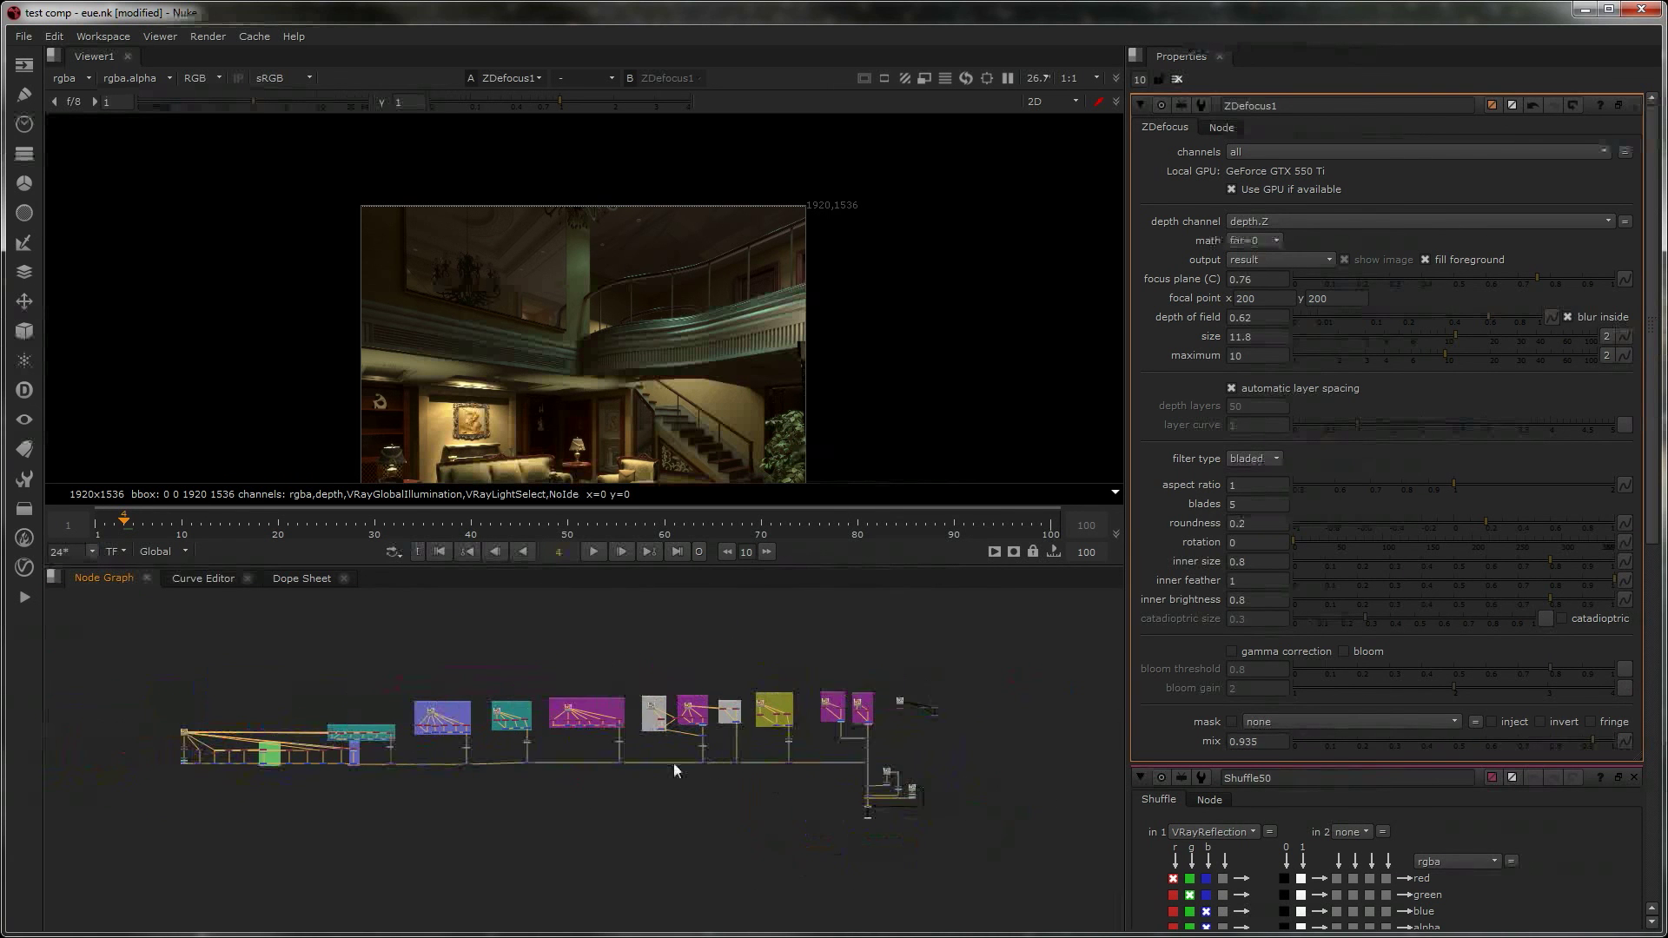
scroll(869, 748, up, 1)
scroll(938, 695, up, 6)
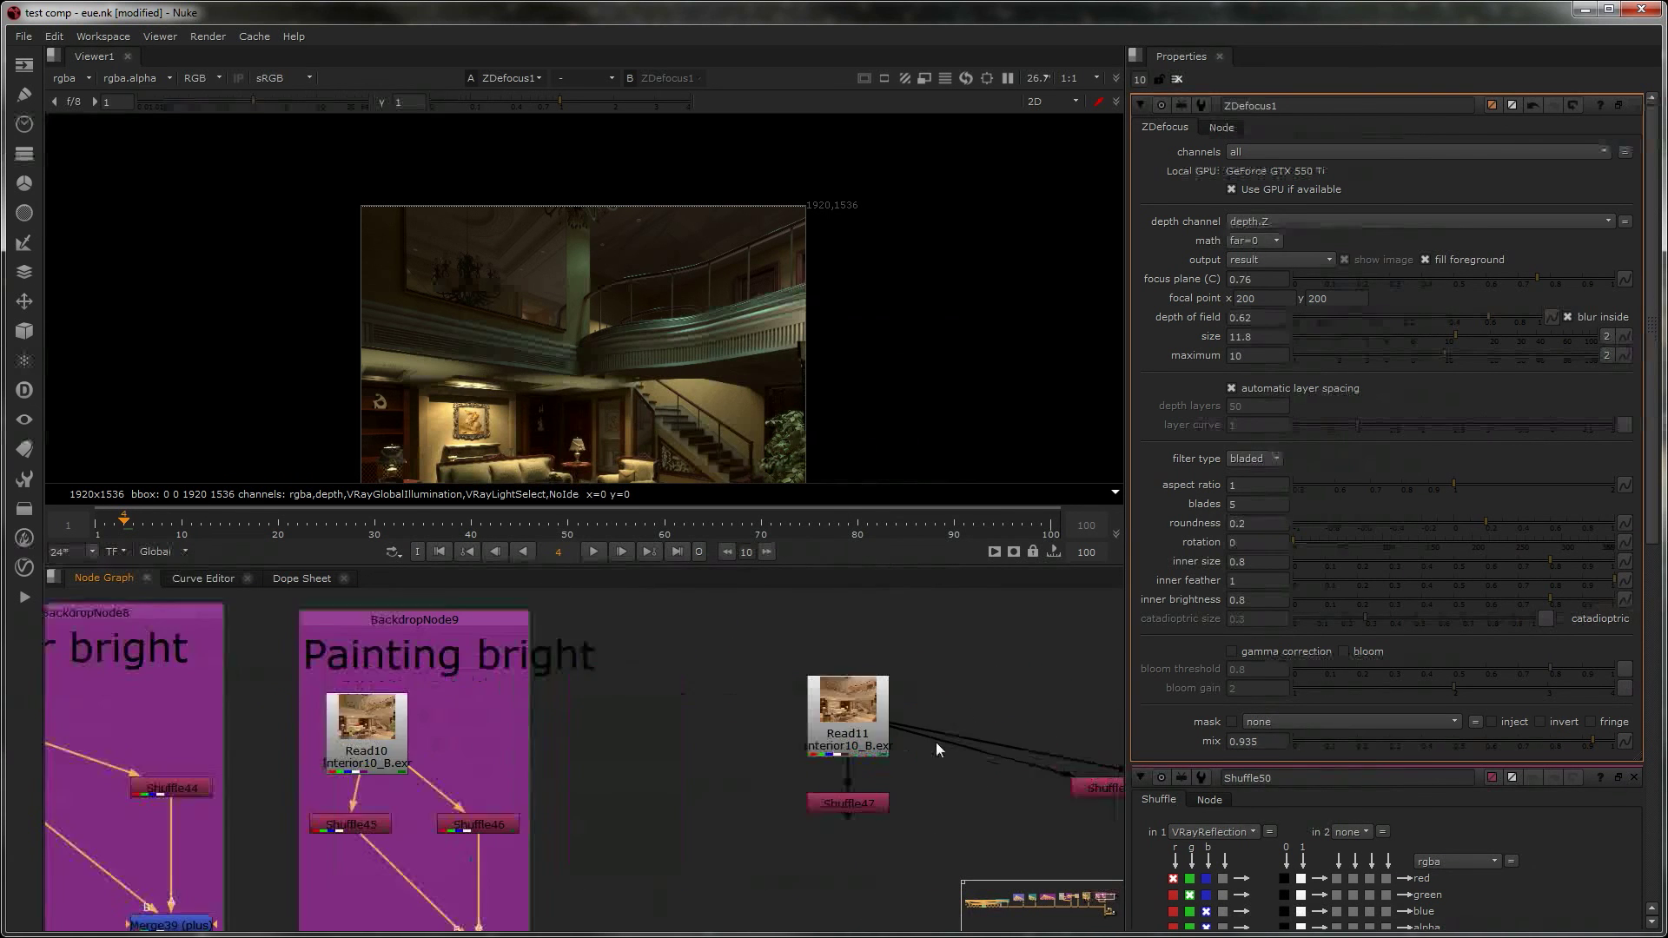
middle_drag(989, 751, 587, 768)
scroll(955, 779, down, 5)
scroll(938, 773, down, 6)
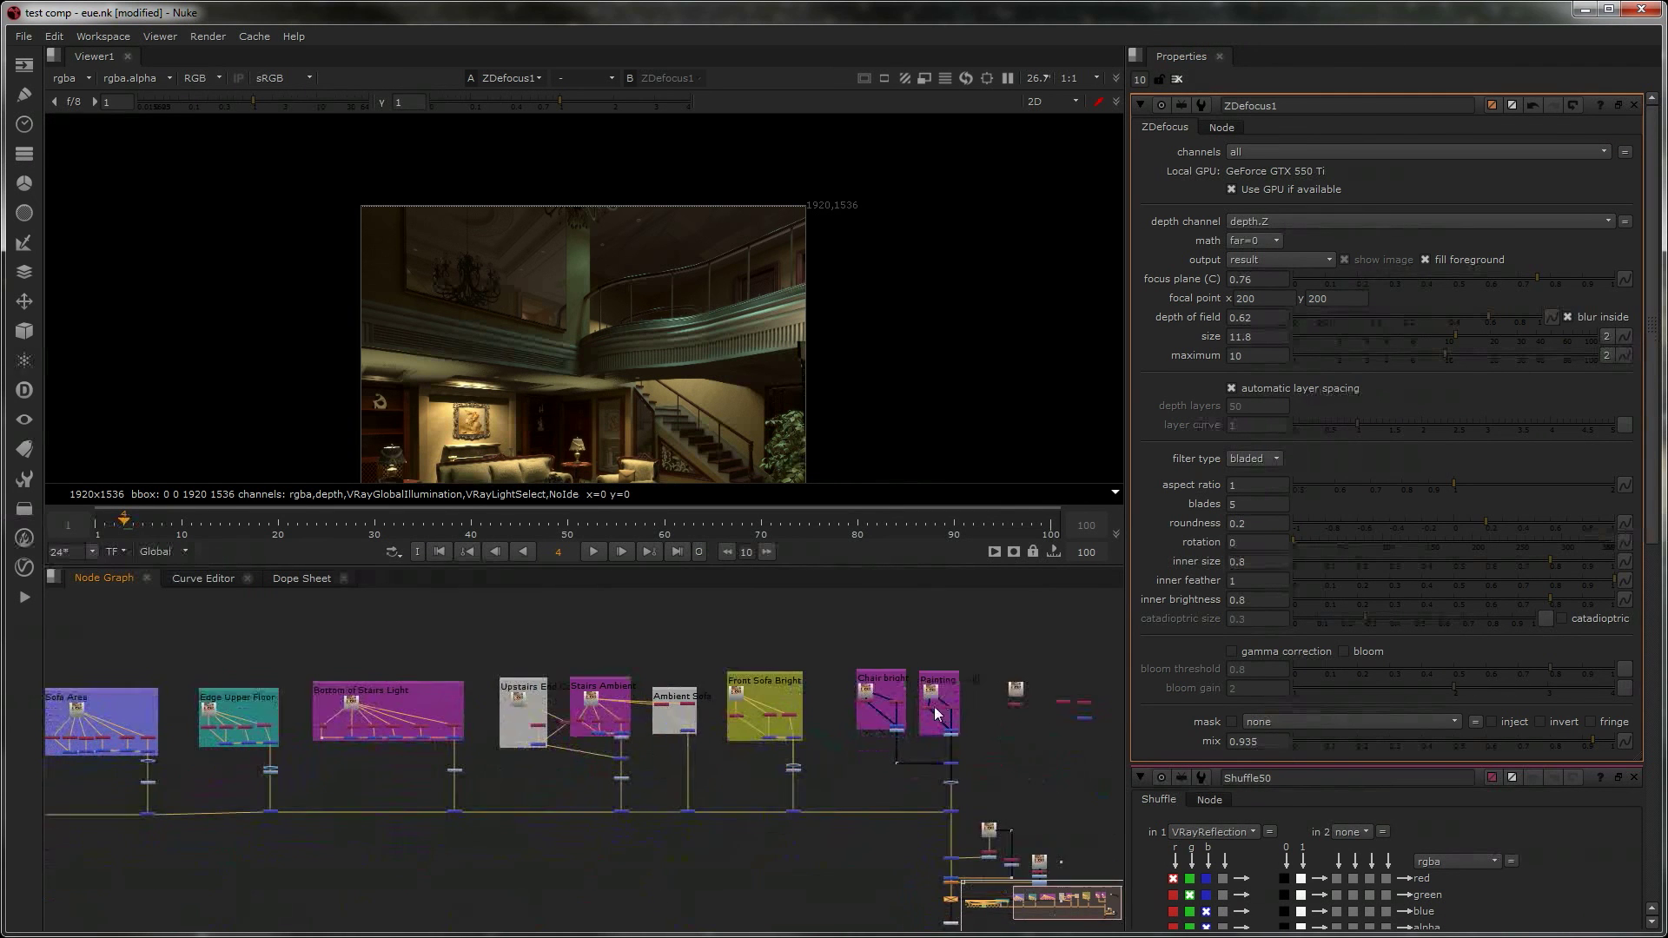
middle_drag(323, 694, 375, 686)
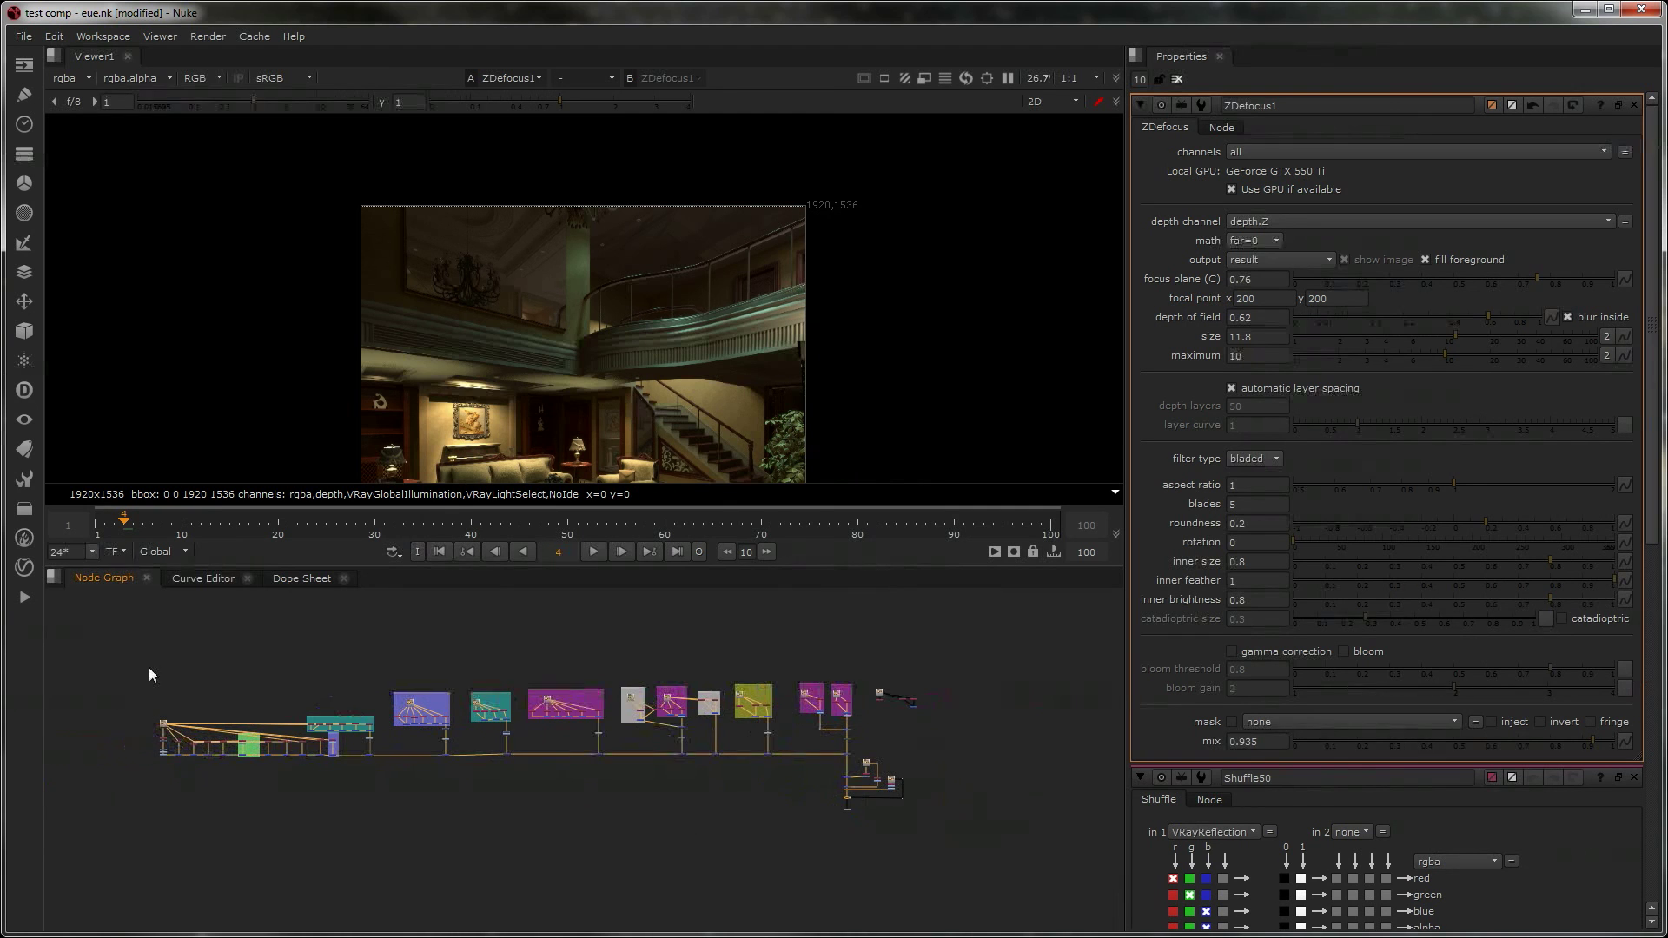
- Copy the entire node tree and paste it as text into a blank Notepad document
drag(139, 653, 943, 855)
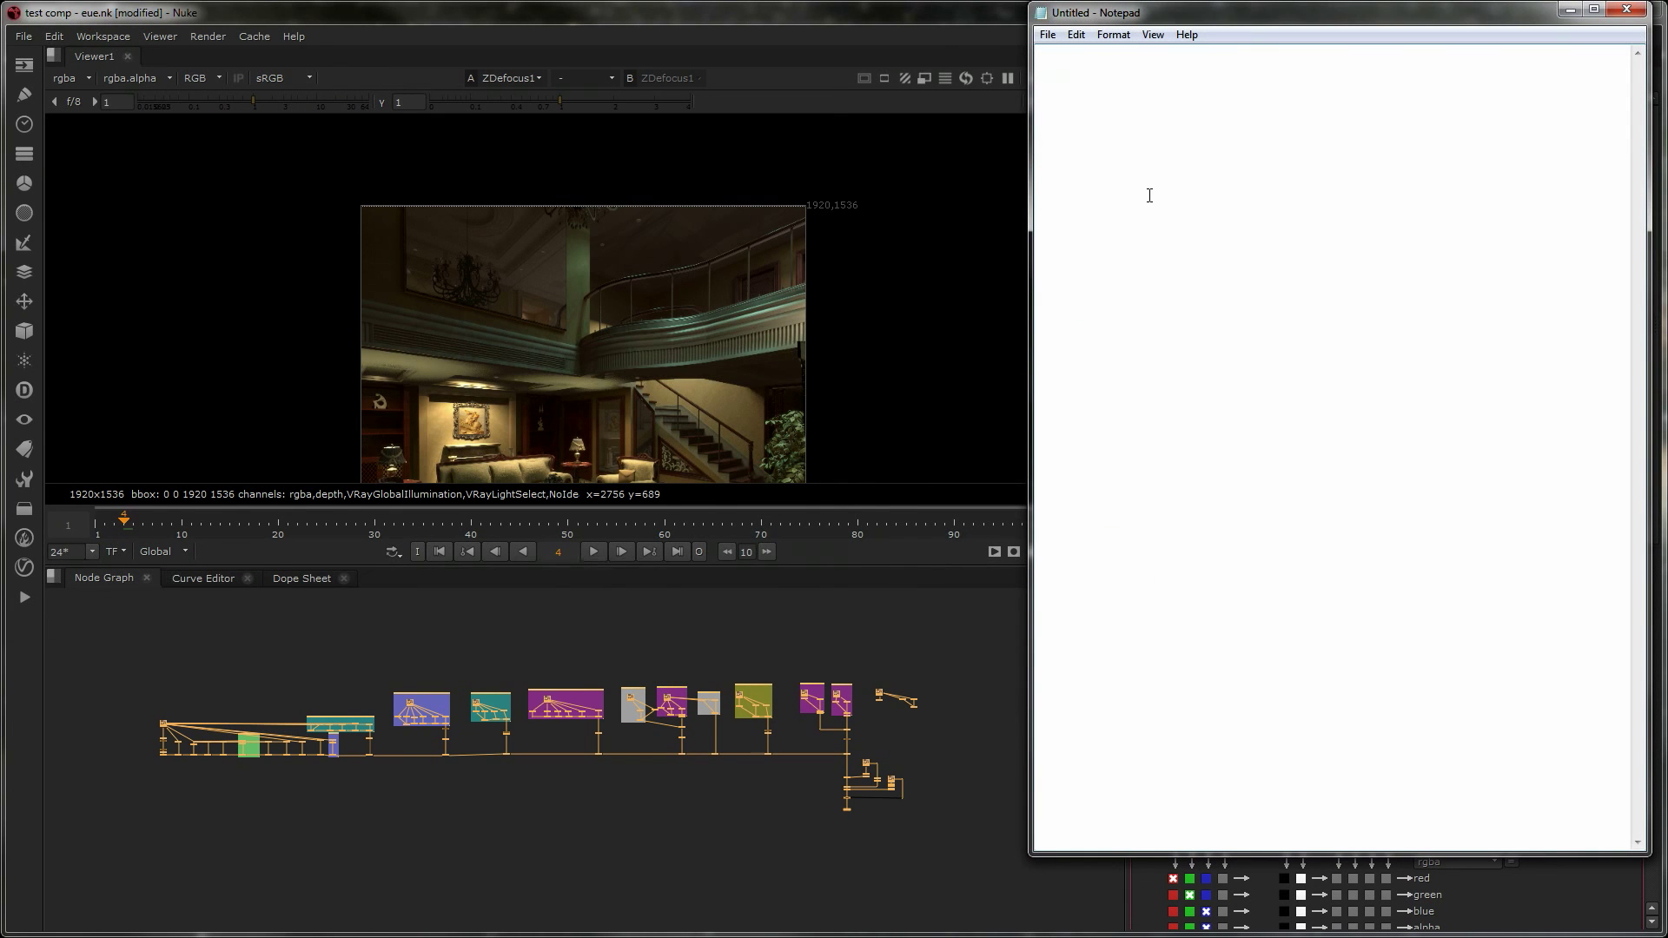
key(ctrl+v)
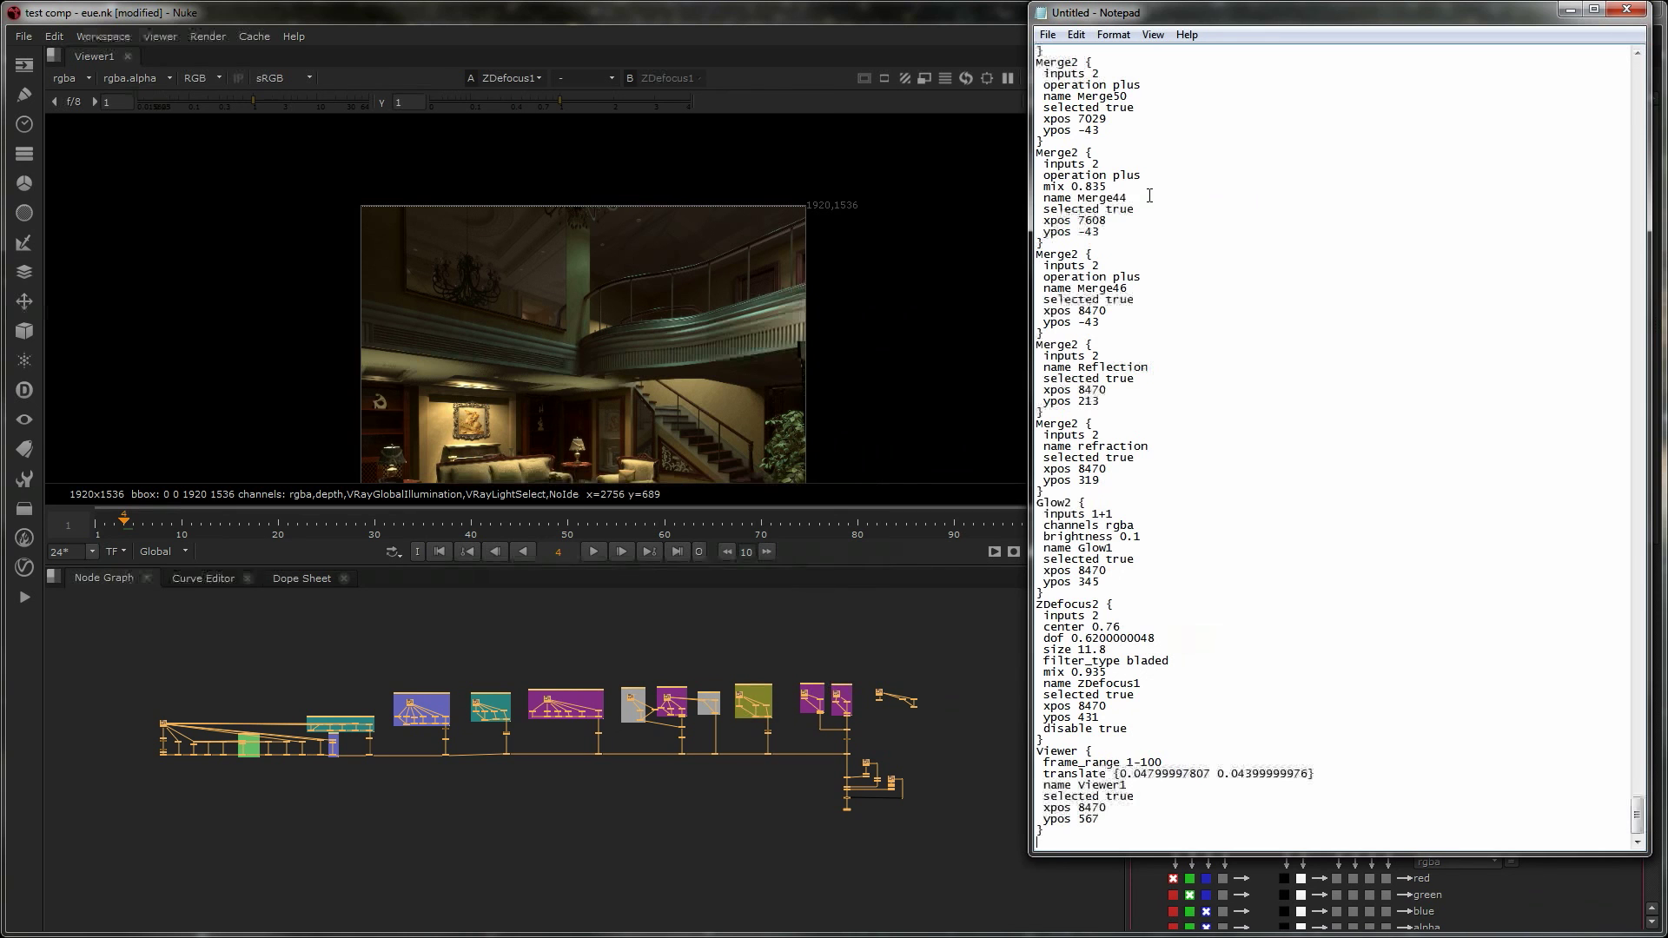
- Start a new empty script in Nuke and paste the copied node tree into its node graph
click(23, 35)
click(65, 98)
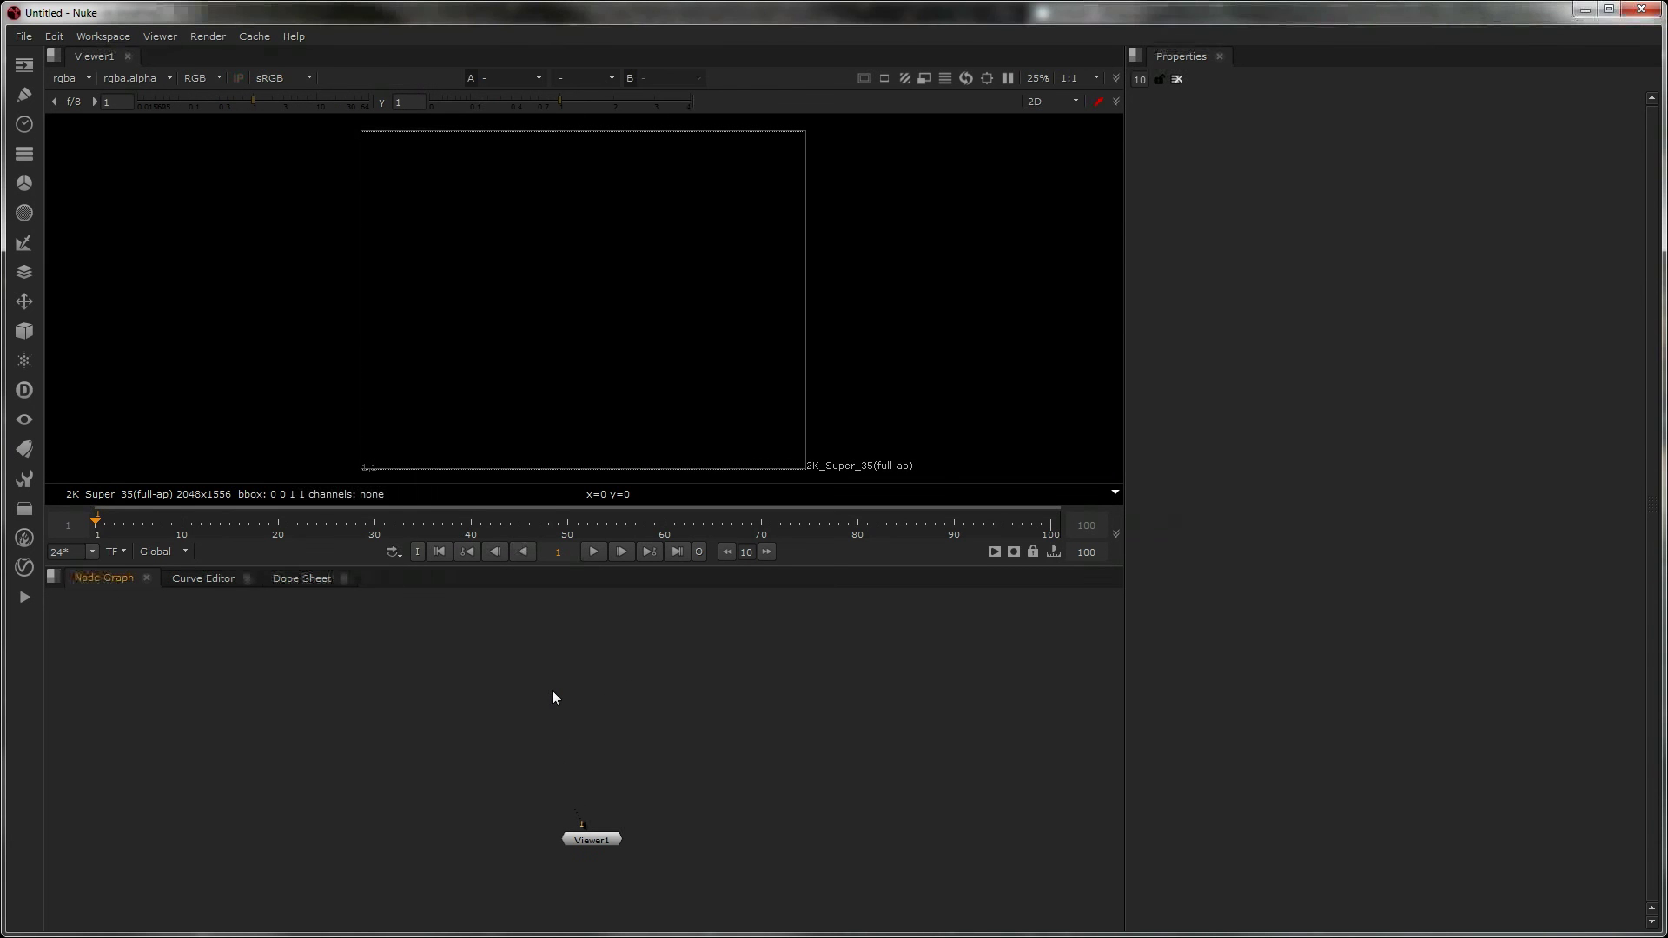
key(ctrl+v)
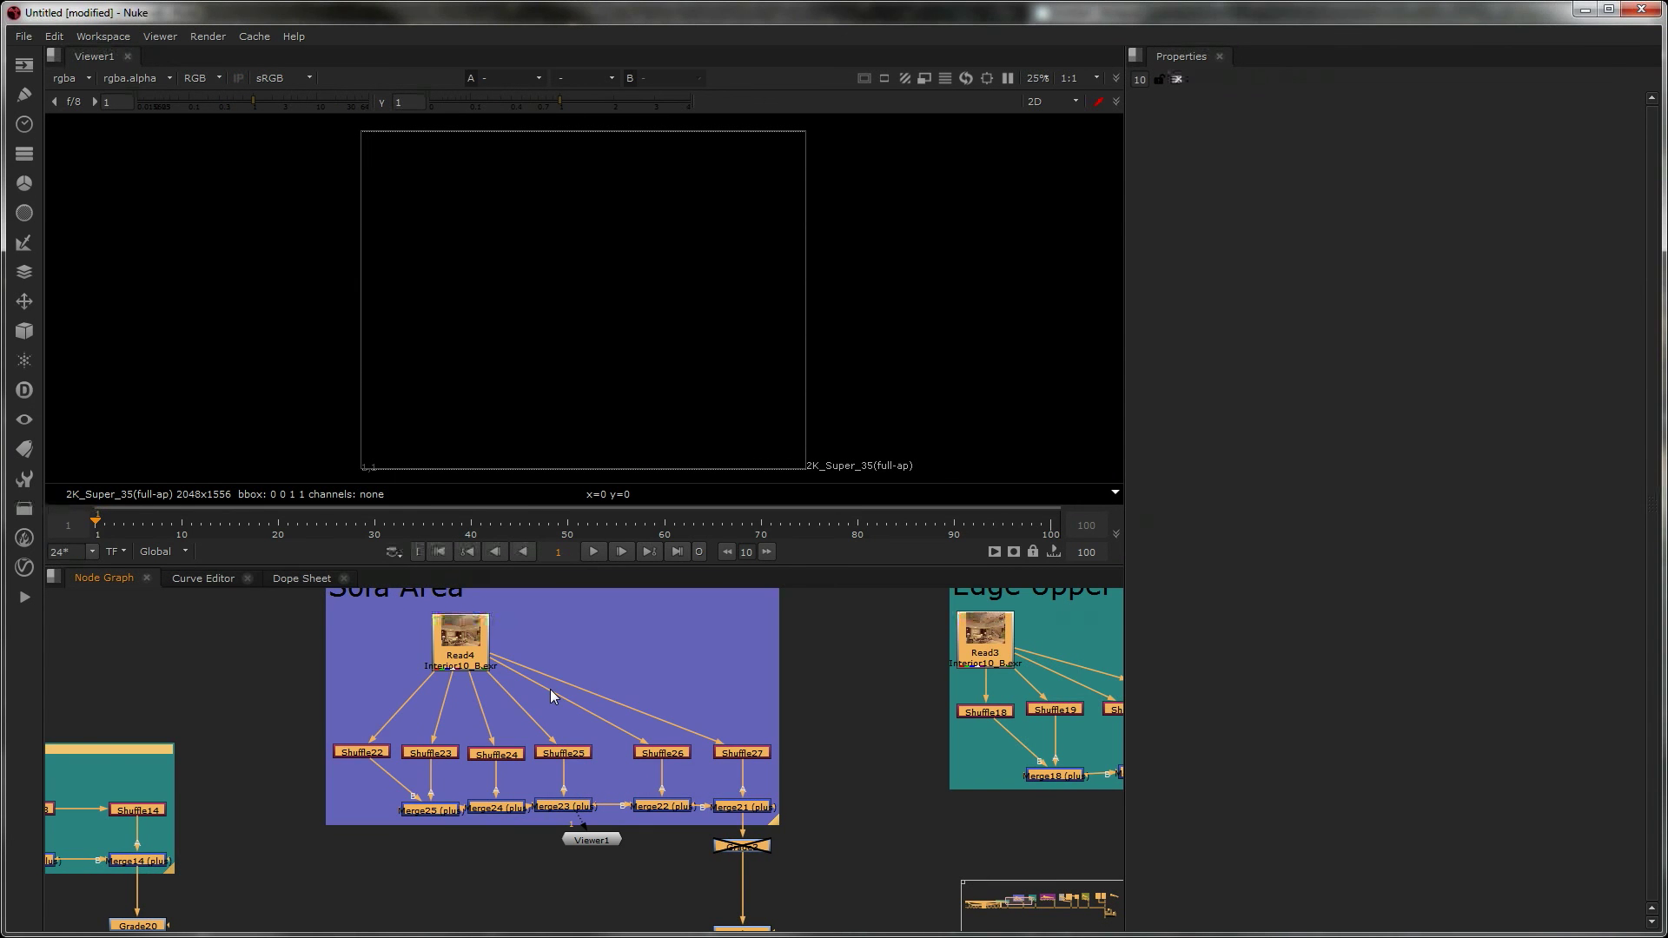
- Find ZDefocus1 at the end of the pasted tree and show its output in the viewer
scroll(559, 851, down, 5)
middle_drag(638, 891, 503, 732)
scroll(840, 779, down, 4)
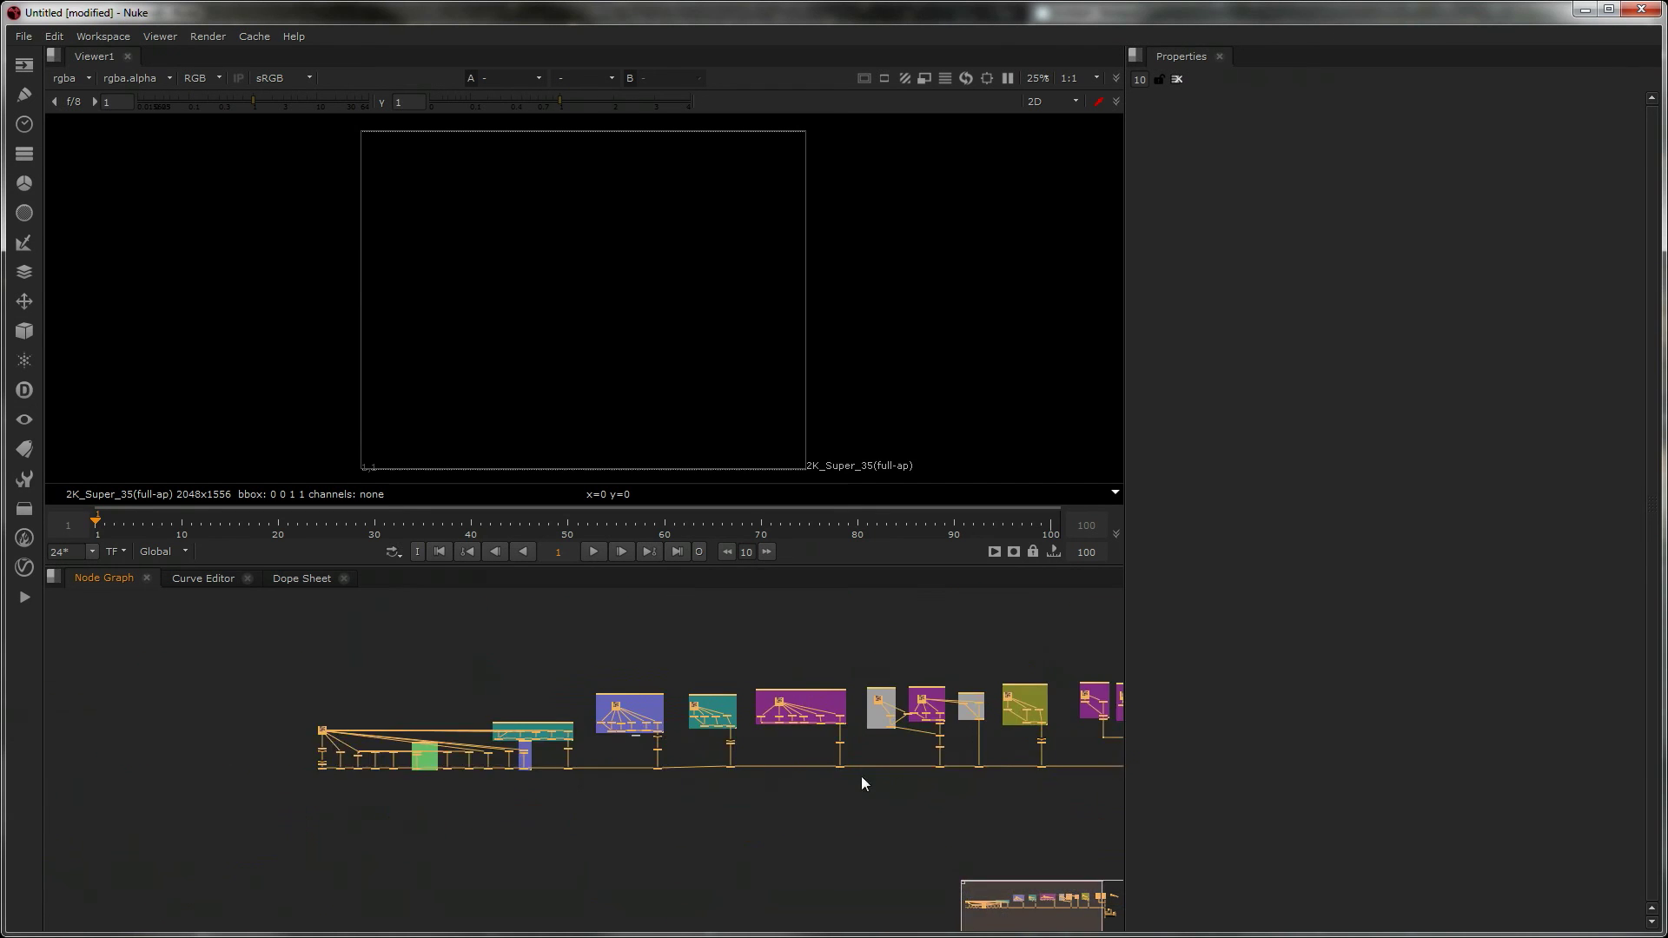
middle_drag(909, 780, 421, 779)
scroll(672, 770, up, 5)
middle_drag(638, 873, 643, 754)
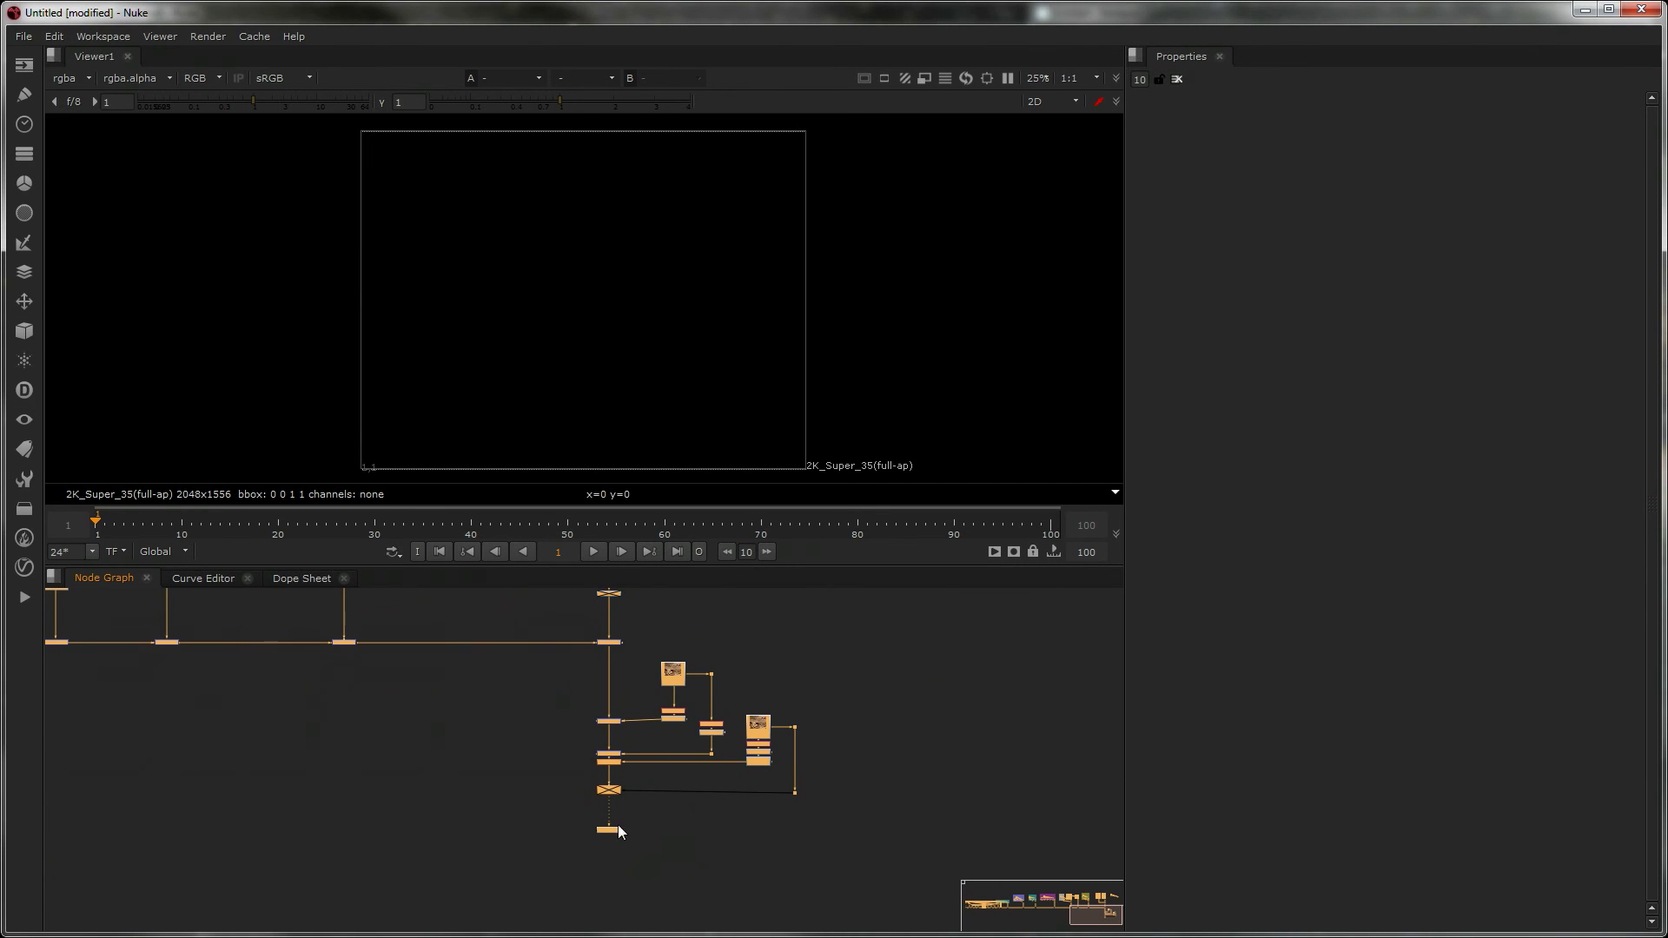
click(615, 792)
key(1)
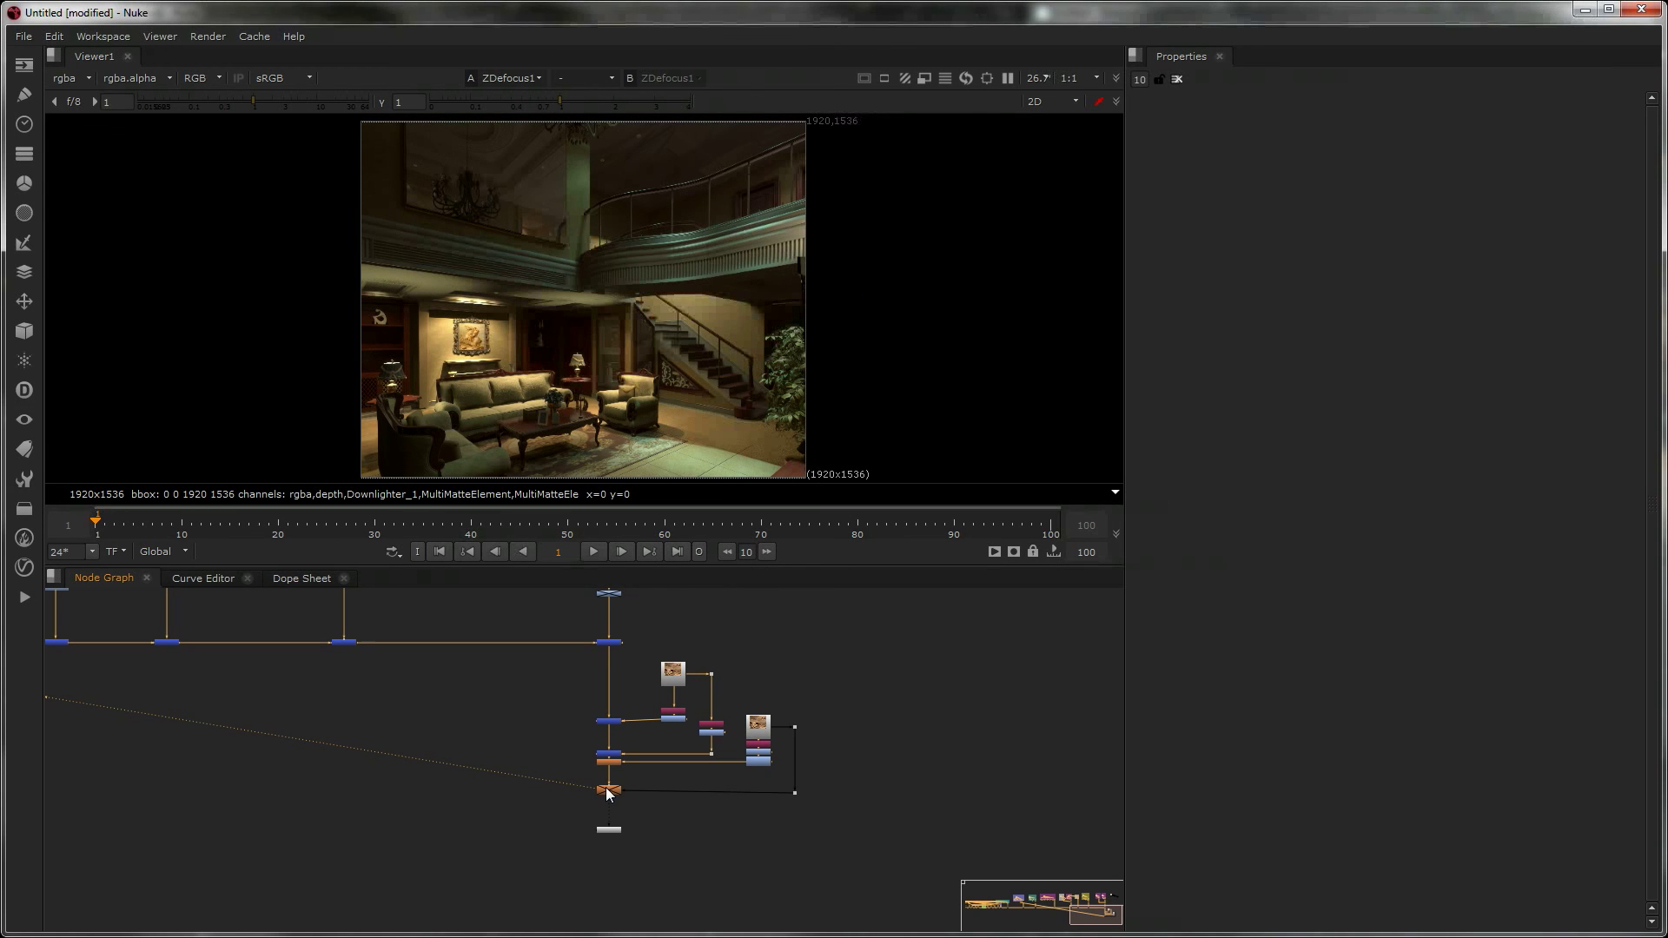
- Examine the main merge line and the light groups feeding it in the pasted node tree
scroll(731, 717, up, 3)
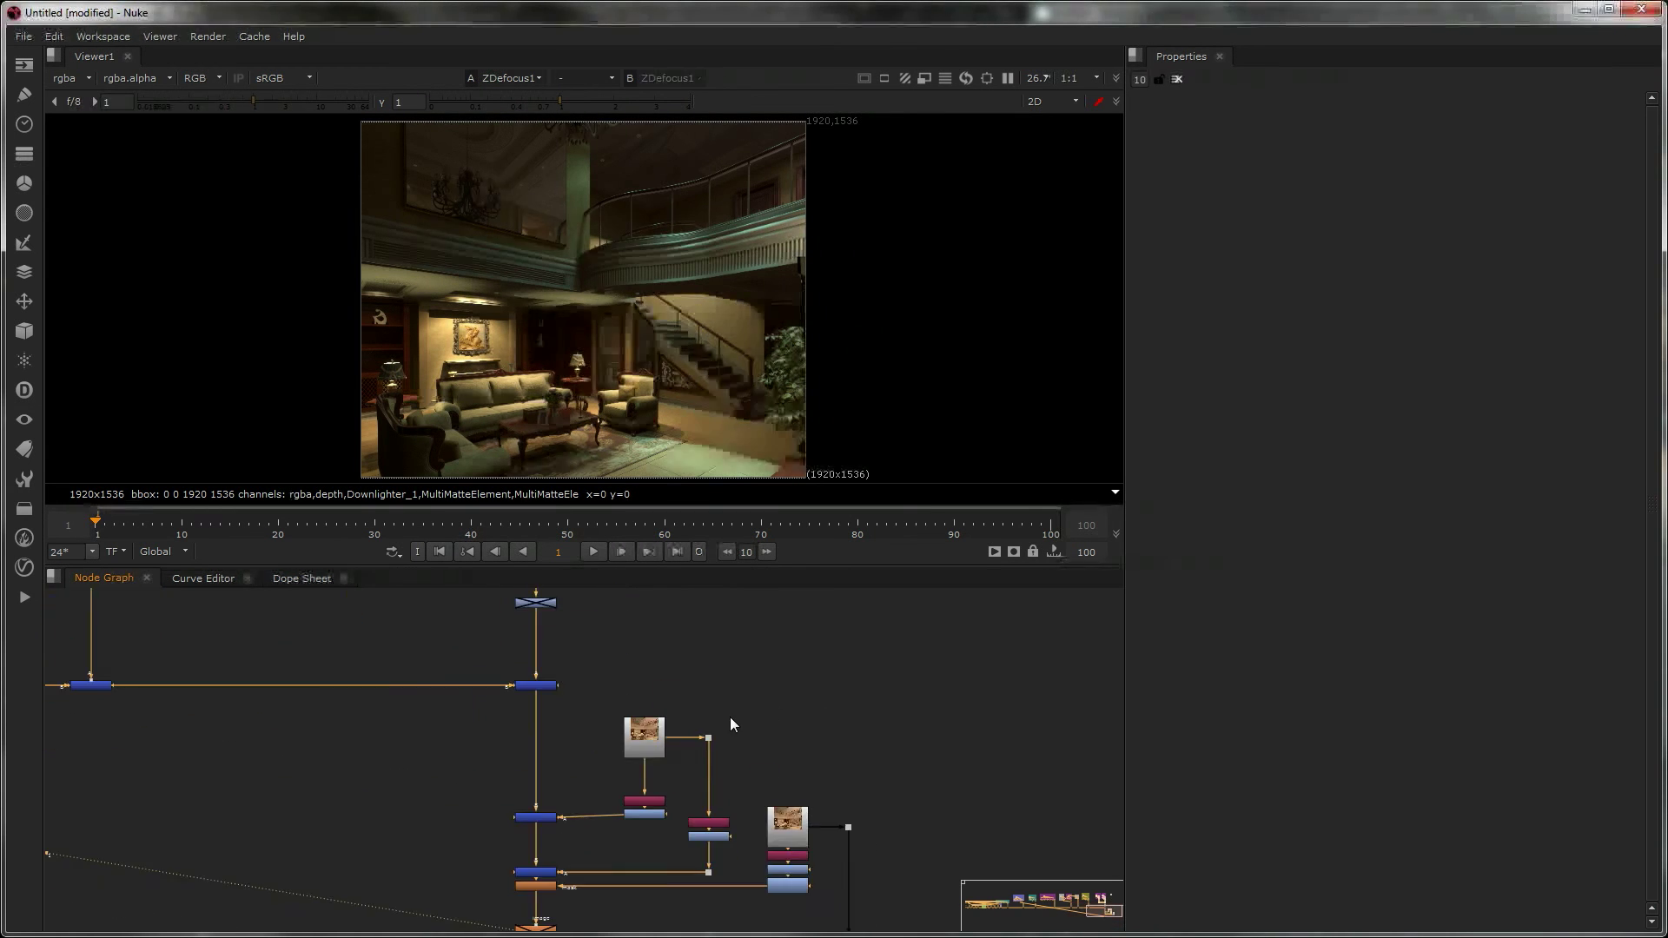
middle_drag(543, 676, 705, 672)
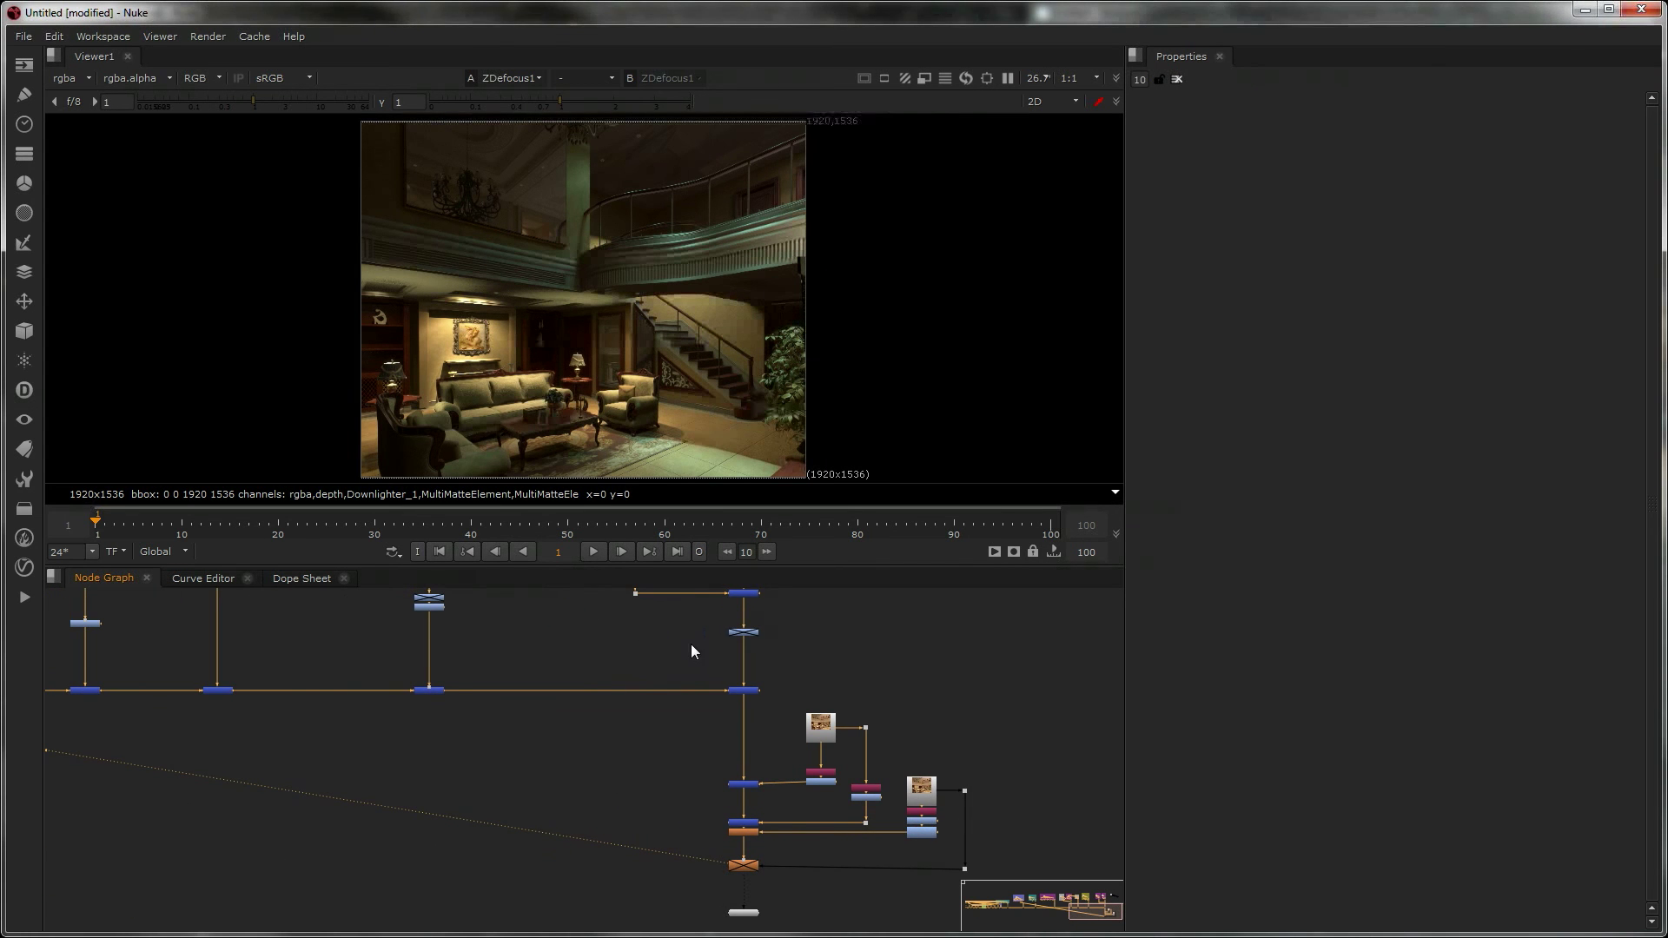
scroll(693, 650, down, 1)
middle_drag(591, 666, 673, 692)
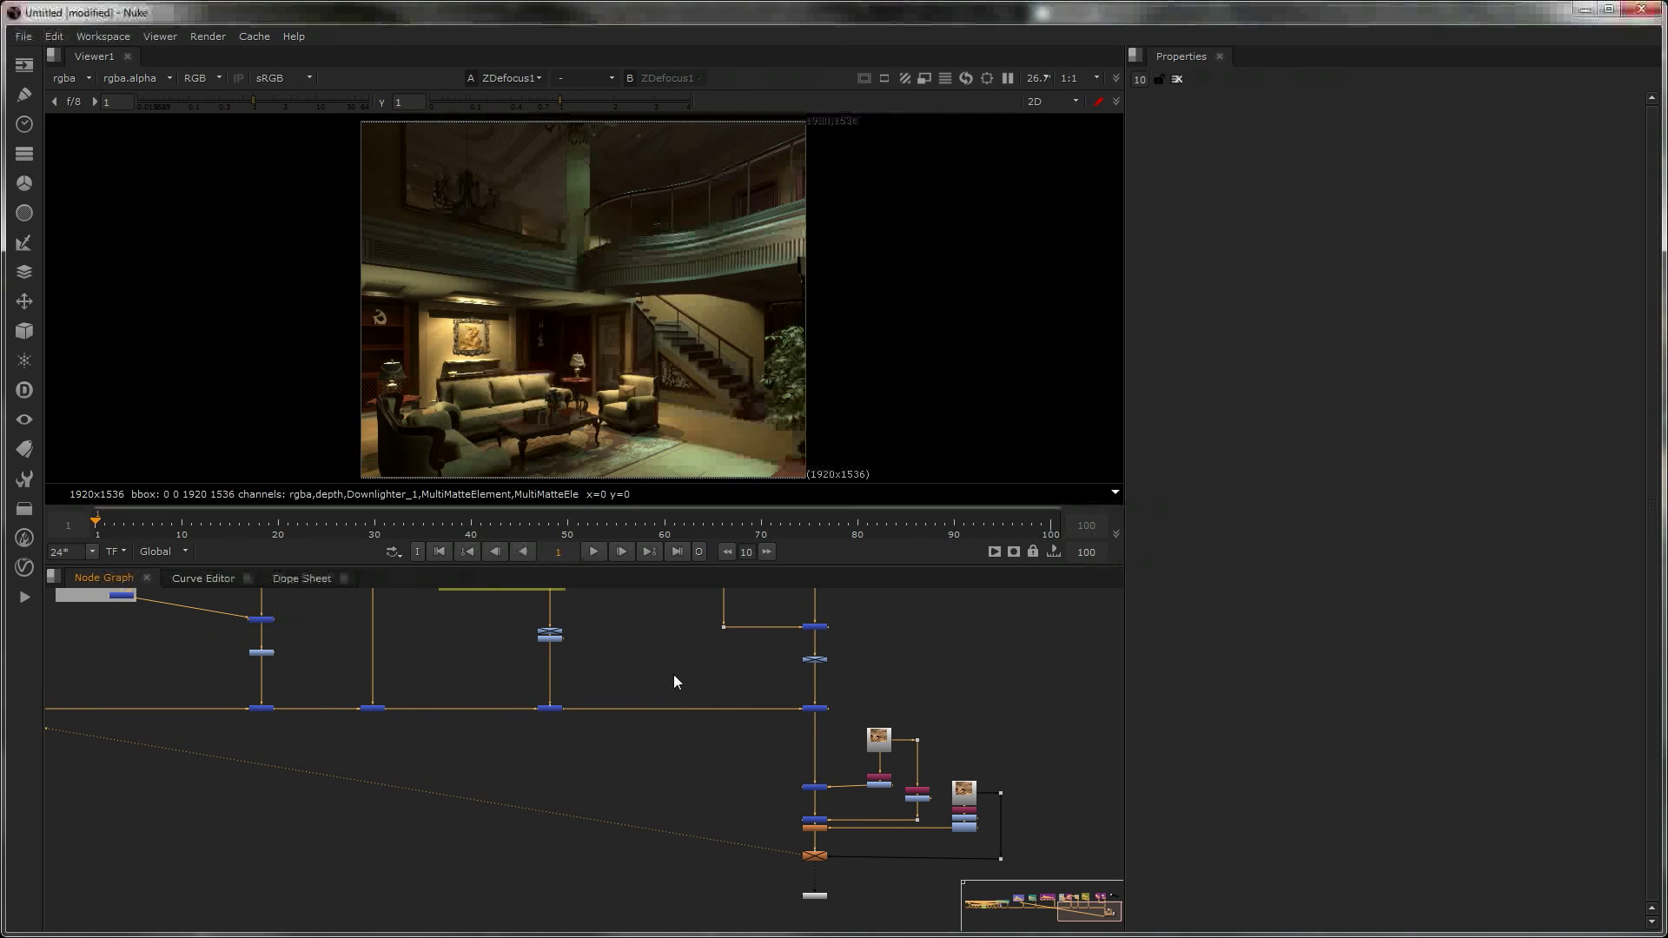
scroll(639, 685, up, 1)
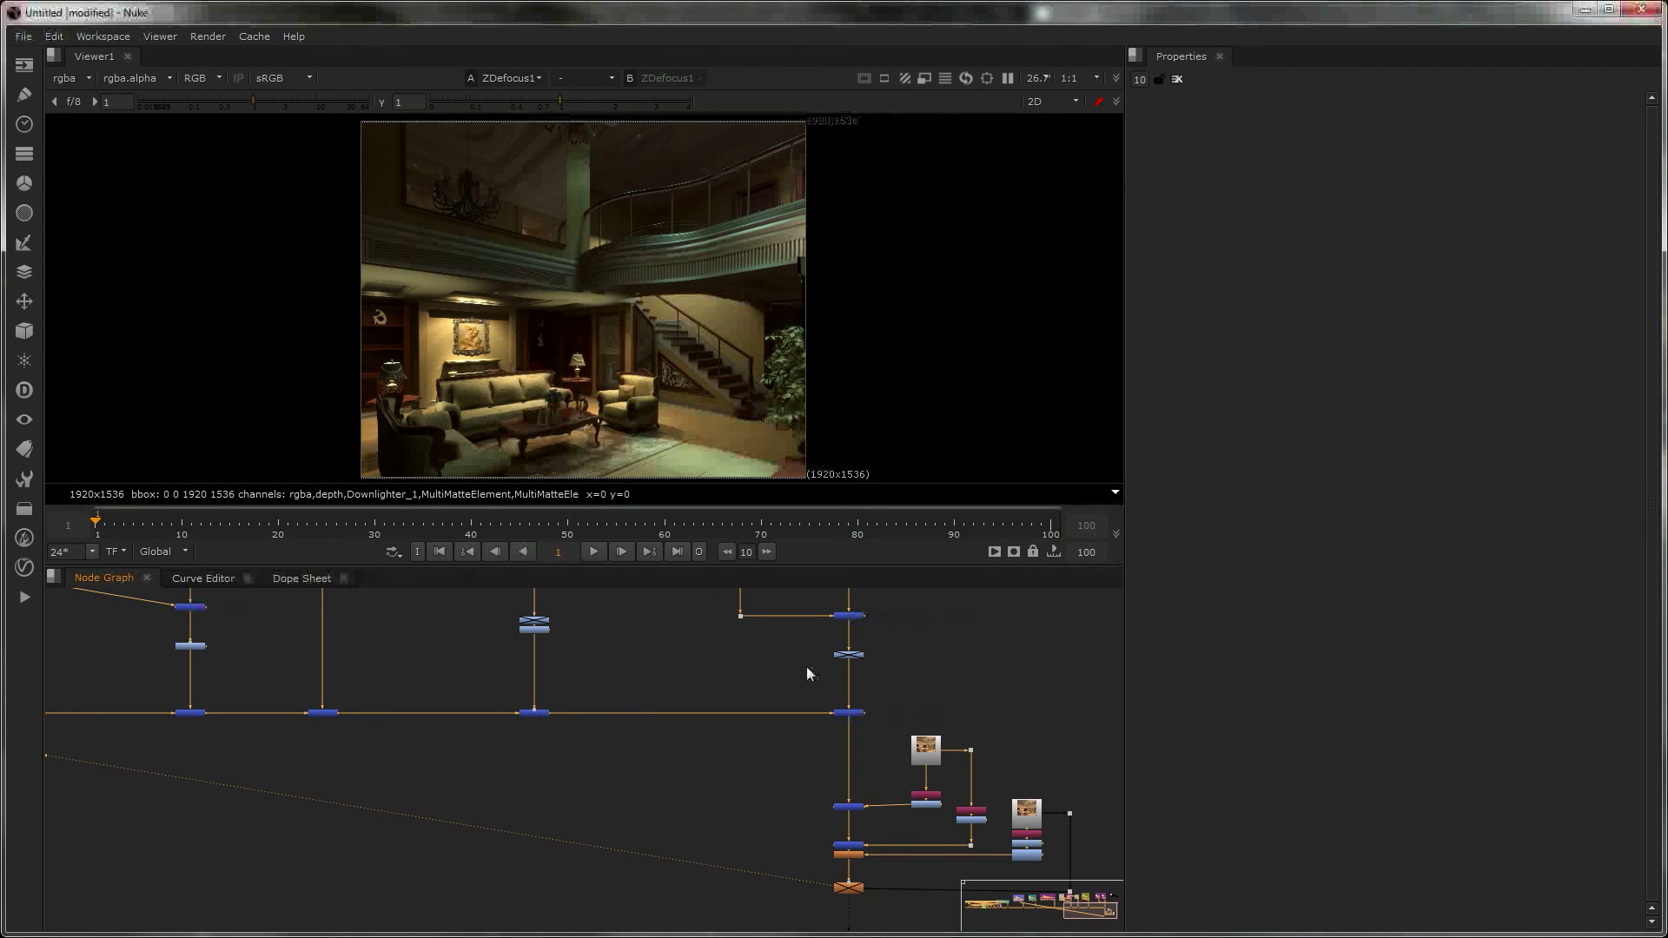
drag(907, 682, 419, 770)
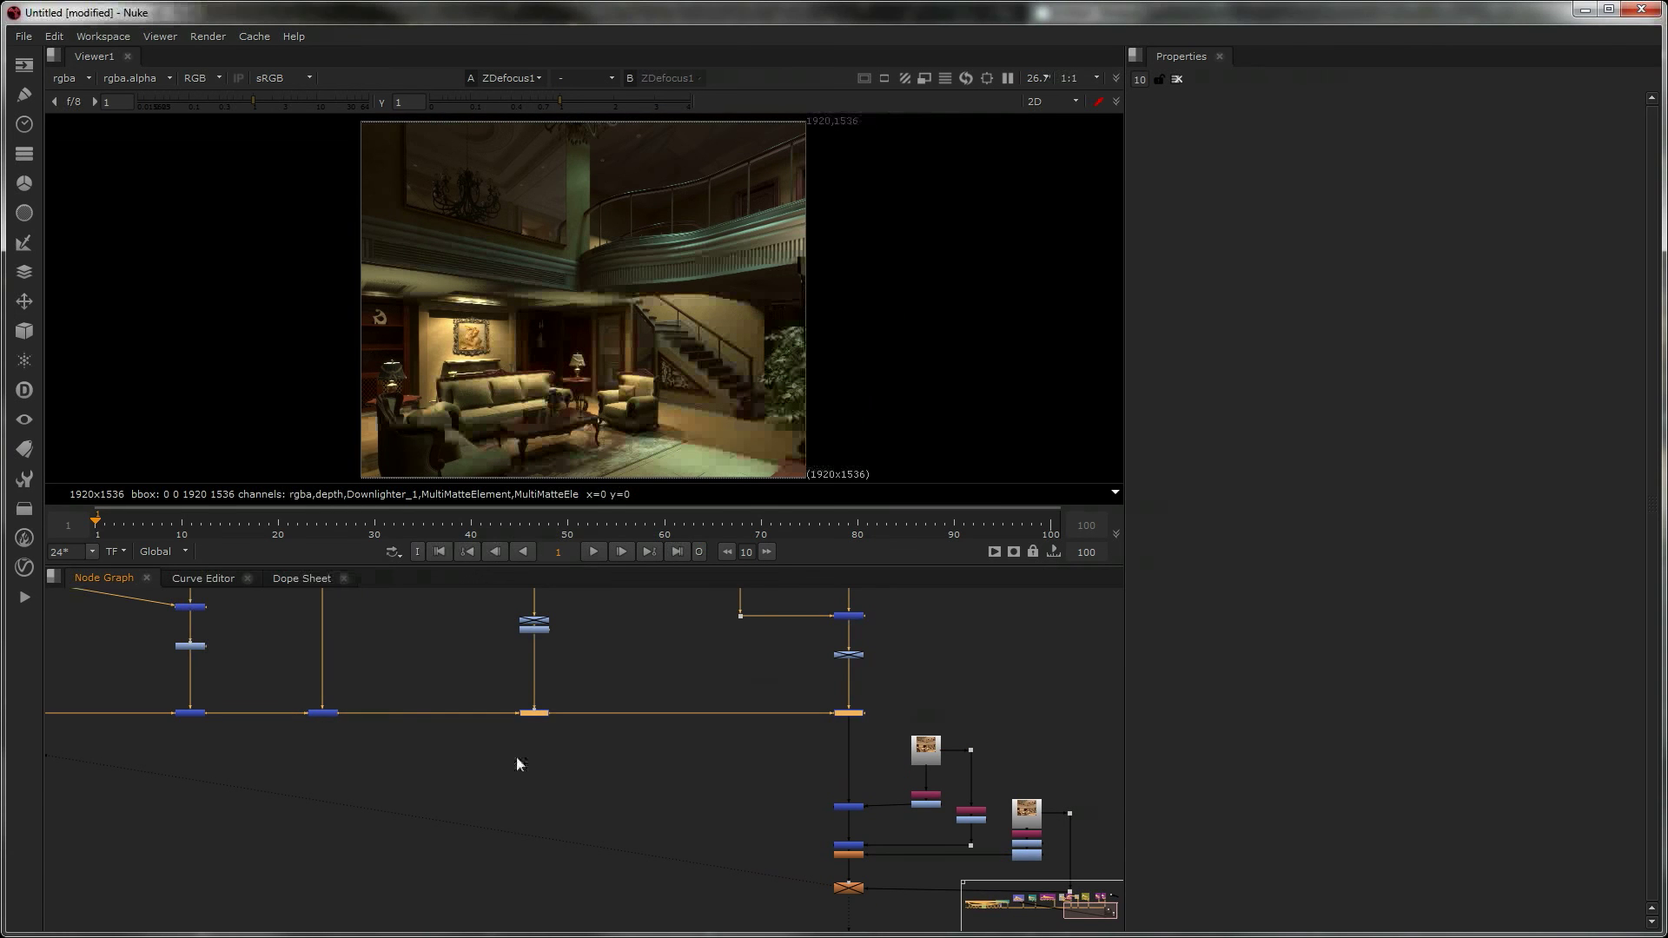
scroll(606, 690, down, 3)
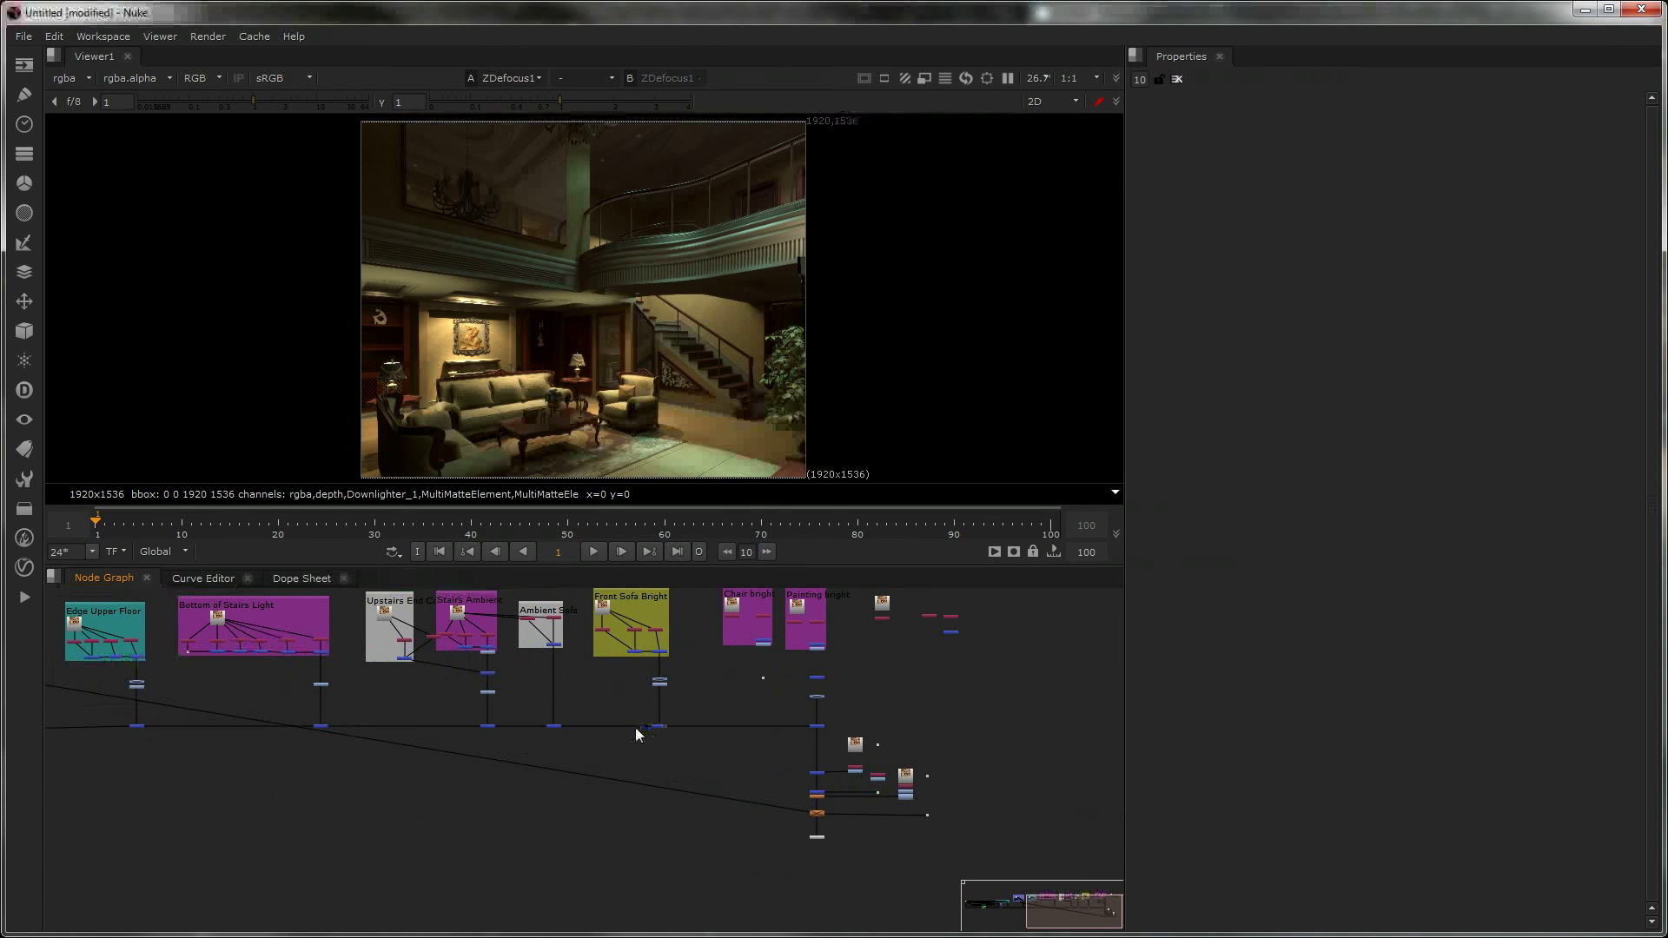